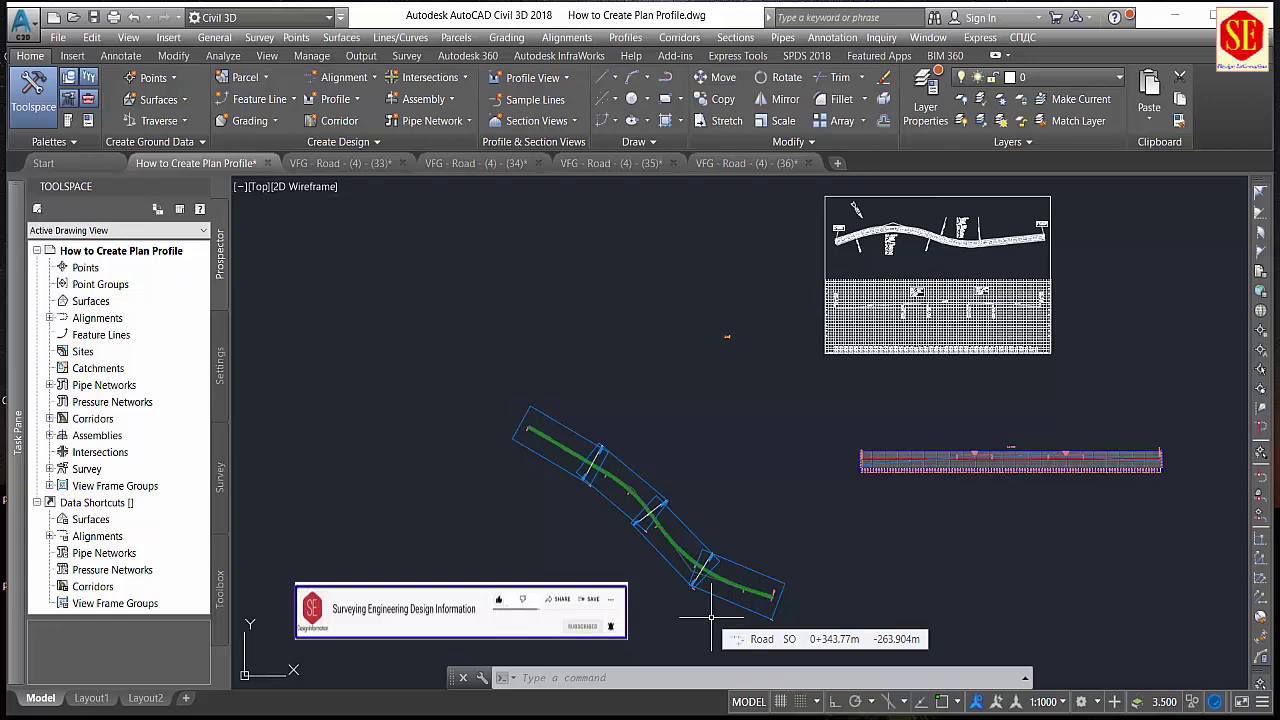
Look over the plan and profile sheet, then switch to the road drawing PDFs in Edge.
middle_click_drag(703, 462, 538, 568)
scroll(748, 363, "up", 5)
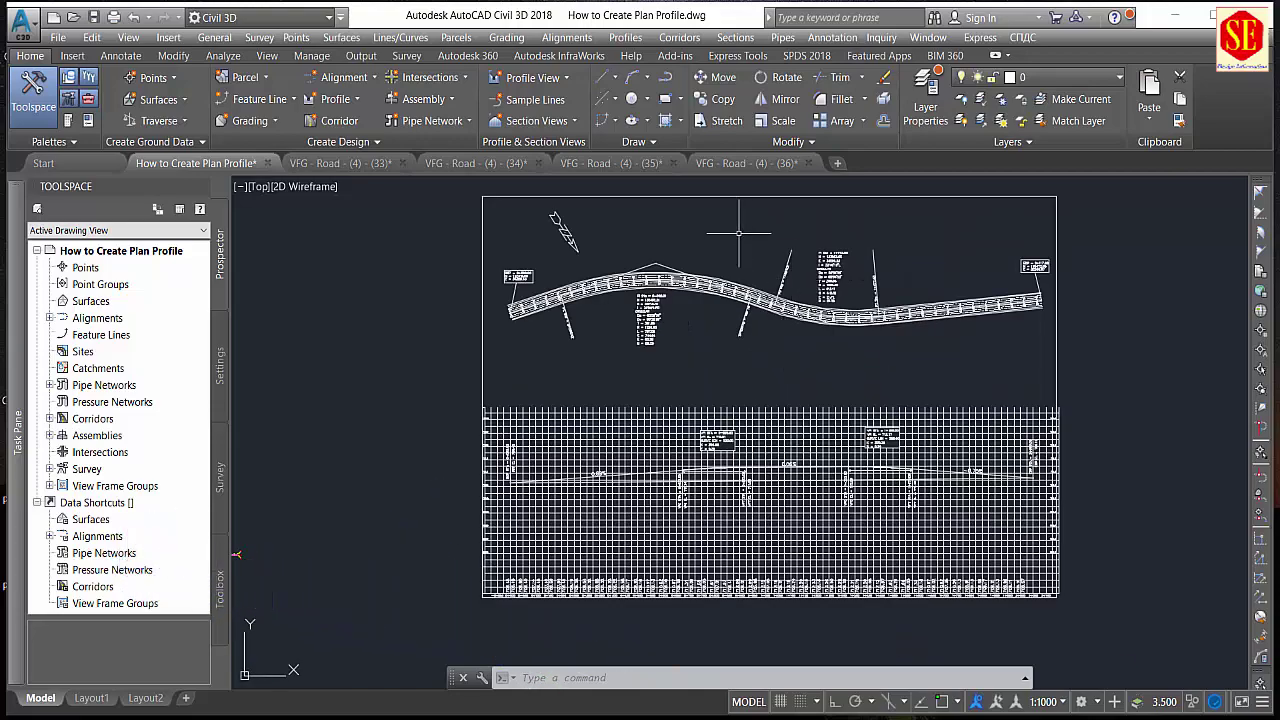
scroll(638, 338, "down", 2)
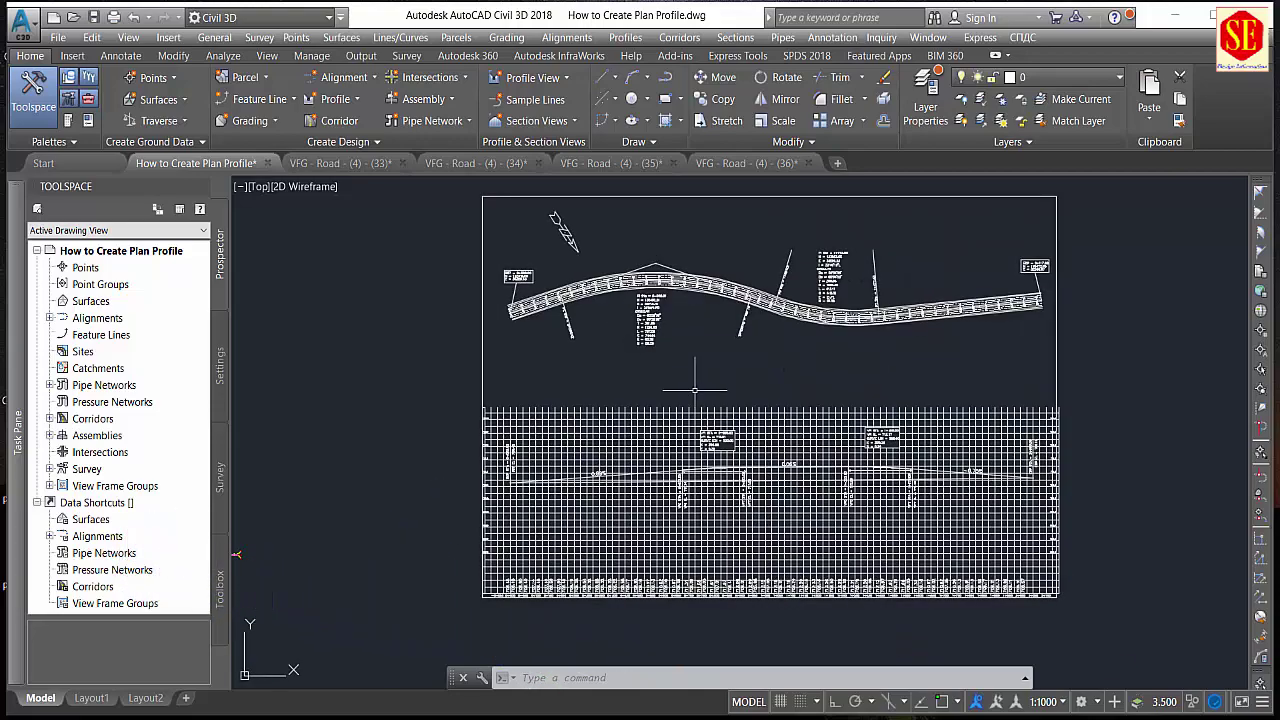
left_click(478, 716)
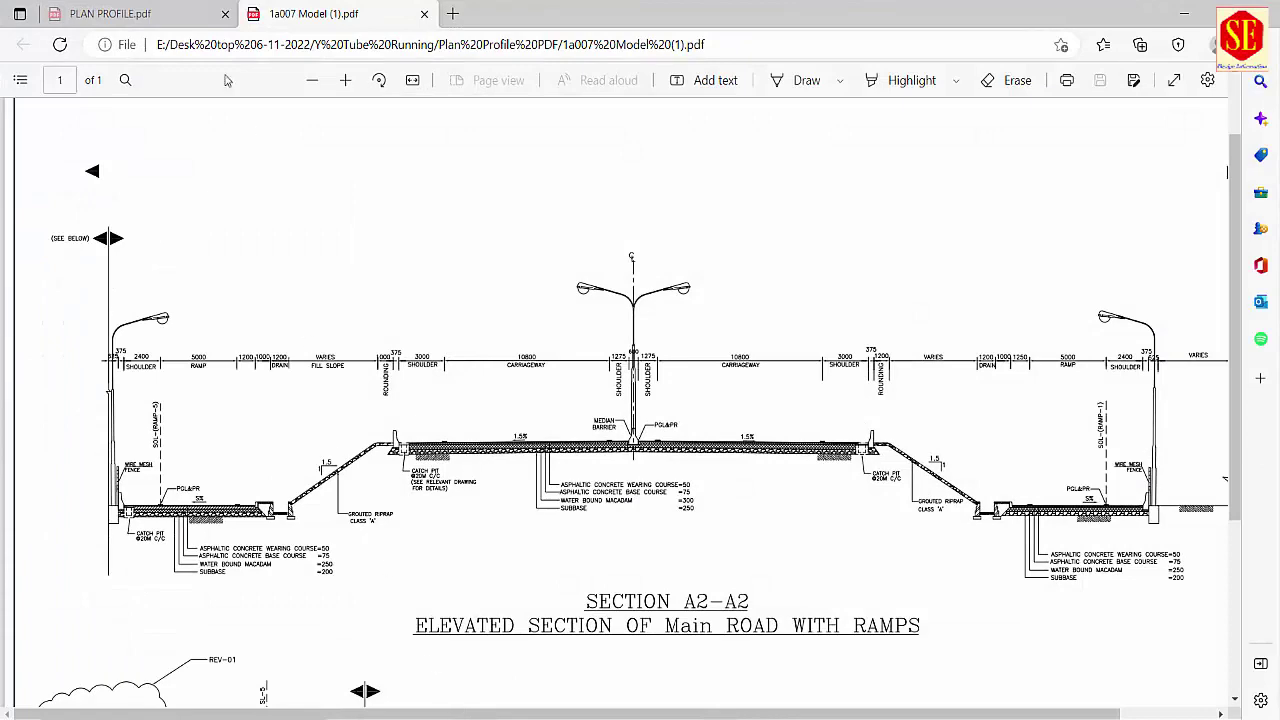
Zoom out to see the full PLAN PROFILE.pdf sheet, then go back to How to Create Plan Profile.dwg.
left_click(155, 14)
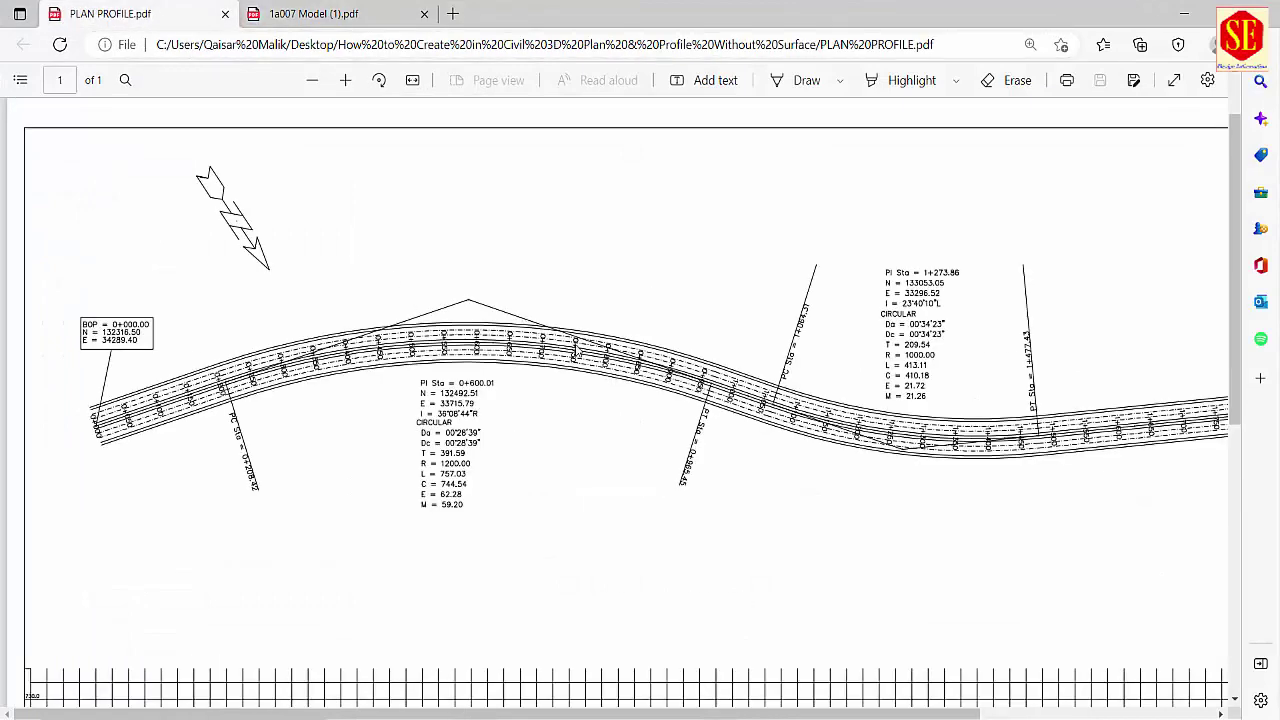
scroll(557, 321, "down", 2, "ctrl")
scroll(557, 321, "down", 1, "ctrl")
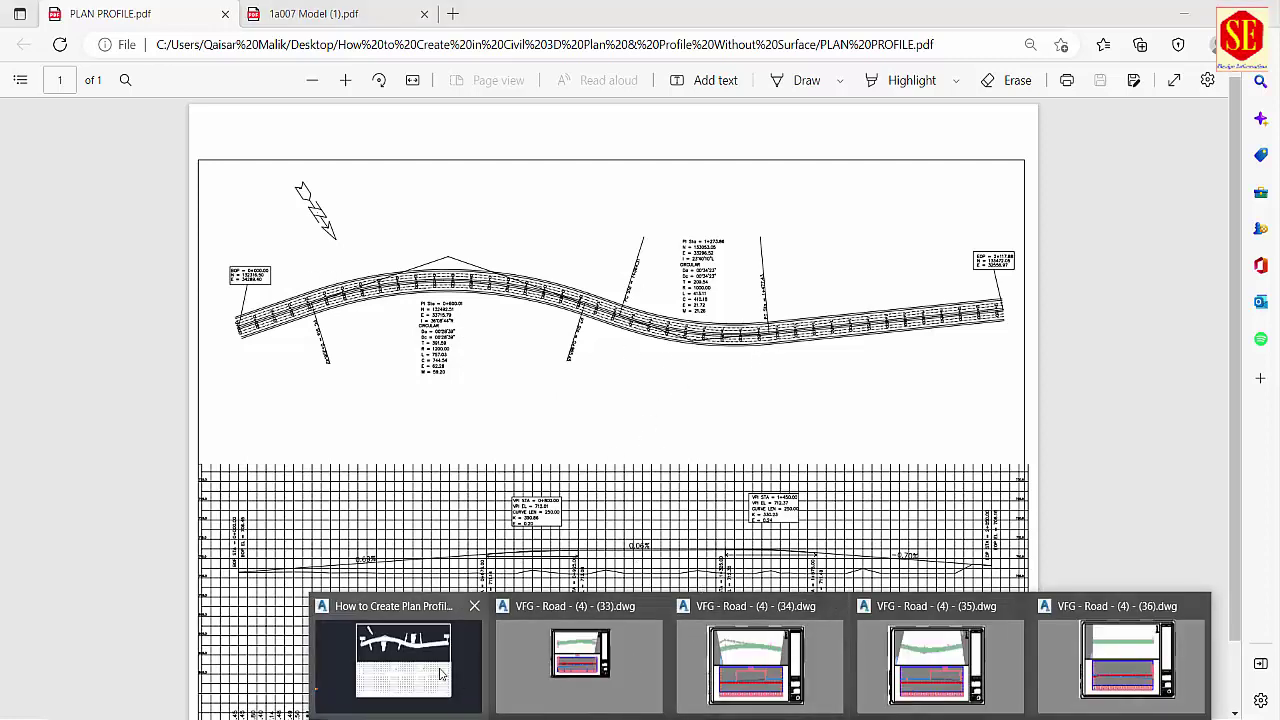
left_click(400, 650)
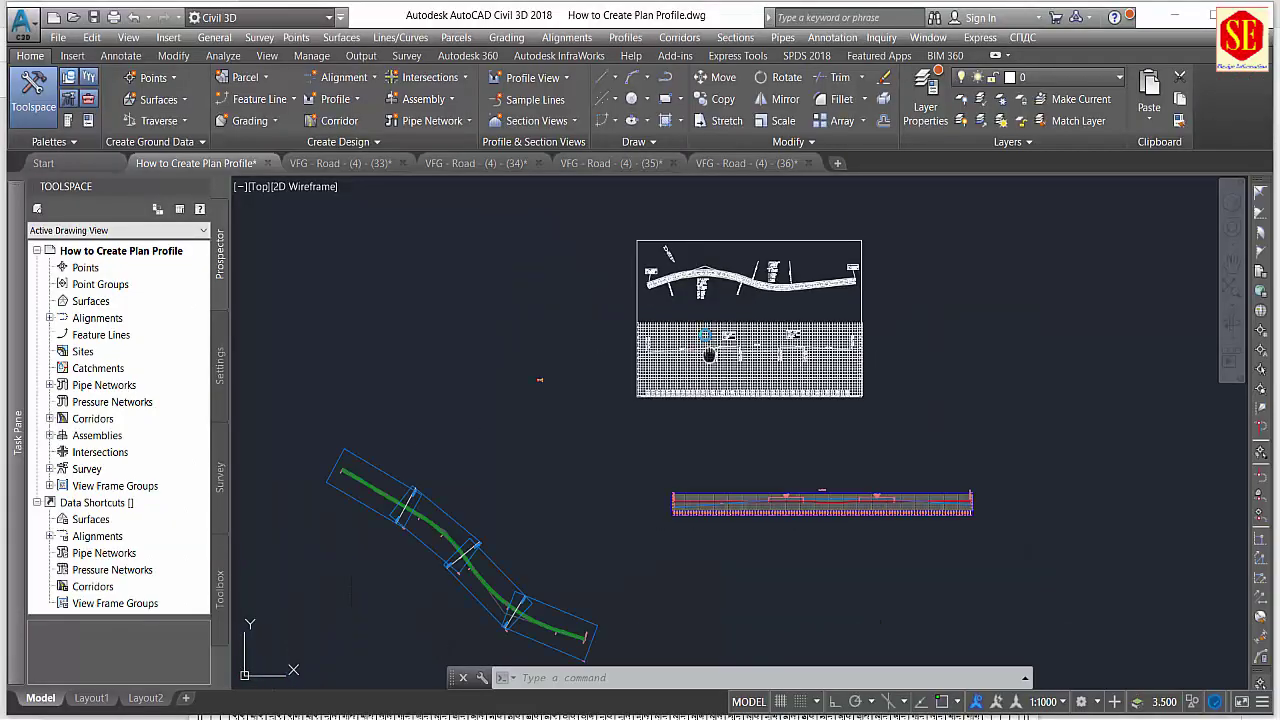
key("Escape")
scroll(443, 460, "up", 2)
scroll(450, 410, "up", 3)
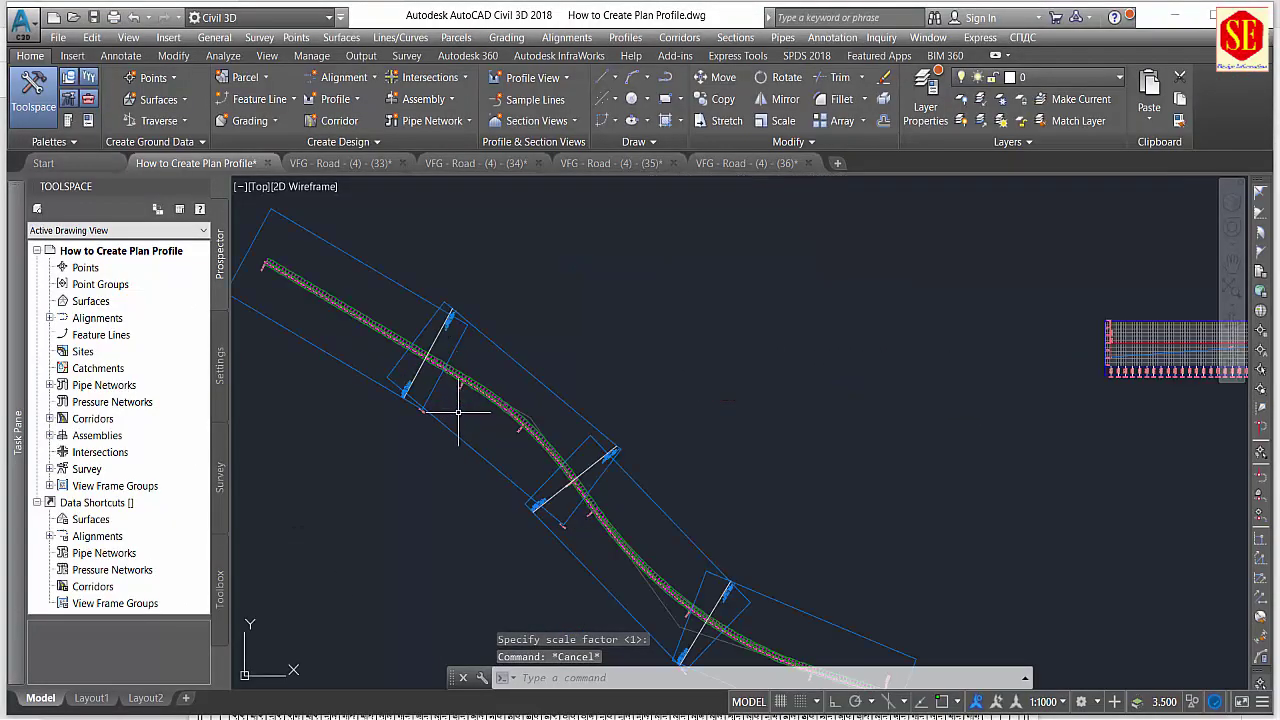
scroll(414, 320, "up", 1)
middle_click_drag(369, 302, 547, 362)
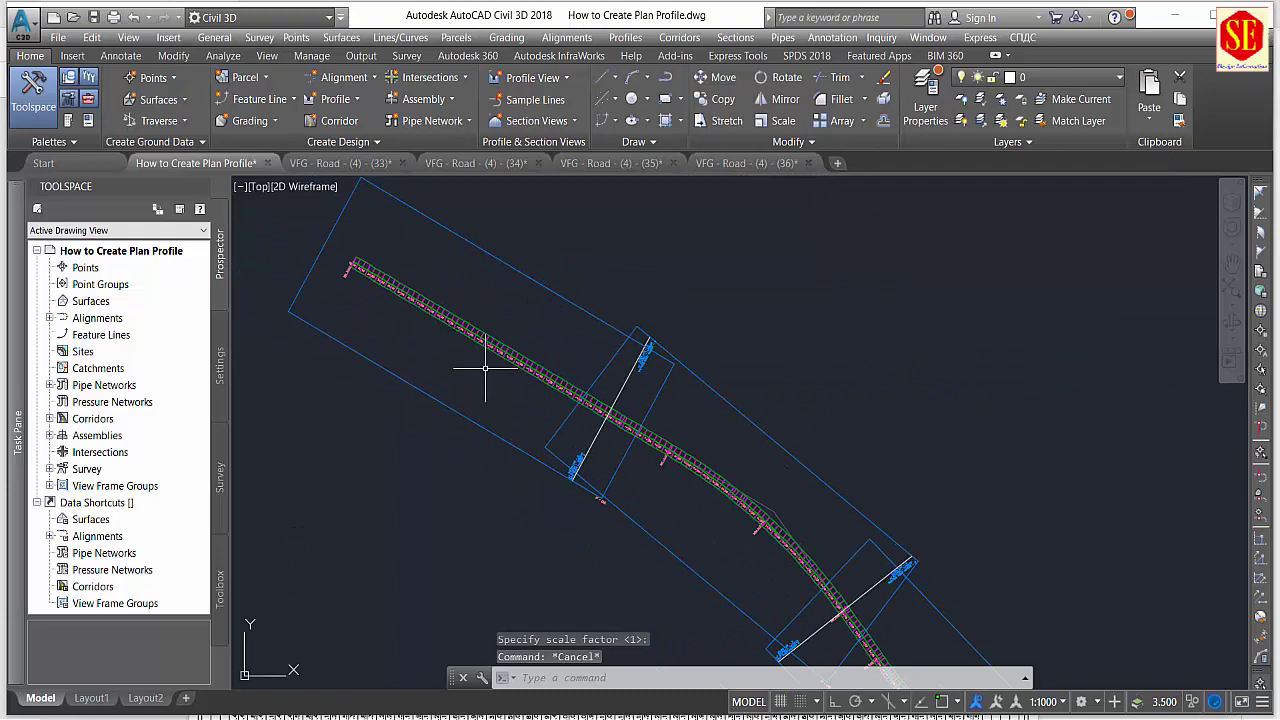
scroll(572, 402, "up", 3)
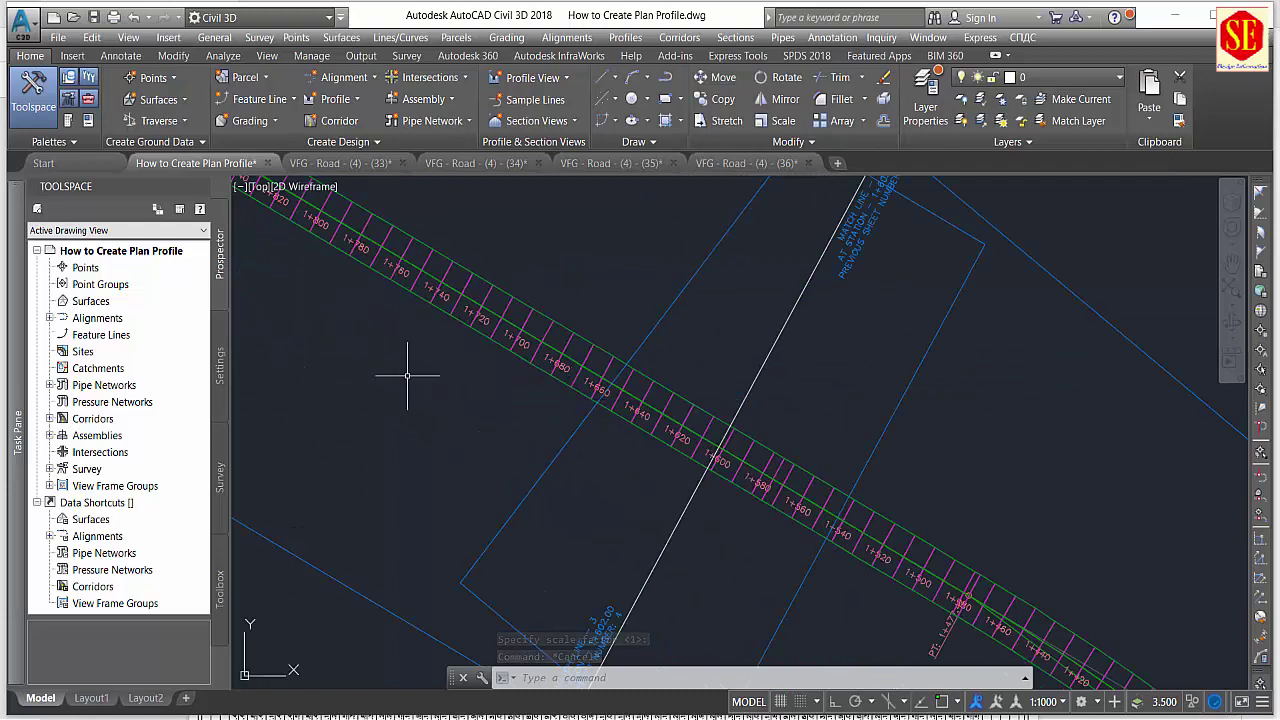
scroll(414, 371, "down", 5)
scroll(700, 380, "down", 3)
scroll(622, 343, "down", 10)
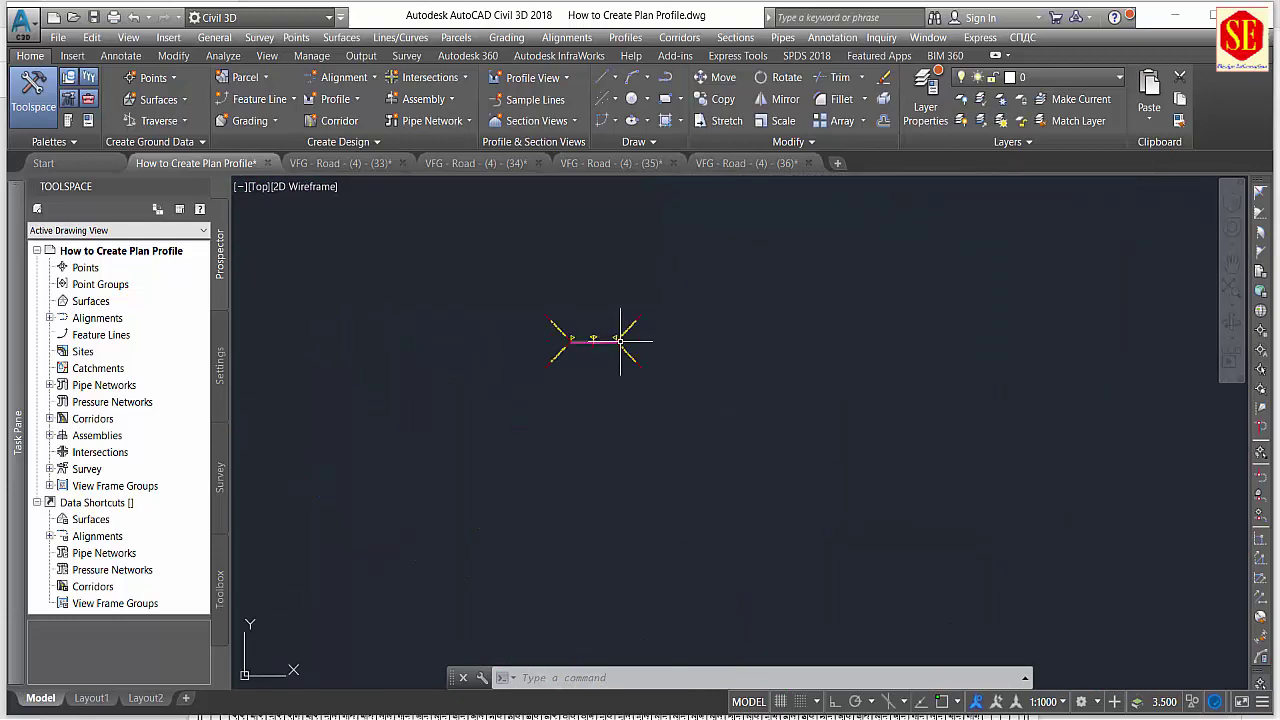
scroll(518, 329, "up", 10)
scroll(879, 547, "up", 3)
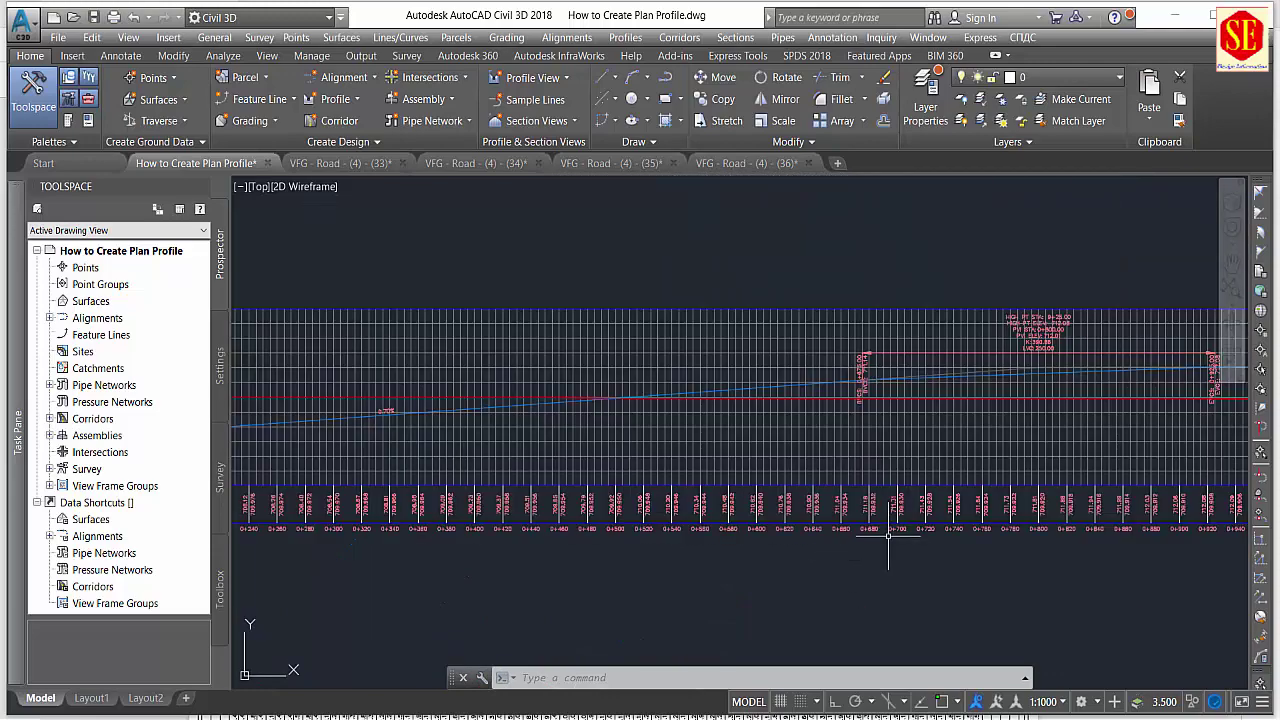
scroll(666, 432, "up", 2)
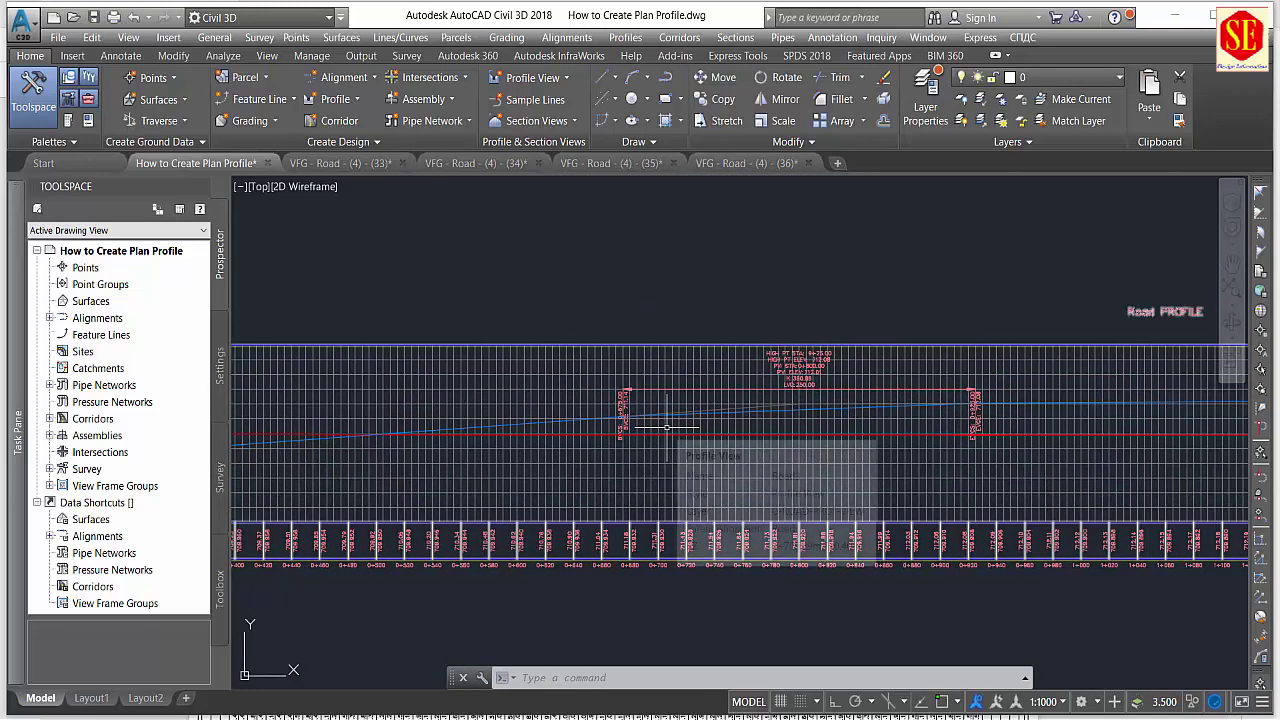
scroll(709, 465, "down", 8)
scroll(660, 345, "up", 5)
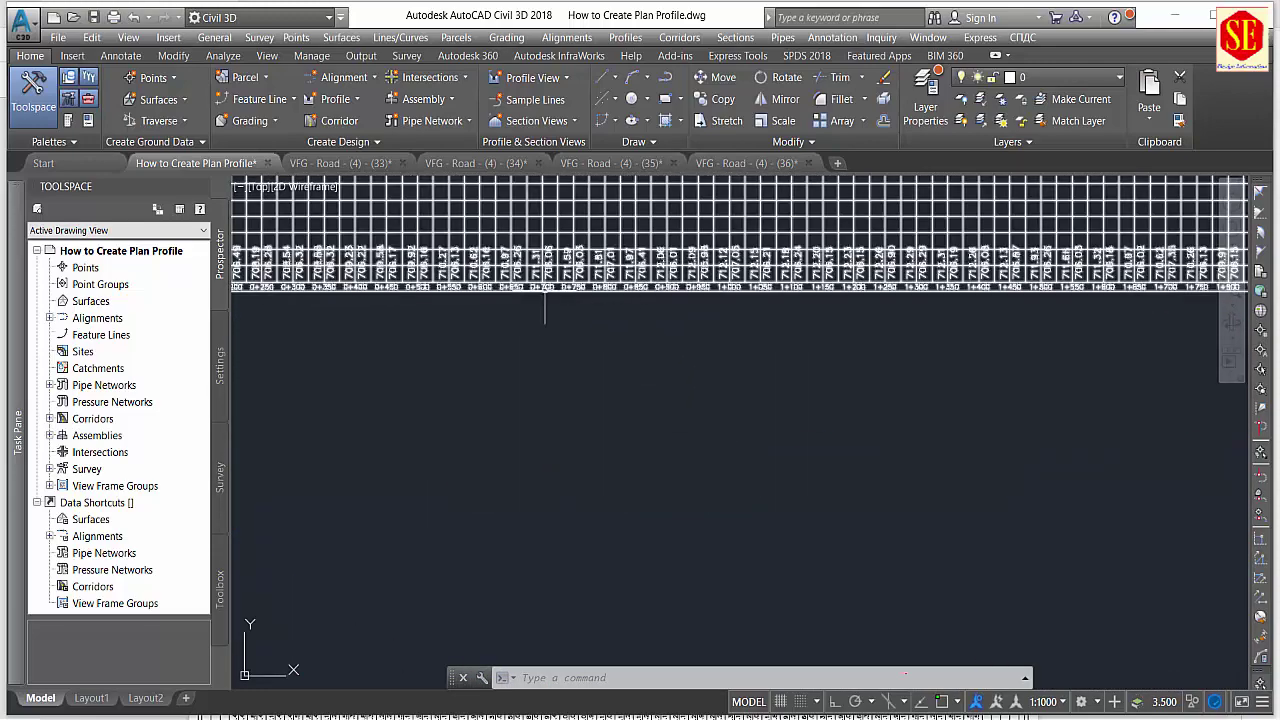
scroll(660, 300, "down", 4)
scroll(592, 414, "down", 1)
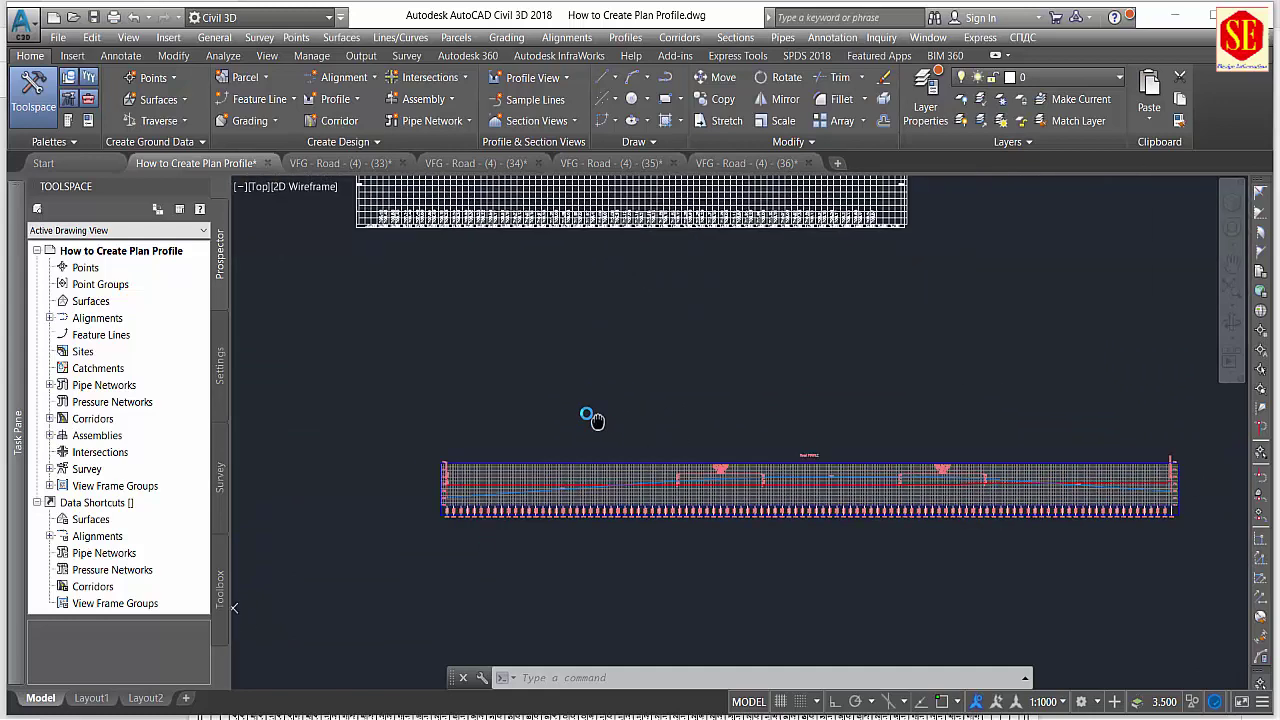
scroll(607, 512, "up", 2)
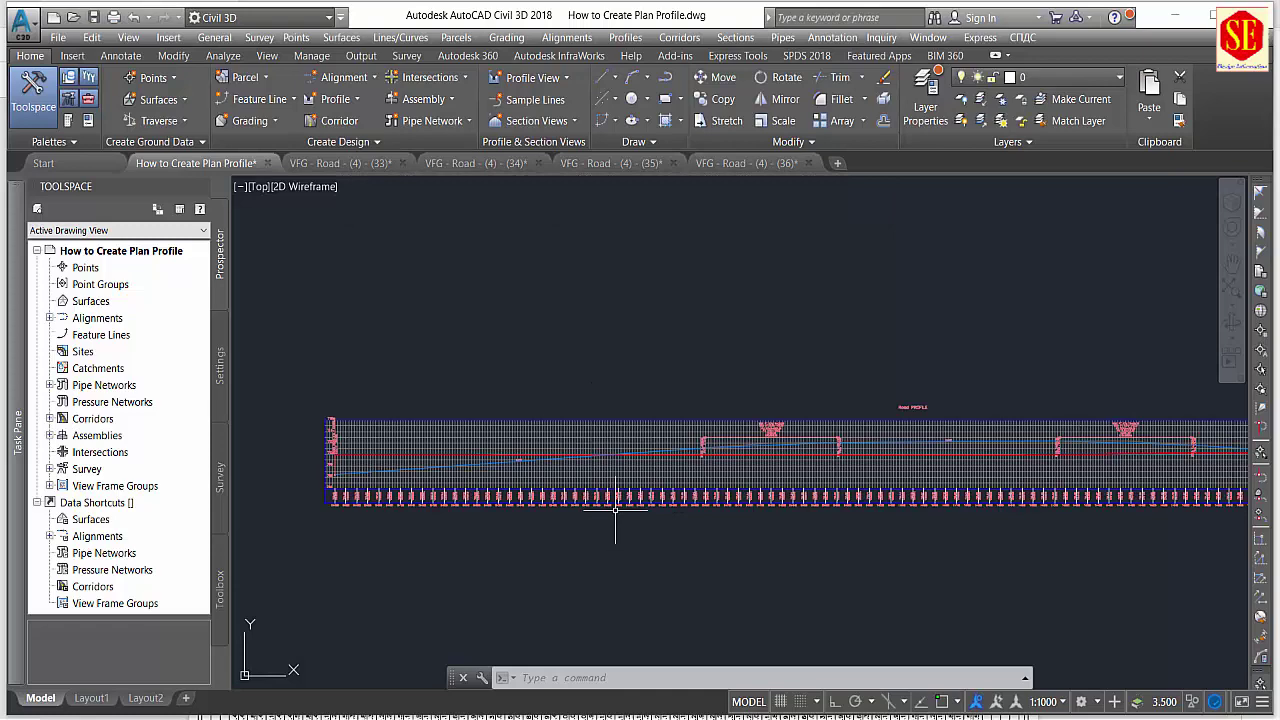
scroll(615, 512, "down", 4)
scroll(600, 500, "down", 2)
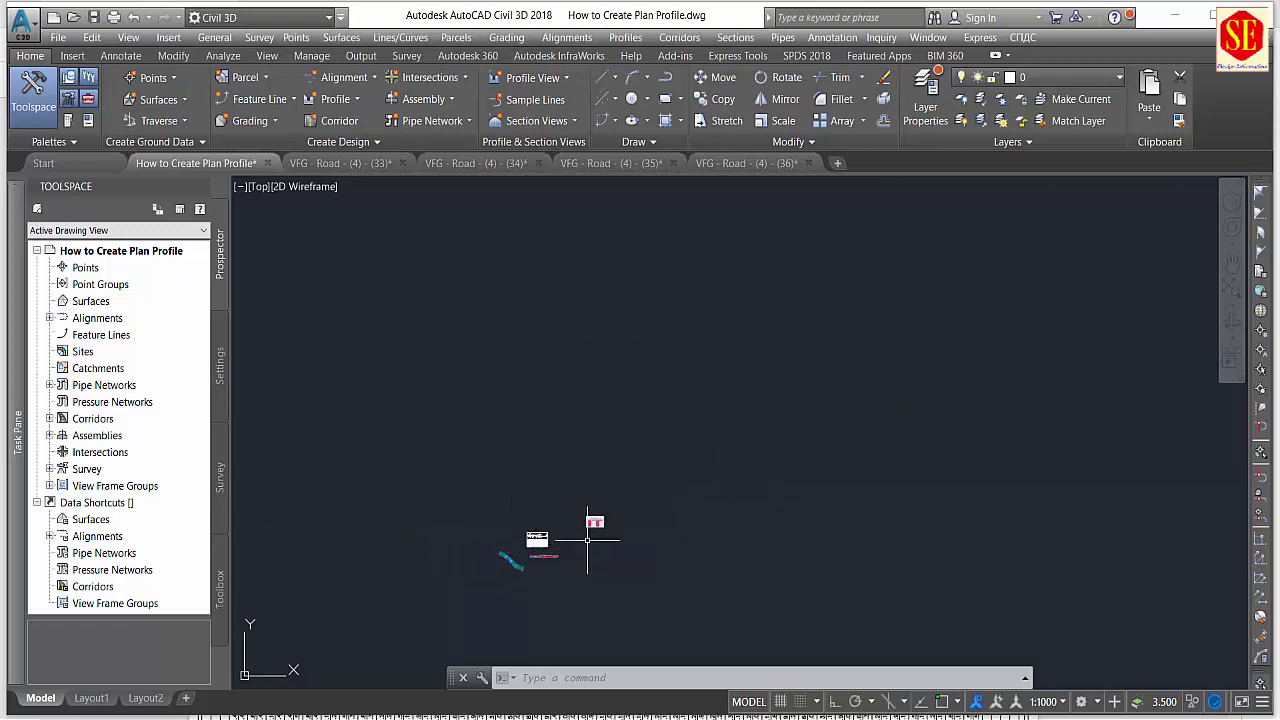
scroll(673, 480, "up", 5)
scroll(673, 480, "up", 6)
scroll(806, 357, "down", 1)
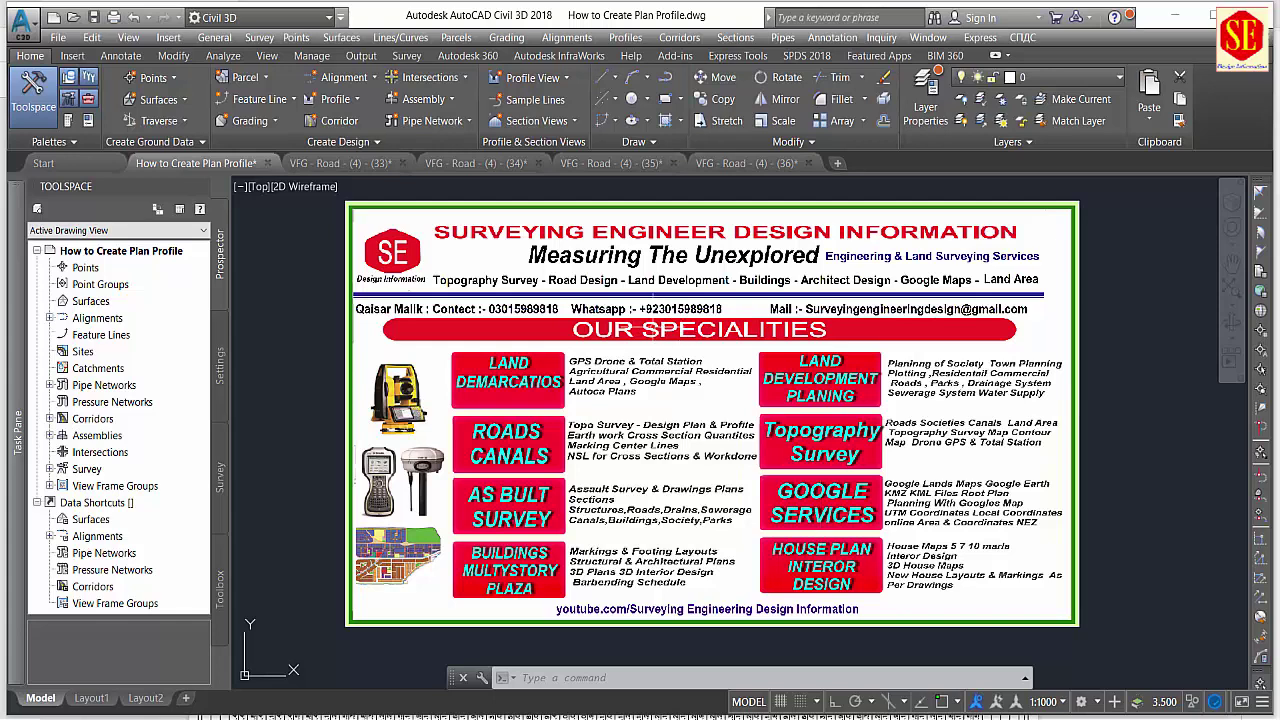
scroll(690, 330, "down", 5)
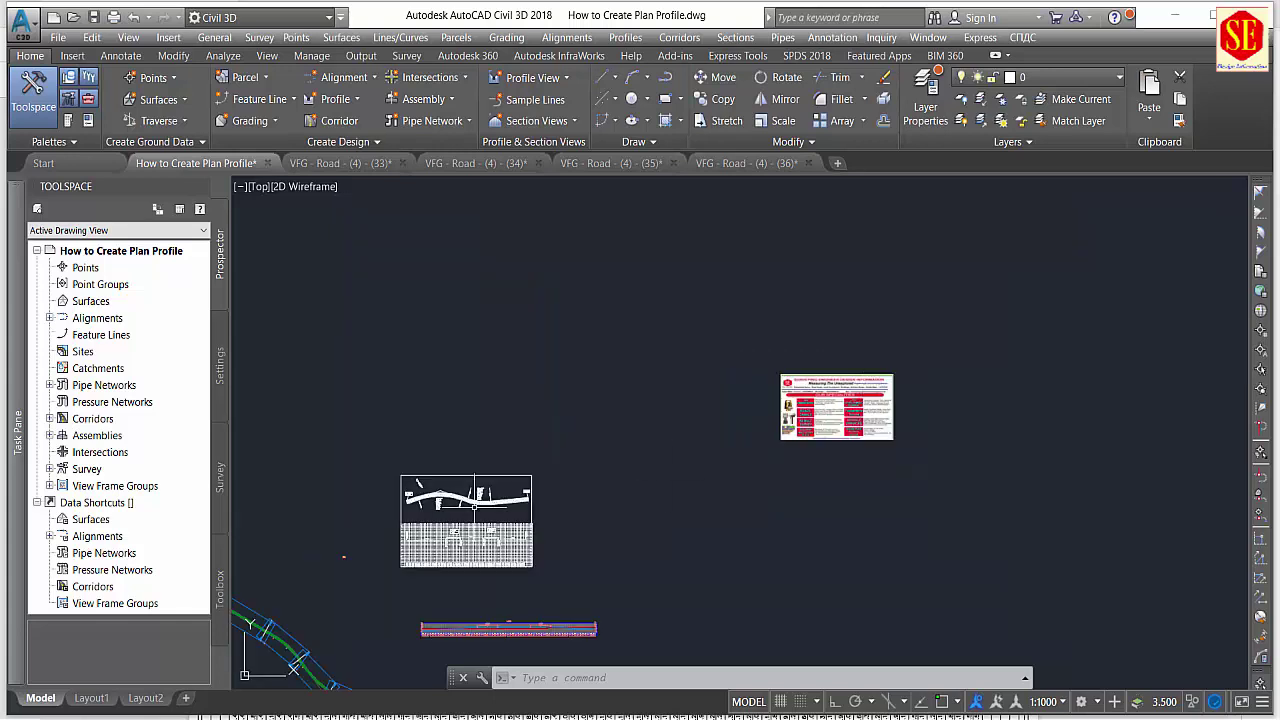
middle_click_drag(402, 552, 672, 402)
scroll(623, 514, "up", 5)
middle_click_drag(714, 443, 571, 429)
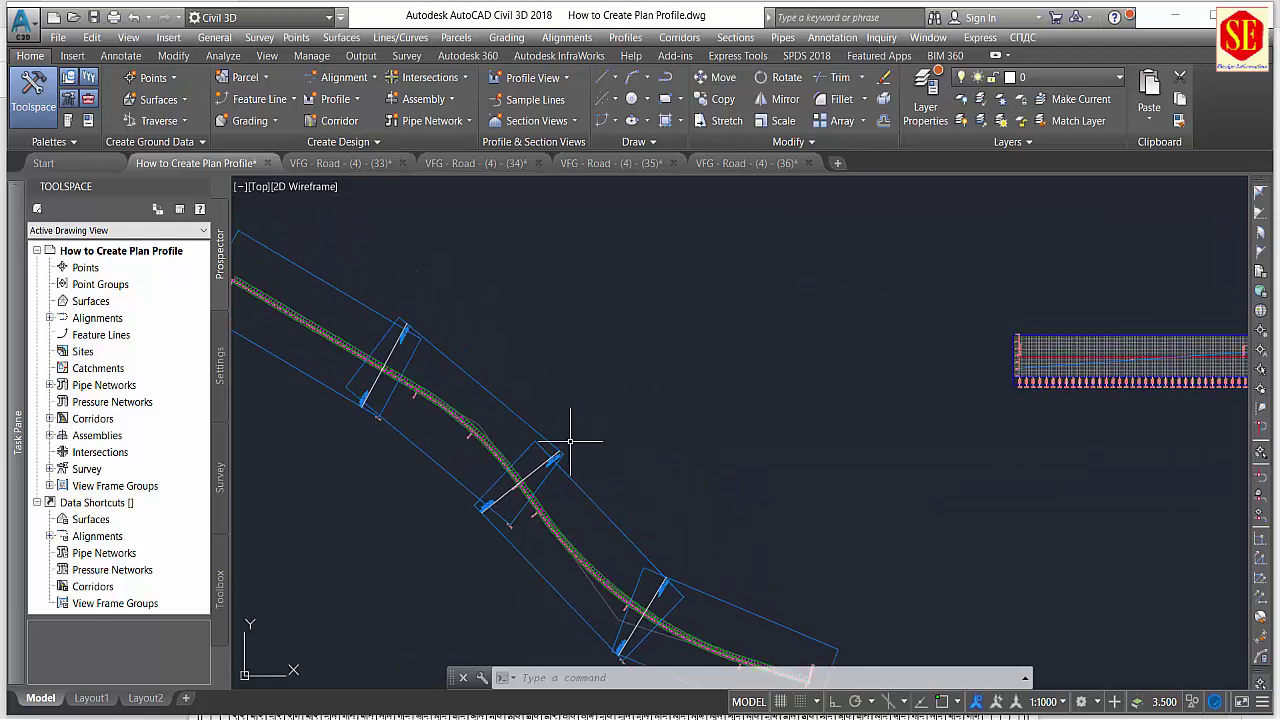
left_click(342, 163)
middle_click_drag(722, 331, 652, 340)
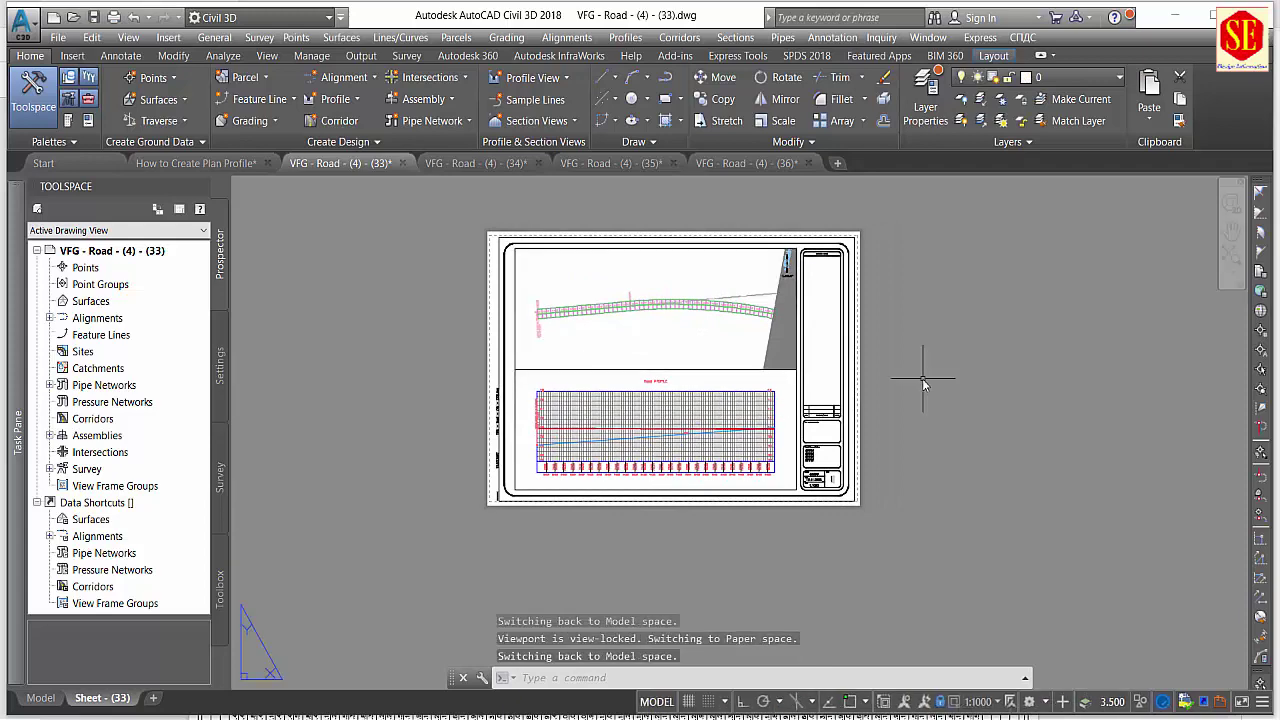
double_click(922, 378)
scroll(690, 433, "up", 2)
scroll(690, 433, "up", 2)
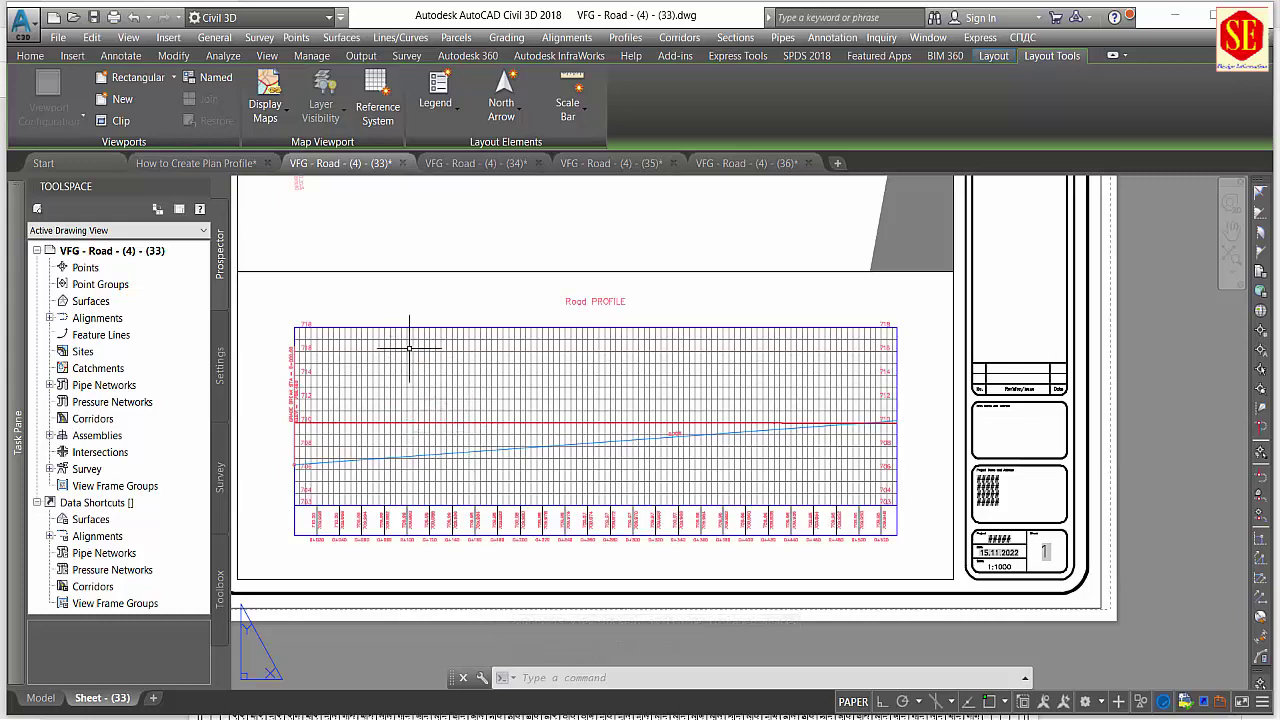
left_click(476, 163)
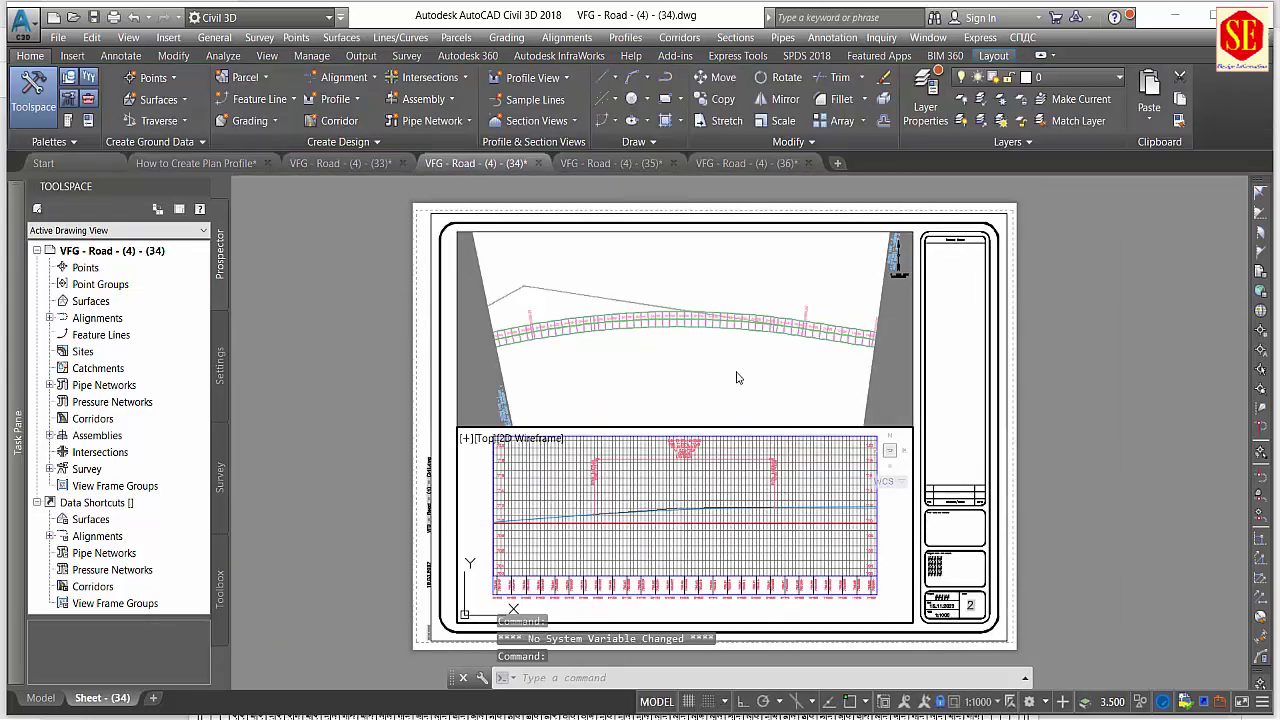
left_click(609, 165)
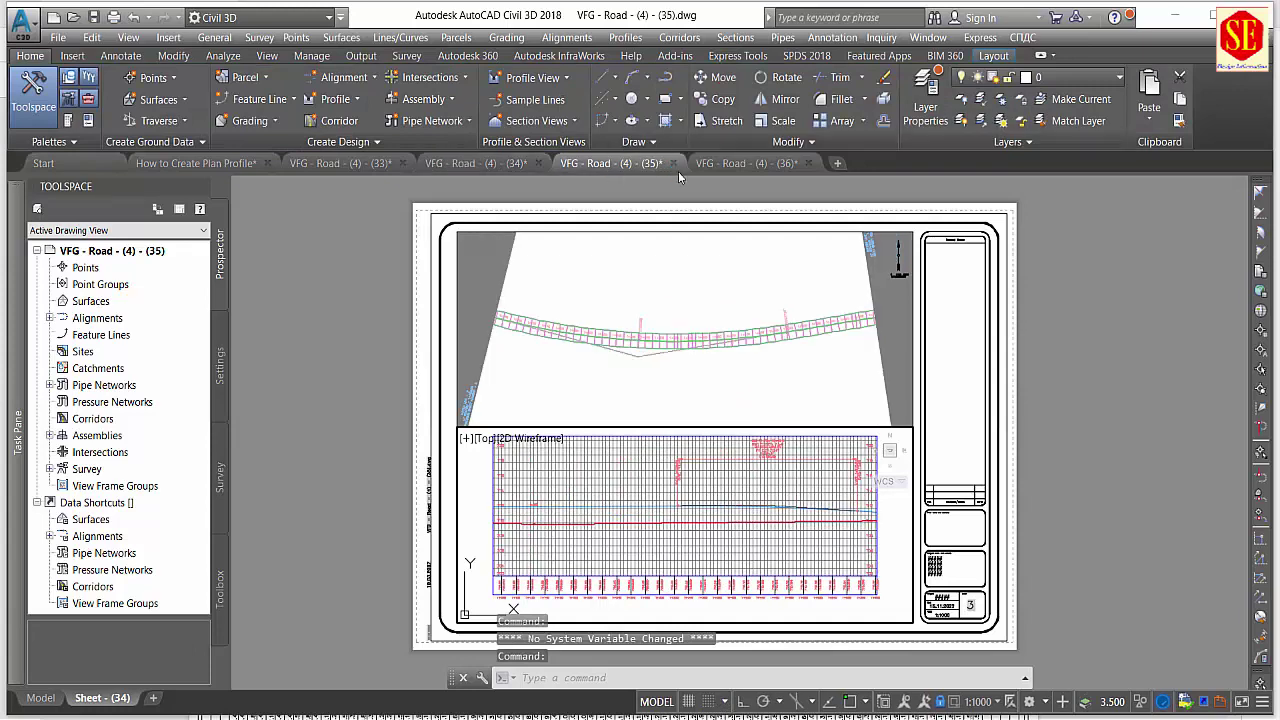
left_click(745, 164)
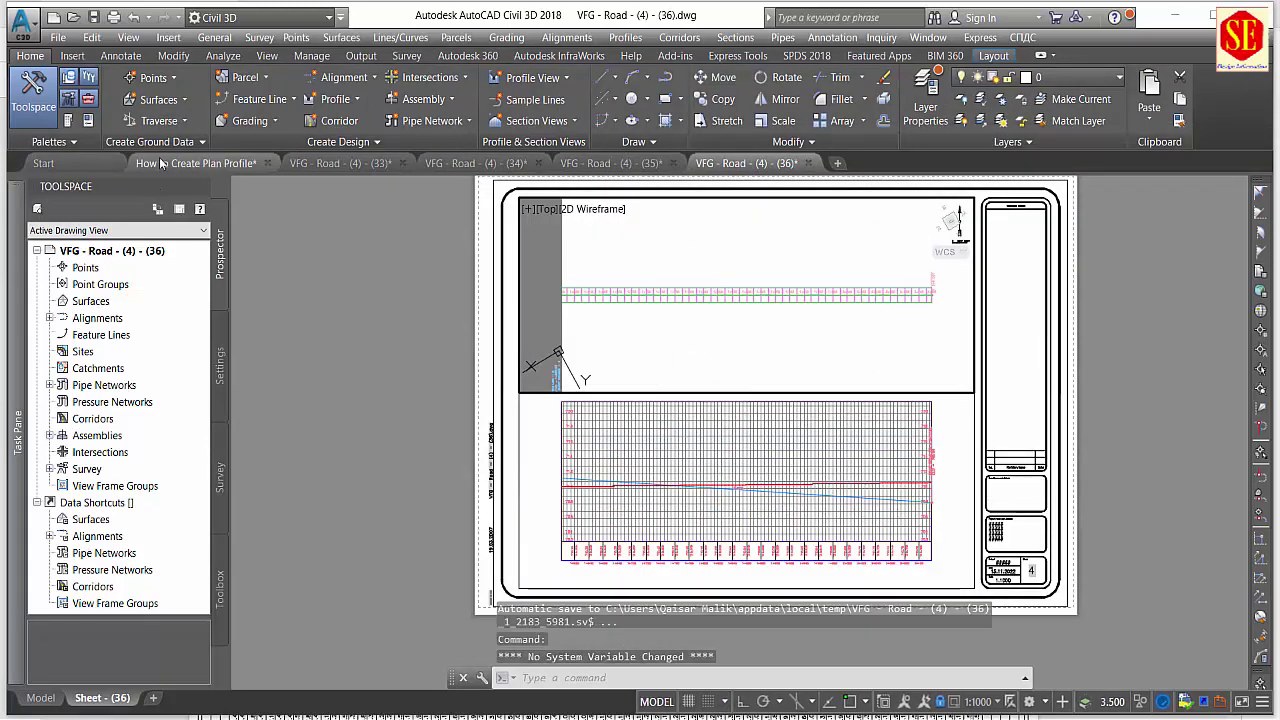
left_click(172, 166)
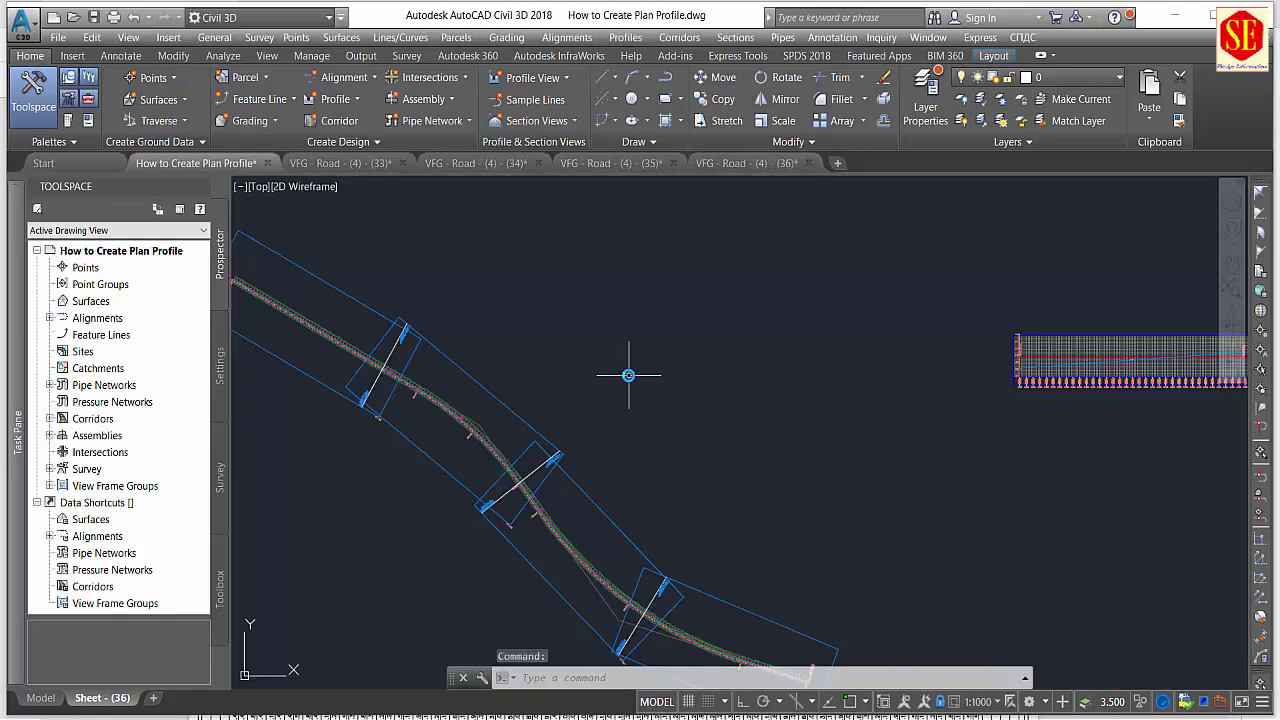
Pan the alignment view down and to the left.
middle_click_drag(630, 373, 599, 444)
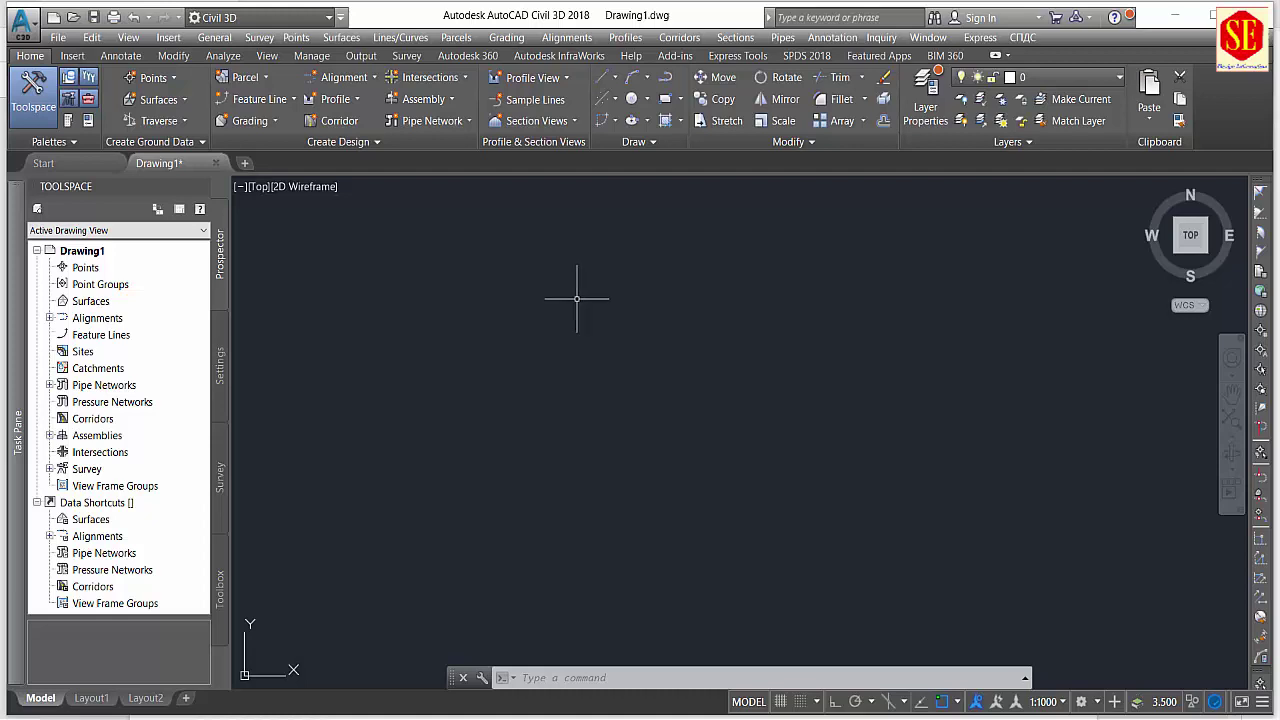
Start PDFIMPORT, cancel and rerun it, and choose the File option to browse for a PDF.
type("PDF")
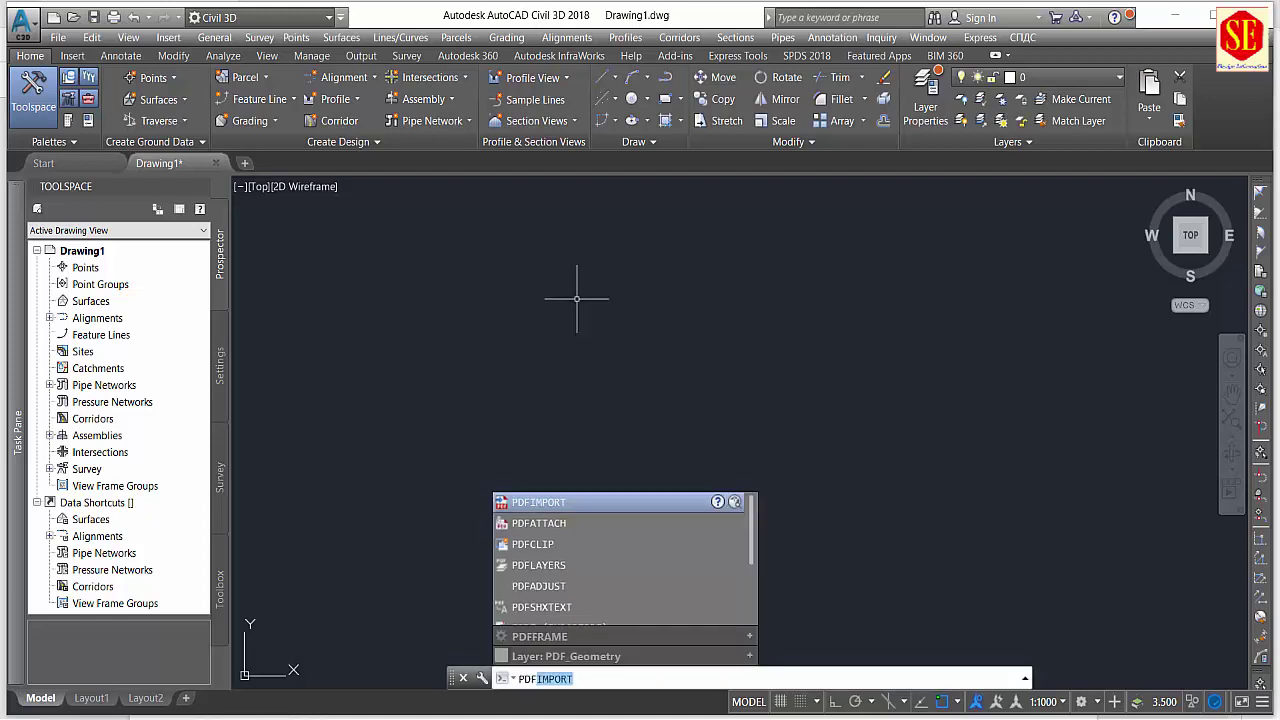
left_click(606, 503)
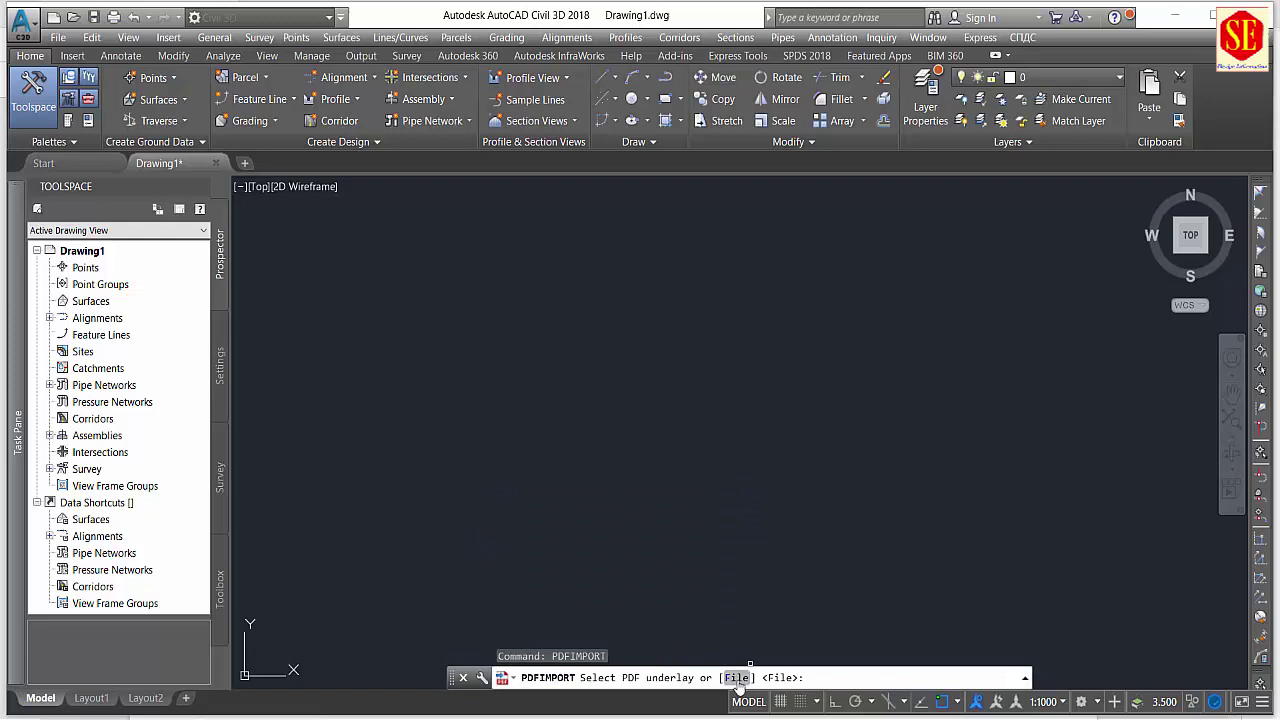
key("Escape")
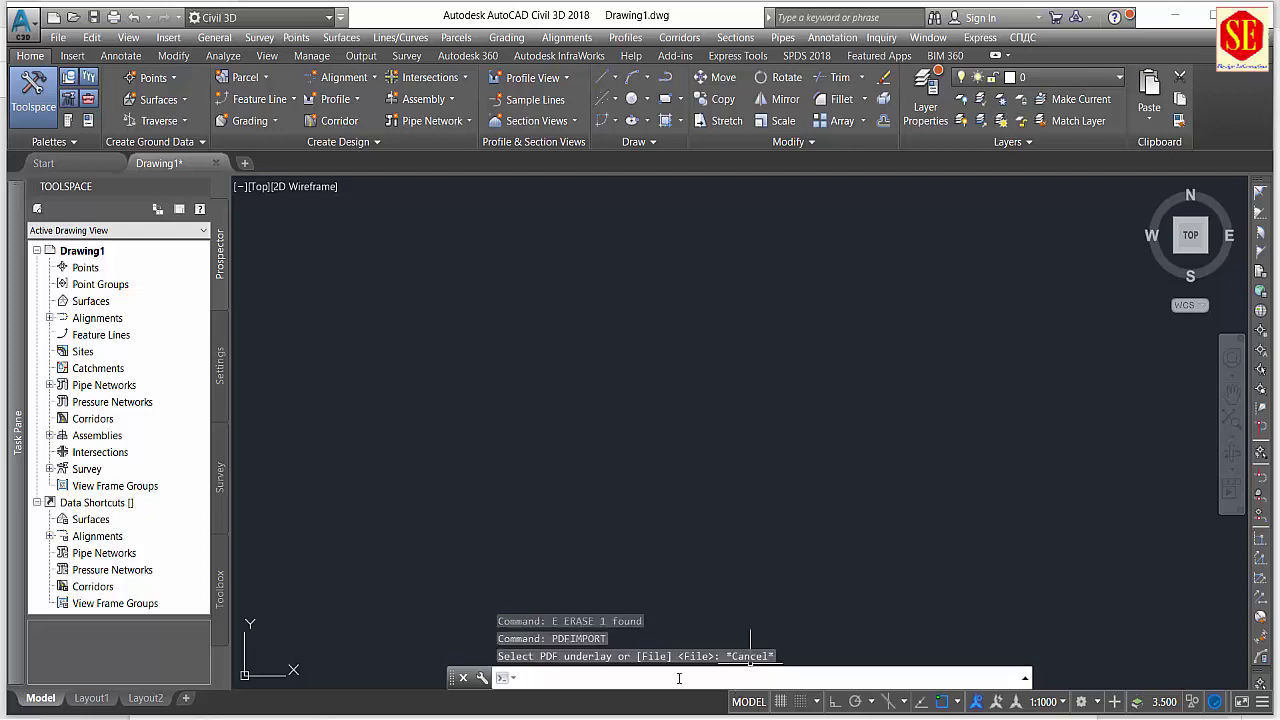
type("PDFIMPORT")
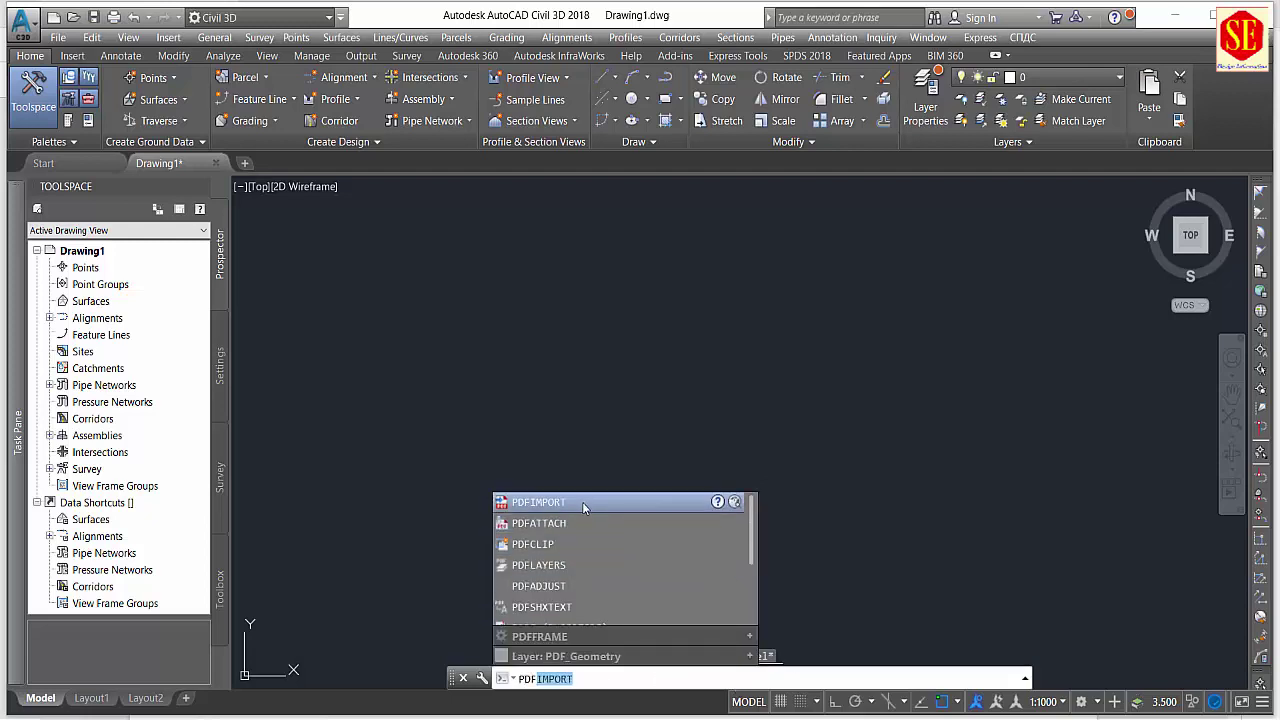
left_click(584, 503)
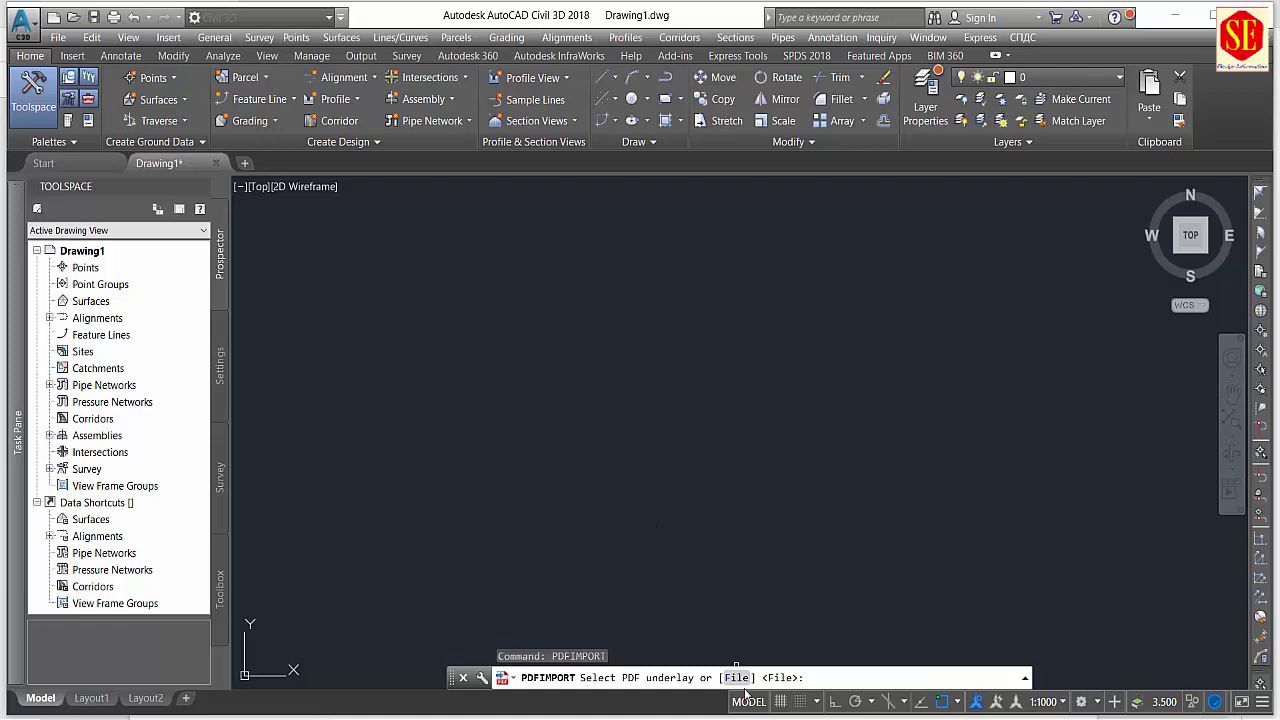
left_click(738, 678)
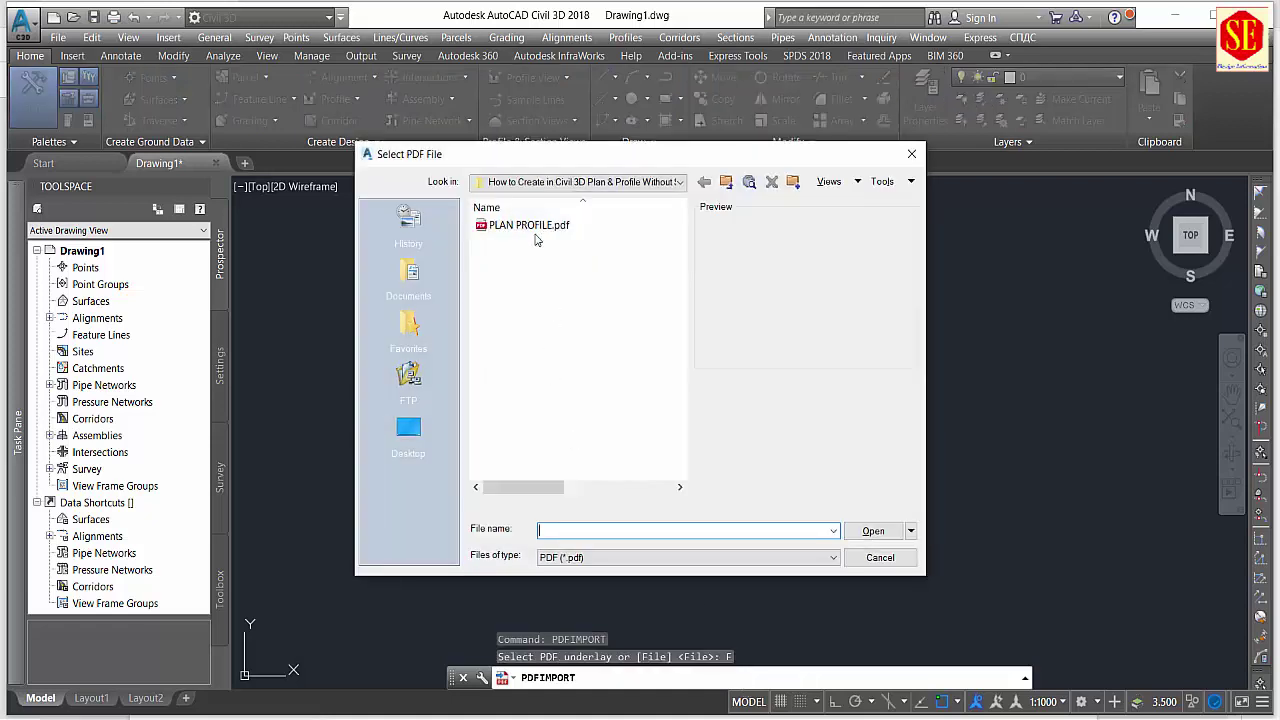
Import PLAN PROFILE.pdf into Drawing1 using the default Import PDF settings.
left_click(533, 227)
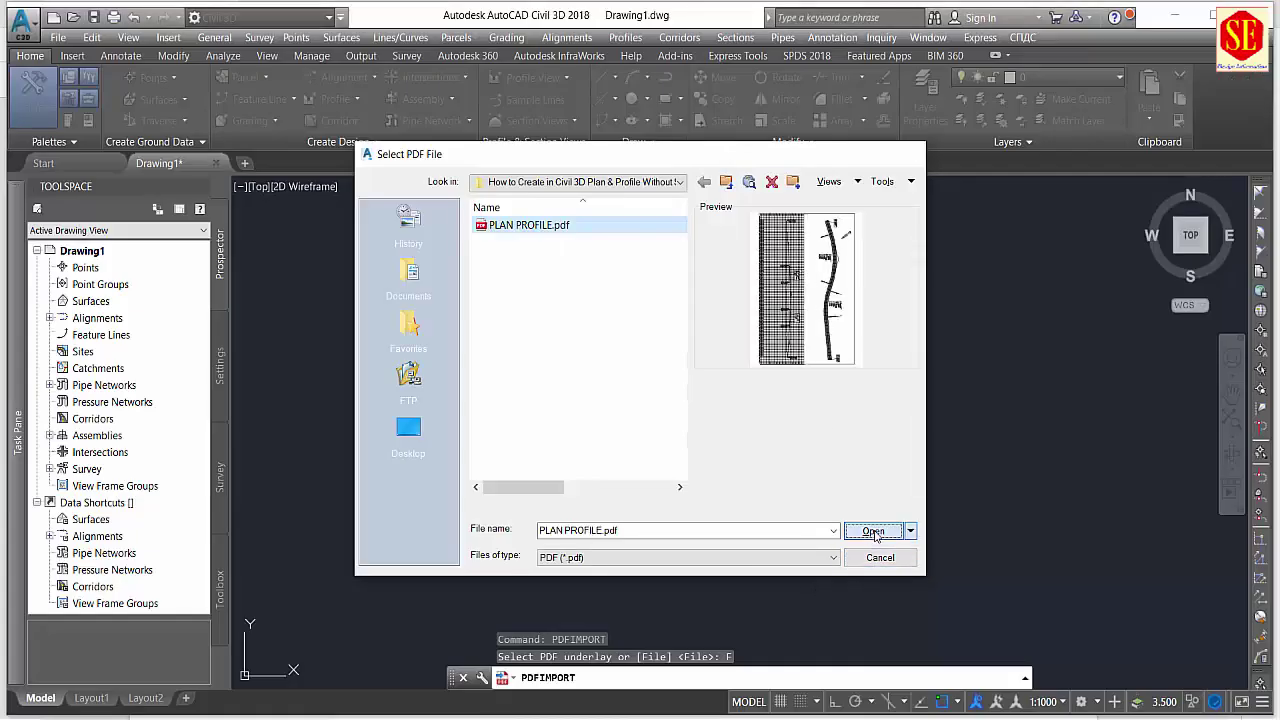
left_click(873, 531)
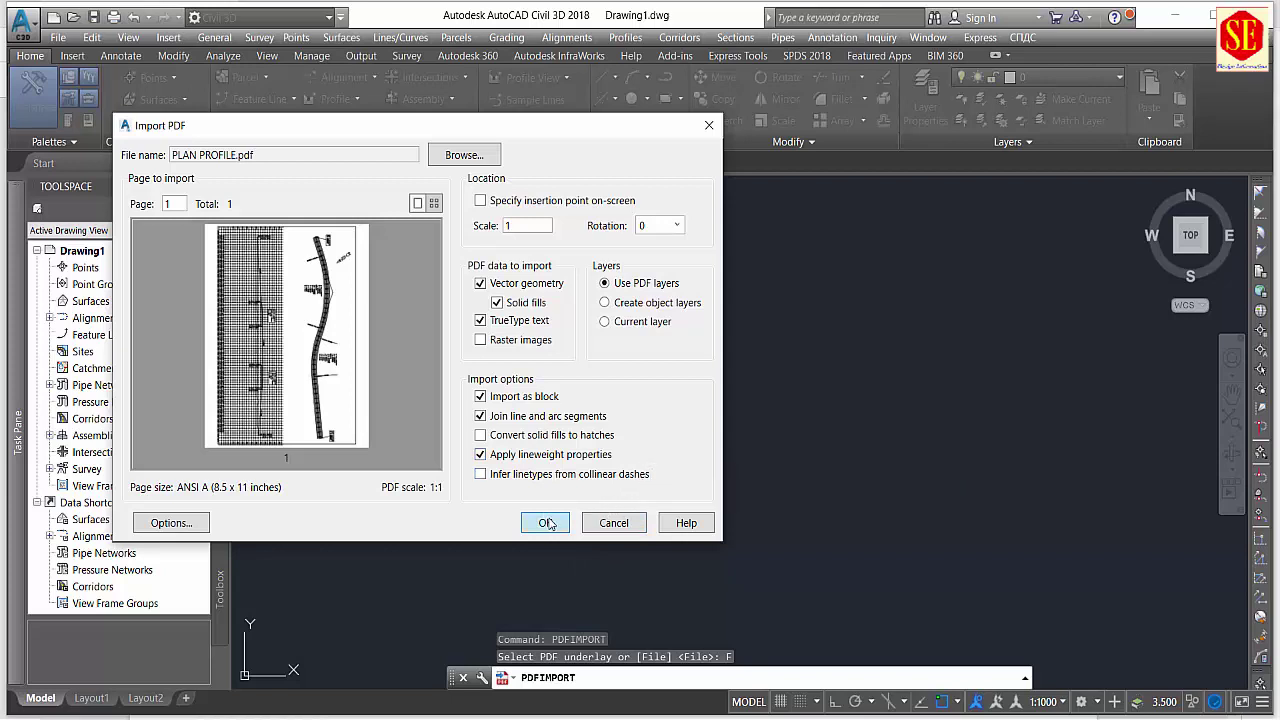
left_click(546, 523)
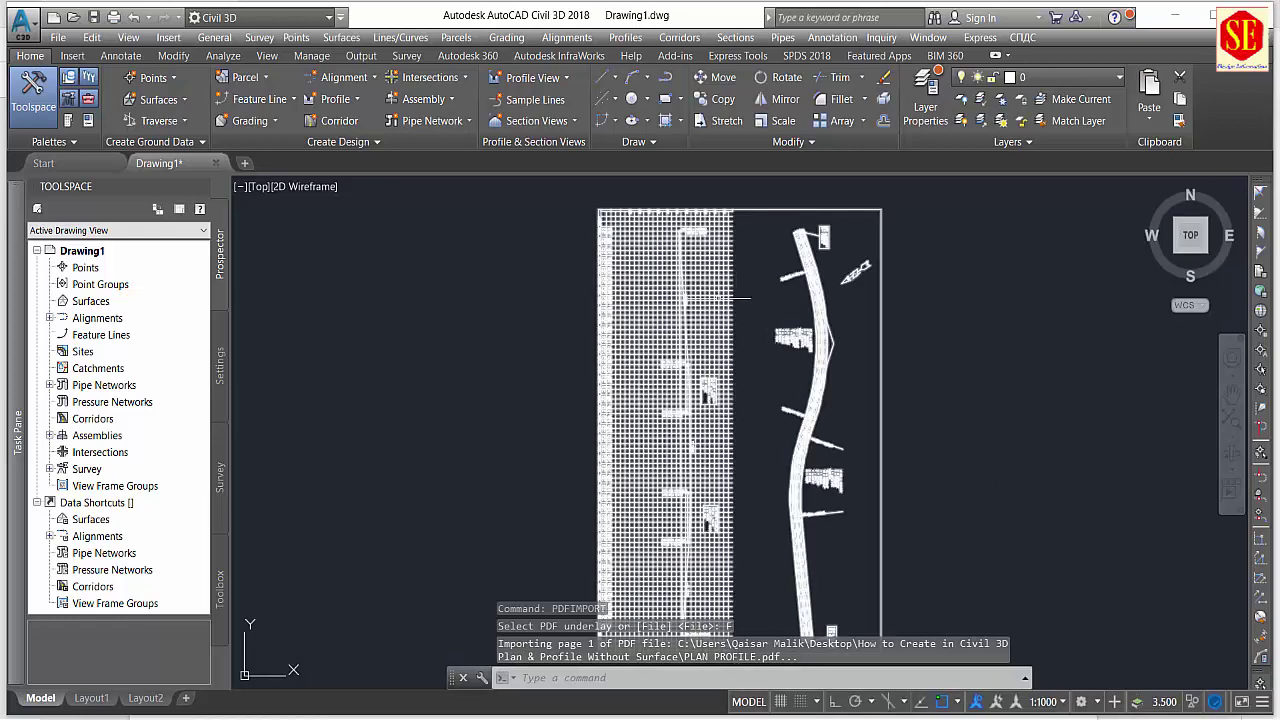
Select all the imported geometry and rotate it 90° about a picked base point.
middle_click_drag(733, 297, 622, 321)
scroll(725, 405, "up", 3)
scroll(737, 319, "down", 3)
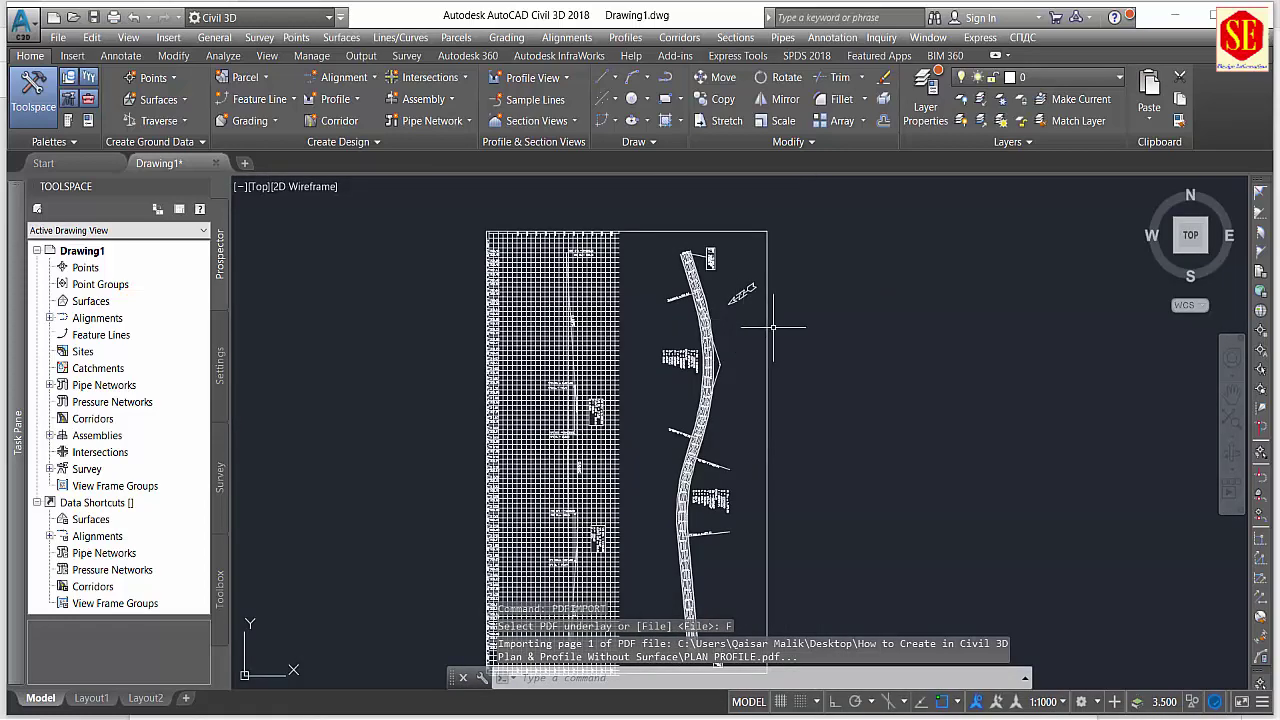
key("ctrl+a")
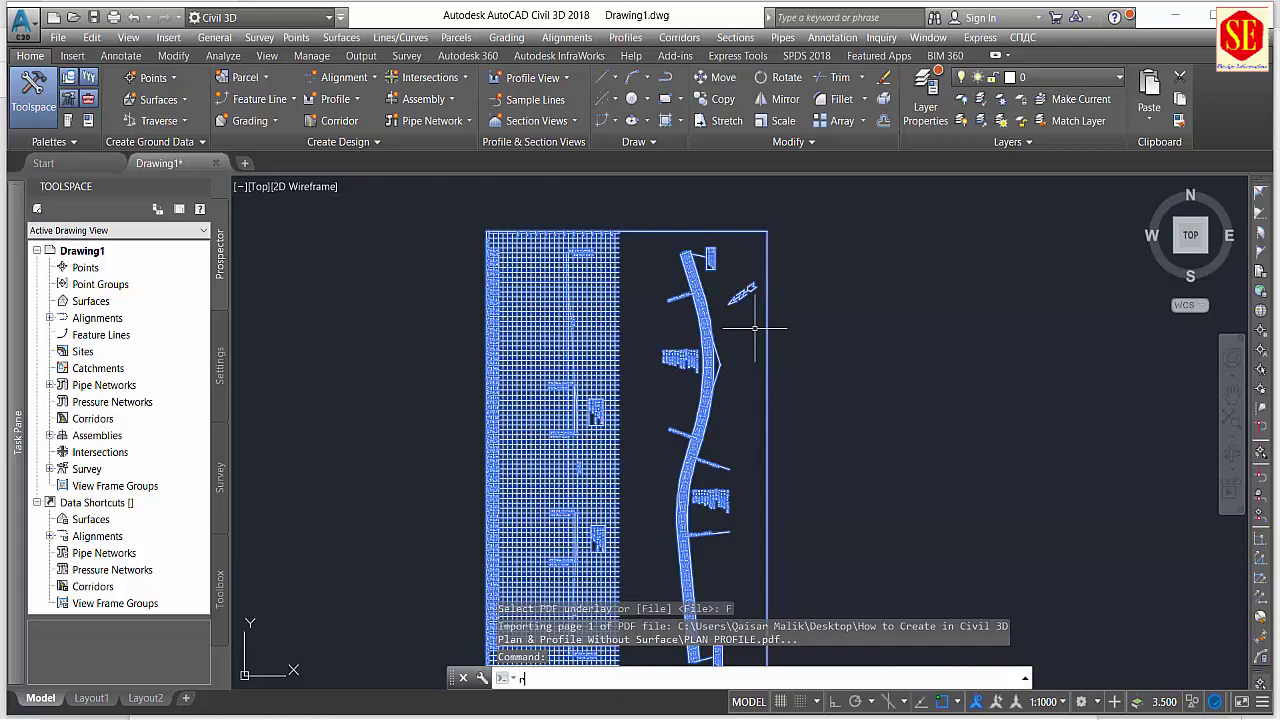
type("o")
key("Return")
left_click(823, 349)
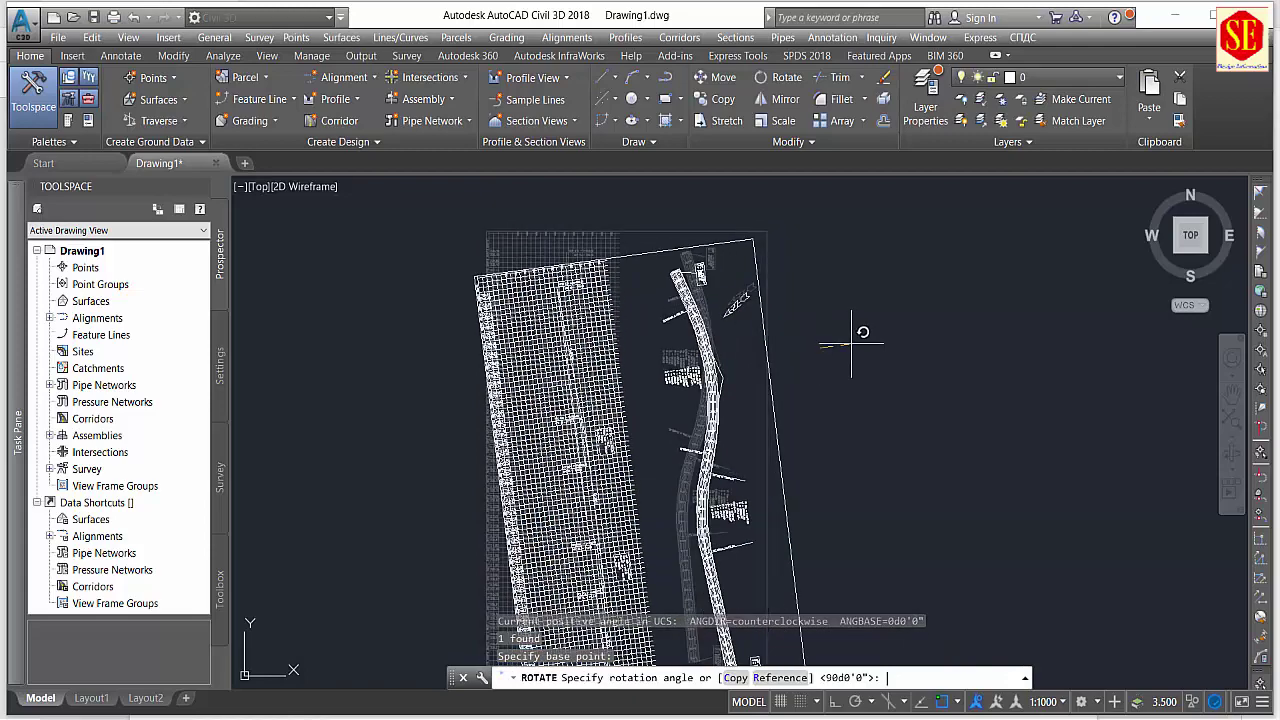
type("90")
key("Return")
Pan and zoom along the rotated sheet so the drawing fills the view.
middle_click_drag(846, 343, 566, 229)
scroll(566, 229, "up", 1)
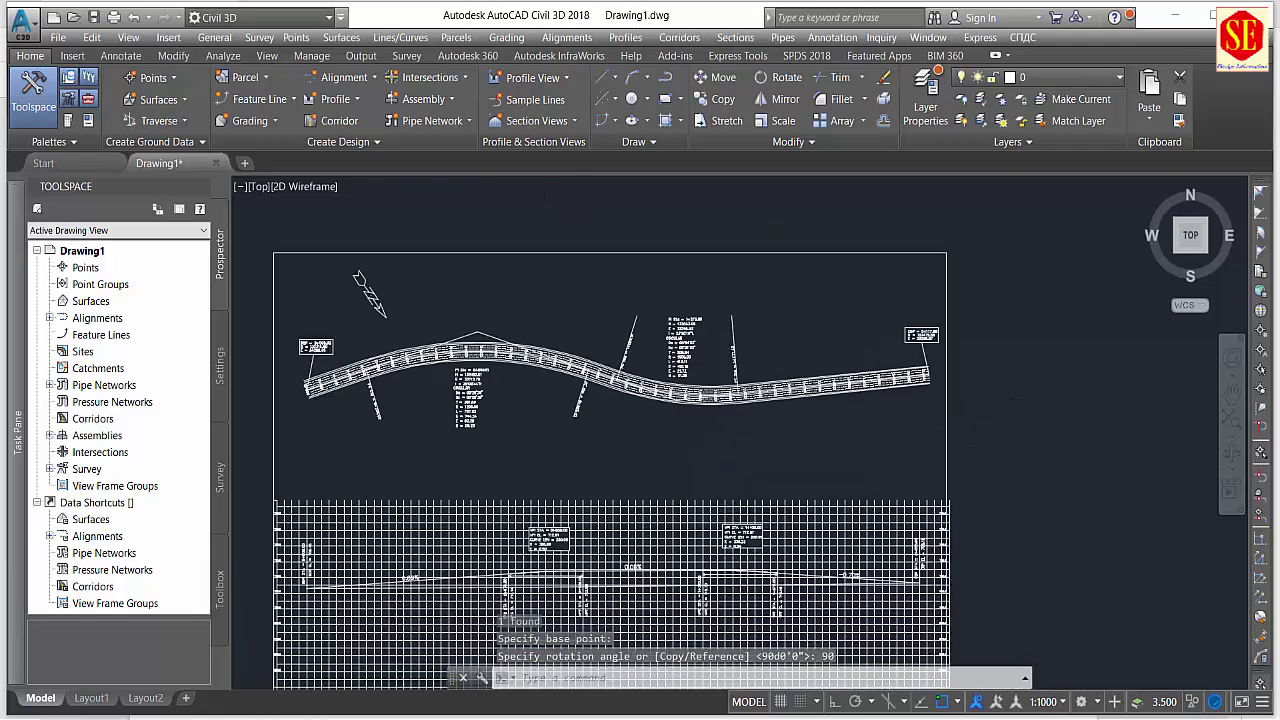
scroll(690, 350, "up", 5)
scroll(690, 340, "down", 2)
scroll(700, 300, "down", 2)
mouse_move(700, 300)
middle_mouse_down()
mouse_move(793, 300)
mouse_move(886, 438)
middle_mouse_up()
scroll(793, 300, "down", 2)
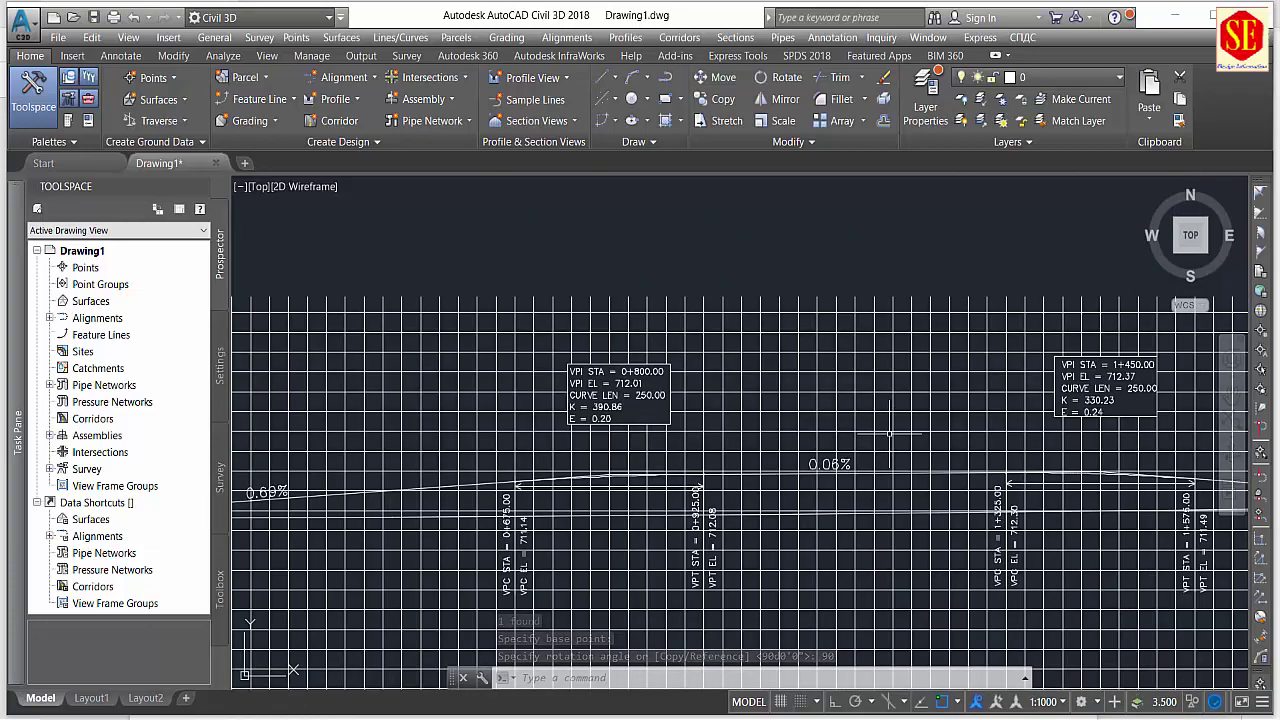
scroll(889, 434, "down", 2)
scroll(889, 427, "down", 2)
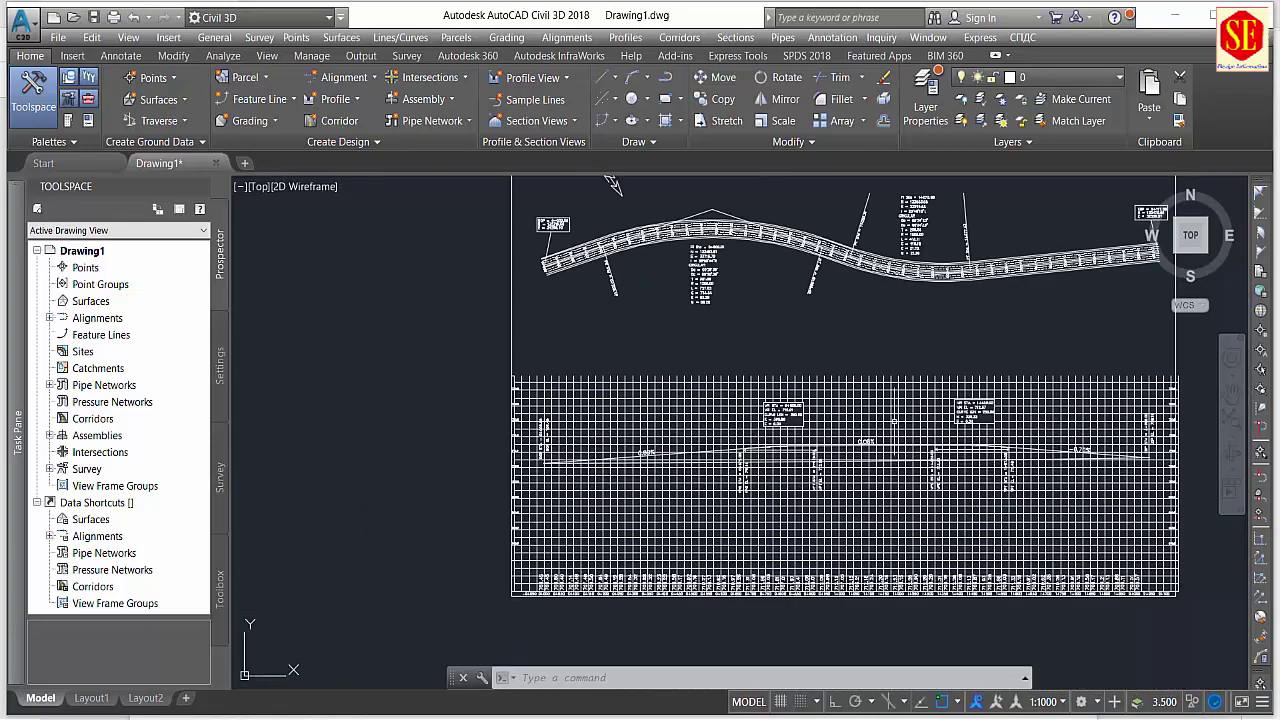
middle_click_drag(889, 427, 725, 423)
scroll(686, 331, "up", 2)
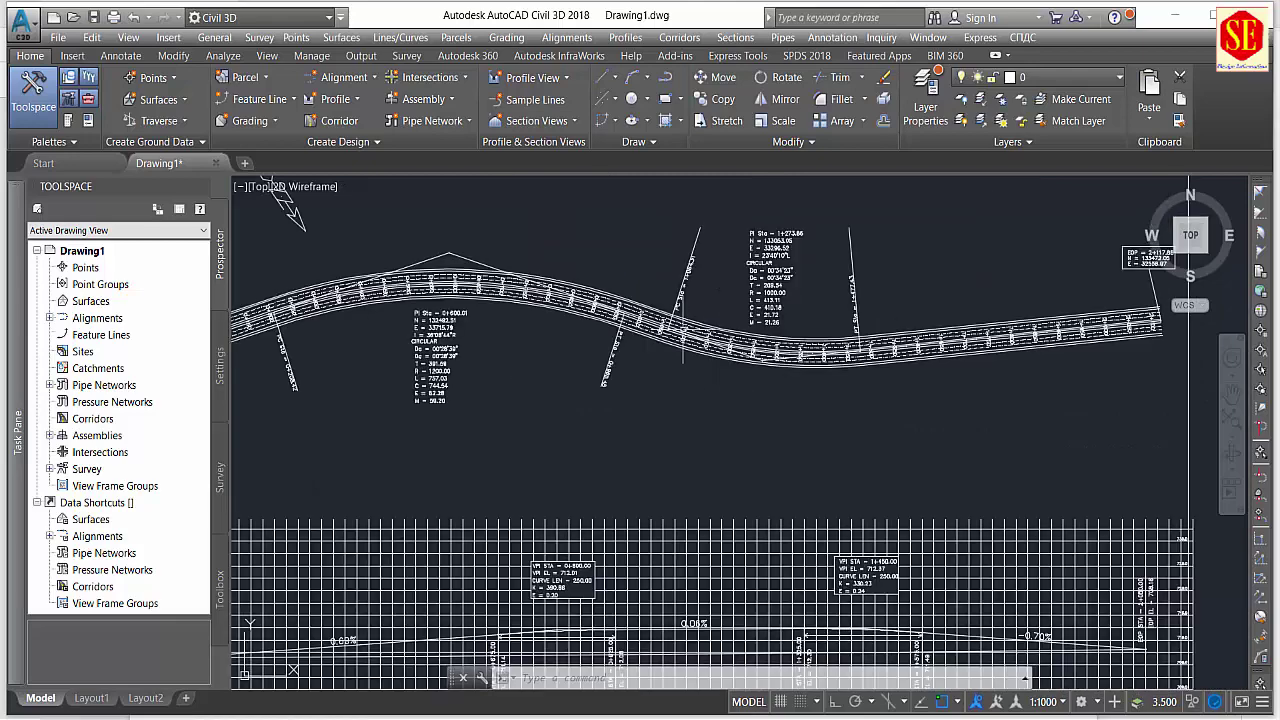
scroll(705, 318, "down", 1)
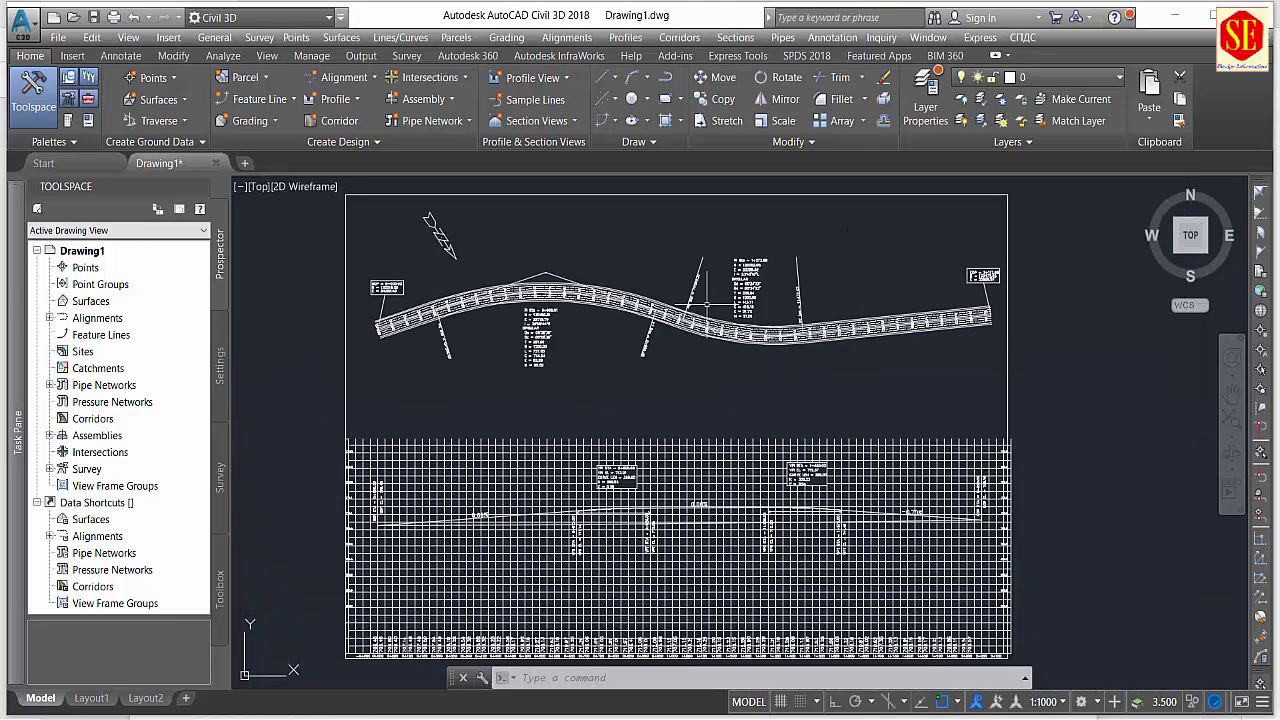
scroll(708, 316, "down", 1)
scroll(681, 457, "down", 2)
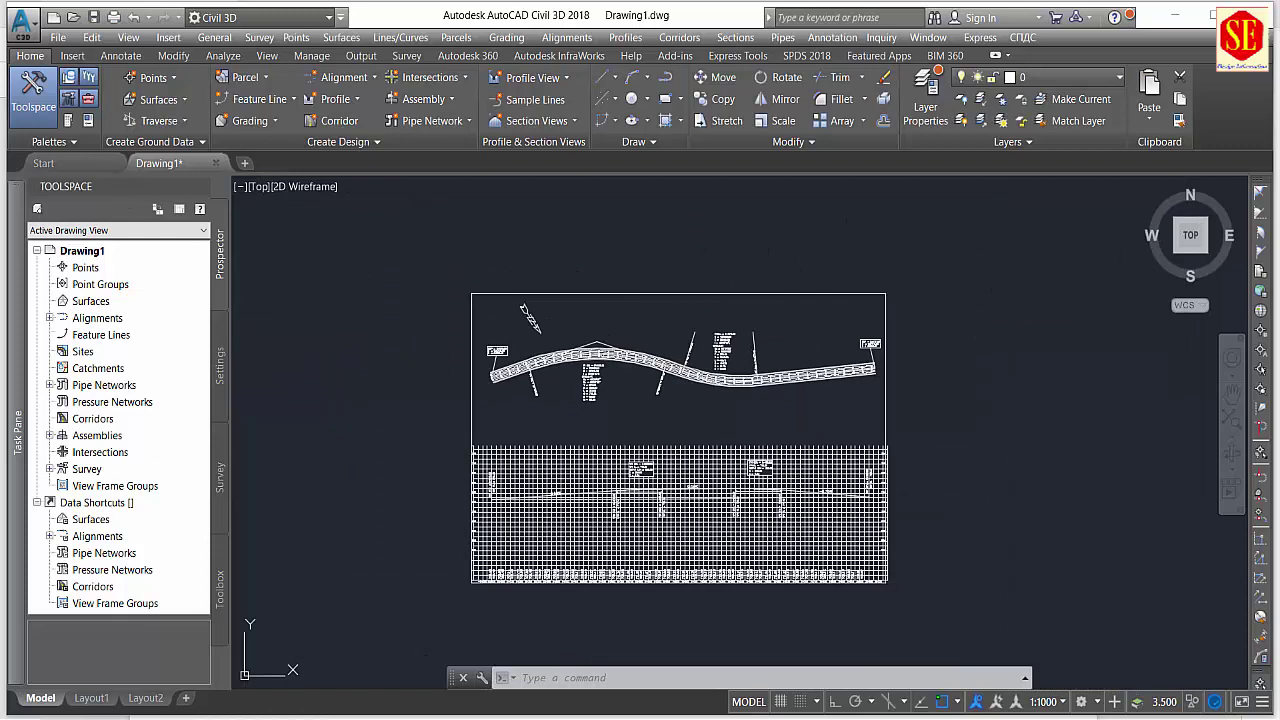
middle_click_drag(664, 402, 693, 373)
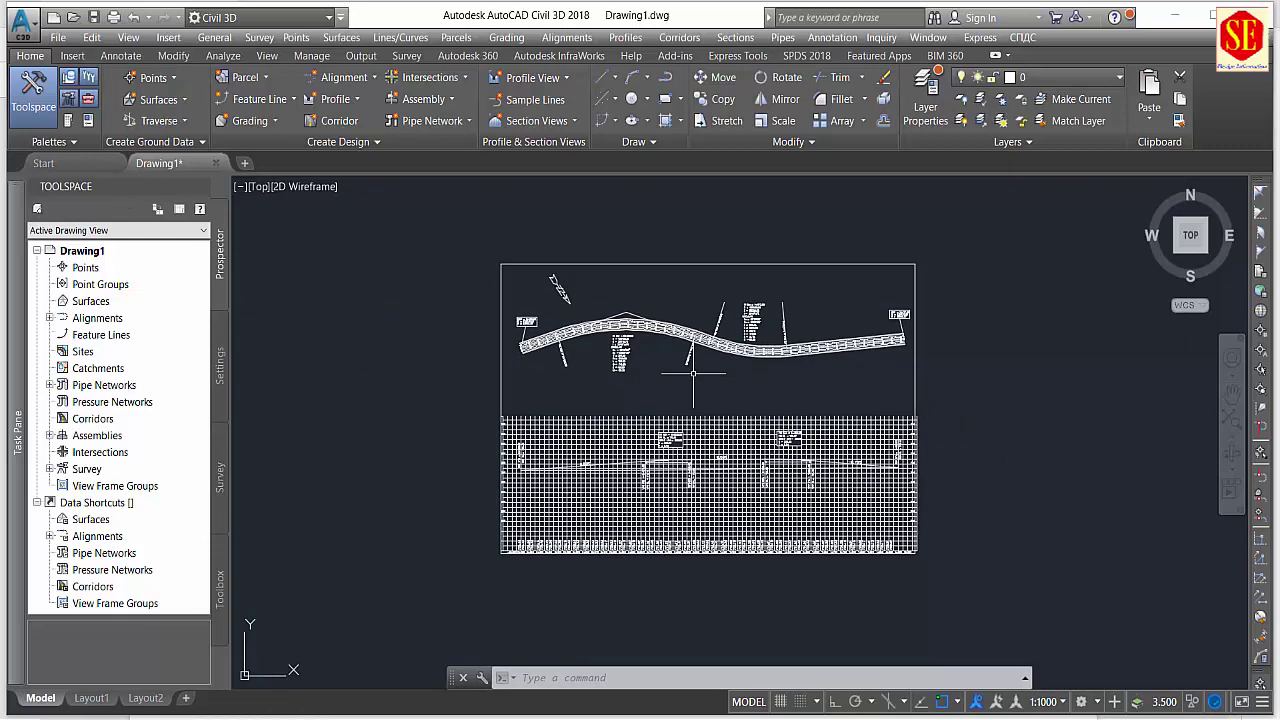
scroll(796, 326, "up", 1)
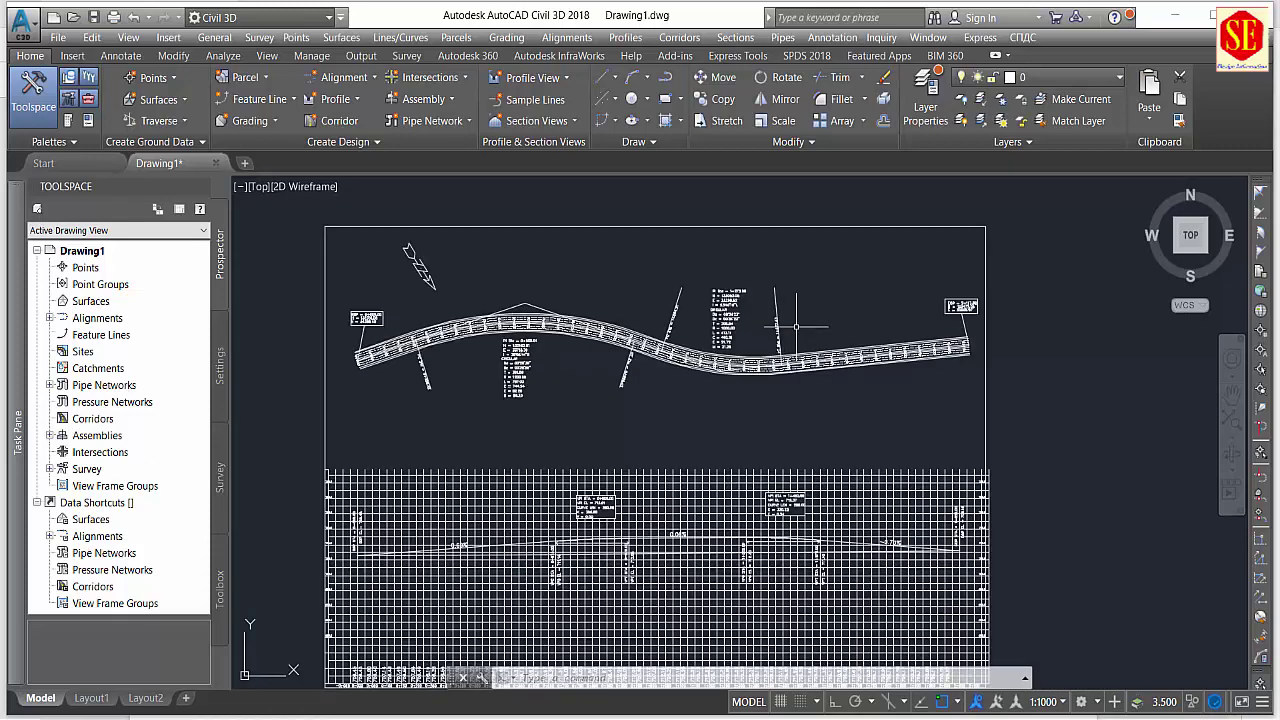
scroll(765, 308, "up", 4)
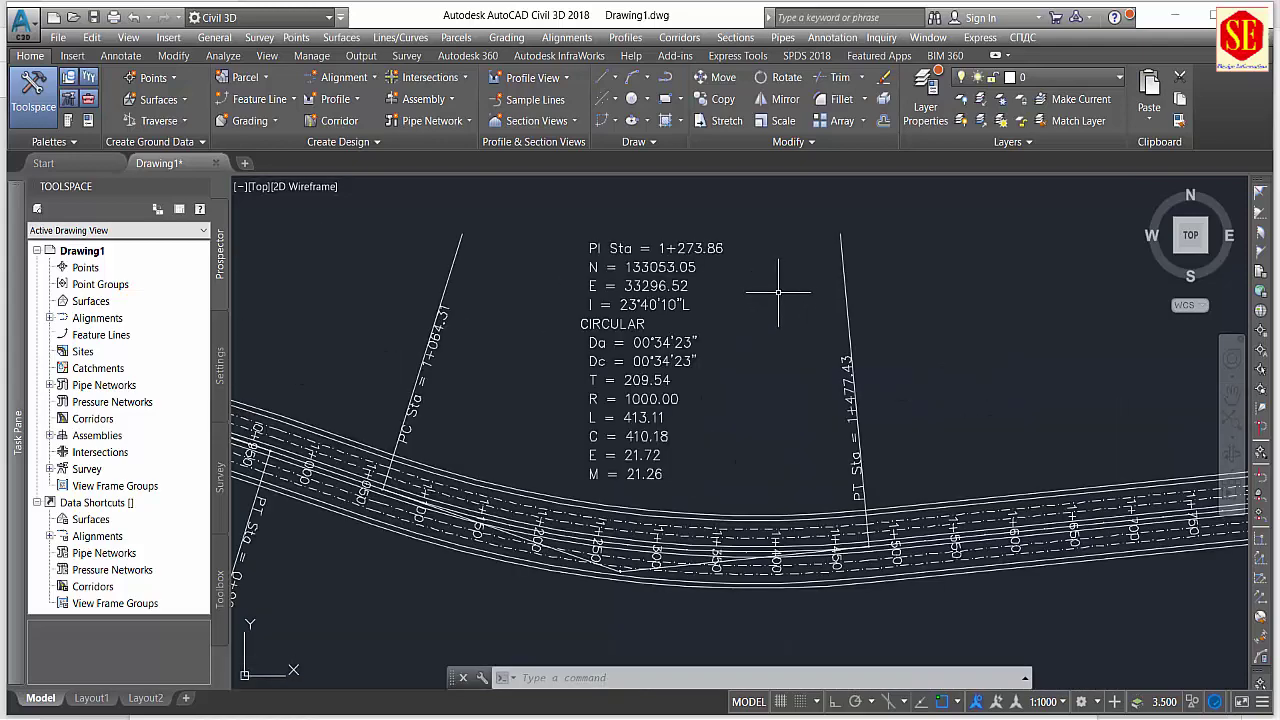
scroll(778, 291, "down", 4)
scroll(561, 299, "up", 3)
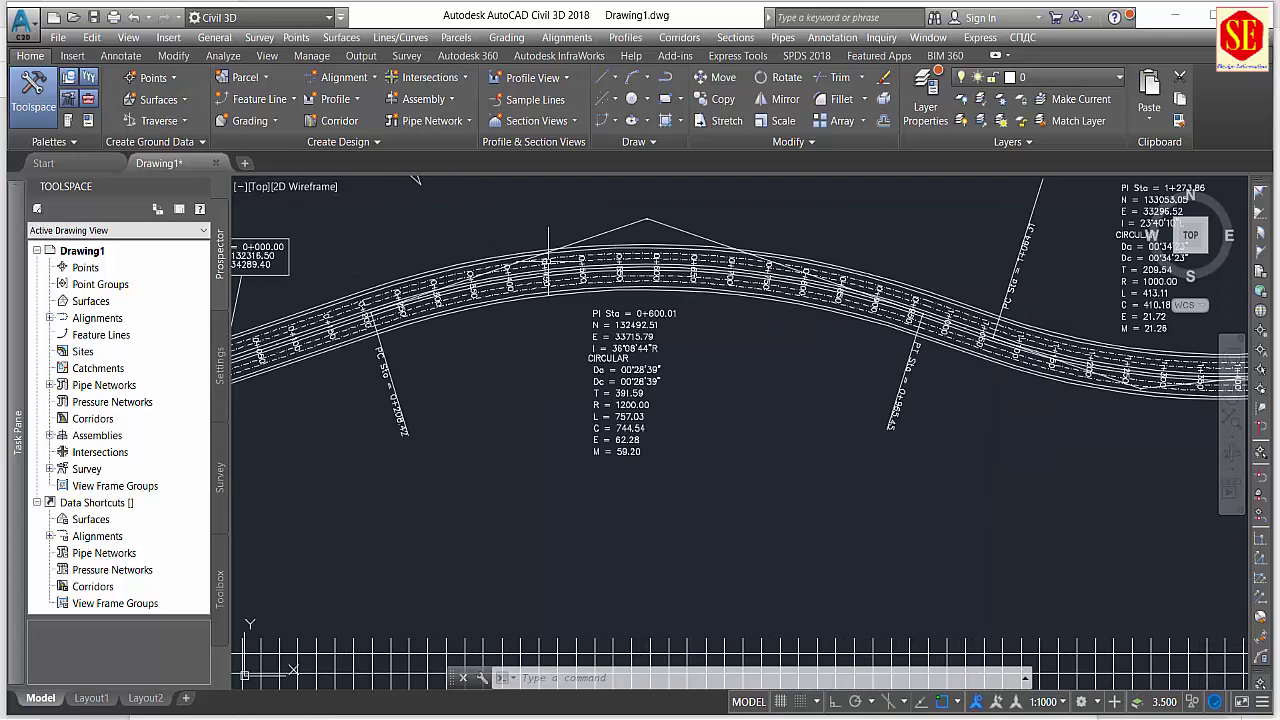
scroll(561, 299, "down", 1)
scroll(500, 366, "down", 1)
scroll(543, 315, "down", 1)
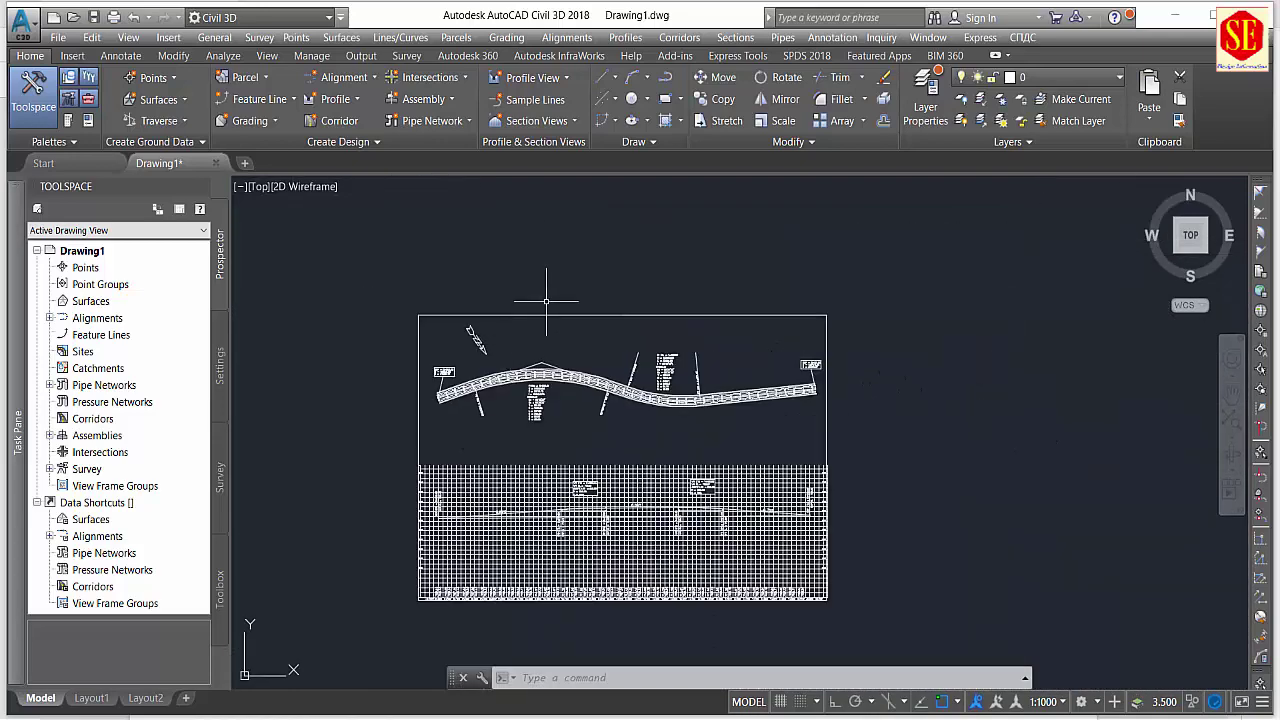
scroll(545, 321, "up", 1)
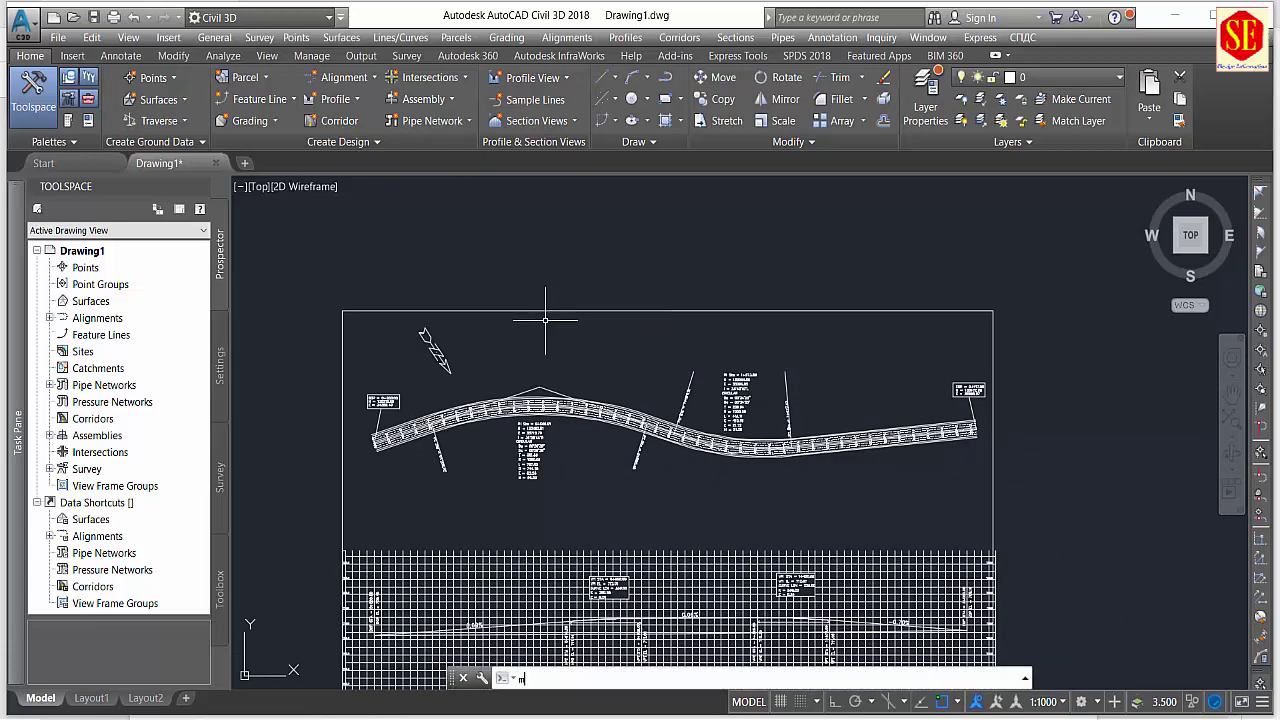
Move the imported sheet from the PI base point to the PI's real coordinates.
type("m")
key("Return")
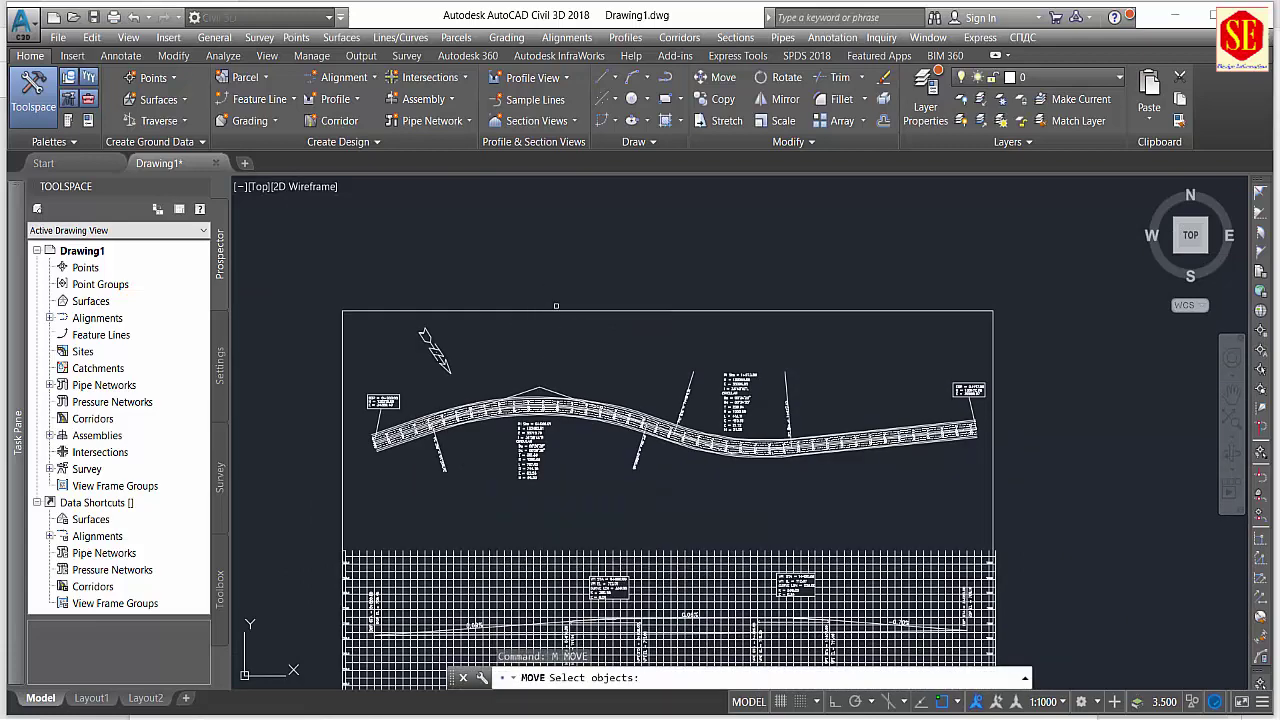
left_click(550, 310)
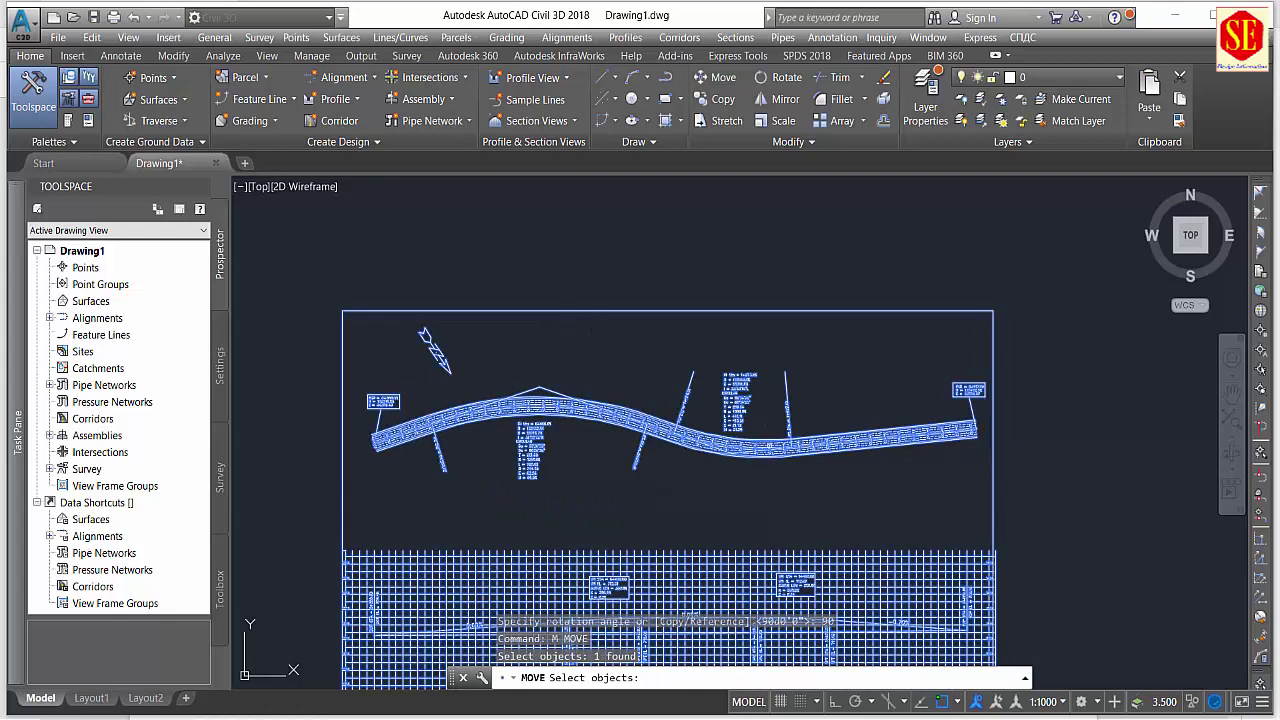
scroll(768, 447, "up", 1)
scroll(740, 368, "up", 1)
scroll(740, 368, "up", 1)
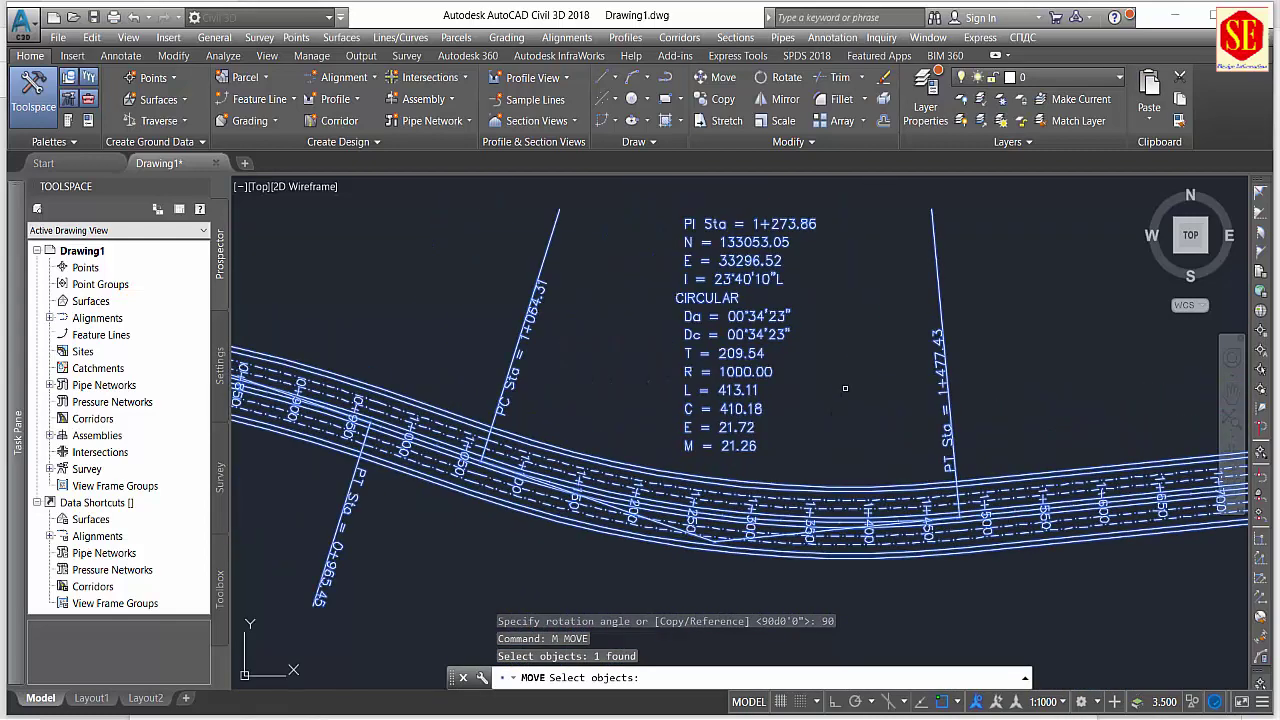
middle_click_drag(845, 389, 810, 418)
key("Return")
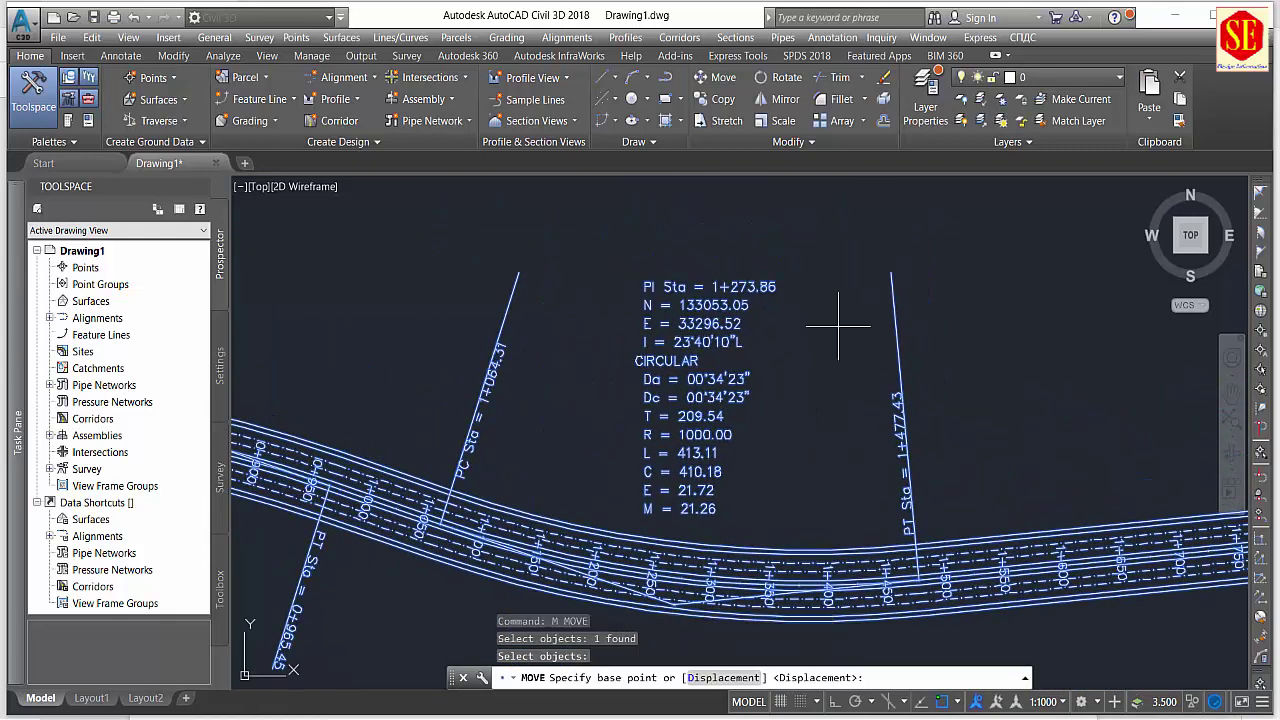
left_click(843, 336)
type("33296.52,")
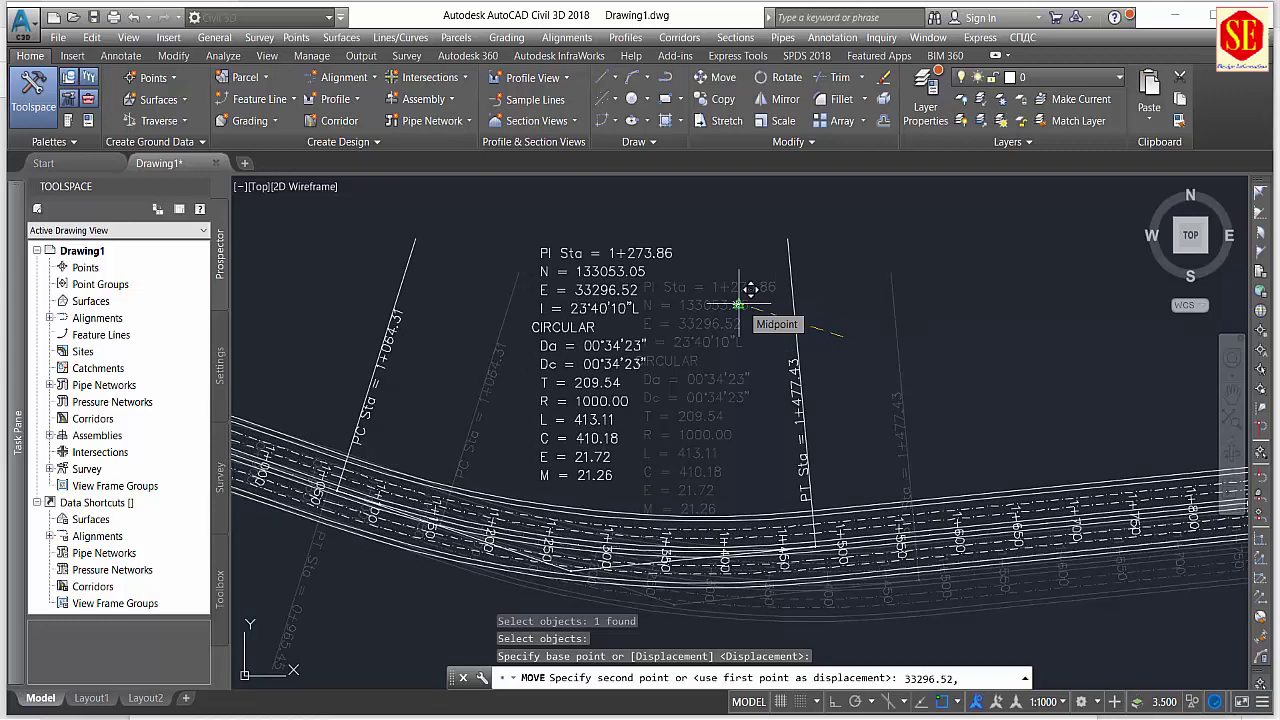
type("133053.05")
key("Return")
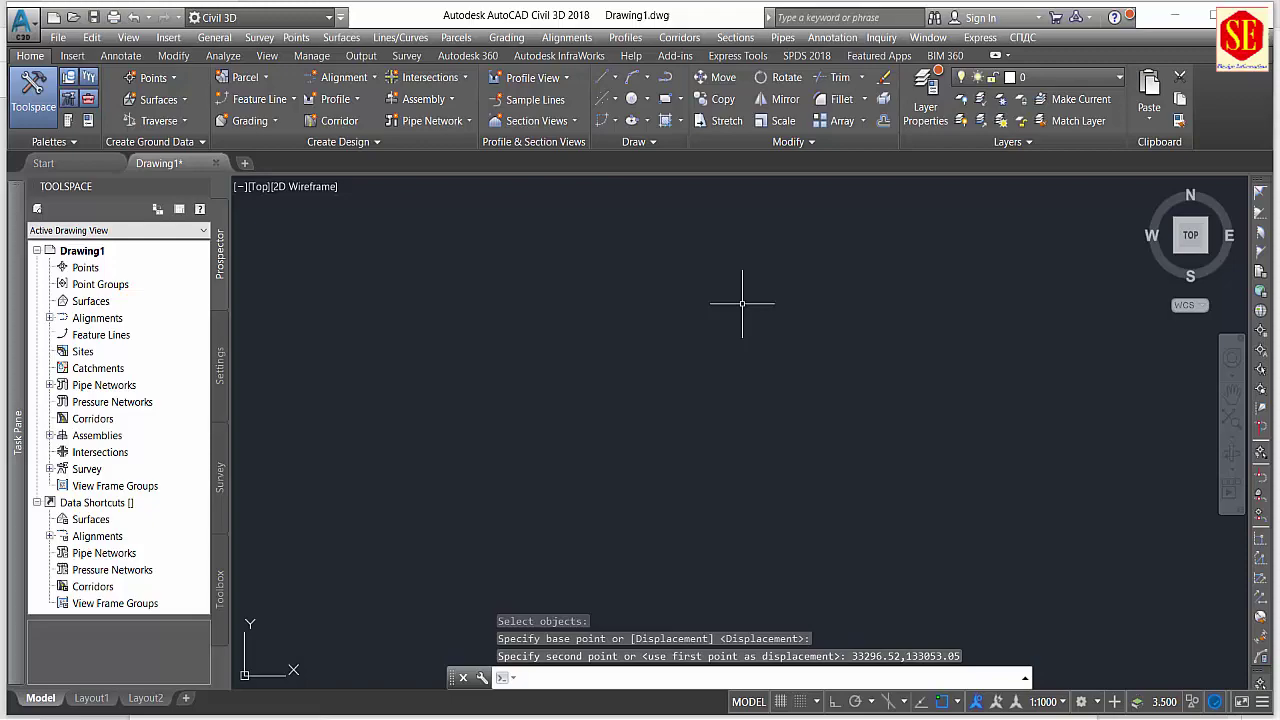
type("z")
Zoom to extents, then move the whole alignment and profile drawing up and to the right.
key("Return")
type("e")
key("Return")
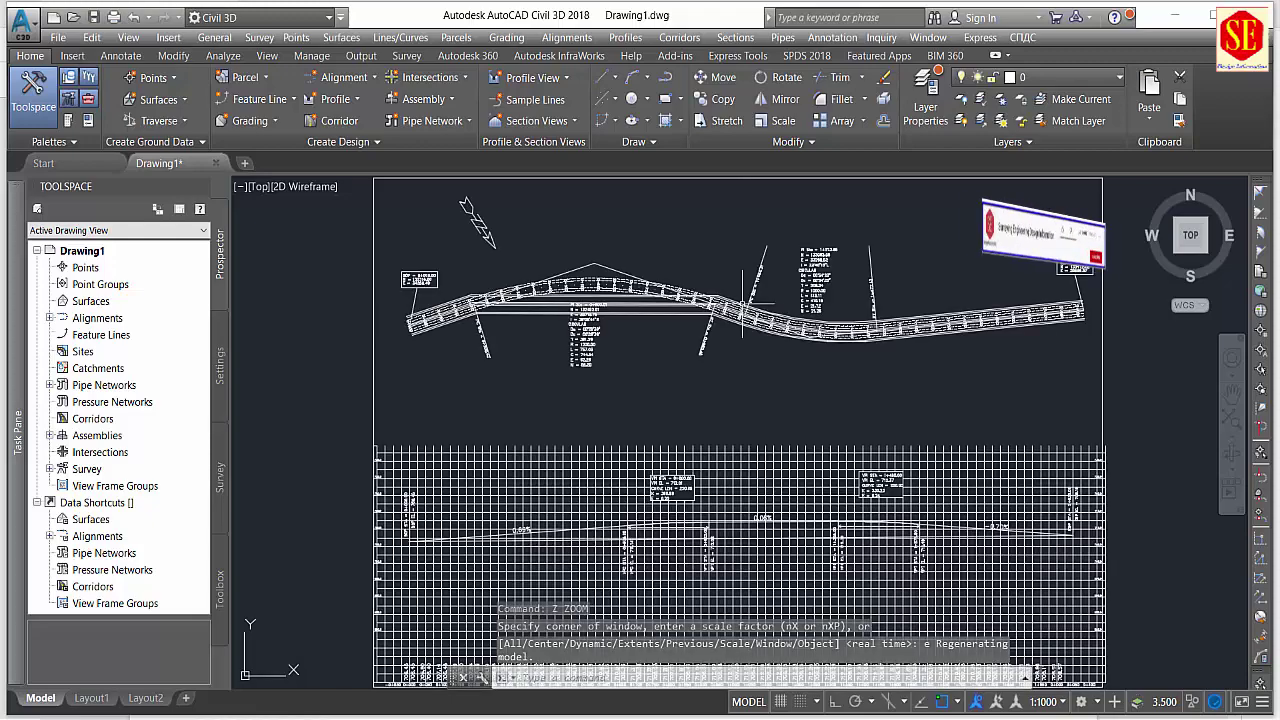
key("Escape")
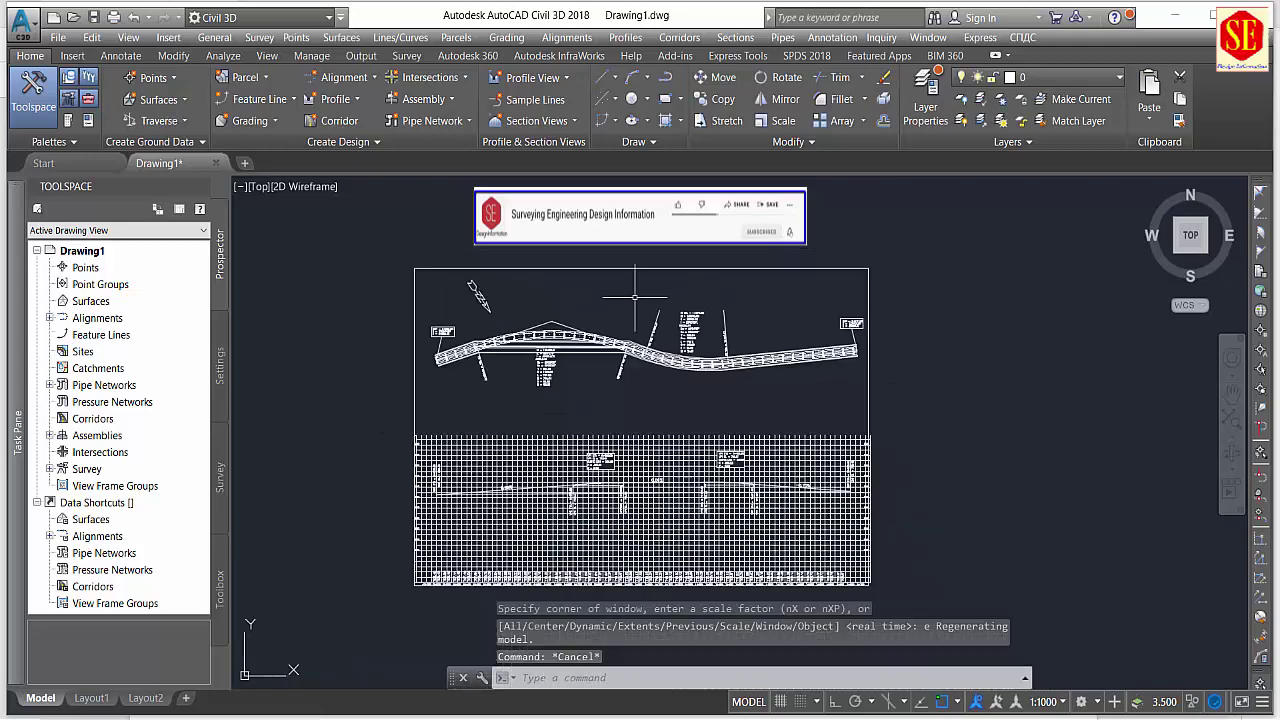
scroll(641, 347, "down", 2)
type("m")
key("Return")
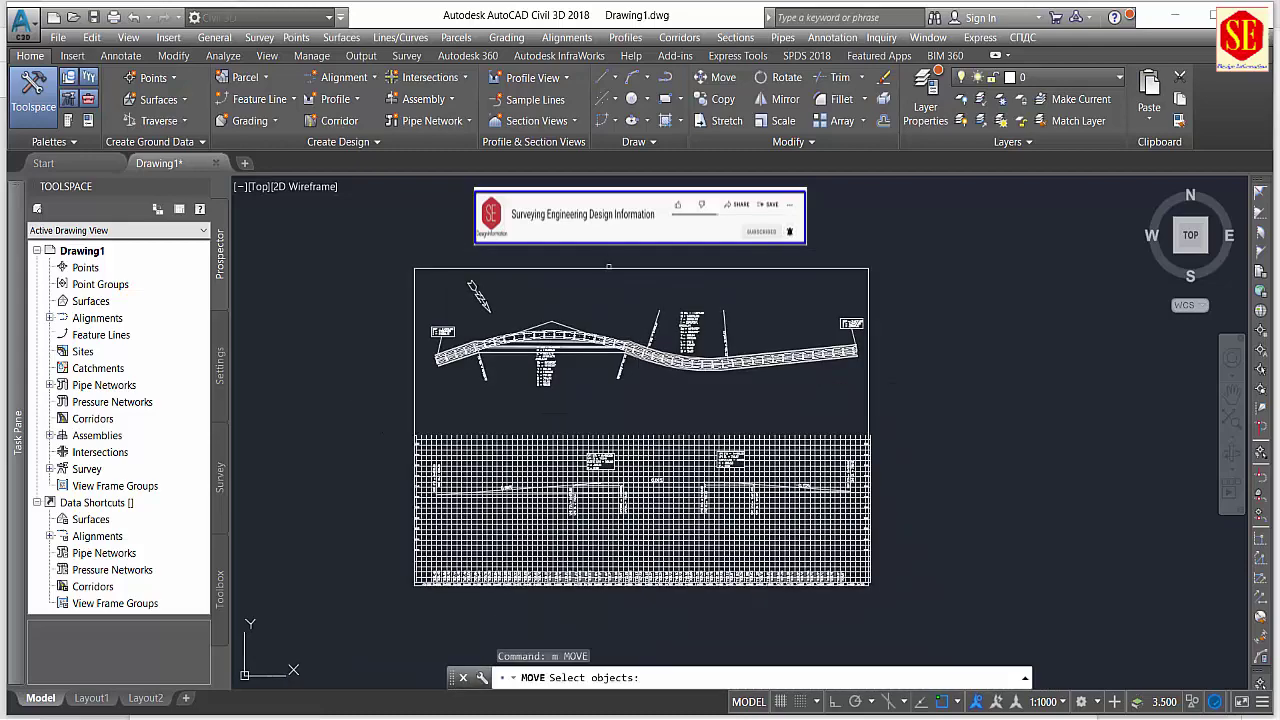
left_click(440, 268)
scroll(425, 270, "down", 1)
key("Return")
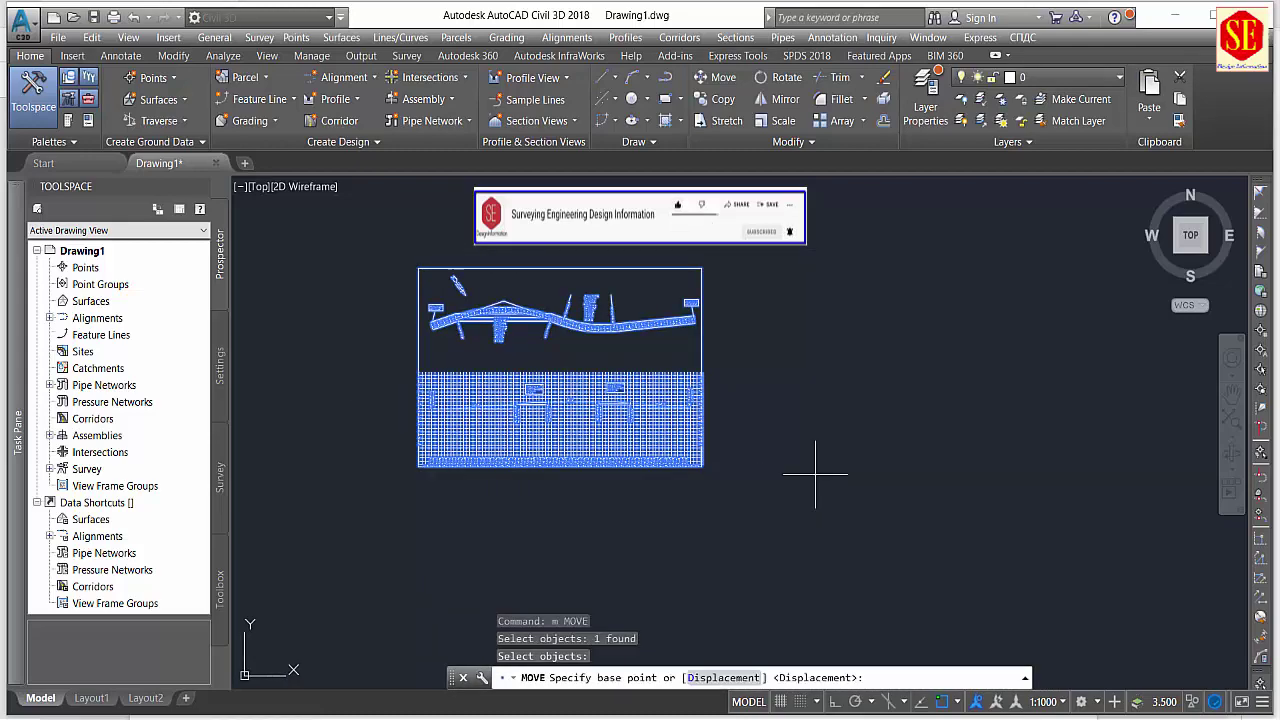
left_click(815, 473)
left_click(1136, 418)
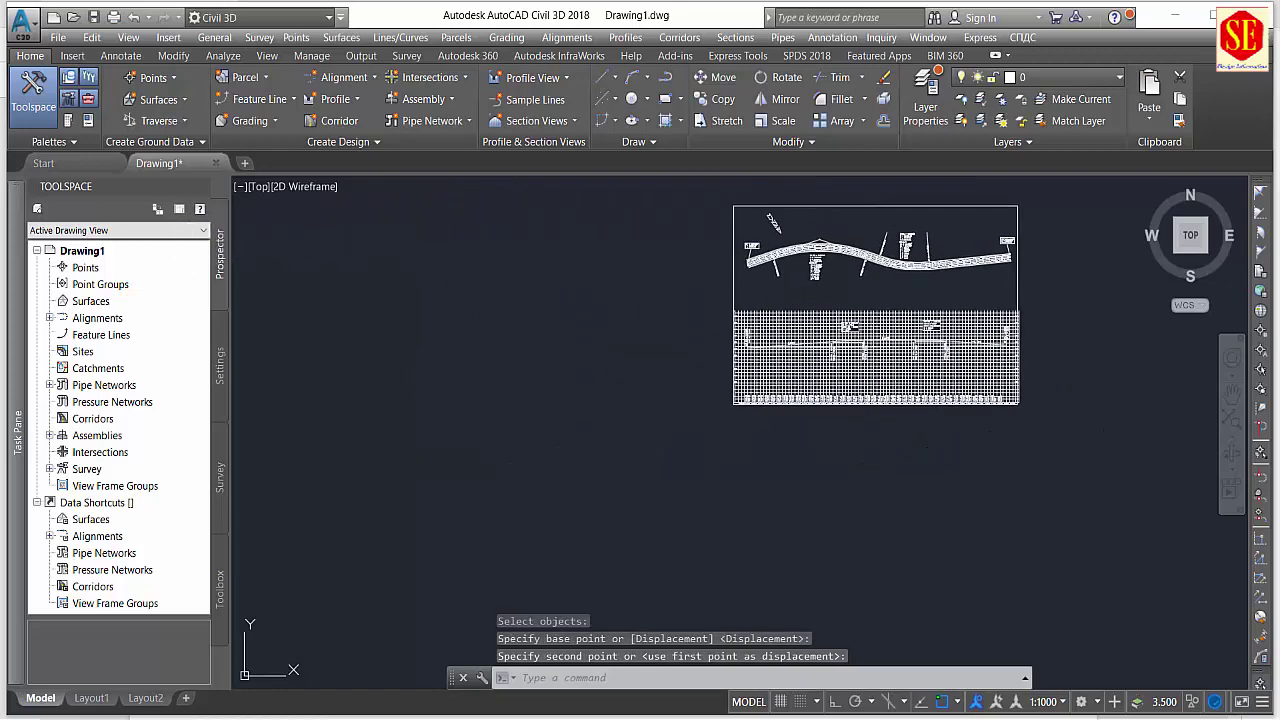
scroll(630, 369, "down", 1)
scroll(706, 340, "up", 1)
scroll(650, 315, "up", 1)
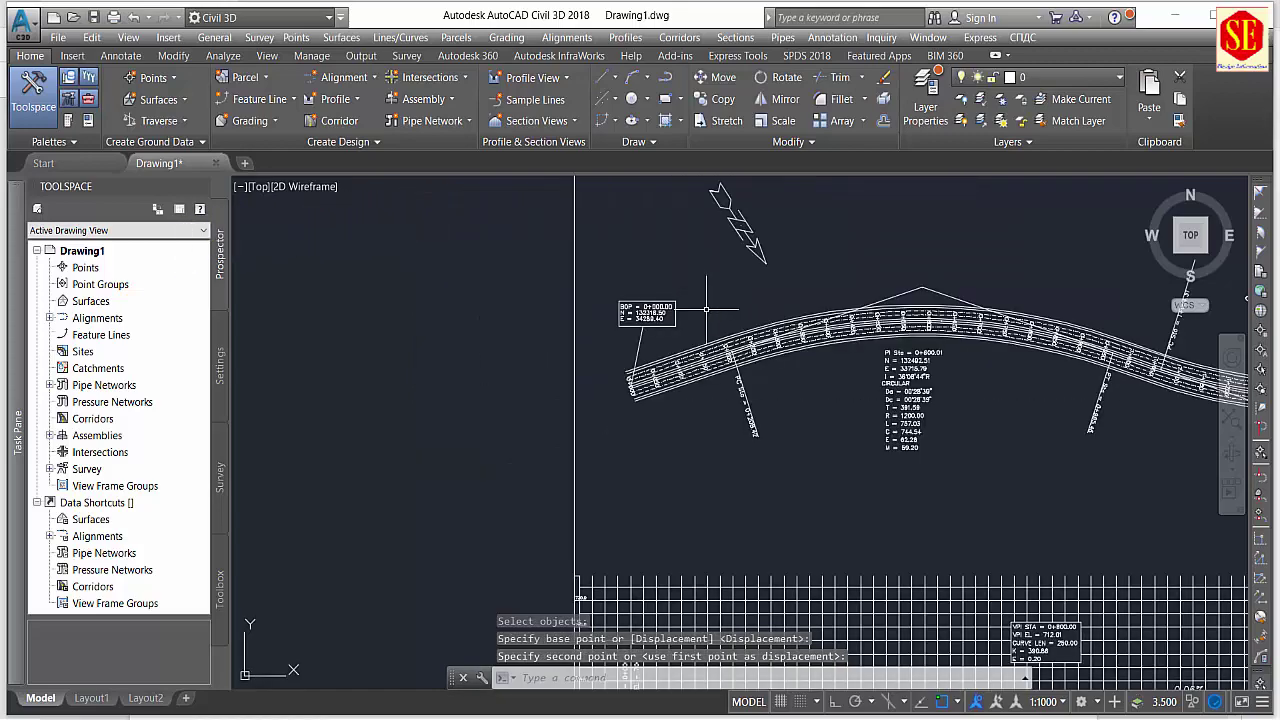
scroll(607, 297, "up", 2)
scroll(607, 297, "up", 2)
scroll(560, 310, "up", 1)
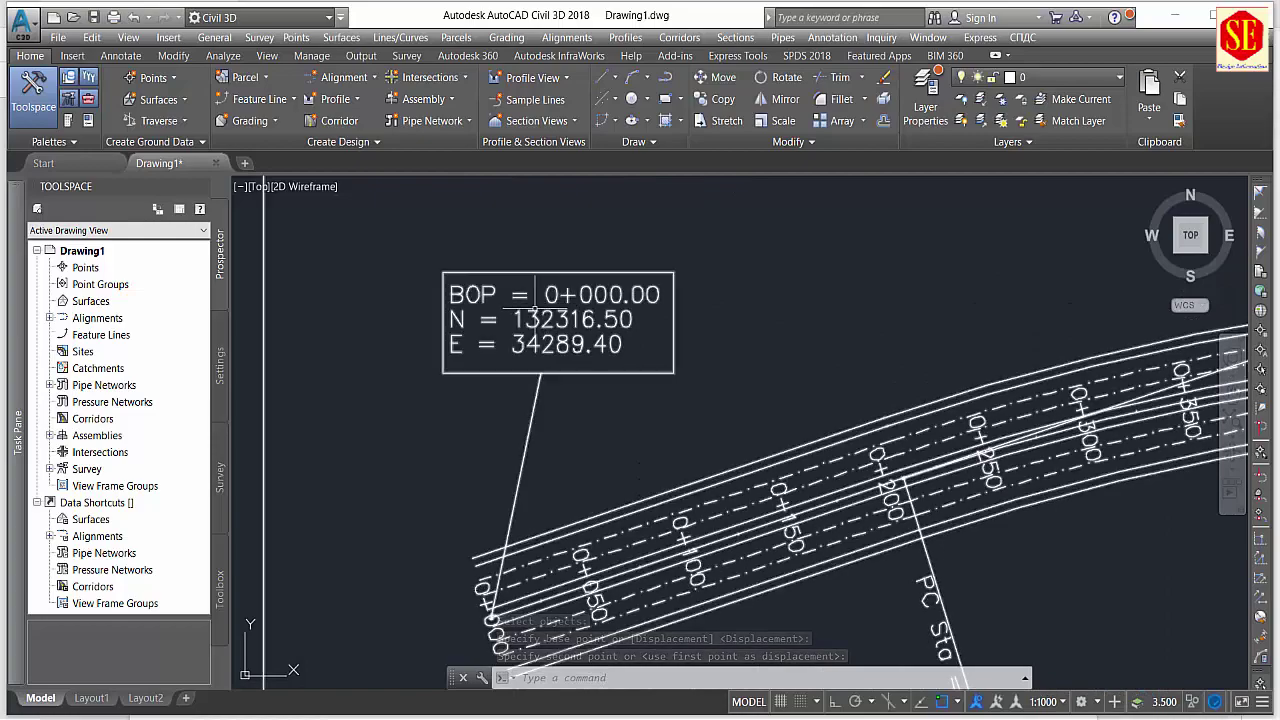
scroll(545, 318, "down", 3)
middle_click_drag(763, 322, 501, 330)
scroll(880, 380, "down", 2)
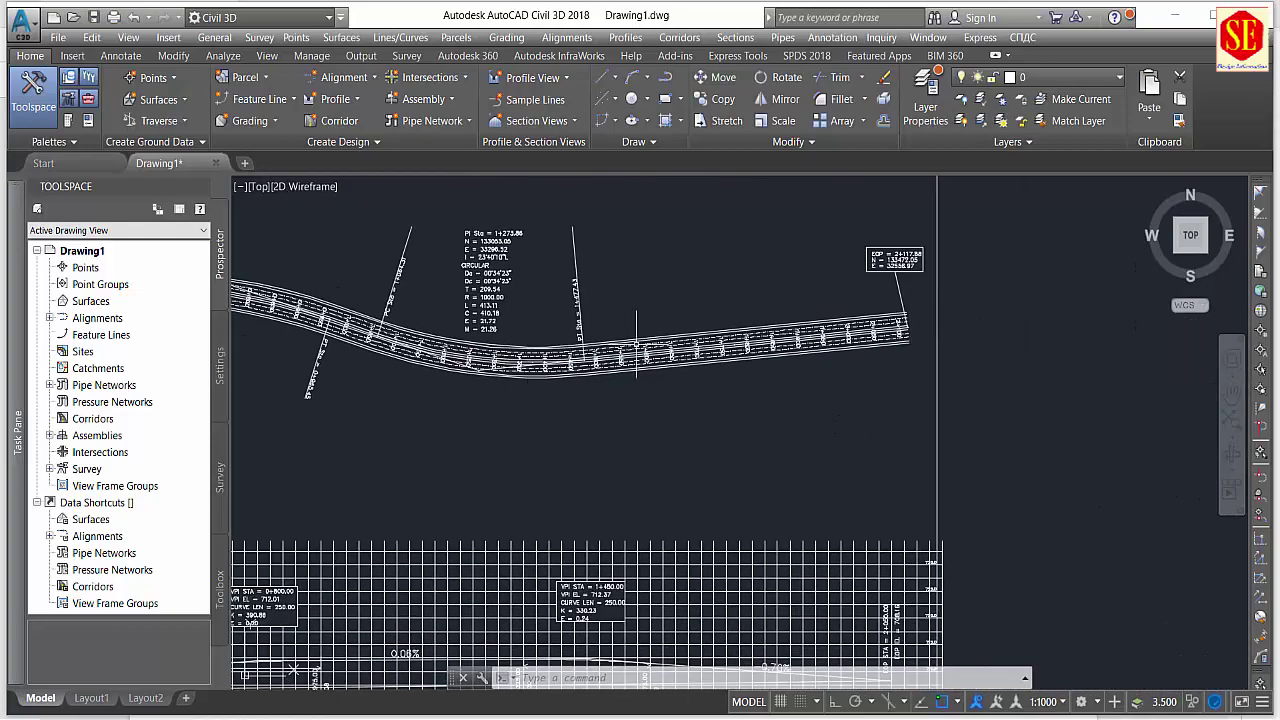
scroll(830, 350, "down", 1)
middle_click_drag(670, 345, 792, 321)
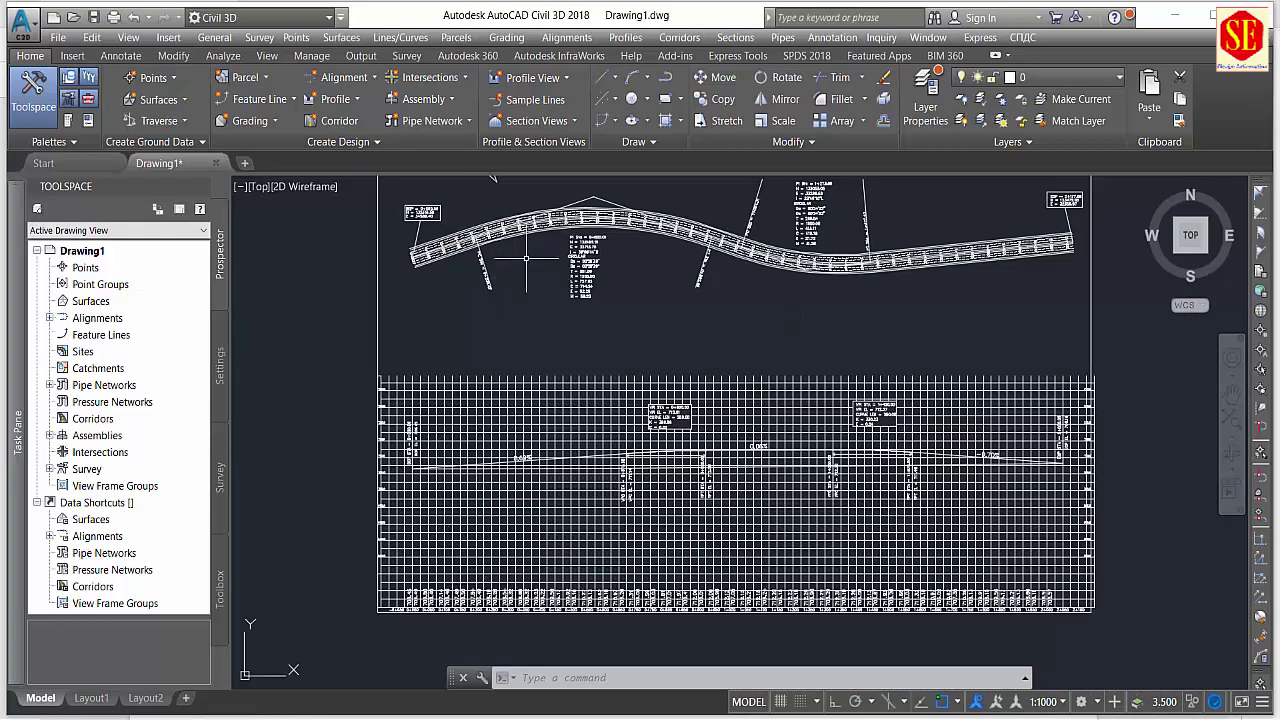
scroll(525, 300, "up", 2)
scroll(520, 330, "up", 2)
scroll(517, 352, "up", 2)
scroll(517, 352, "down", 3)
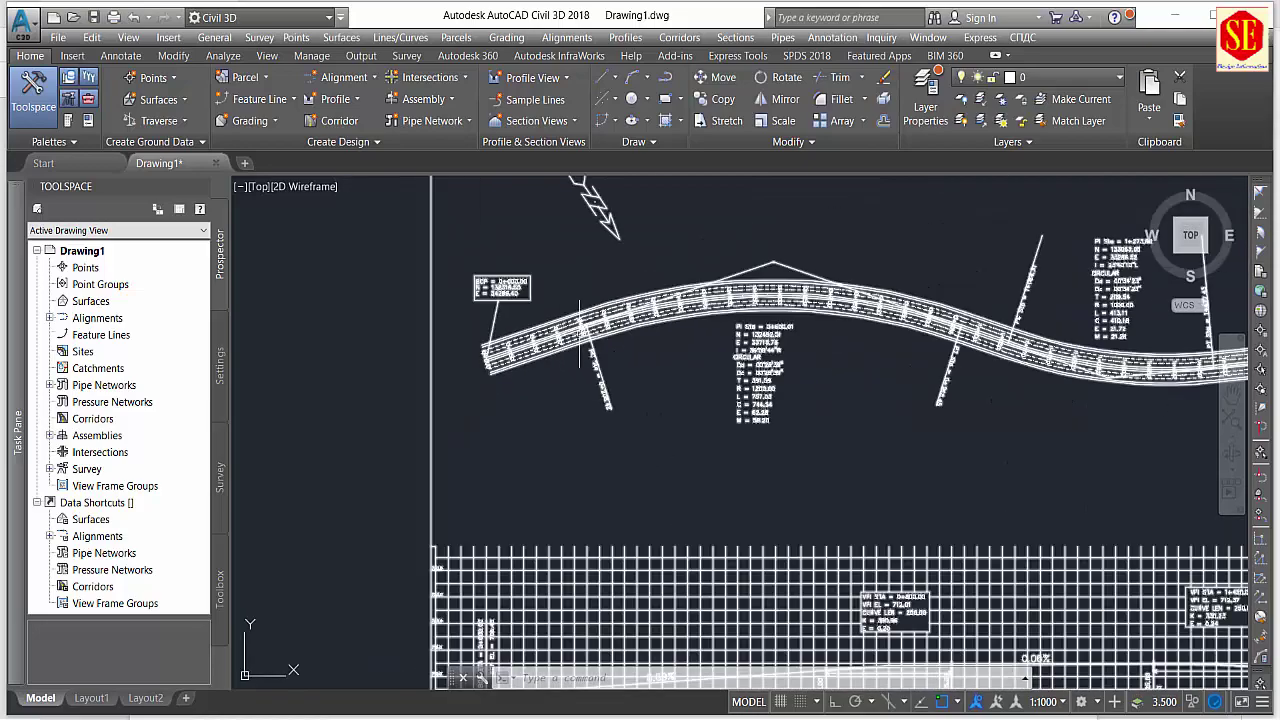
middle_click_drag(600, 450, 680, 277)
scroll(831, 400, "up", 3)
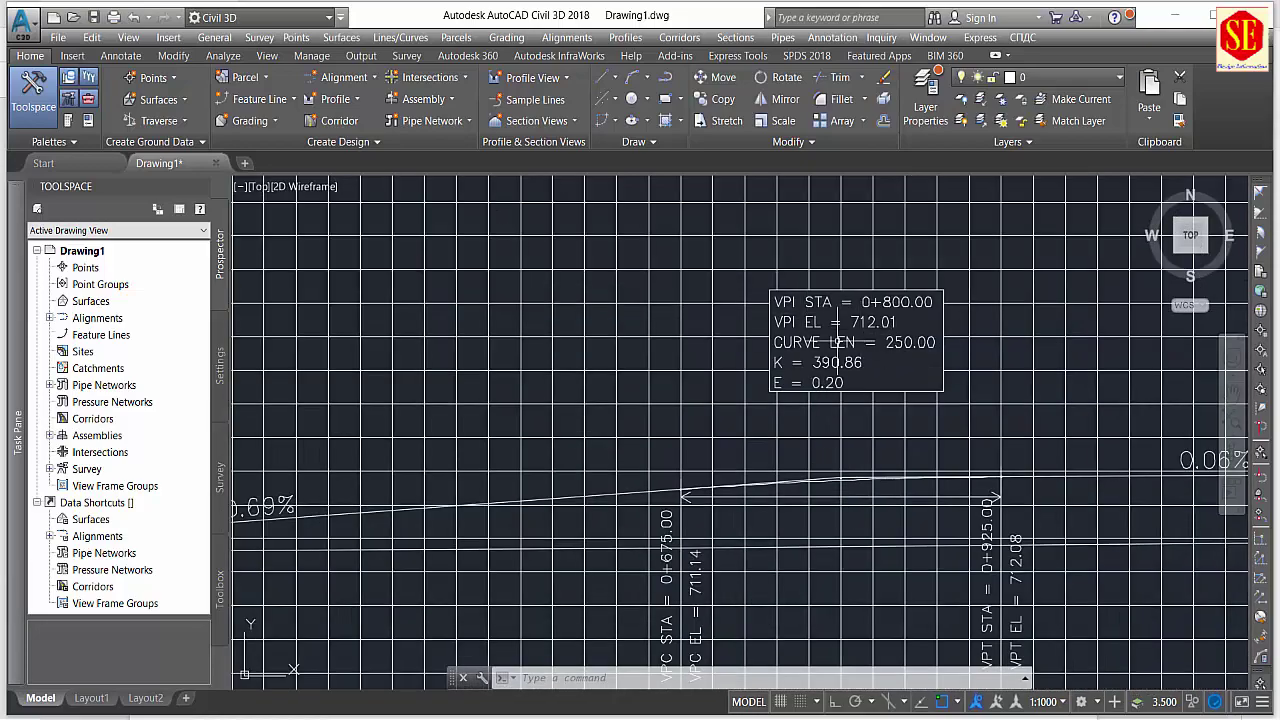
scroll(790, 345, "down", 1)
scroll(790, 345, "down", 4)
scroll(780, 334, "down", 2)
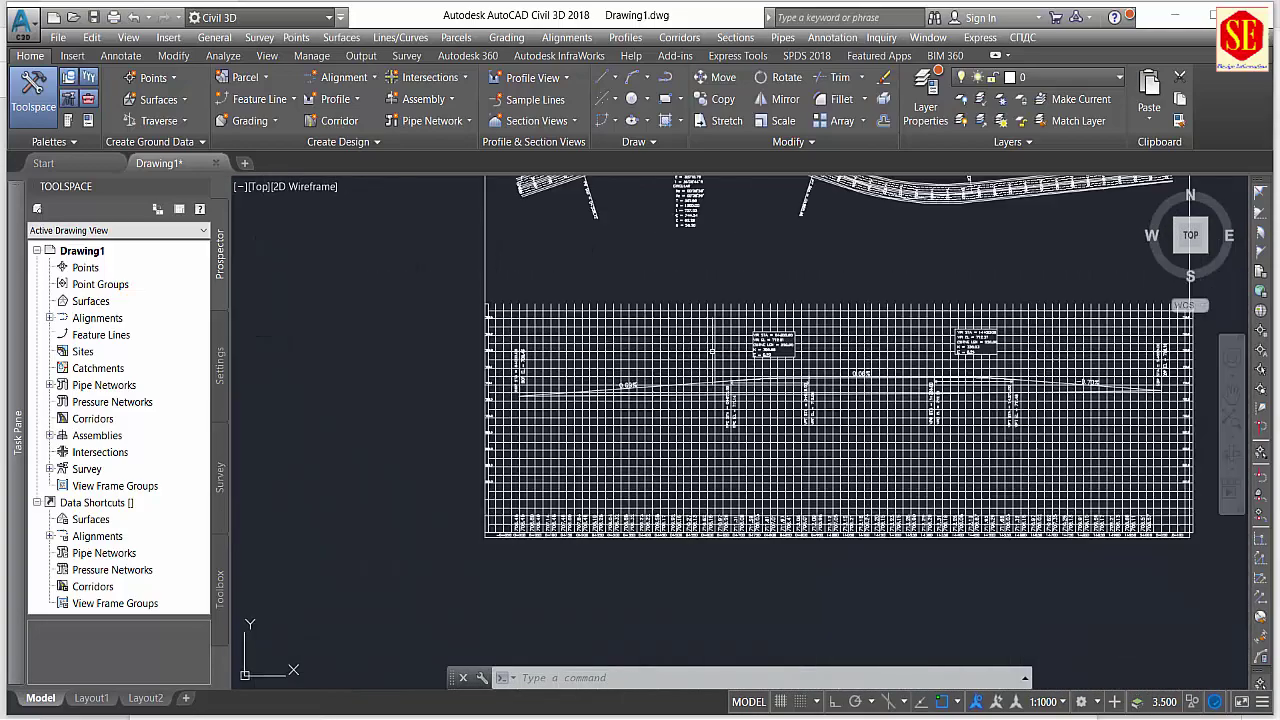
scroll(780, 334, "down", 2)
middle_click_drag(780, 334, 760, 432)
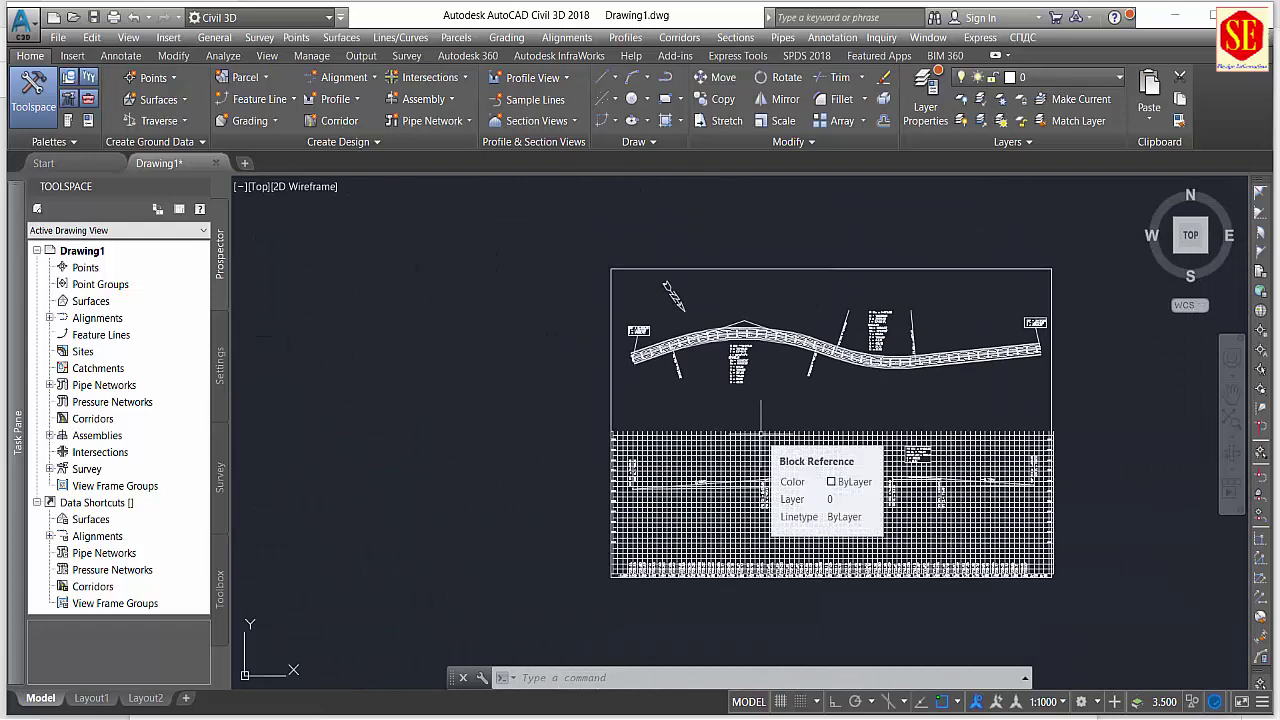
scroll(650, 340, "up", 2)
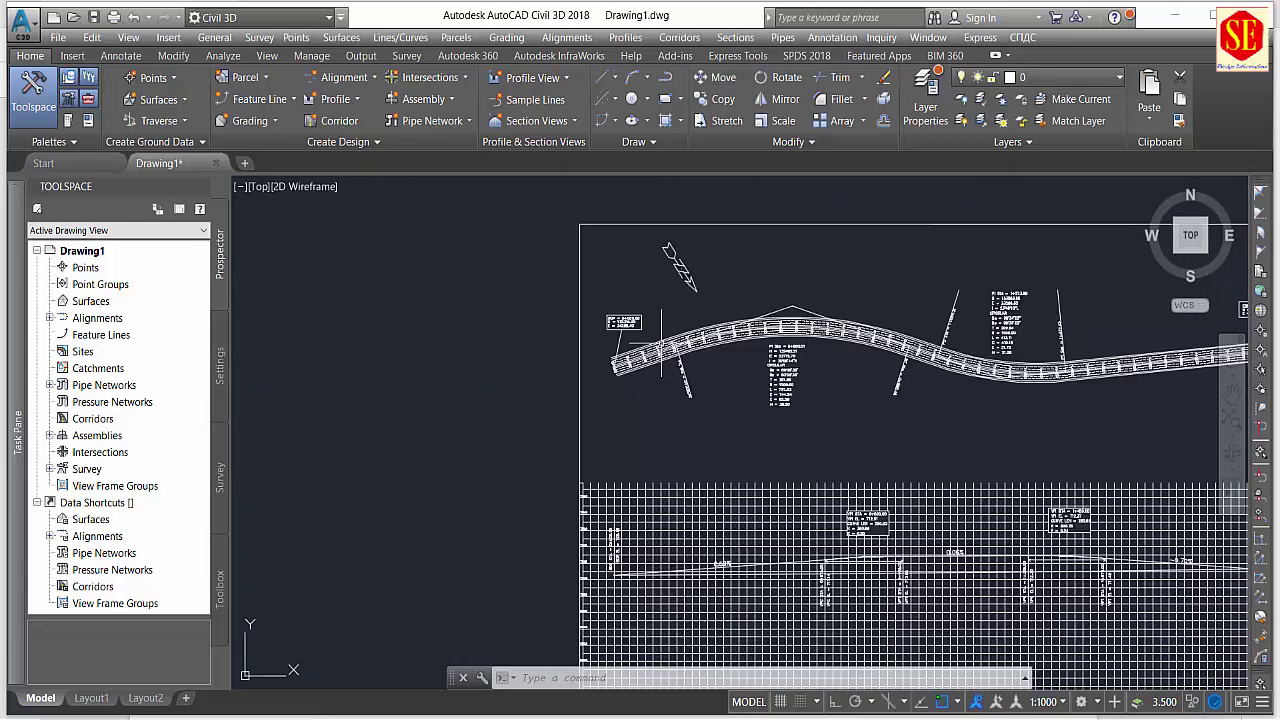
scroll(603, 321, "up", 4)
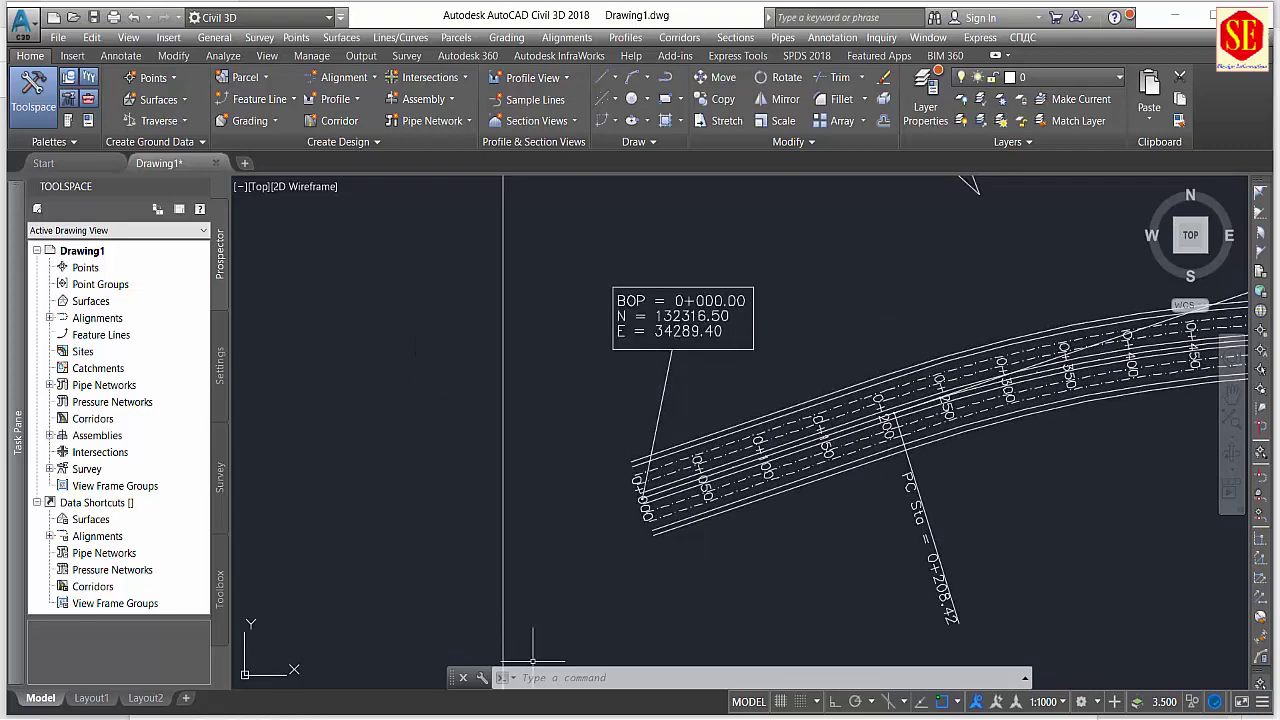
Start a polyline at the BOP coordinates 34289.40,132316.5.
type("p")
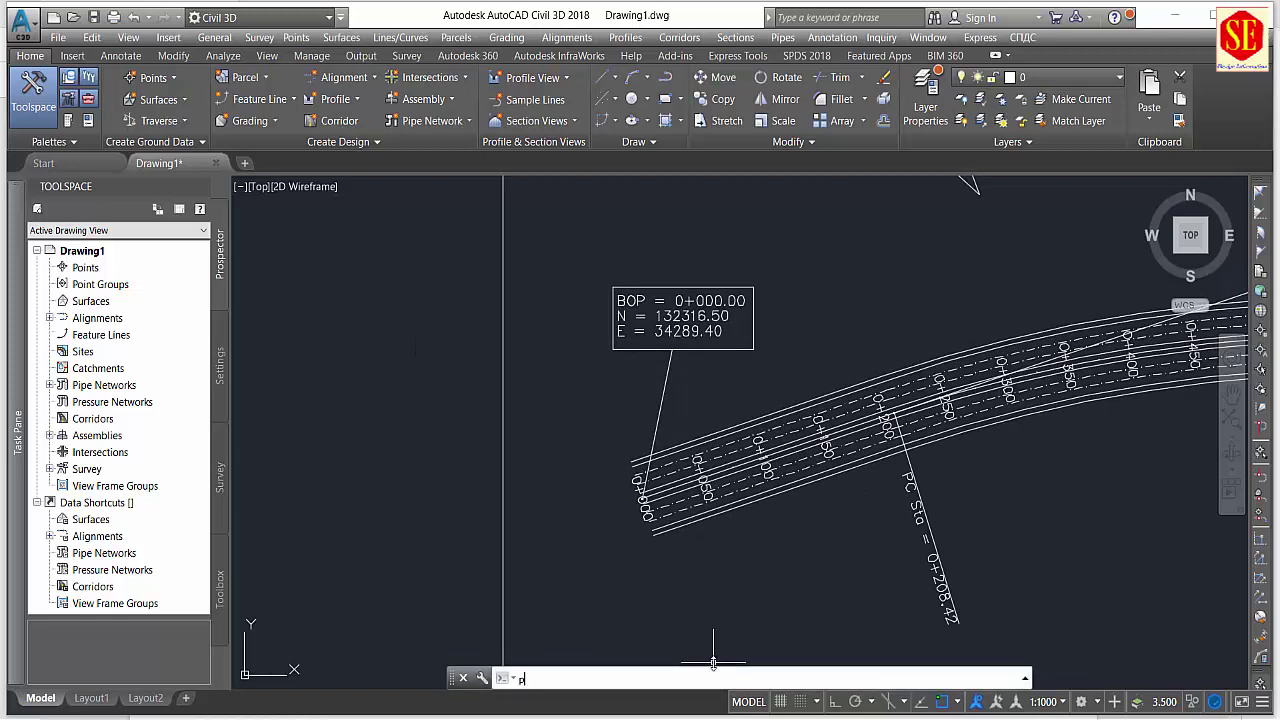
key("Return")
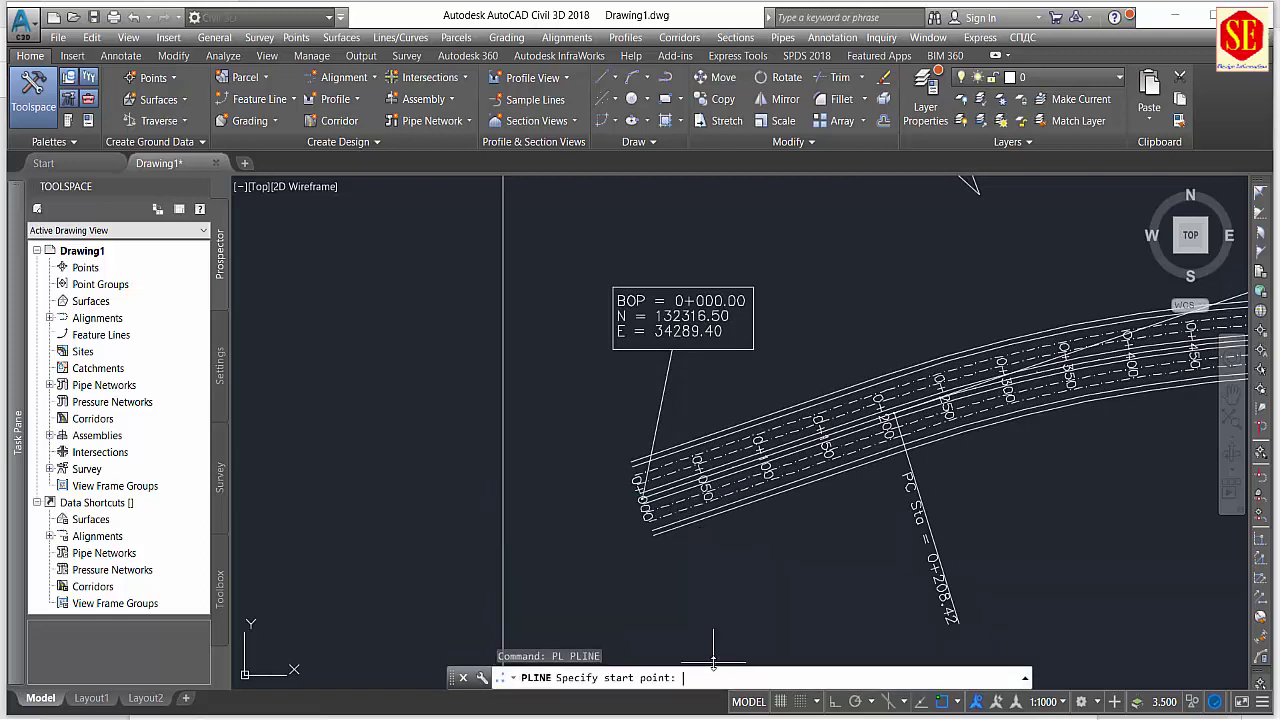
scroll(721, 340, "up", 2)
type("34289.40,132316.5")
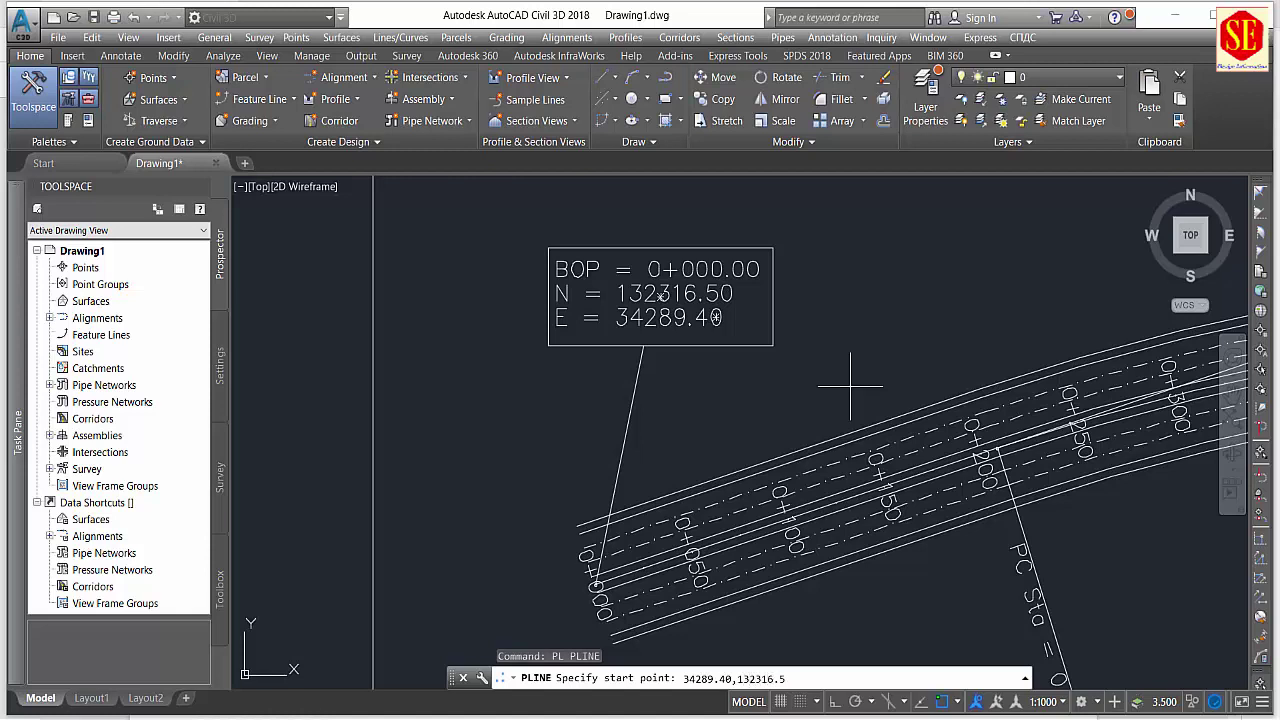
key("Return")
Pan and zoom to bring the first PI label at station 0+600.01 into view.
scroll(848, 385, "down", 5)
scroll(700, 295, "down", 5)
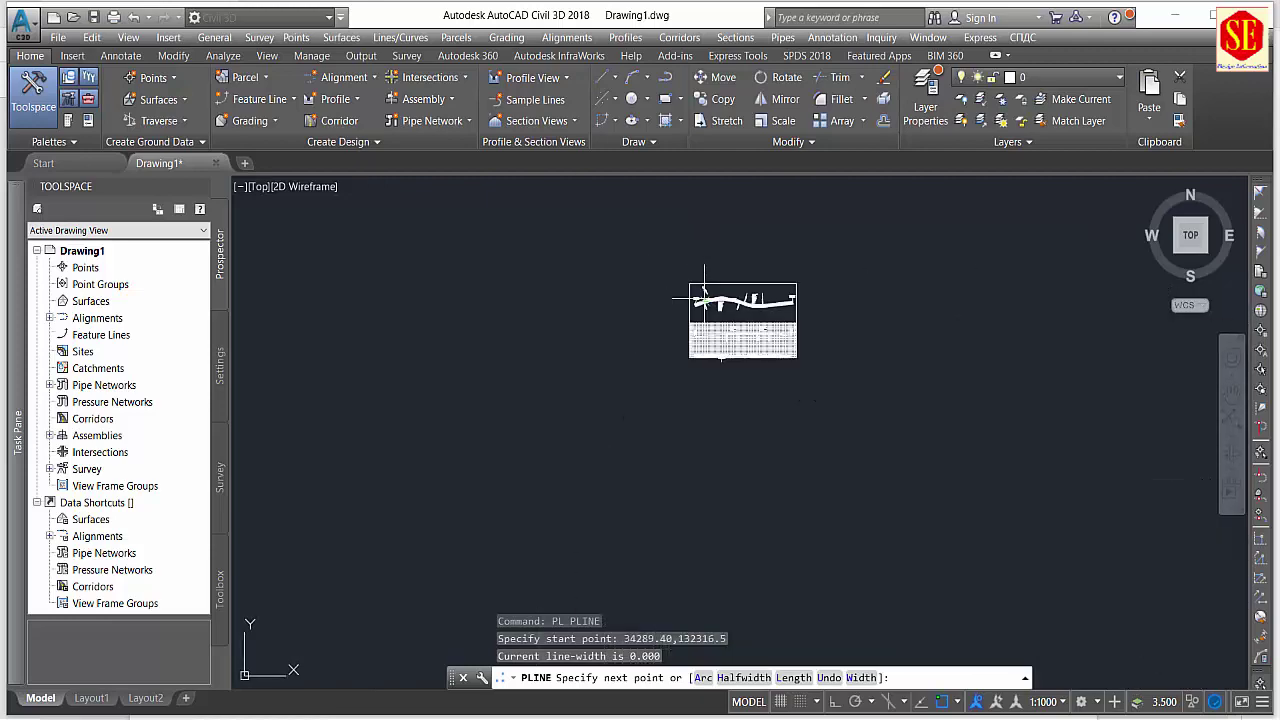
scroll(709, 300, "down", 3)
scroll(677, 286, "up", 2)
scroll(700, 295, "up", 10)
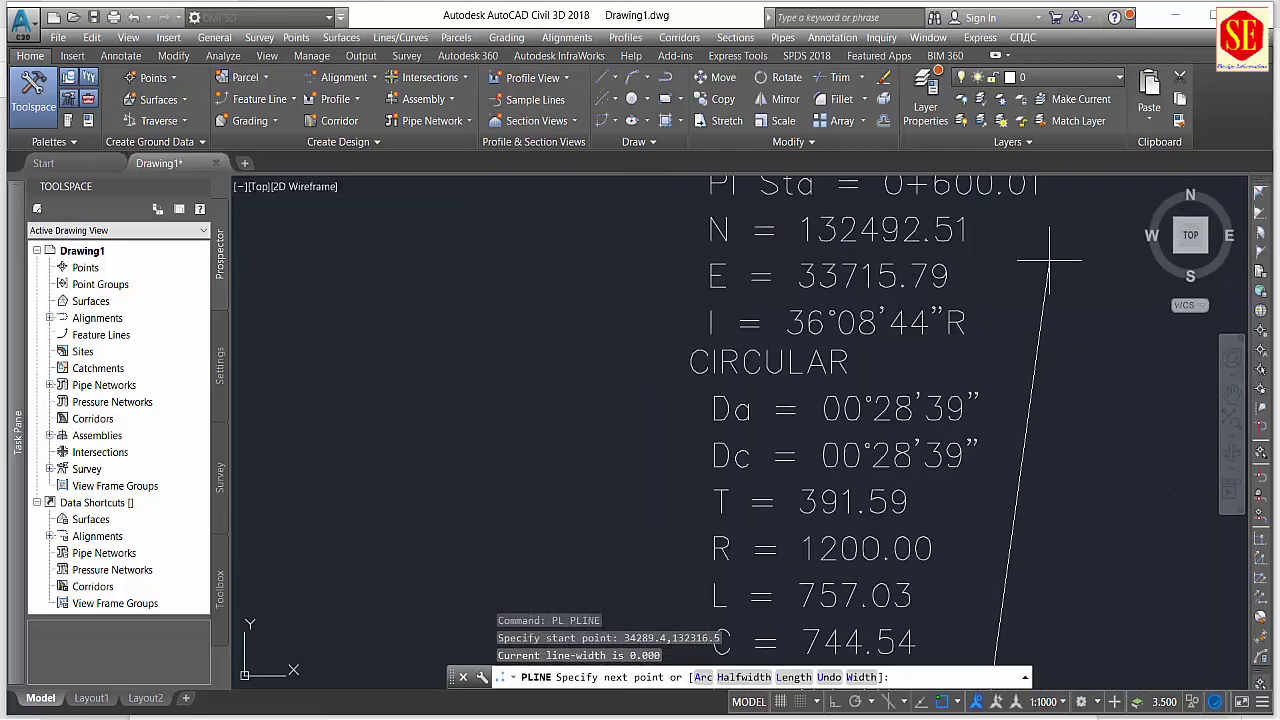
scroll(971, 331, "down", 2)
scroll(985, 333, "down", 3)
middle_click_drag(985, 336, 805, 336)
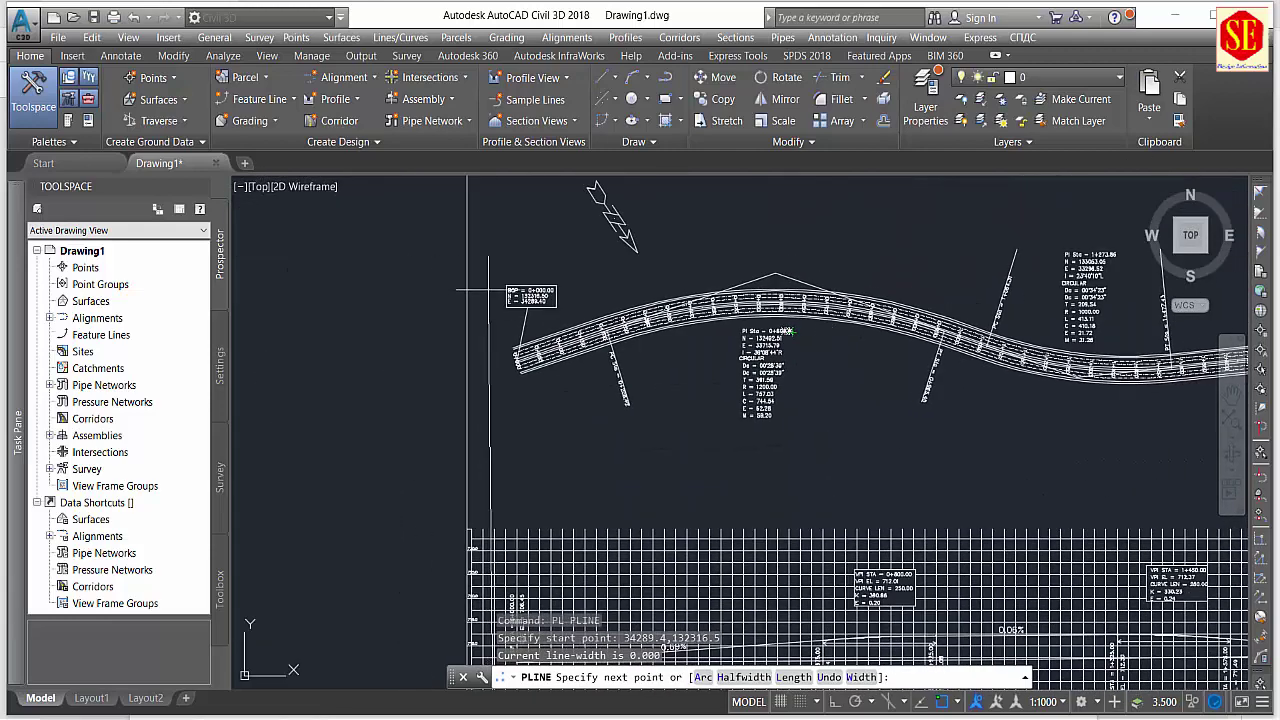
scroll(750, 397, "up", 5)
scroll(760, 420, "up", 2)
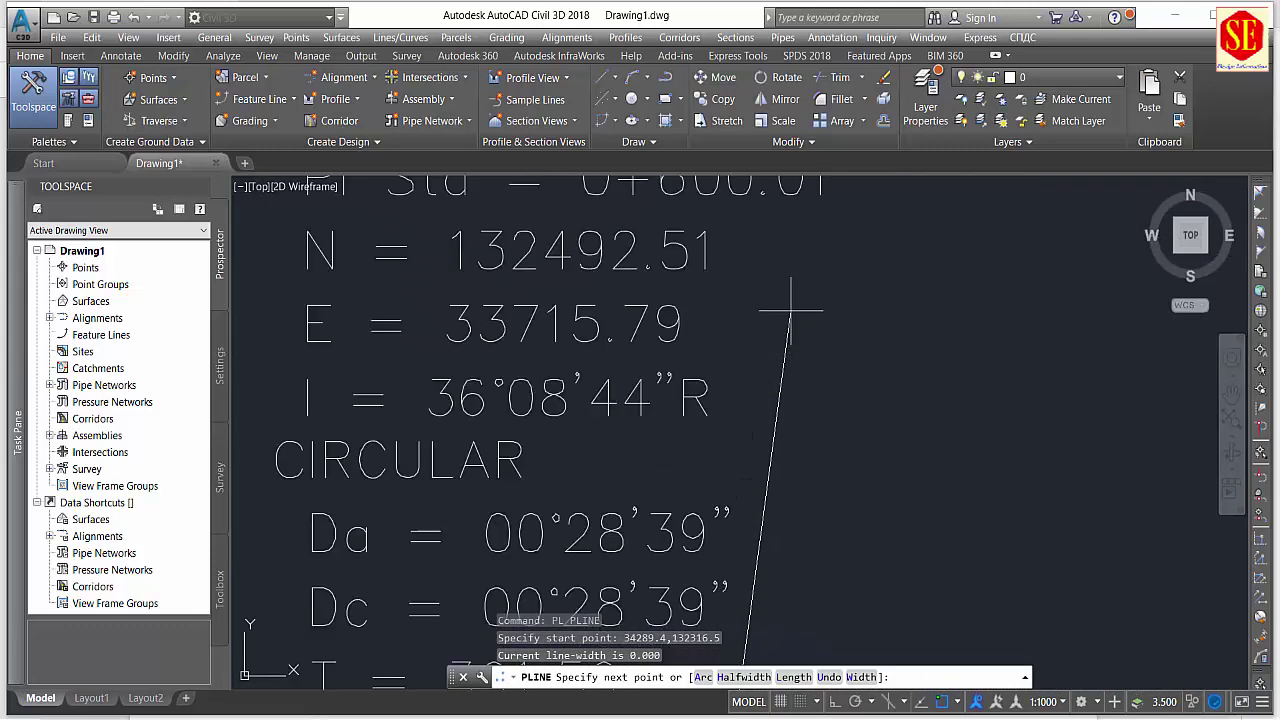
scroll(713, 462, "down", 3)
scroll(713, 462, "up", 4)
scroll(700, 455, "up", 1)
type("33715.79,132492.51")
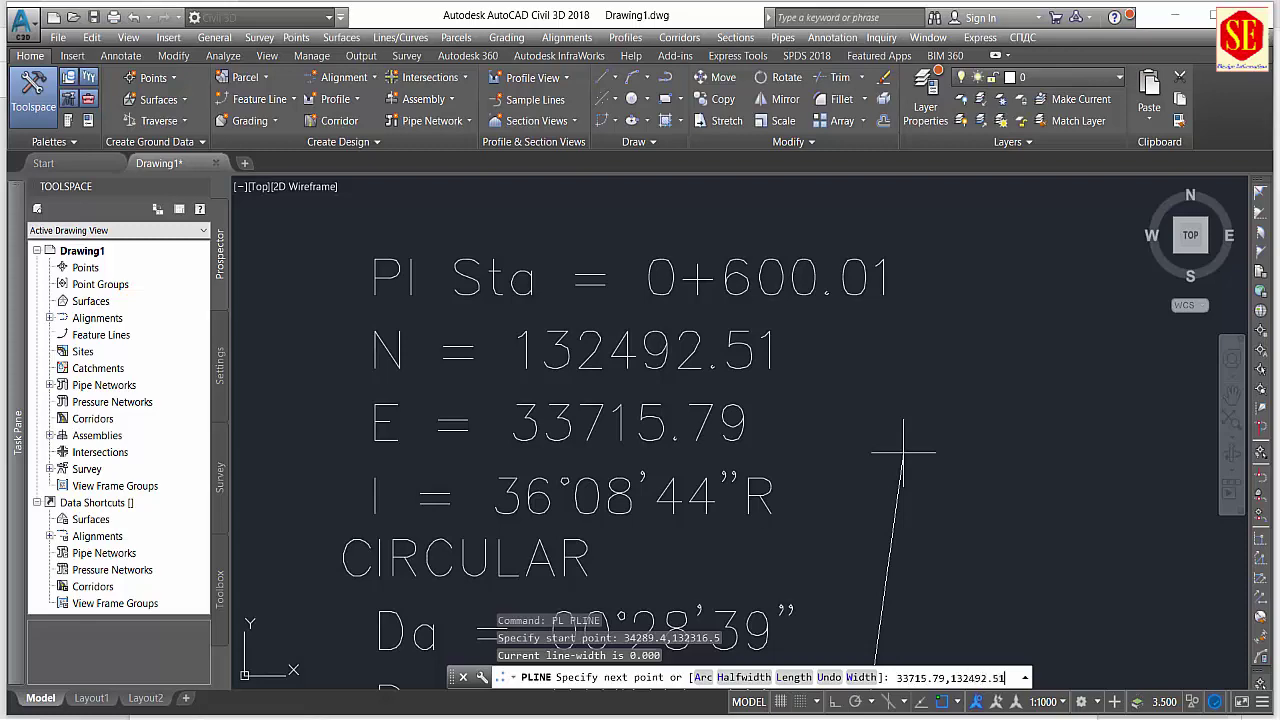
Add polyline vertices at 33715.79,132492.51 and at PI 1+273.86, 33296.52,133053.05.
key("Return")
scroll(777, 266, "down", 7)
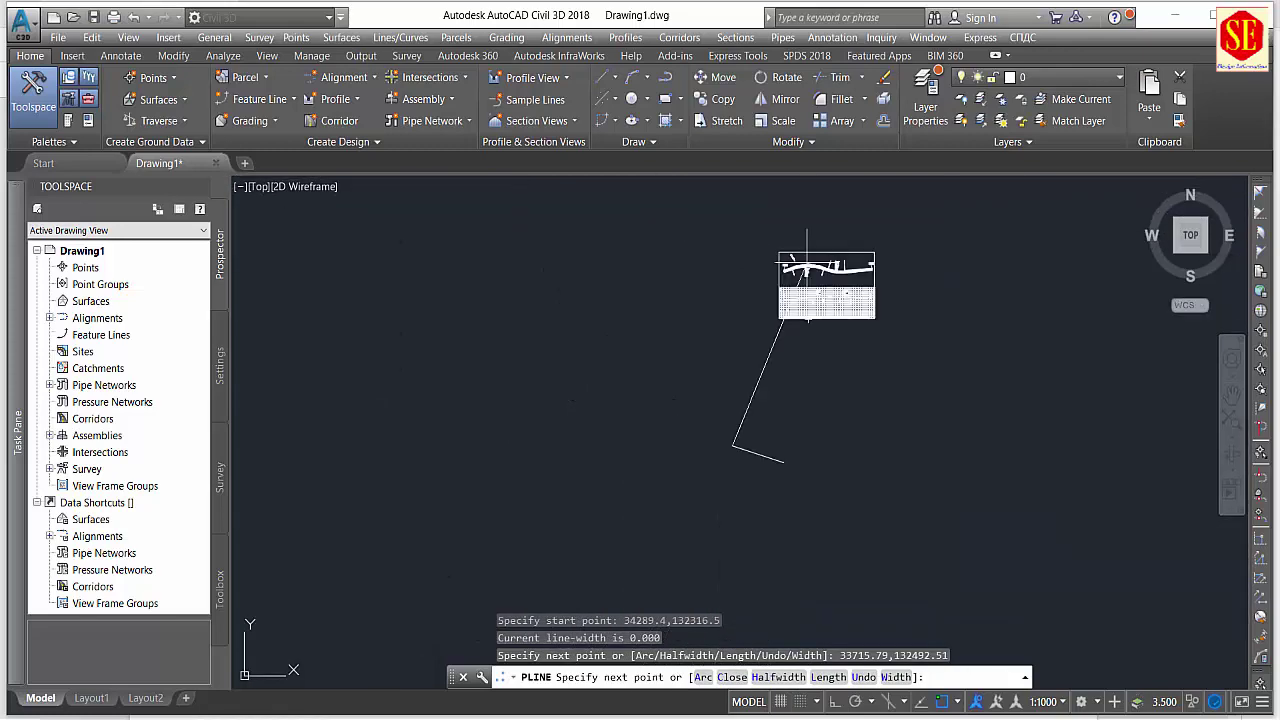
scroll(887, 258, "up", 7)
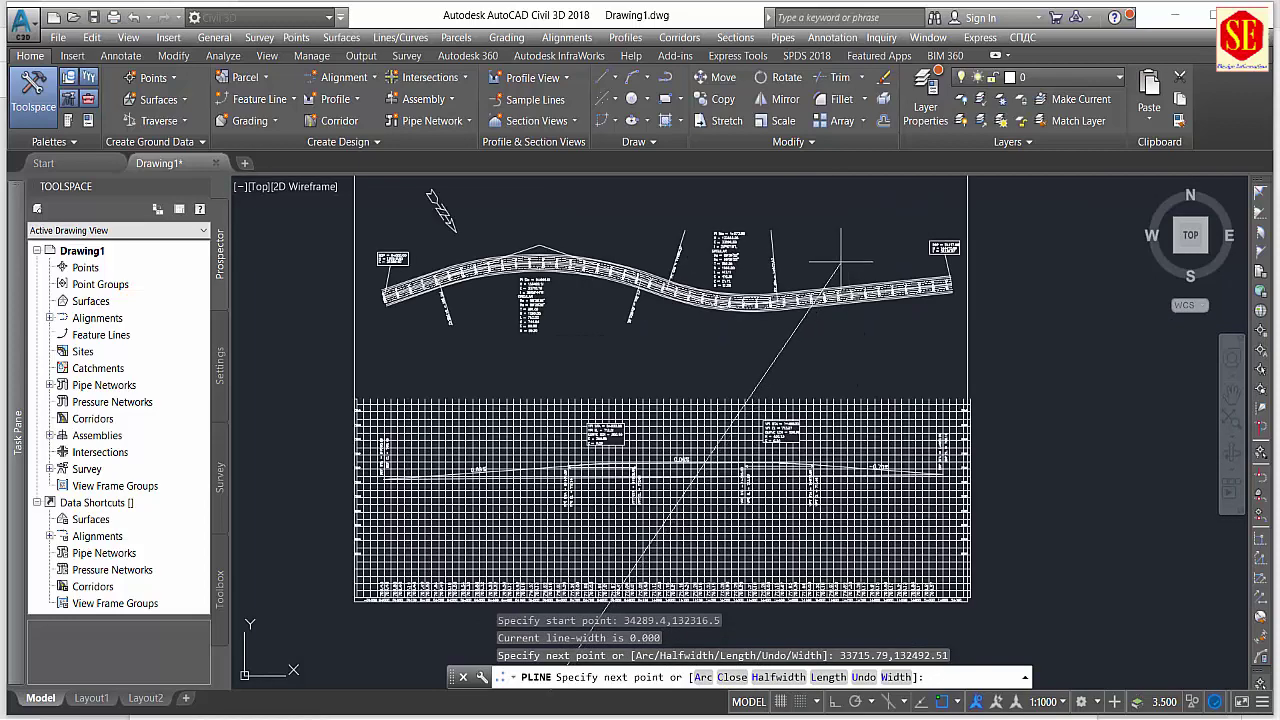
scroll(887, 258, "up", 3)
scroll(887, 258, "down", 2)
scroll(838, 258, "up", 3)
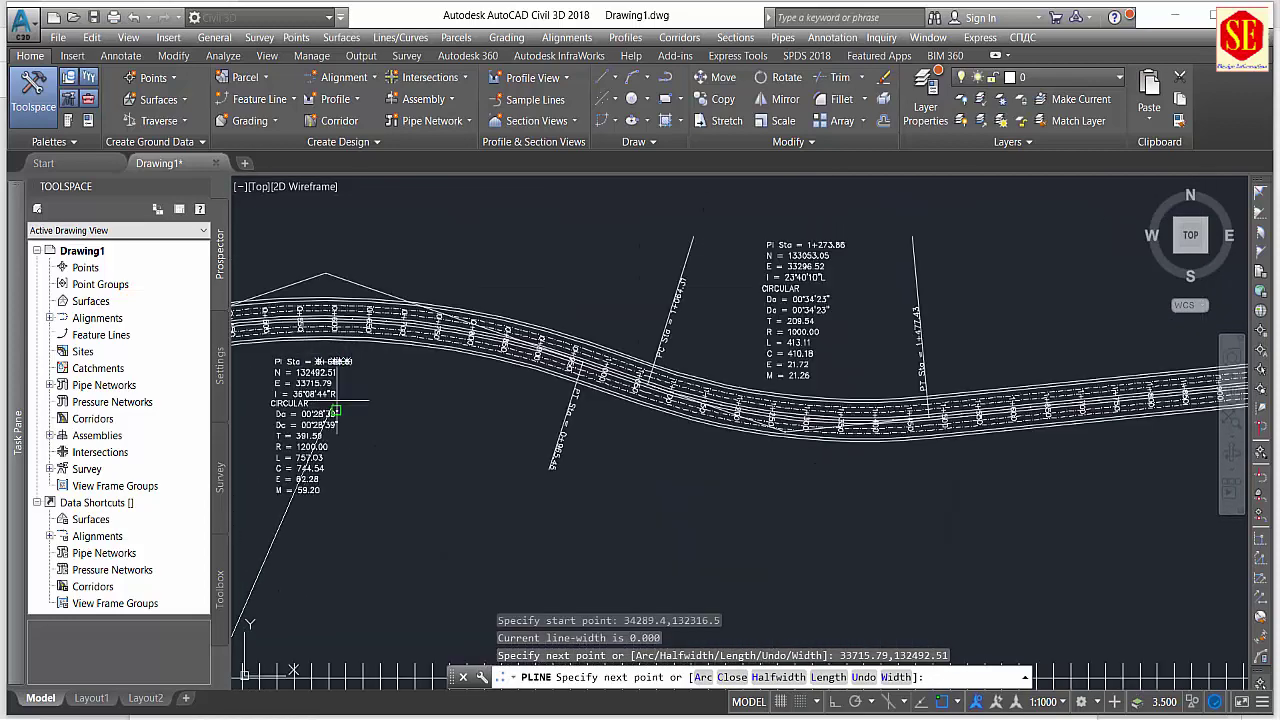
scroll(838, 258, "up", 4)
middle_click_drag(838, 258, 798, 340)
type("33296.52,1330")
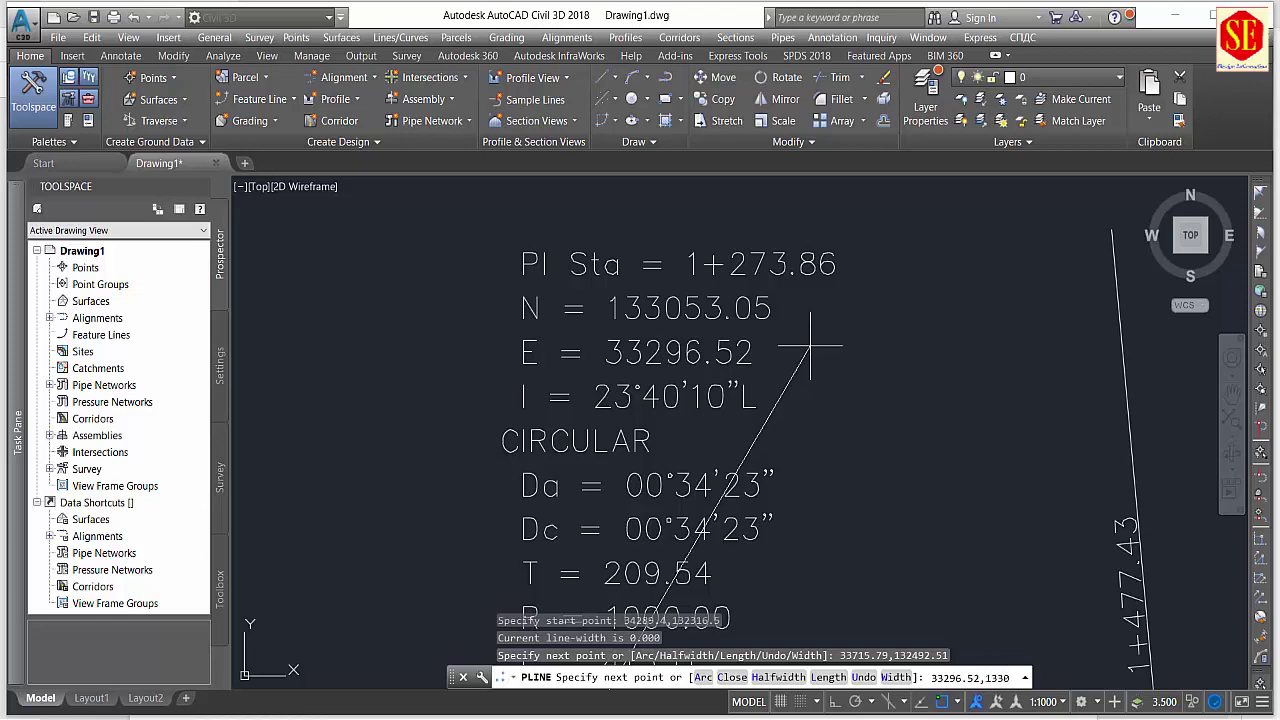
type("53.05")
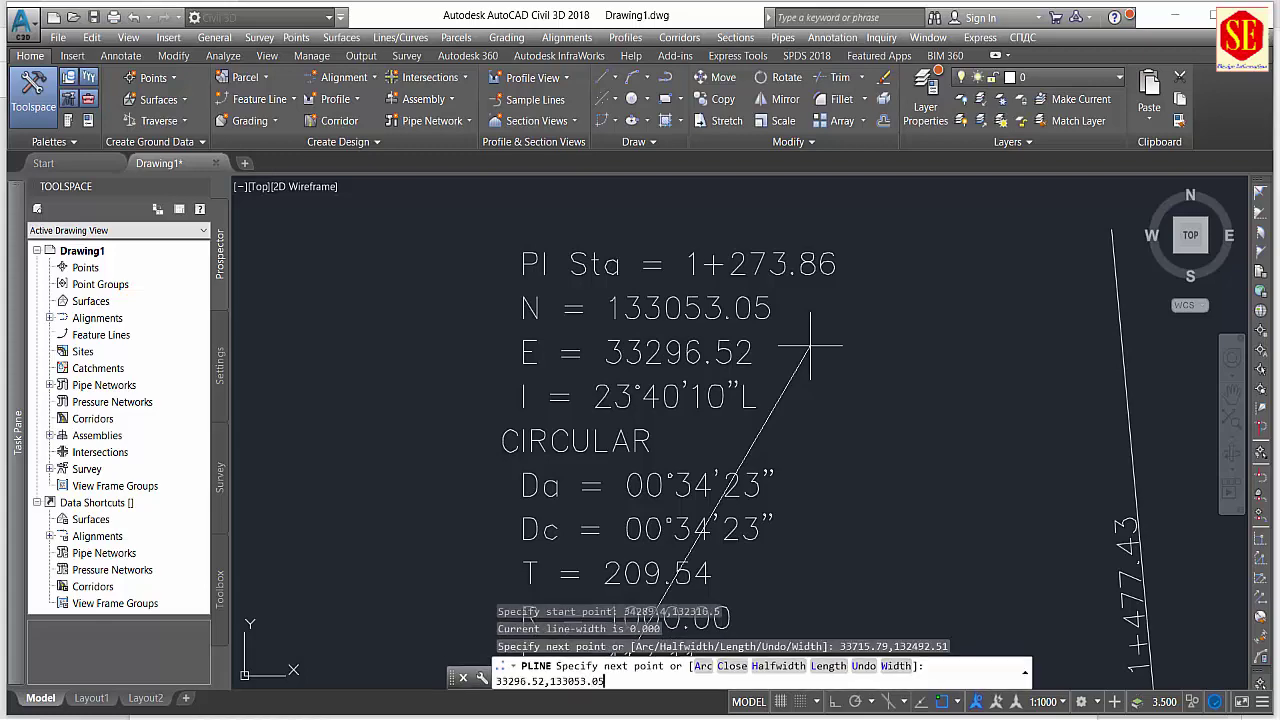
key("Return")
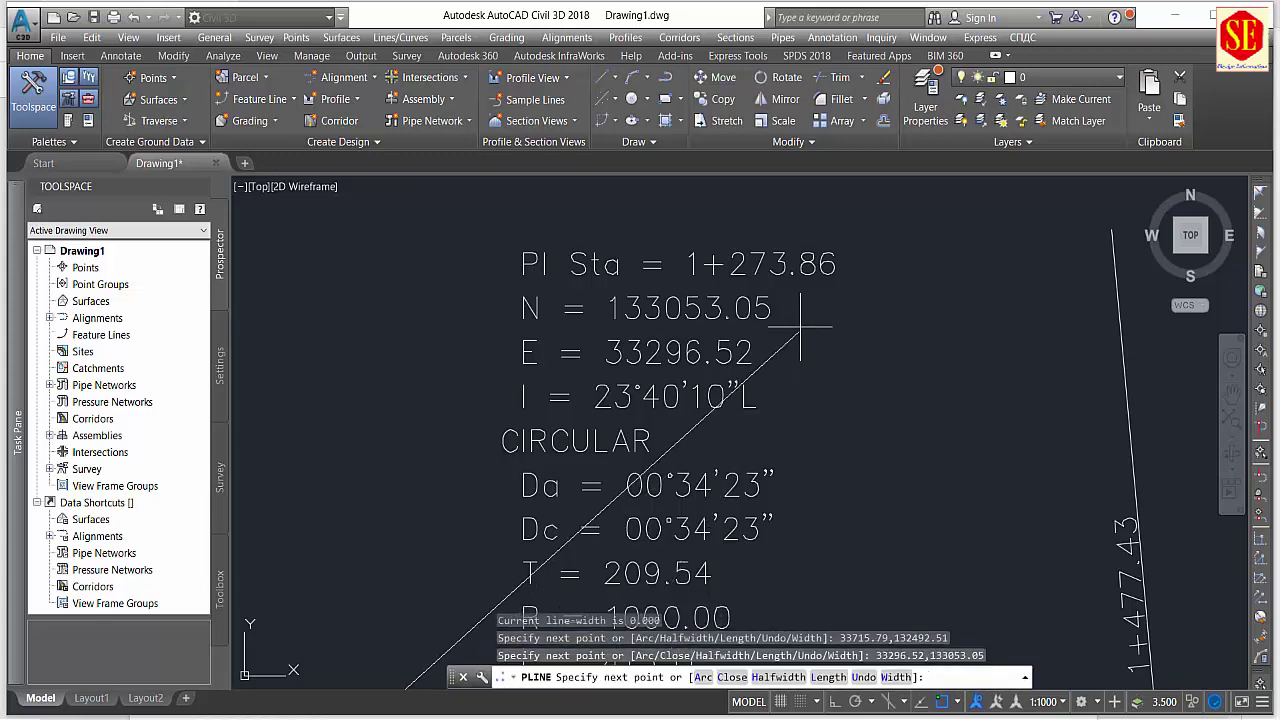
Add the final vertex at 32556.97,133472.05 and end the polyline.
scroll(814, 343, "down", 3)
scroll(838, 340, "down", 2)
scroll(800, 420, "down", 5)
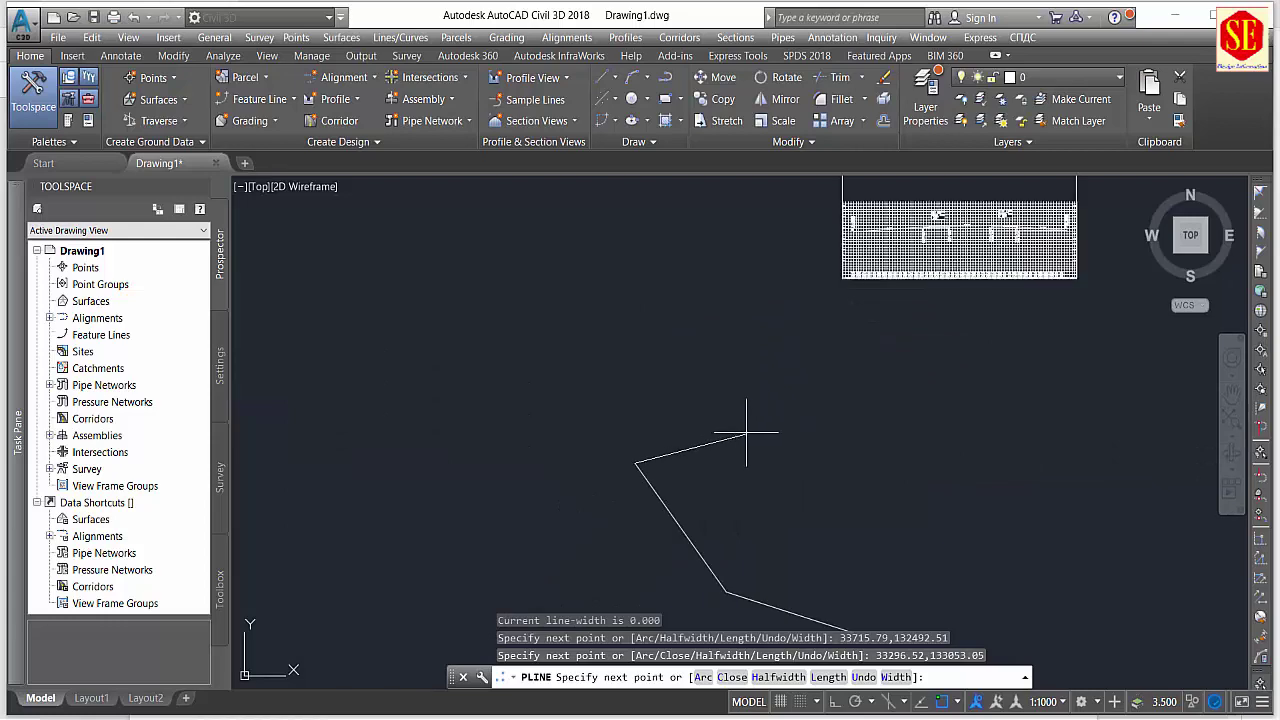
scroll(1005, 230, "up", 4)
scroll(829, 243, "up", 3)
type("32556.97,1334")
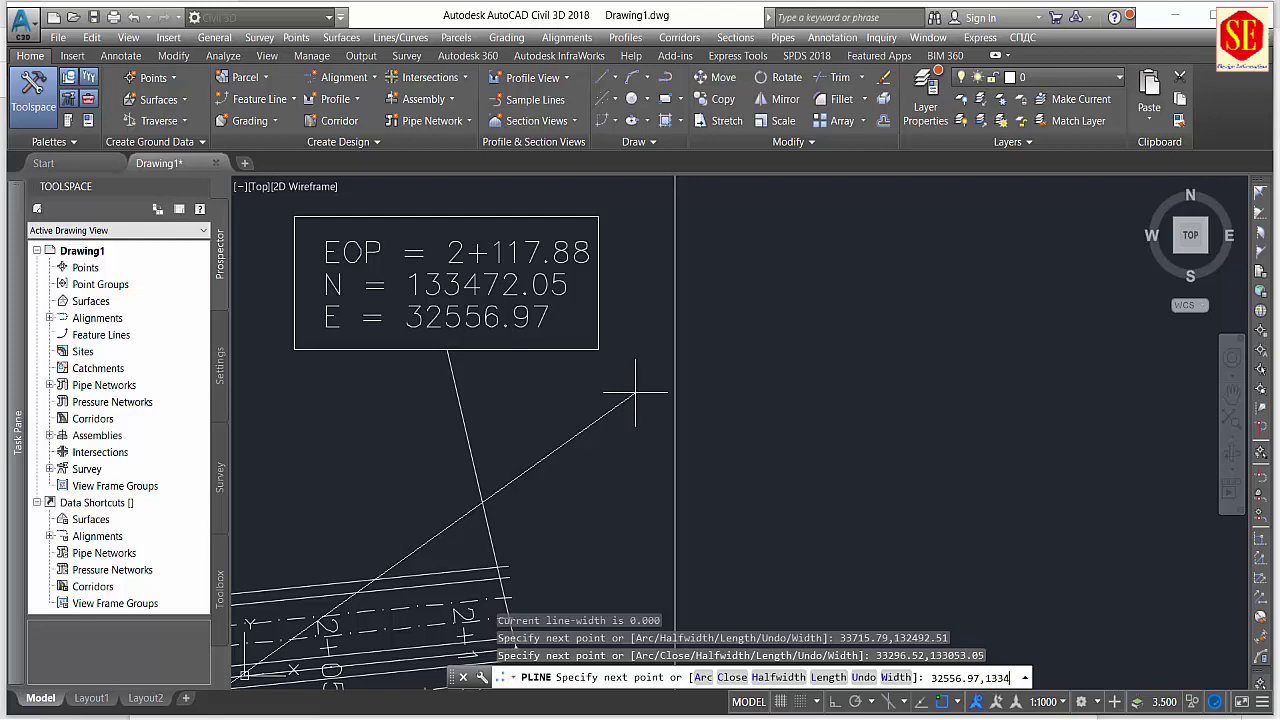
type("72.05")
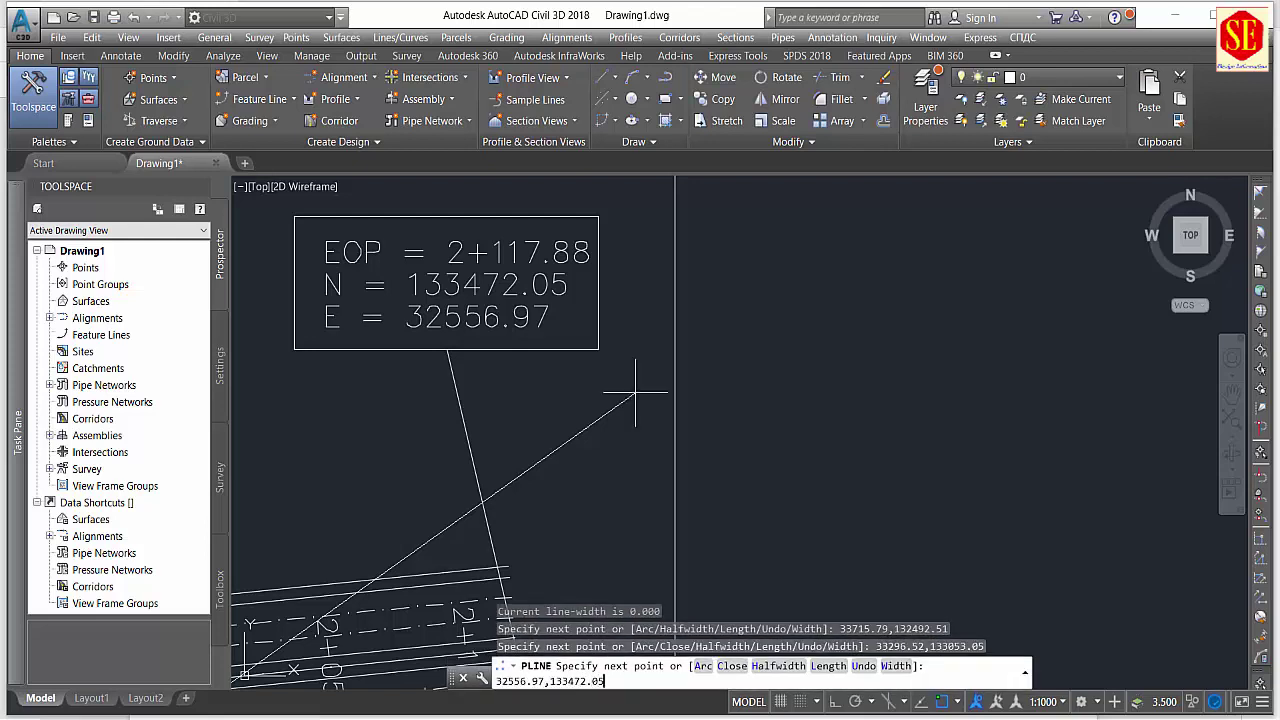
key("Return")
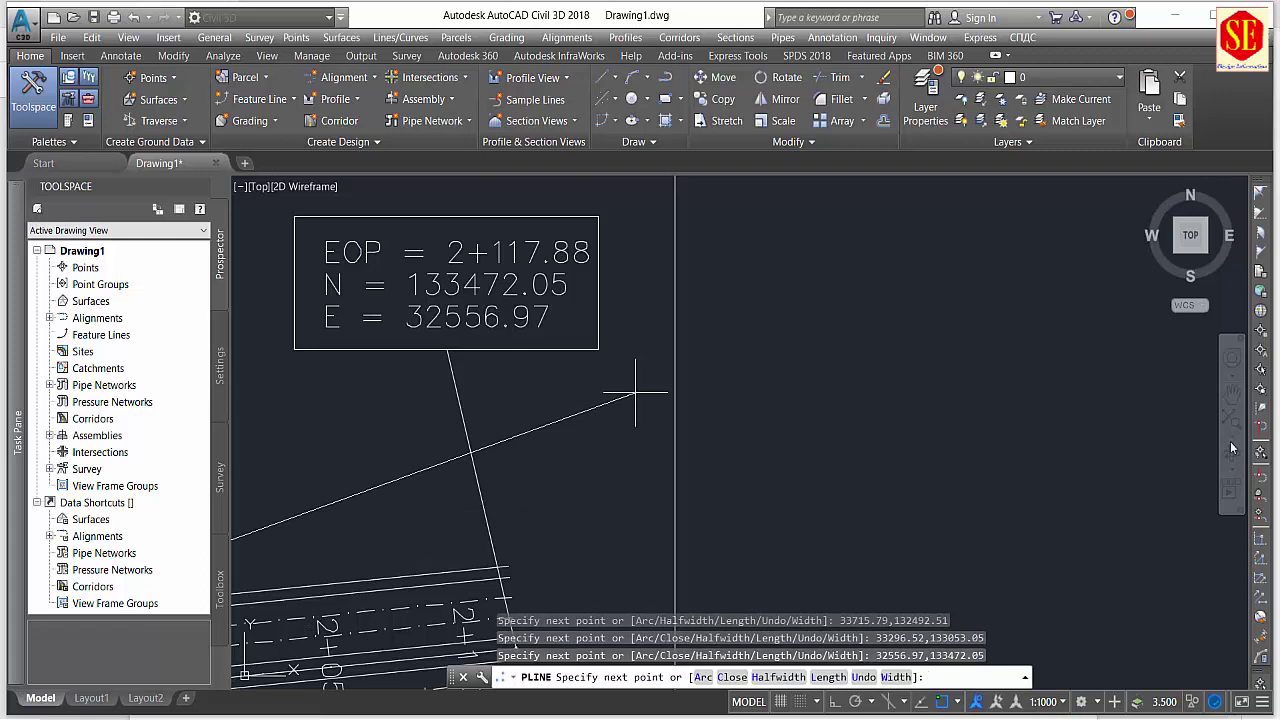
scroll(1043, 354, "down", 2)
scroll(1043, 354, "down", 3)
scroll(860, 290, "down", 3)
scroll(728, 387, "up", 5)
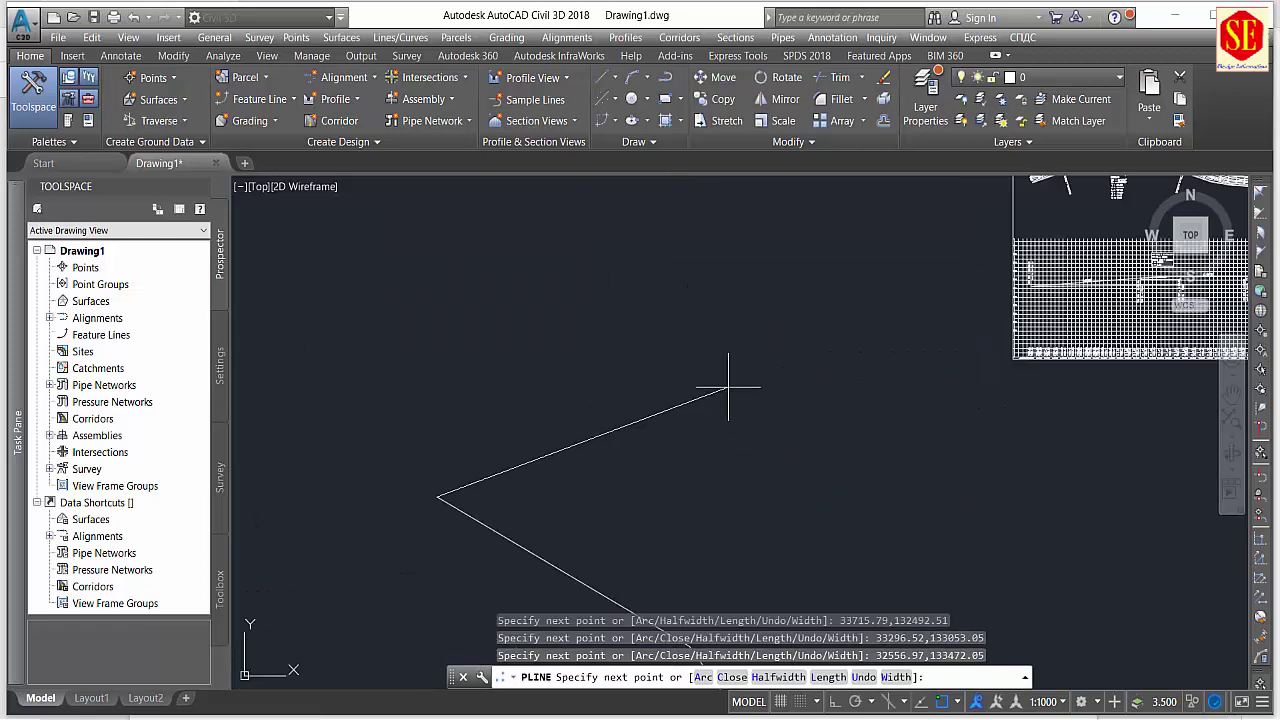
scroll(686, 337, "down", 4)
key("Escape")
scroll(714, 445, "up", 3)
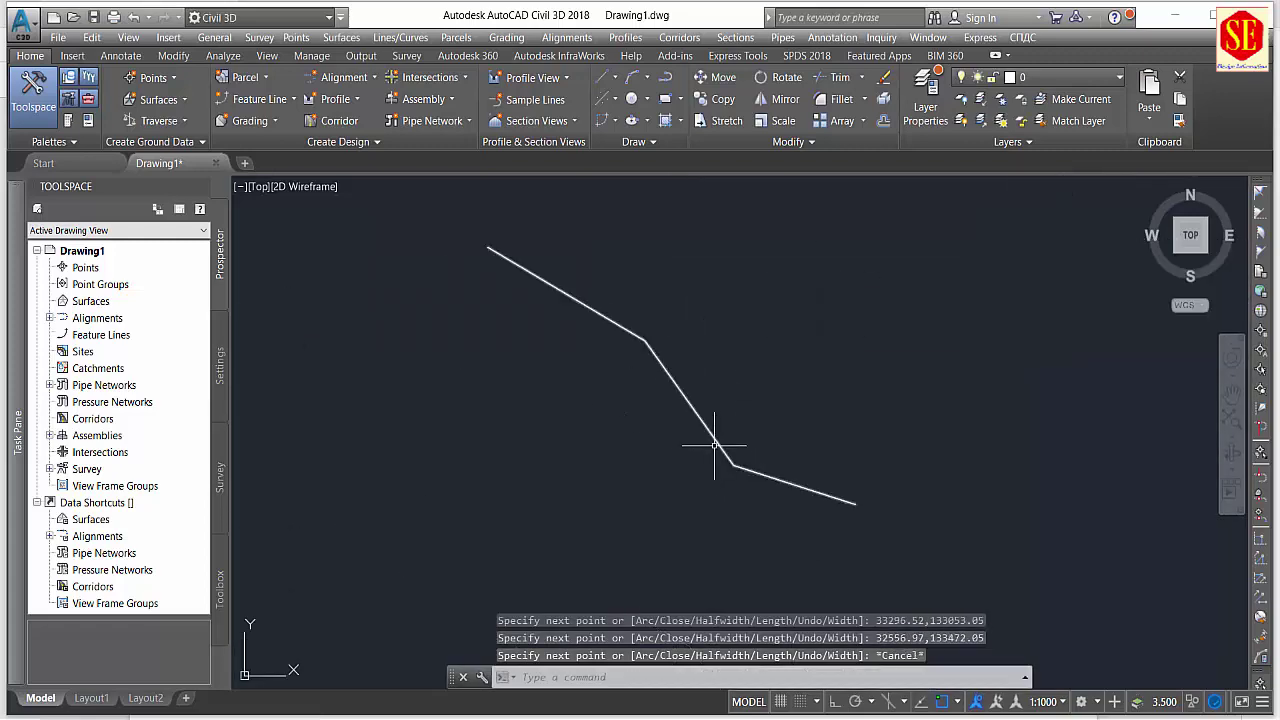
Run Create Alignment from Objects and pick the road polyline as its source.
left_click(709, 436)
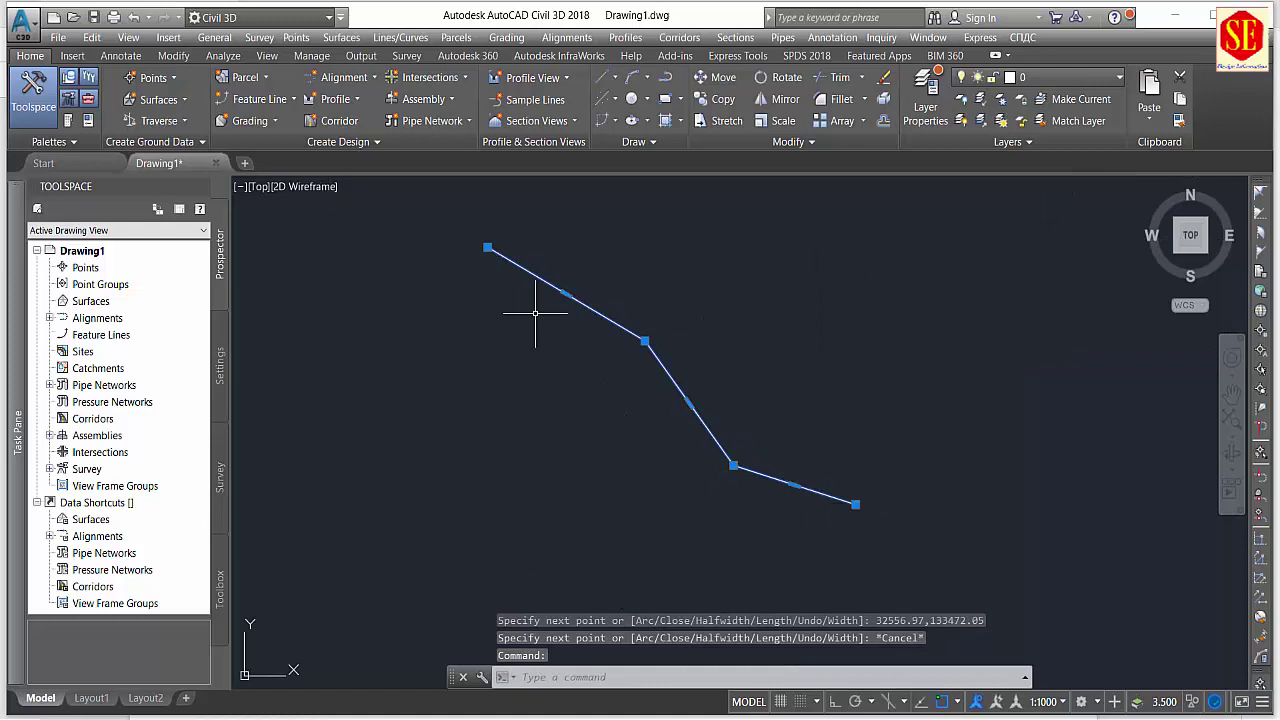
key("Escape")
scroll(566, 349, "down", 3)
scroll(566, 349, "down", 1)
scroll(480, 275, "up", 4)
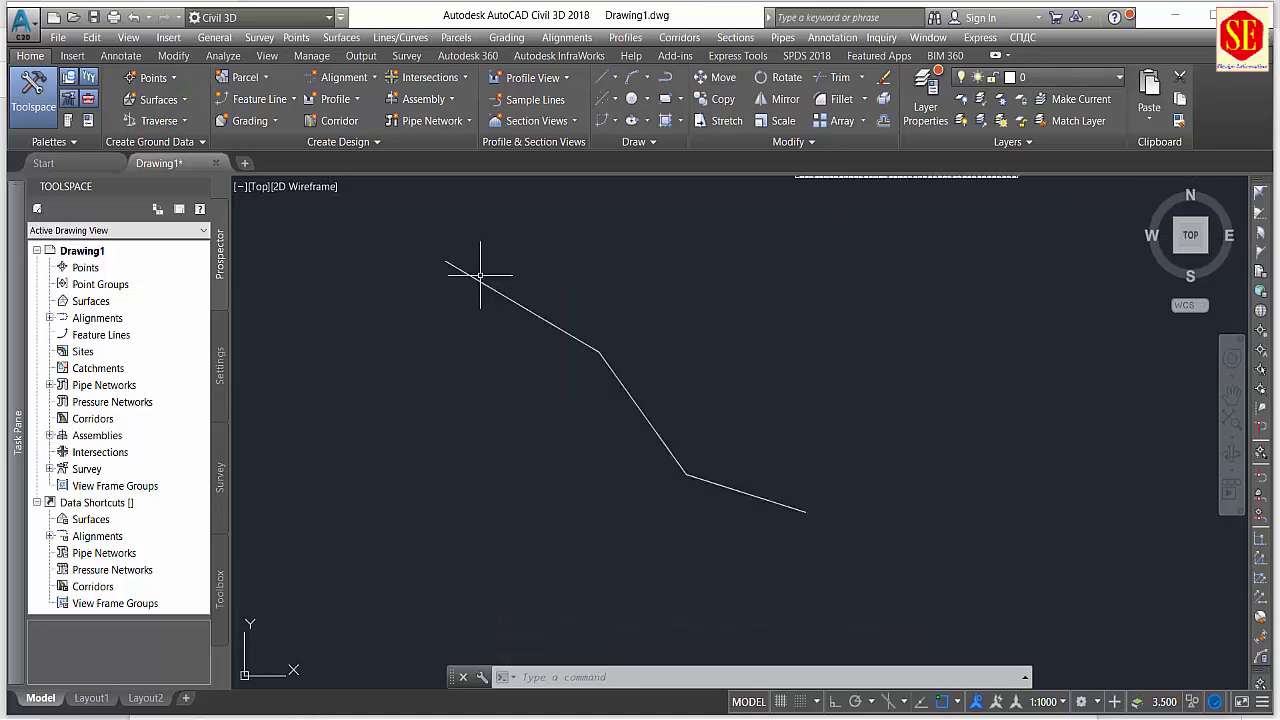
left_click(355, 80)
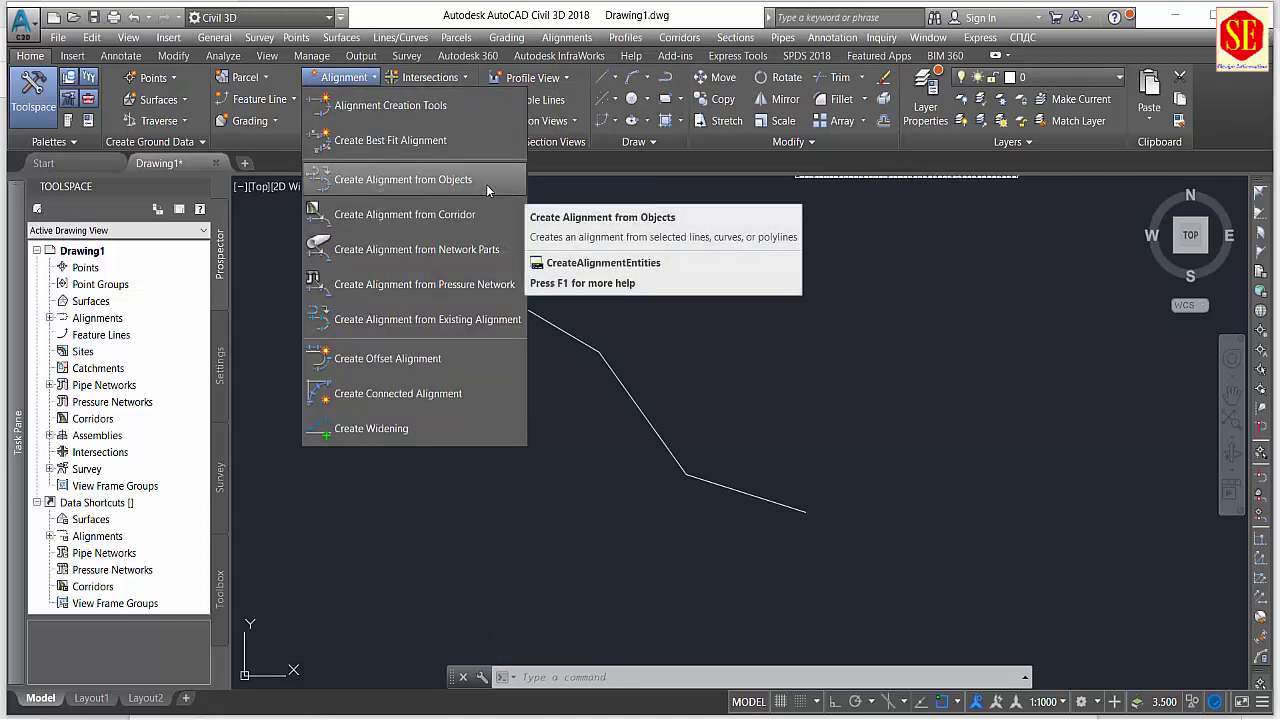
left_click(372, 181)
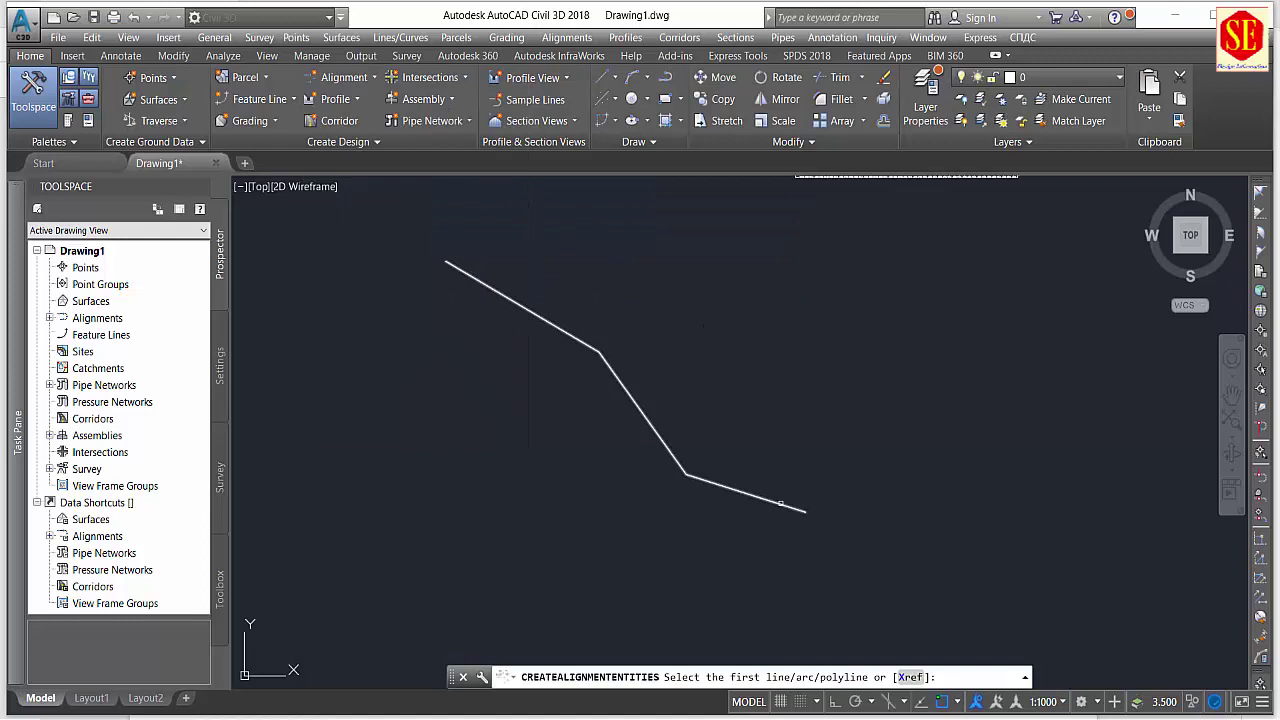
left_click(776, 503)
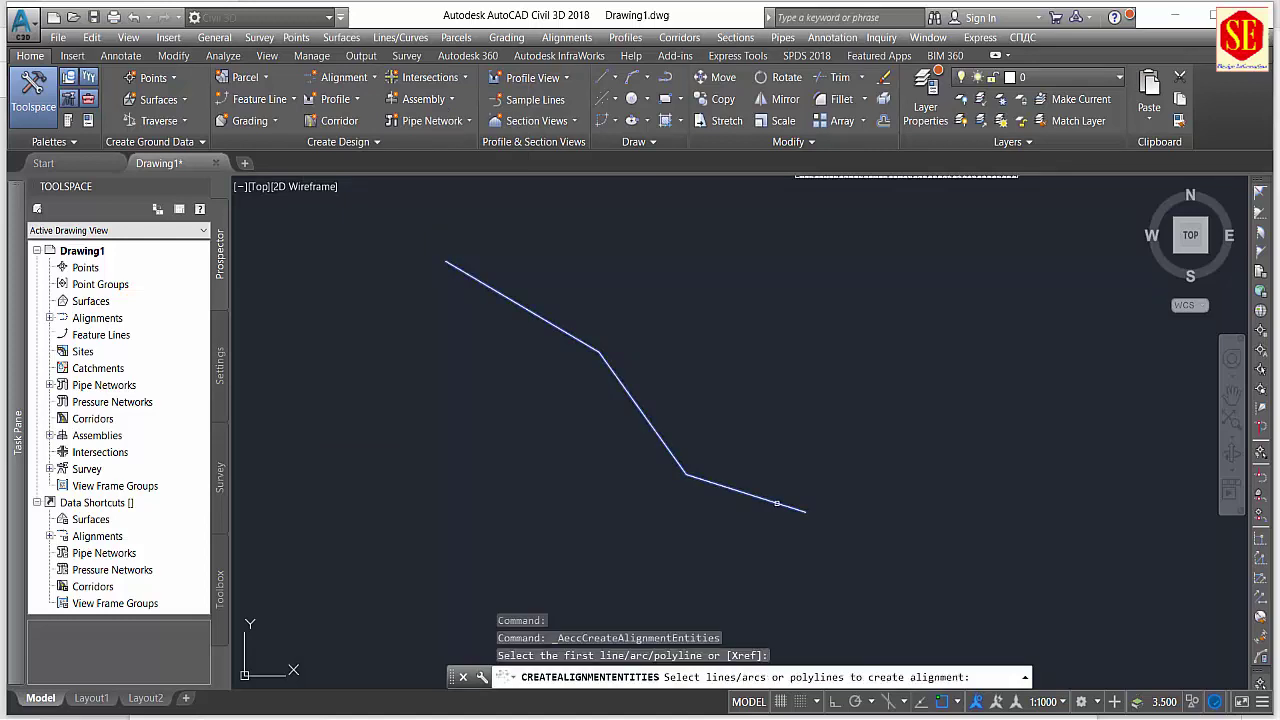
key("Return")
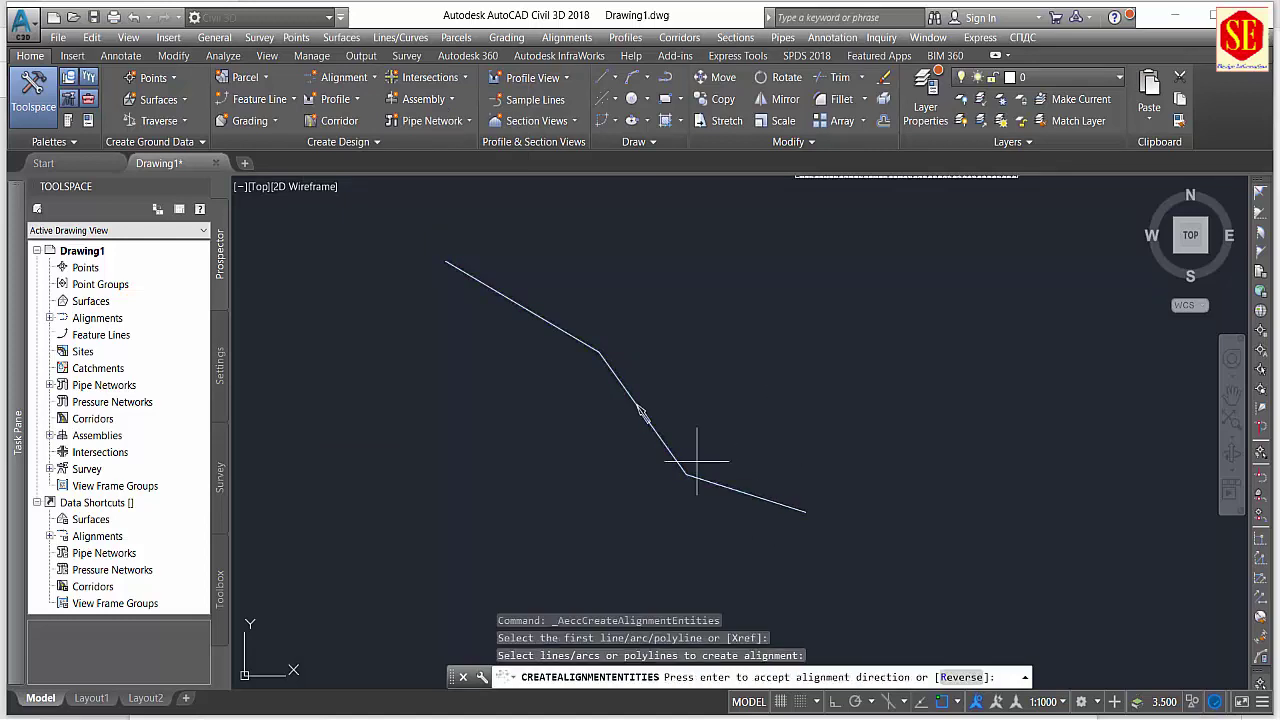
Frame the whole polyline and accept the proposed alignment direction.
scroll(647, 408, "up", 4)
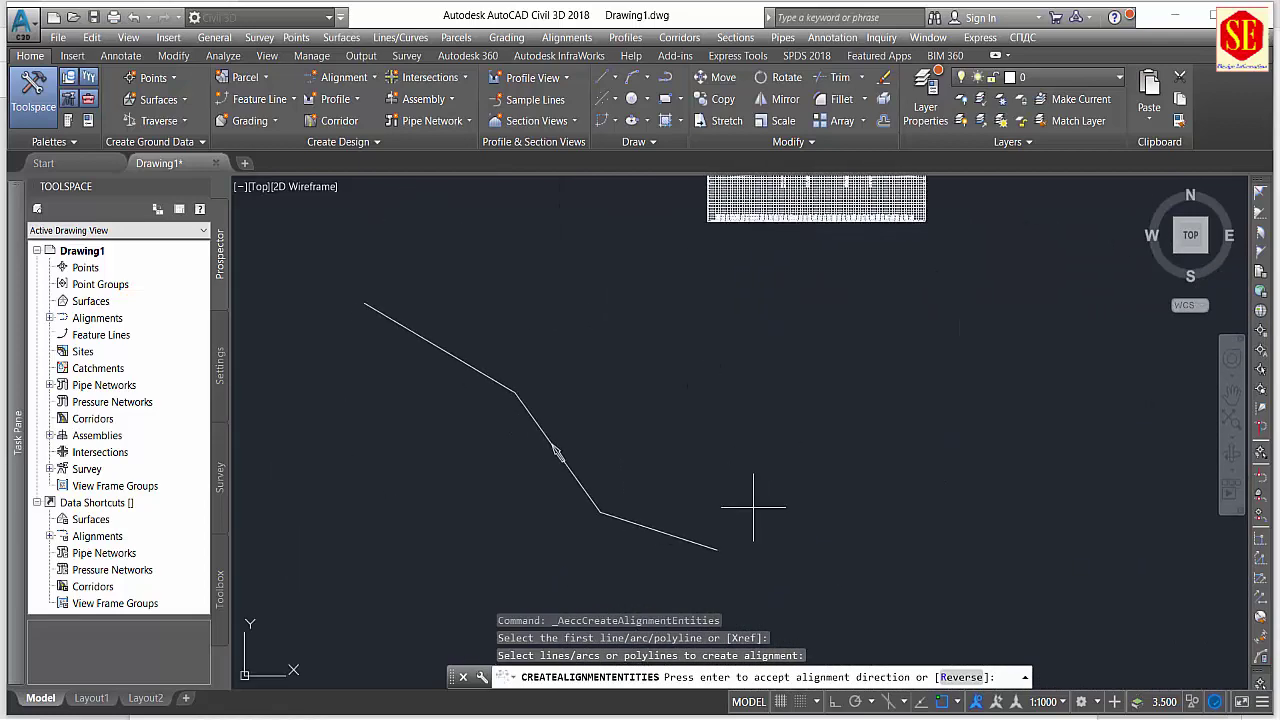
scroll(829, 563, "down", 2)
scroll(651, 451, "up", 3)
scroll(571, 357, "up", 3)
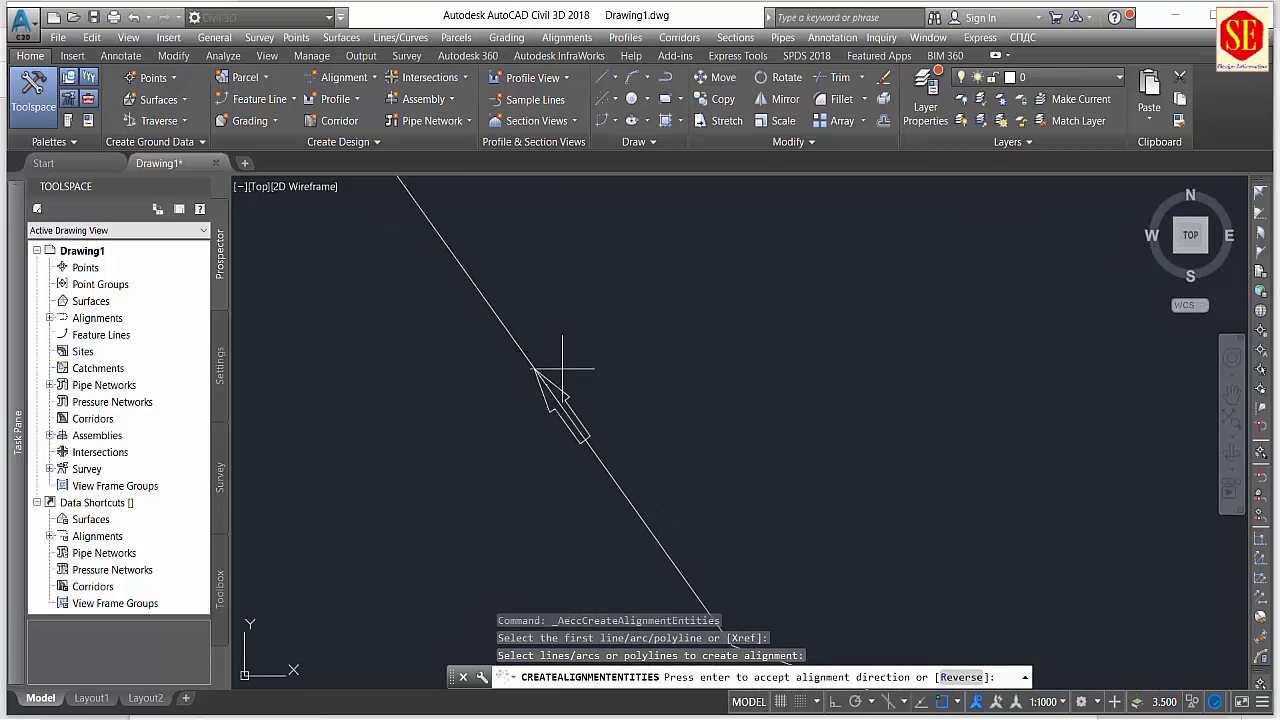
scroll(665, 420, "down", 3)
middle_click_drag(626, 346, 666, 432)
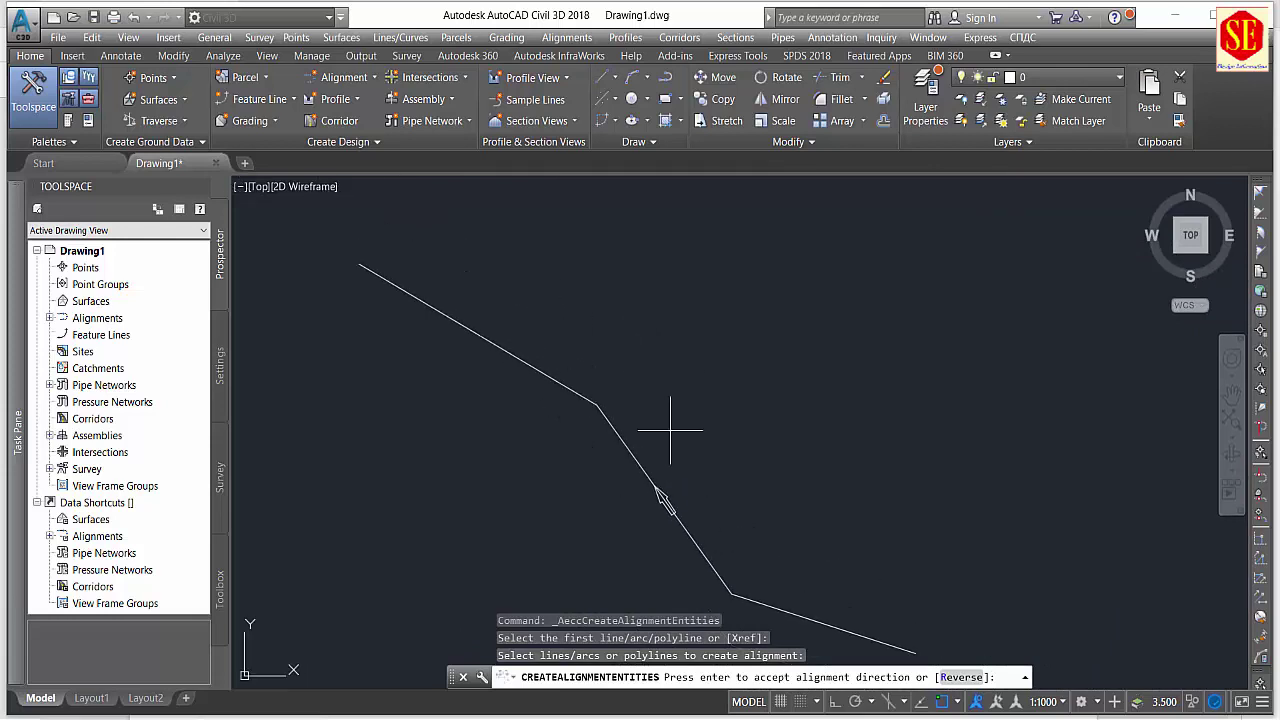
right_click(685, 398)
left_click(695, 406)
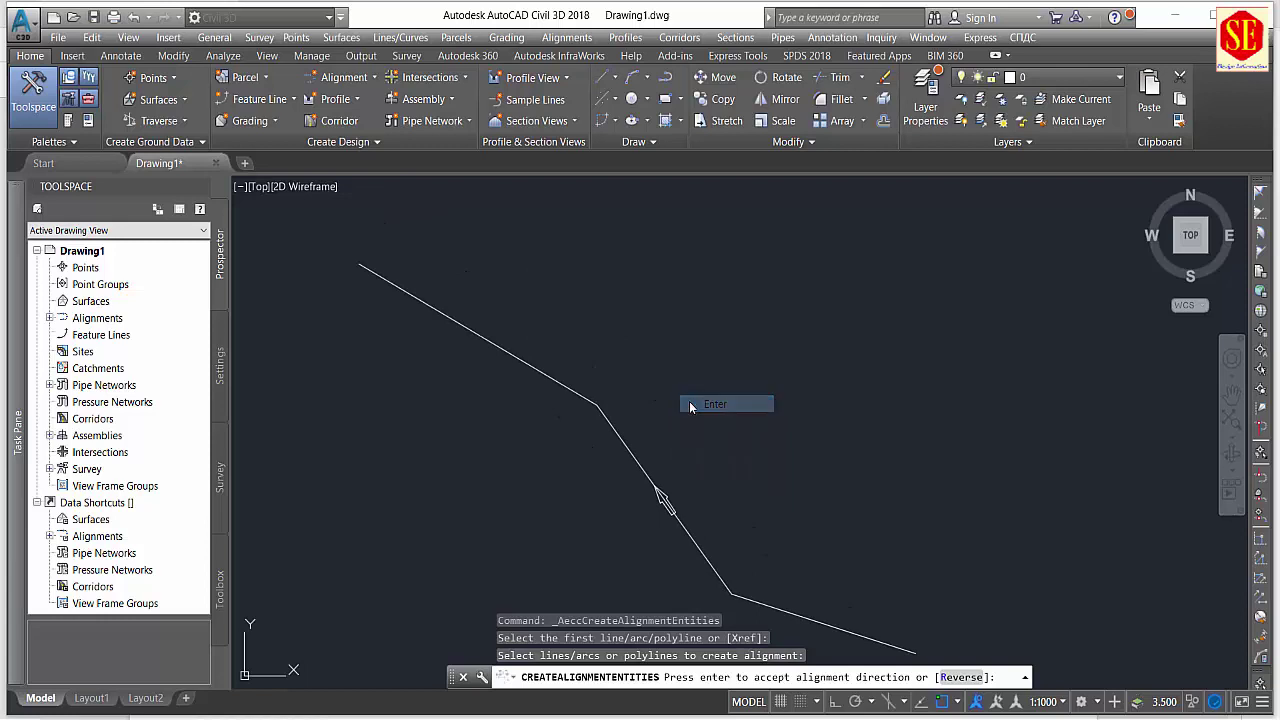
Name the alignment 'Road', give it the All Labels label set, and create it.
left_click(549, 158)
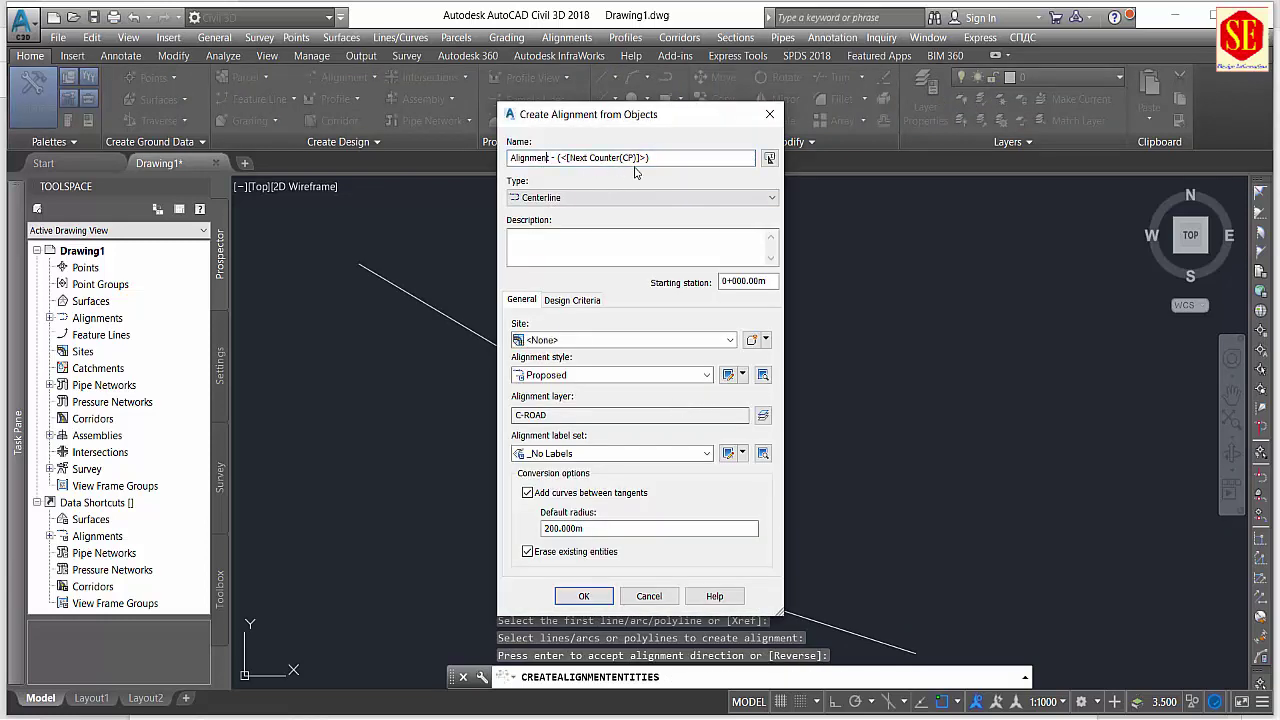
left_click_drag(673, 157, 557, 158)
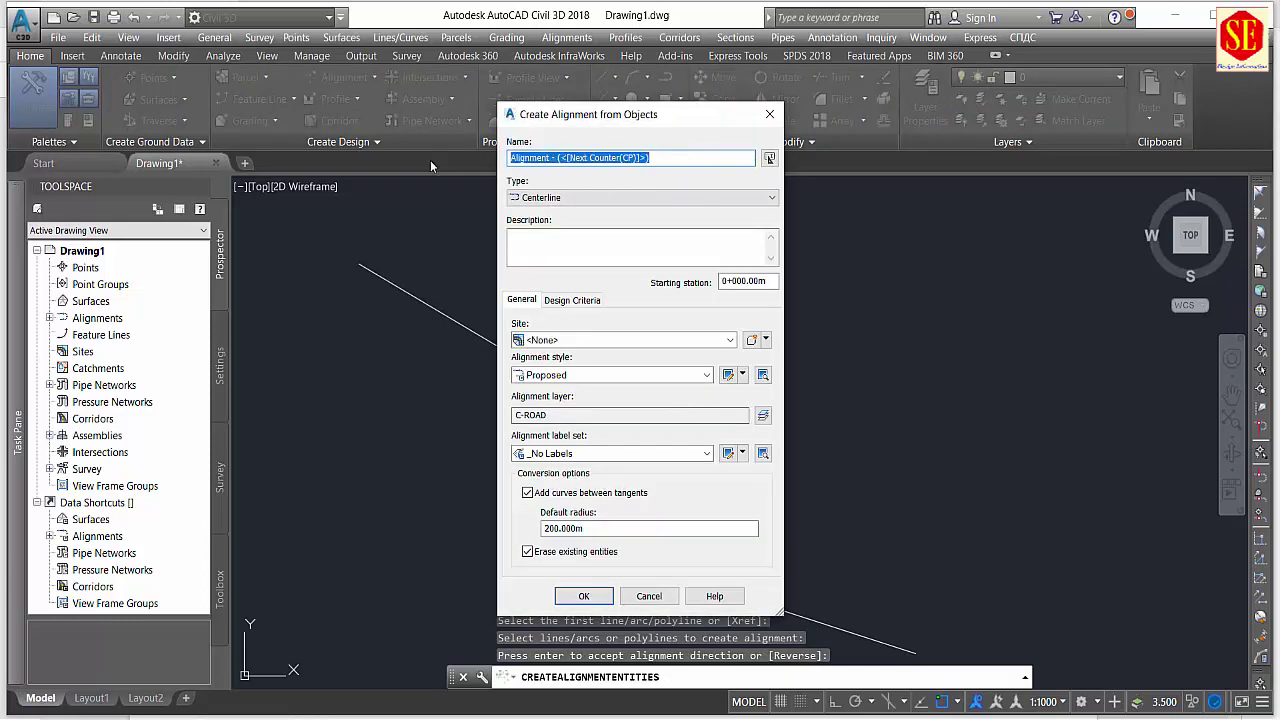
type("Road")
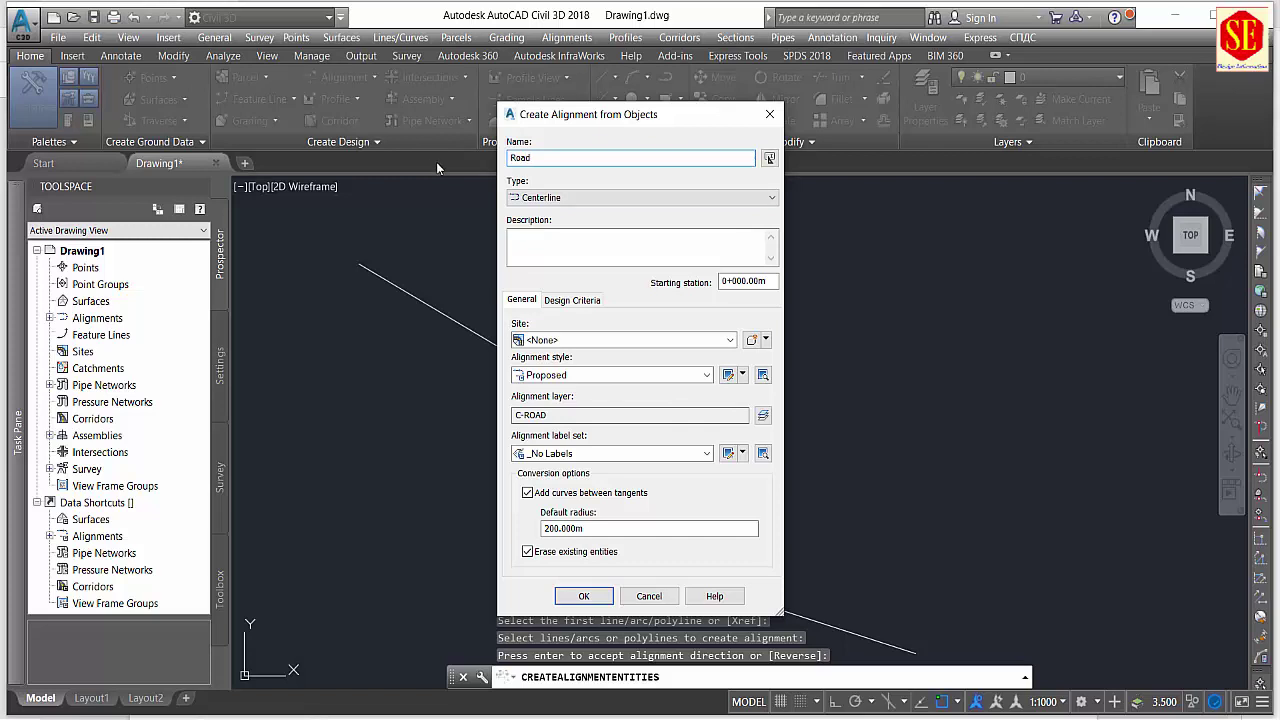
left_click(600, 455)
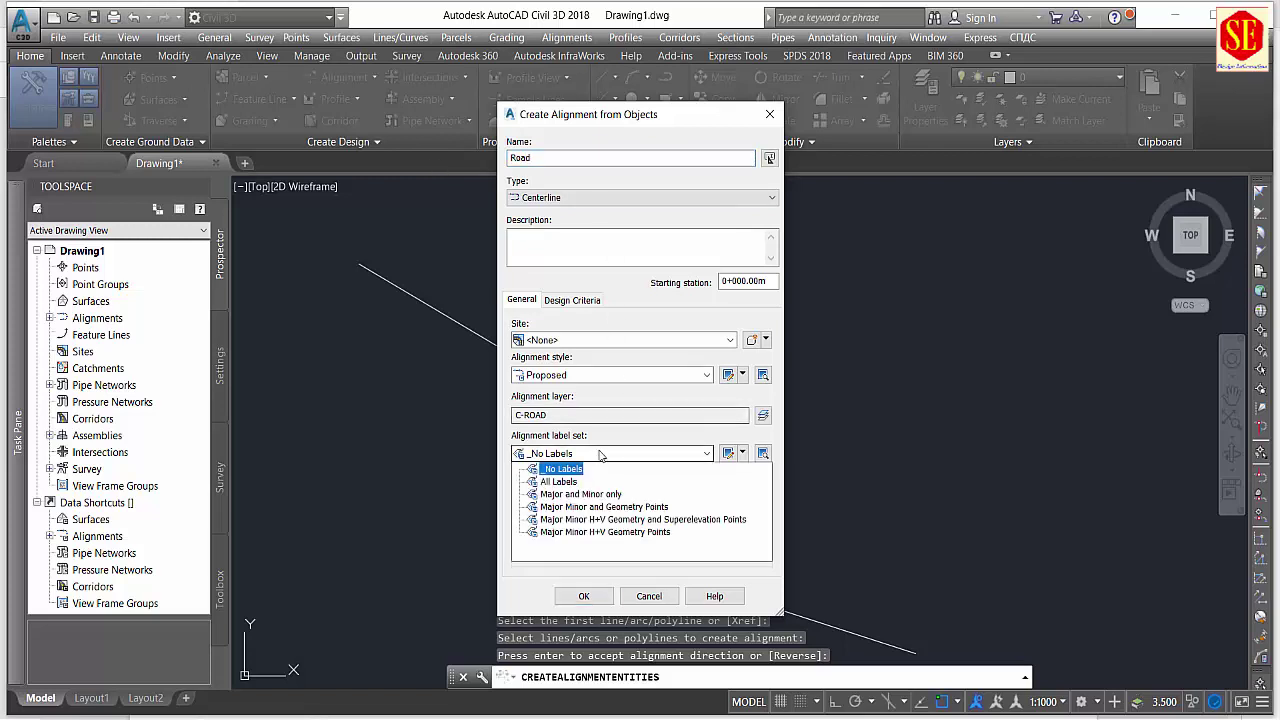
left_click(566, 488)
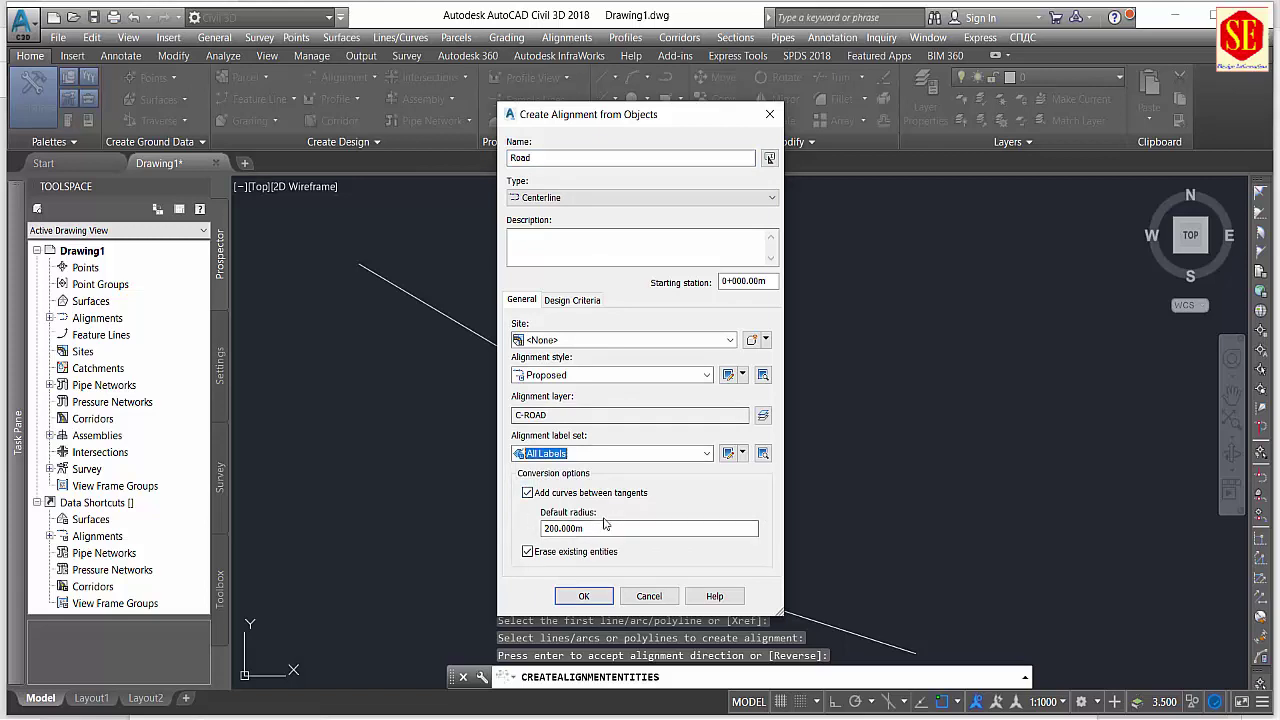
left_click(586, 596)
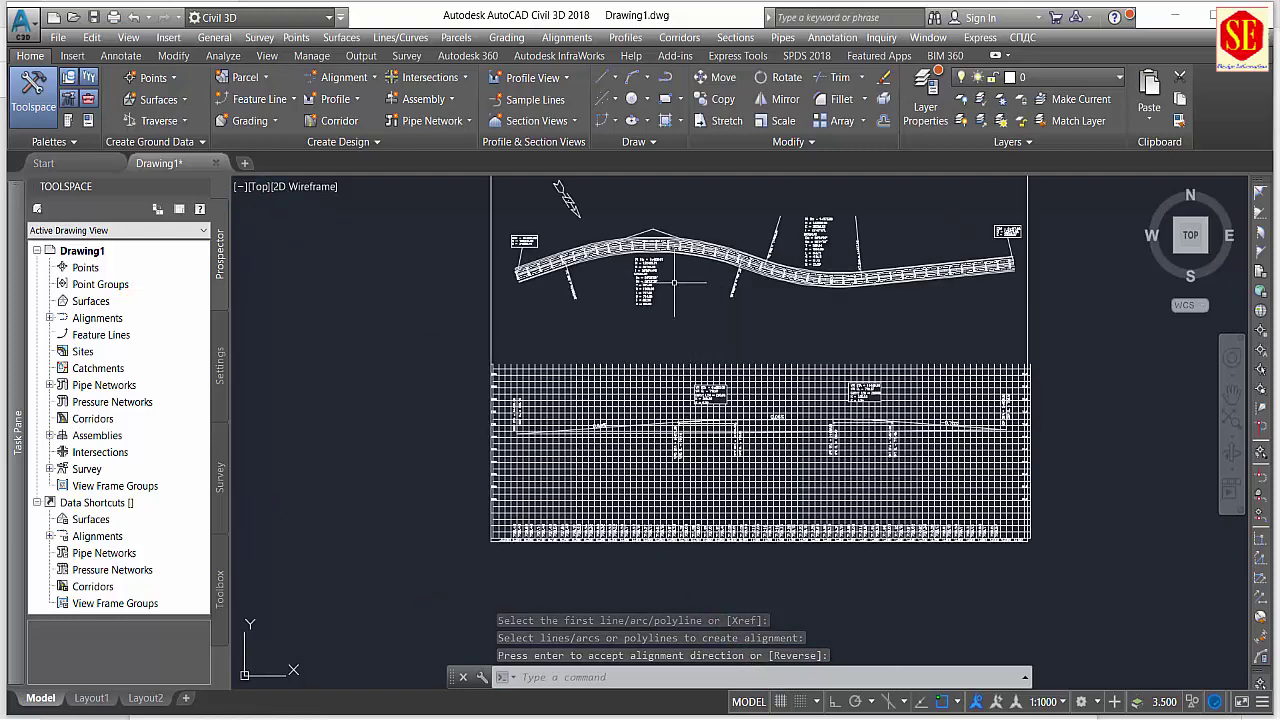
Zoom in to review the Road alignment's curve and station labels, then select the alignment.
scroll(650, 280, "up", 5)
scroll(627, 350, "up", 2)
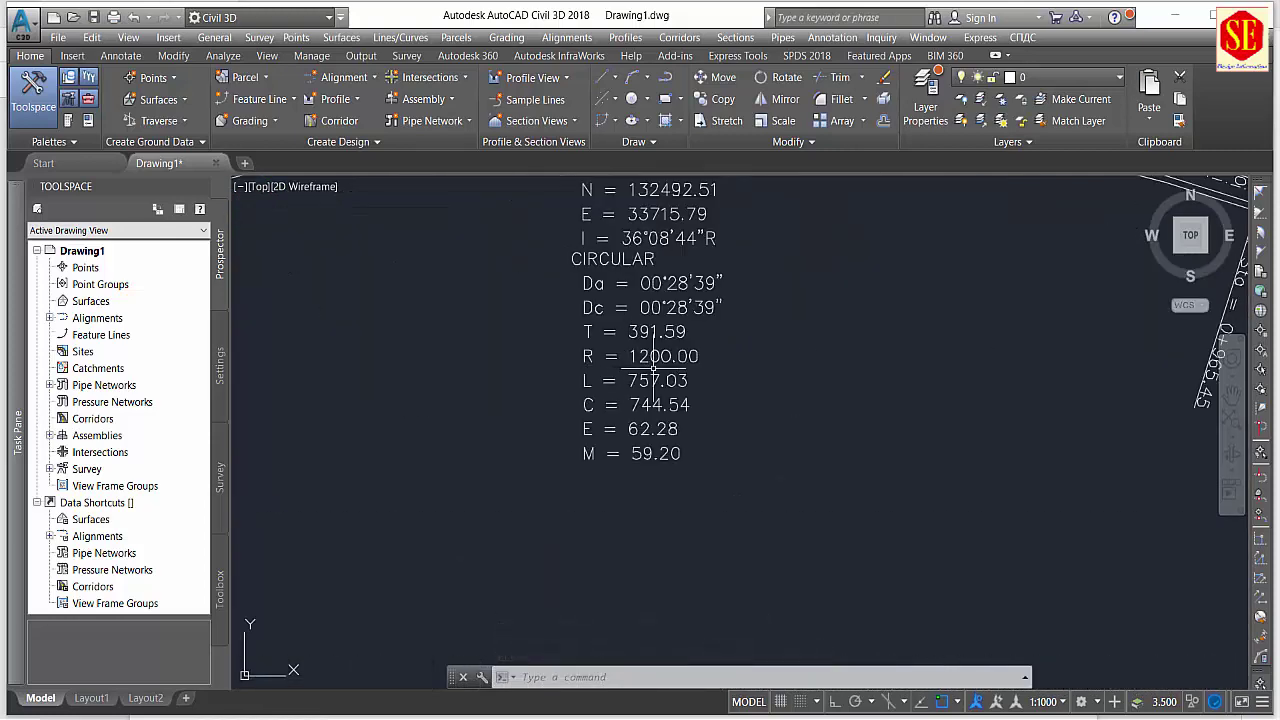
scroll(604, 392, "down", 5)
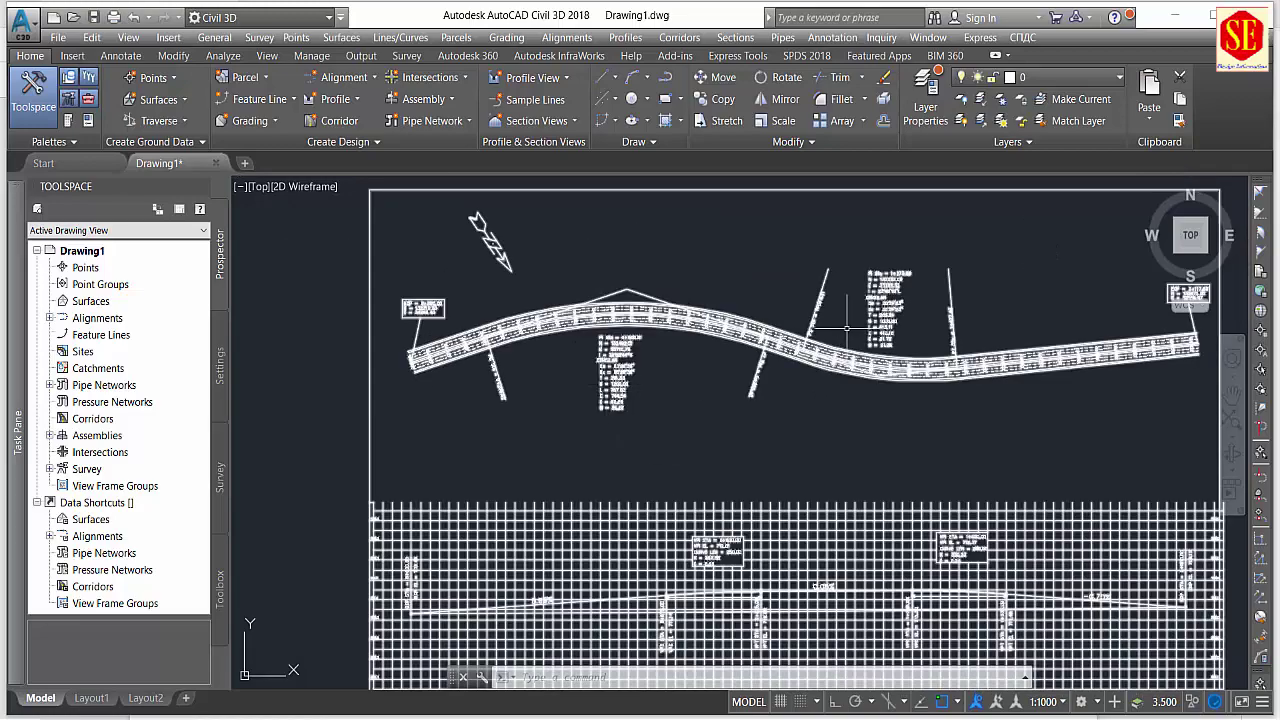
scroll(860, 315, "up", 5)
scroll(945, 377, "down", 5)
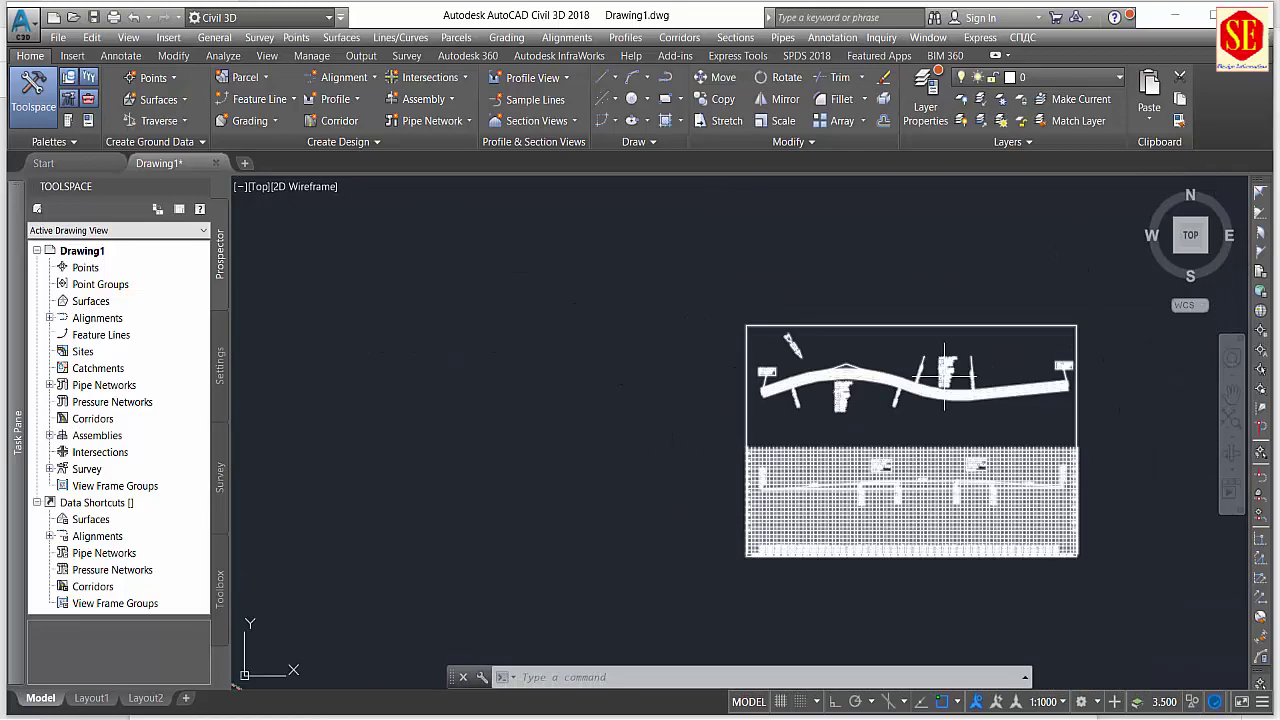
scroll(900, 400, "down", 3)
scroll(820, 500, "up", 4)
scroll(821, 440, "up", 3)
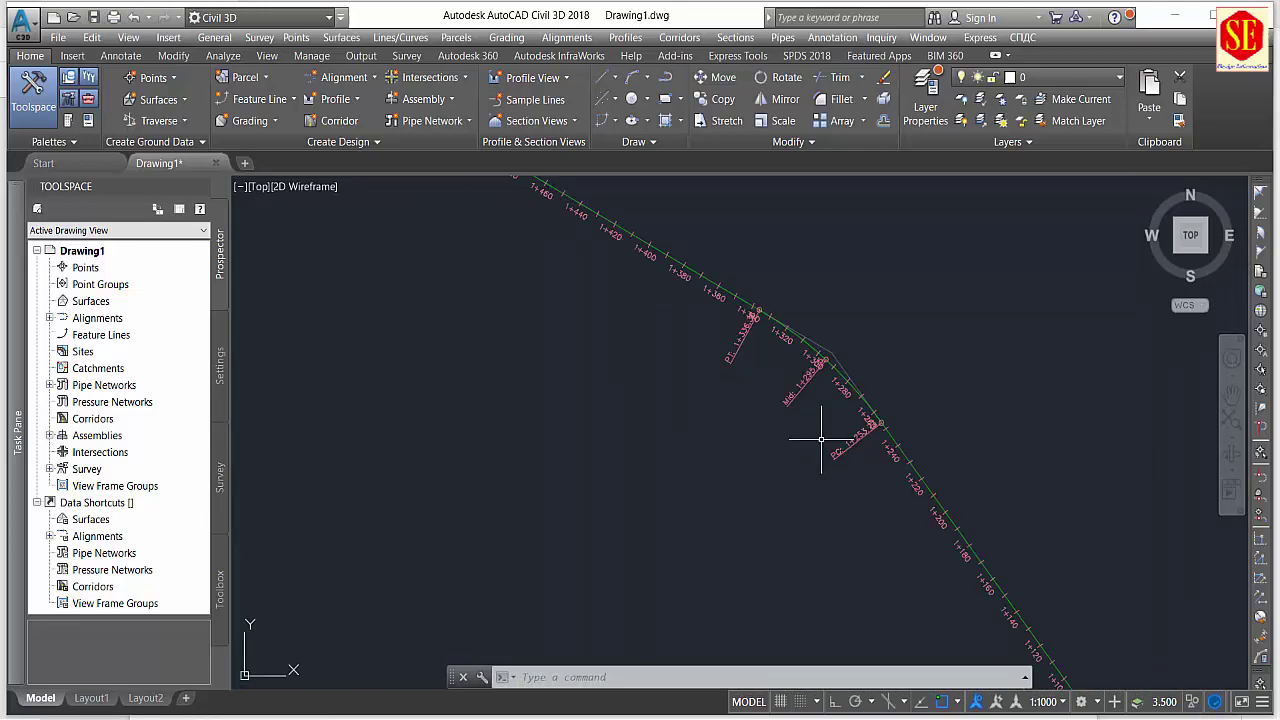
left_click(826, 358)
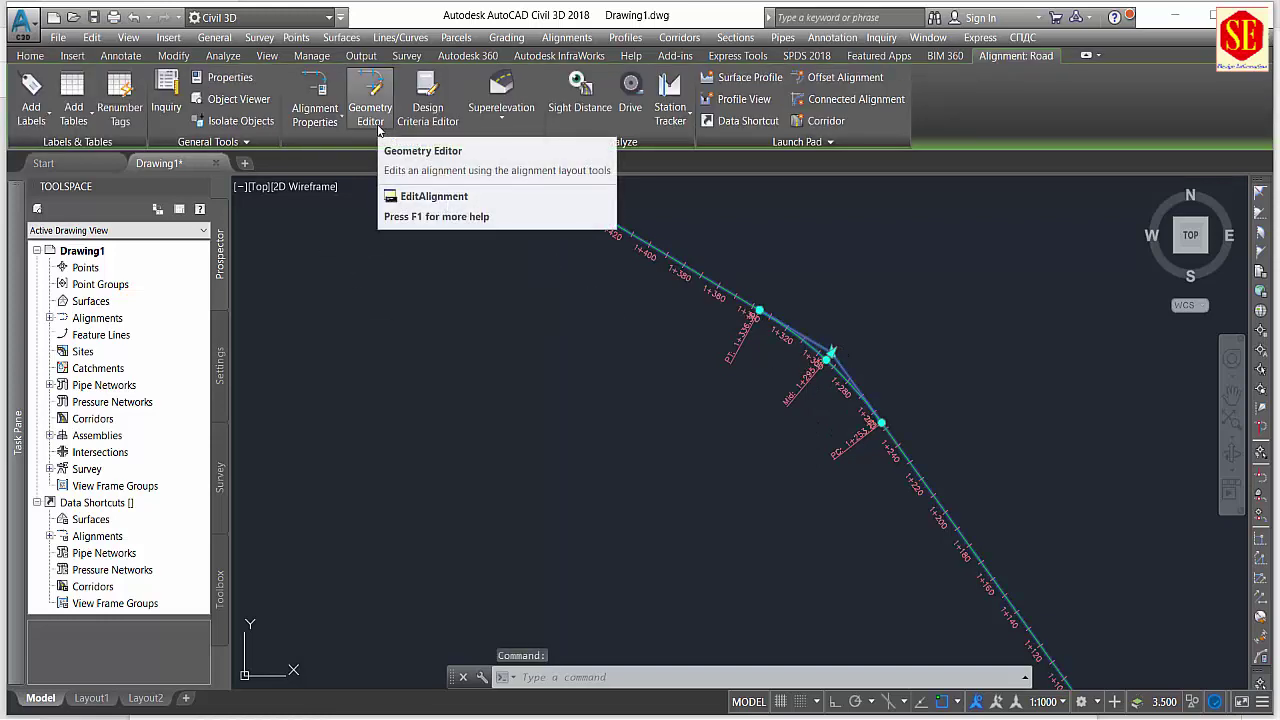
Show Road's lines and curves in the Alignment Grid View through the Geometry Editor.
left_click(379, 128)
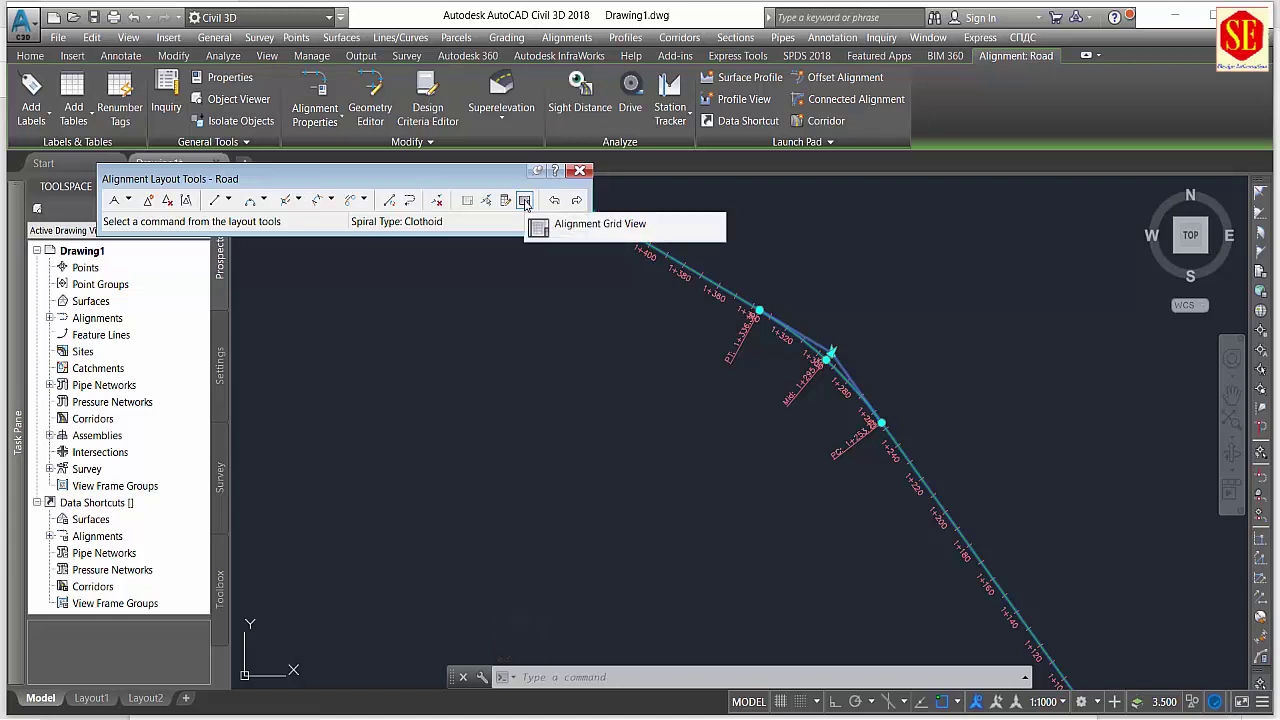
left_click(524, 201)
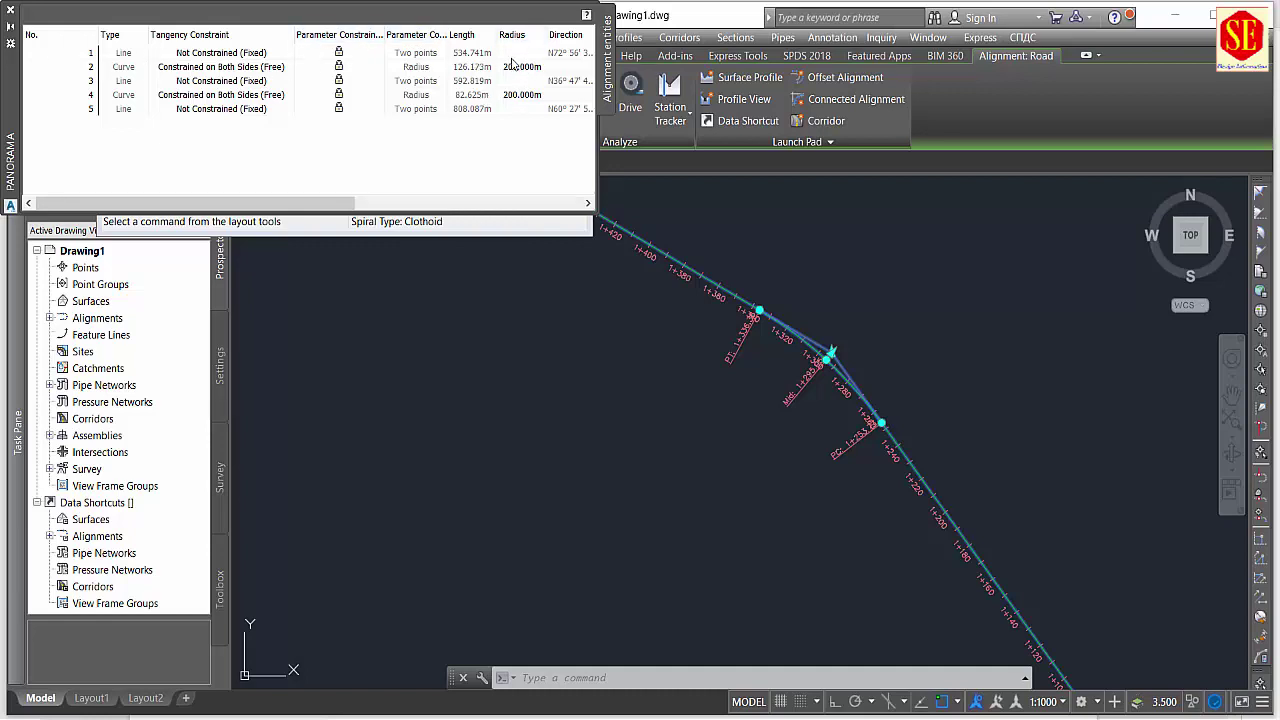
Change the first curve's radius from 200 m to 1200 m in the entities grid.
left_click(464, 56)
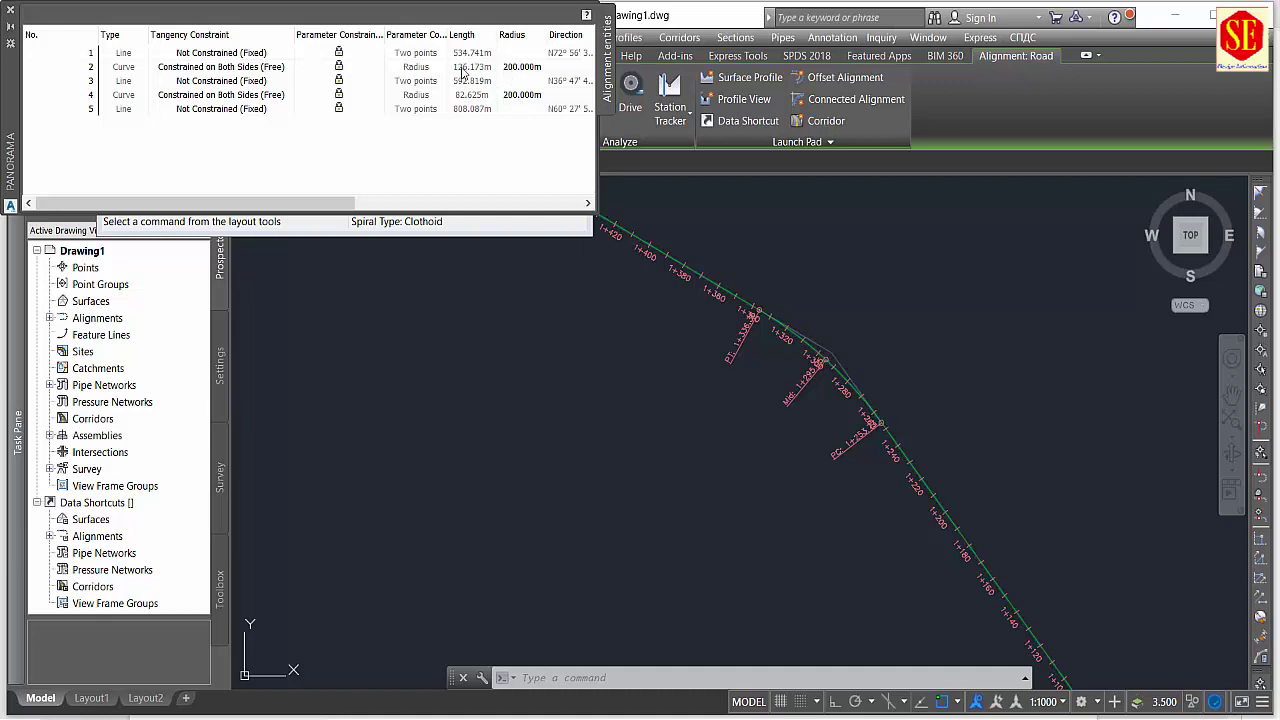
left_click(464, 67)
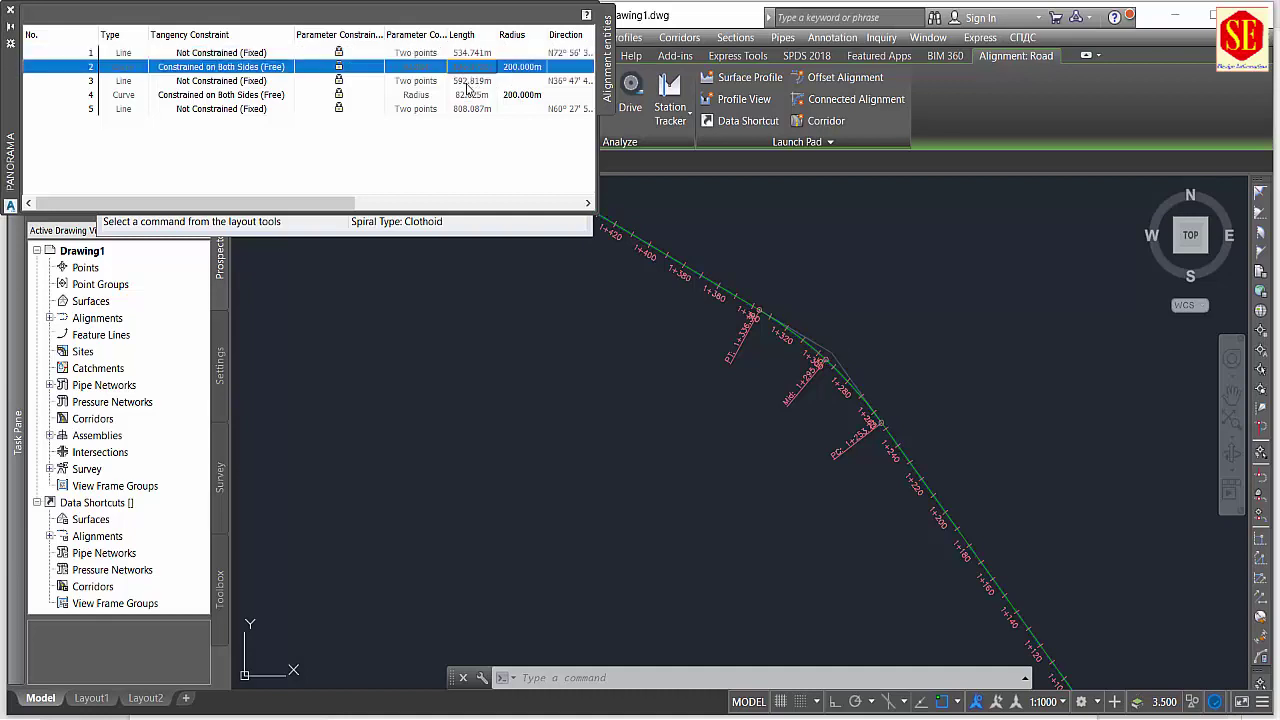
left_click(520, 67)
scroll(775, 455, "down", 2)
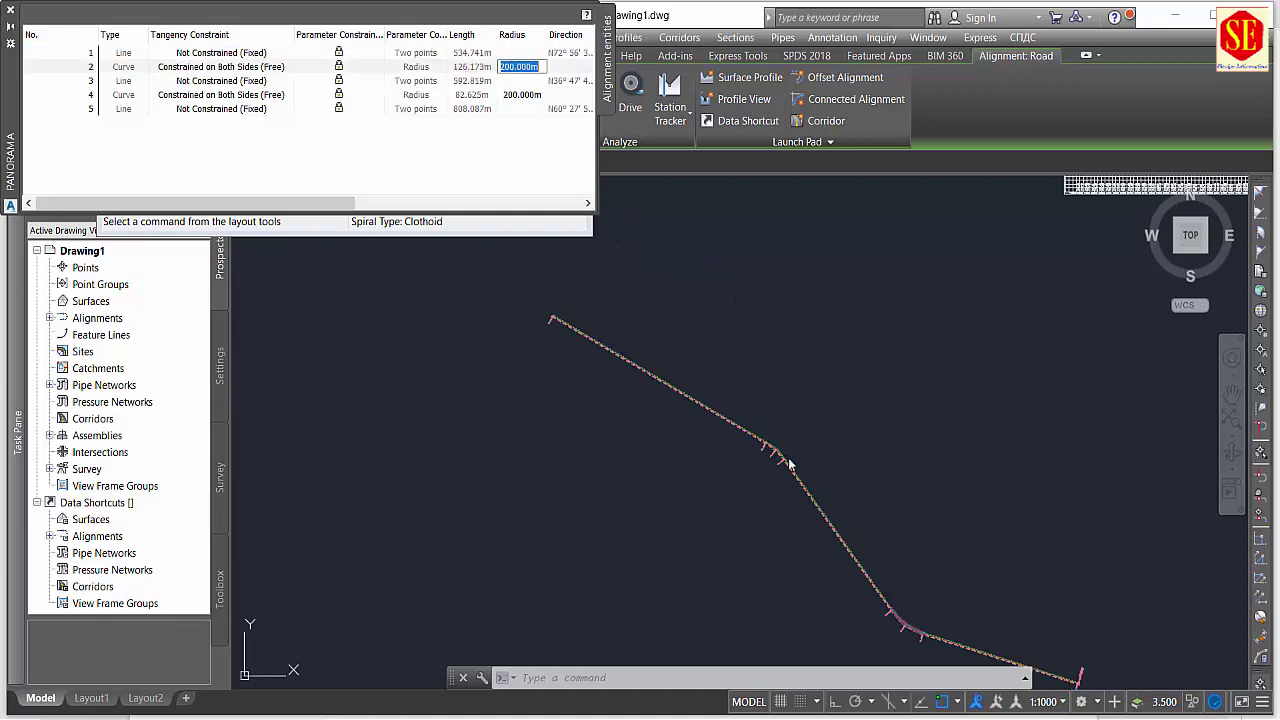
scroll(760, 490, "down", 3)
scroll(730, 521, "down", 2)
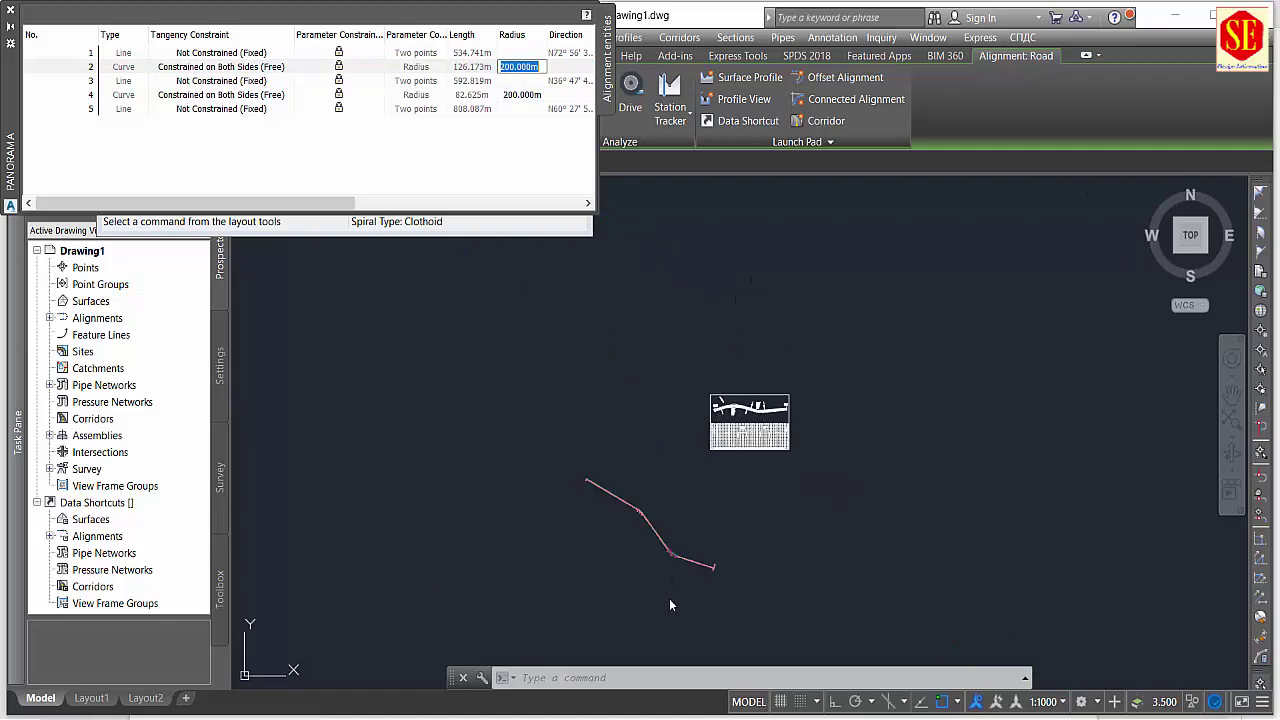
scroll(665, 570, "up", 5)
scroll(610, 490, "up", 5)
left_click(518, 71)
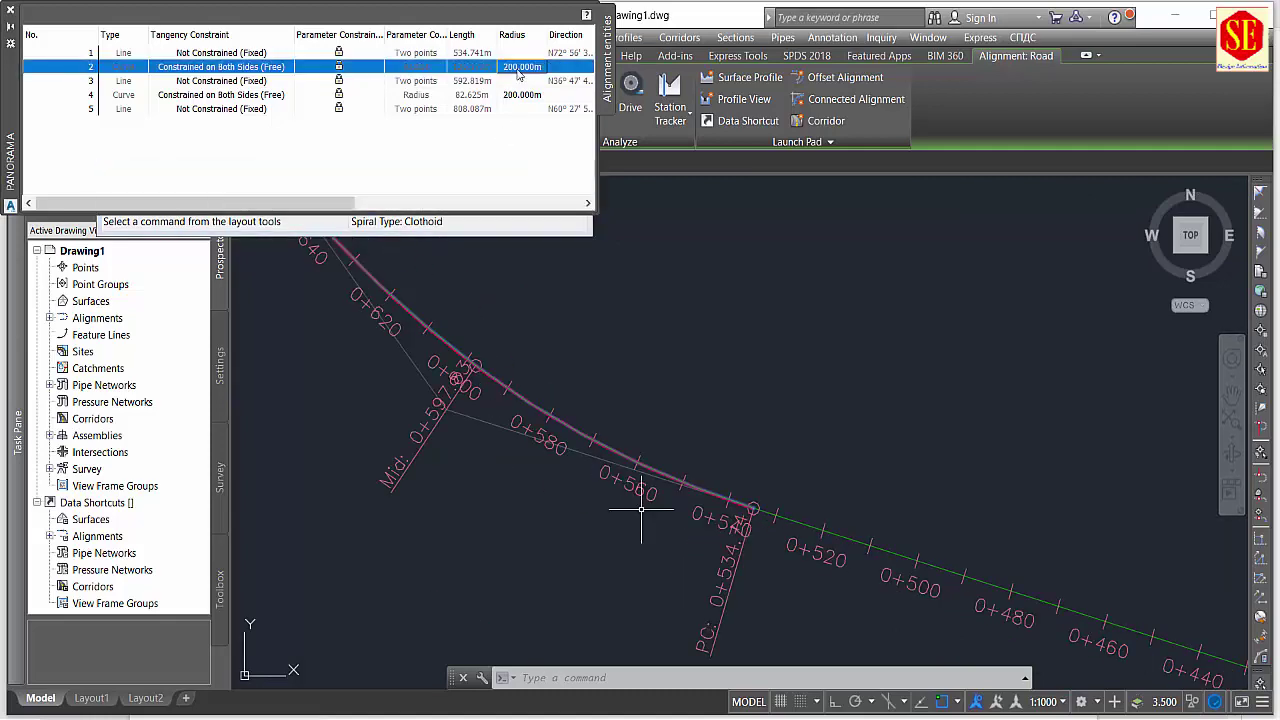
scroll(686, 486, "down", 3)
scroll(737, 457, "down", 3)
scroll(737, 457, "up", 3)
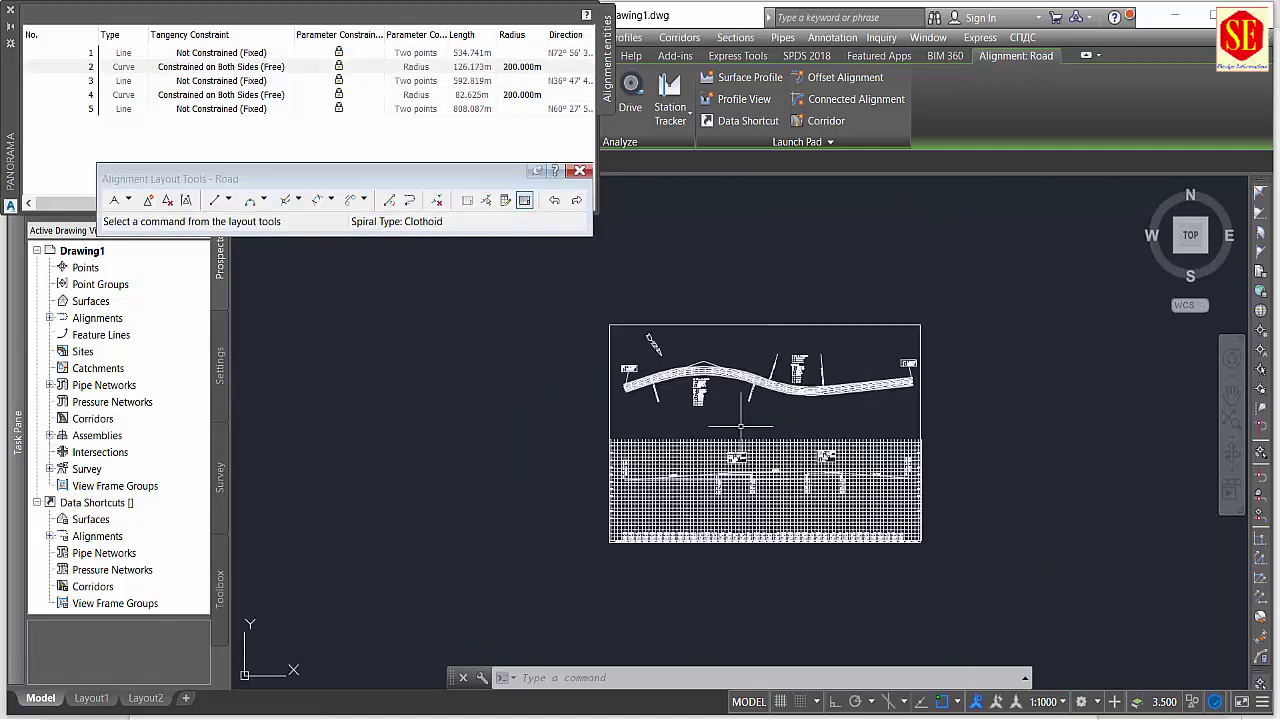
scroll(665, 345, "up", 4)
scroll(658, 577, "up", 3)
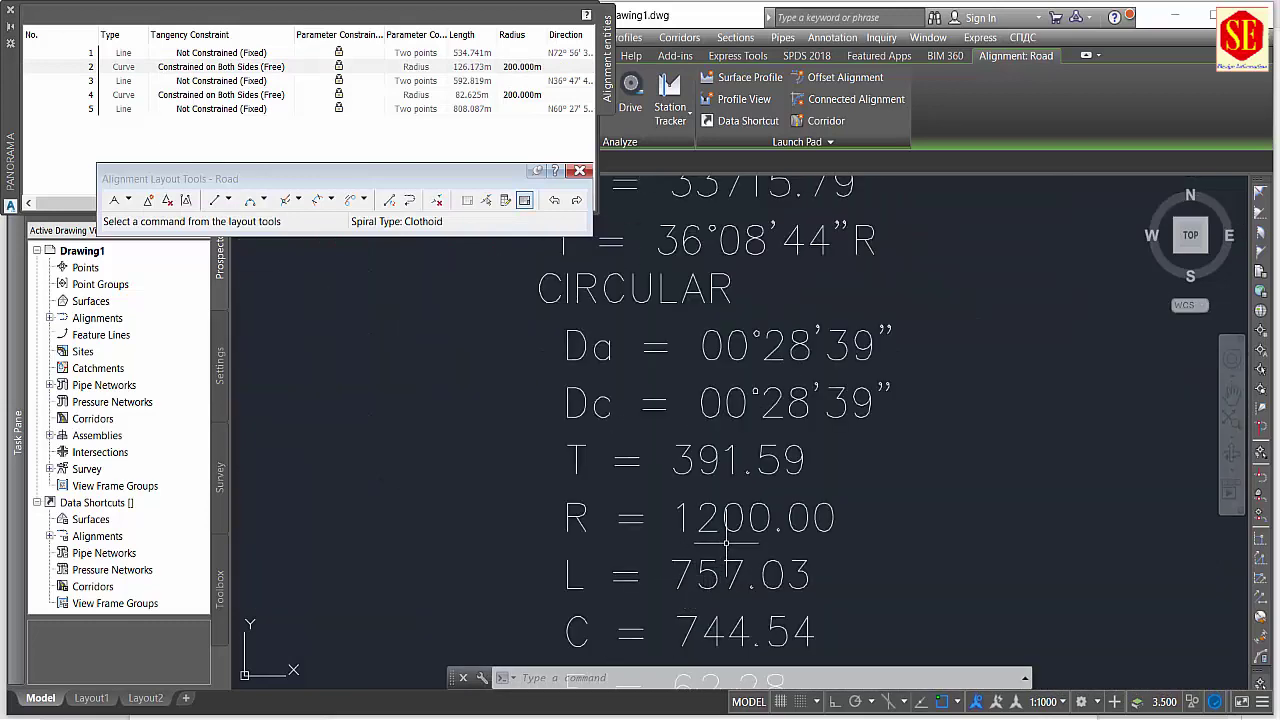
left_click(493, 68)
left_click(524, 68)
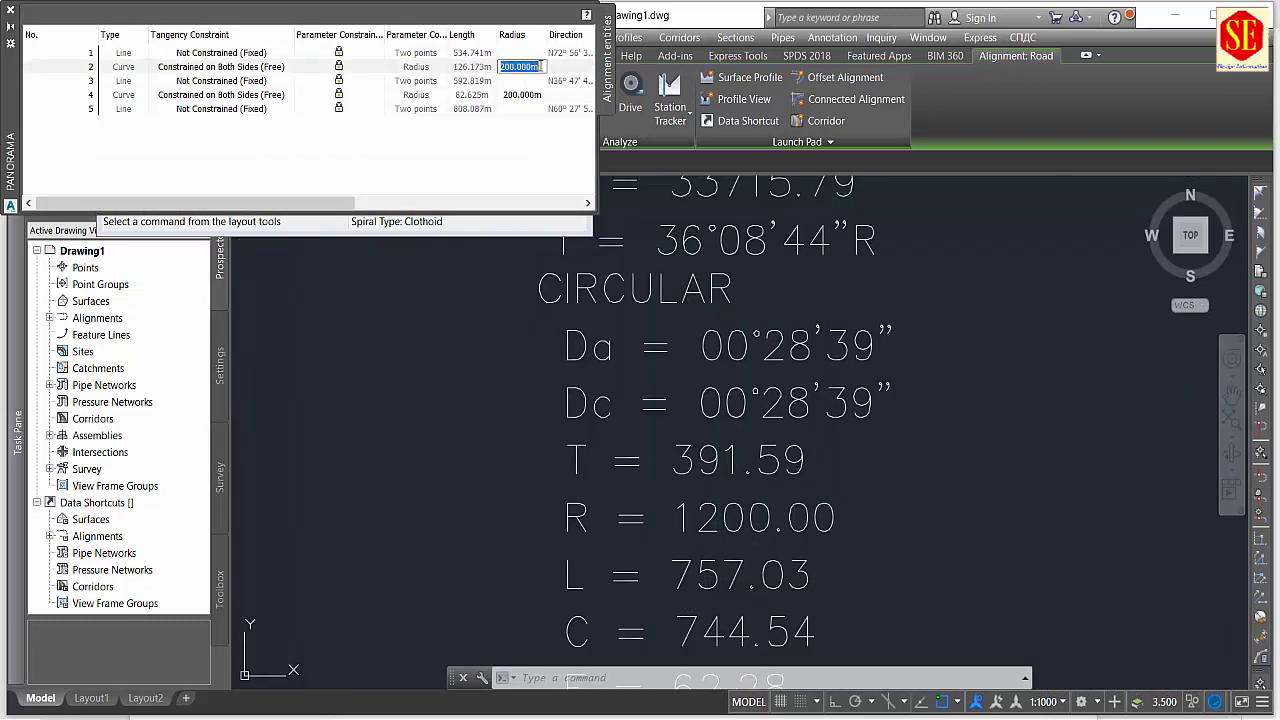
double_click(505, 68)
type("1200")
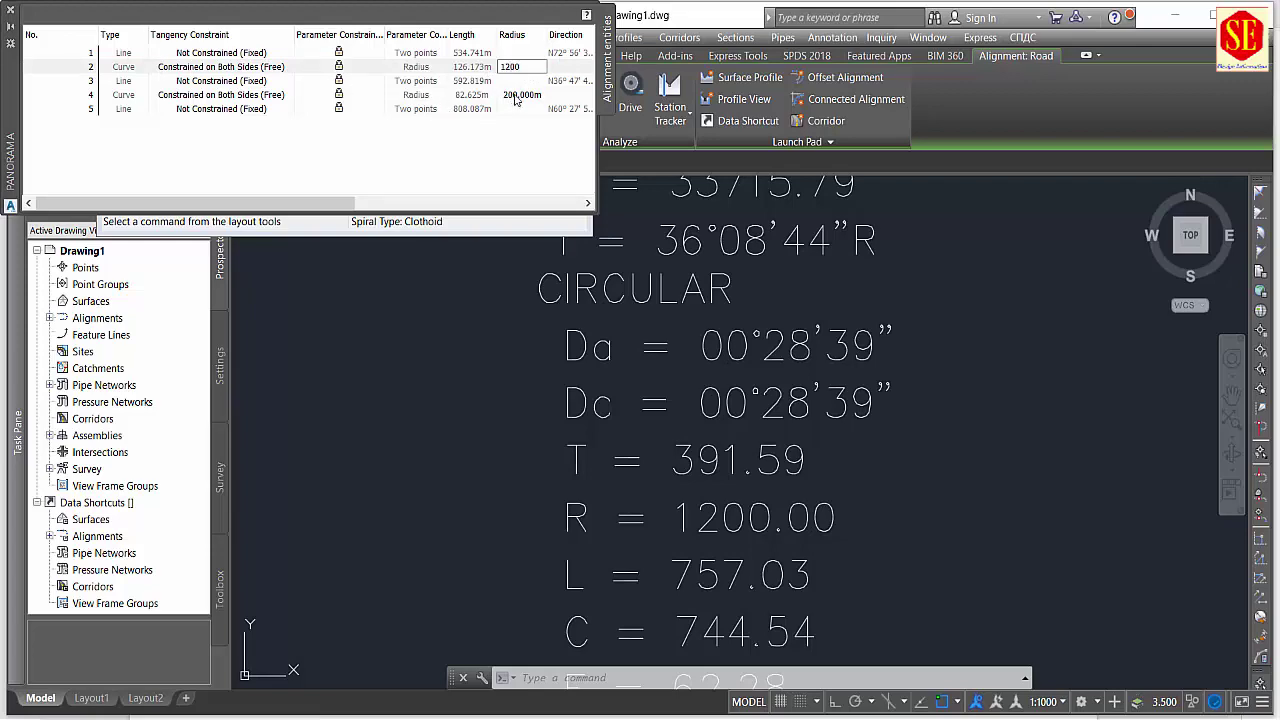
key("Return")
Set the second curve's radius to 1000 m.
scroll(459, 356, "down", 2)
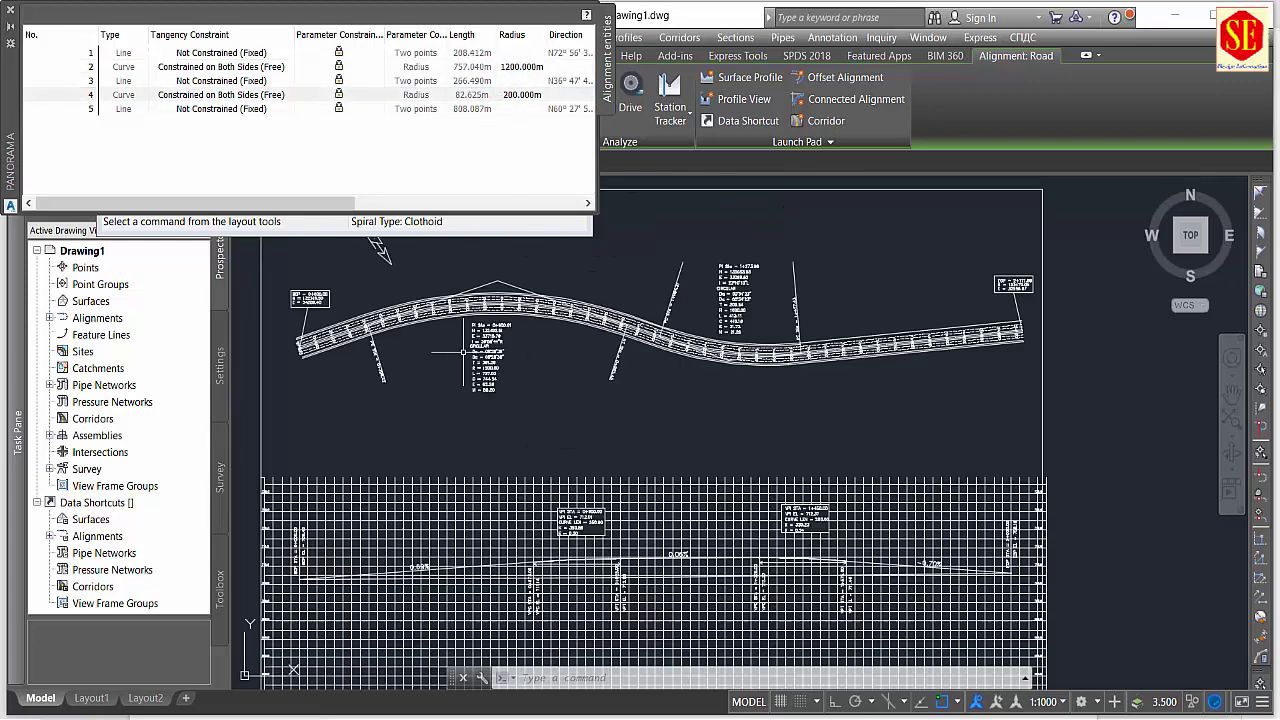
scroll(459, 356, "down", 2)
scroll(500, 447, "down", 3)
middle_click_drag(477, 567, 640, 440)
scroll(603, 485, "up", 3)
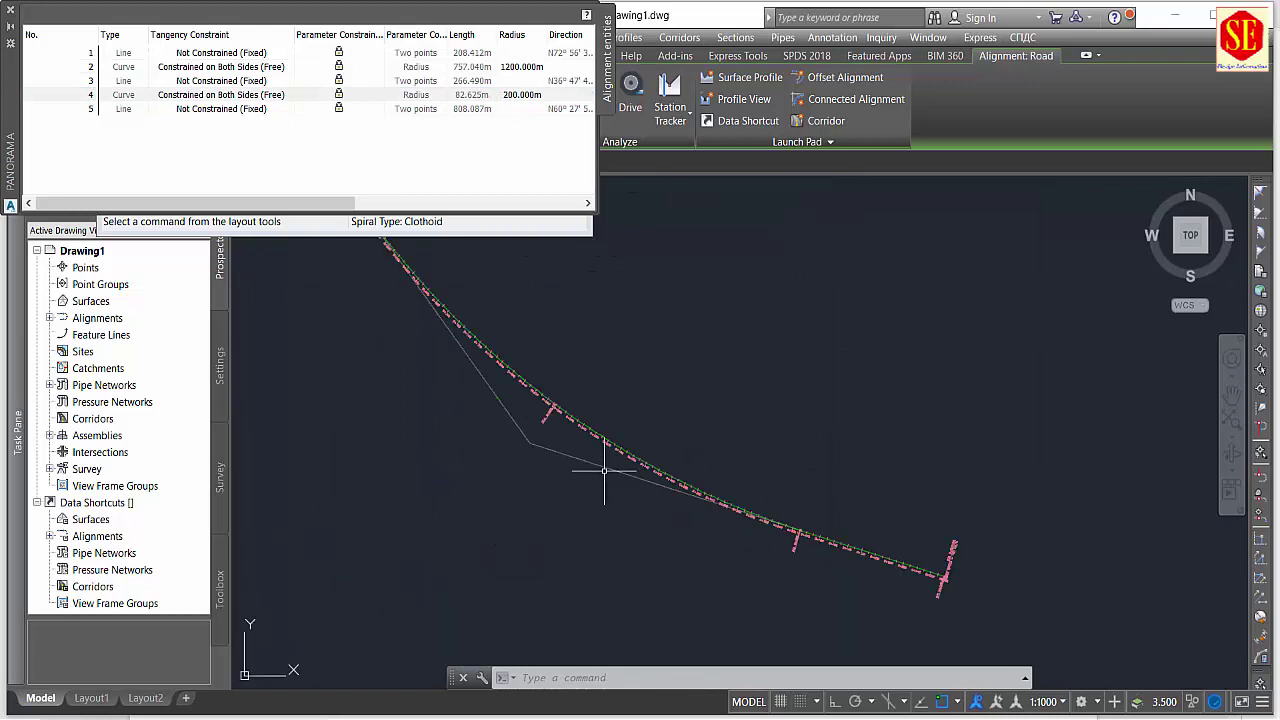
mouse_move(486, 271)
middle_mouse_down()
mouse_move(723, 486)
mouse_move(831, 517)
mouse_move(703, 388)
middle_mouse_up()
scroll(703, 388, "up", 2)
scroll(690, 360, "up", 1)
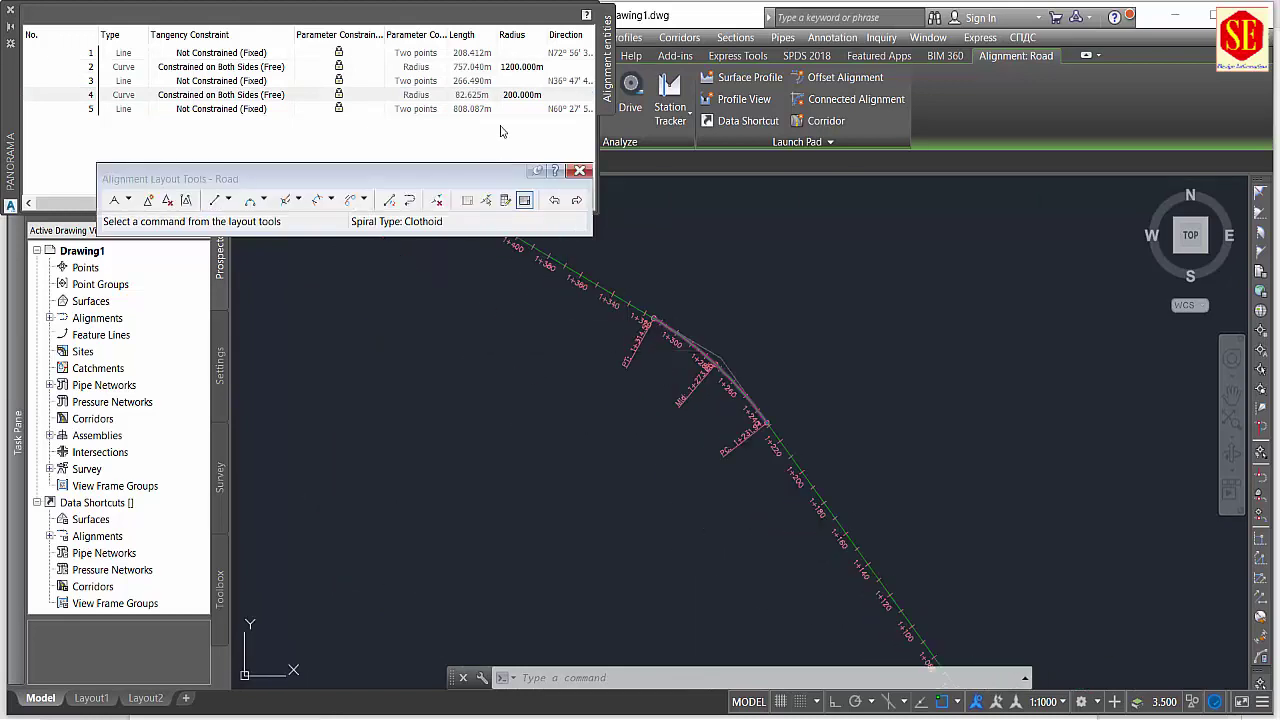
scroll(708, 350, "up", 3)
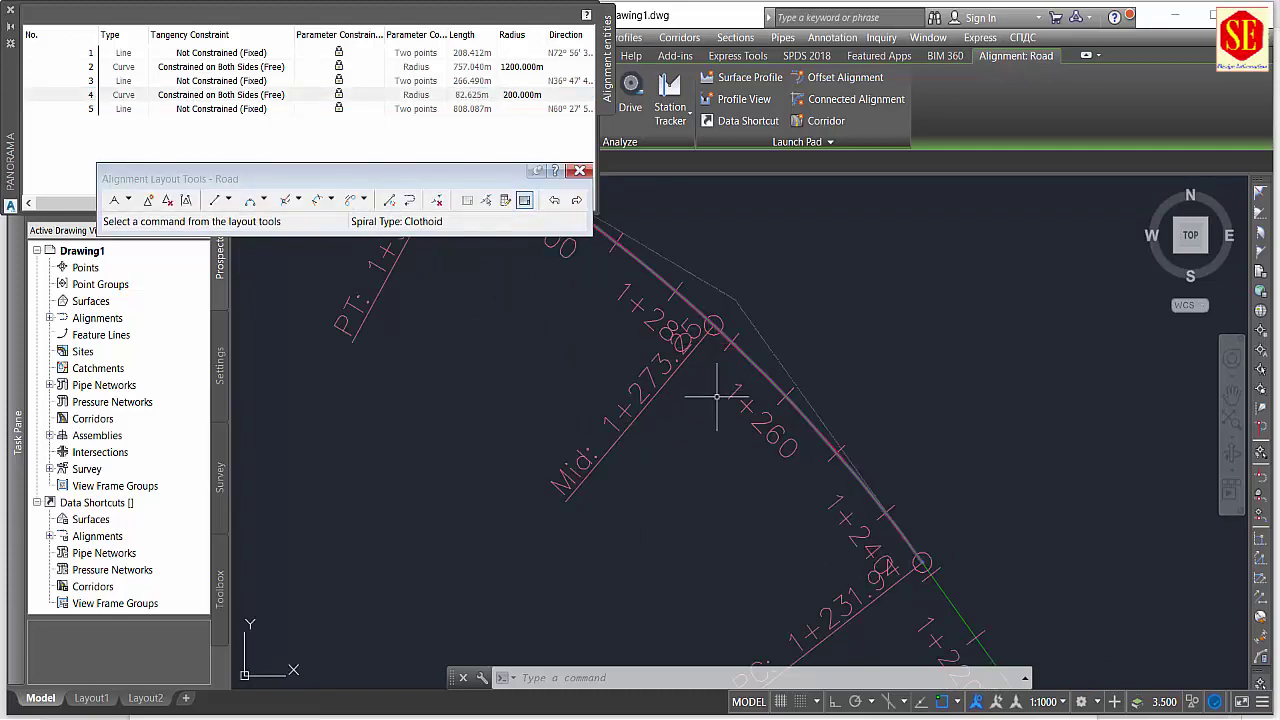
scroll(571, 528, "down", 3)
scroll(766, 445, "down", 2)
scroll(766, 445, "up", 3)
scroll(680, 455, "up", 2)
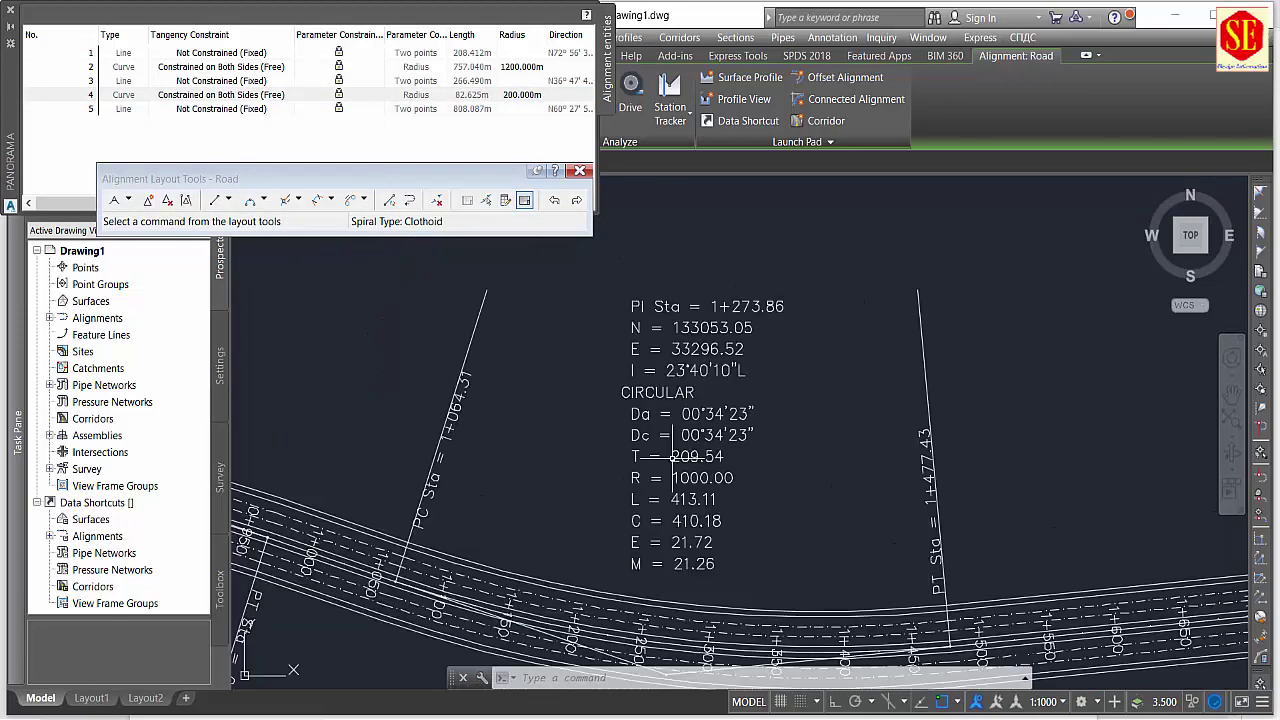
scroll(640, 488, "up", 2)
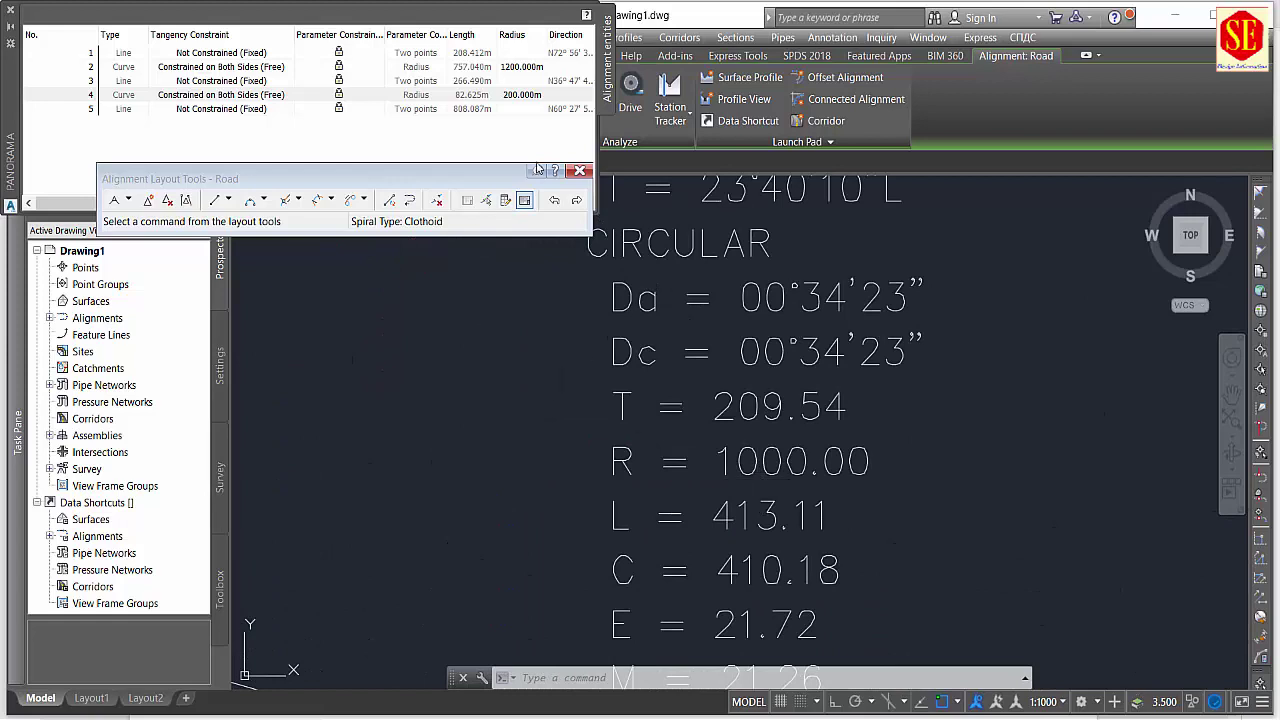
left_click(527, 95)
left_click(527, 95)
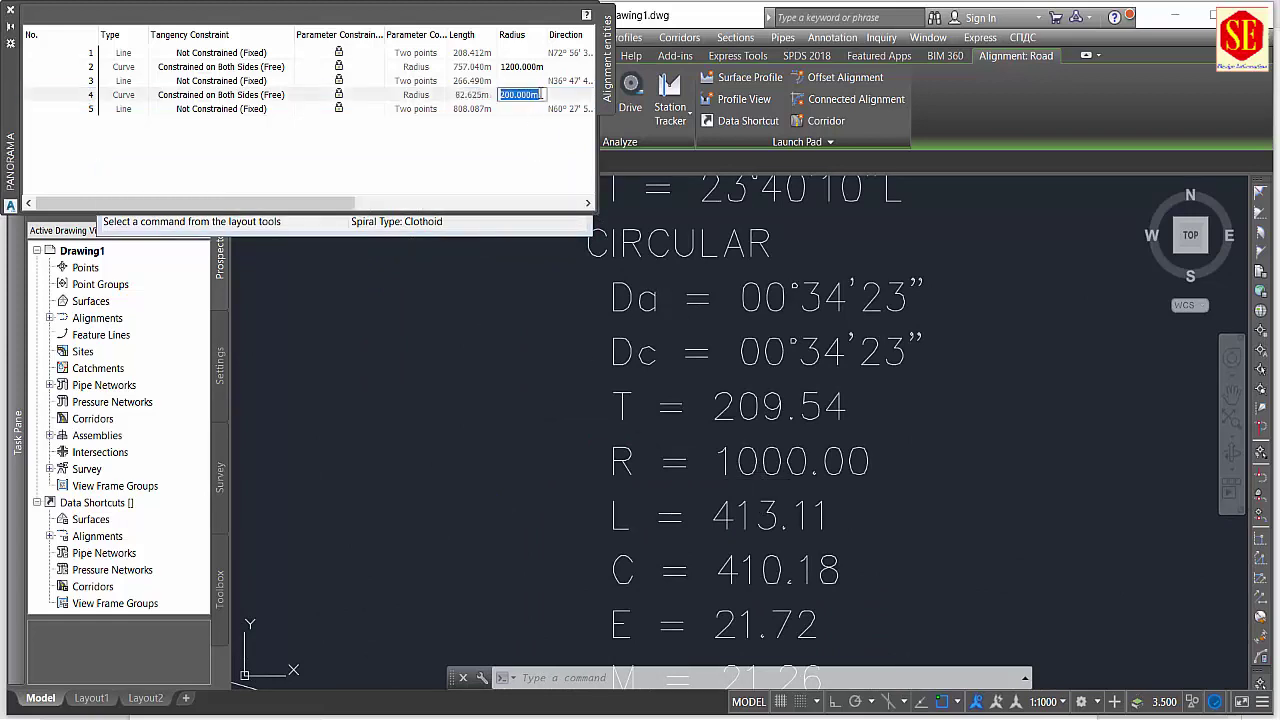
type("1000")
scroll(640, 367, "down", 10)
scroll(700, 400, "down", 4)
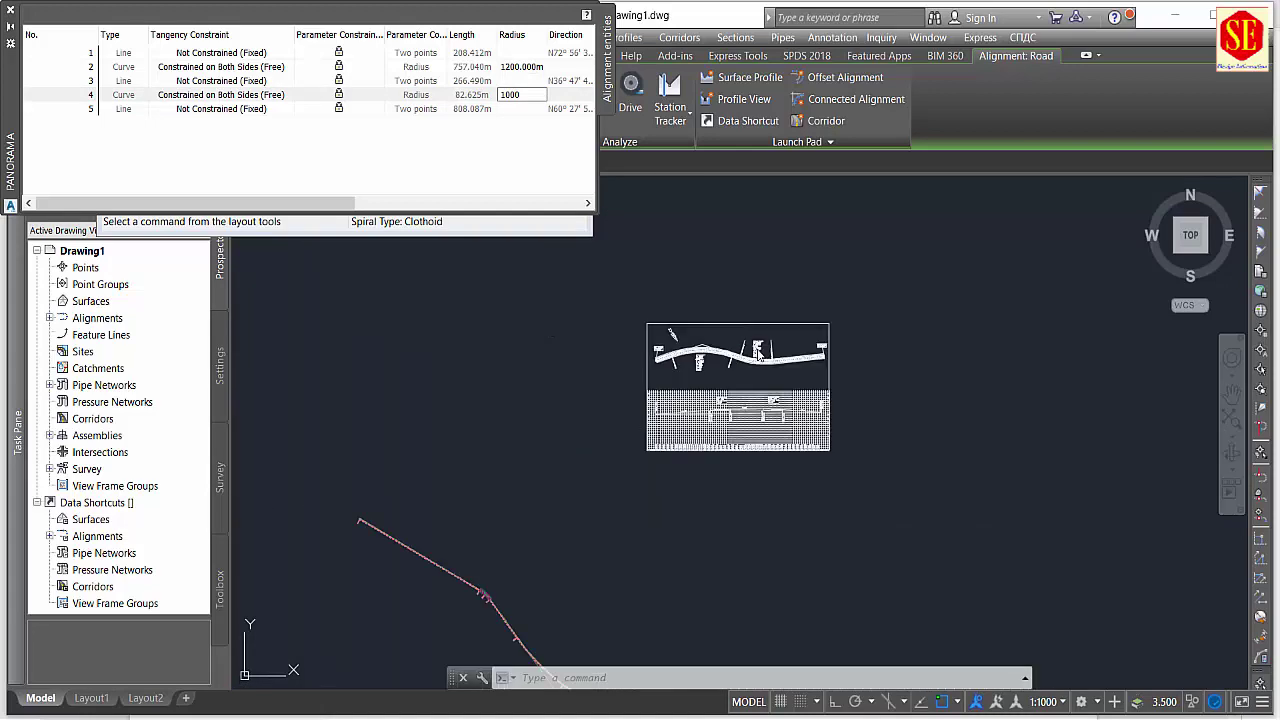
scroll(714, 400, "down", 2)
scroll(690, 428, "up", 10)
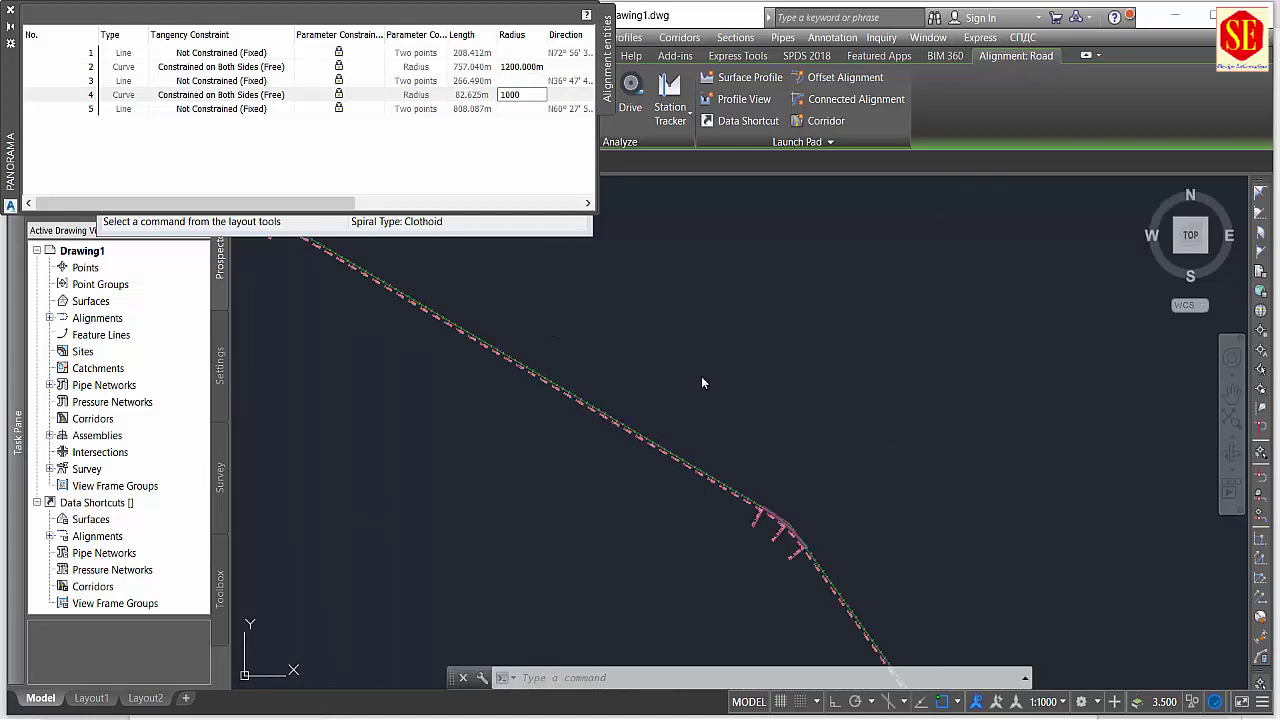
key("Return")
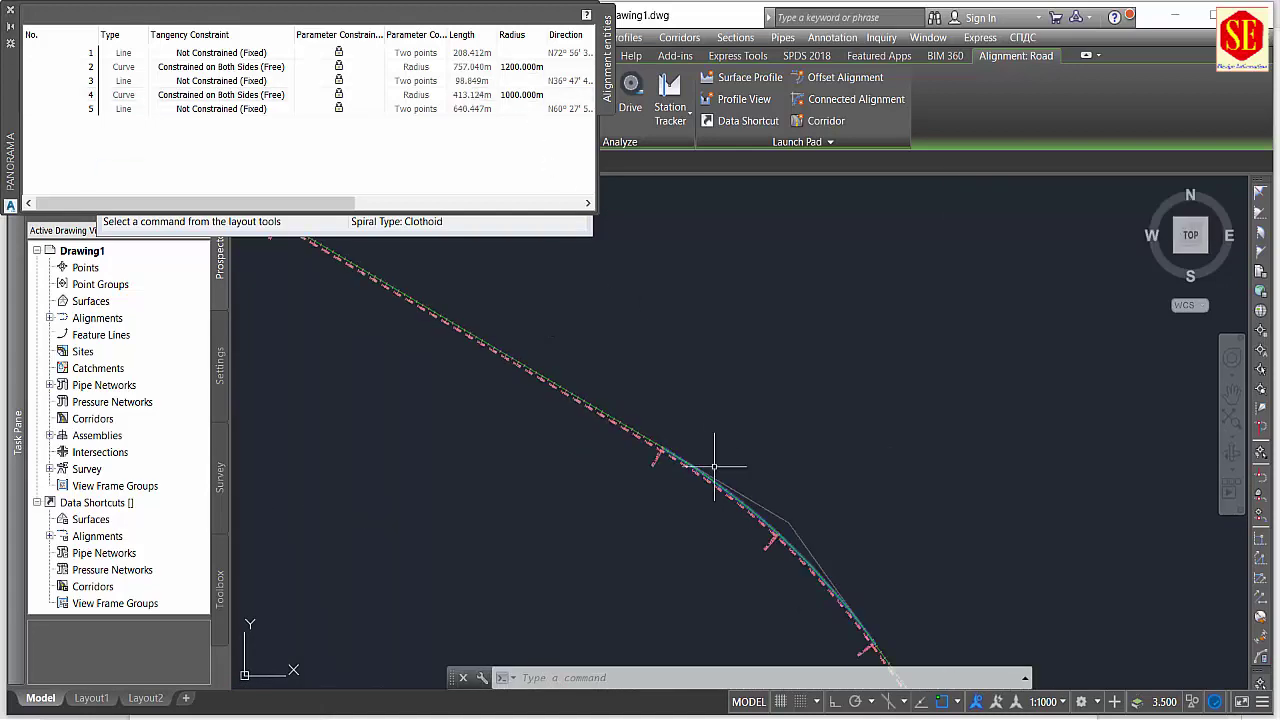
scroll(757, 471, "down", 3)
scroll(766, 505, "up", 4)
scroll(766, 510, "up", 2)
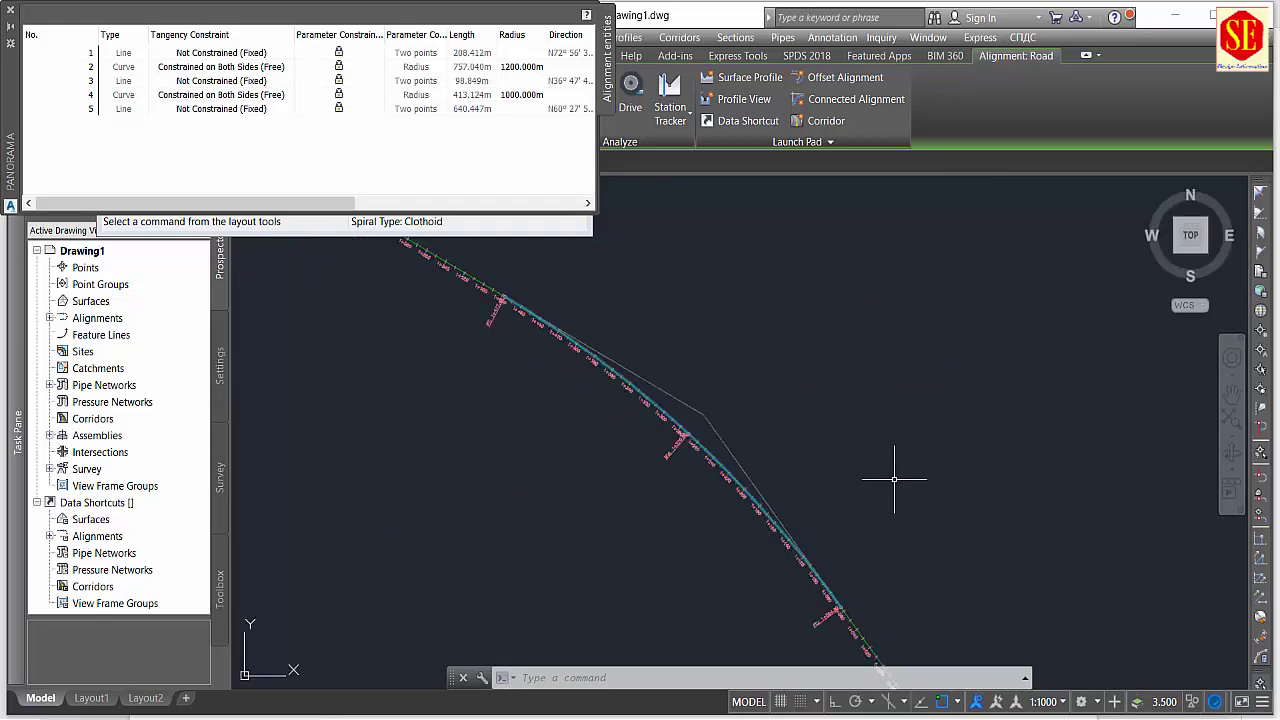
scroll(894, 479, "down", 3)
scroll(897, 466, "down", 2)
key("Escape")
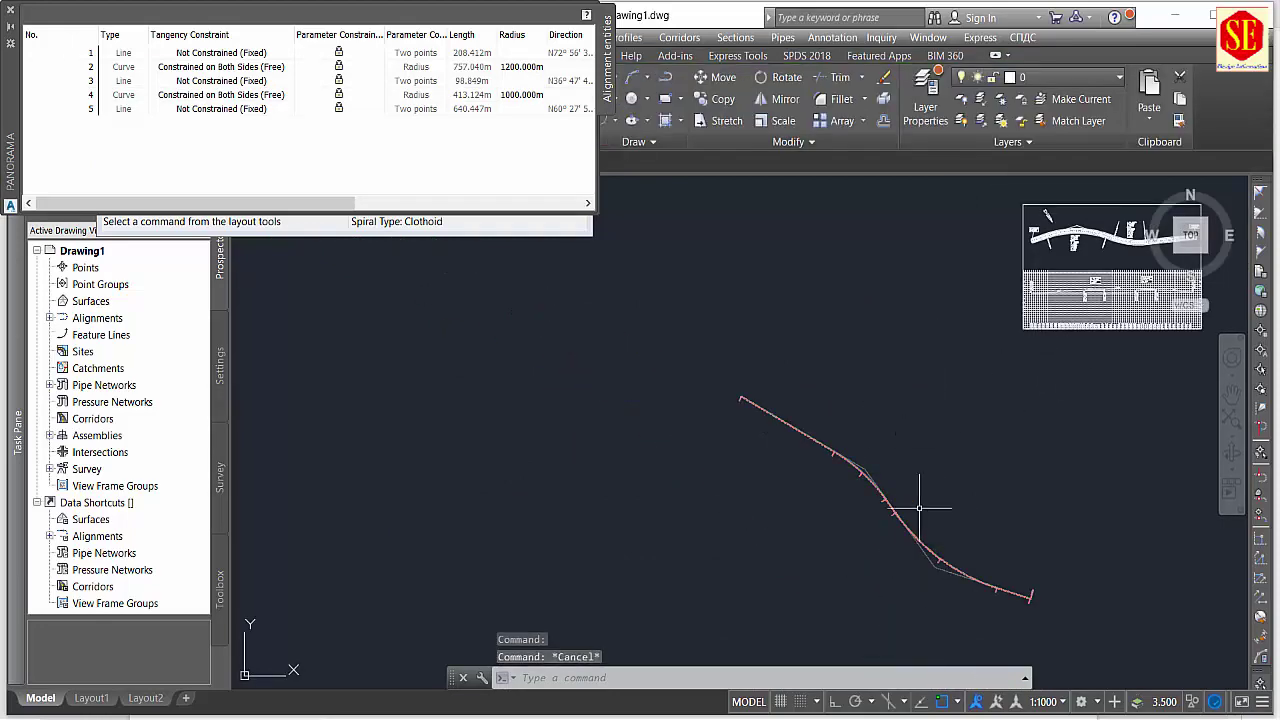
scroll(918, 508, "down", 1)
scroll(1000, 300, "up", 1)
scroll(1000, 285, "up", 5)
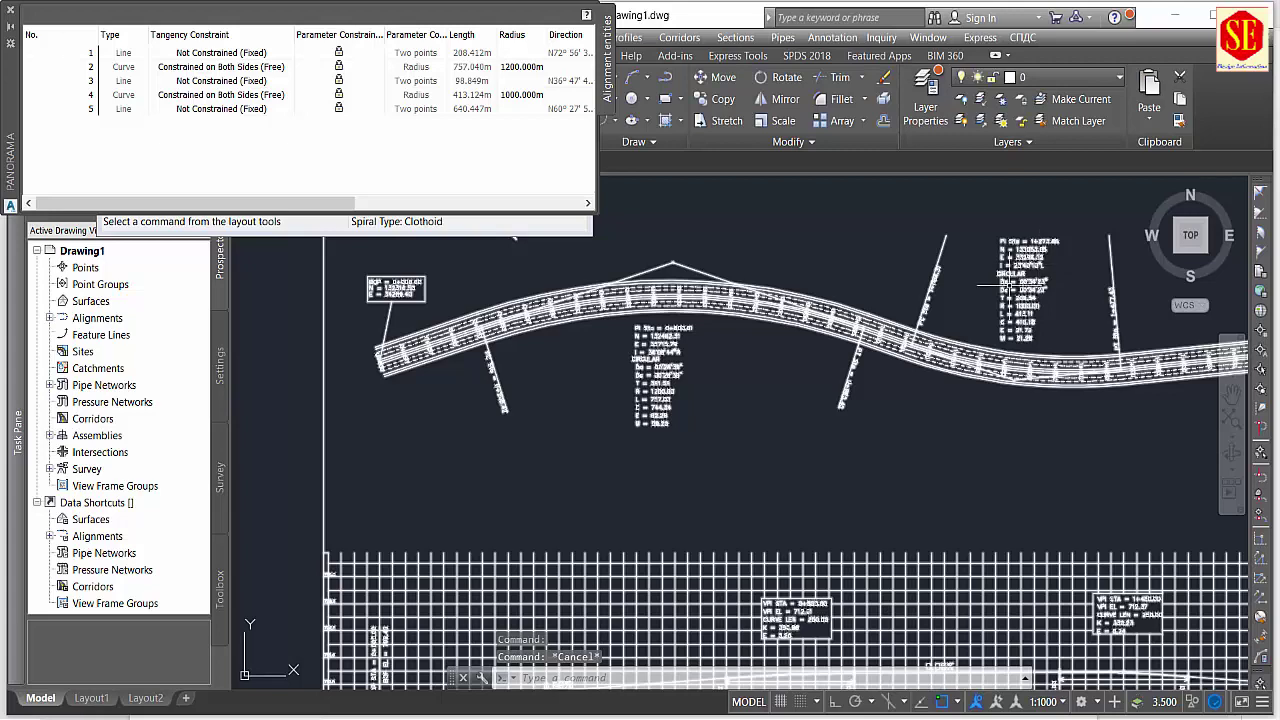
scroll(1000, 285, "down", 1)
scroll(1000, 285, "up", 1)
scroll(748, 316, "down", 3)
middle_click_drag(486, 543, 897, 391)
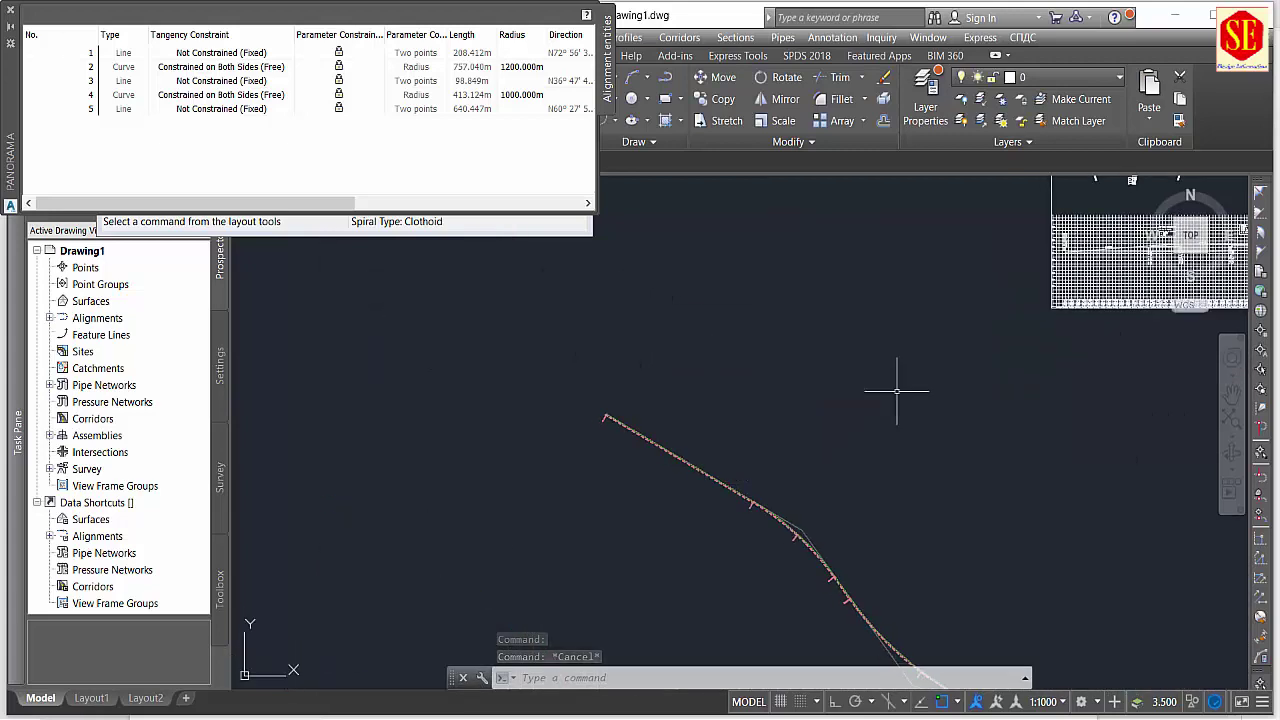
scroll(800, 450, "up", 2)
scroll(654, 486, "up", 2)
scroll(649, 465, "up", 1)
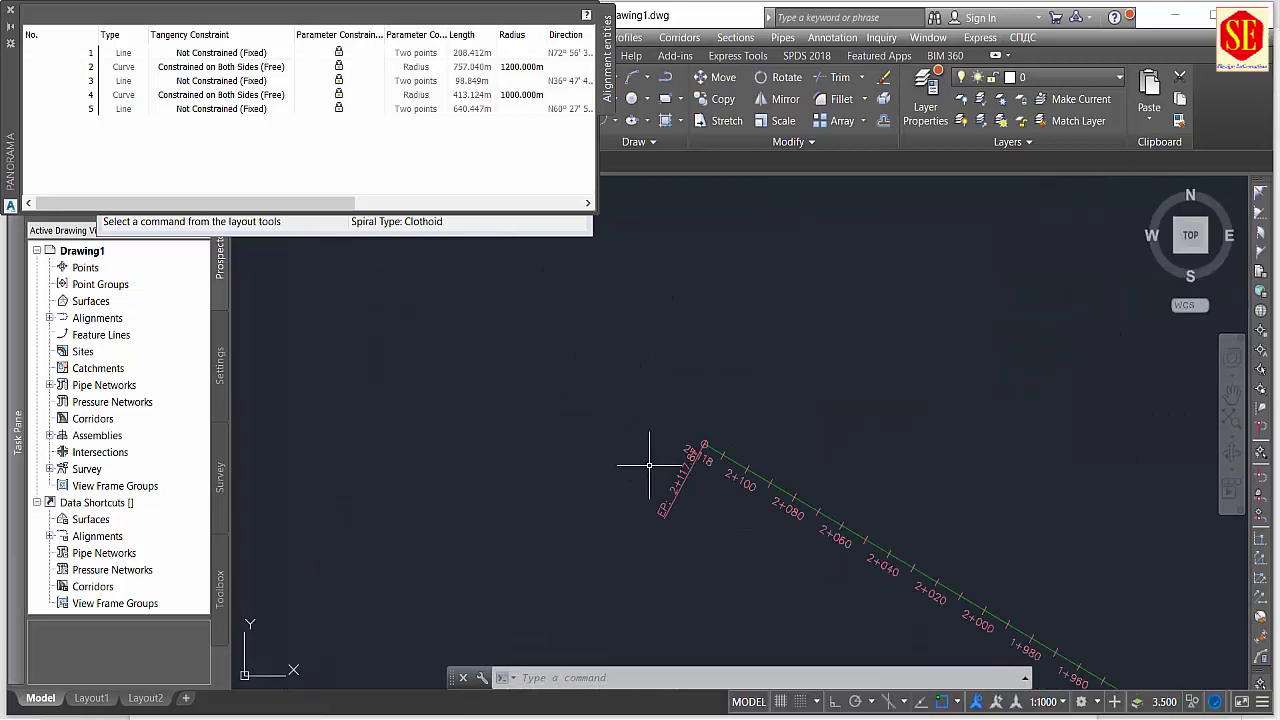
scroll(649, 446, "up", 2)
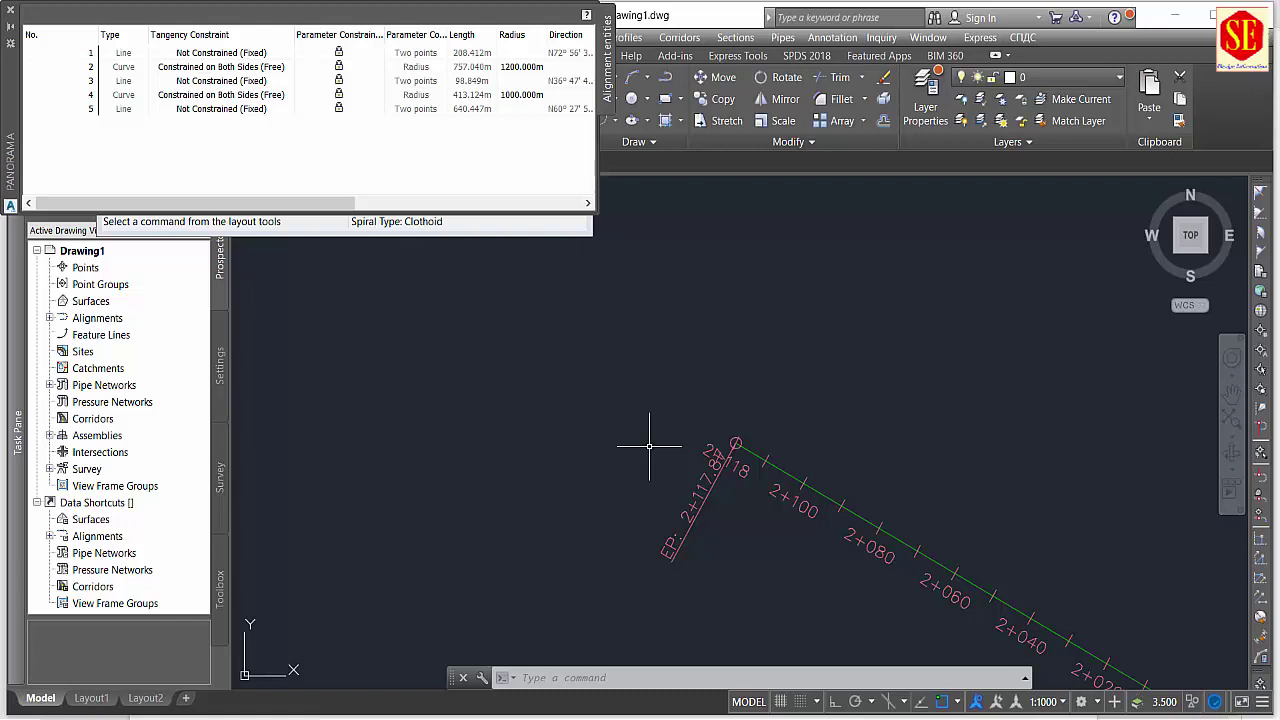
scroll(649, 446, "down", 3)
scroll(714, 423, "down", 2)
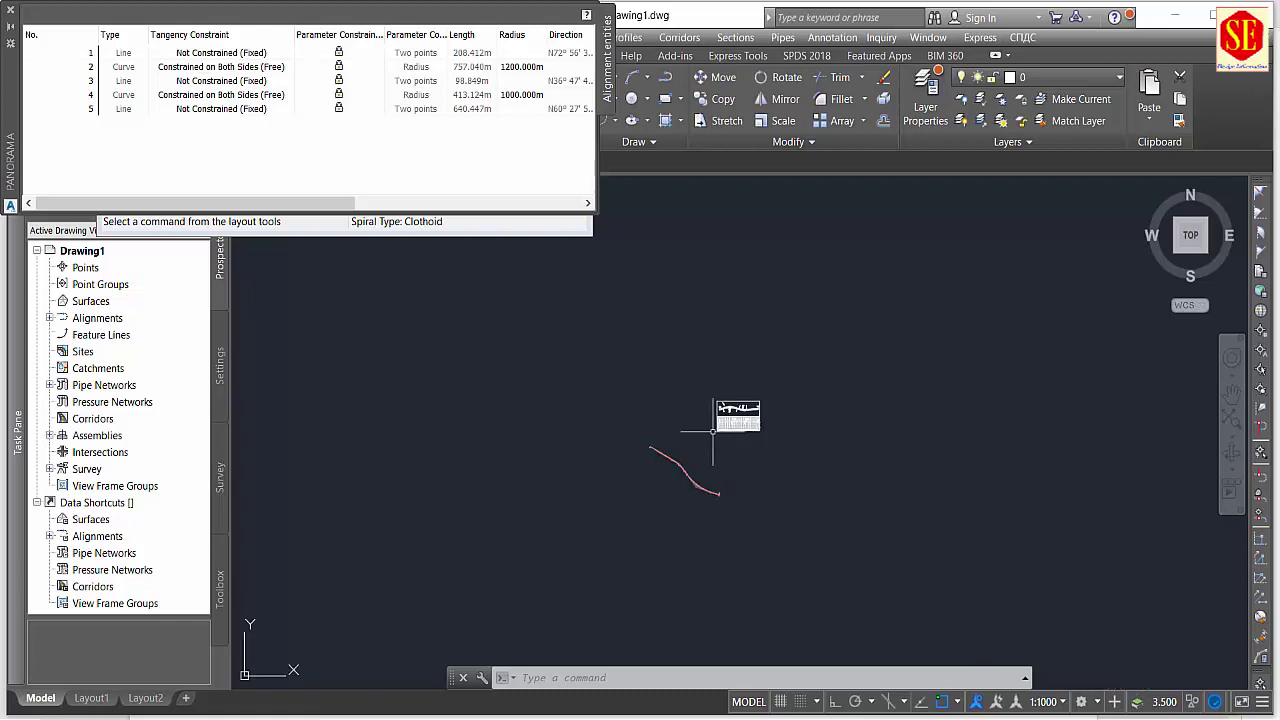
scroll(714, 423, "up", 3)
scroll(747, 425, "up", 2)
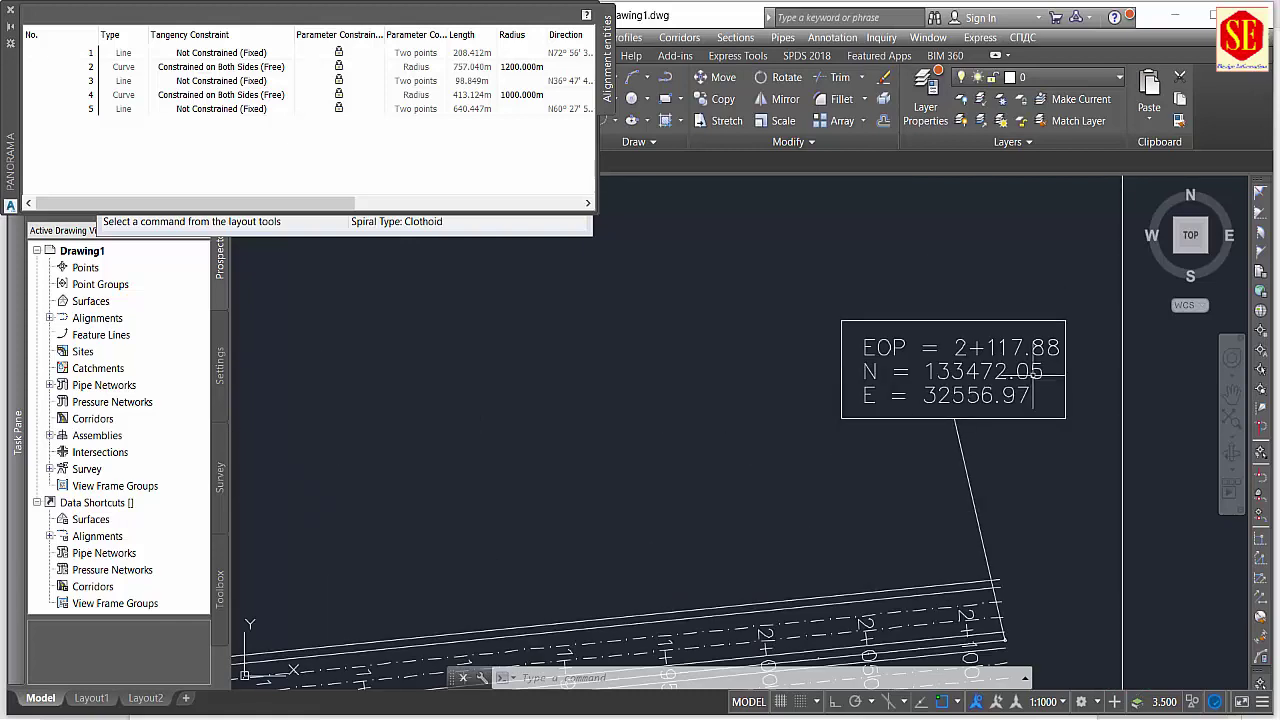
scroll(1033, 372, "up", 2)
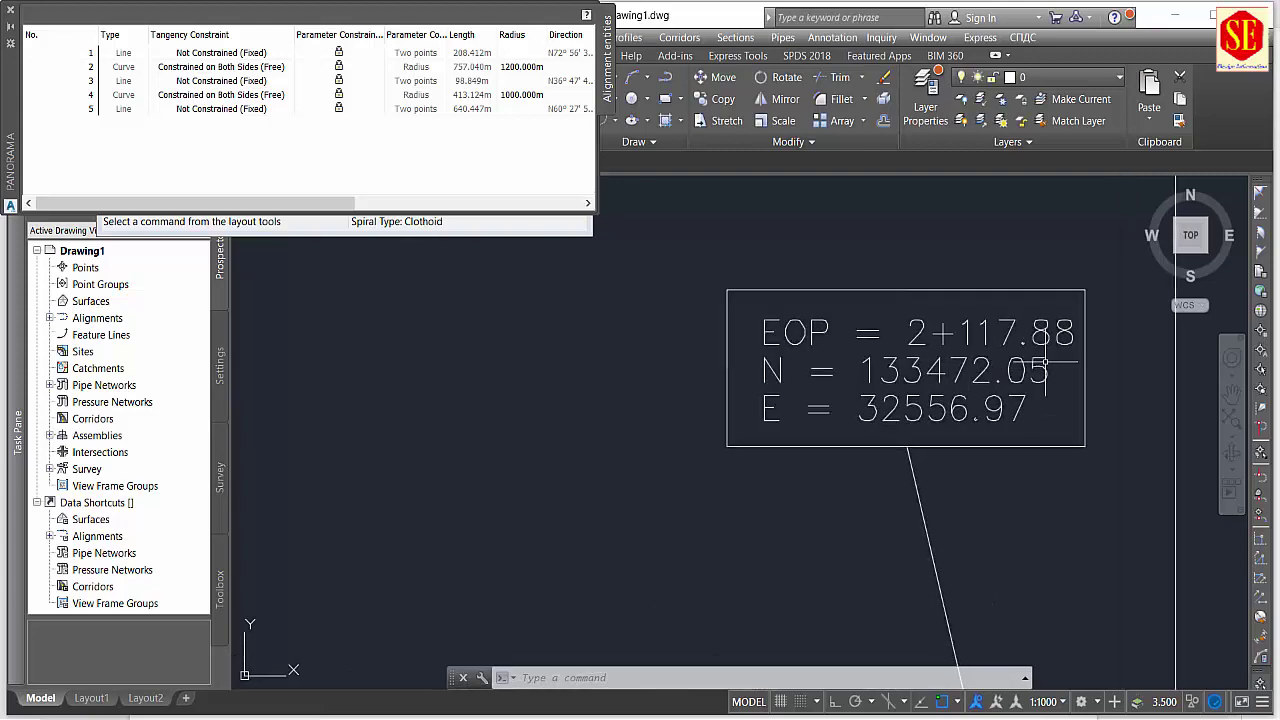
scroll(1037, 356, "down", 5)
scroll(1037, 356, "down", 4)
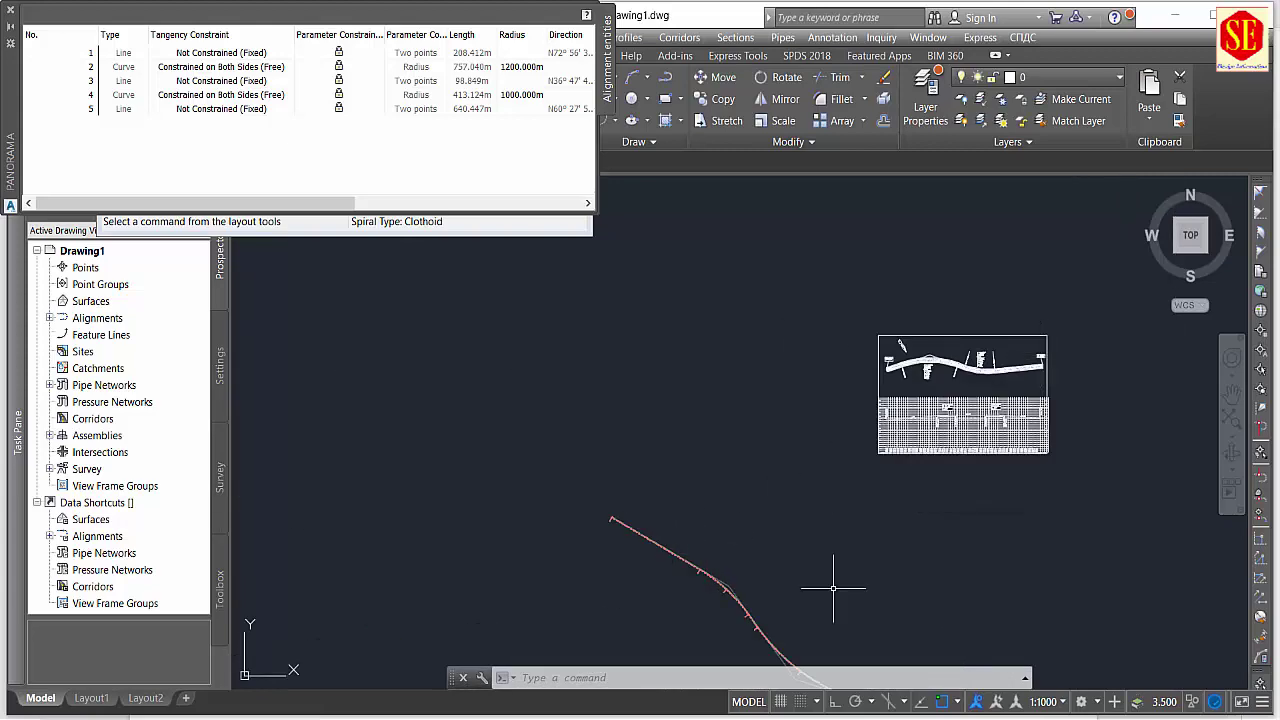
scroll(832, 588, "up", 2)
scroll(810, 485, "up", 2)
scroll(800, 540, "down", 1)
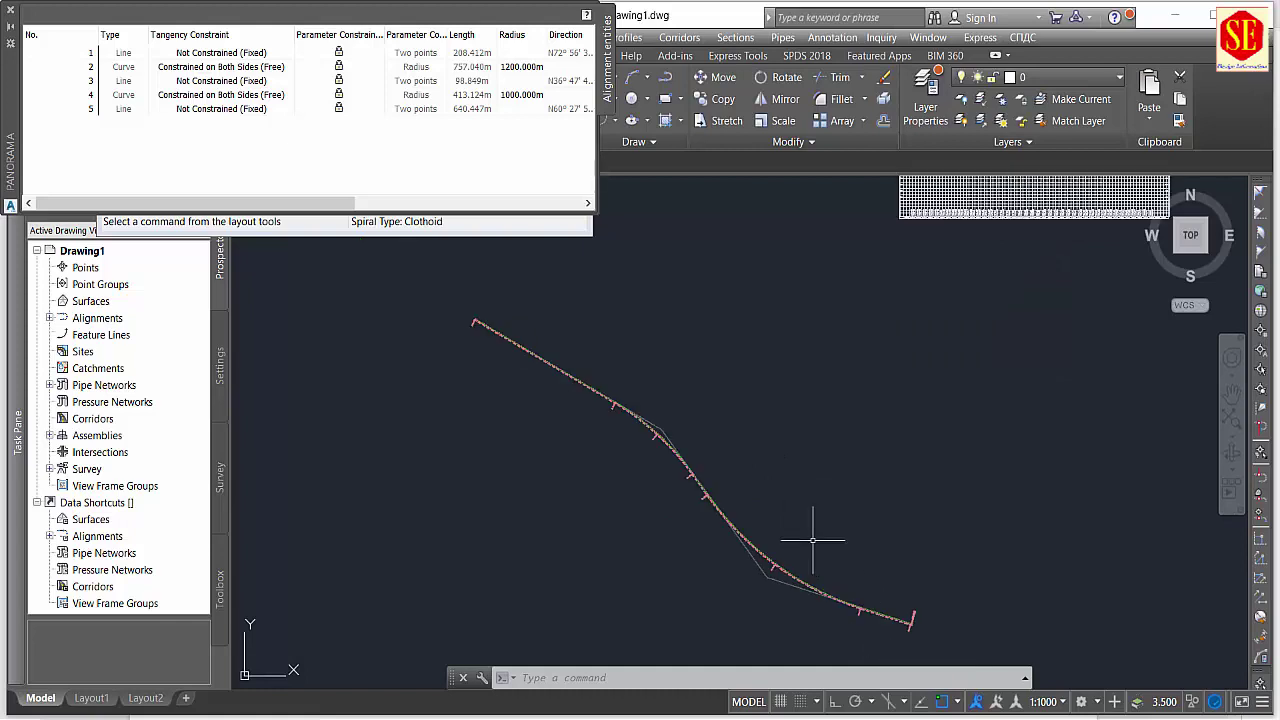
Close the Panorama and Alignment Layout Tools, then look over the plan and profile view.
left_click(9, 20)
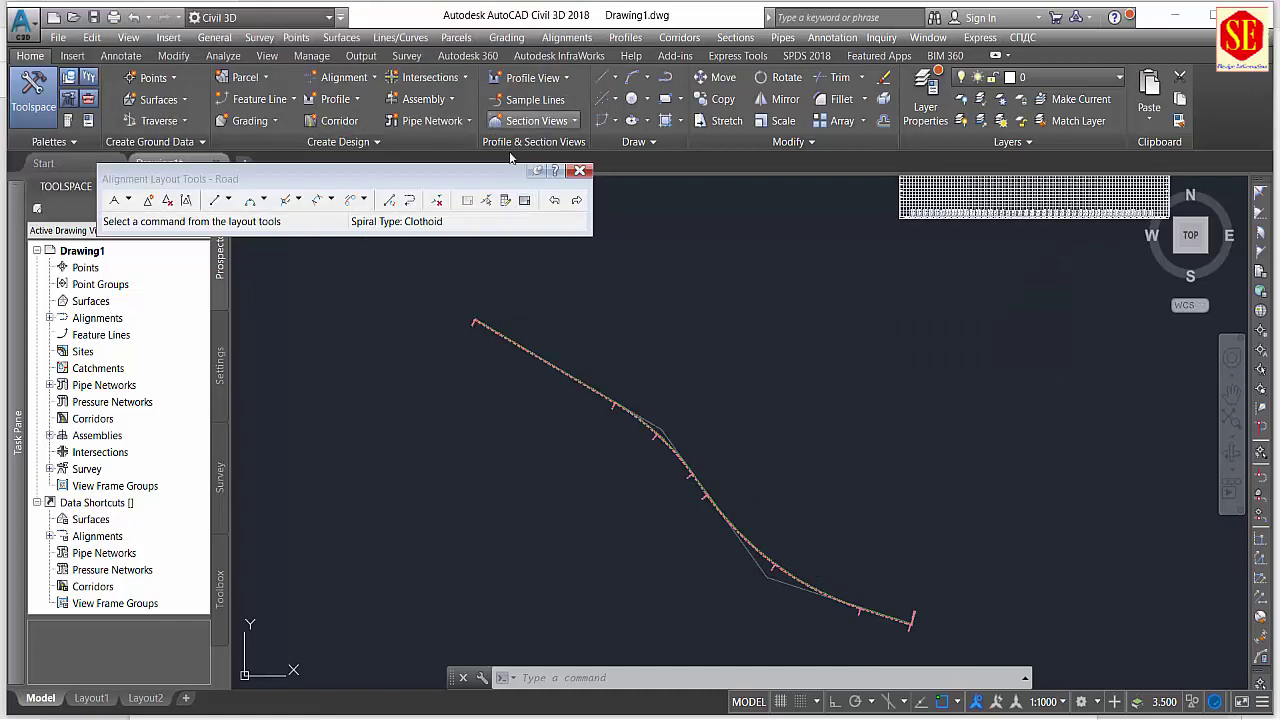
left_click(587, 176)
scroll(750, 346, "down", 2)
scroll(832, 360, "down", 2)
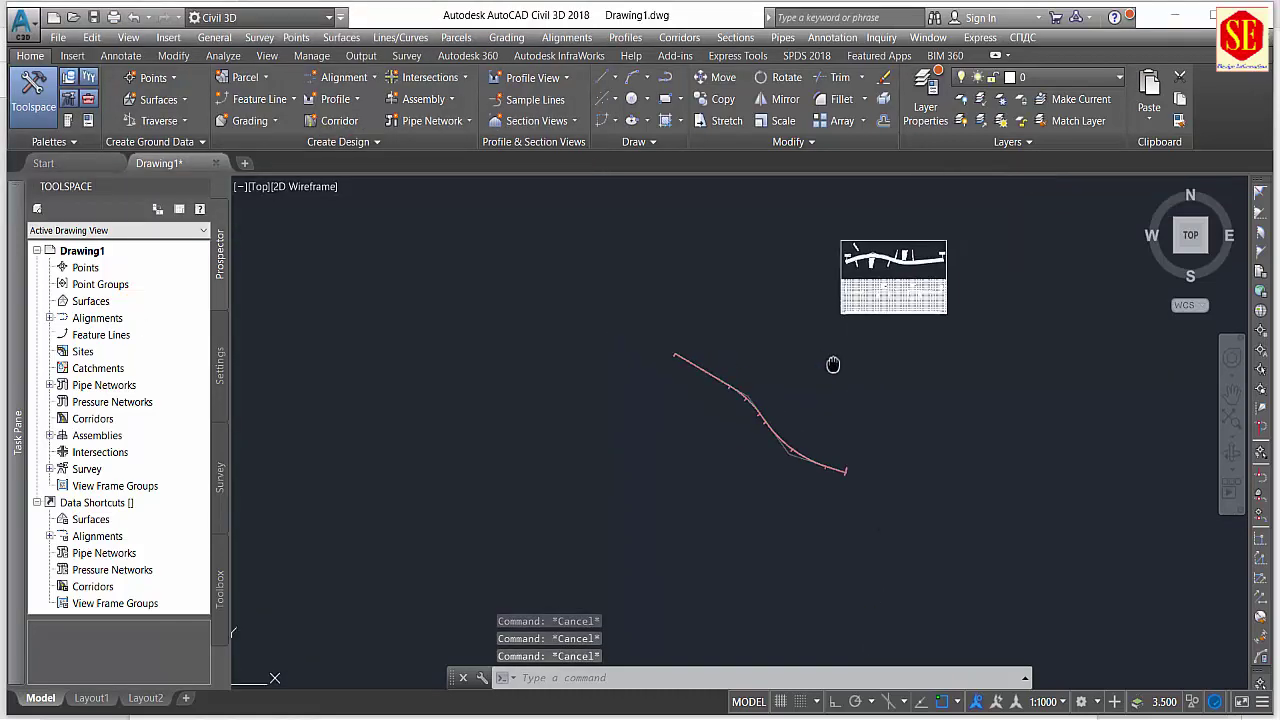
scroll(860, 311, "up", 5)
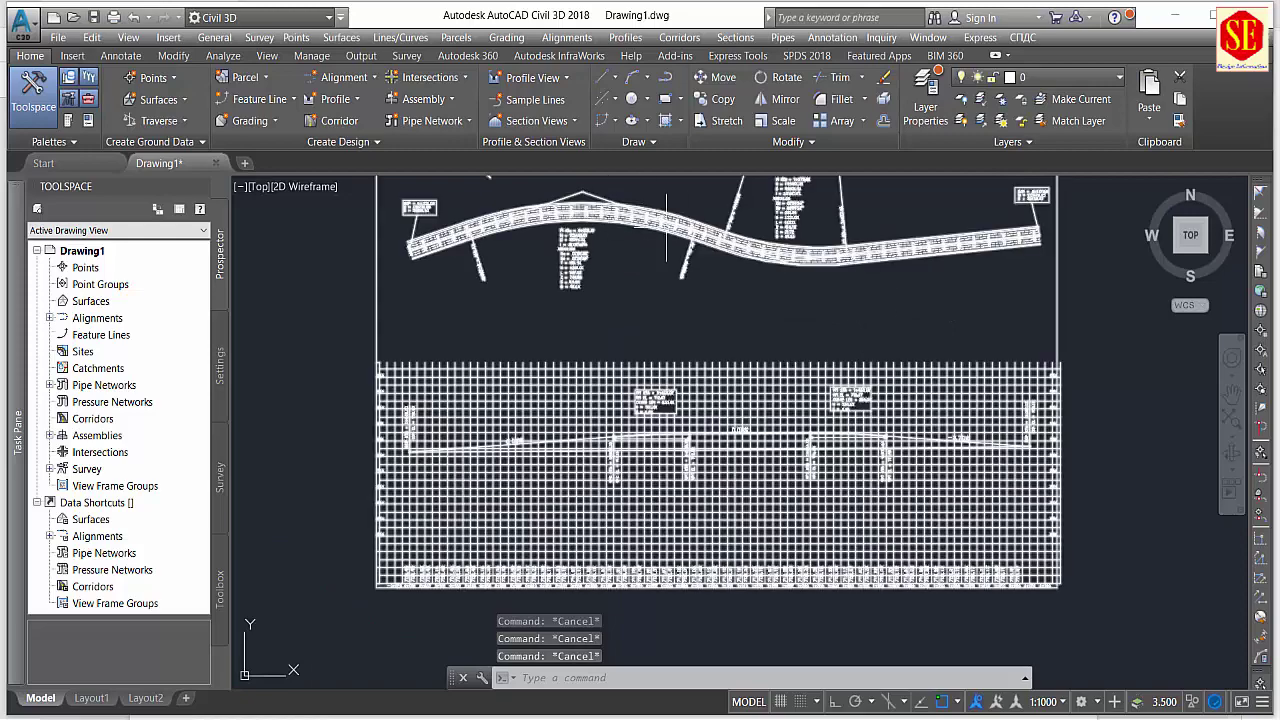
scroll(576, 316, "down", 2)
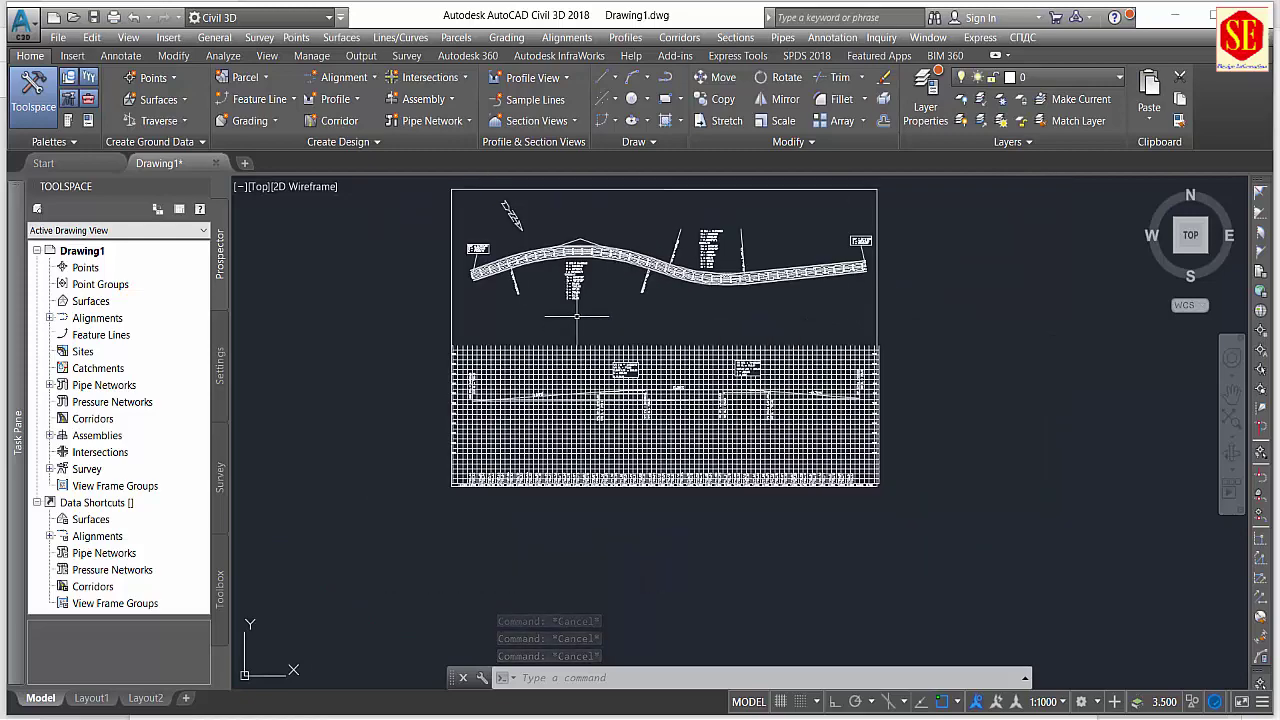
scroll(537, 435, "up", 4)
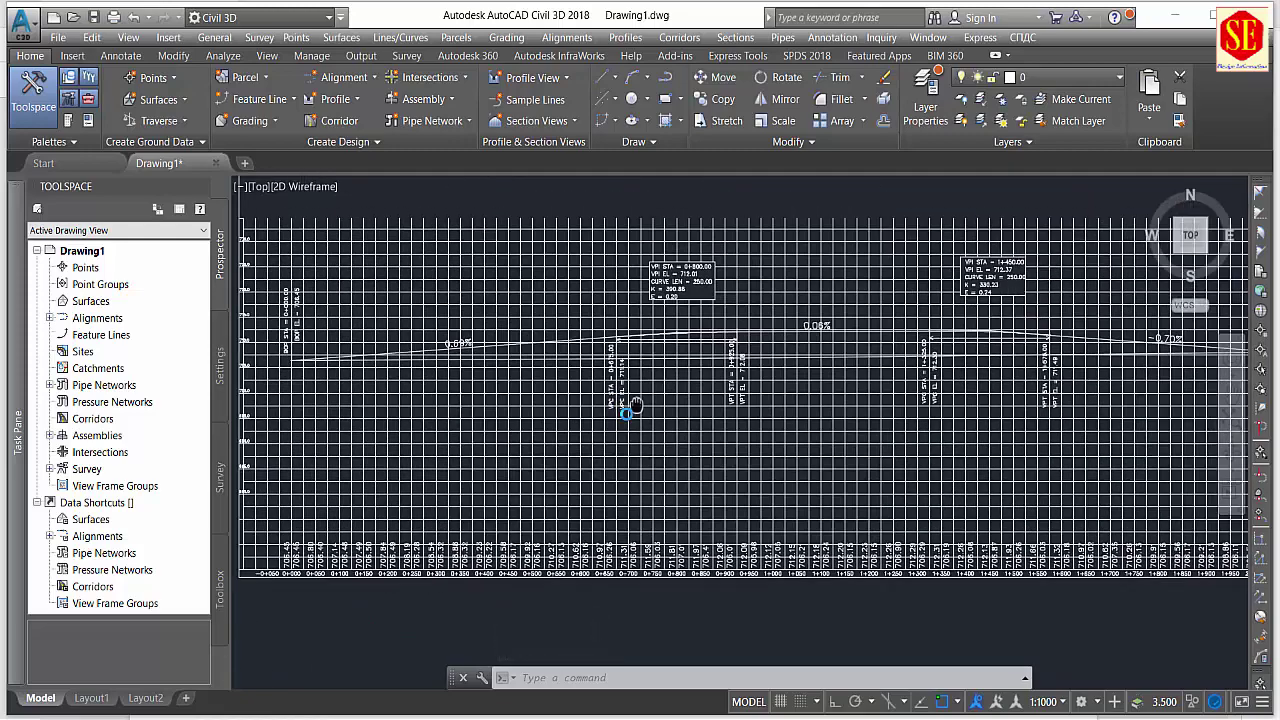
middle_click_drag(664, 366, 623, 400)
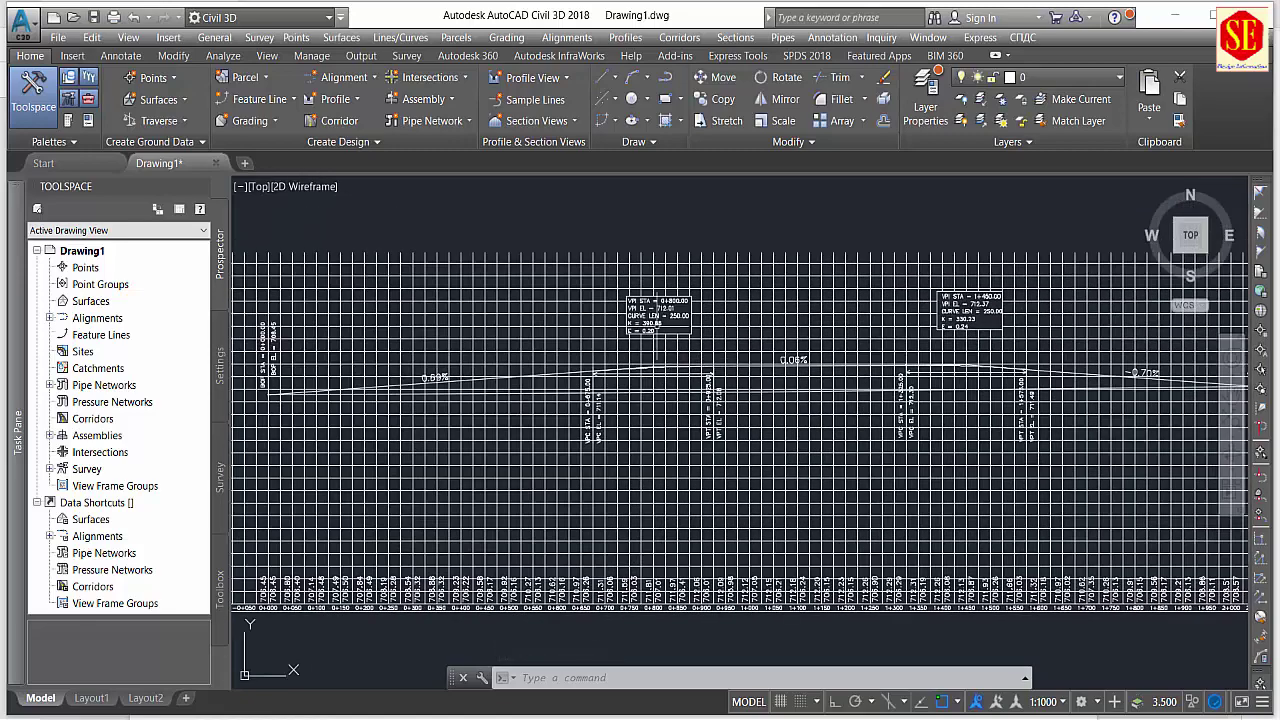
scroll(721, 425, "up", 4)
scroll(721, 425, "down", 1)
scroll(721, 425, "down", 2)
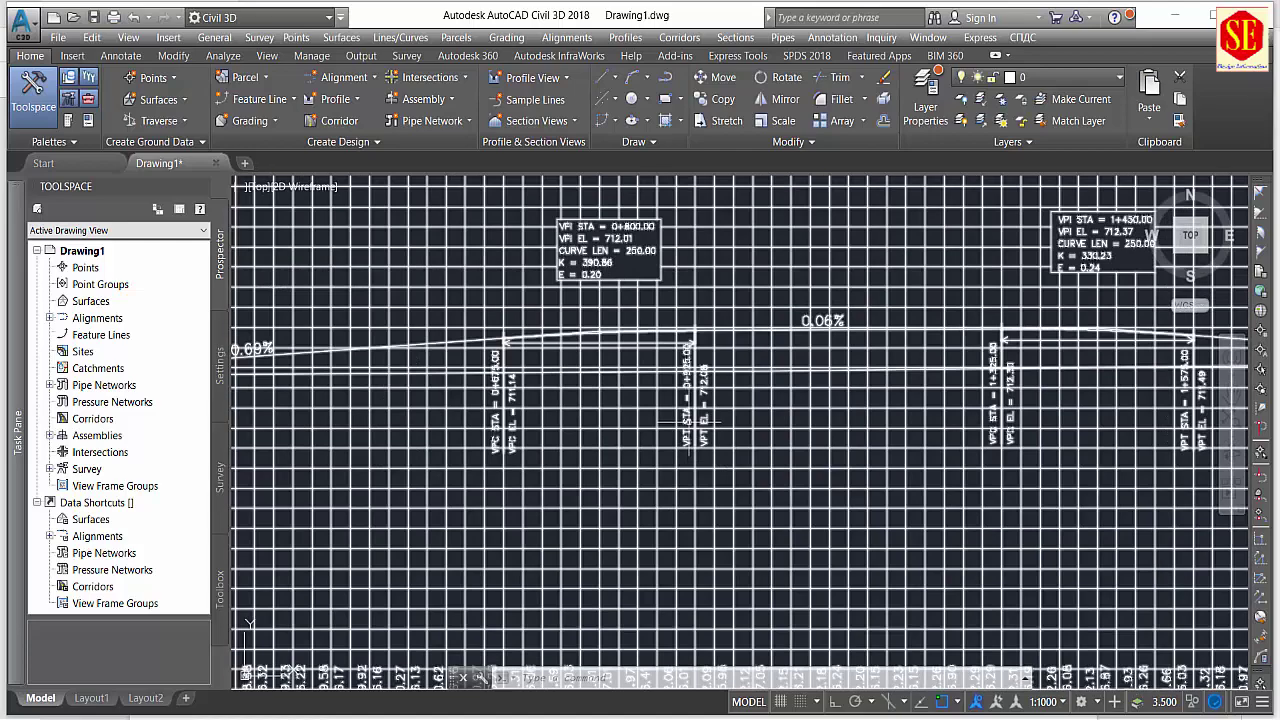
scroll(825, 318, "down", 3)
key("Escape")
key("Escape")
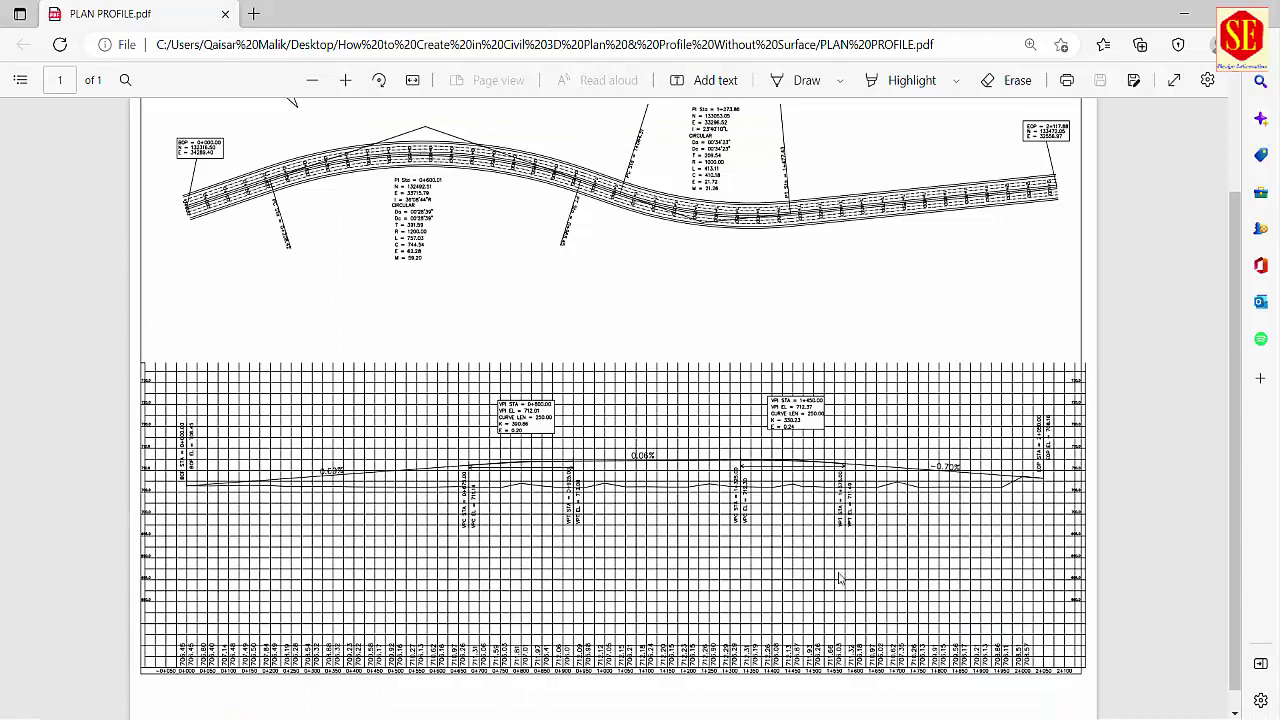
Zoom into the PDF's profile grid, then switch to the NSI DATA Civil 3d workbook.
scroll(82, 593, "up", 2, "ctrl")
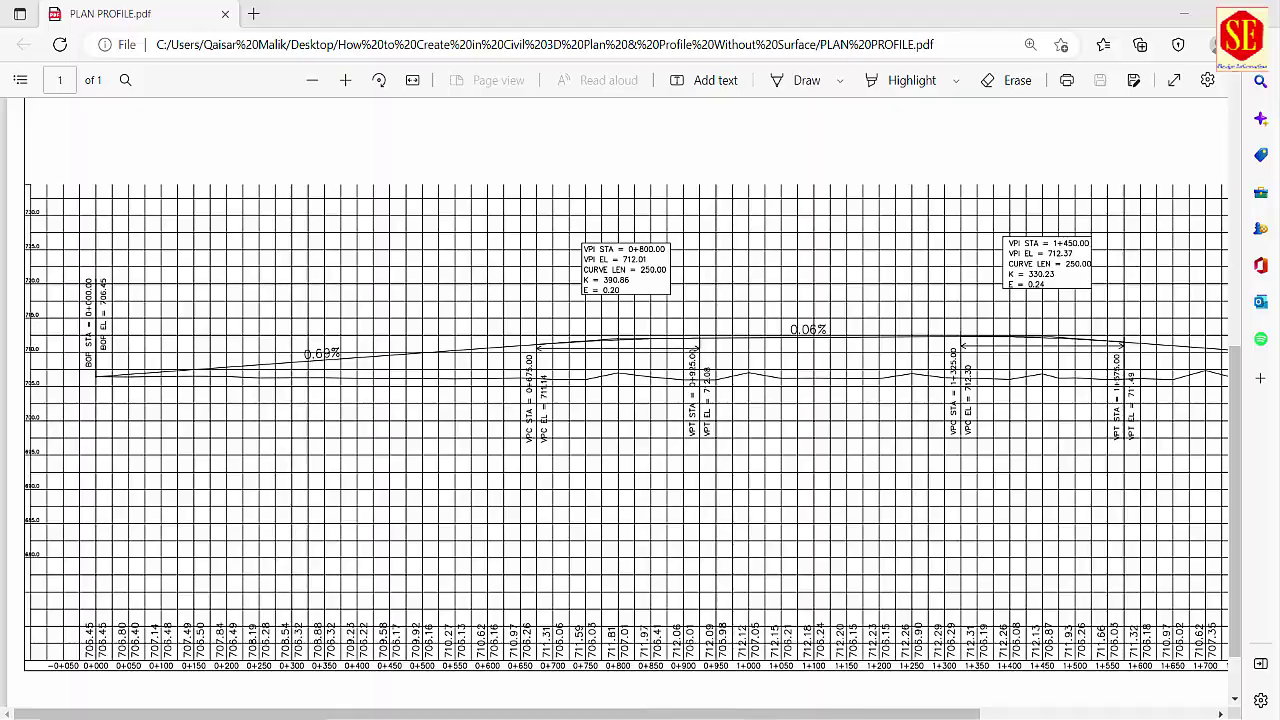
key("alt+Tab")
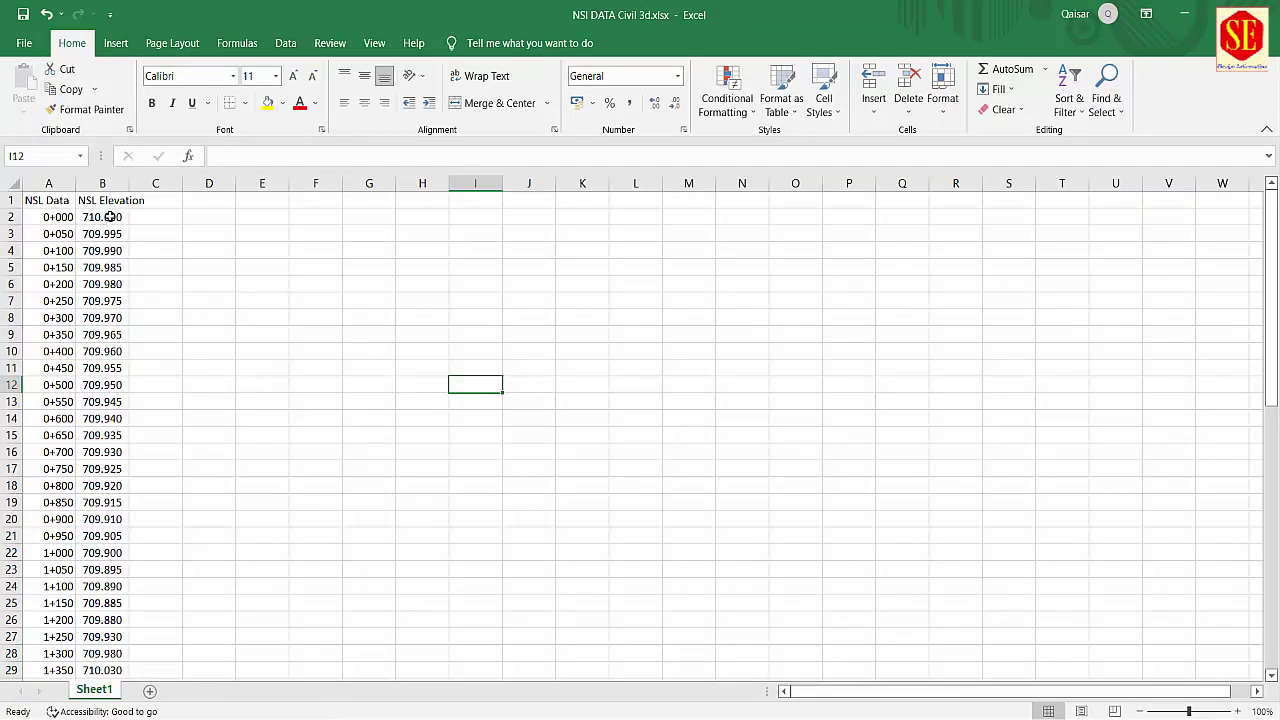
Inspect how the station values 0+000 and 0+050 are stored in column A.
left_click(110, 217)
left_click(62, 217)
left_click(48, 233)
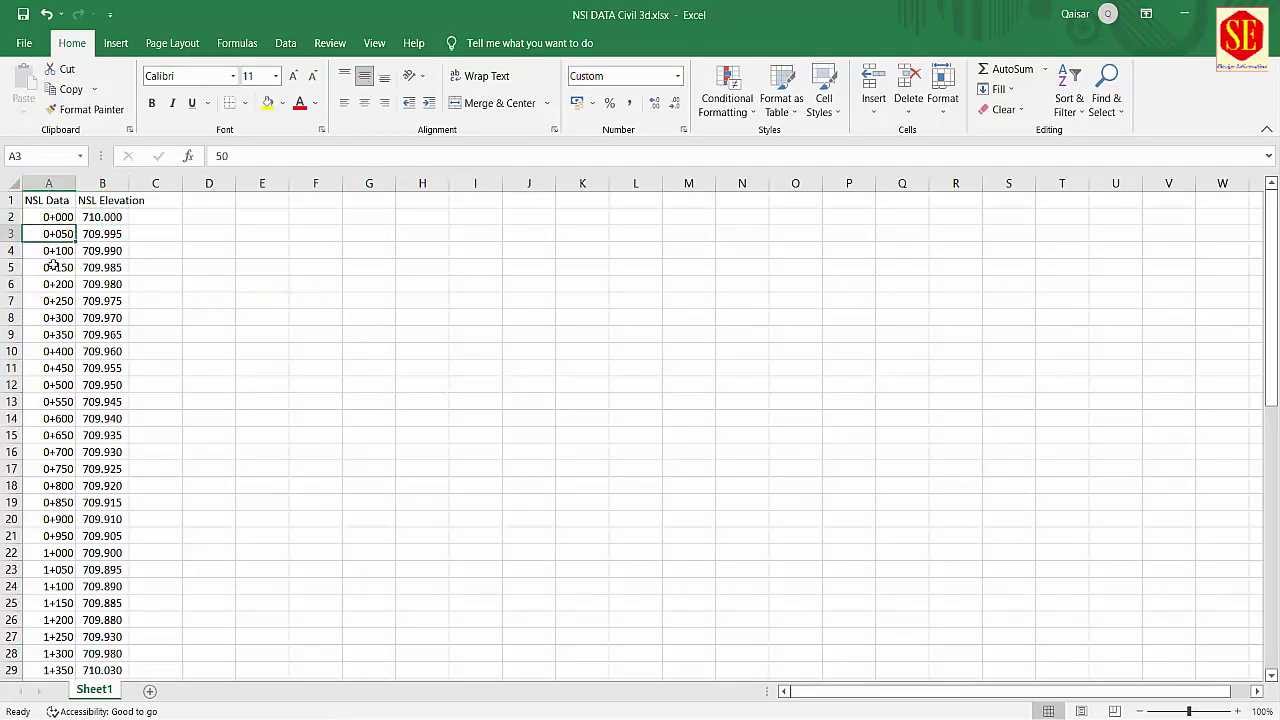
Insert a new row 2 with headers RD in A2 and NSL Elevation in B2.
left_click(9, 217)
right_click(9, 217)
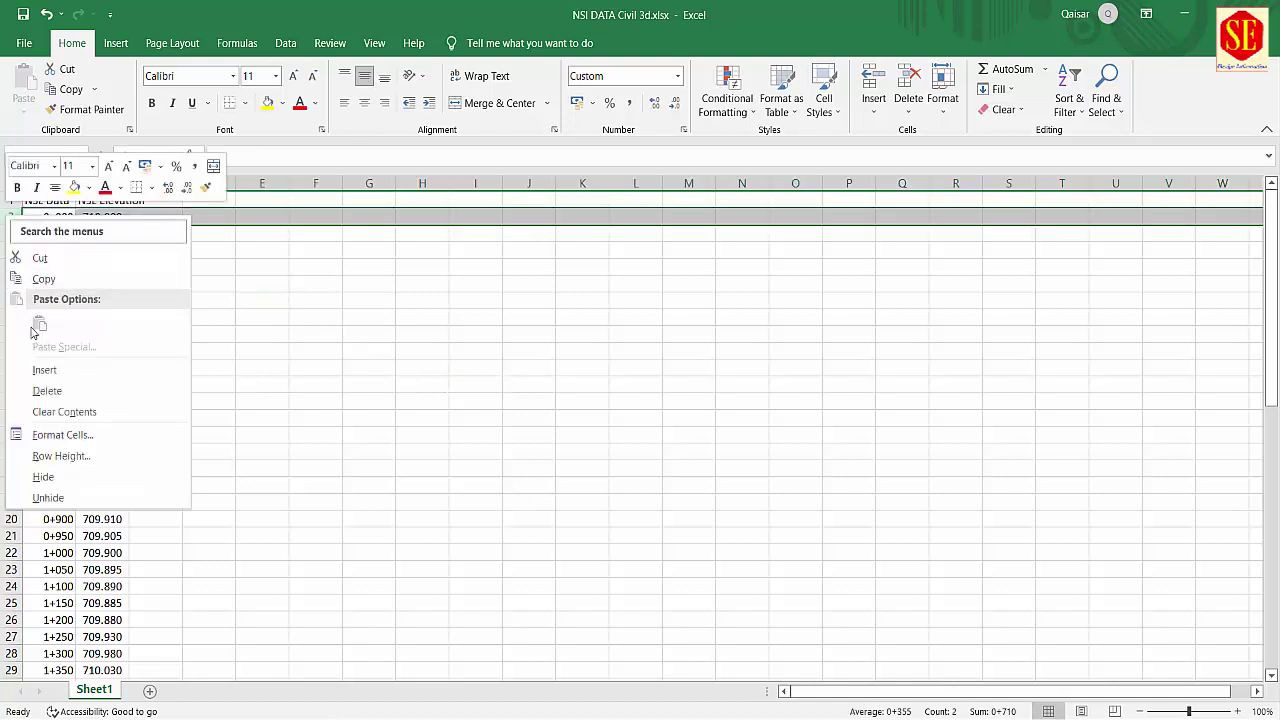
left_click(40, 362)
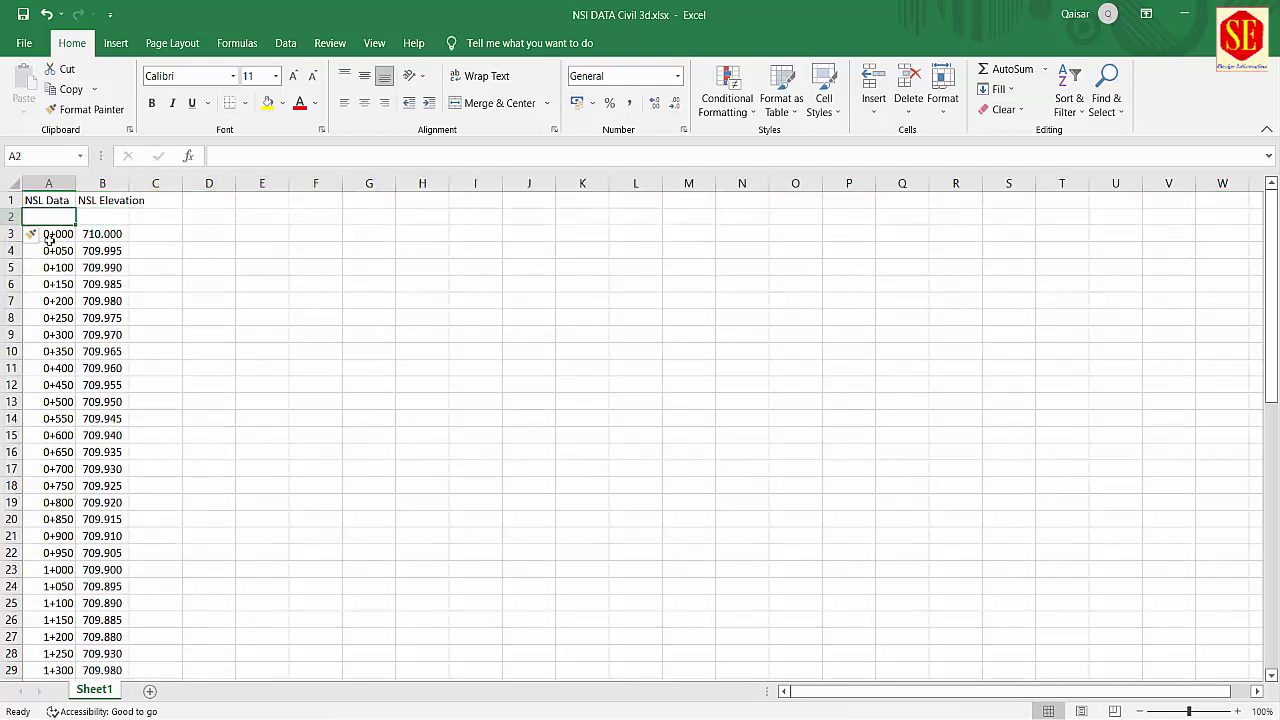
type("RD")
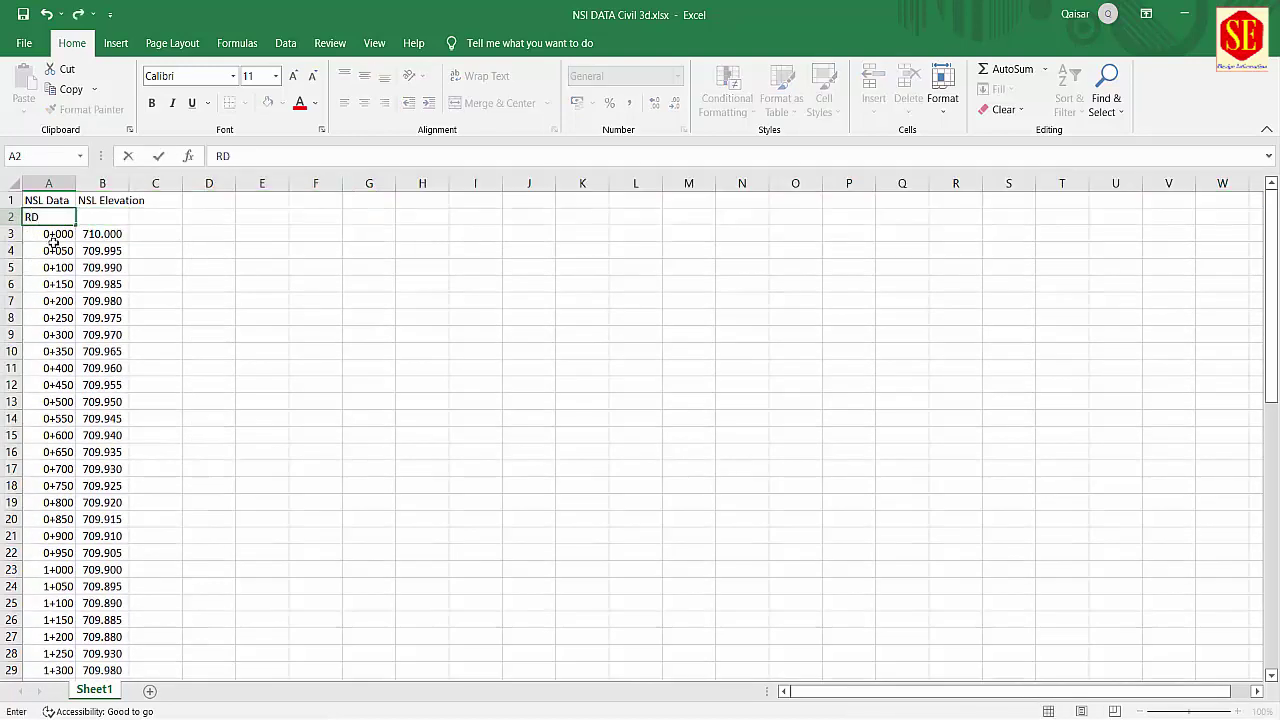
left_click(97, 218)
type("NSL Elevation")
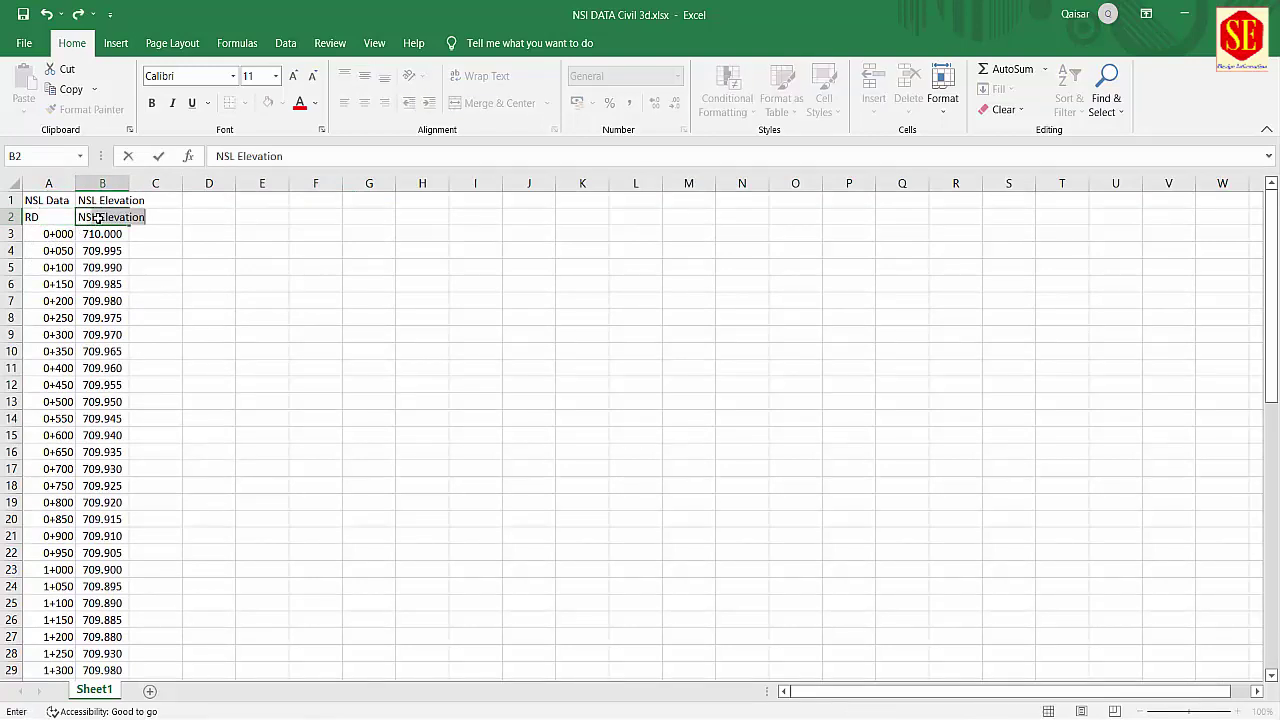
left_click(197, 331)
Check the new B2 header and inspect the elevation formulas in column B.
left_click(112, 222)
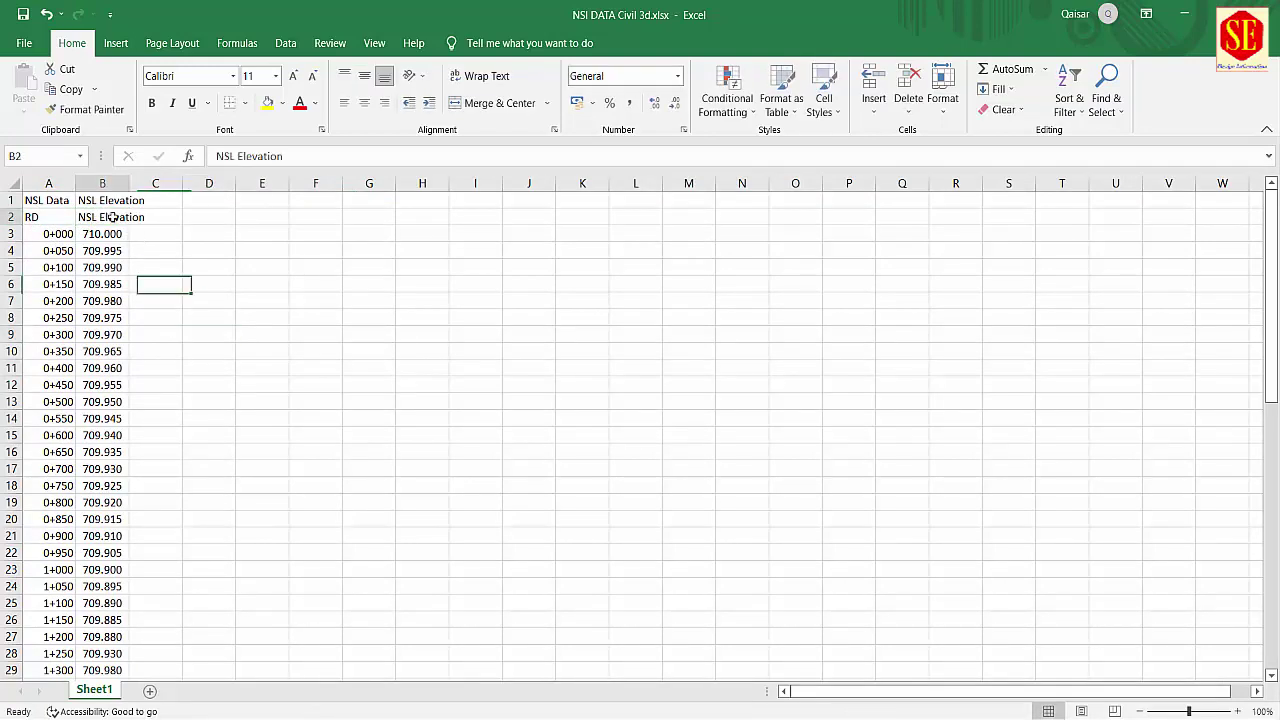
left_click(102, 238)
left_click(102, 317)
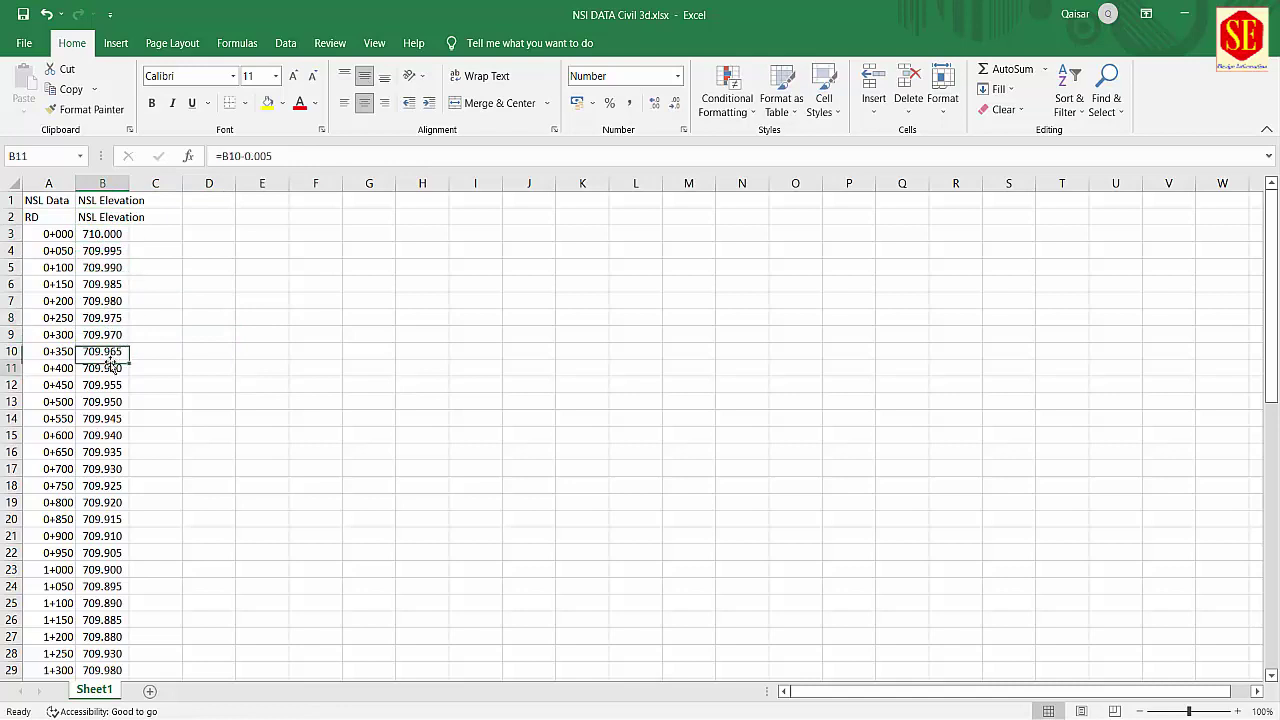
key("Down")
key("Down")
key("Down")
scroll(60, 460, "down", 8)
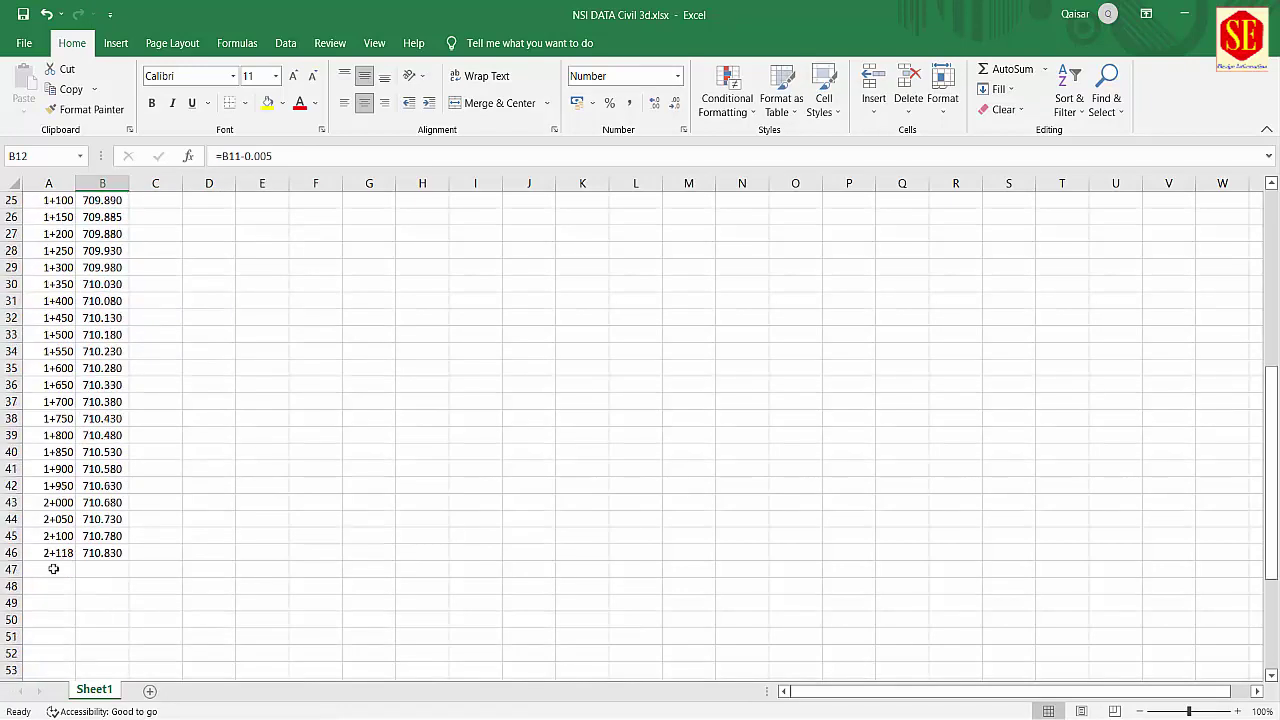
Widen column A and check the last station's actual value, 2117.87.
left_click(44, 556)
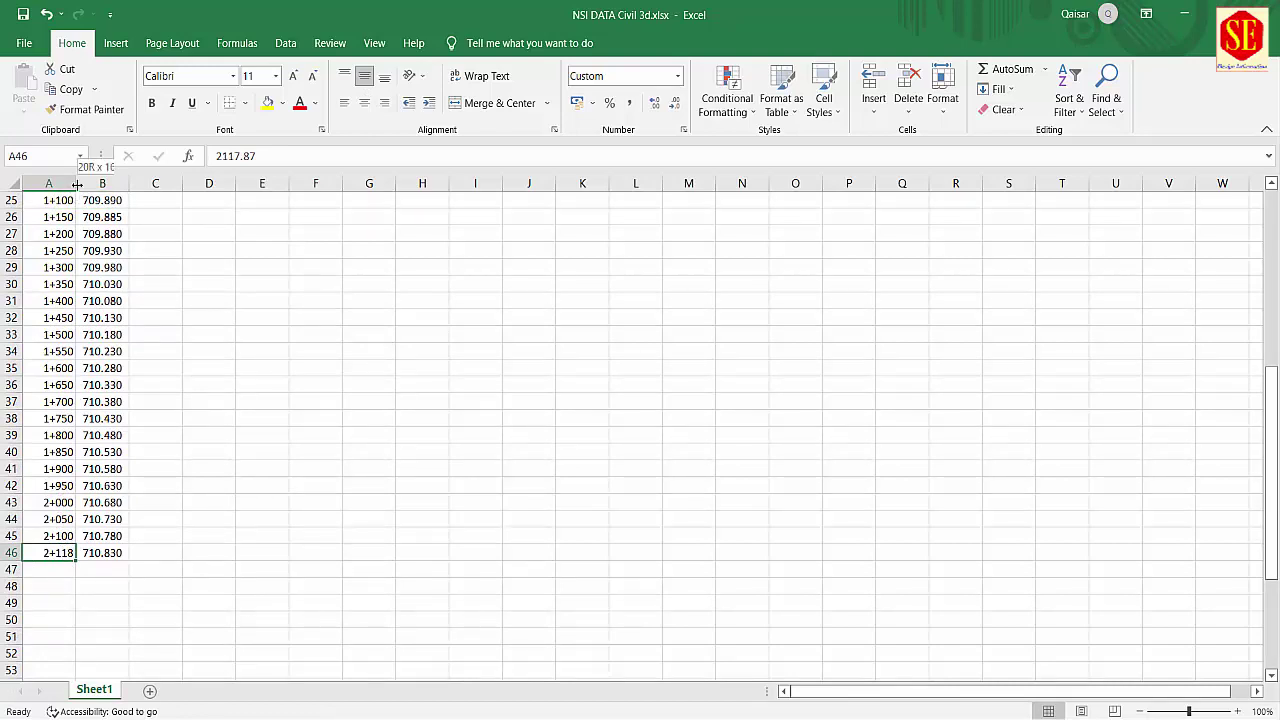
left_click_drag(76, 183, 90, 183)
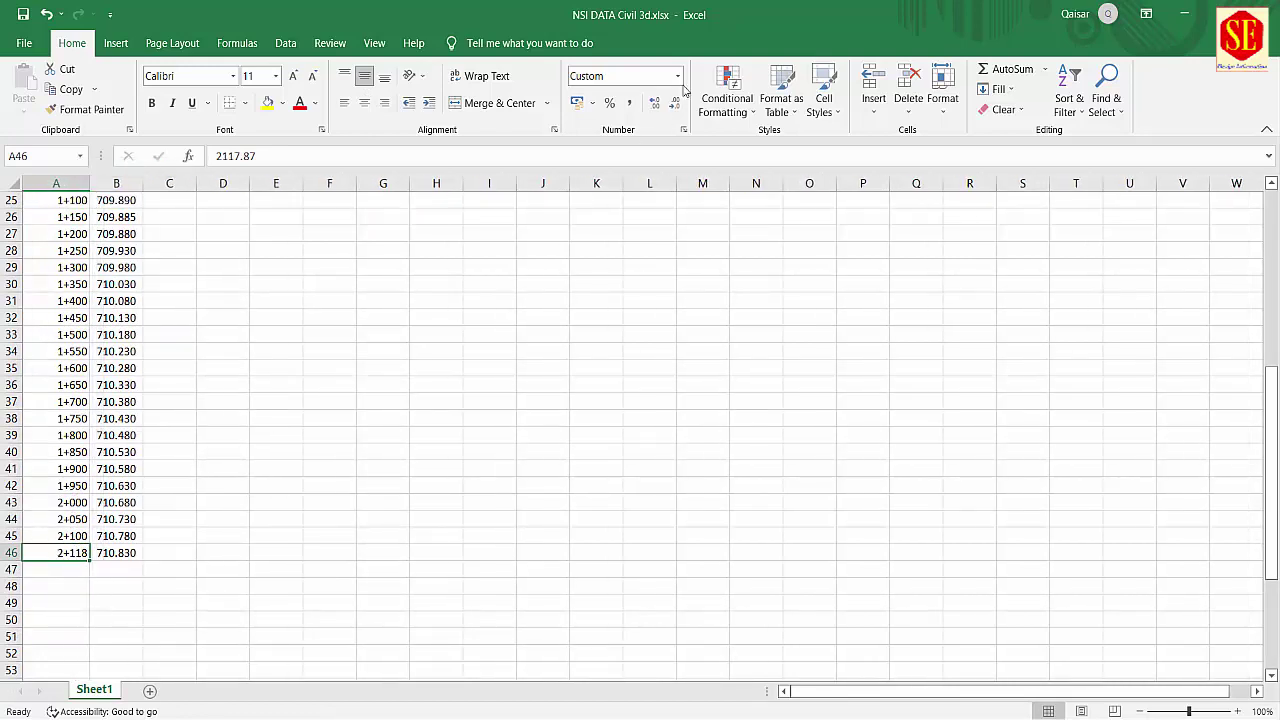
left_click(655, 104)
Copy station 2+100's format onto the last station 2+118 with Format Painter.
left_click(49, 566)
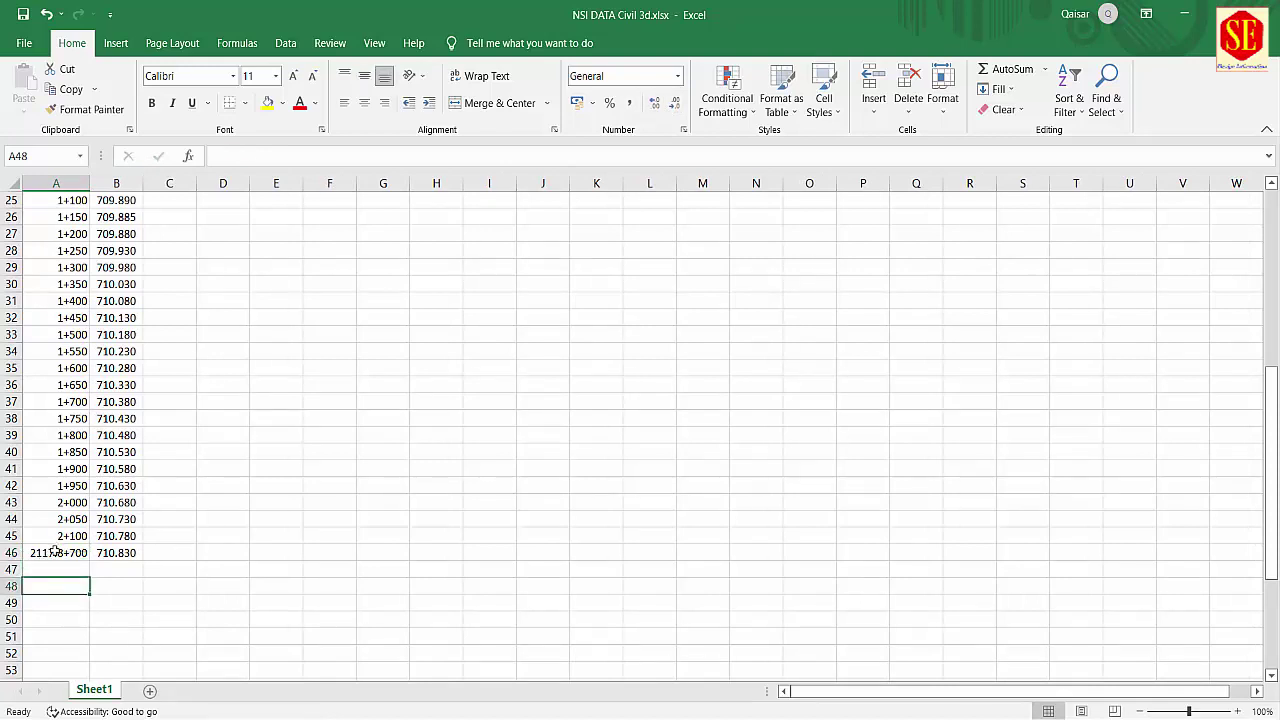
left_click(55, 552)
left_click(60, 536)
left_click(88, 110)
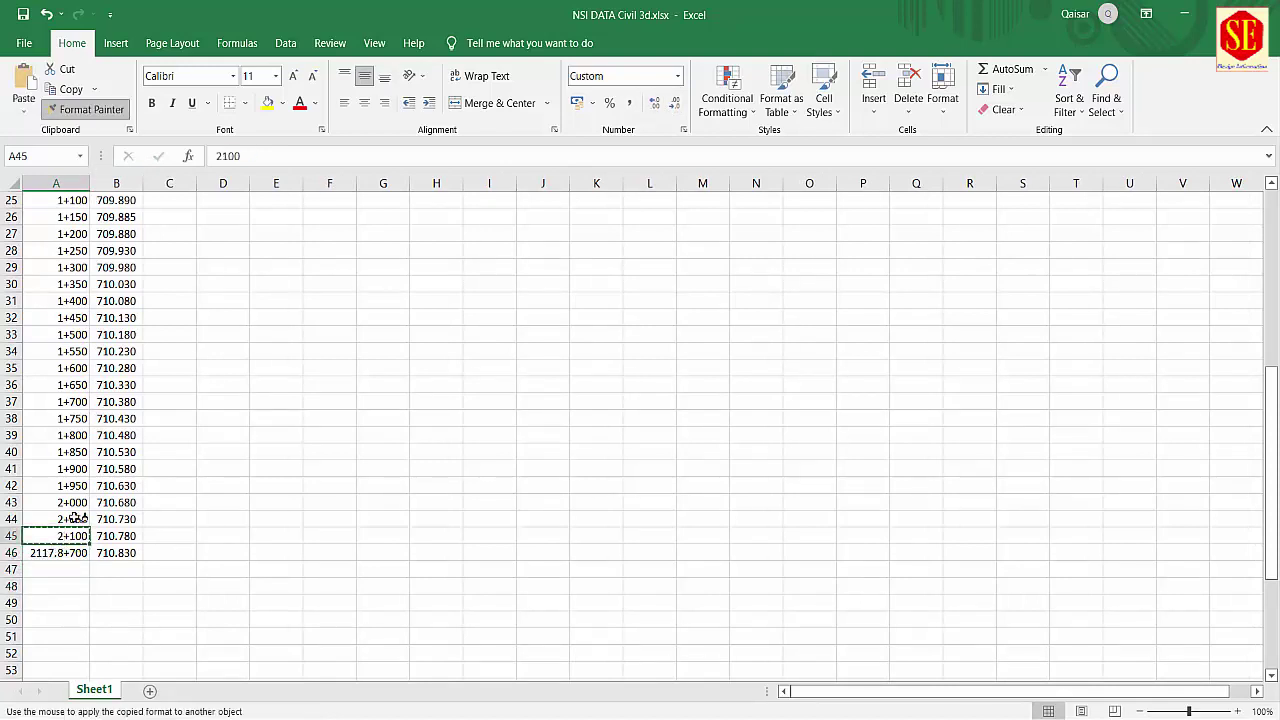
left_click(70, 552)
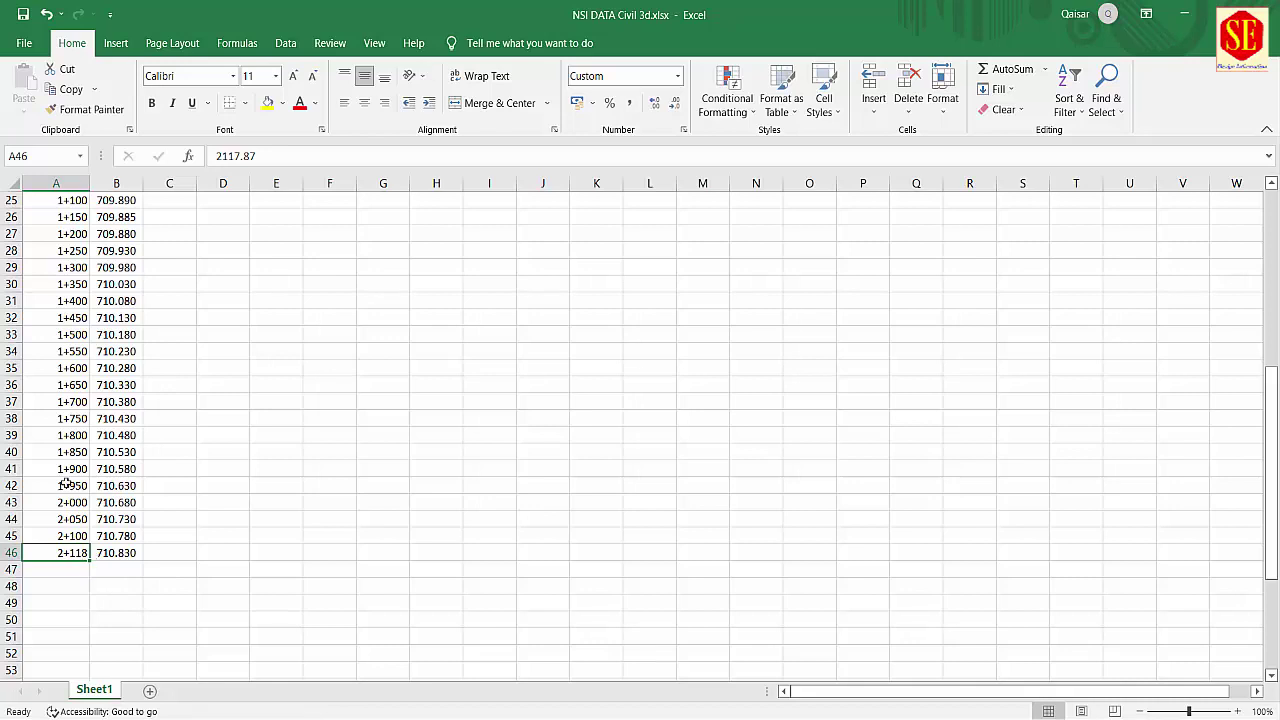
scroll(80, 576, "up", 1)
scroll(114, 386, "up", 4)
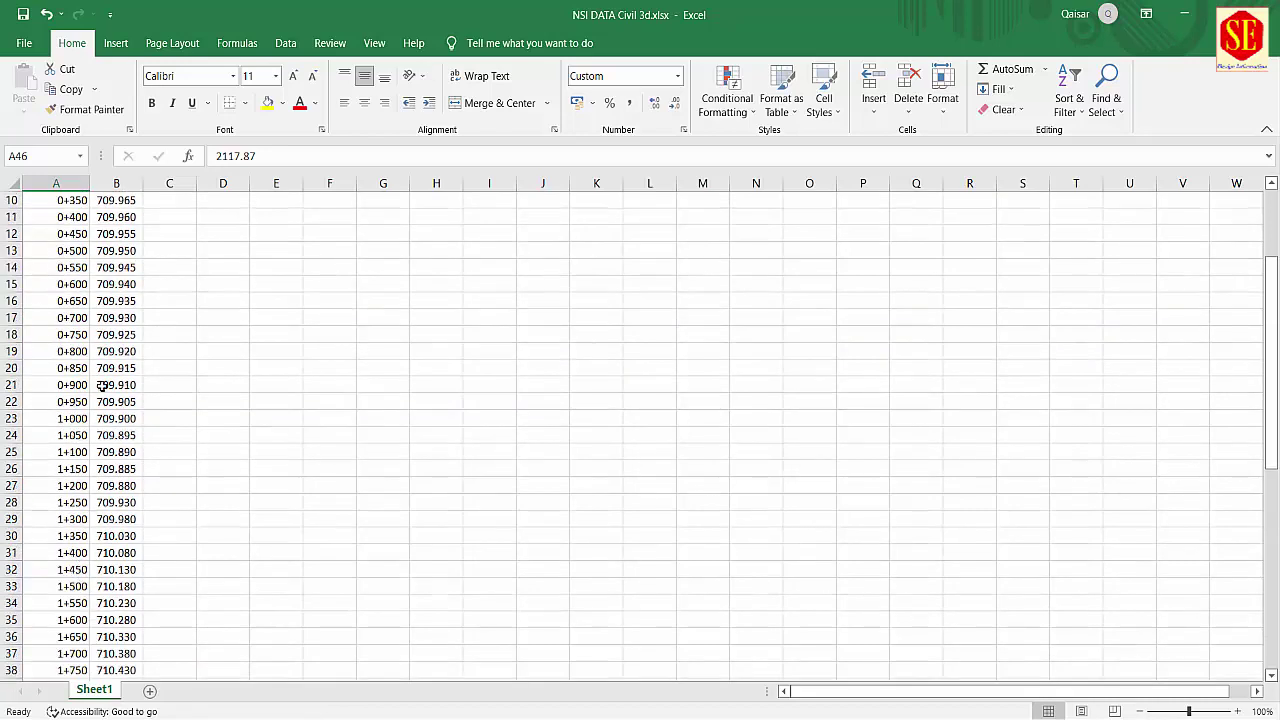
scroll(163, 371, "up", 3)
left_click(169, 236)
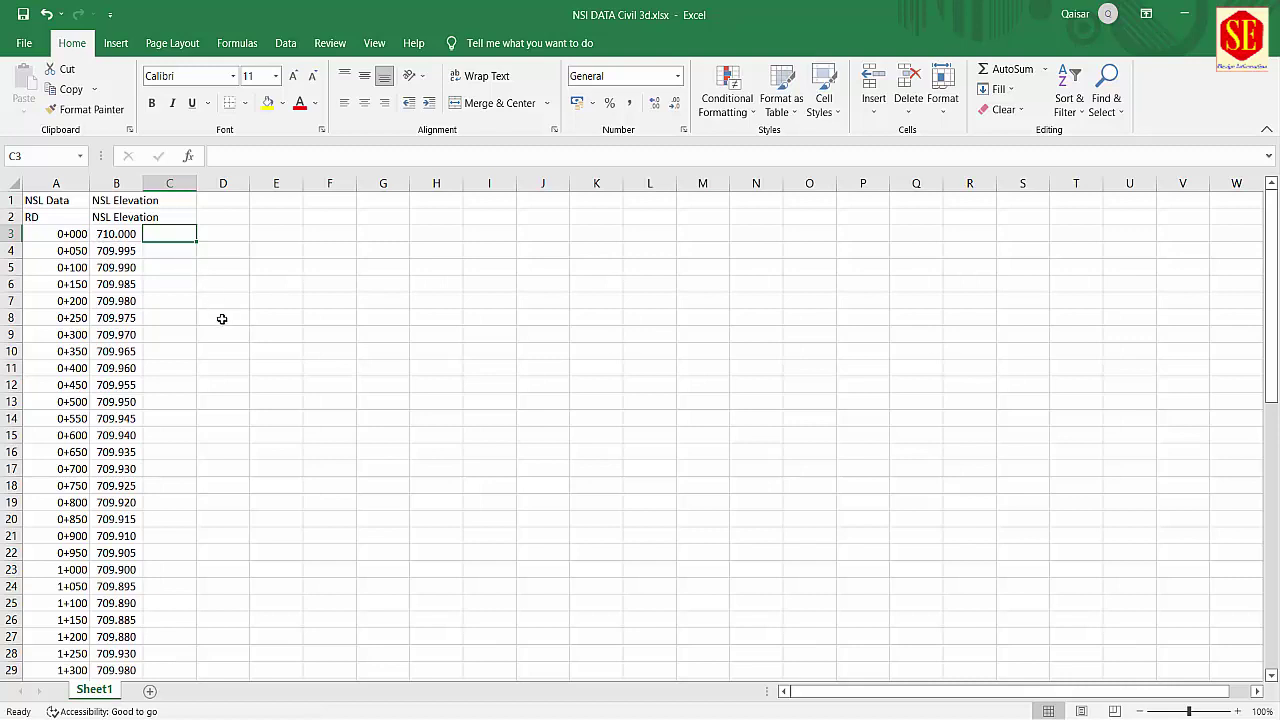
Start a formula in C3 and pick CONCATENATE from the All functions list.
type("=")
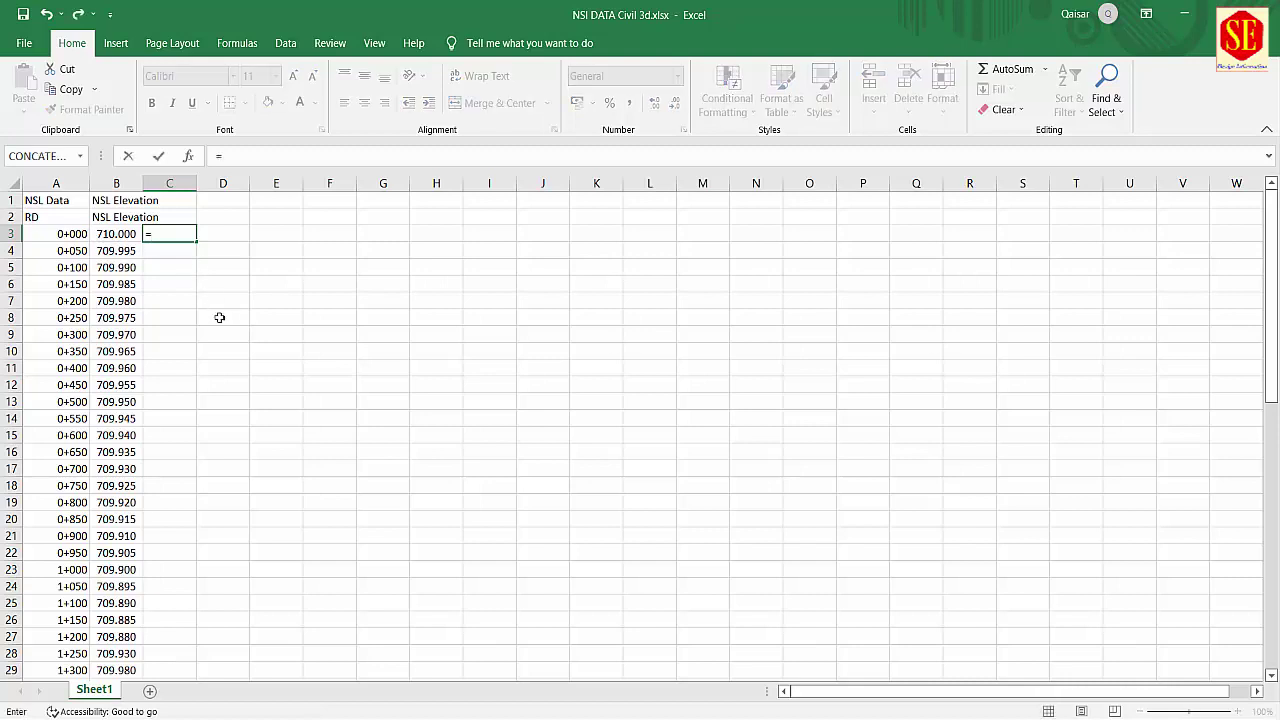
left_click(80, 156)
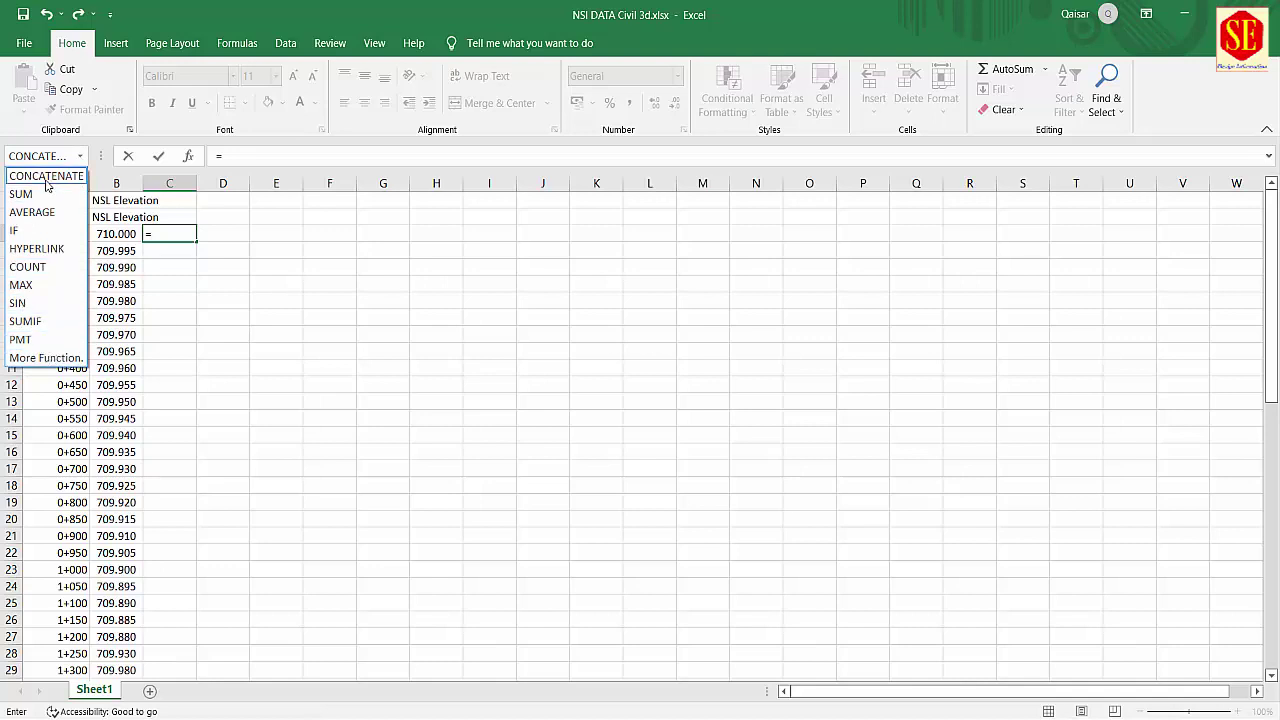
left_click(45, 358)
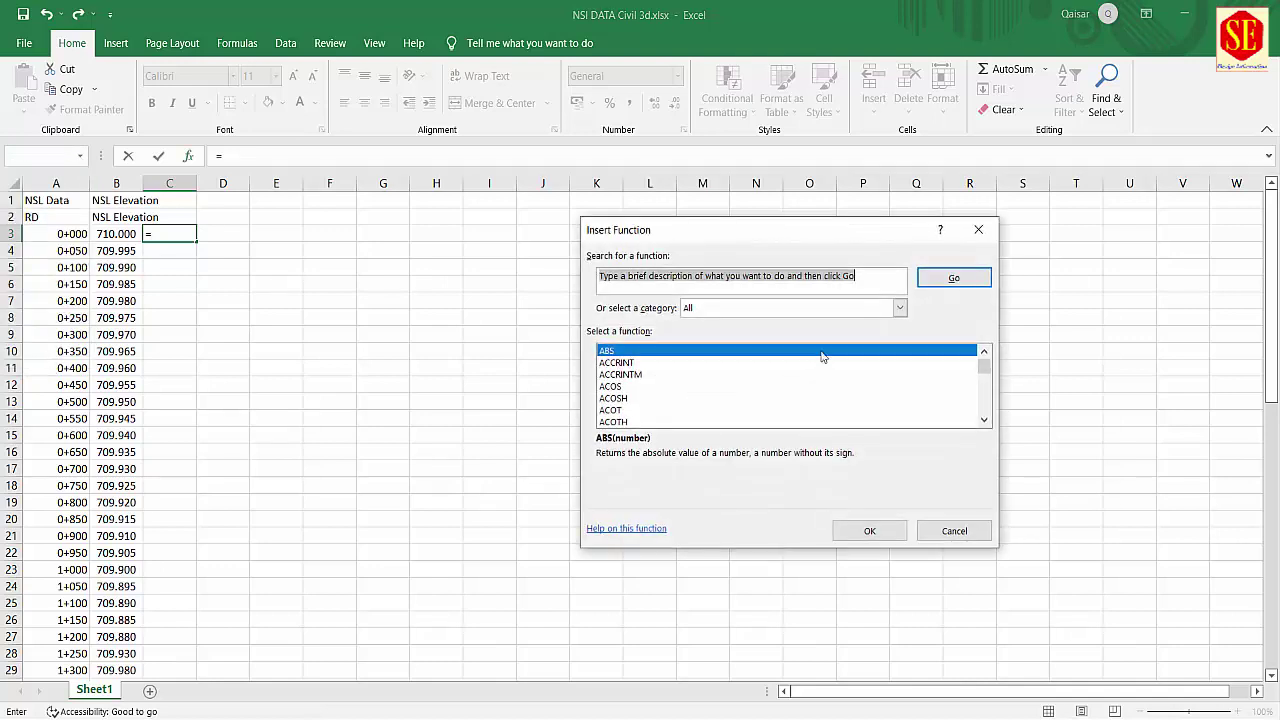
left_click(705, 308)
left_click(694, 337)
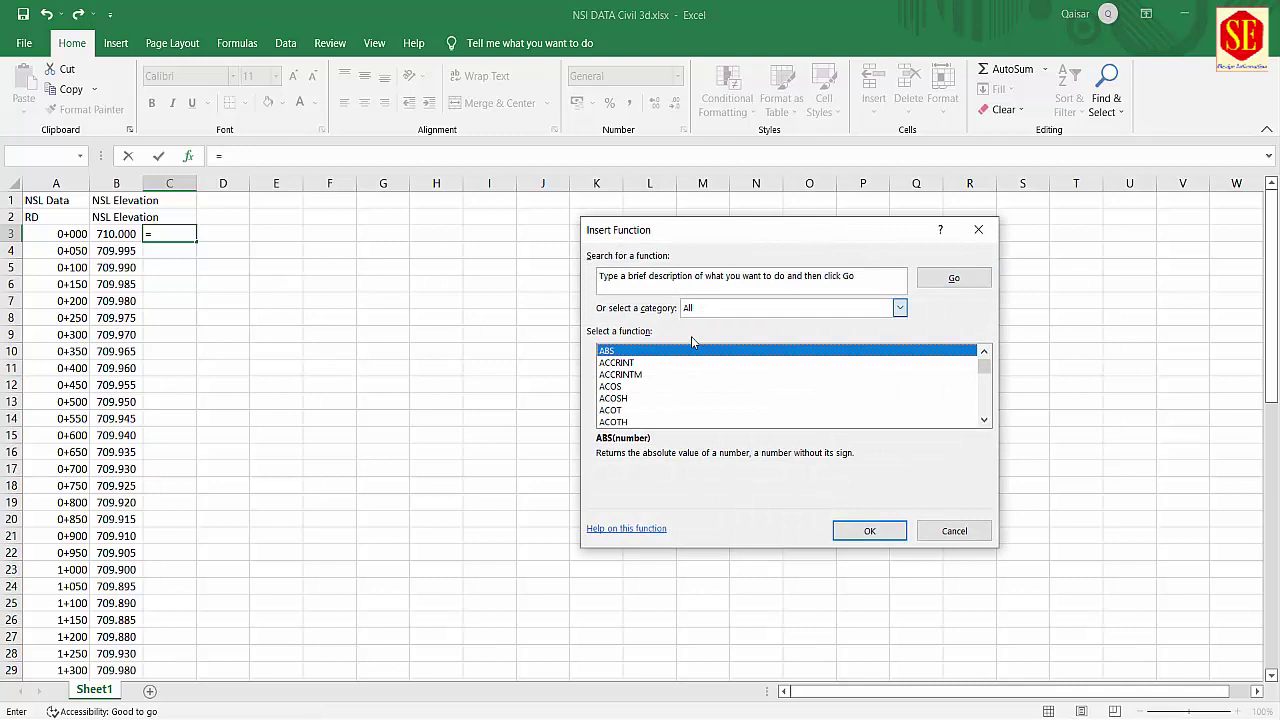
left_click(618, 364)
key("c")
scroll(714, 402, "down", 1)
scroll(716, 405, "down", 4)
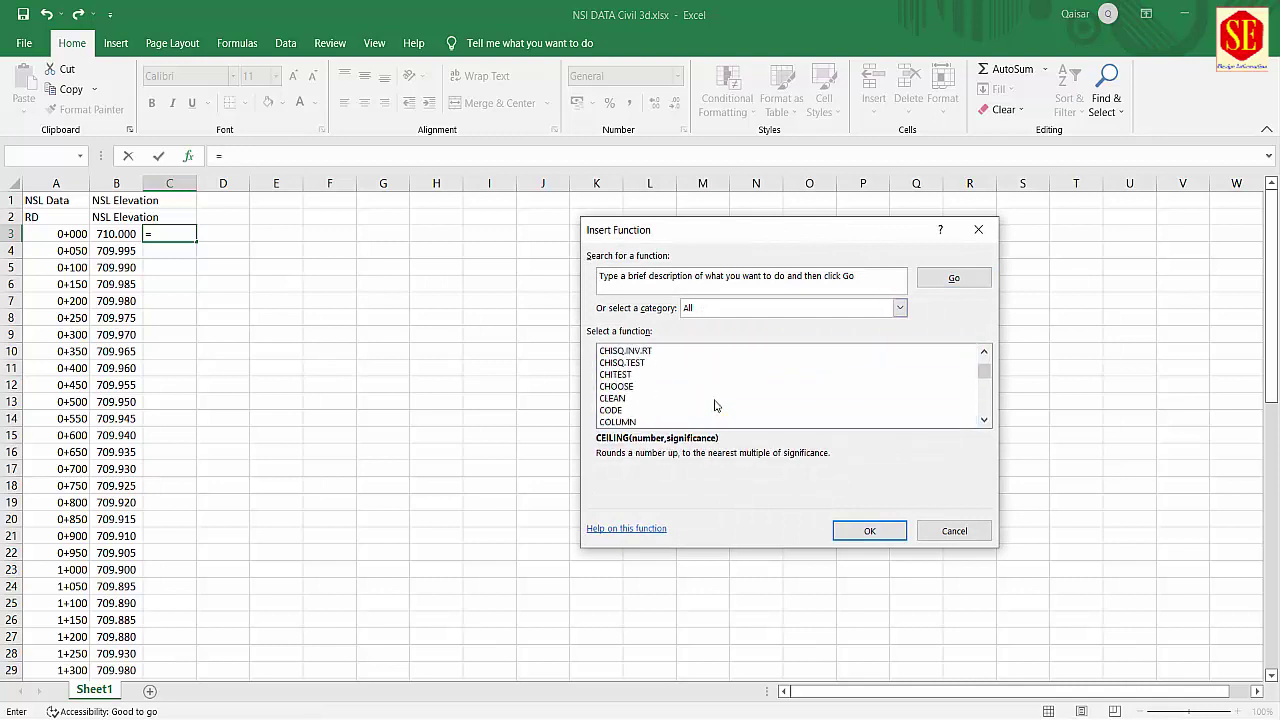
scroll(714, 405, "down", 1)
scroll(714, 405, "down", 1)
scroll(714, 405, "down", 1)
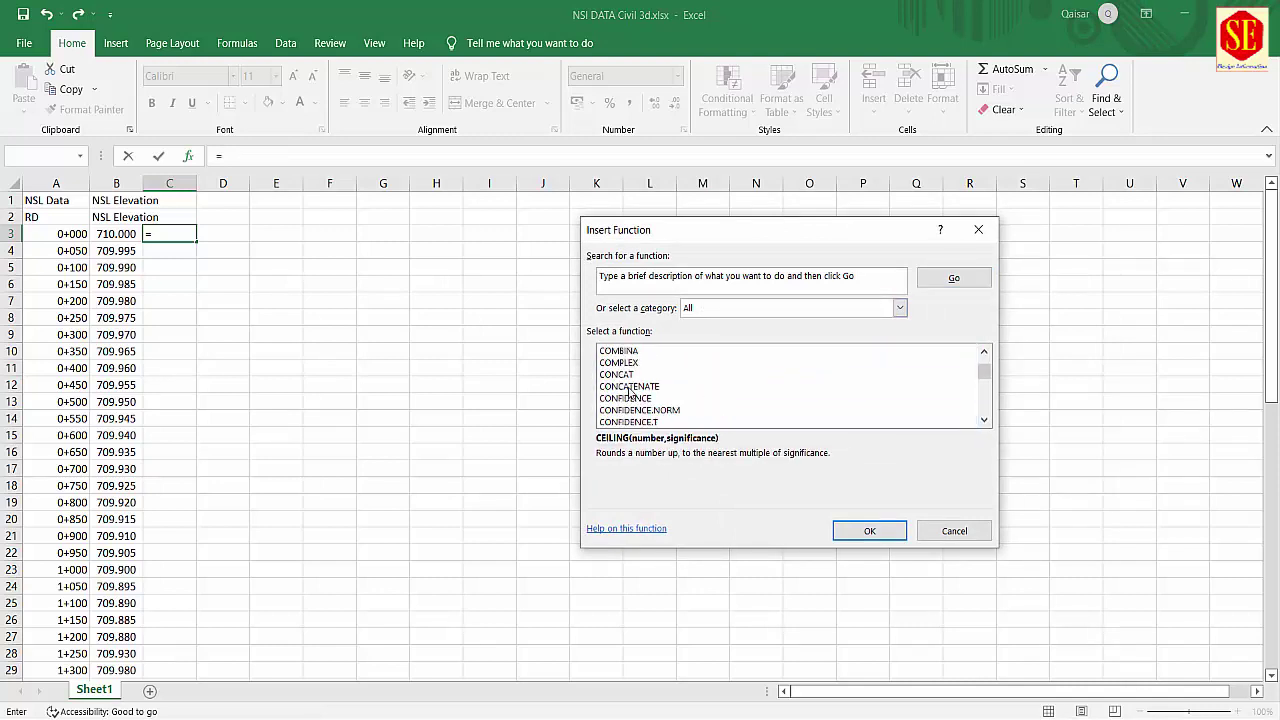
left_click(629, 387)
left_click(869, 530)
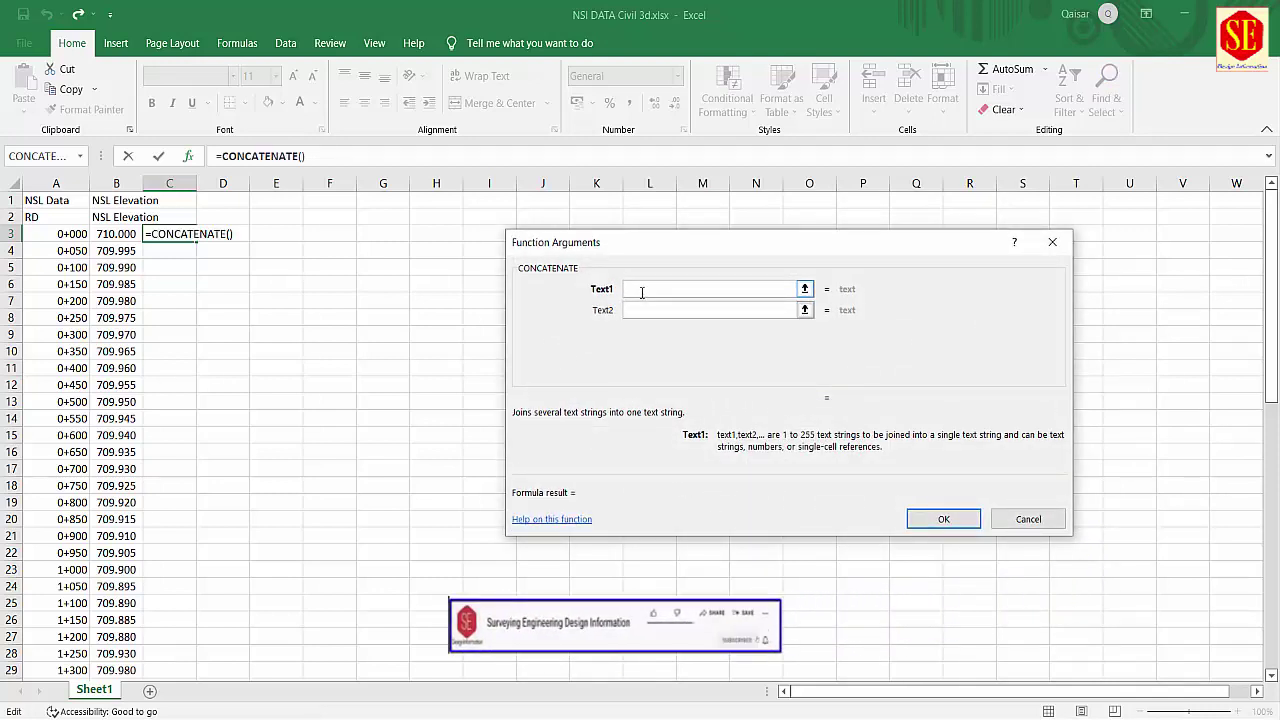
Set CONCATENATE's arguments to A3, a space and B3, giving 0 710.
left_click(68, 233)
left_click(639, 312)
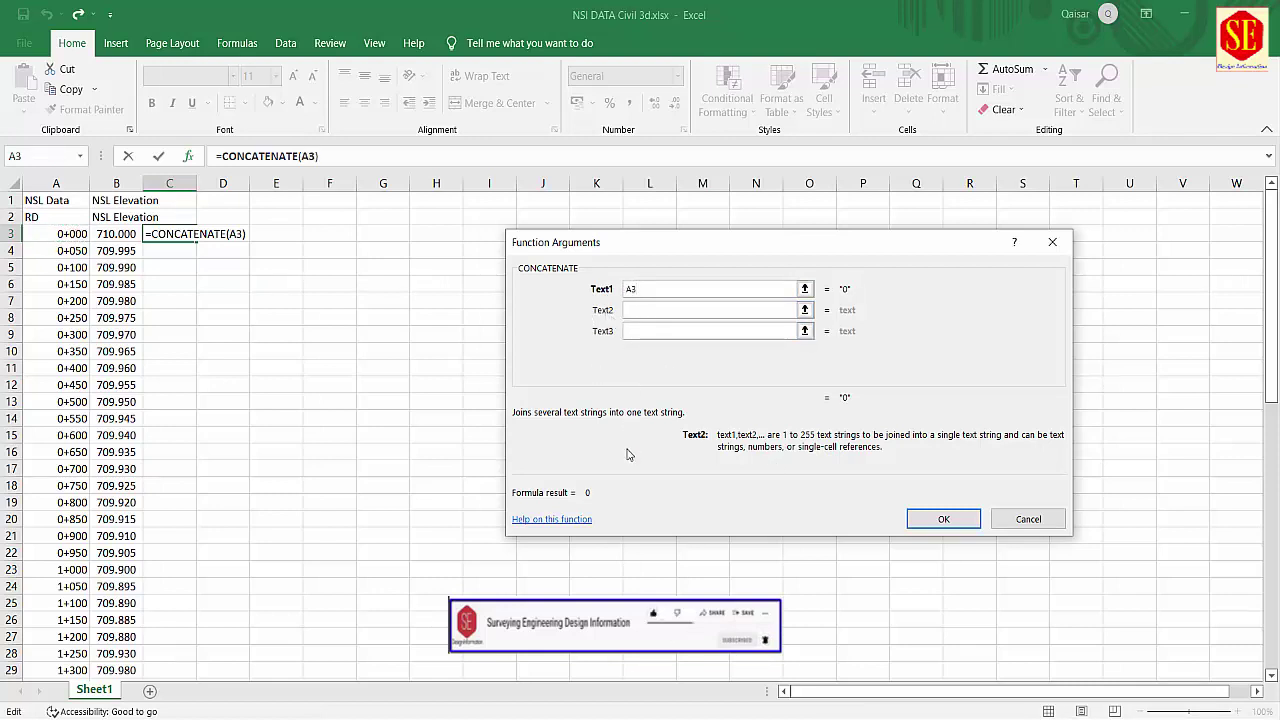
key("Tab")
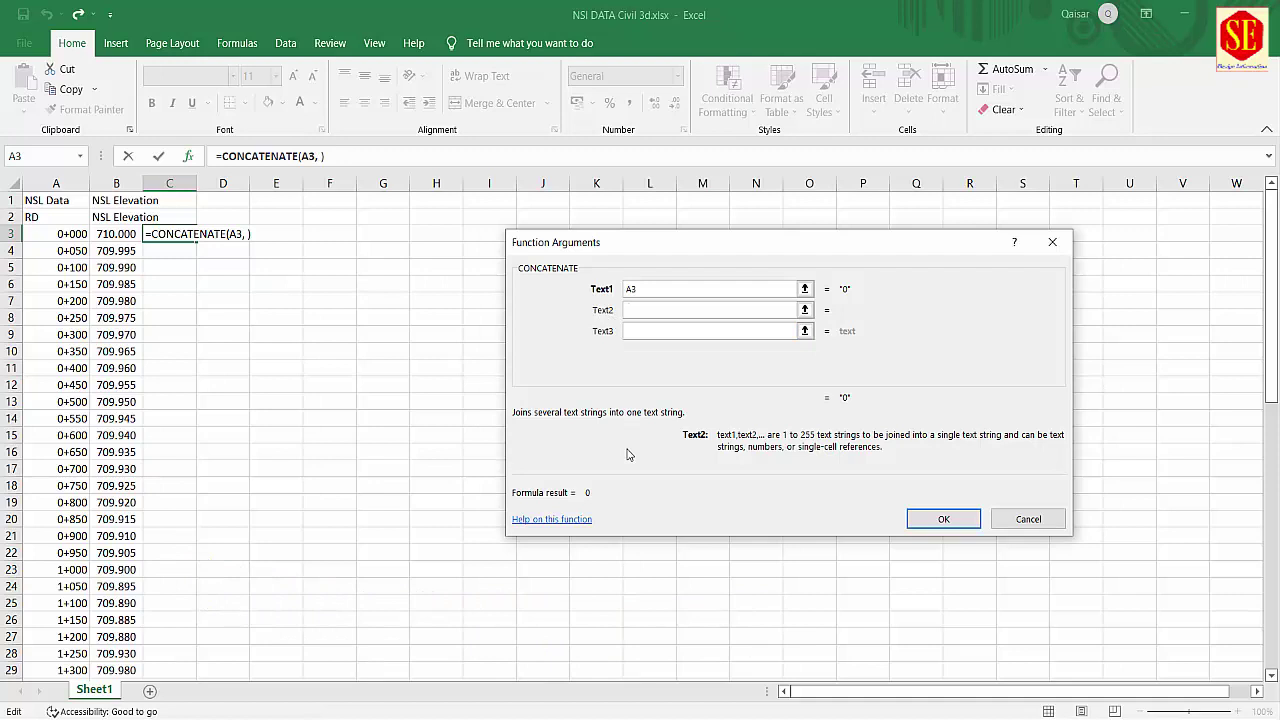
type("\" \"")
left_click(645, 330)
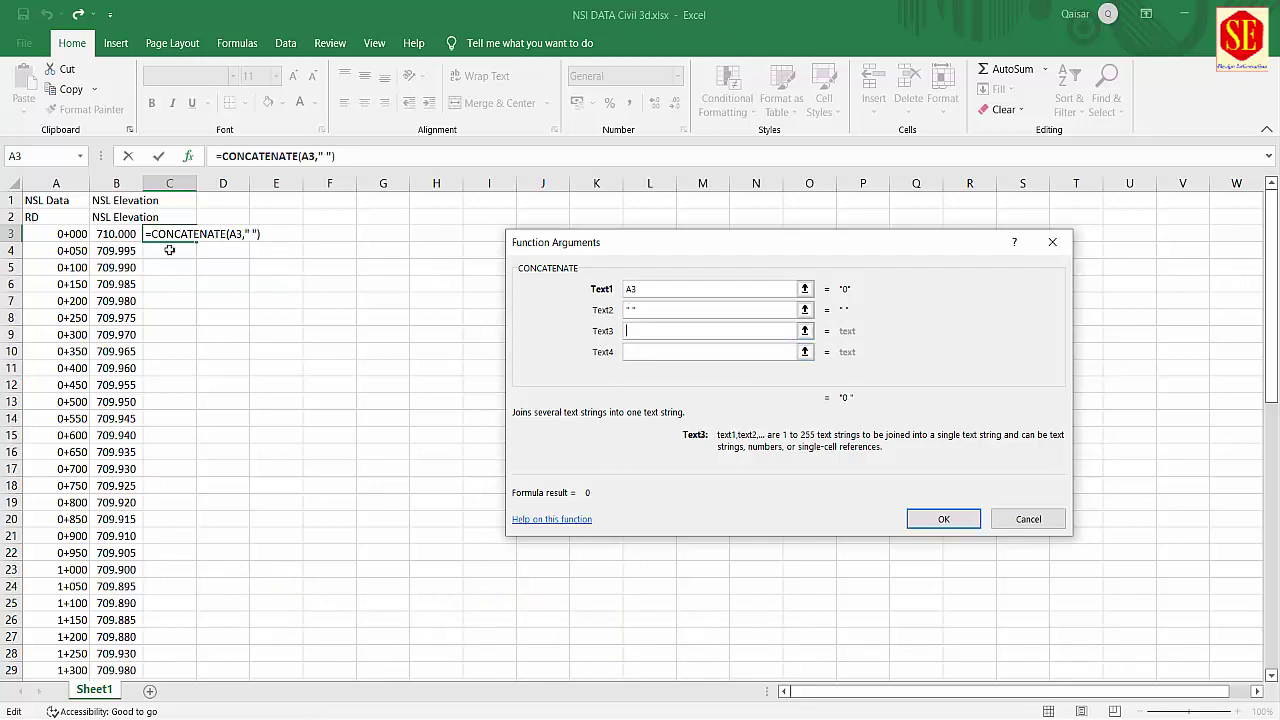
left_click(126, 235)
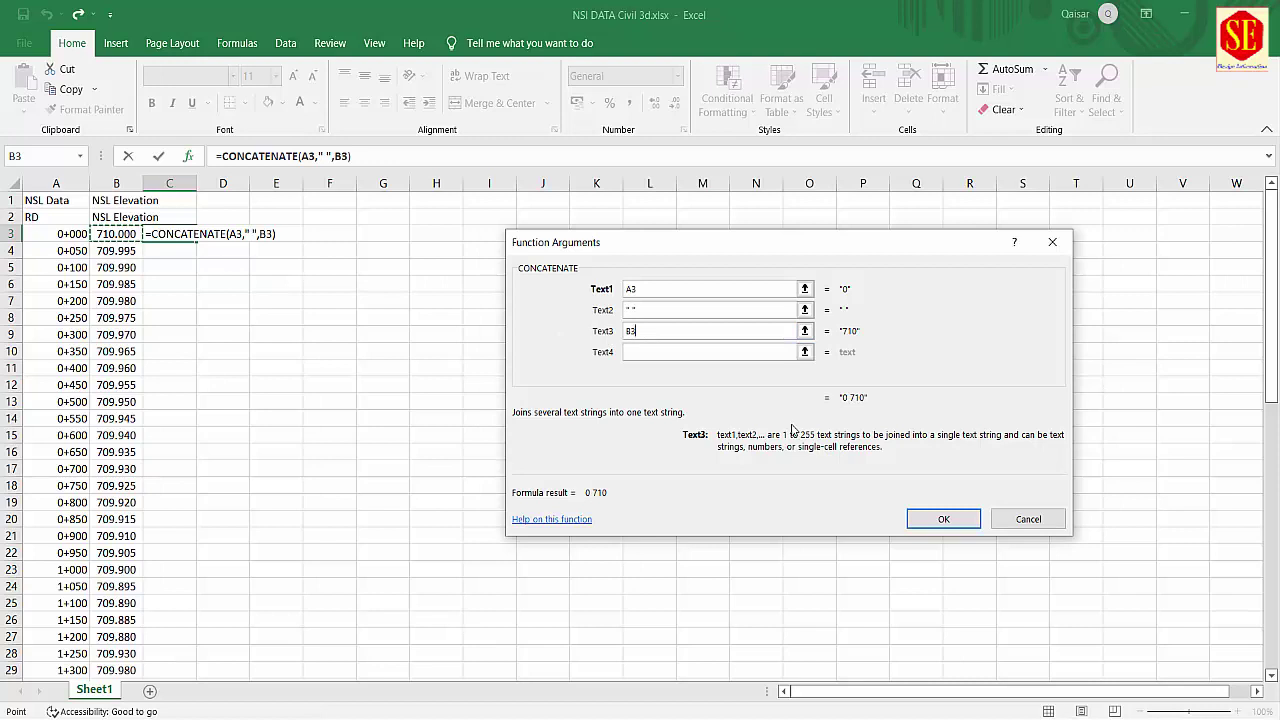
left_click(944, 520)
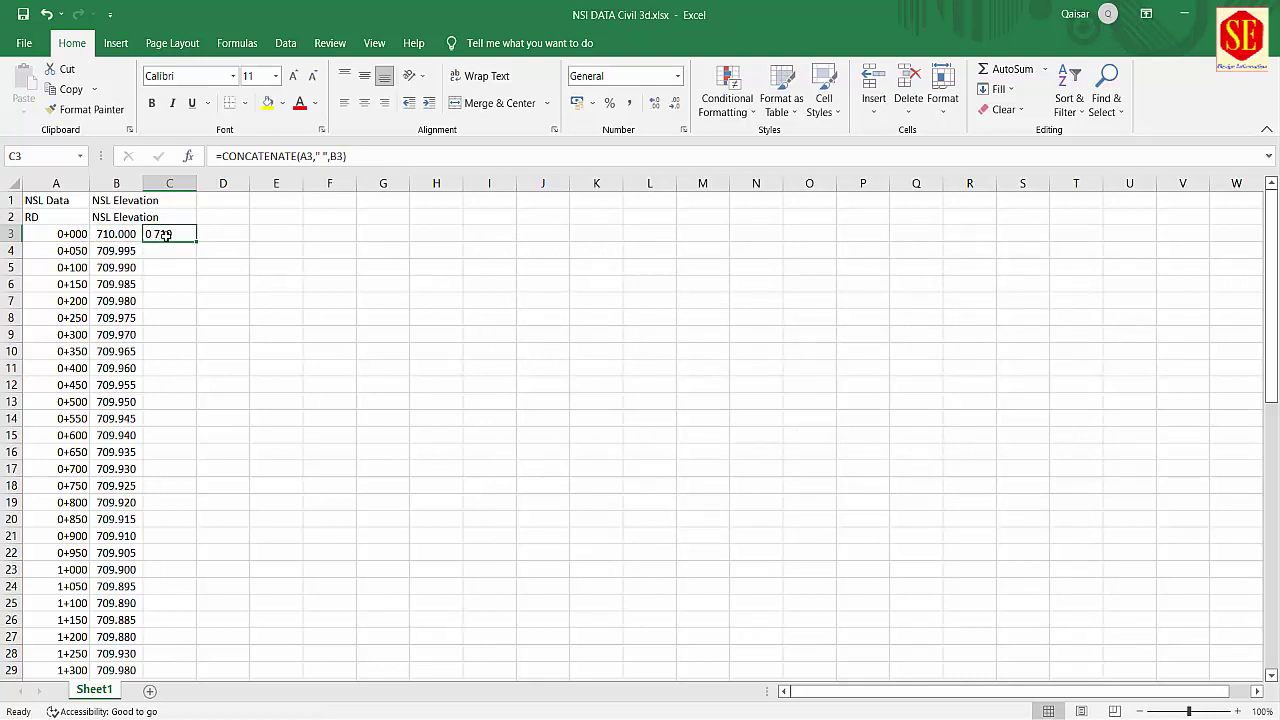
left_click(152, 250)
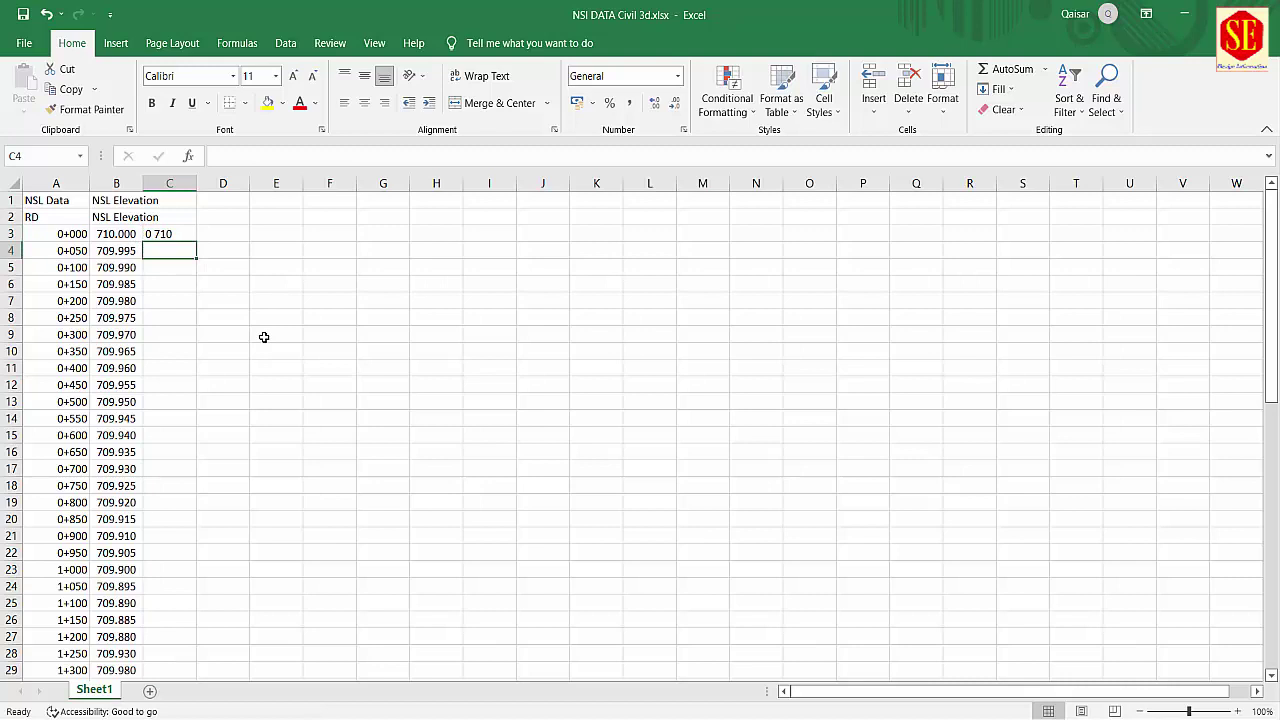
Enter =CONCATENATE(A4," ",B4) in C4 so it shows 50 709.995.
type("=")
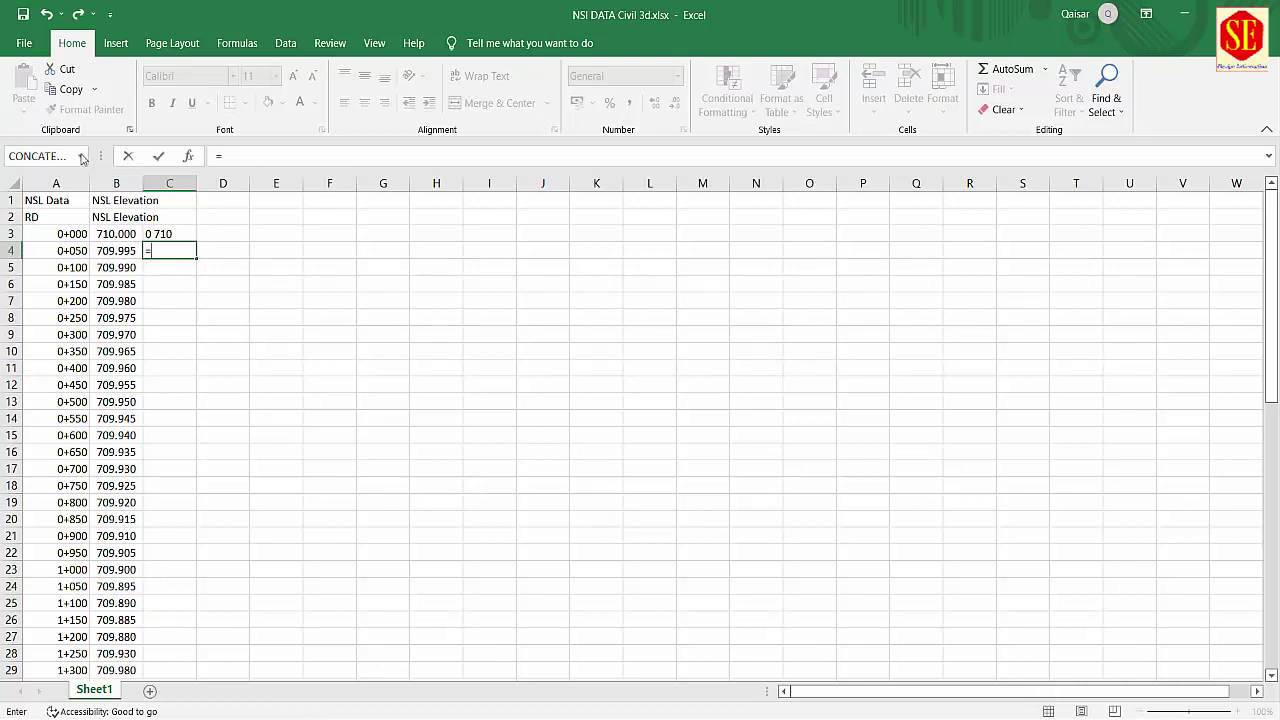
left_click(80, 156)
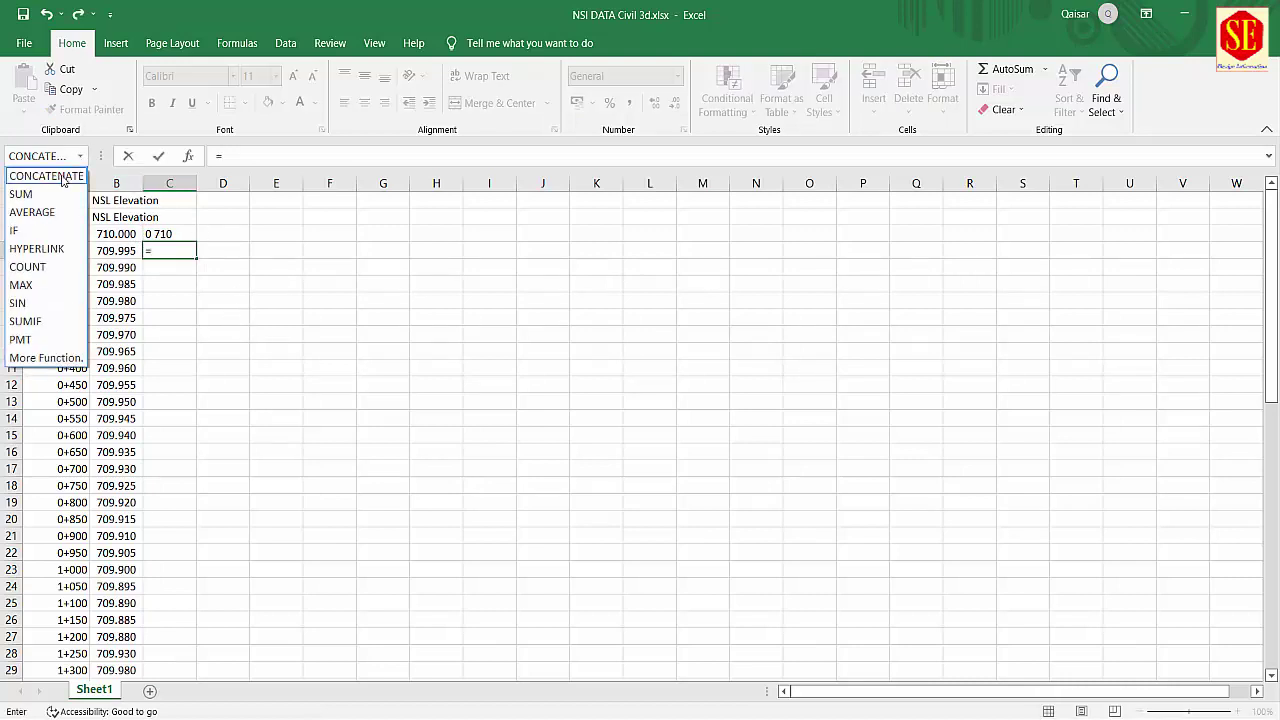
left_click(46, 176)
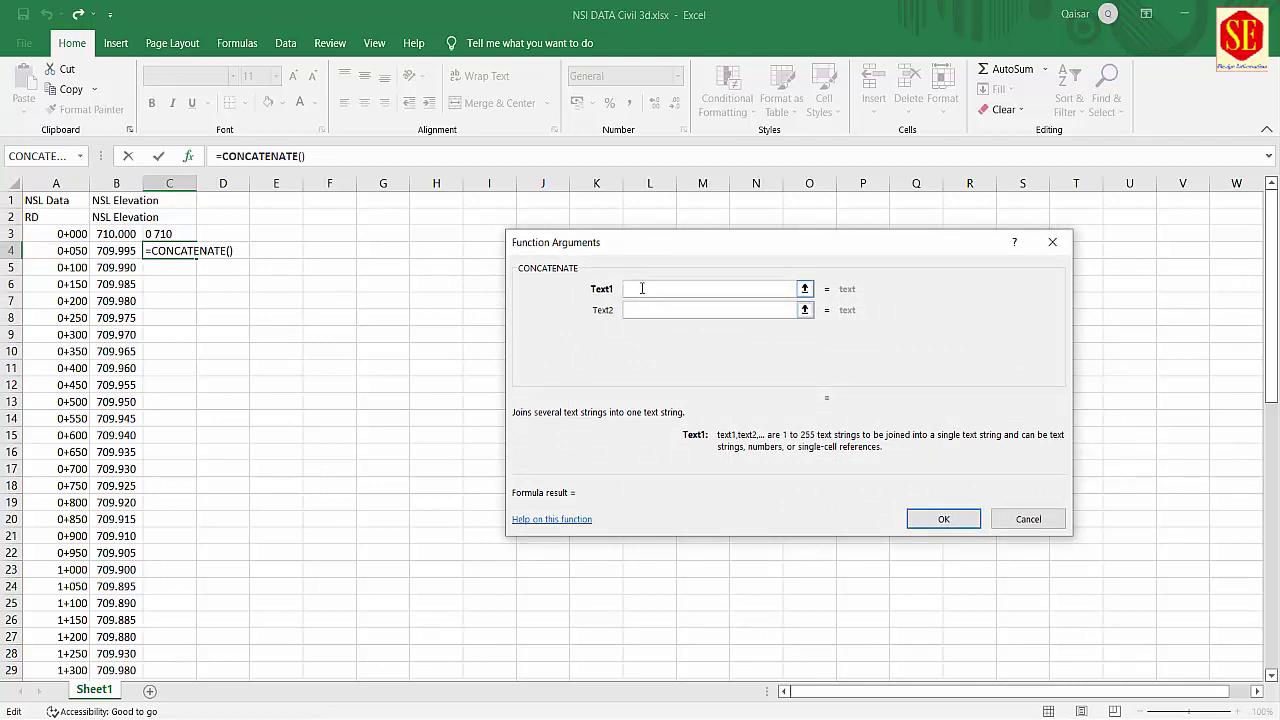
left_click(73, 250)
left_click(650, 314)
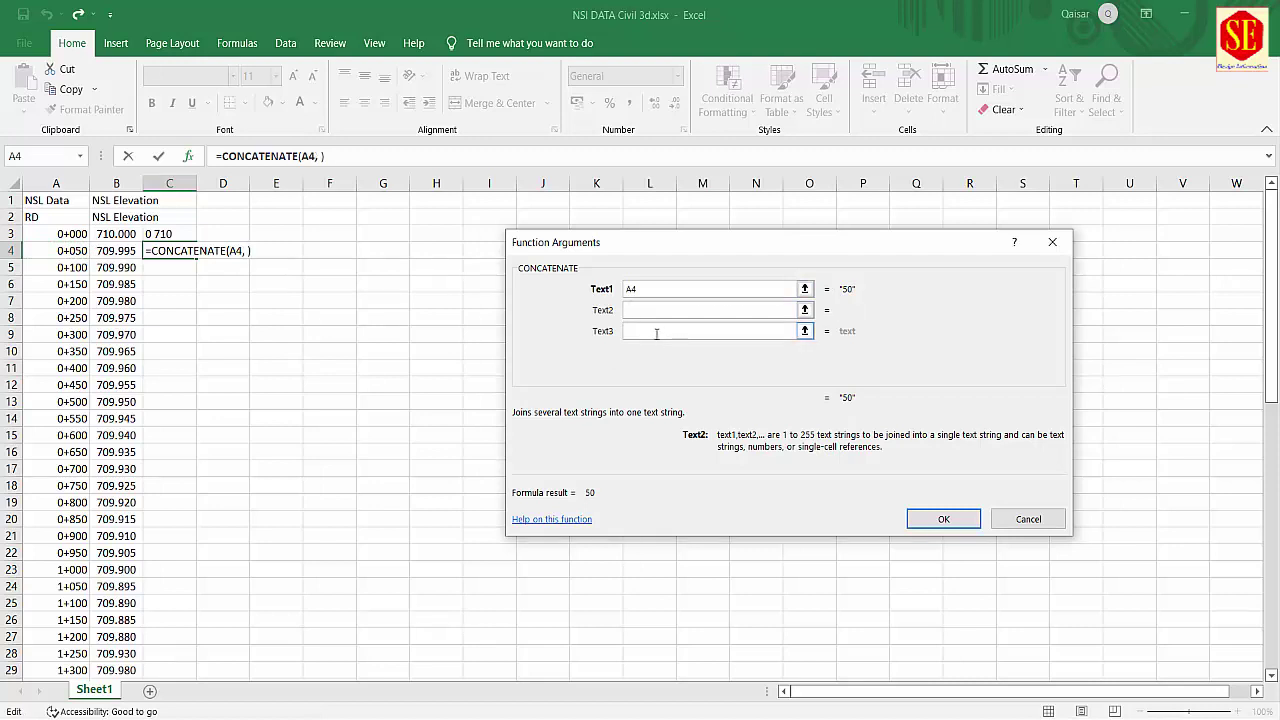
left_click(656, 333)
left_click(126, 250)
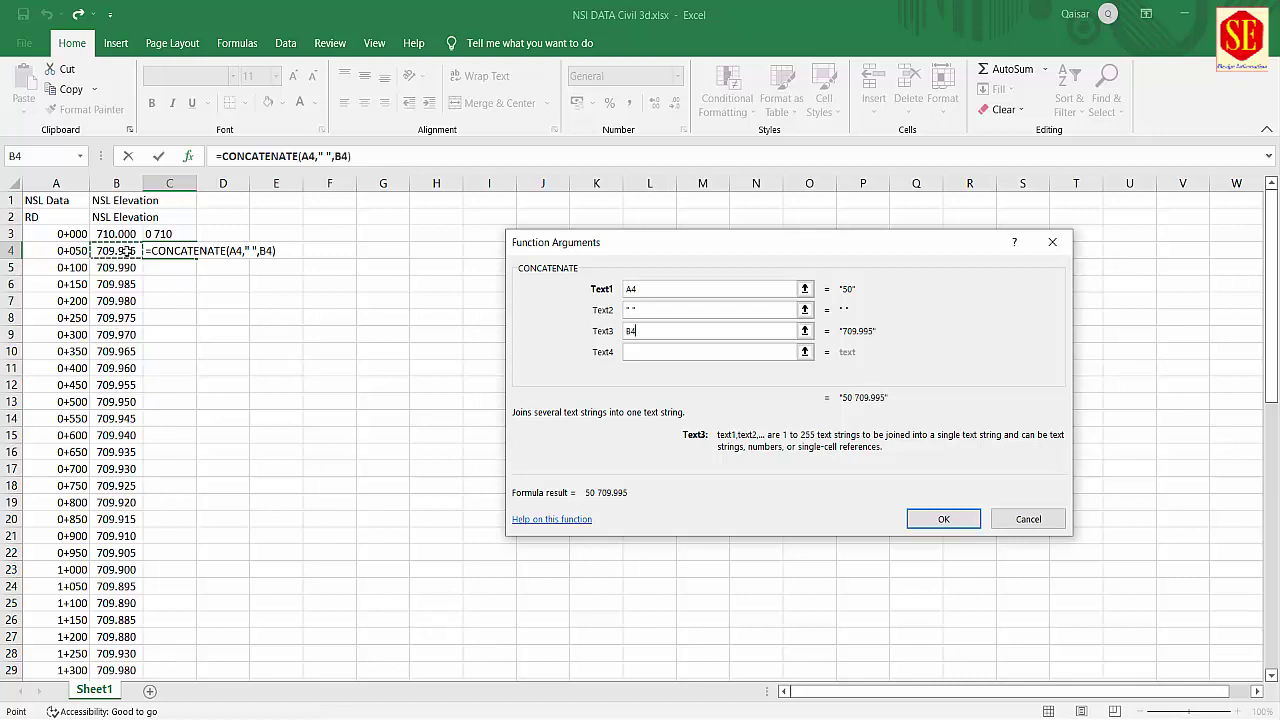
left_click(946, 521)
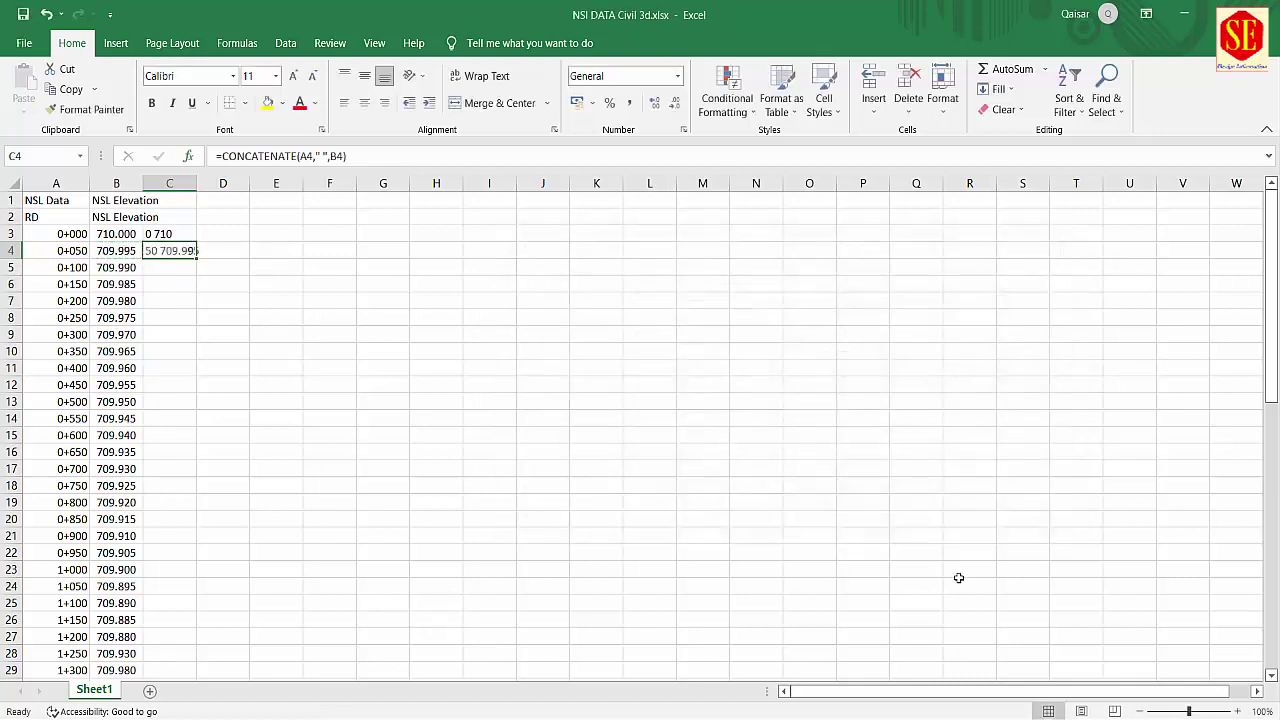
Fill the formula down to row 46 and select column C from C3 downward.
double_click(197, 258)
scroll(380, 366, "down", 8)
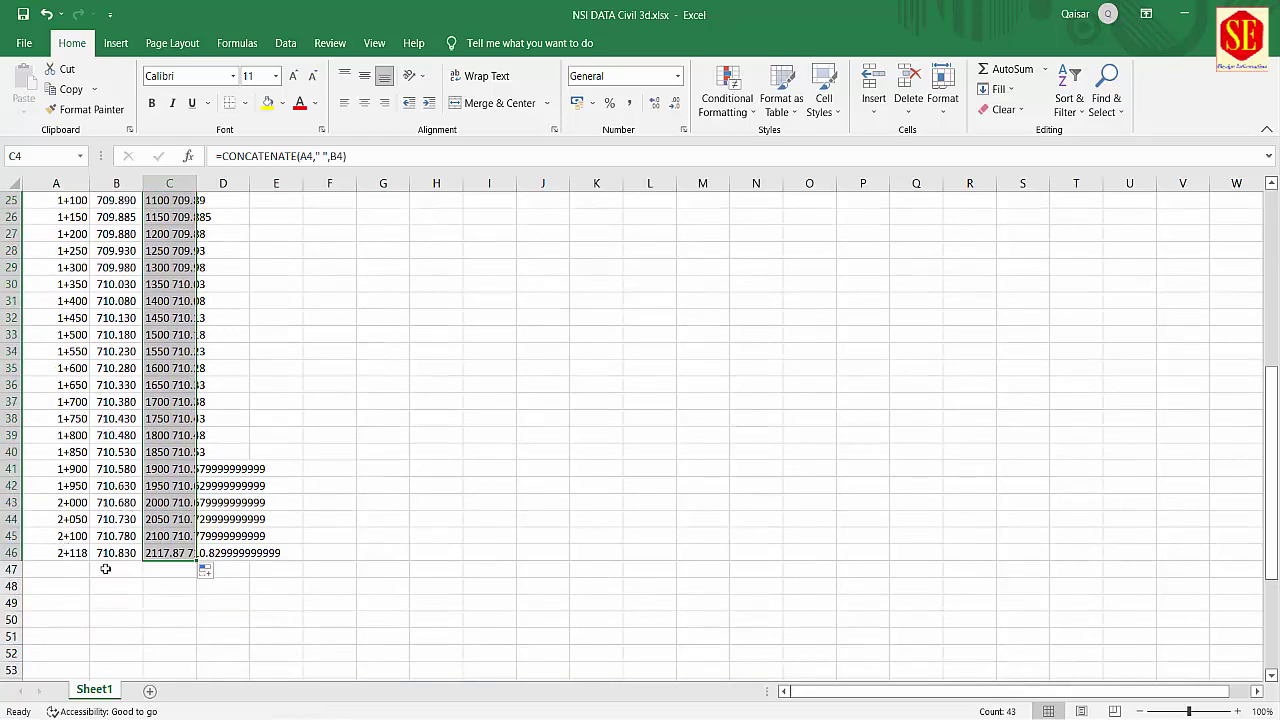
scroll(157, 470, "up", 4)
scroll(157, 470, "up", 4)
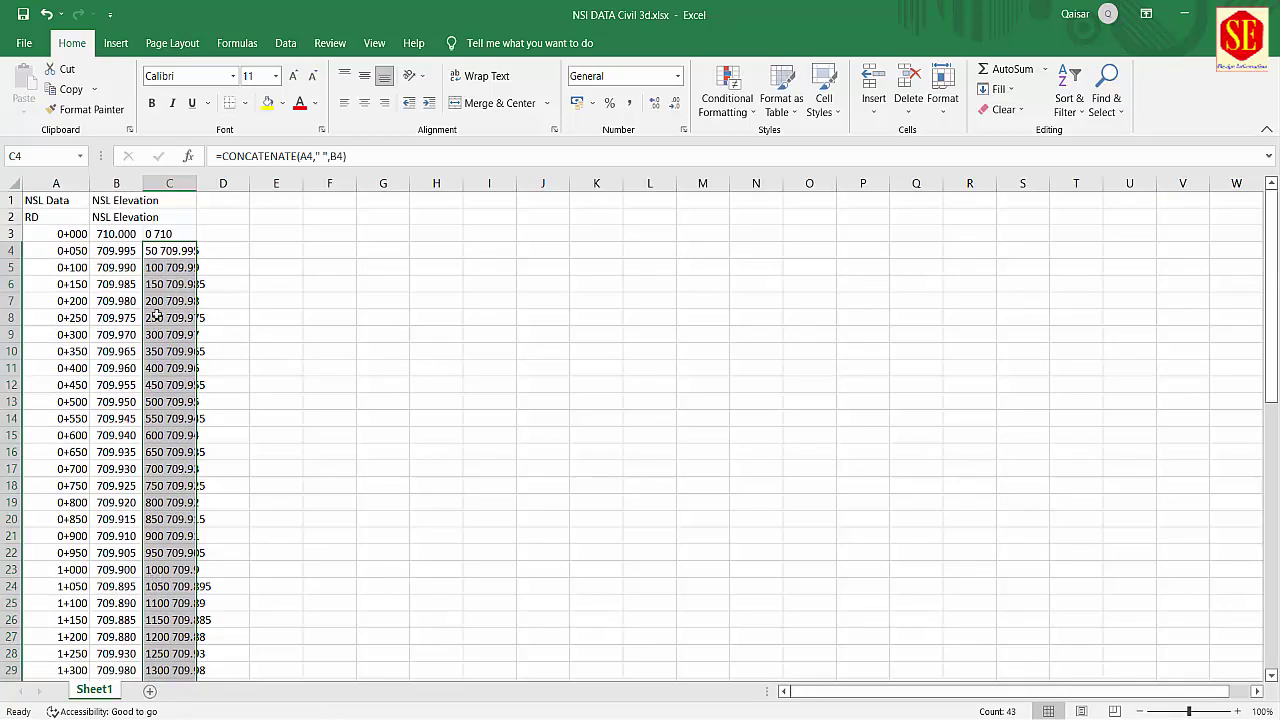
left_click(170, 233)
mouse_move(172, 241)
left_mouse_down()
mouse_move(171, 709)
mouse_move(174, 655)
left_mouse_up()
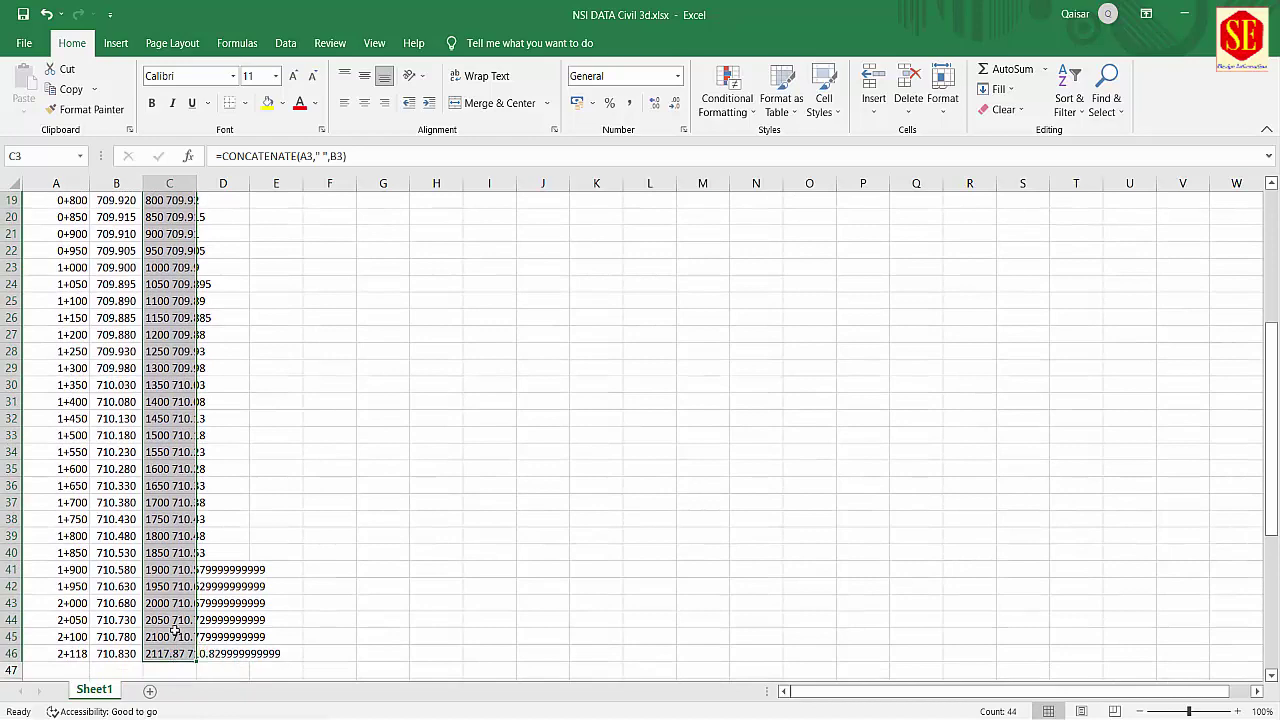
right_click(174, 655)
Copy the joined station–elevation values from column C and bring up the project folder.
left_click(215, 266)
scroll(499, 303, "up", 6)
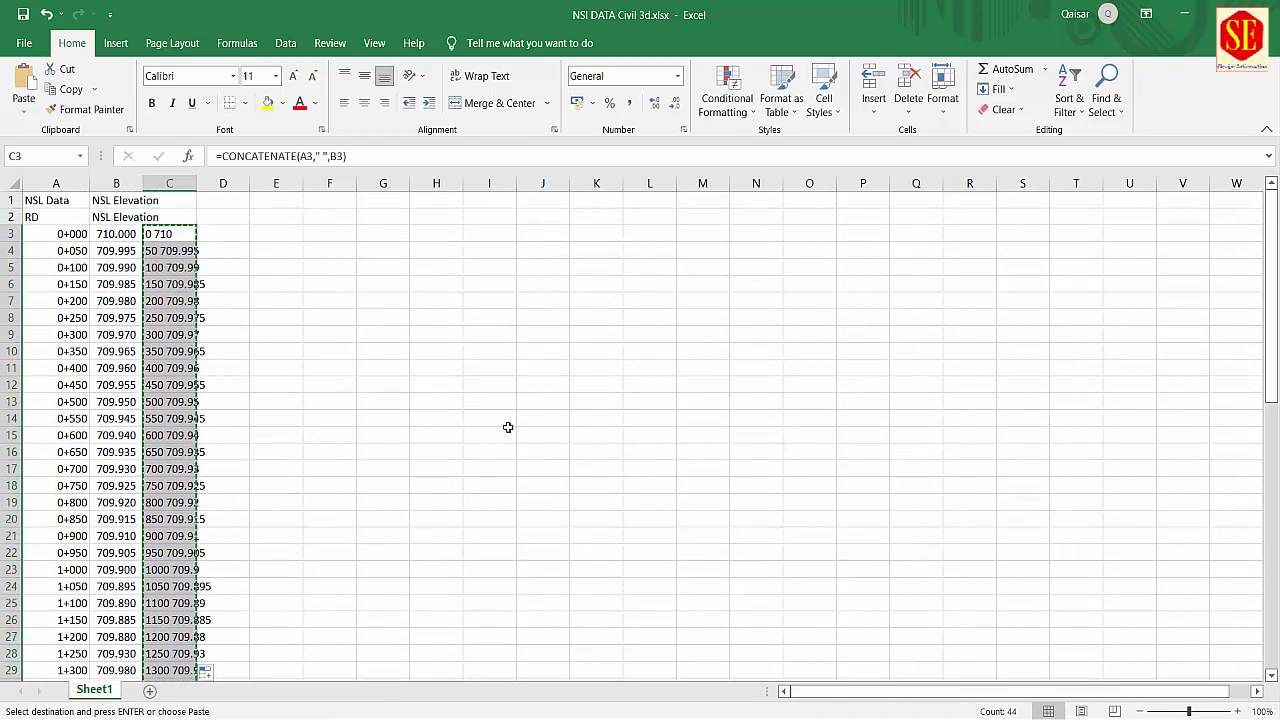
left_click(444, 691)
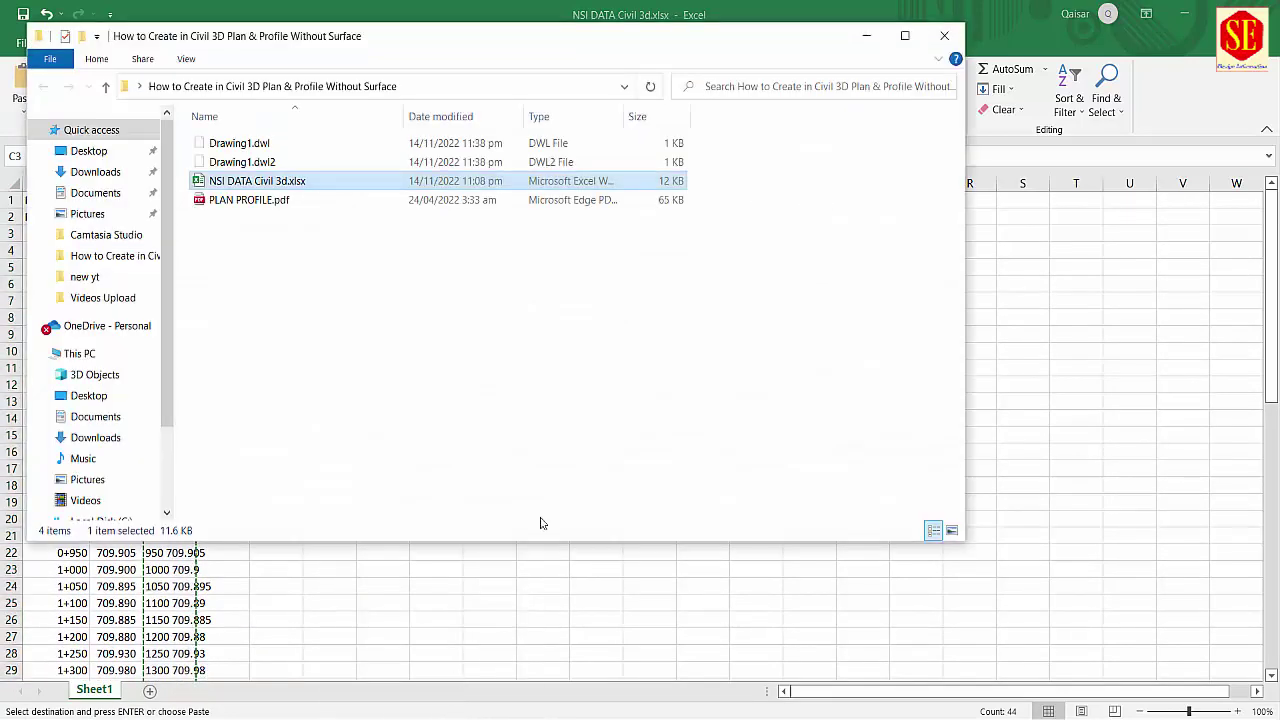
left_click(340, 317)
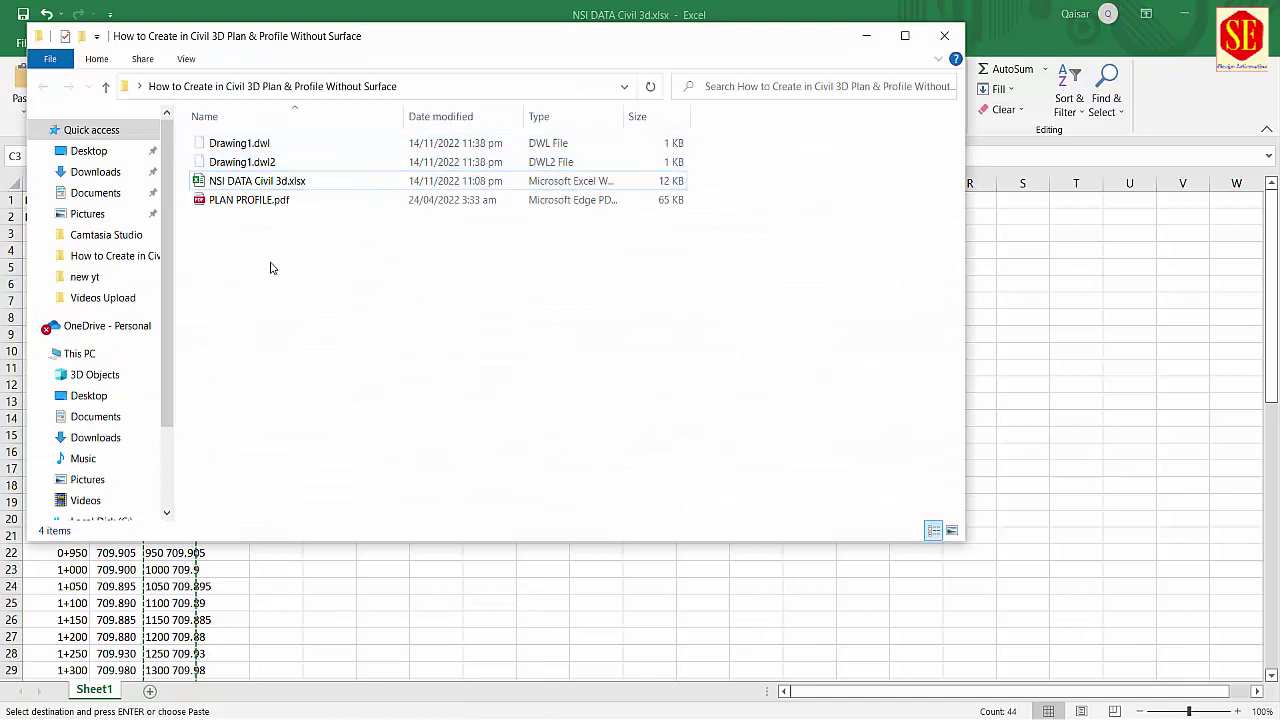
Create a new text document named NSI Elevation.txt in the folder.
right_click(270, 266)
mouse_move(309, 503)
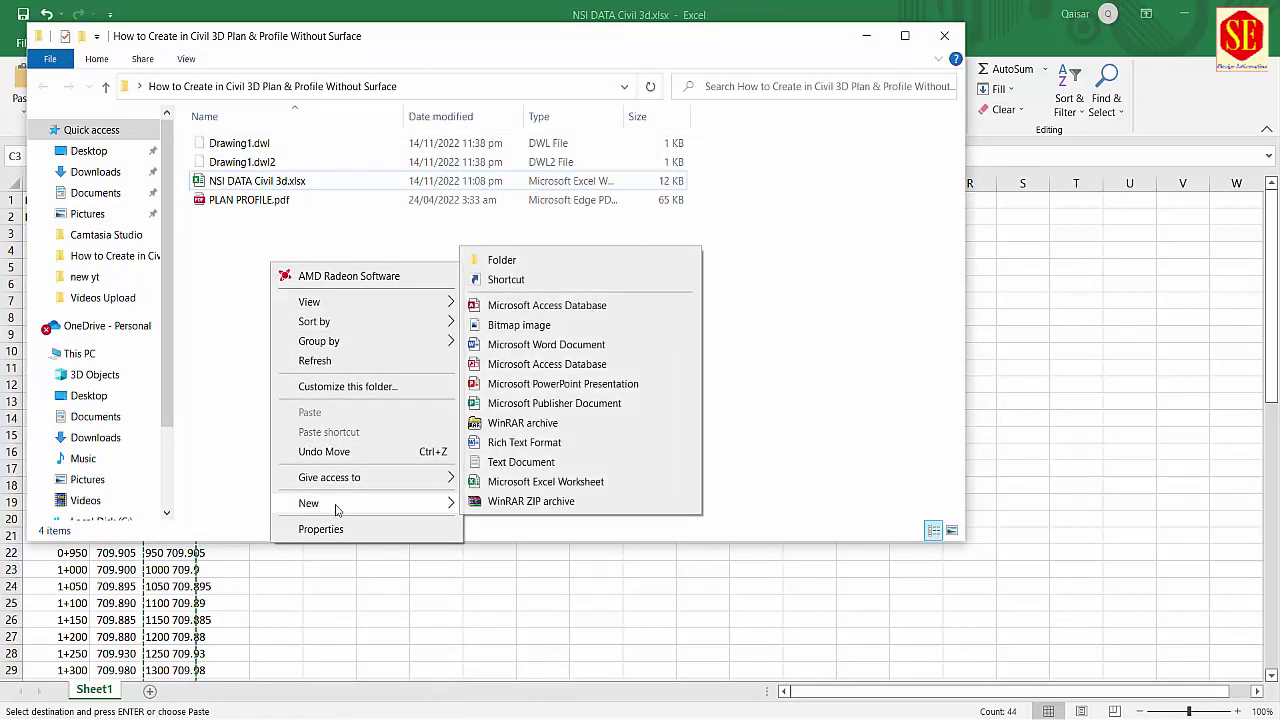
left_click(502, 464)
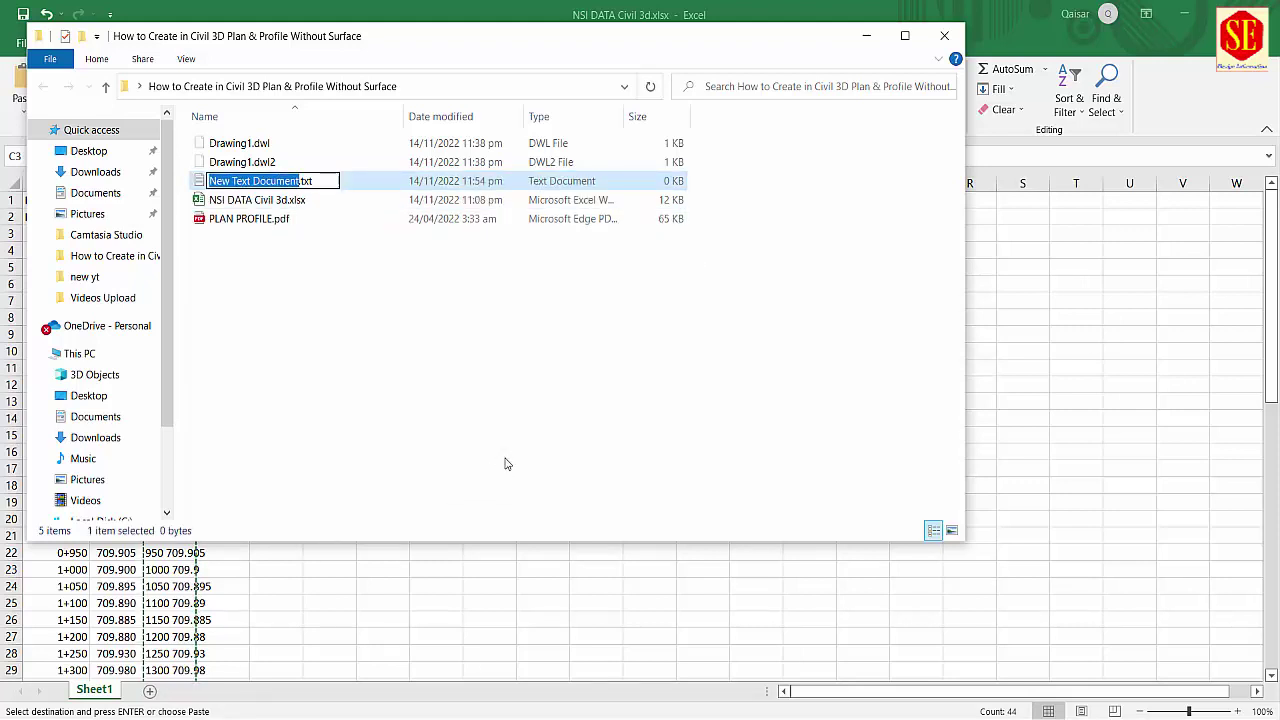
type("NSI ")
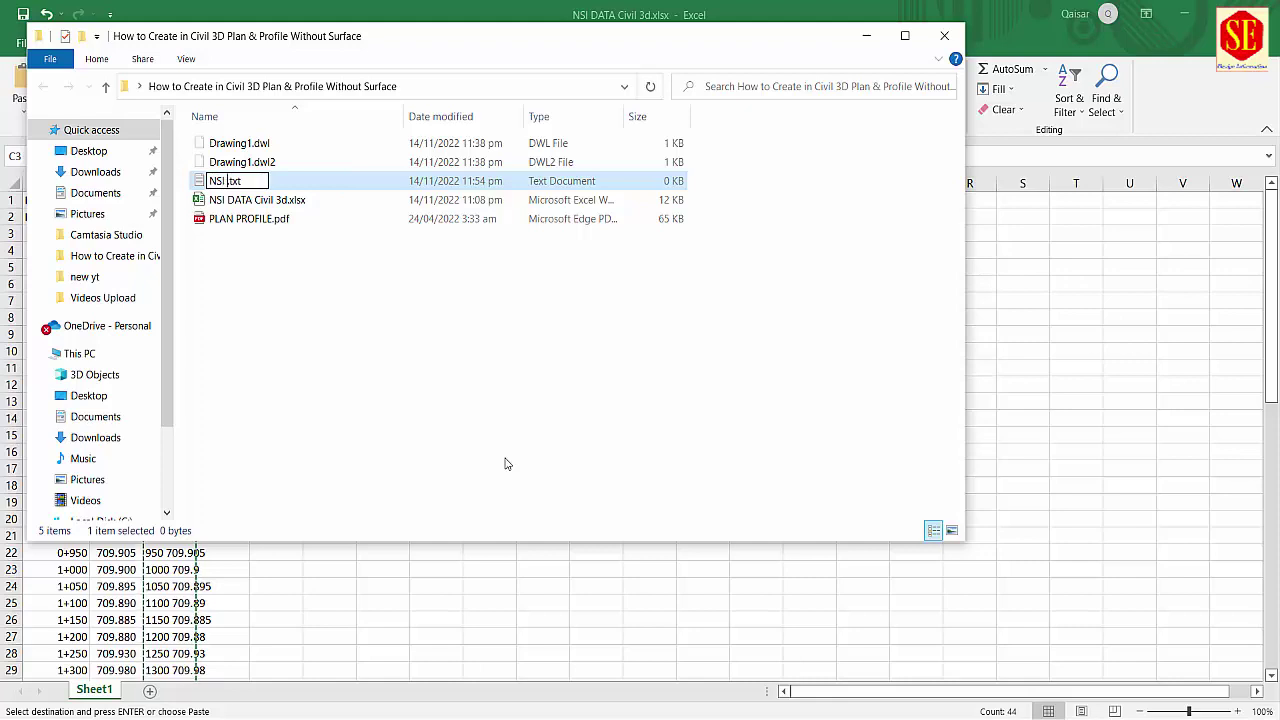
type("Ele")
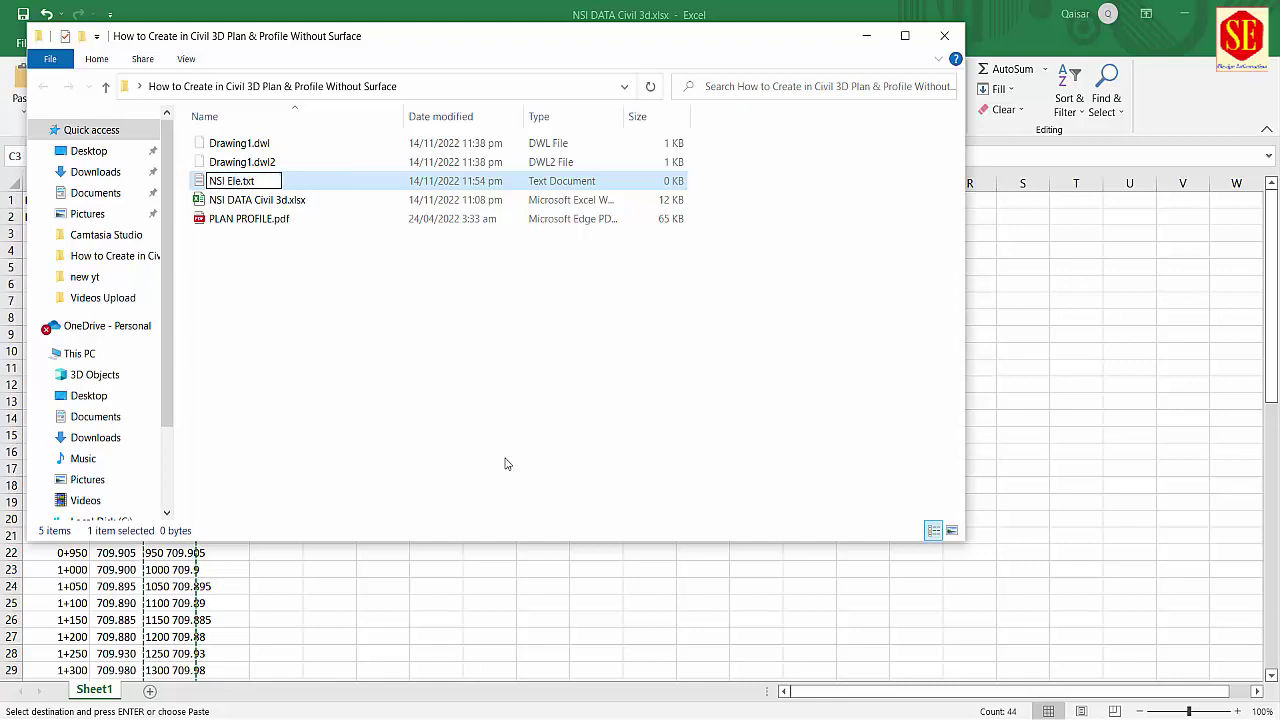
type("vat")
type("ion")
left_click(359, 389)
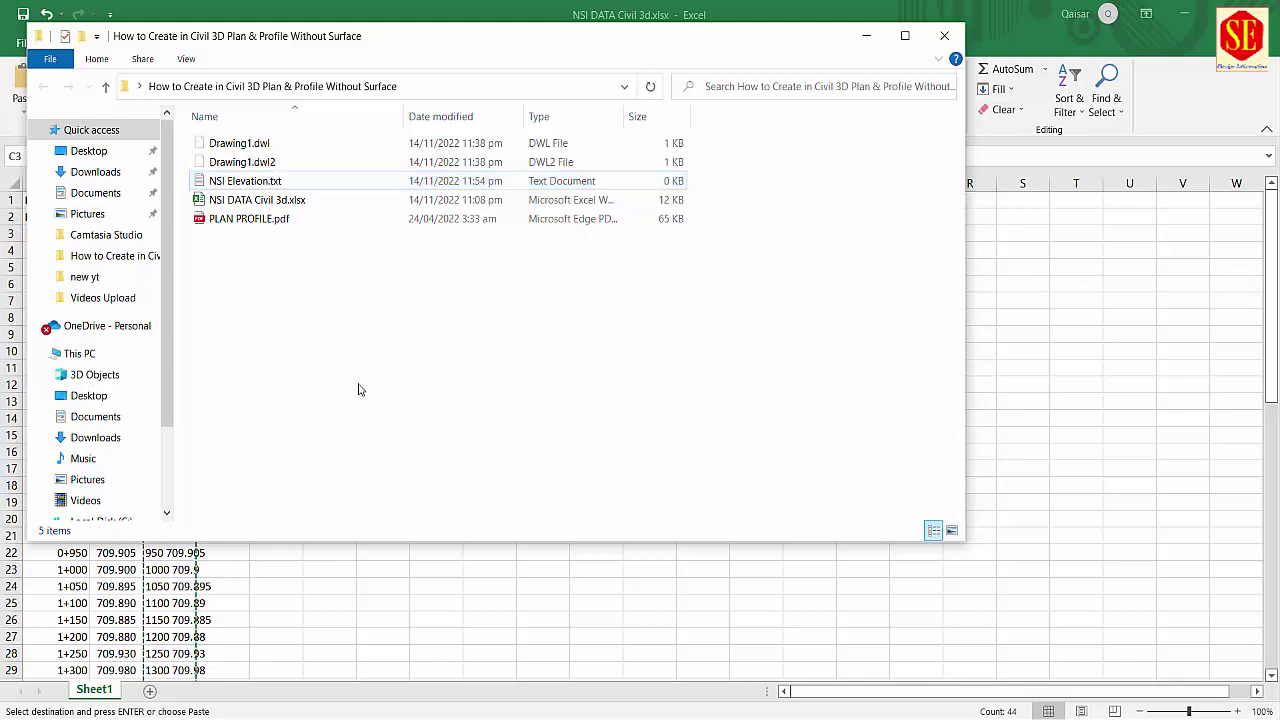
Open NSI Elevation.txt and paste the copied station–elevation pairs into it.
double_click(250, 181)
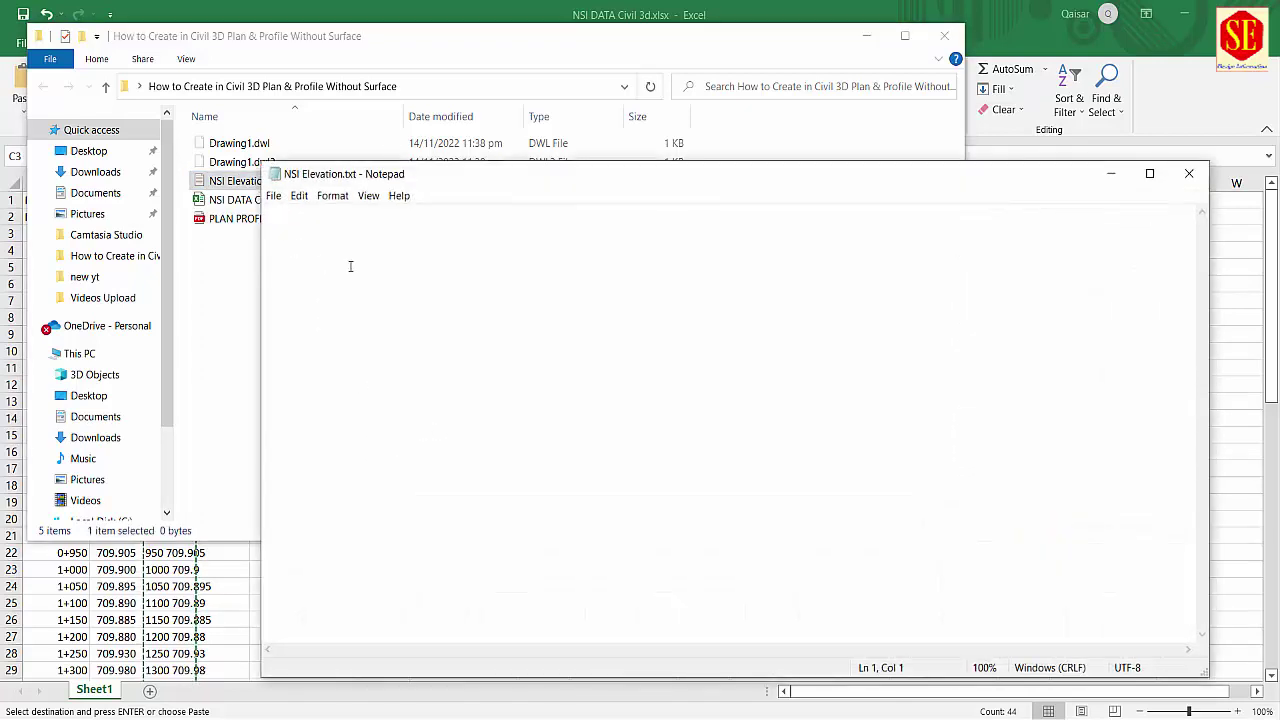
right_click(350, 267)
left_click(386, 332)
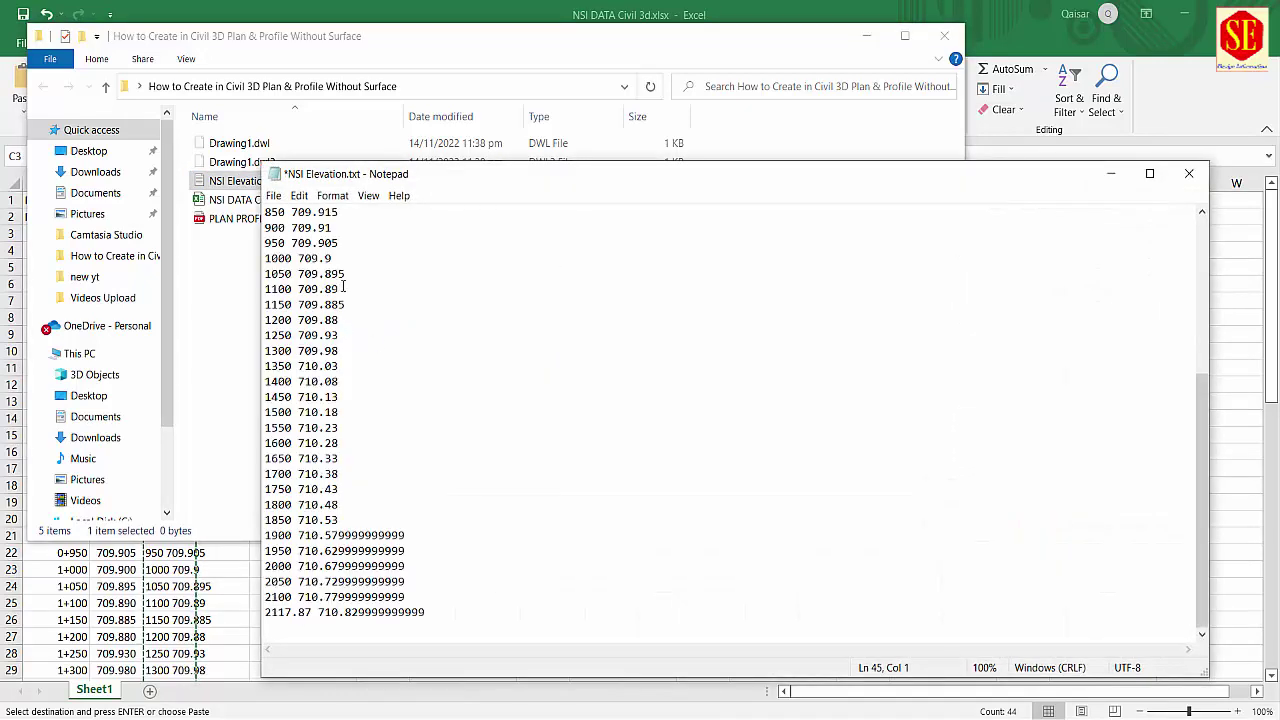
scroll(318, 345, "up", 6)
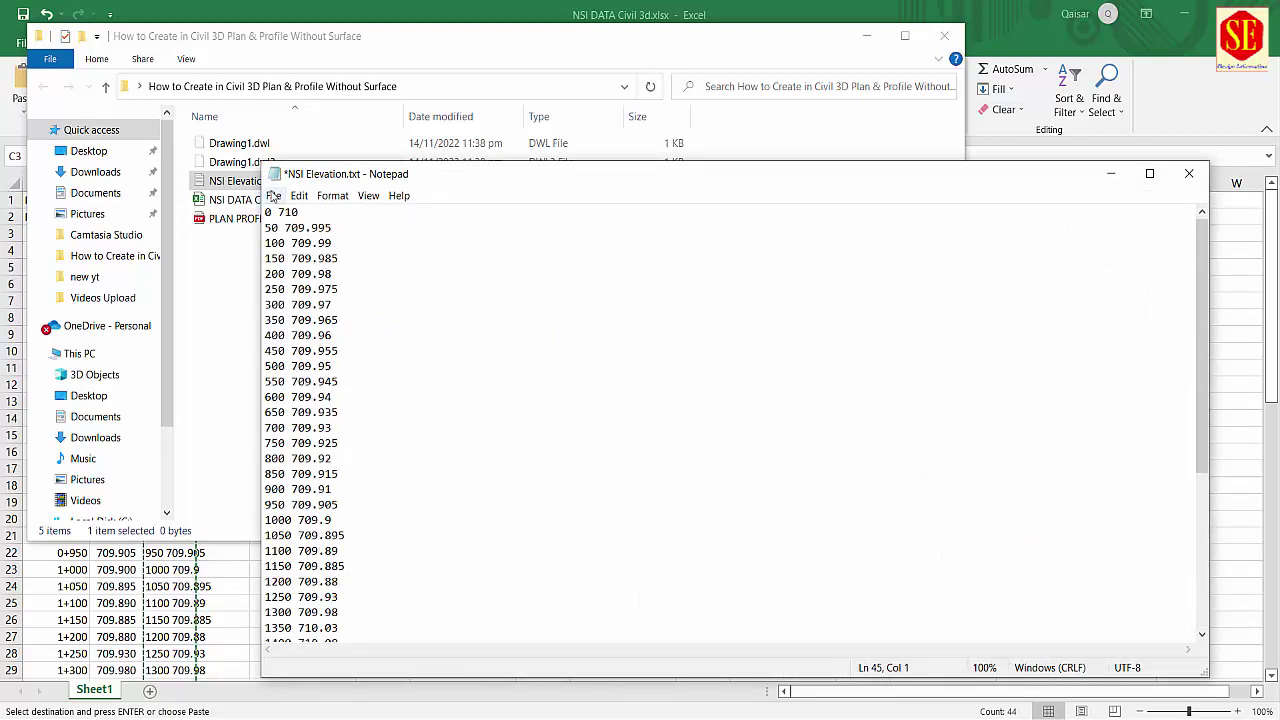
Save NSI Elevation.txt and close Notepad.
left_click(273, 195)
left_click(300, 265)
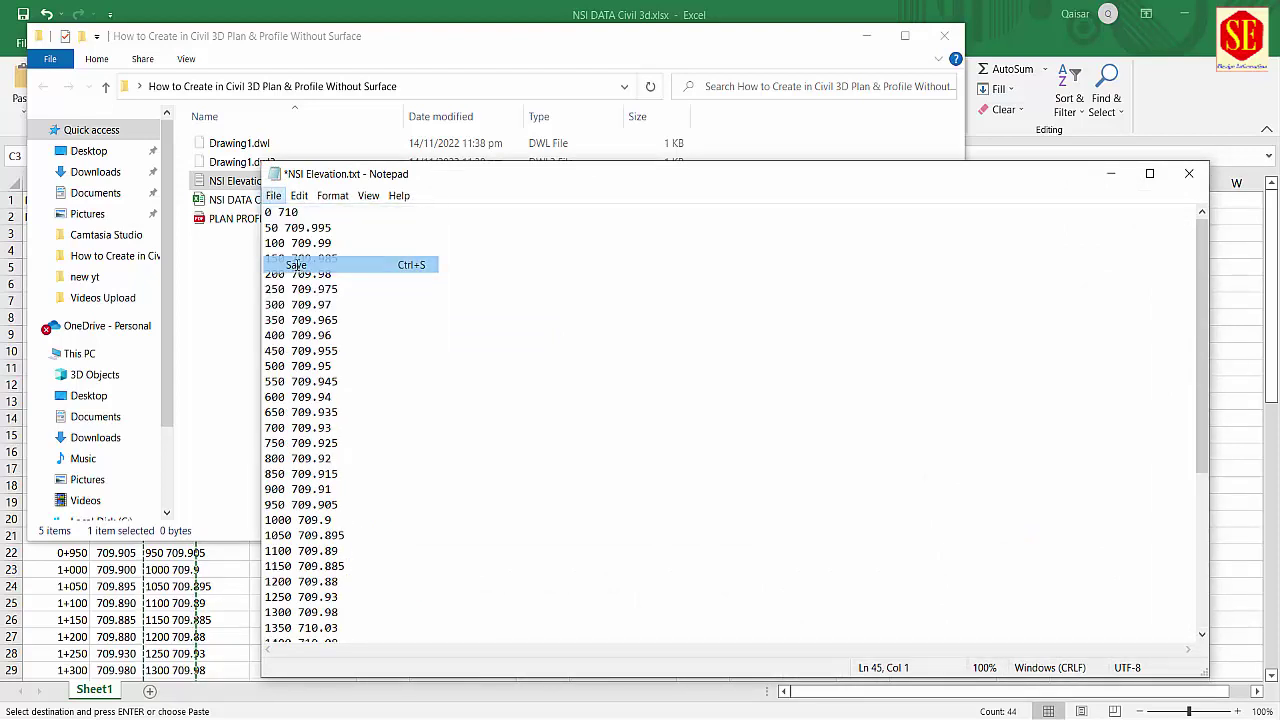
left_click(1190, 174)
left_click(272, 339)
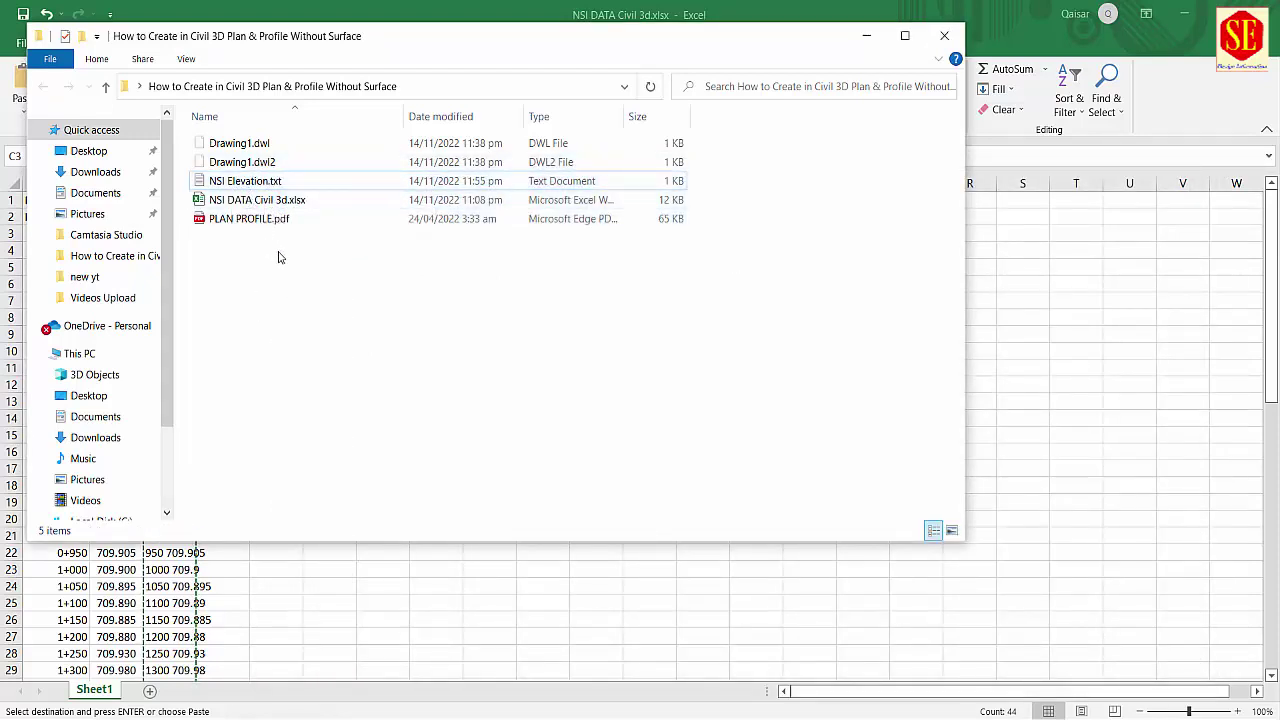
Select NSI Elevation.txt in the folder and close the File Explorer window.
left_click(252, 184)
left_click(260, 202)
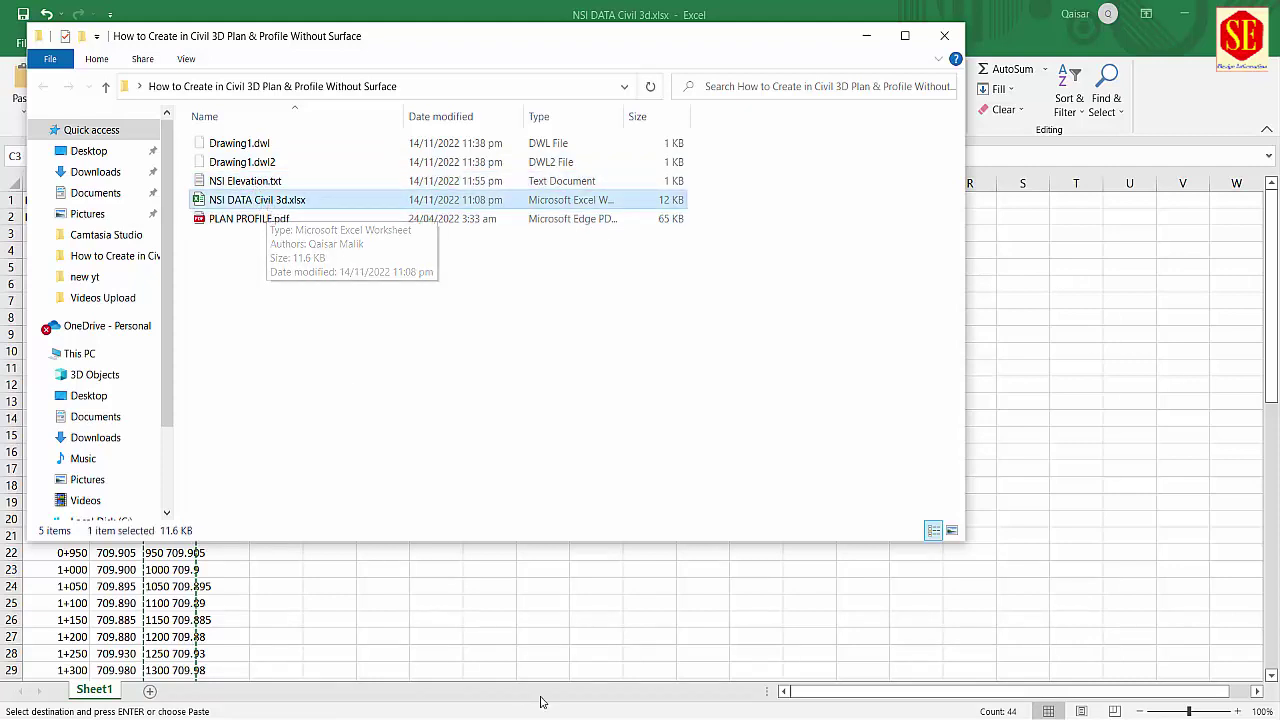
key("alt+Tab")
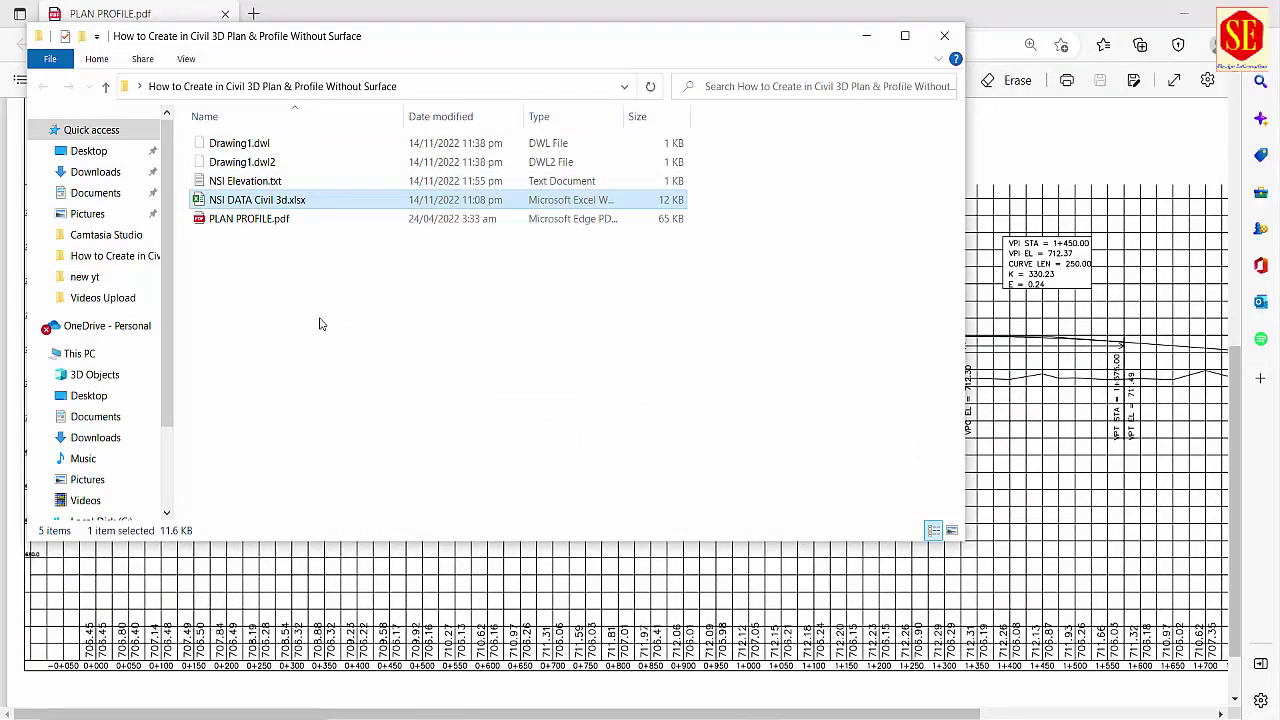
left_click(243, 184)
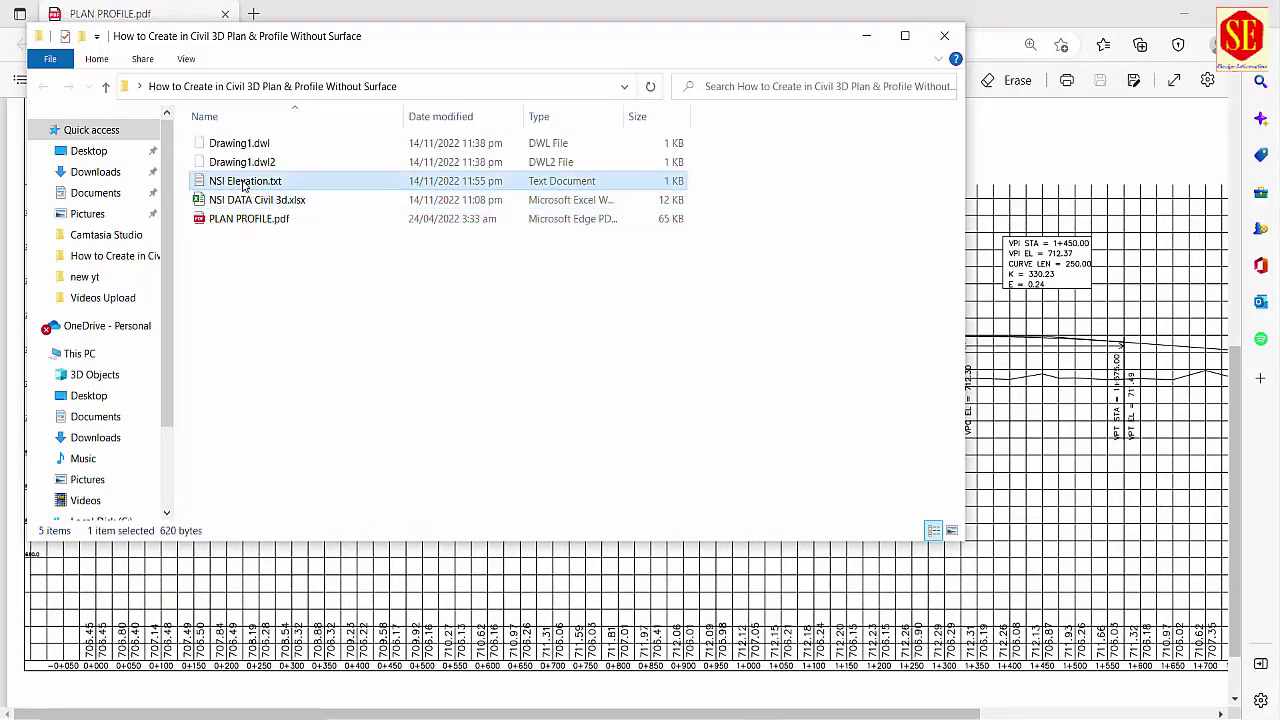
left_click(944, 35)
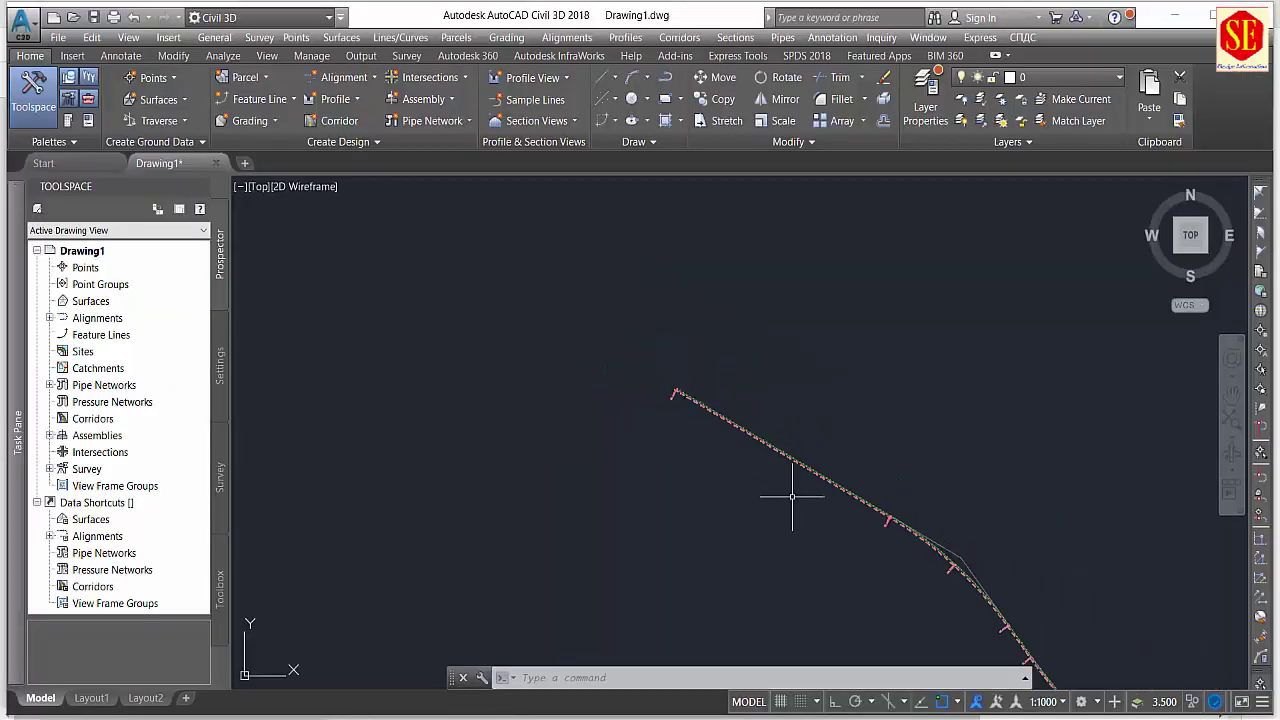
Fit the Road alignment into view and start Create Profile from File.
middle_click_drag(792, 496, 657, 343)
scroll(657, 343, "down", 2)
scroll(777, 457, "down", 1)
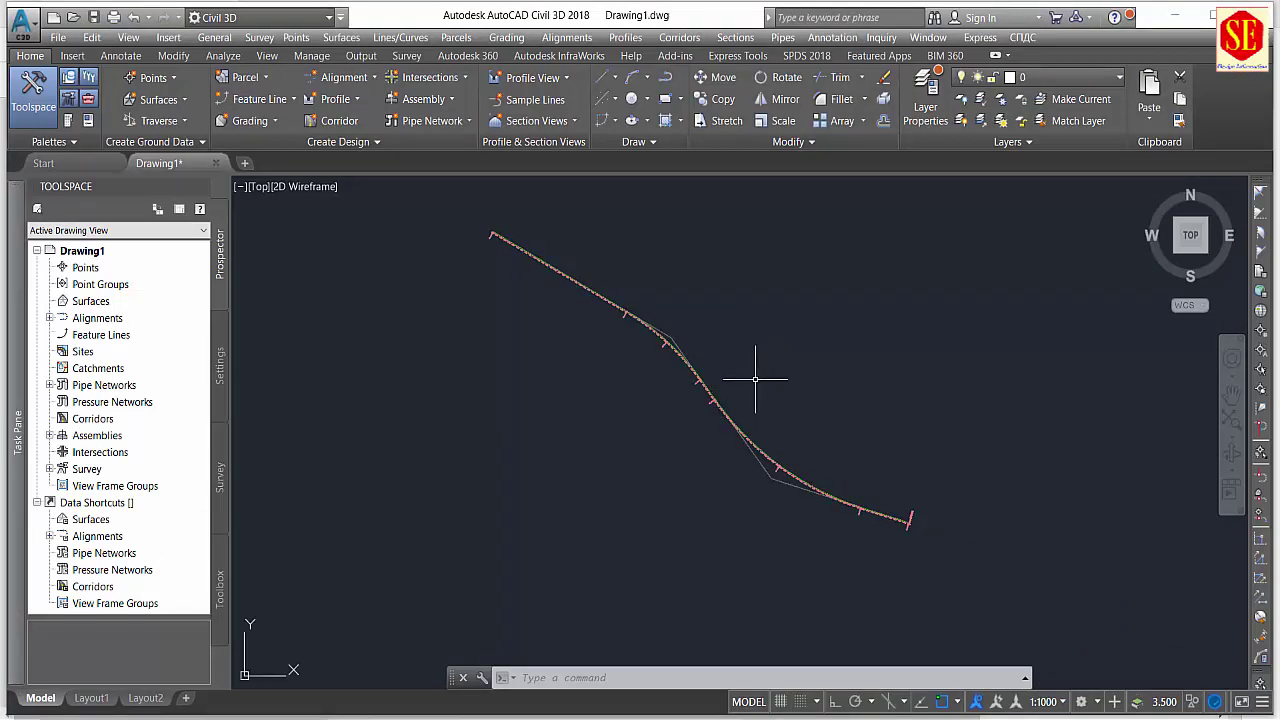
left_click(357, 100)
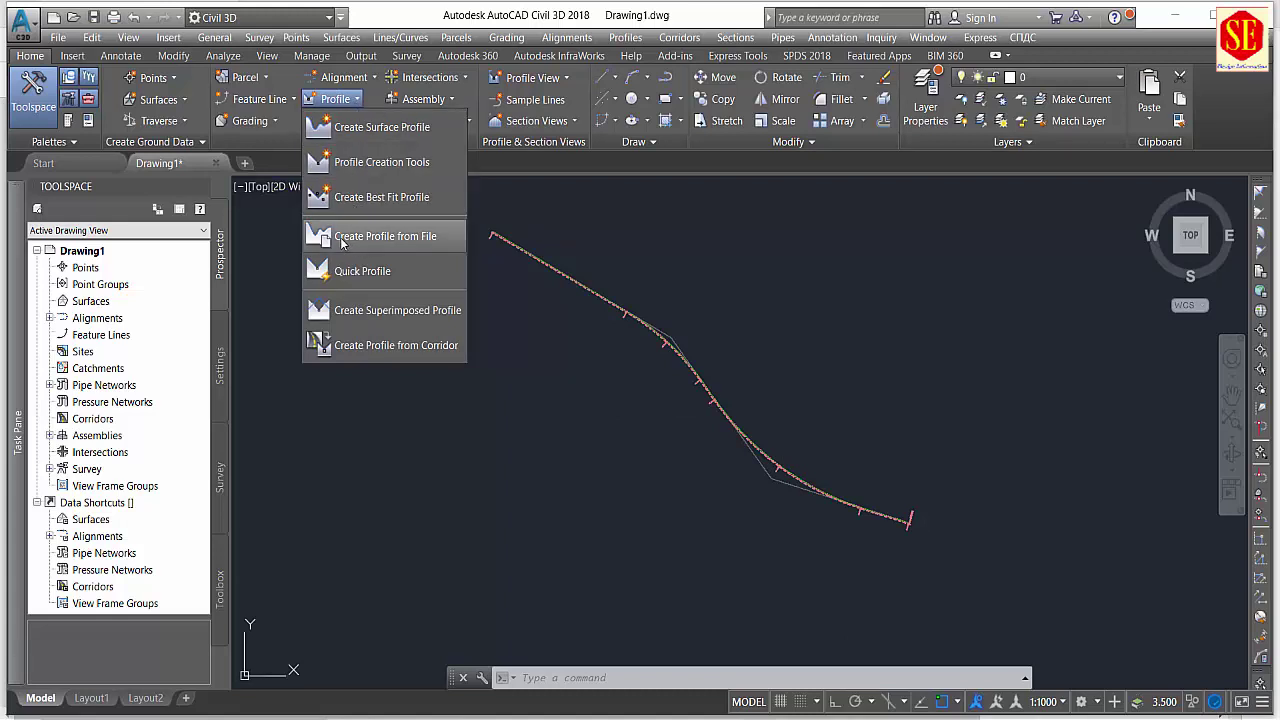
left_click(396, 242)
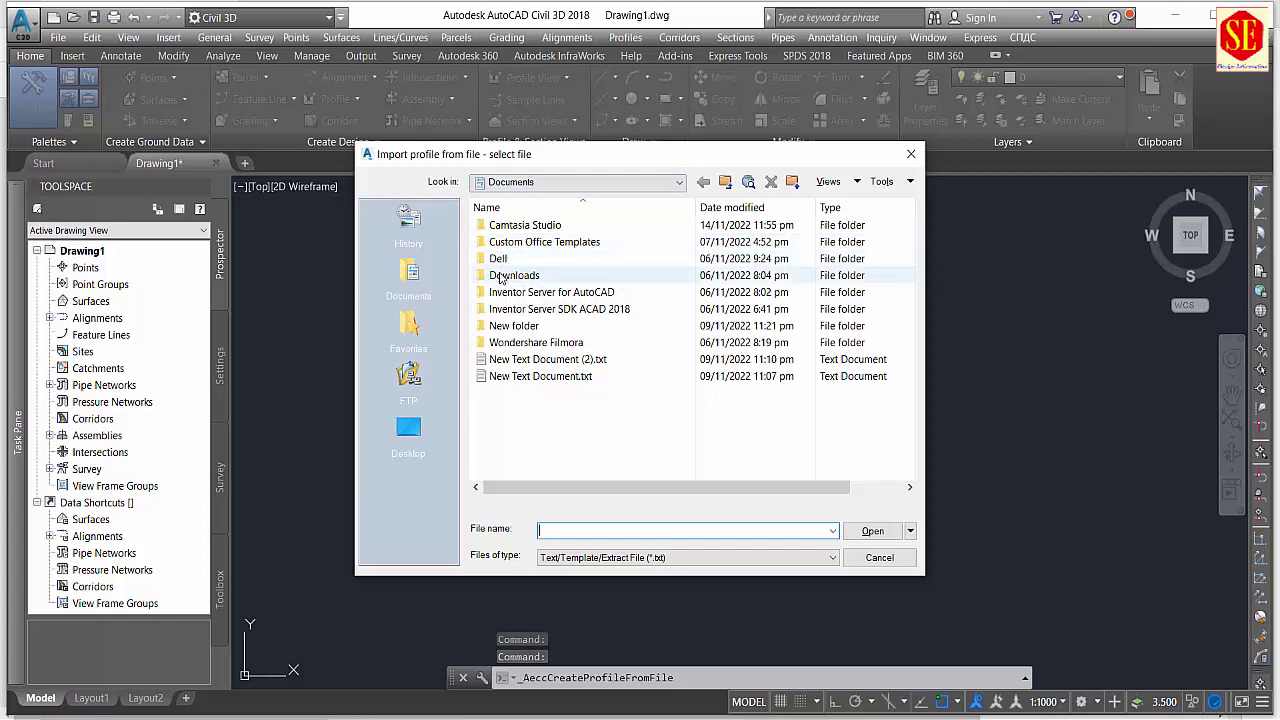
Find NSI Elevation.txt in the Desktop project folder, check its contents, and import it.
left_click(408, 430)
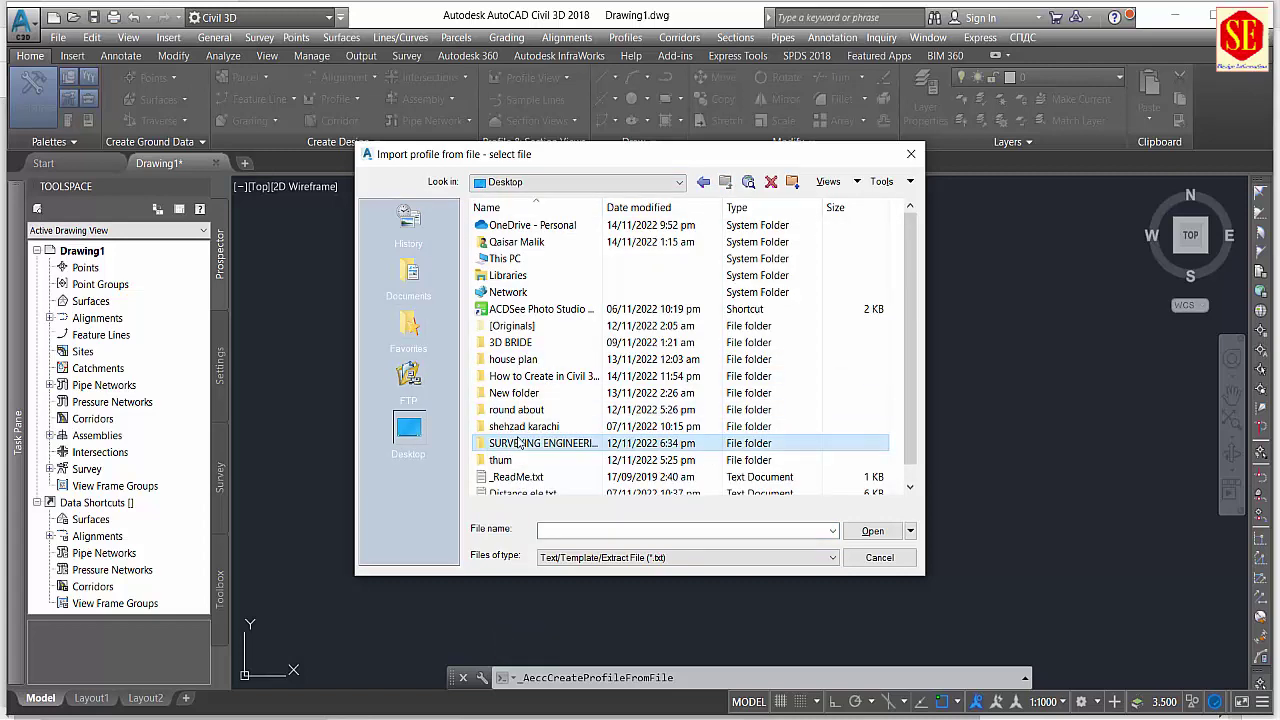
double_click(530, 376)
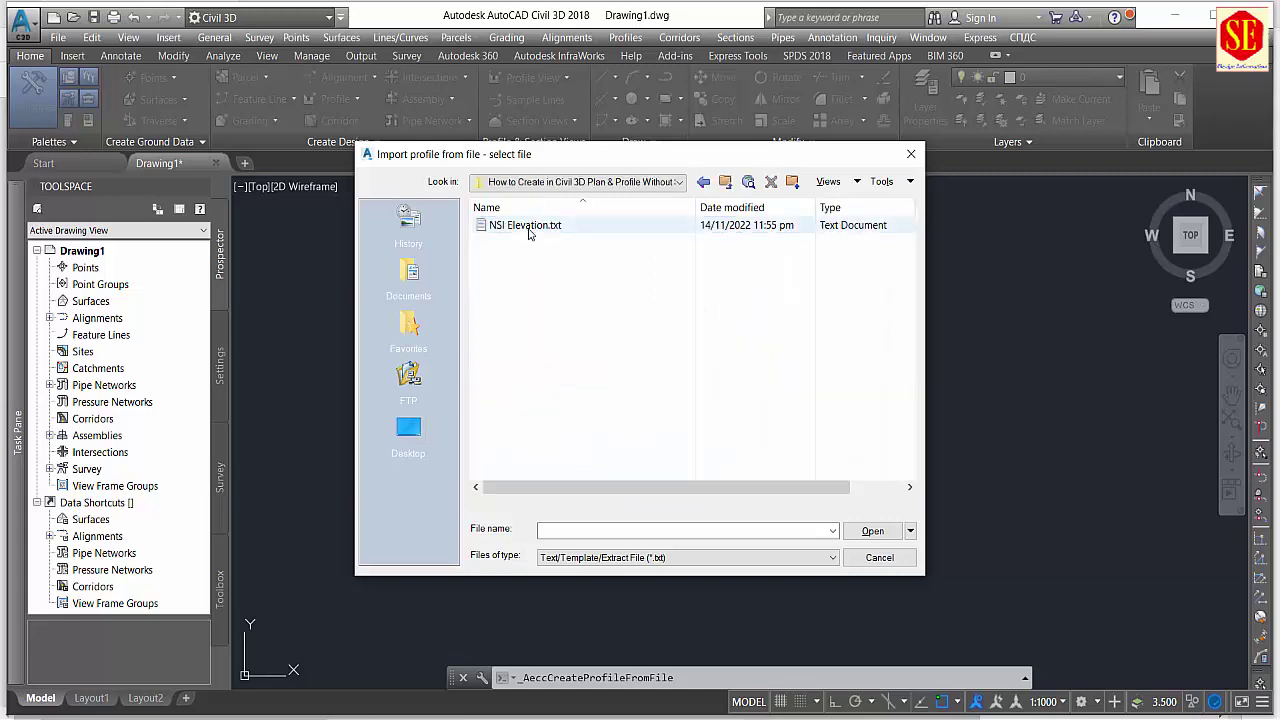
left_click(525, 226)
right_click(528, 228)
left_click(566, 268)
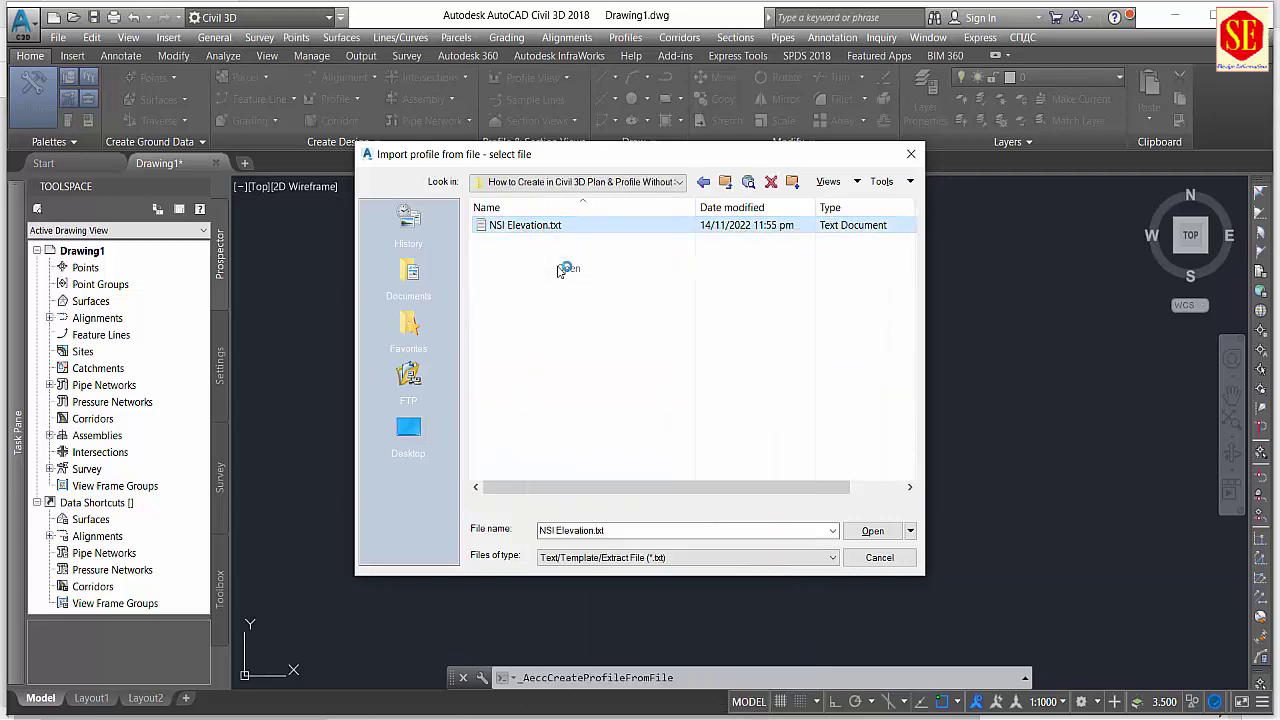
scroll(293, 290, "down", 6)
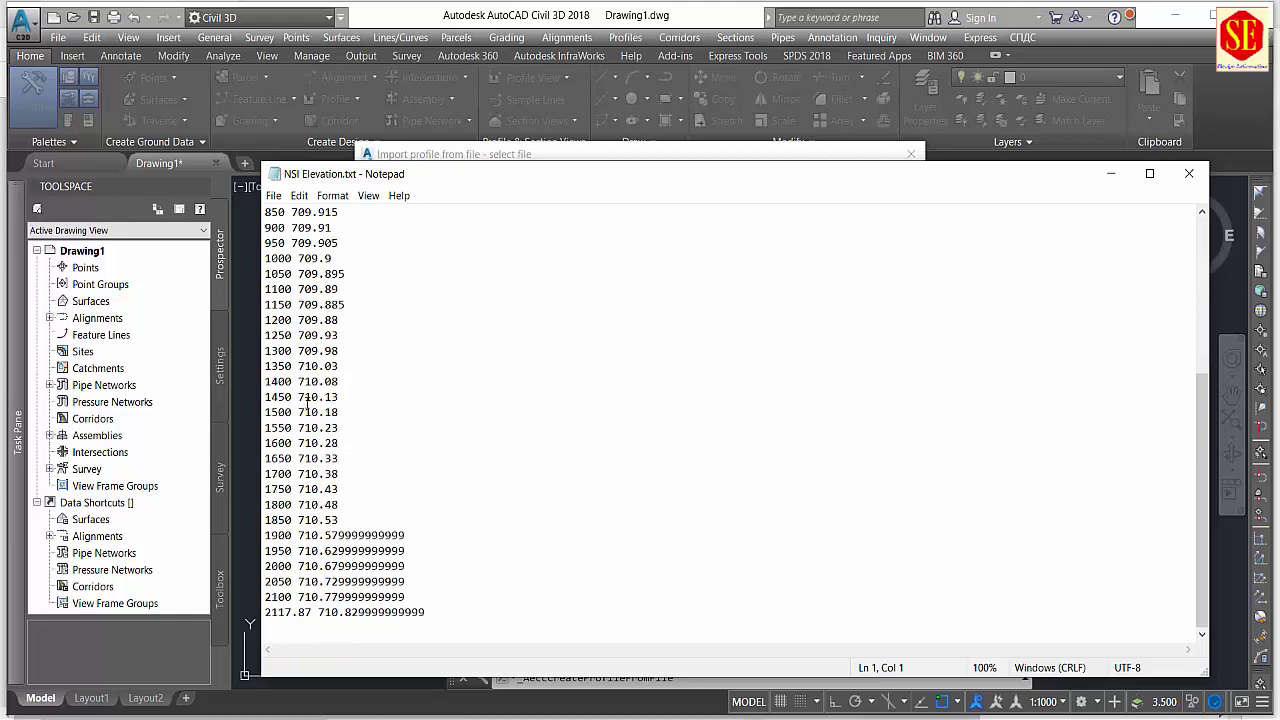
scroll(318, 480, "up", 6)
left_click(1189, 173)
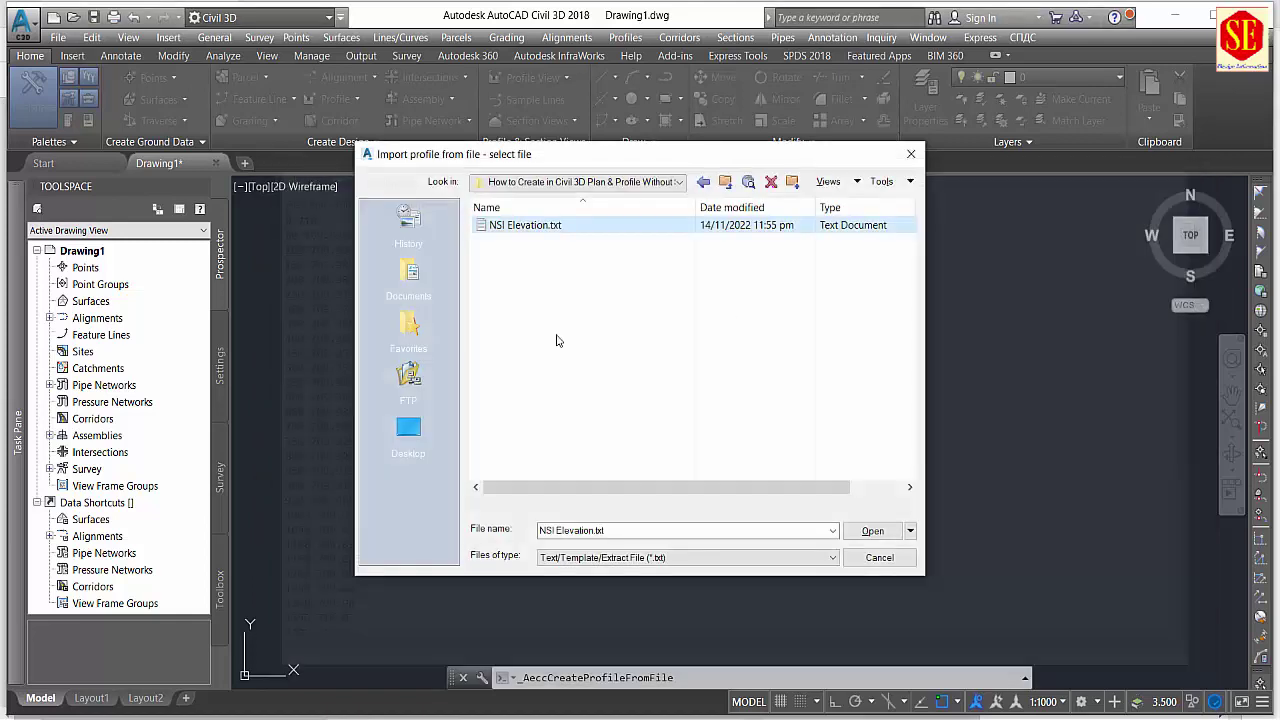
double_click(515, 226)
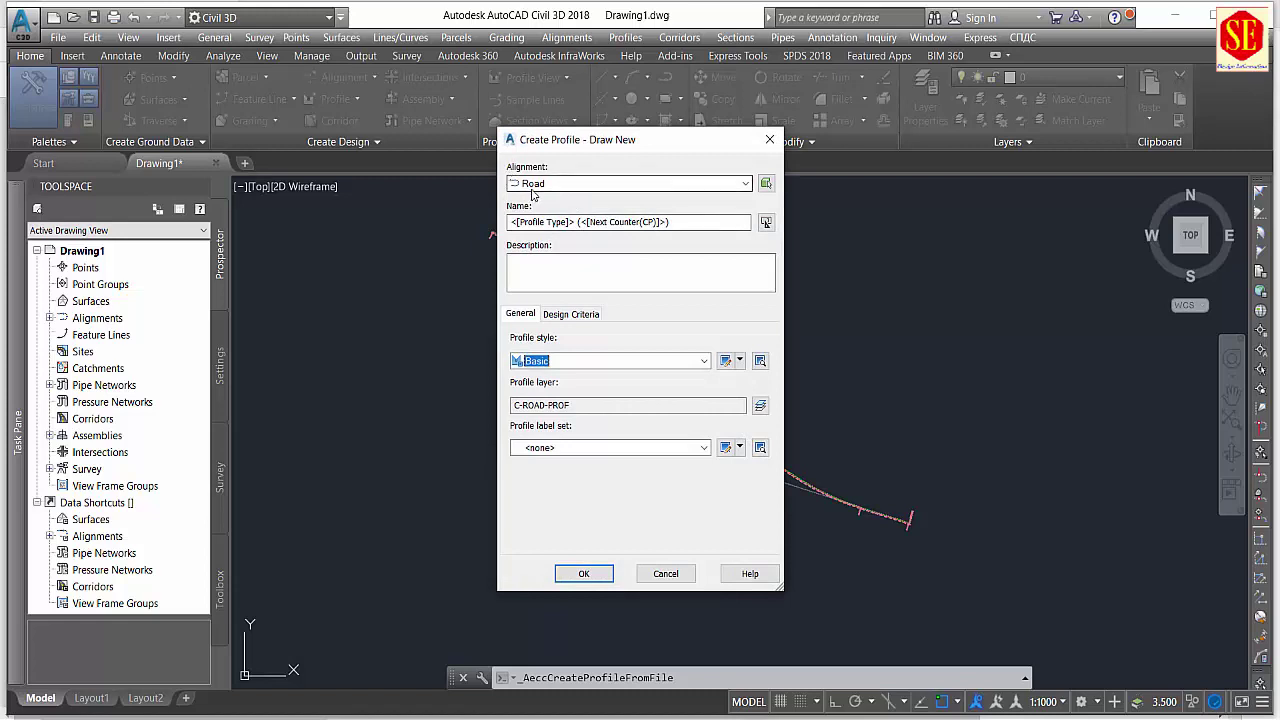
Name the profile Road 1 NSL, give it the Complete Label Set, and create it.
left_click(544, 222)
left_click_drag(674, 222, 362, 211)
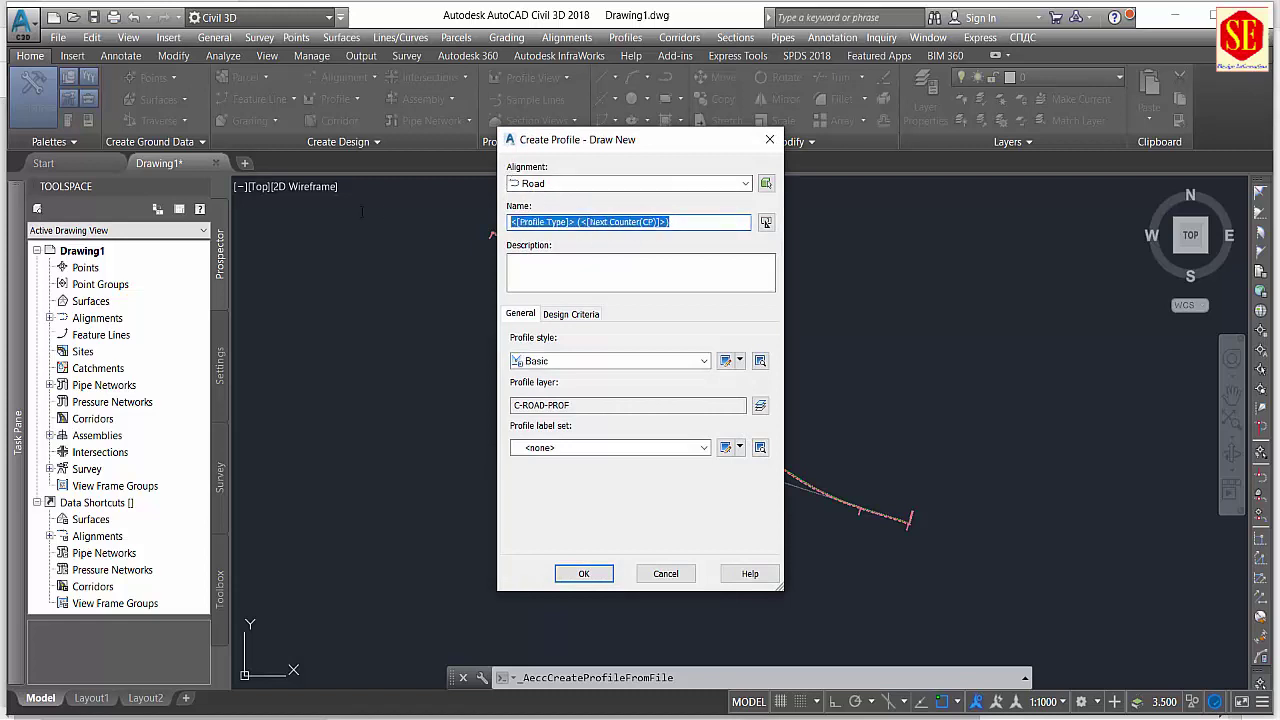
type("Ro")
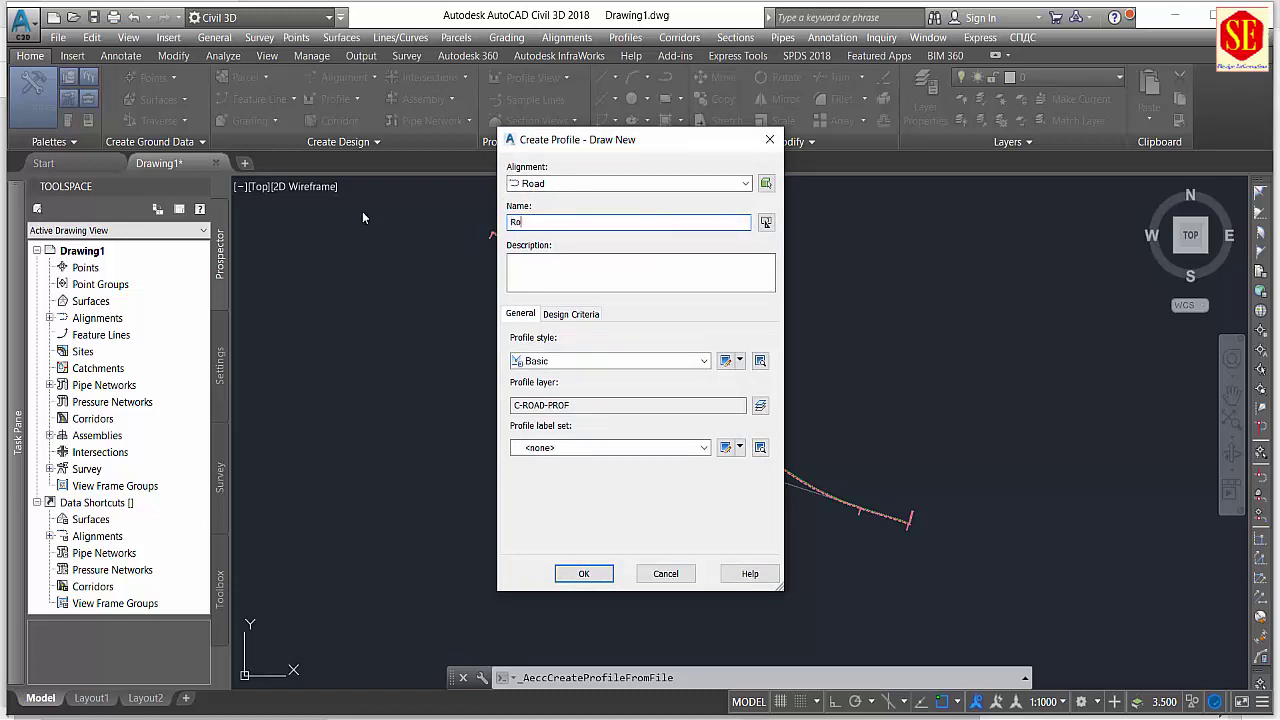
type("ad 1 ")
type("NS")
type("L")
left_click(600, 447)
left_click(570, 488)
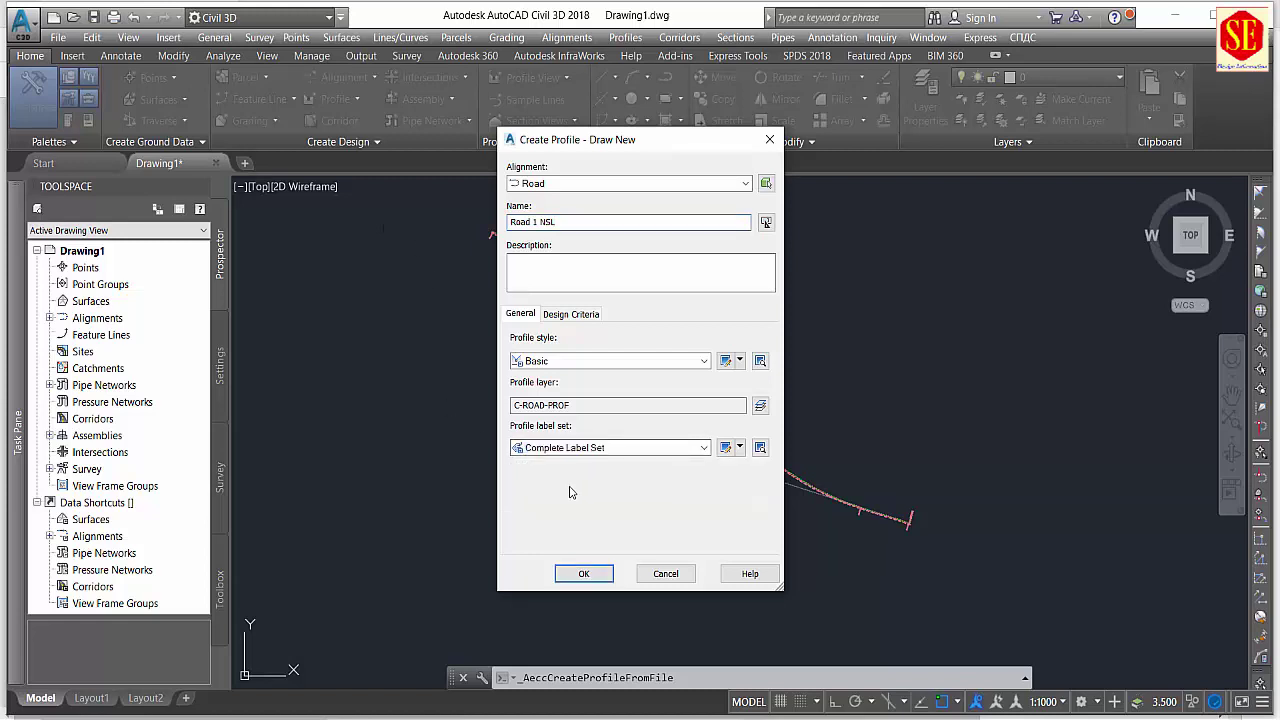
left_click(583, 573)
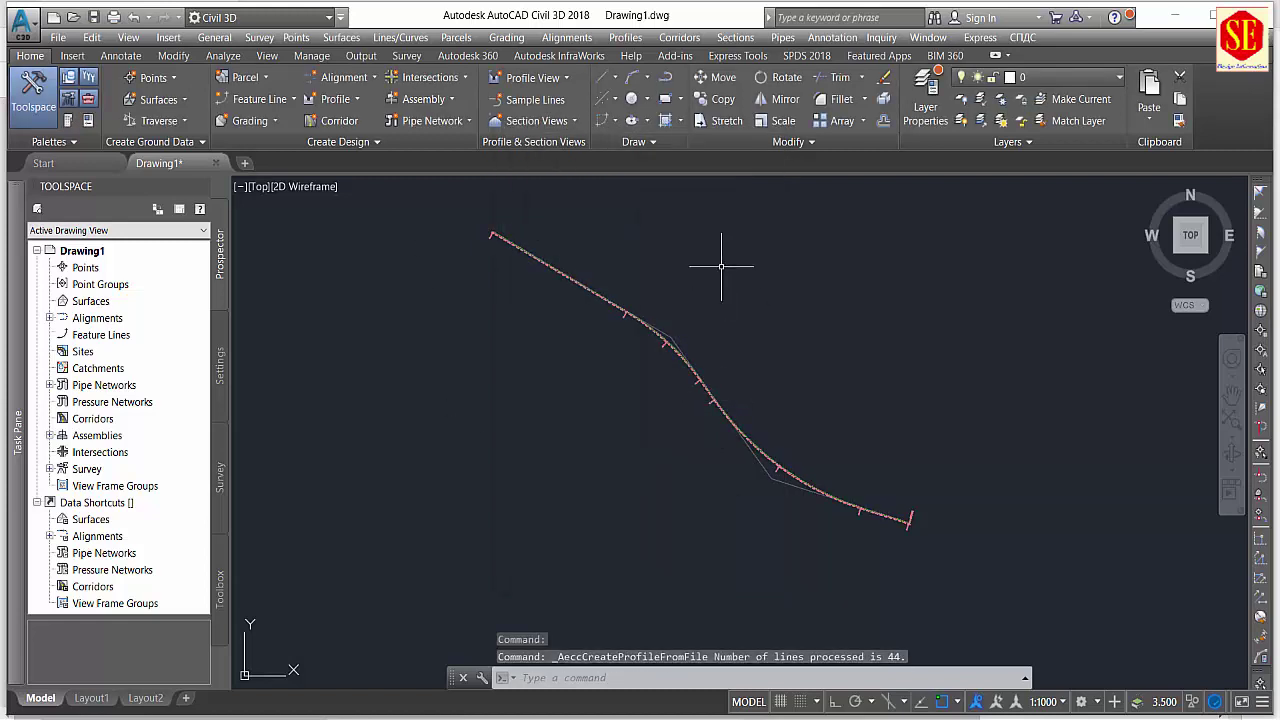
scroll(720, 266, "down", 4)
Start a new profile view and advance past its station range and height pages.
middle_click_drag(743, 306, 615, 406)
scroll(603, 434, "up", 1)
scroll(632, 432, "up", 1)
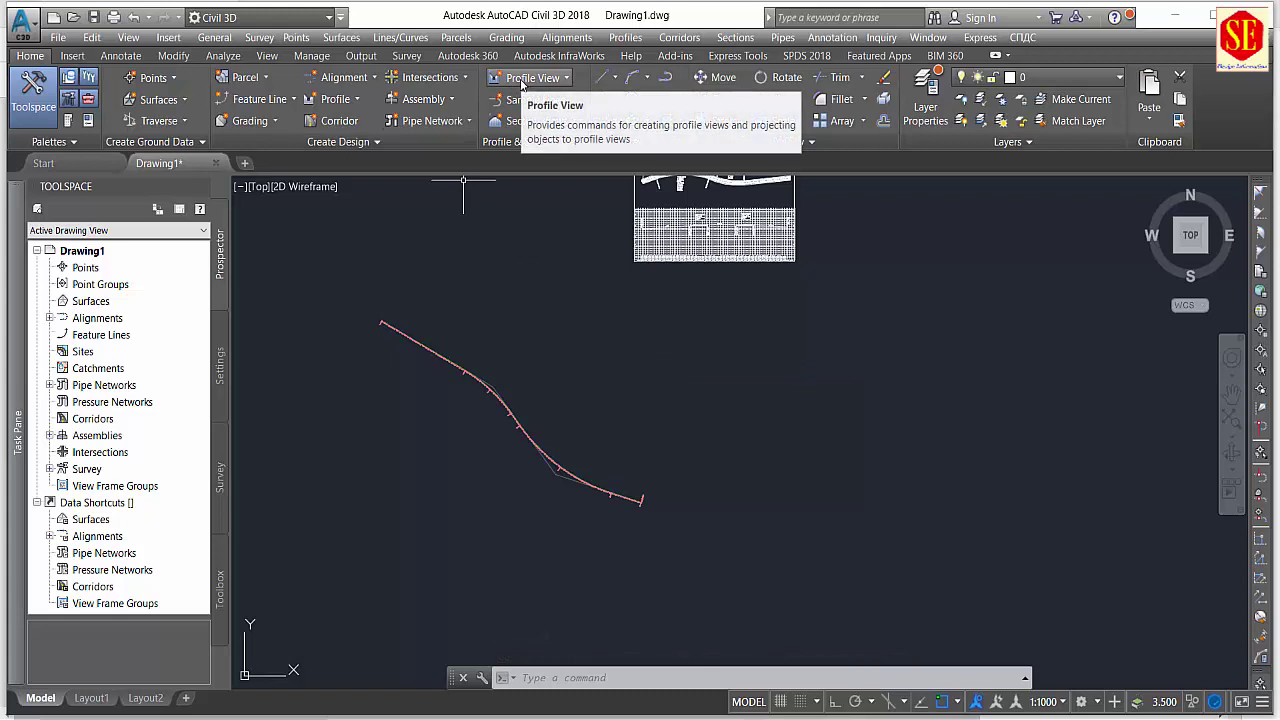
left_click(524, 80)
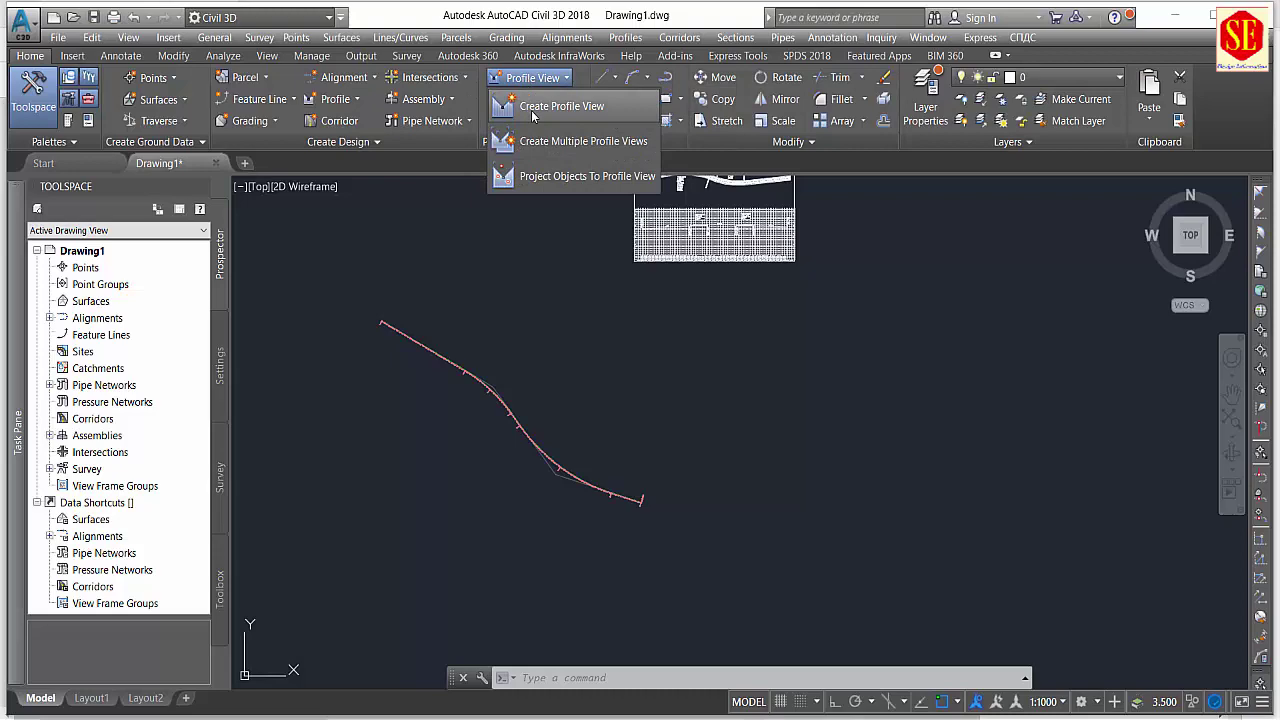
left_click(533, 116)
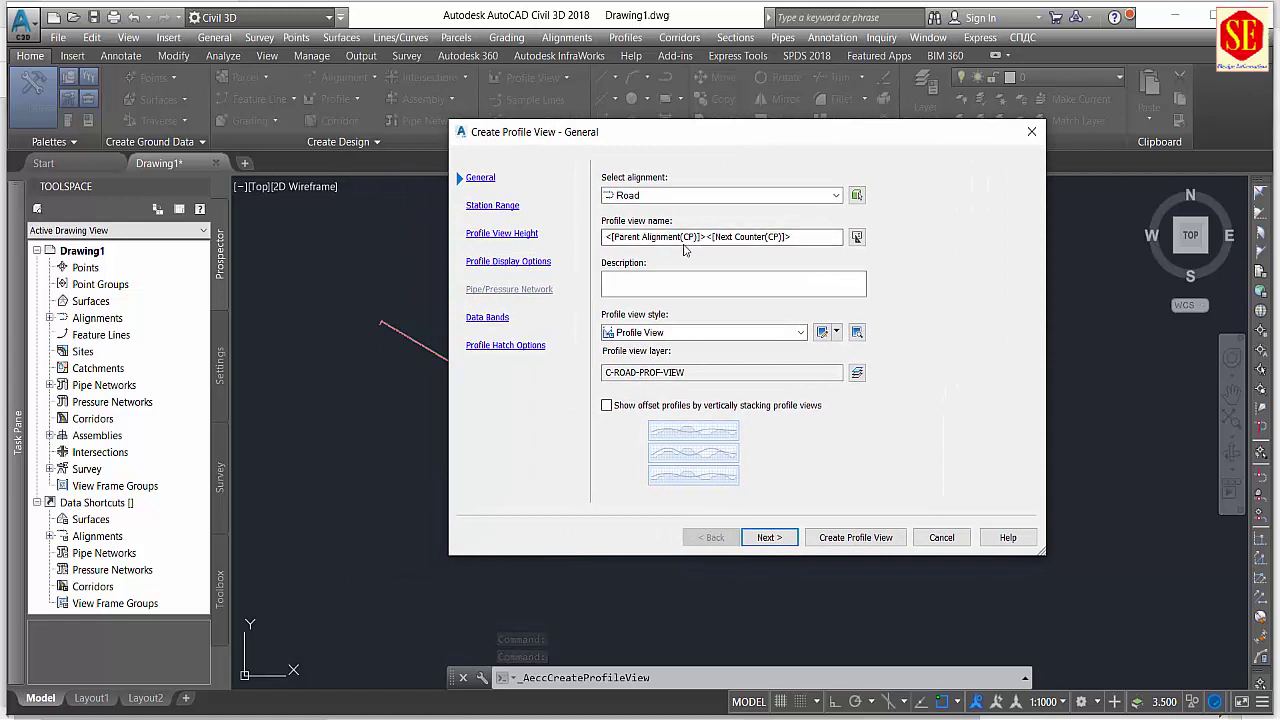
left_click(613, 237)
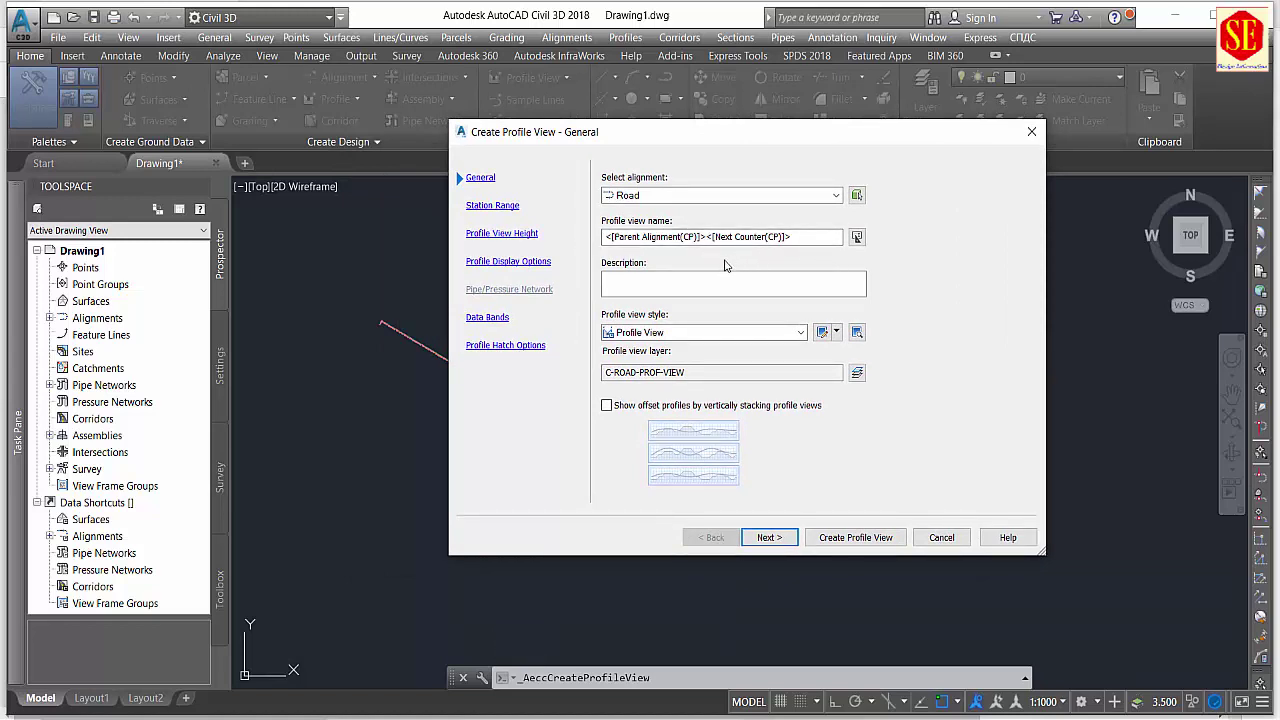
left_click(770, 541)
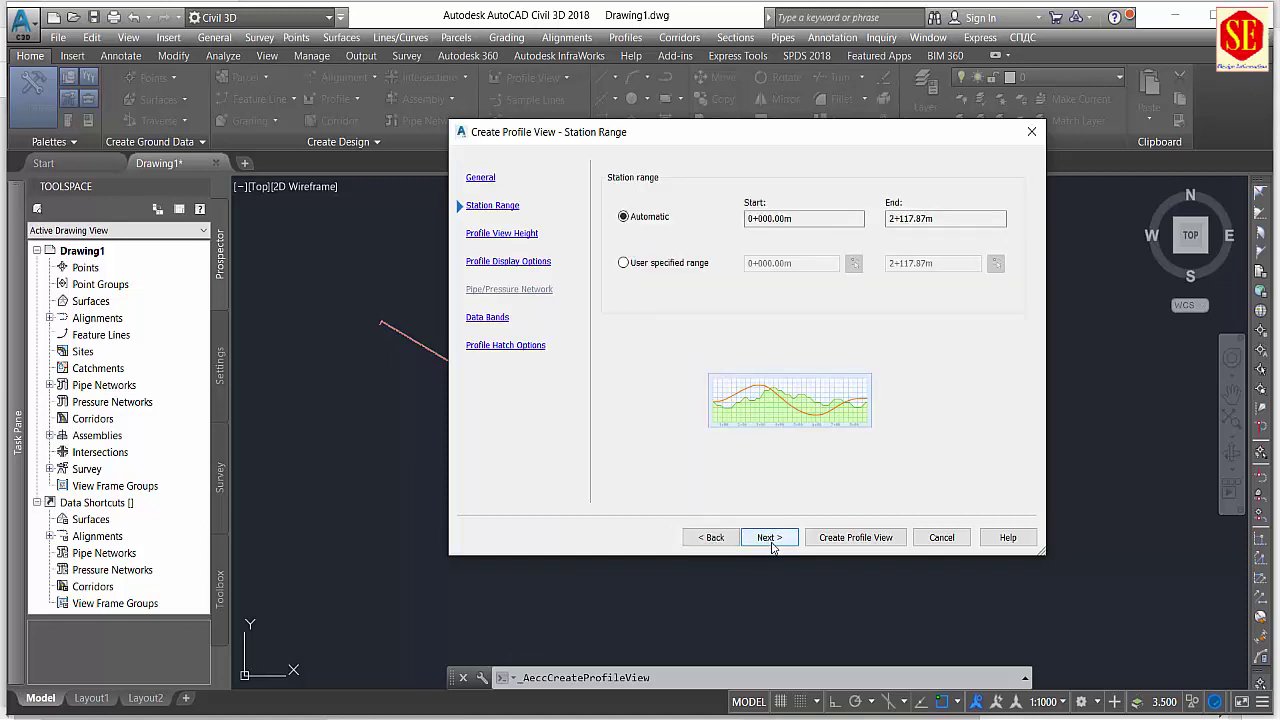
left_click(772, 546)
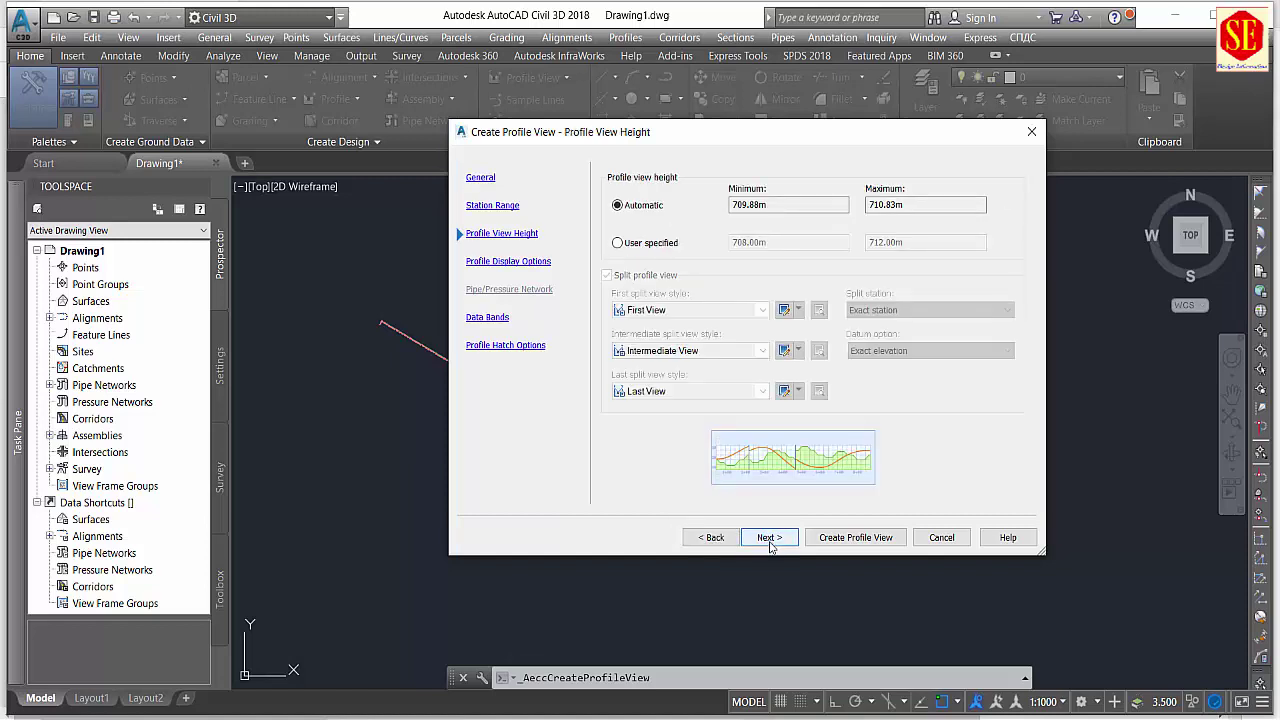
left_click(771, 546)
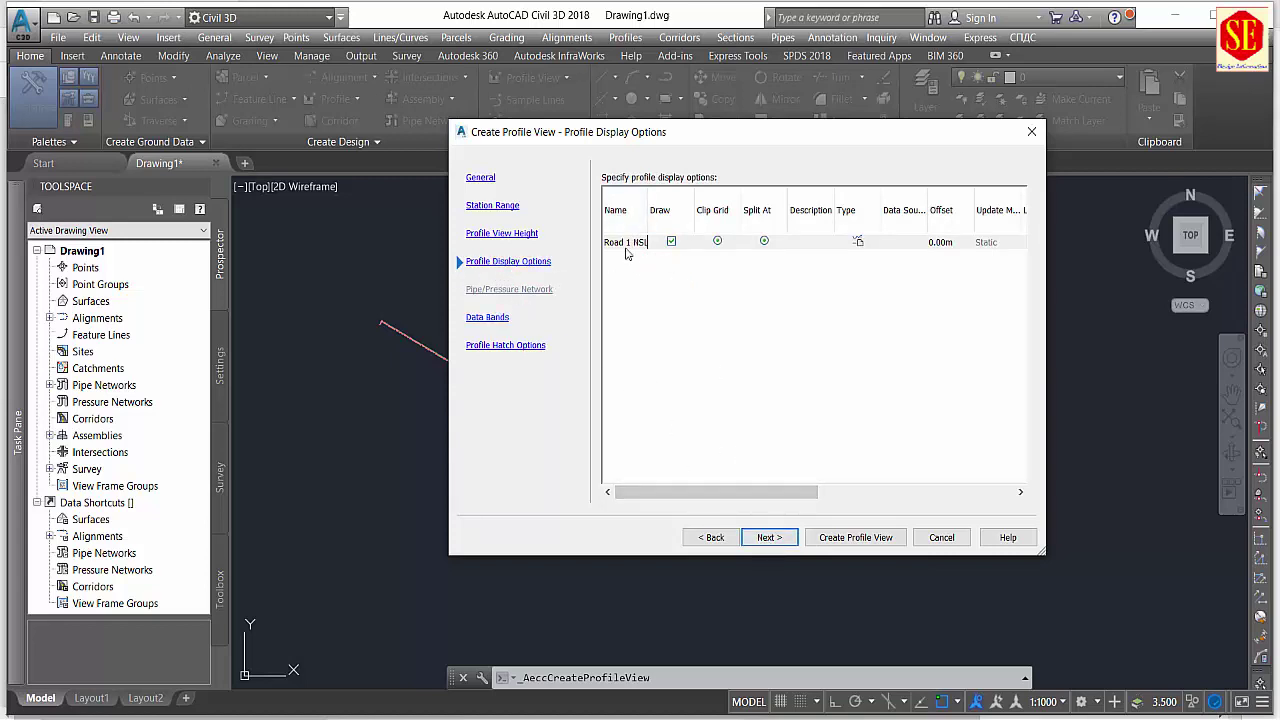
Select the Road 1 NSL profile, keep the EG-FG Elevations and Stations bands, and create the view.
left_click(623, 244)
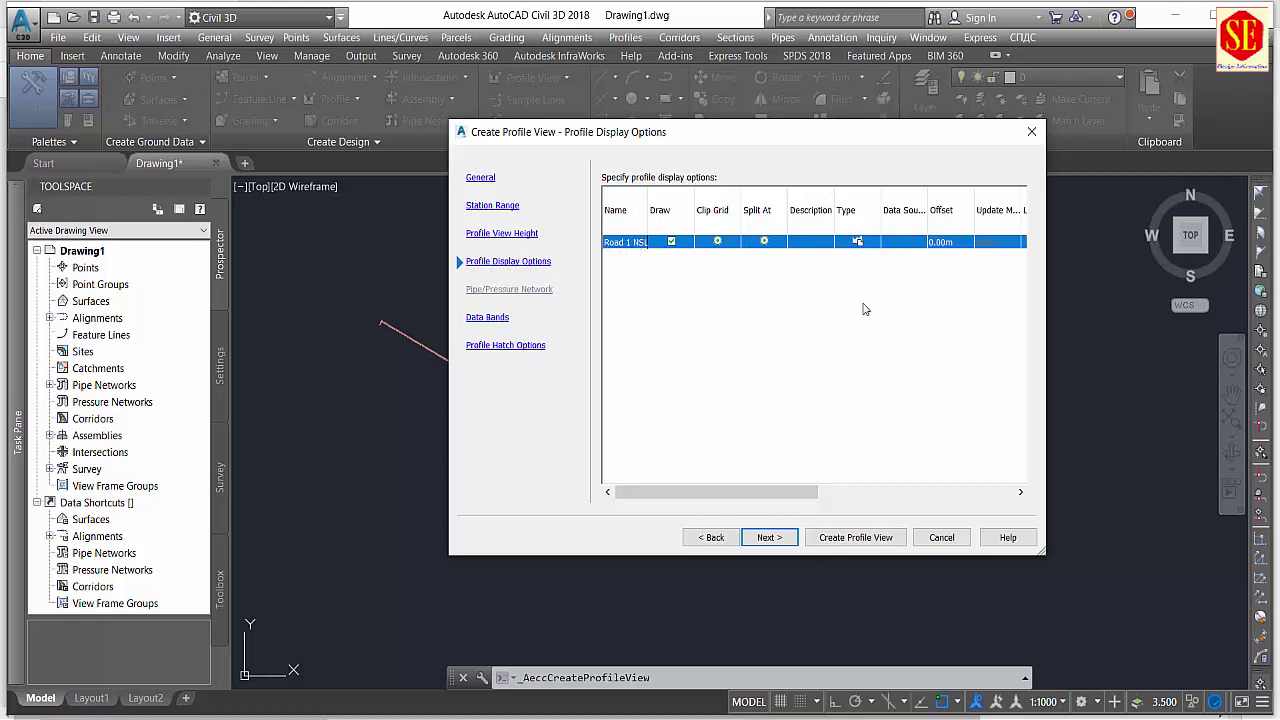
left_click_drag(735, 496, 918, 500)
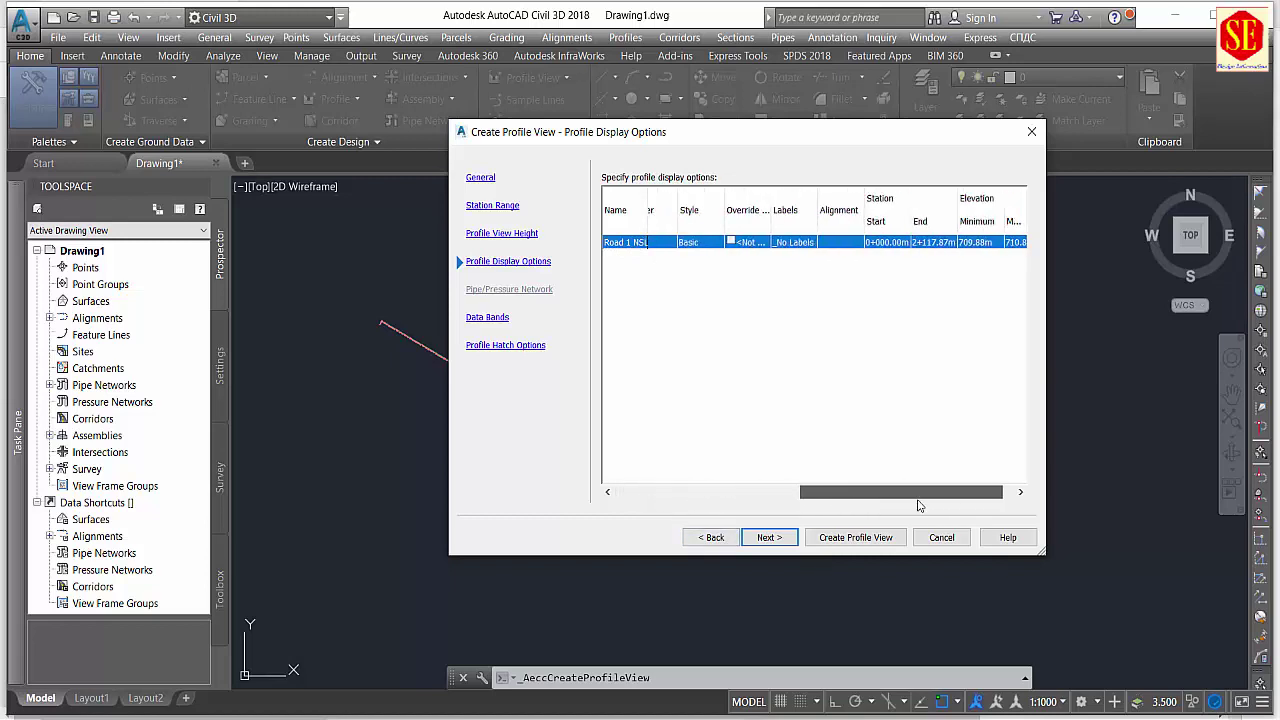
left_click(769, 540)
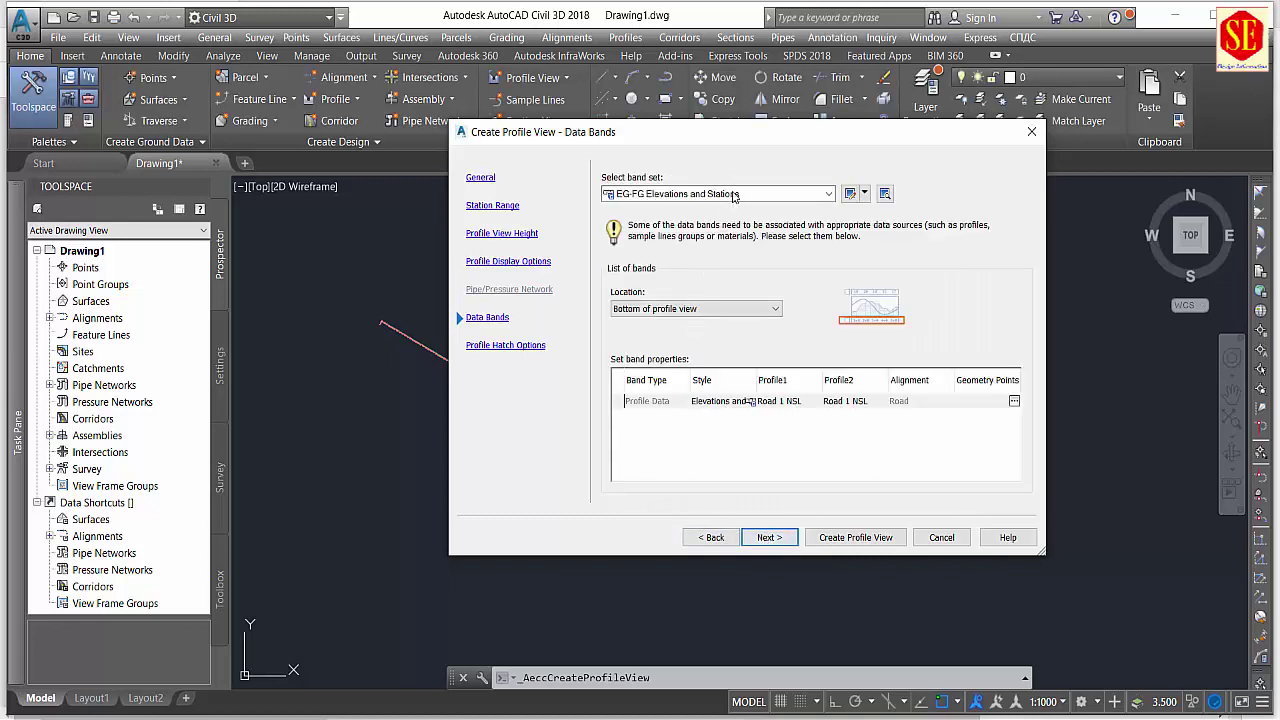
left_click(734, 194)
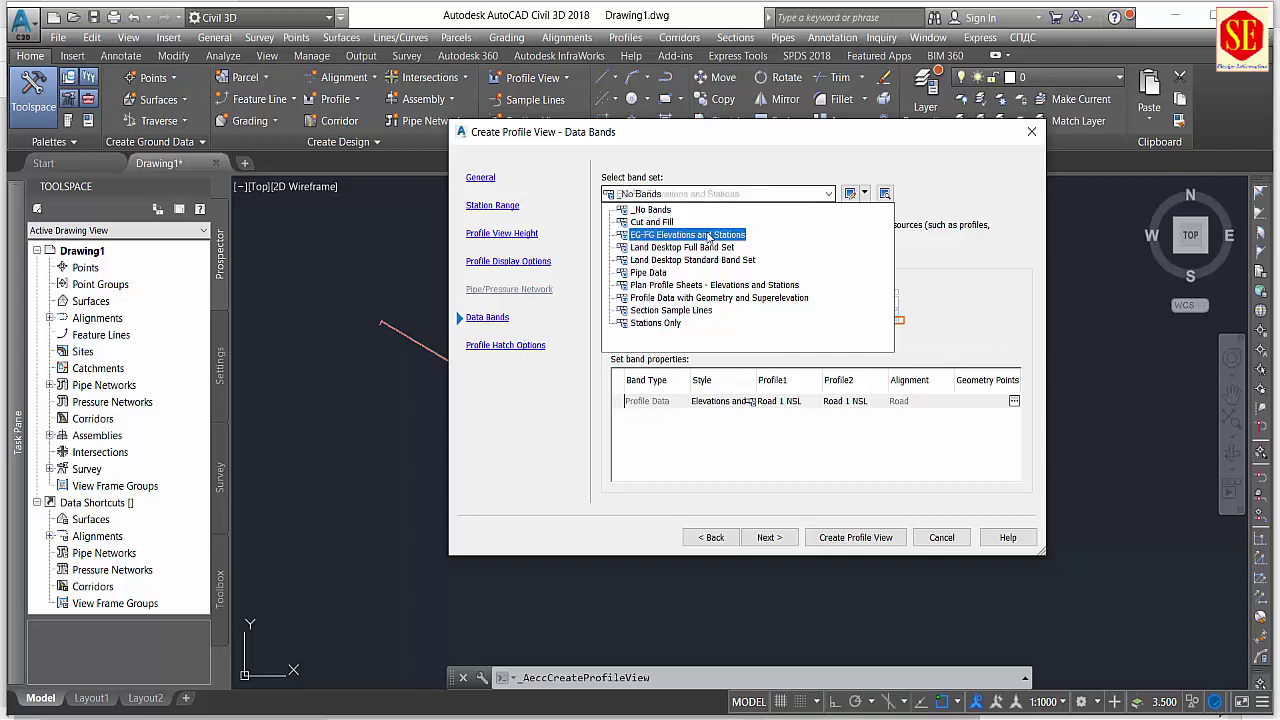
left_click(660, 196)
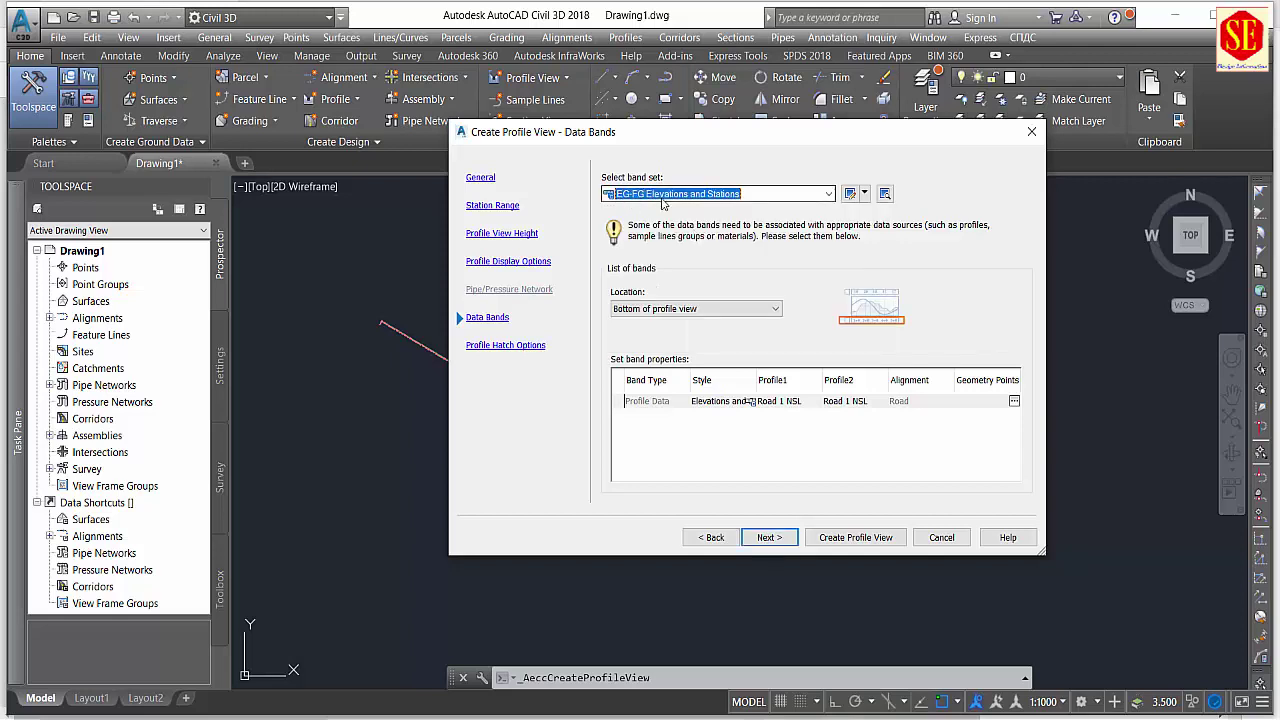
left_click(855, 537)
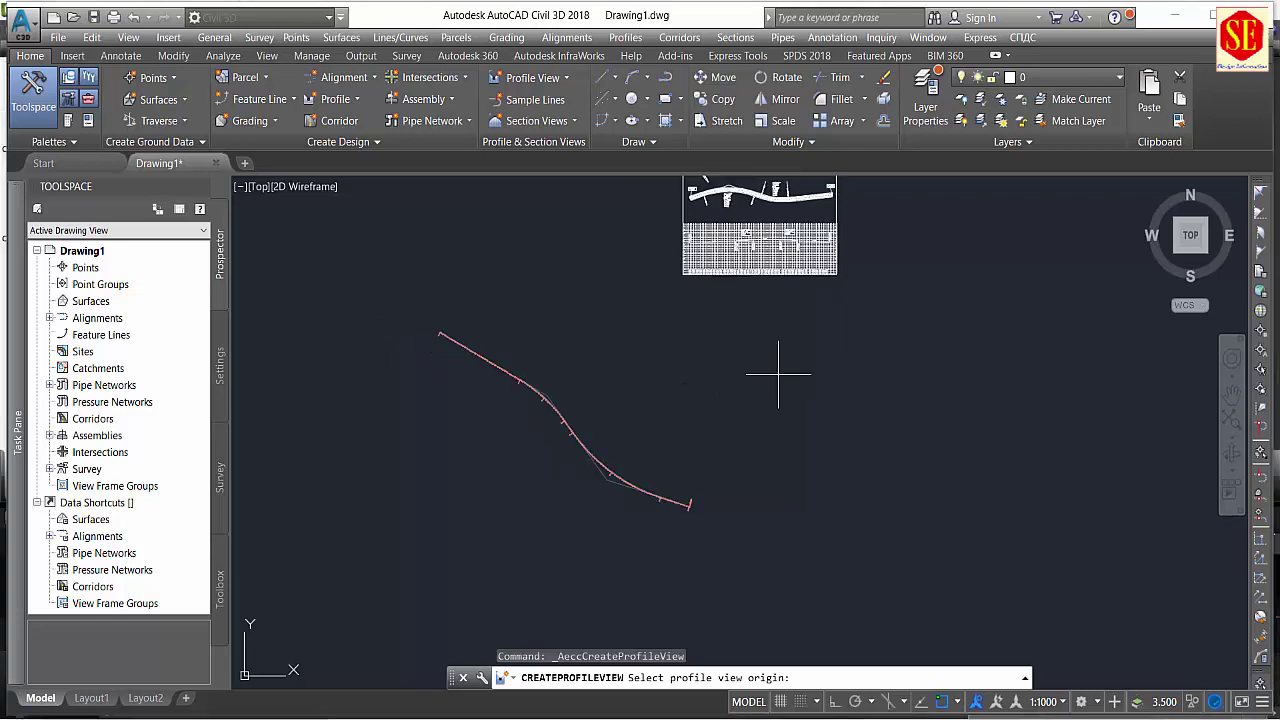
Place the profile view origin in the drawing and pan across its grid.
left_click(770, 374)
scroll(835, 370, "up", 5)
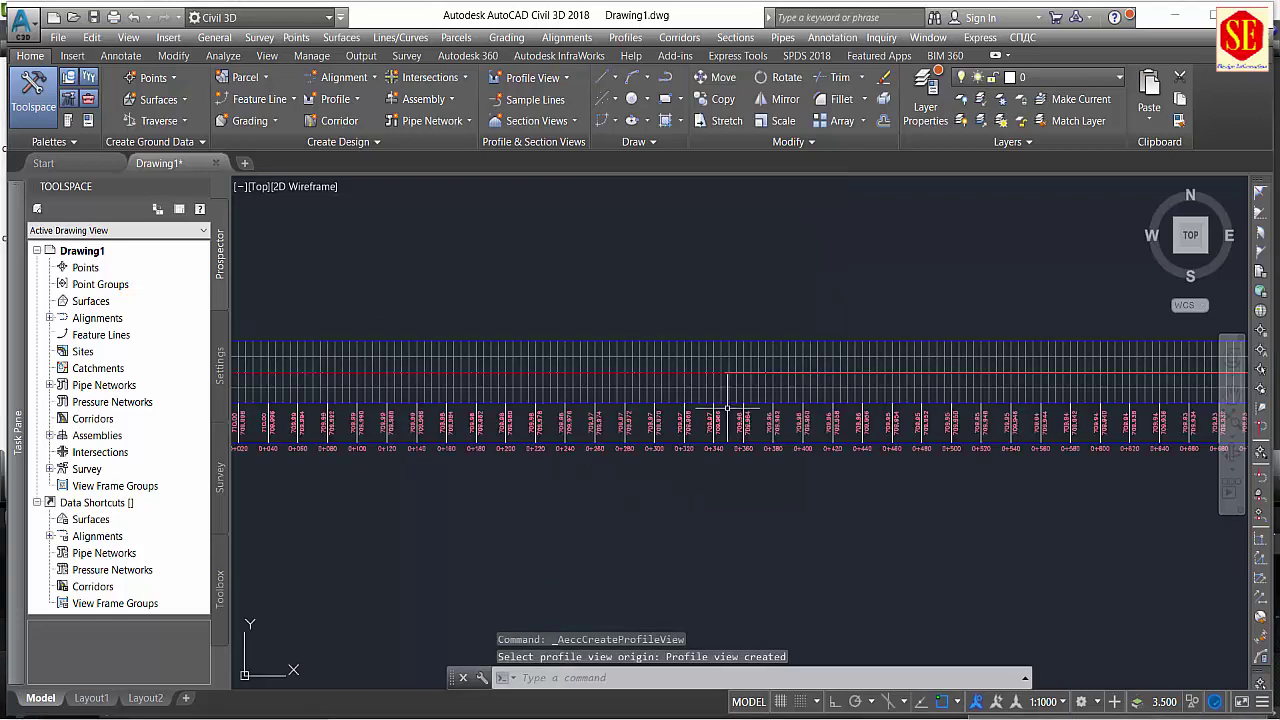
middle_click_drag(727, 408, 1155, 450)
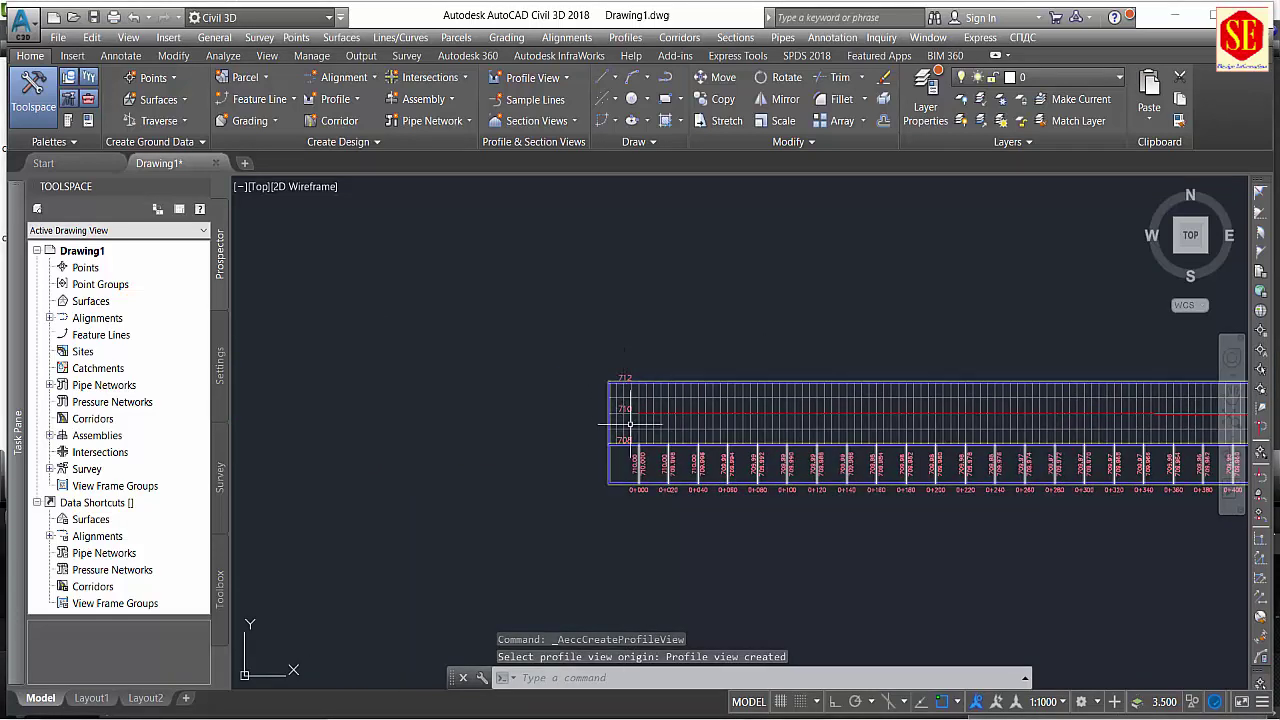
middle_click_drag(630, 425, 593, 395)
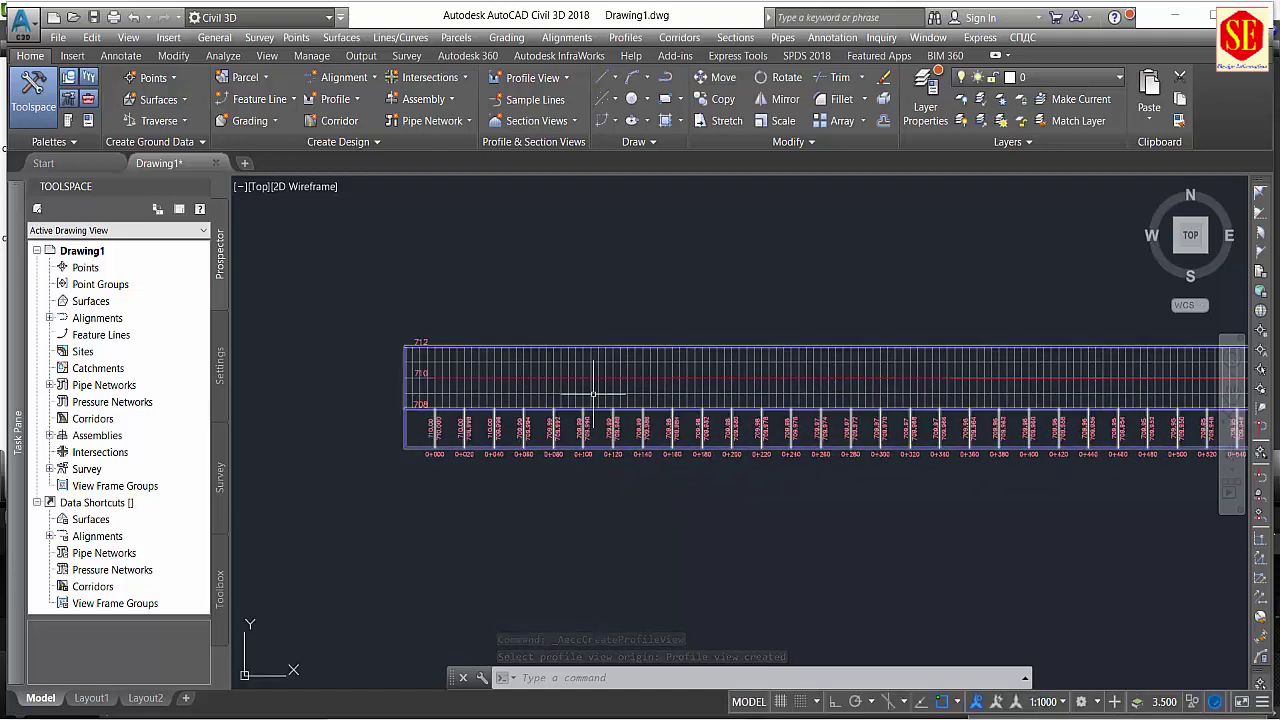
scroll(481, 391, "down", 2)
scroll(903, 357, "up", 1)
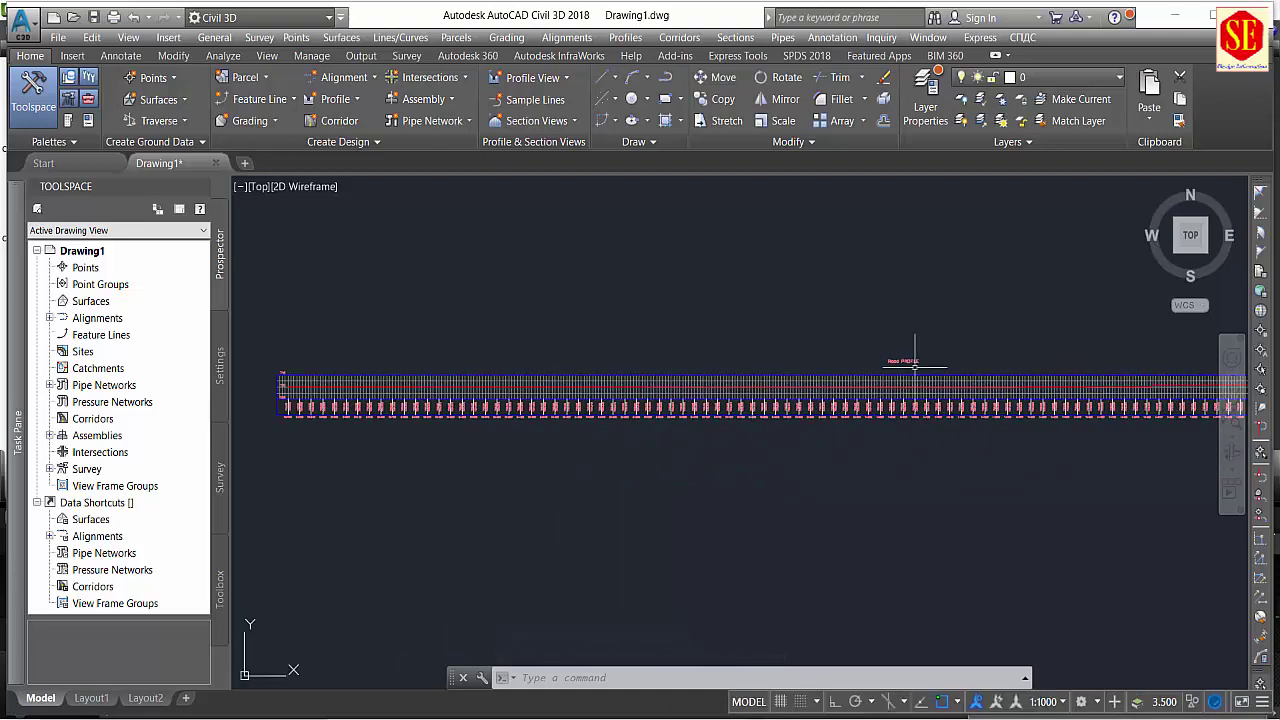
scroll(903, 357, "up", 3)
scroll(707, 308, "down", 2)
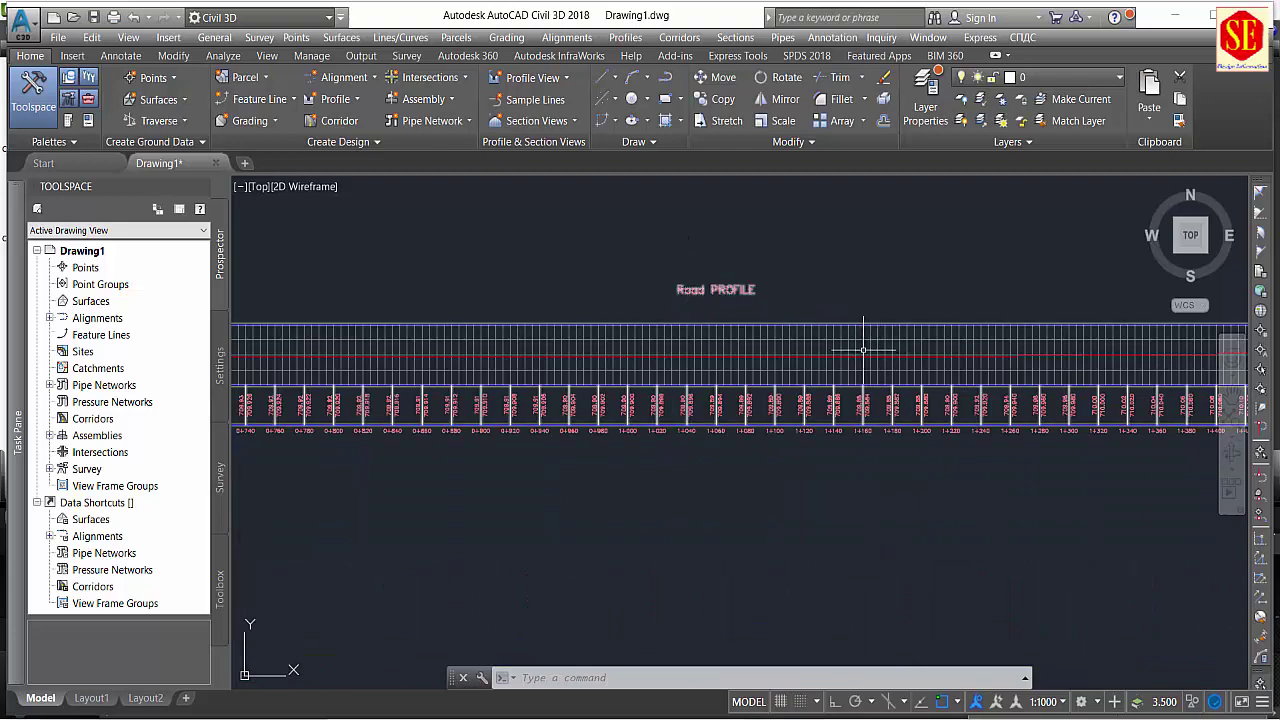
middle_click_drag(971, 457, 602, 466)
scroll(706, 486, "down", 1)
scroll(654, 429, "down", 1)
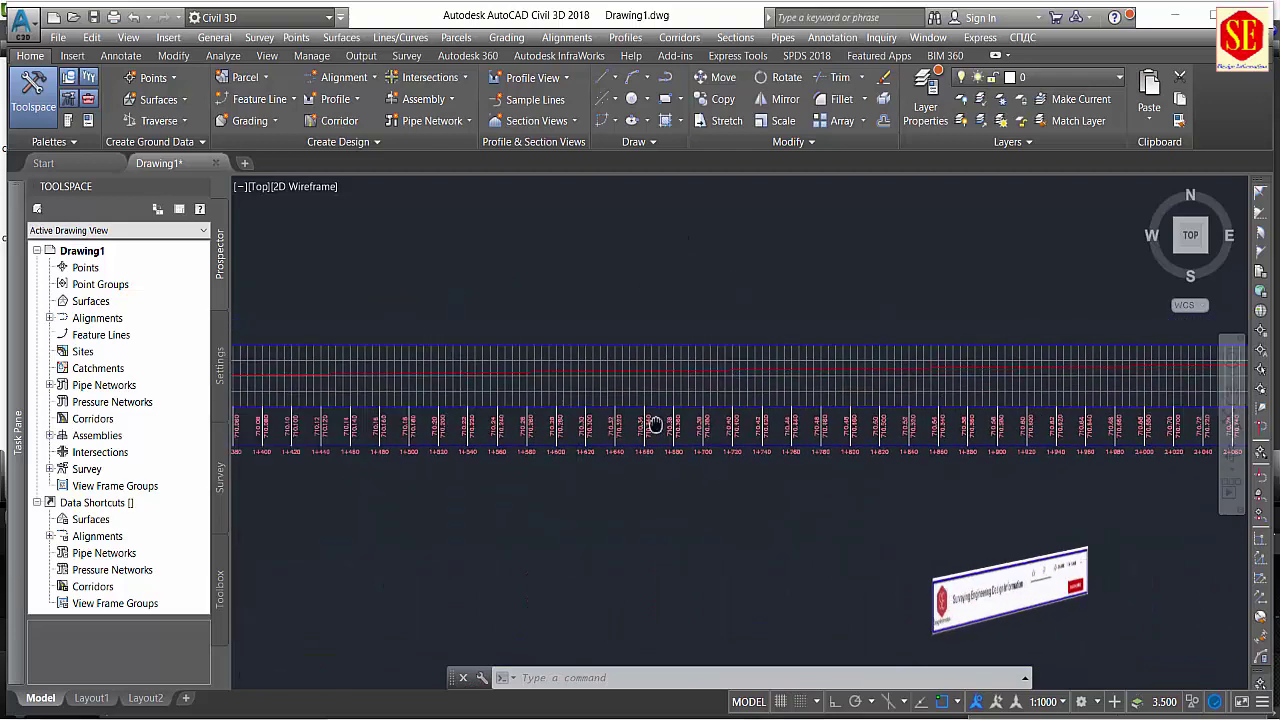
scroll(654, 429, "down", 1)
scroll(654, 429, "down", 1)
middle_click_drag(419, 425, 836, 445)
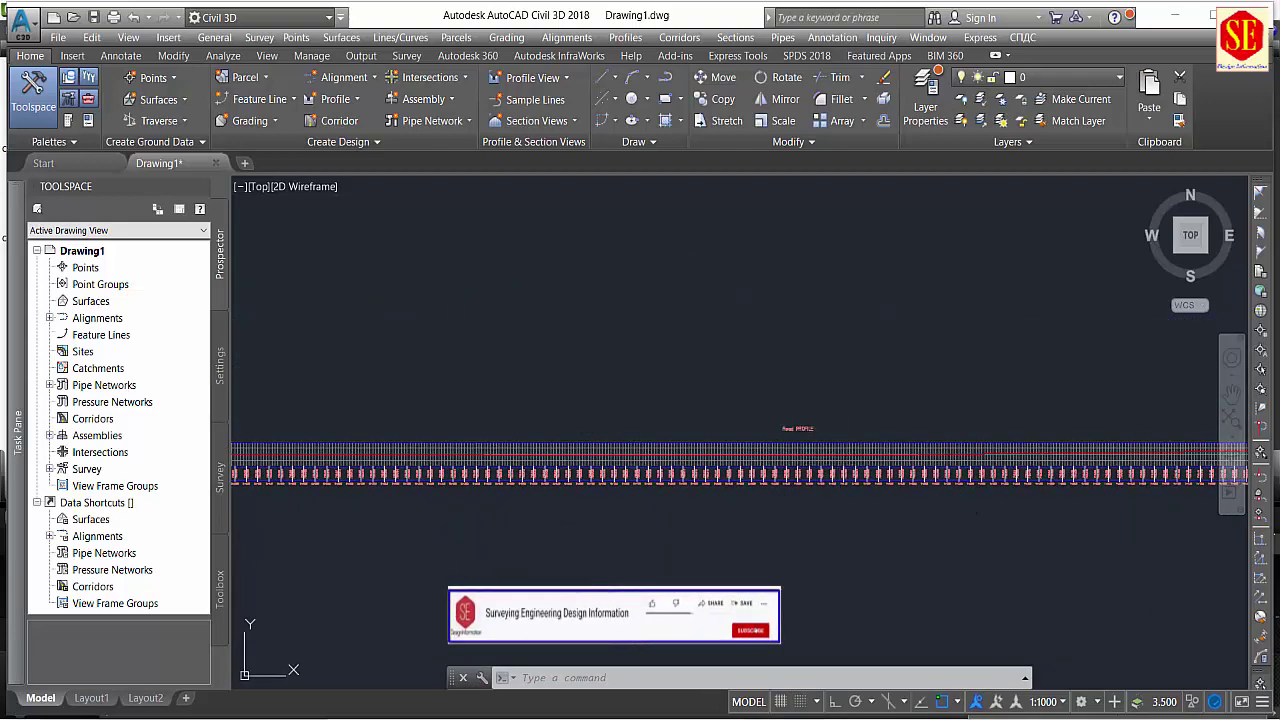
Check the profile view properties showing the automatic 708–712 m elevation range, then close them.
left_click(836, 445)
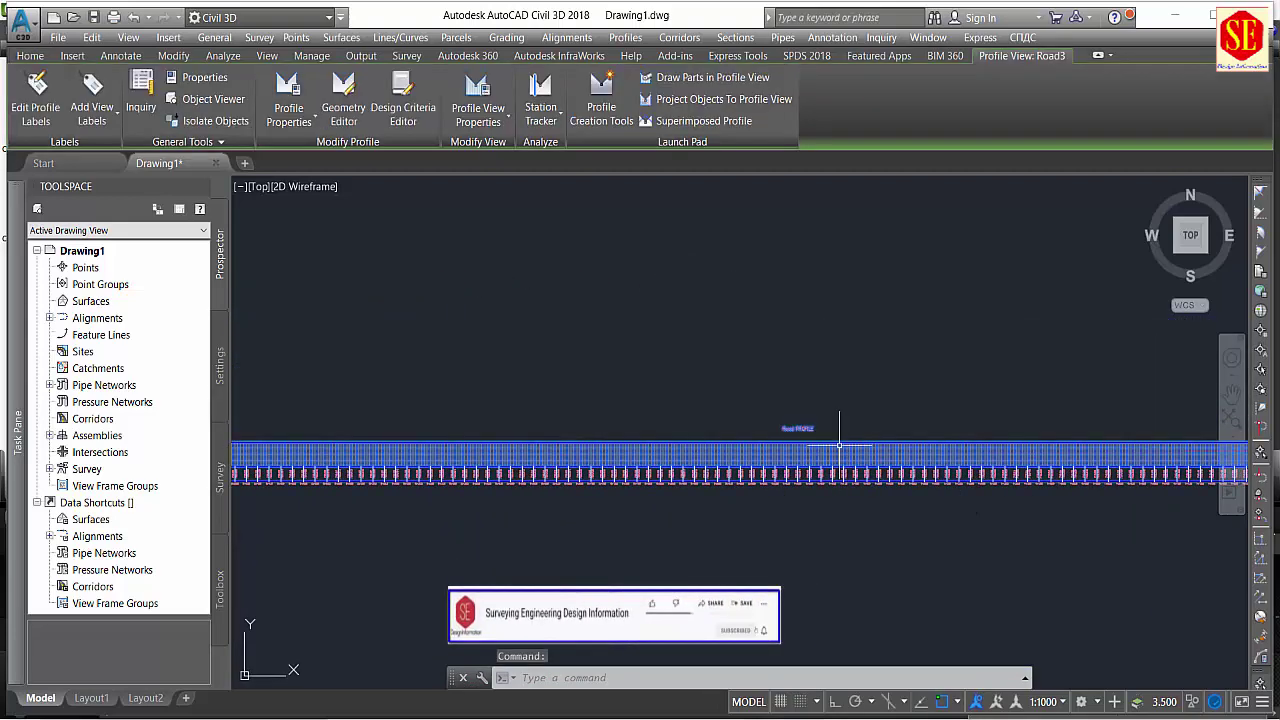
left_click(487, 123)
left_click(491, 157)
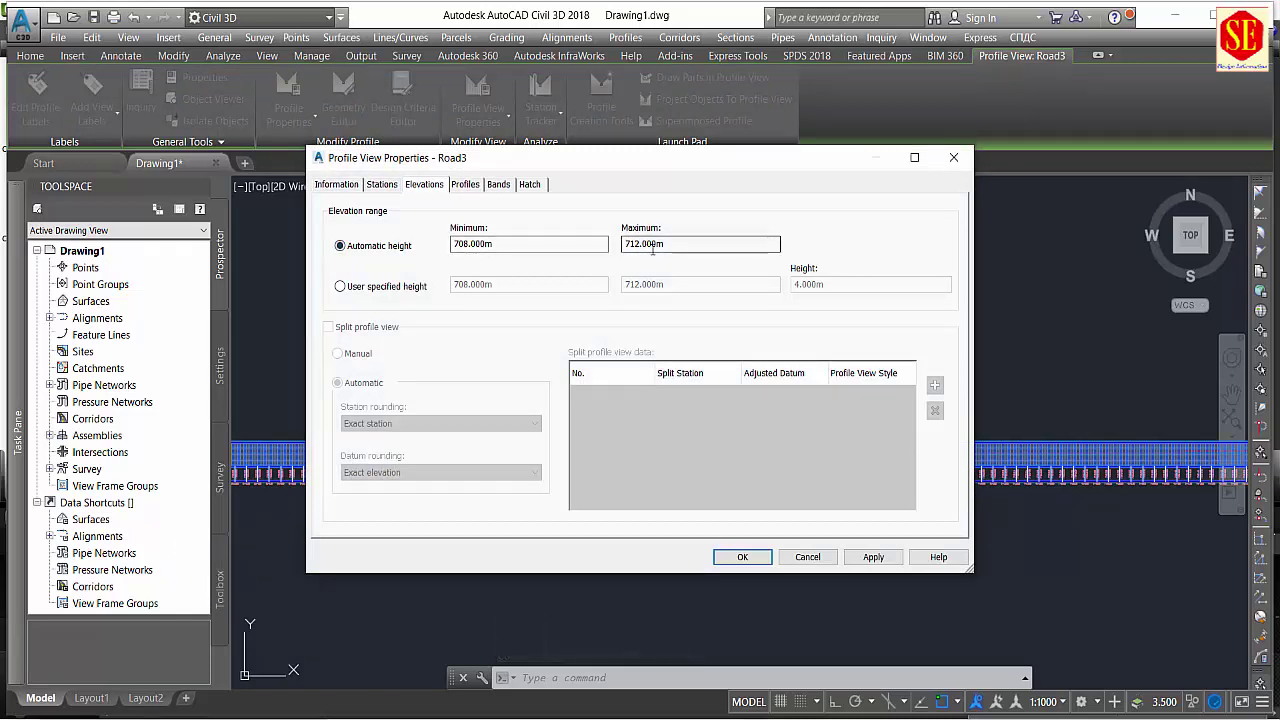
left_click(871, 557)
key("Return")
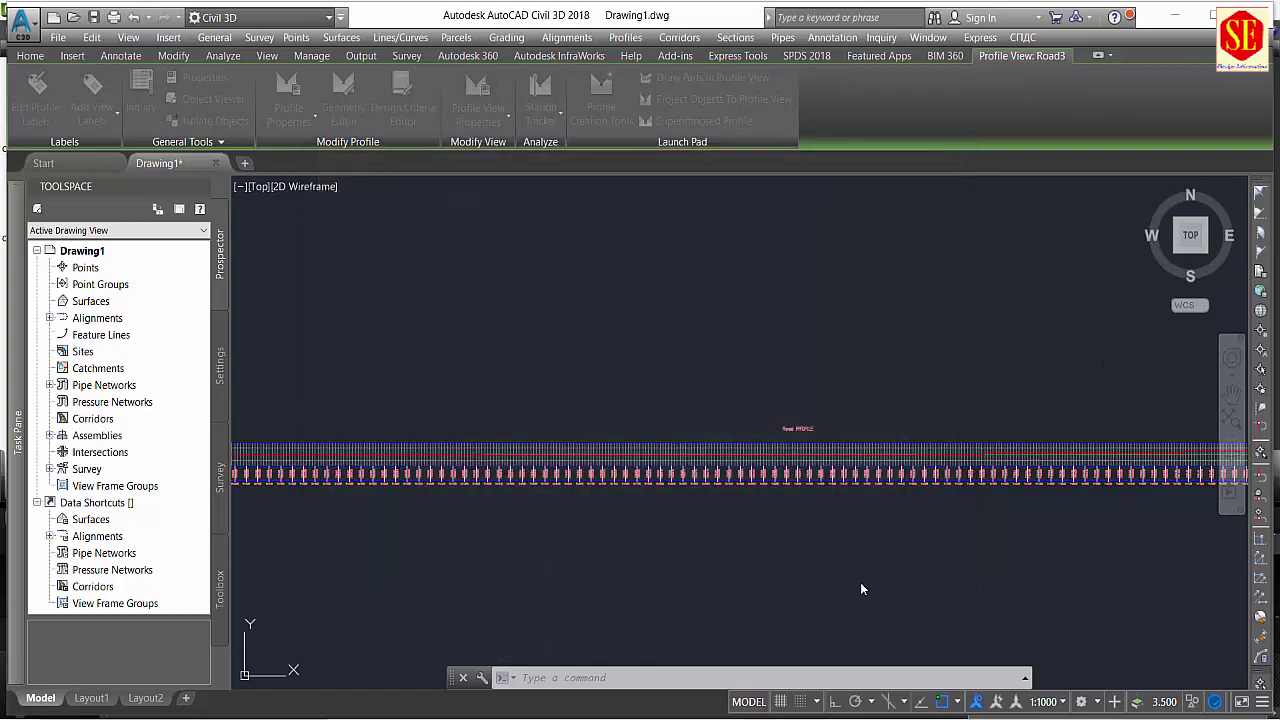
mouse_move(730, 511)
middle_mouse_down()
mouse_move(555, 380)
mouse_move(549, 486)
middle_mouse_up()
Zoom around the existing profiles and select the Road3 profile view grid.
scroll(558, 349, "up", 6)
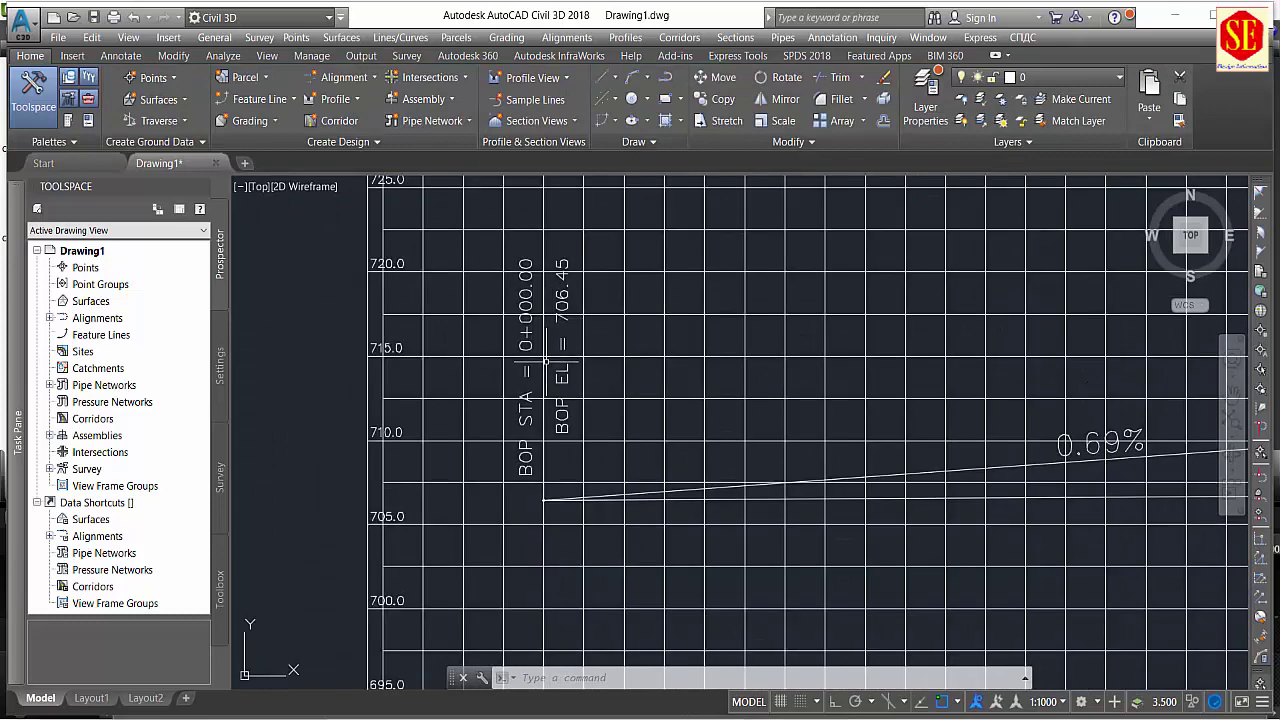
scroll(546, 361, "down", 3)
scroll(546, 361, "down", 3)
scroll(500, 380, "up", 3)
scroll(624, 397, "up", 2)
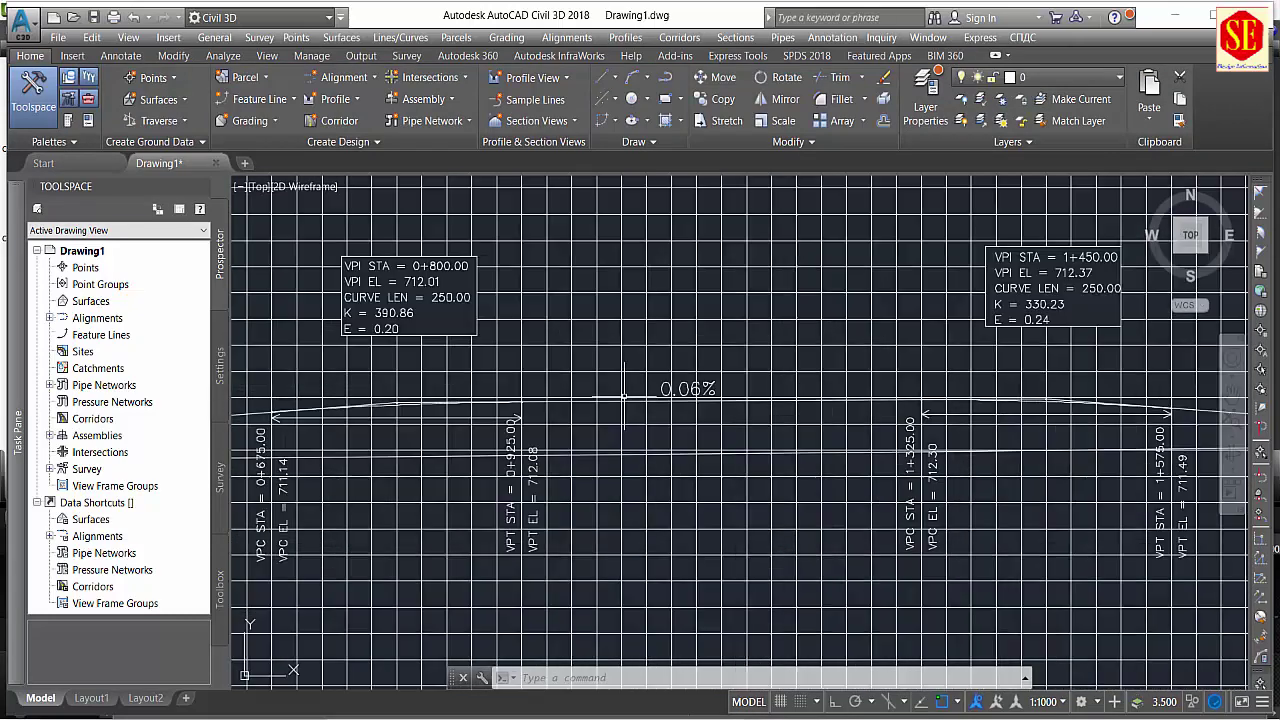
middle_click_drag(1077, 283, 977, 311)
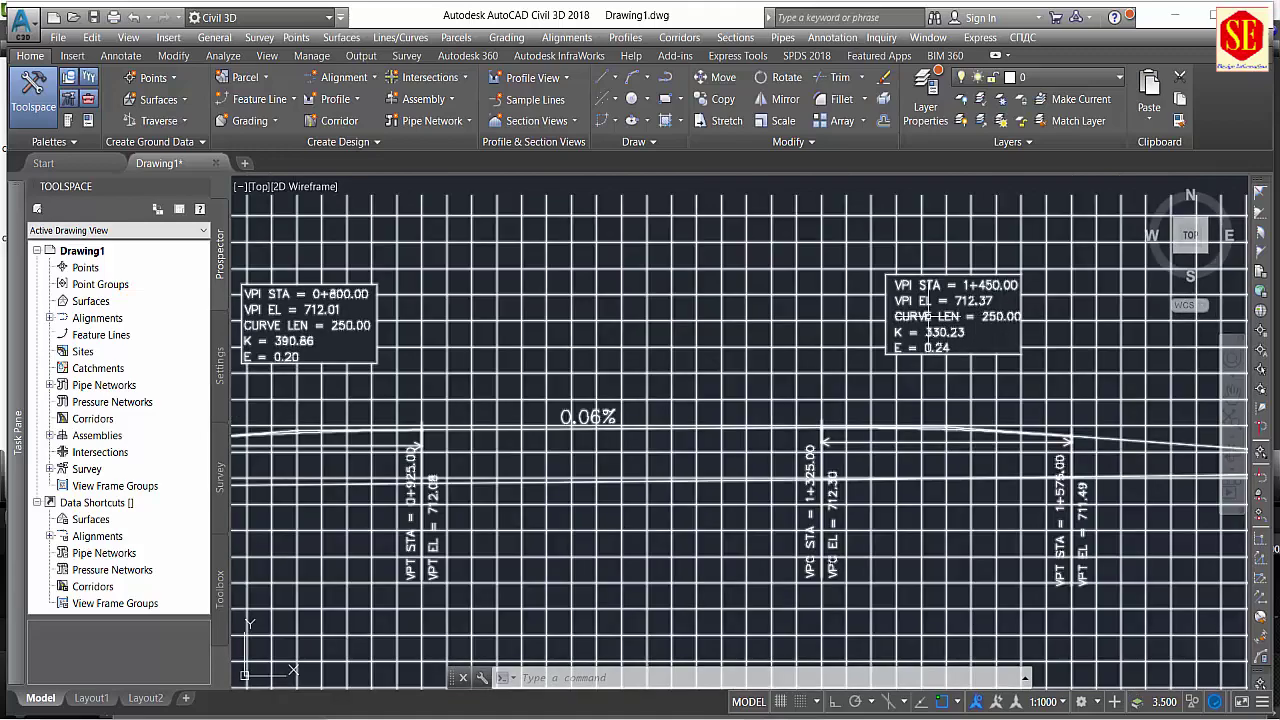
scroll(900, 310, "down", 1)
scroll(900, 310, "down", 3)
scroll(955, 300, "up", 4)
scroll(962, 320, "up", 1)
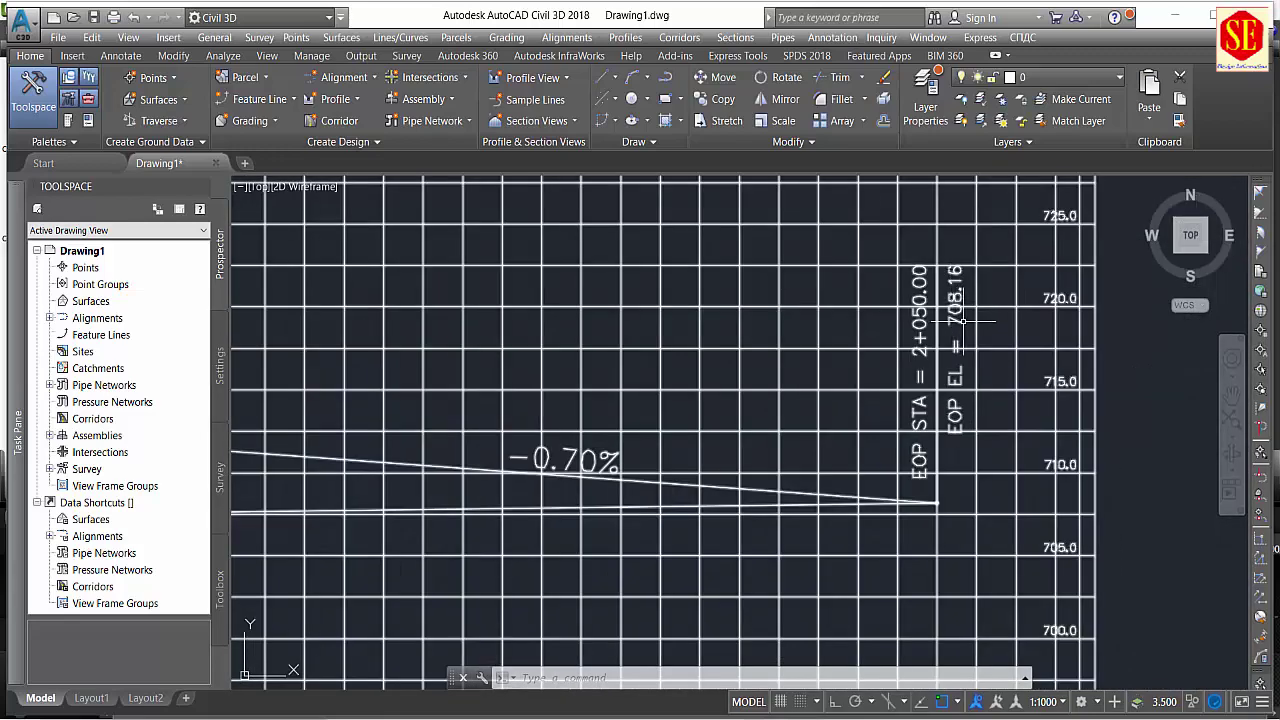
scroll(962, 319, "down", 5)
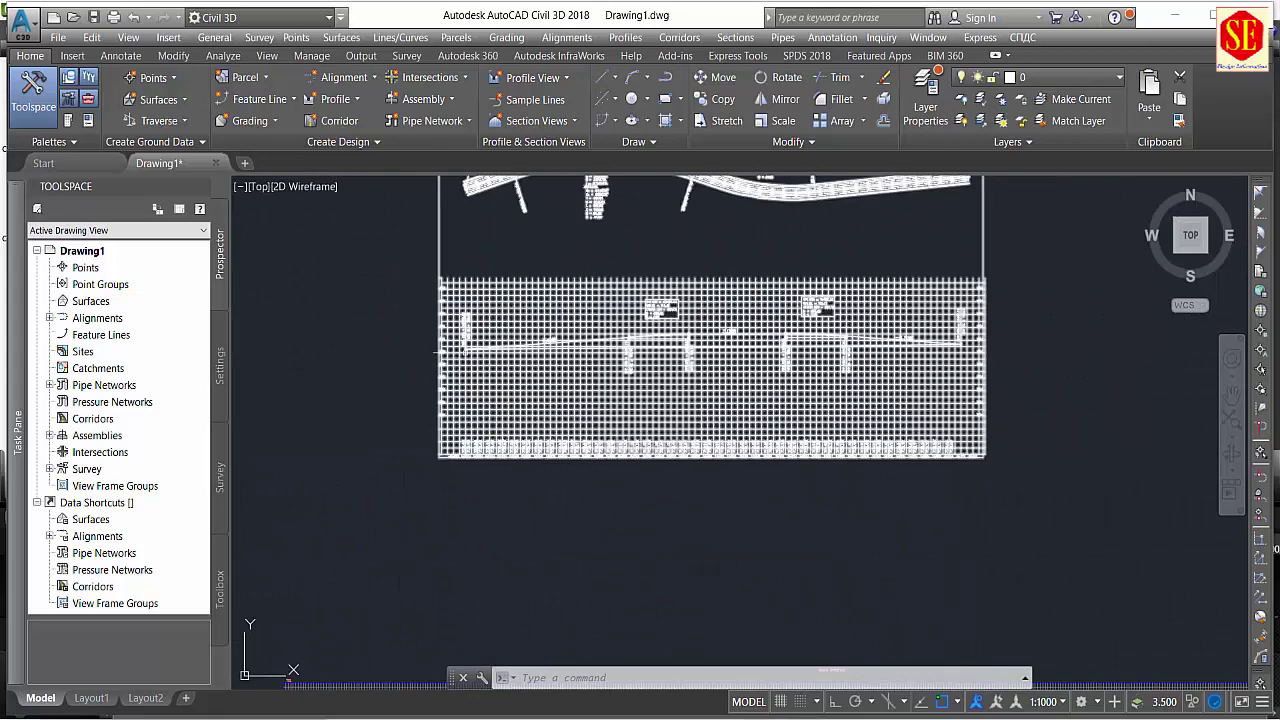
scroll(445, 345, "up", 4)
scroll(434, 480, "up", 1)
scroll(455, 385, "up", 1)
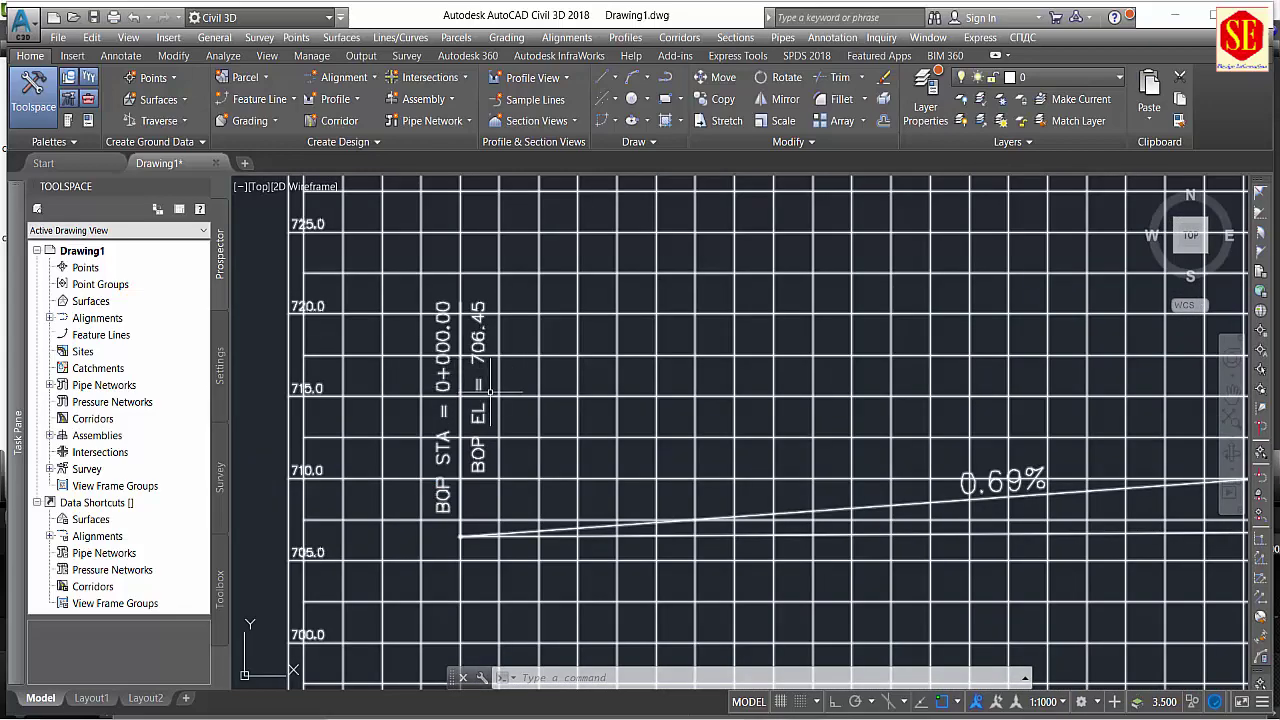
scroll(490, 391, "down", 5)
scroll(920, 300, "up", 3)
scroll(925, 293, "up", 2)
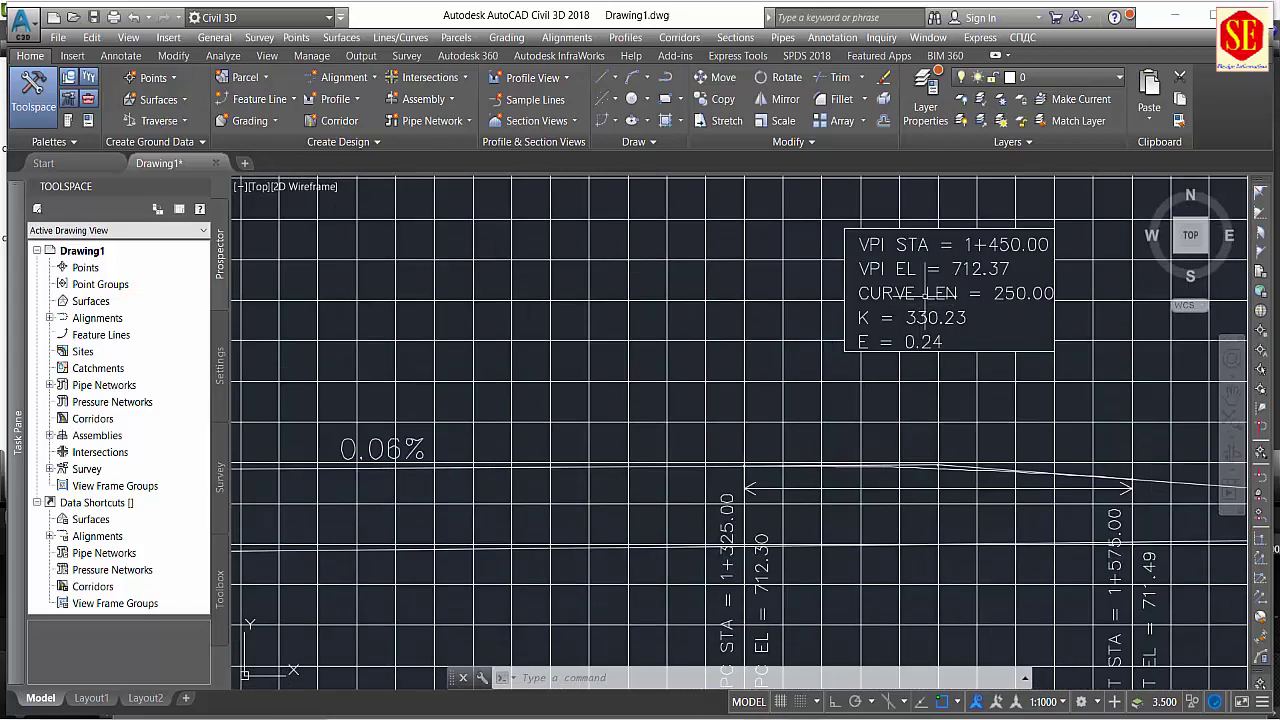
scroll(925, 293, "down", 4)
scroll(883, 412, "down", 2)
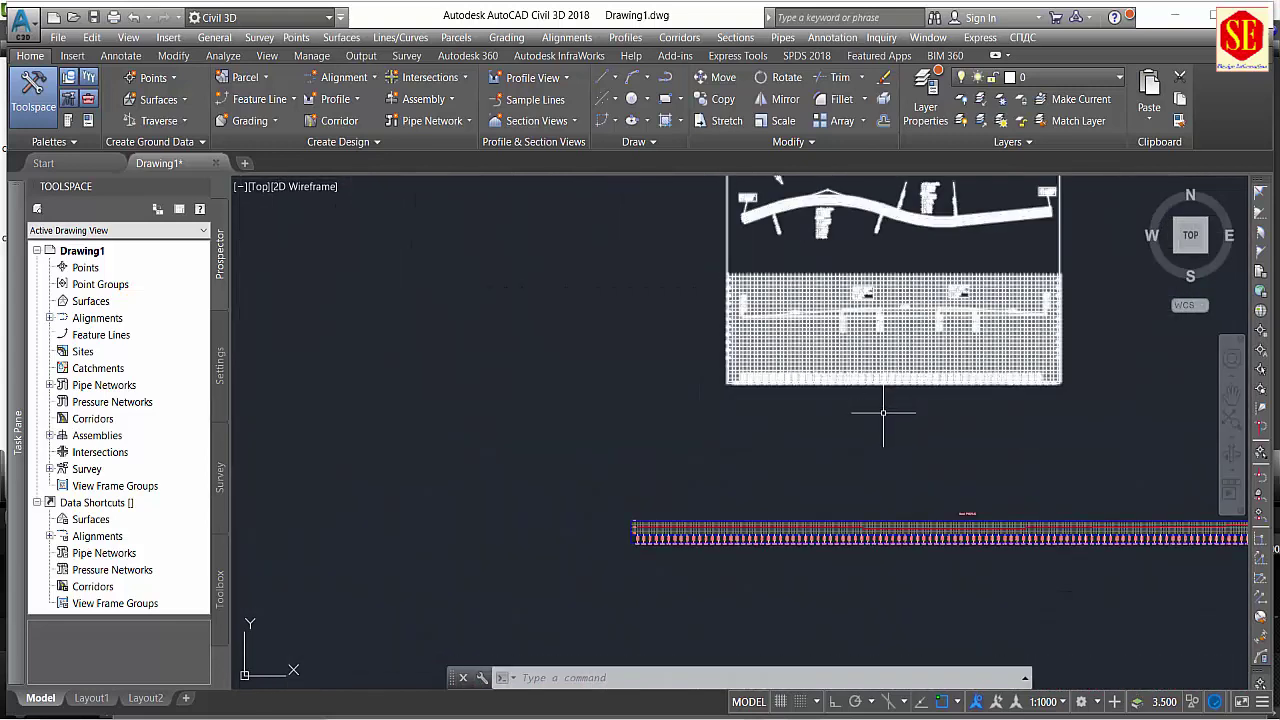
scroll(665, 545, "up", 3)
scroll(600, 525, "up", 2)
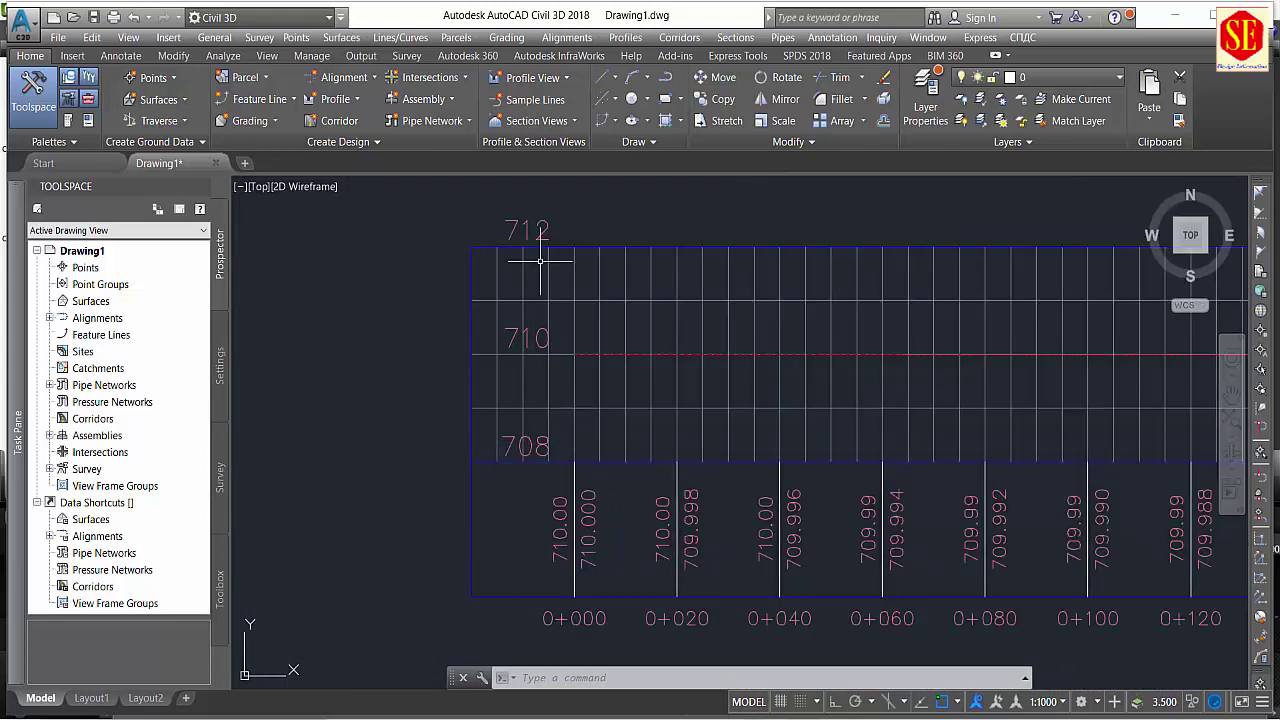
middle_click_drag(545, 218, 467, 332)
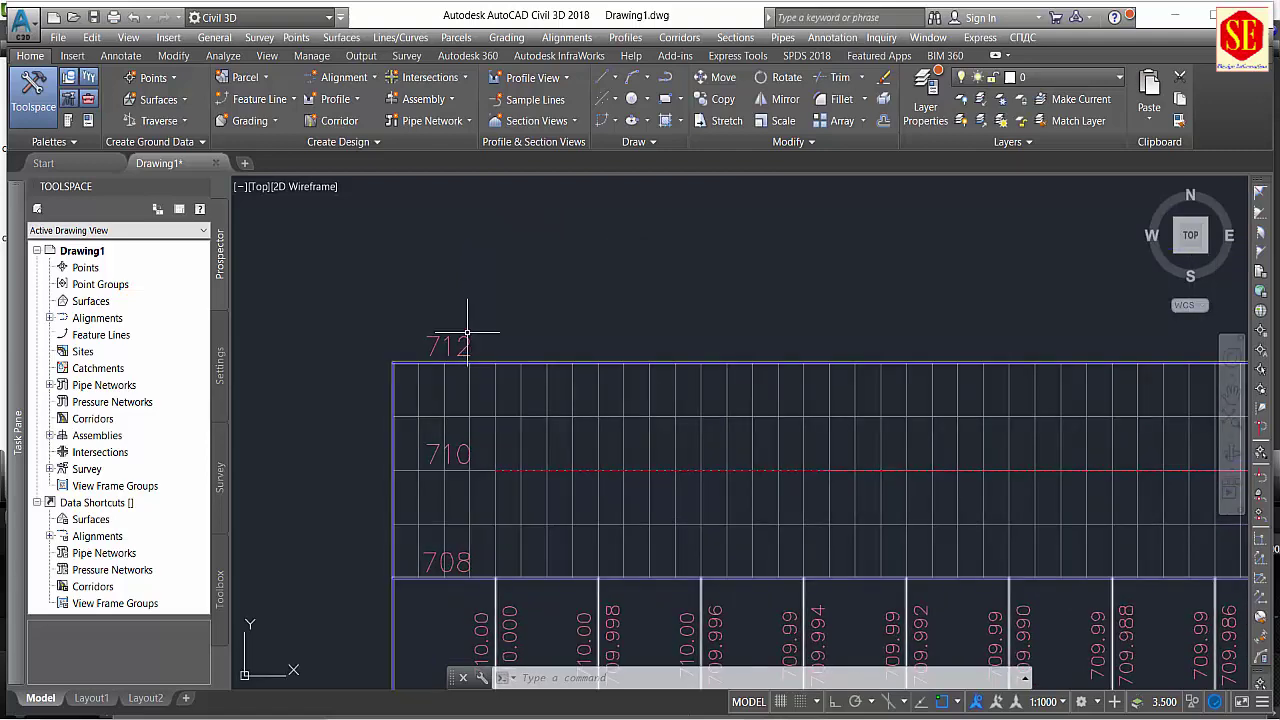
left_click(534, 362)
Give Road3 a user-specified elevation range of minimum 704 and maximum 716, and apply it.
left_click(492, 127)
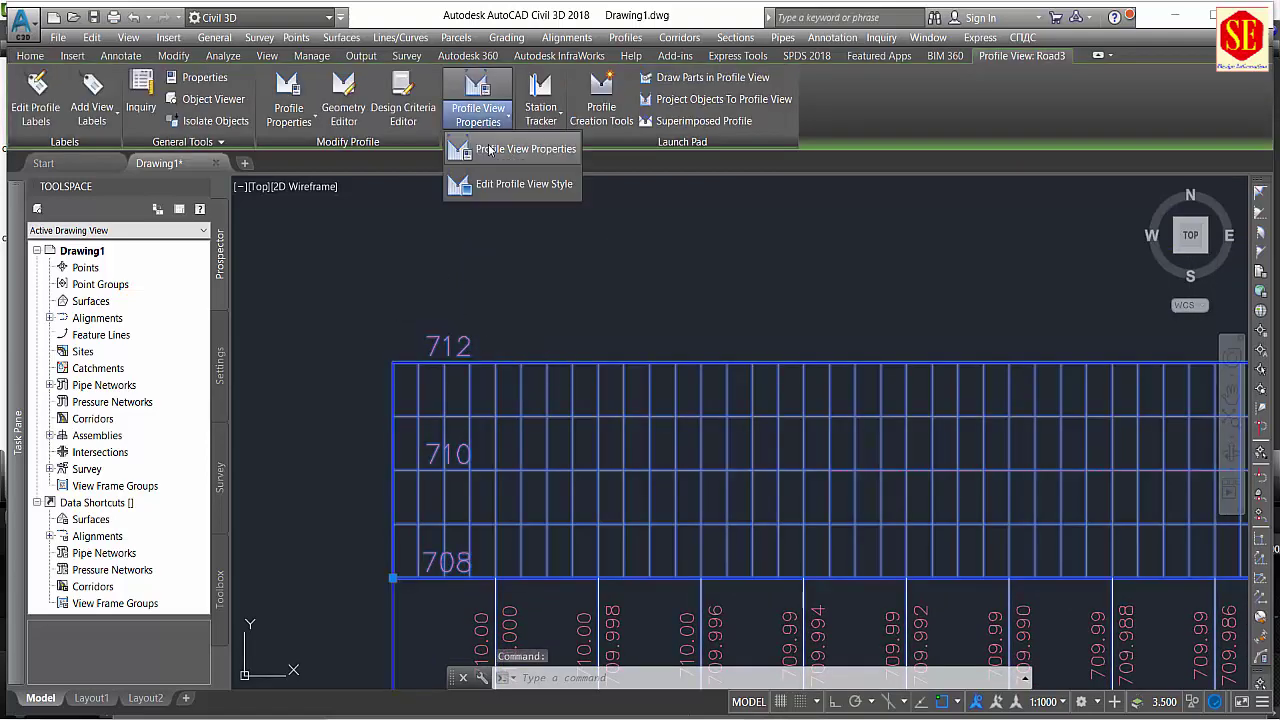
left_click(489, 149)
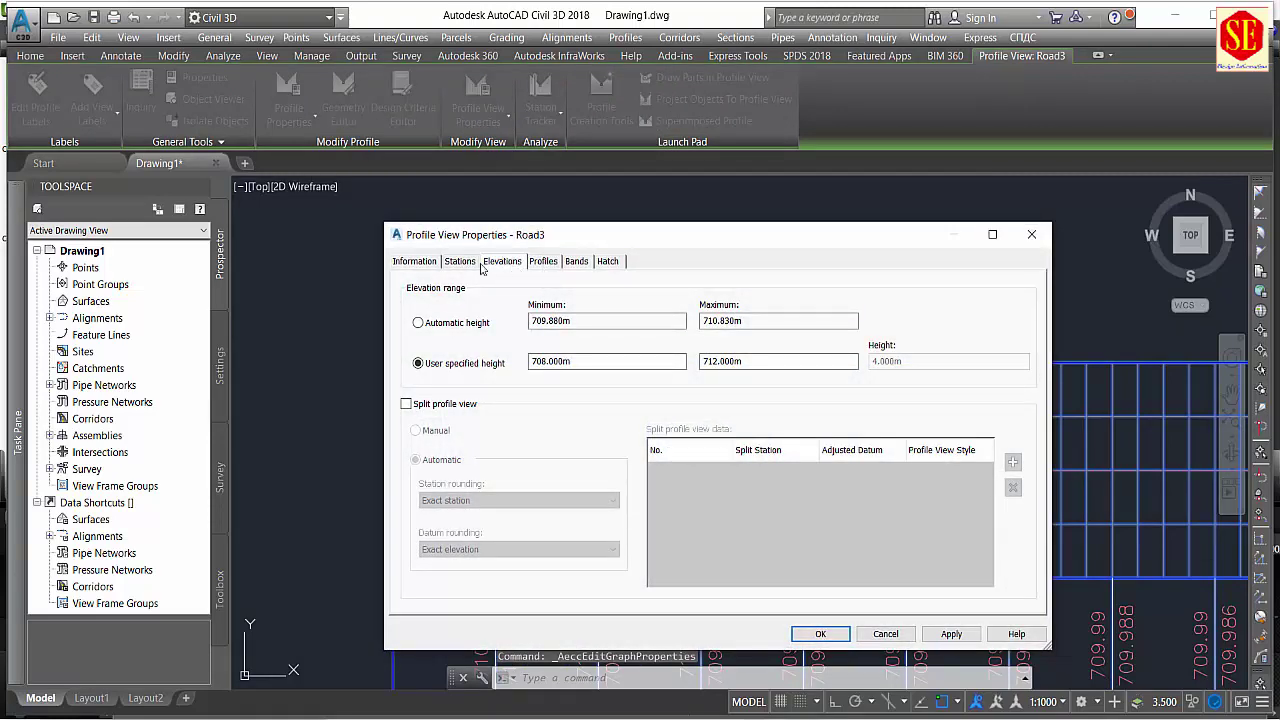
left_click(432, 262)
left_click(460, 262)
left_click(500, 262)
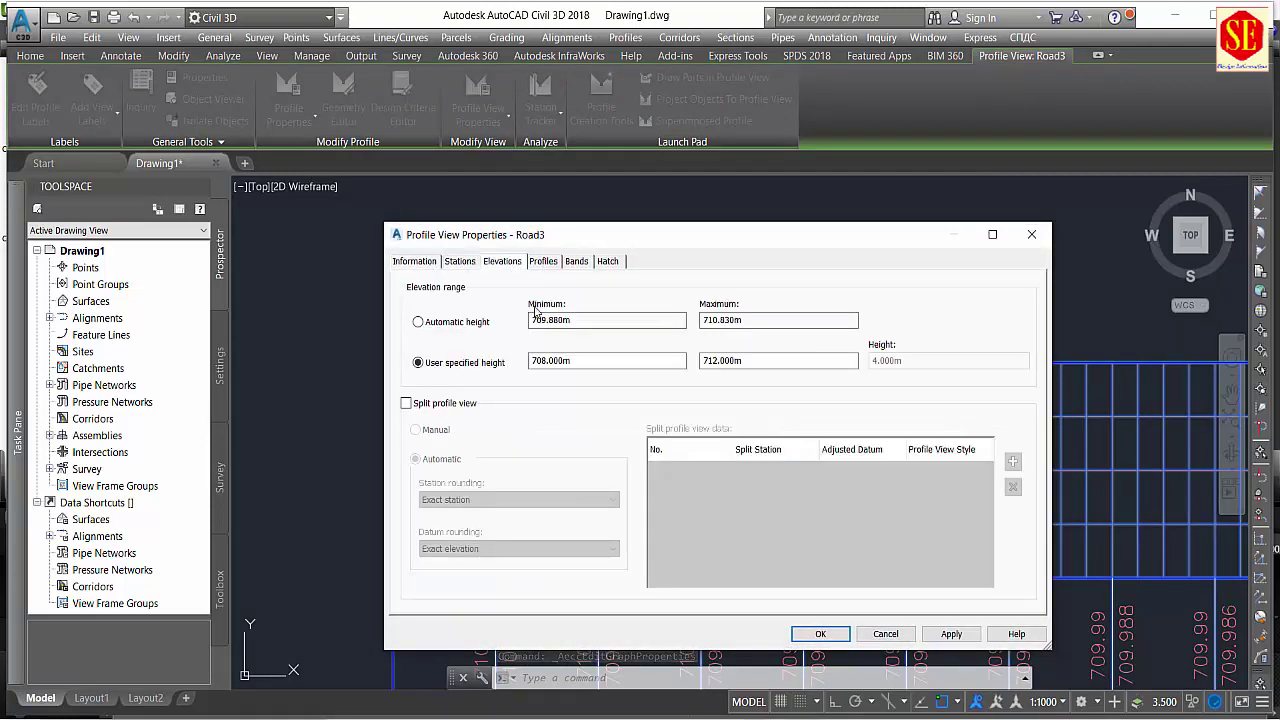
left_click(445, 324)
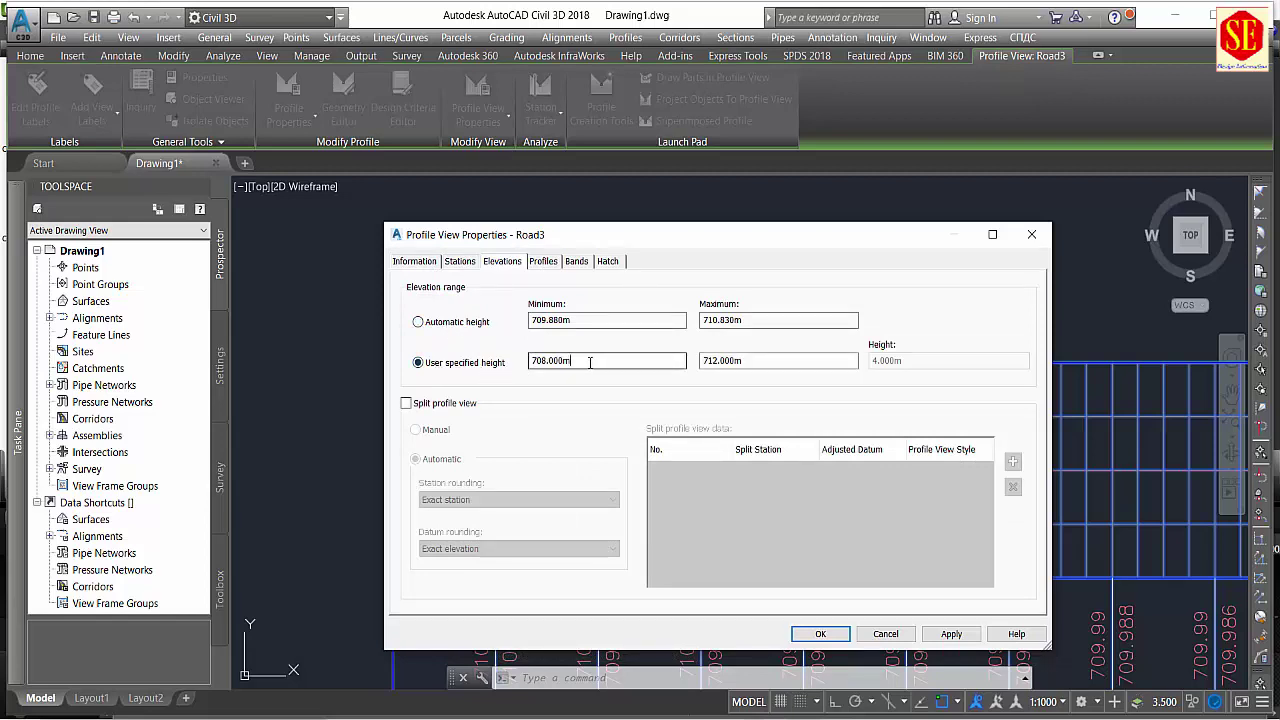
left_click_drag(590, 362, 343, 363)
left_click_drag(765, 355, 574, 403)
type("716")
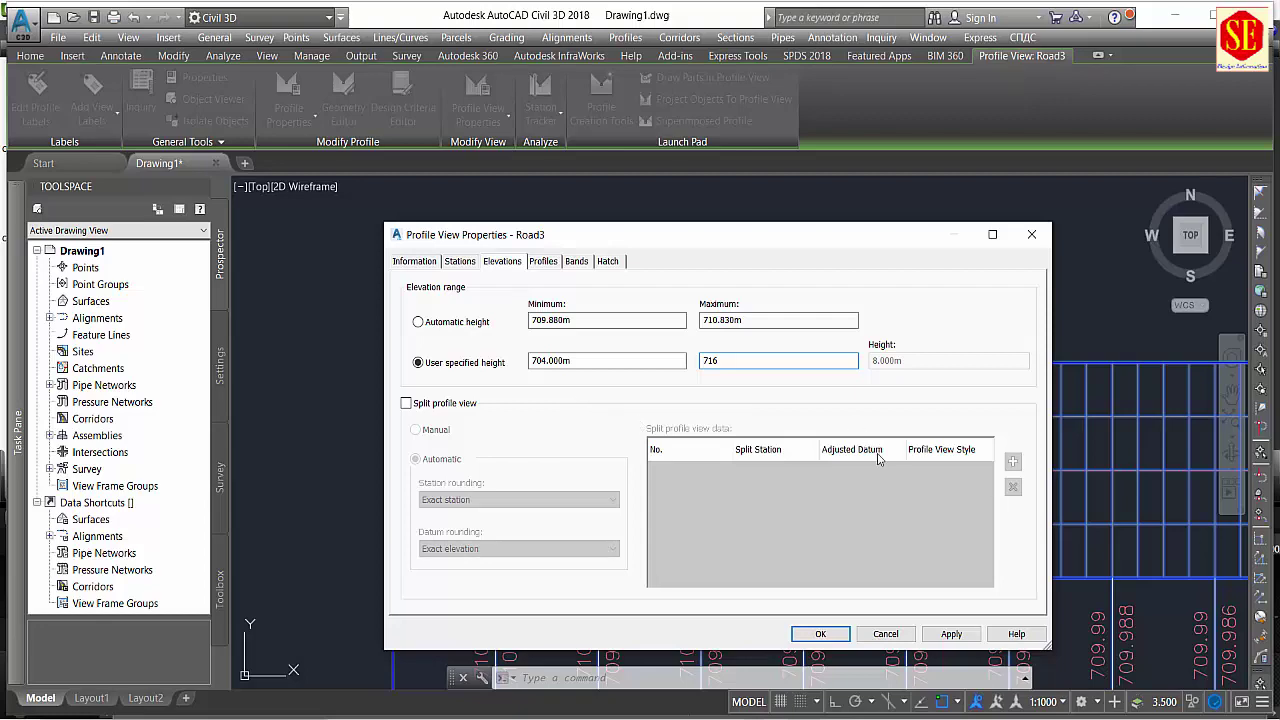
left_click(949, 634)
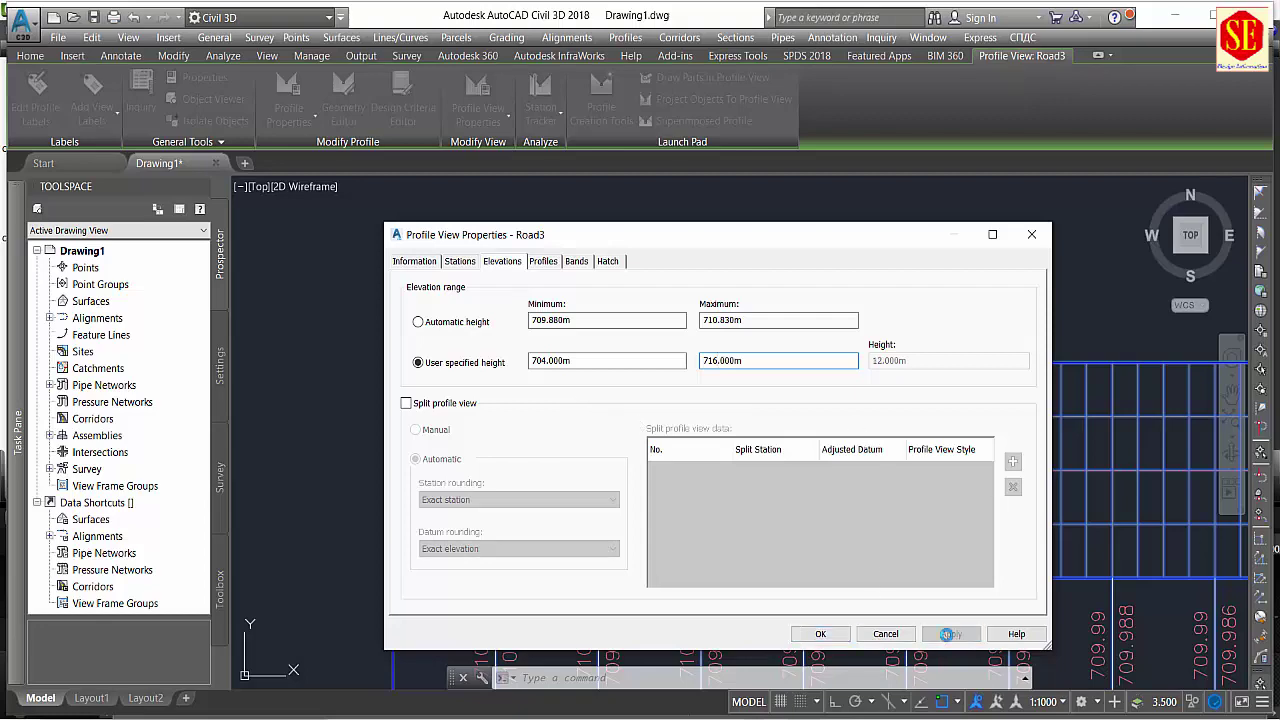
left_click(820, 634)
key("Escape")
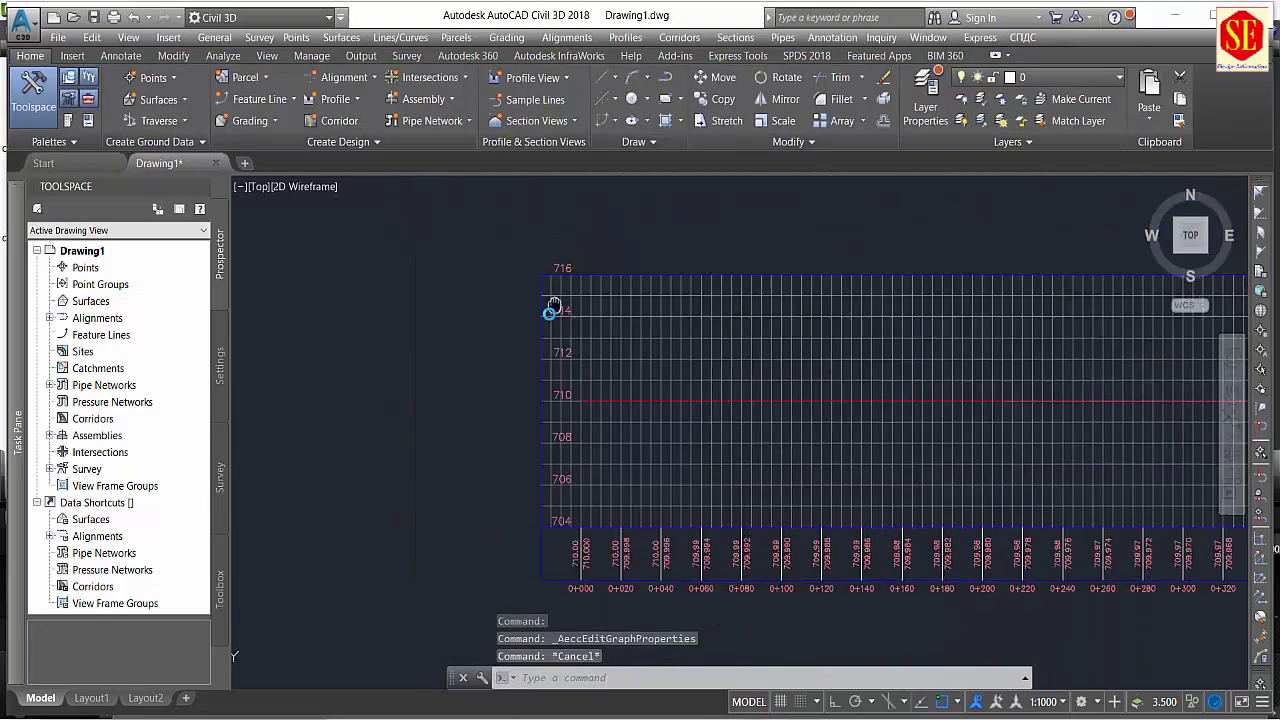
Zoom and pan across both profile views, bringing the top of the elevation scale into view.
scroll(560, 340, "down", 1)
scroll(588, 496, "up", 2)
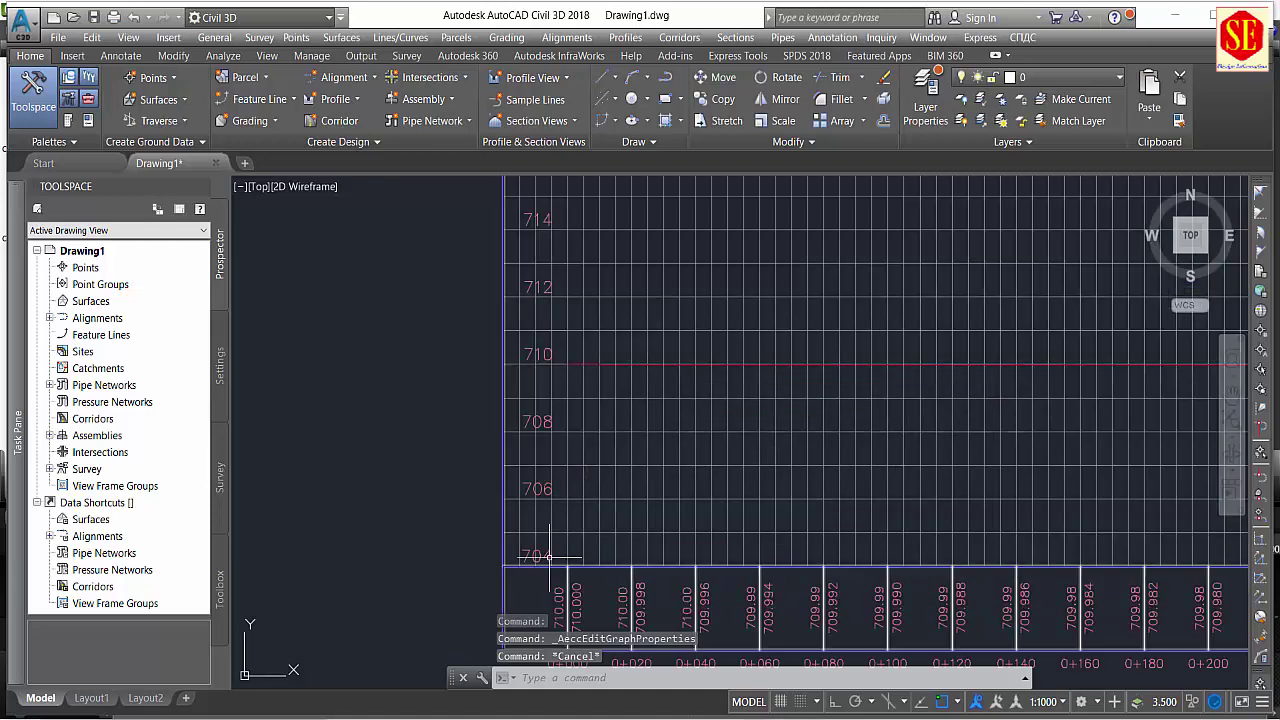
middle_click_drag(542, 383, 506, 562)
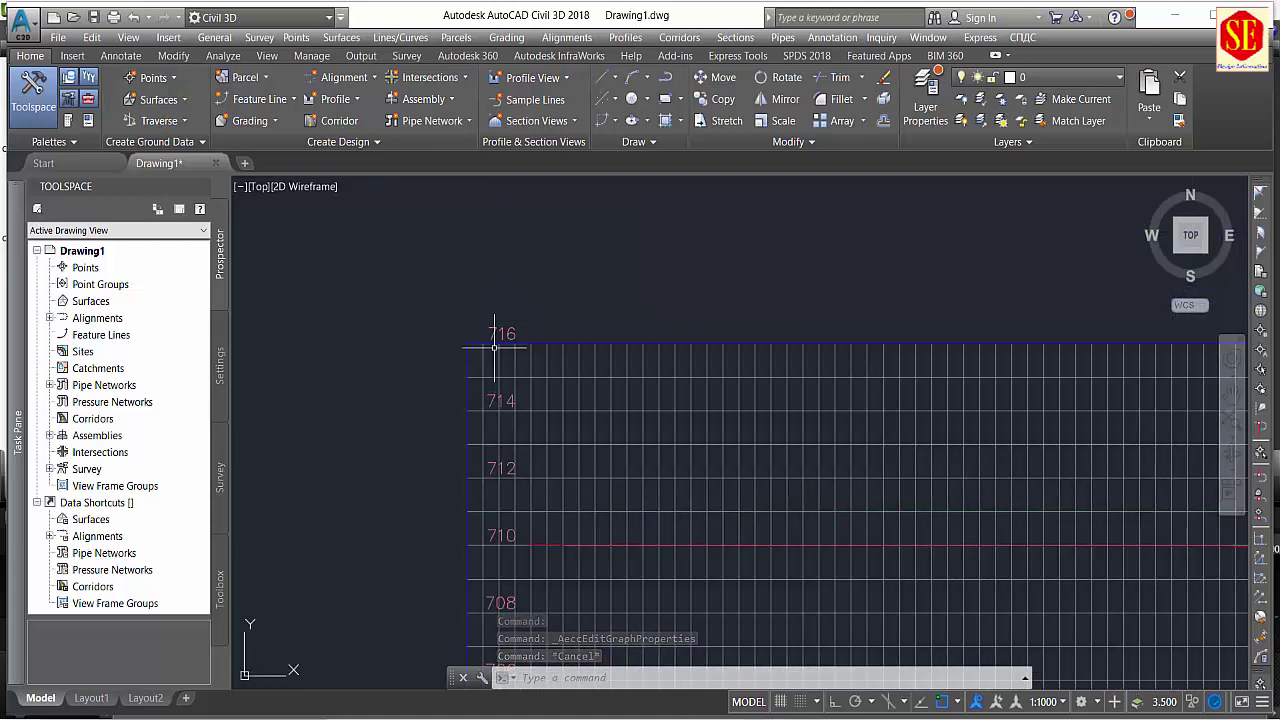
scroll(494, 346, "down", 2)
scroll(594, 371, "down", 1)
scroll(705, 377, "down", 1)
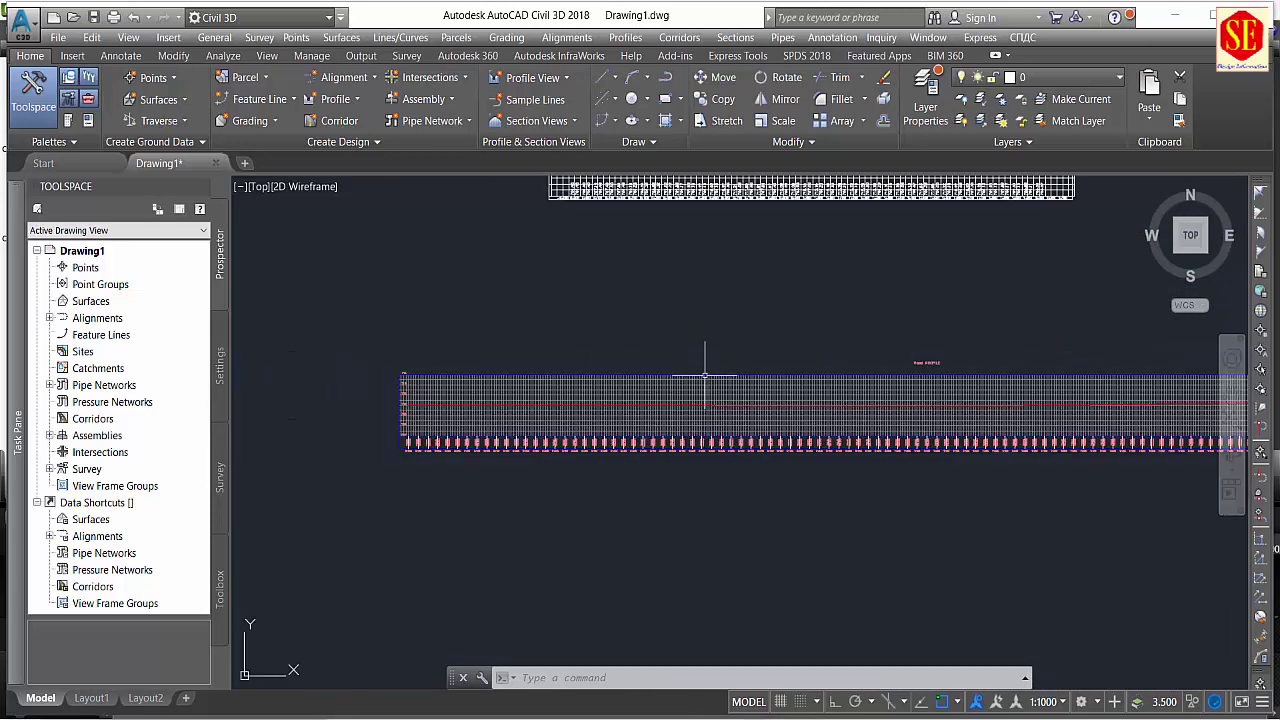
middle_click_drag(790, 325, 580, 431)
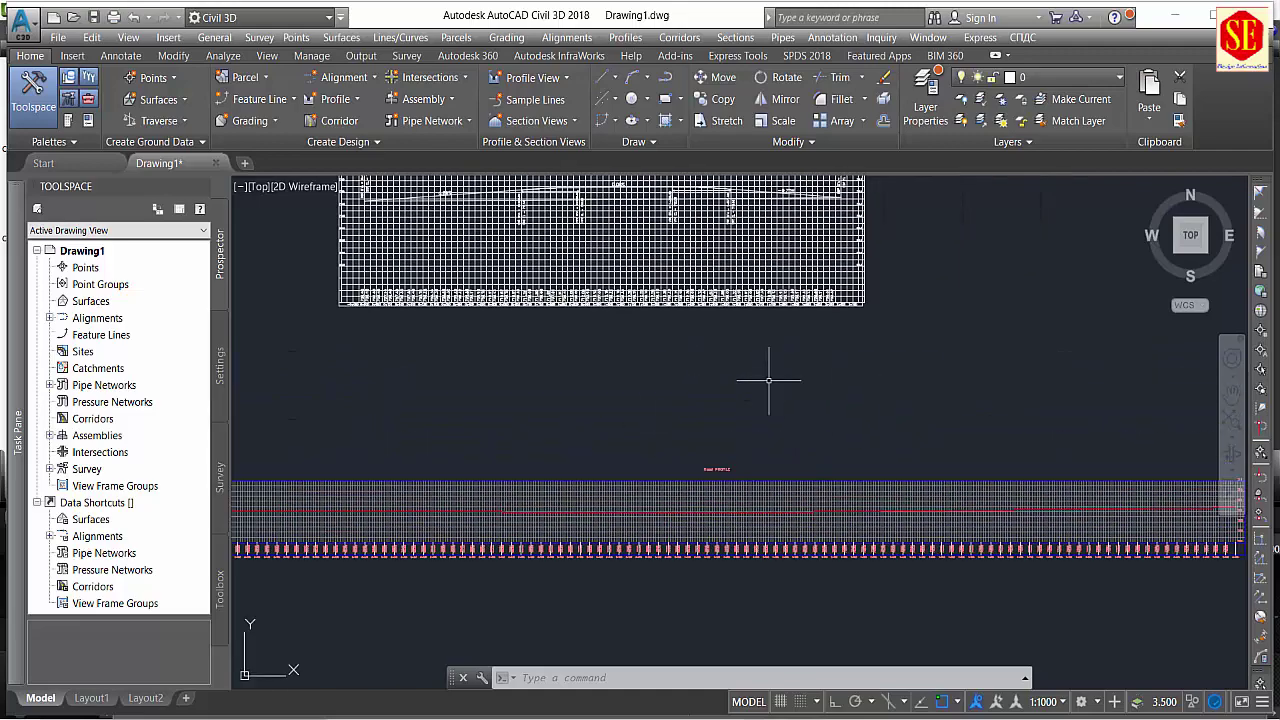
key("Escape")
key("Escape")
scroll(680, 380, "up", 2)
scroll(630, 378, "up", 1)
scroll(622, 378, "up", 1)
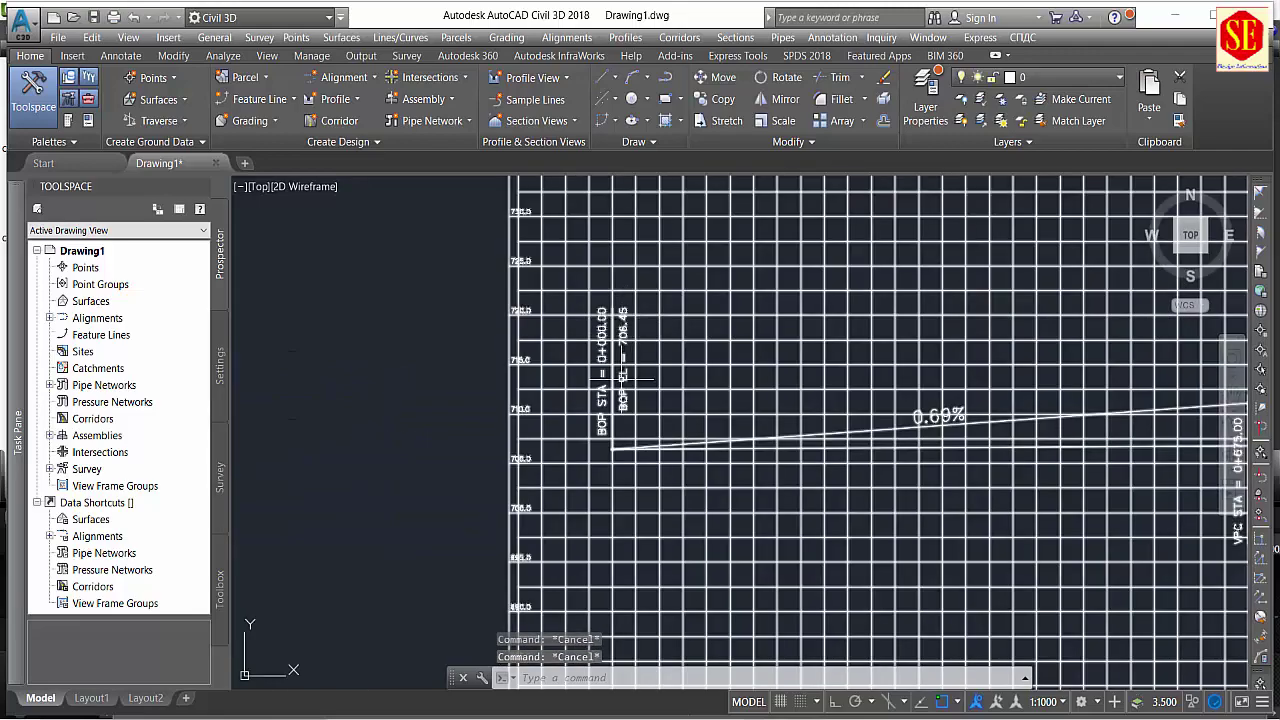
scroll(621, 379, "down", 1)
scroll(660, 385, "down", 1)
Follow the existing ground profile's grade line, then bring up the Profile creation options list.
mouse_move(691, 391)
middle_mouse_down()
mouse_move(1029, 418)
mouse_move(720, 418)
middle_mouse_up()
scroll(836, 360, "up", 2)
scroll(760, 300, "down", 5)
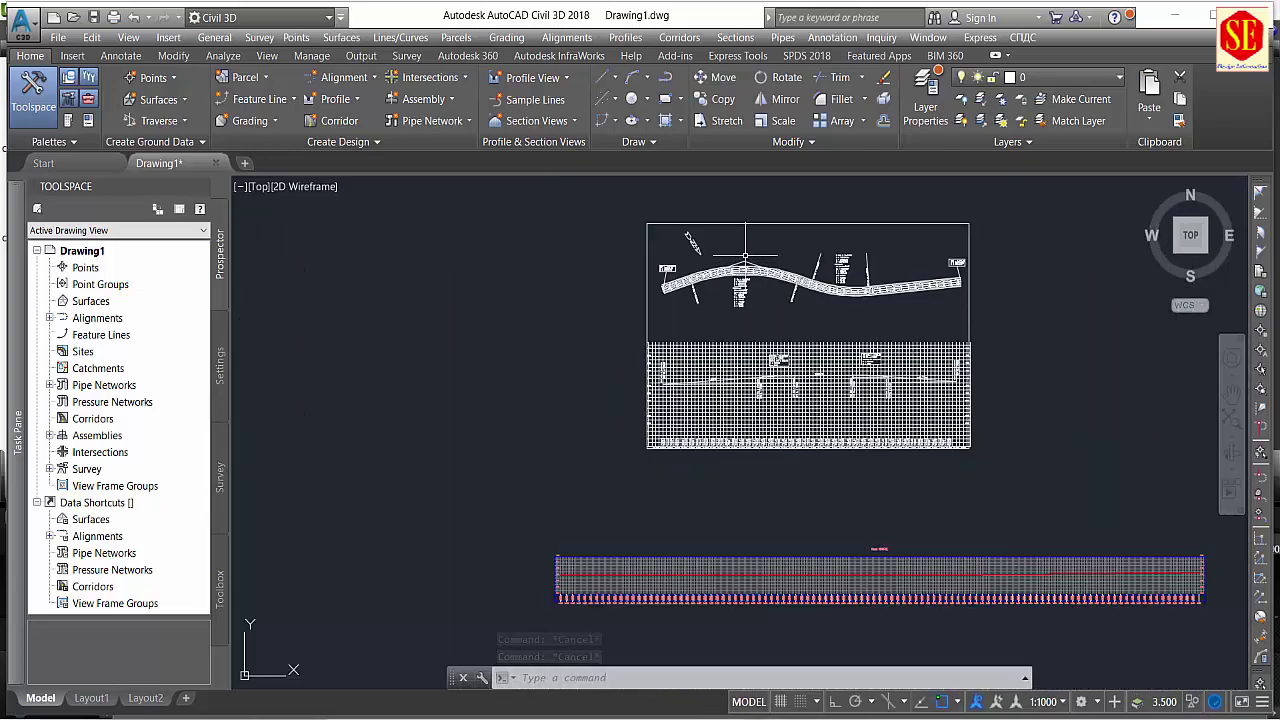
scroll(745, 256, "up", 2)
scroll(760, 445, "up", 1)
scroll(739, 438, "up", 3)
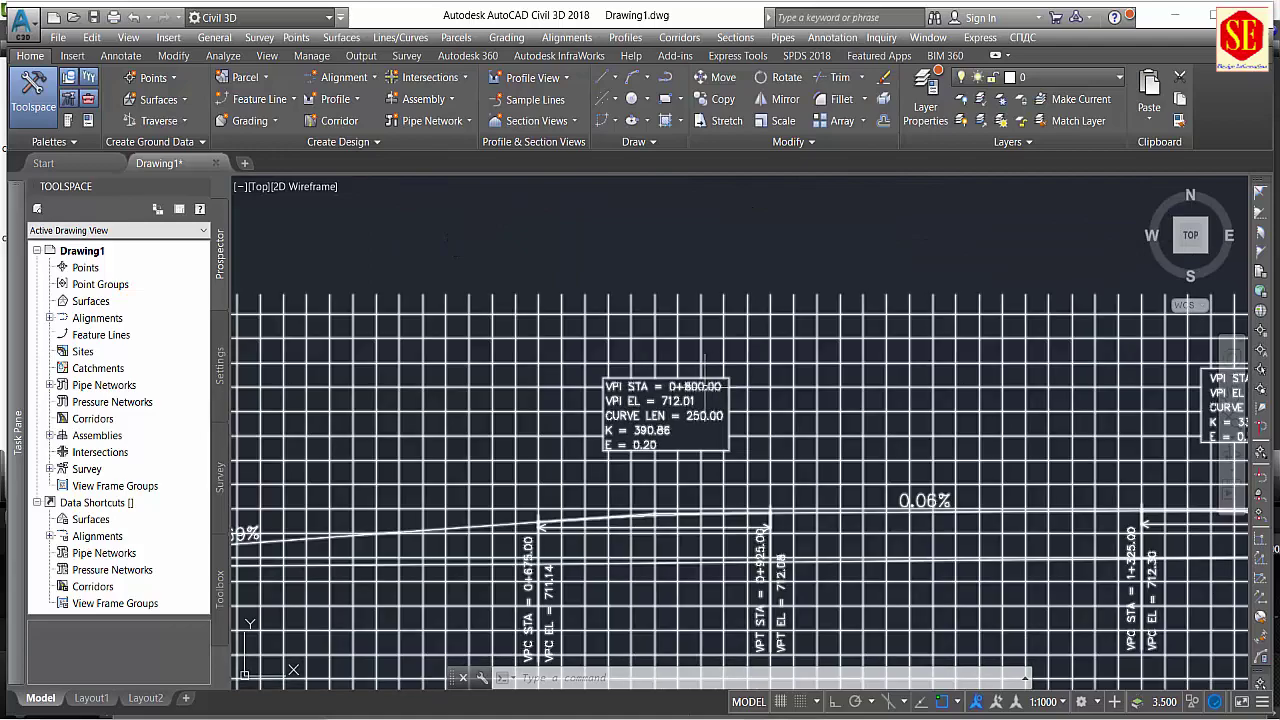
scroll(701, 400, "down", 5)
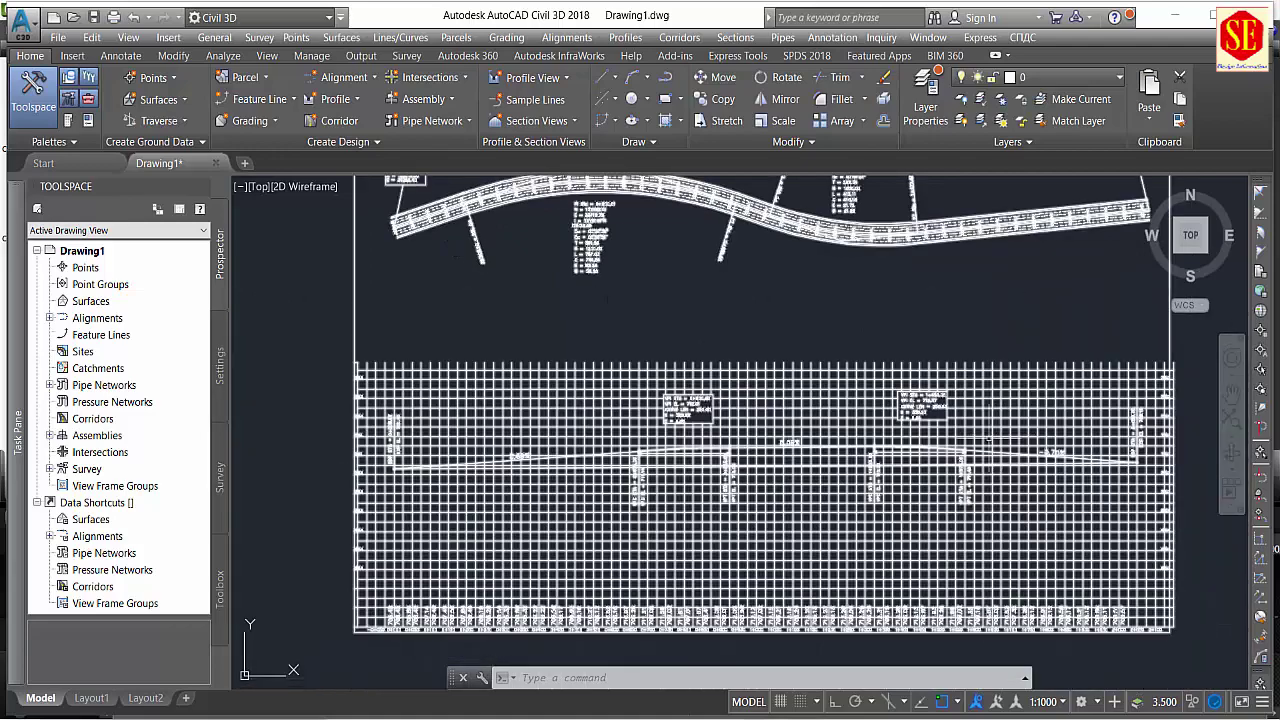
scroll(929, 418, "up", 6)
scroll(831, 420, "down", 2)
scroll(766, 437, "down", 2)
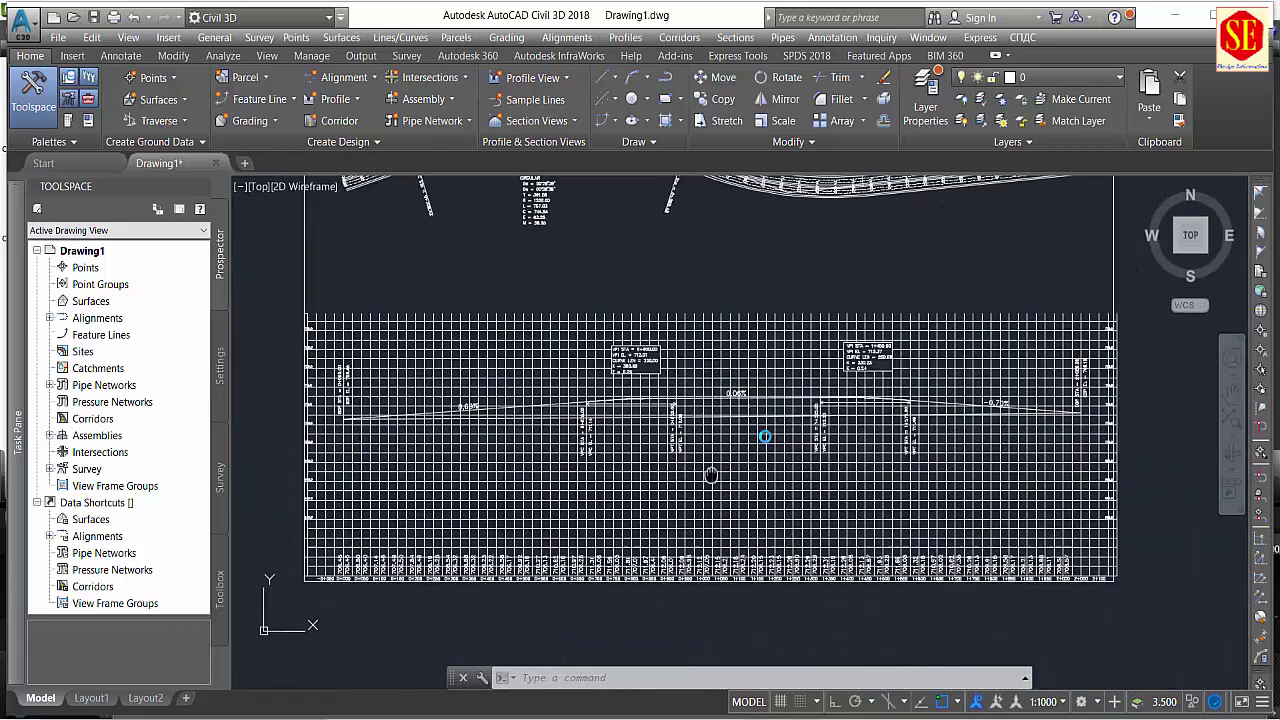
scroll(760, 470, "down", 2)
scroll(748, 515, "up", 2)
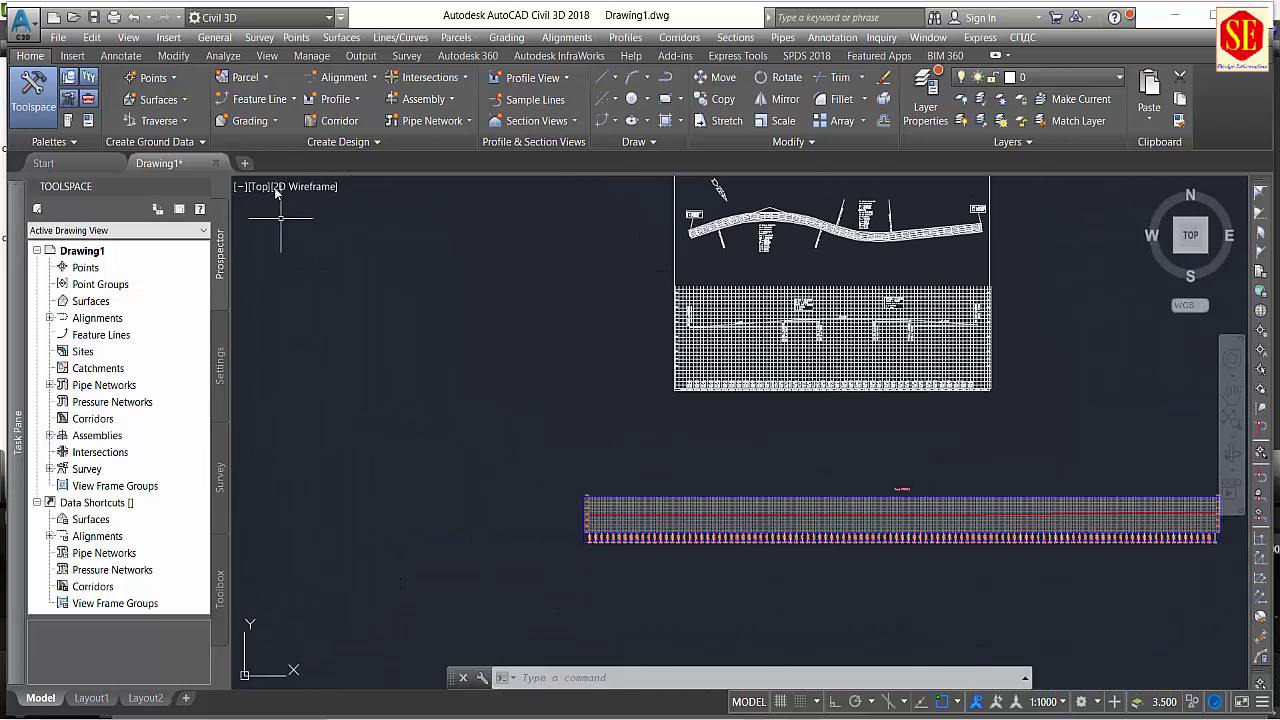
left_click(360, 99)
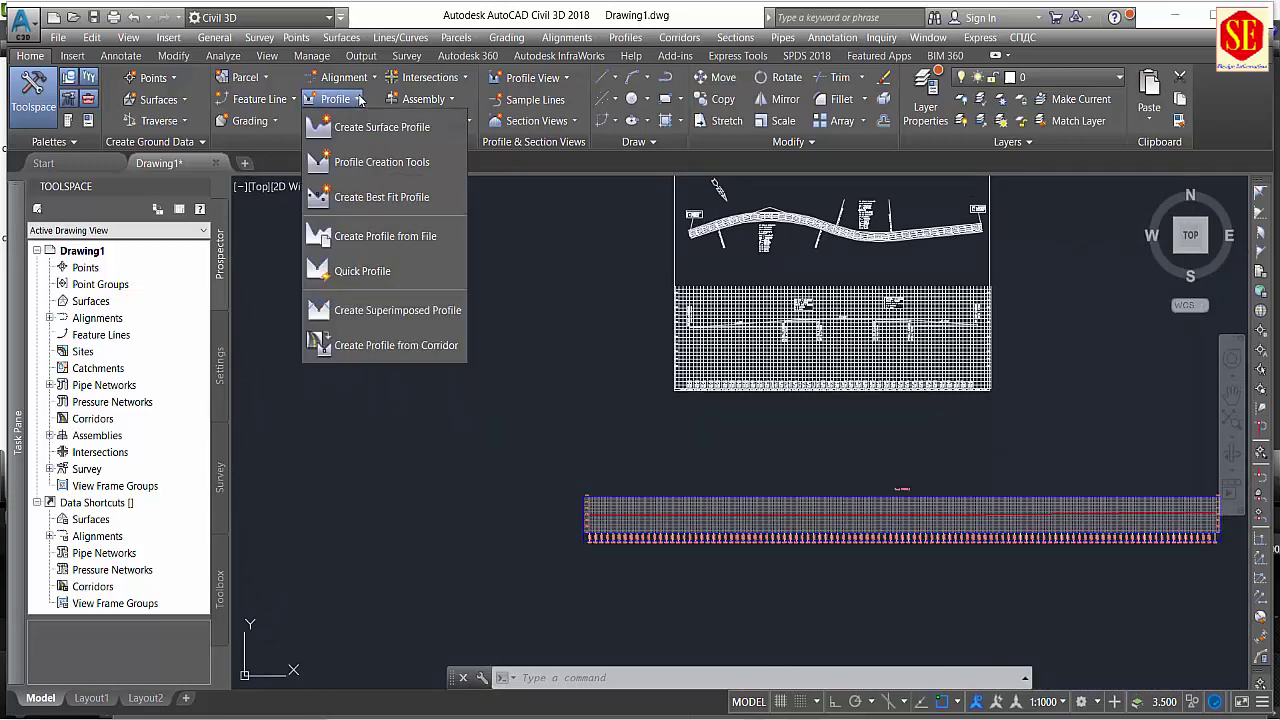
Create the 'Road 1 Design' profile in the lower profile view with the Complete Label Set.
left_click(371, 165)
scroll(748, 488, "up", 5)
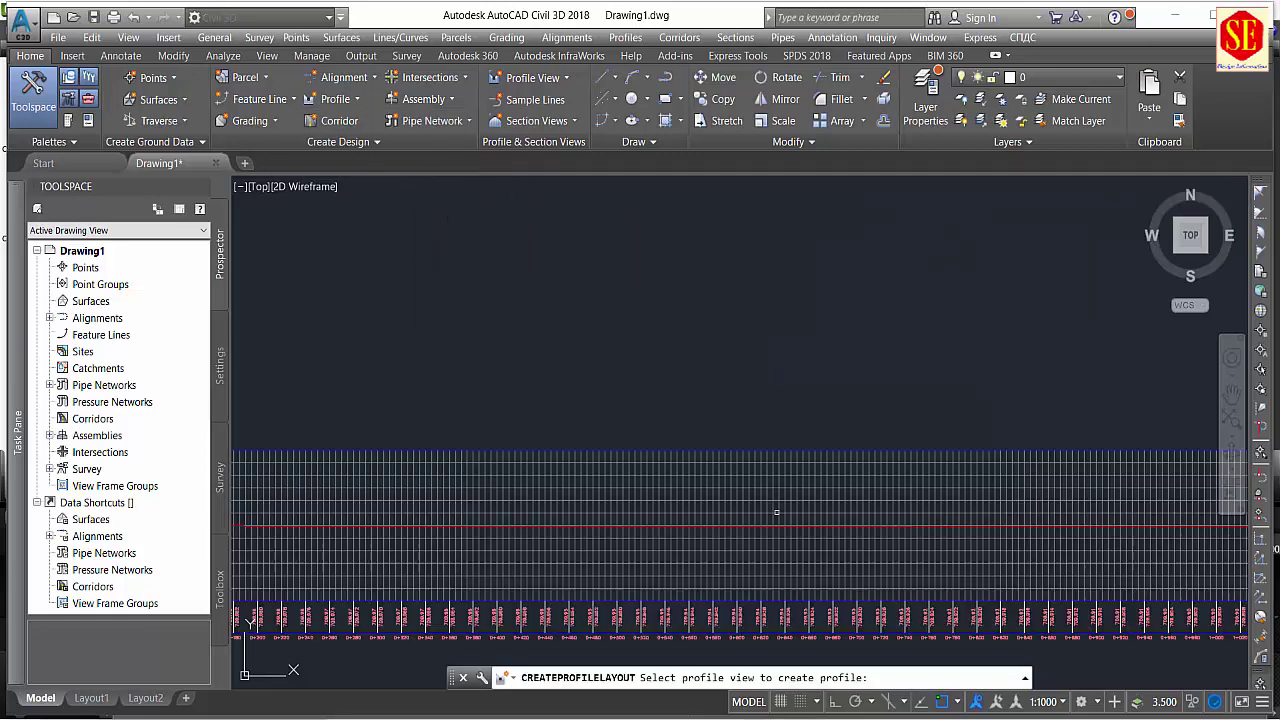
left_click(760, 451)
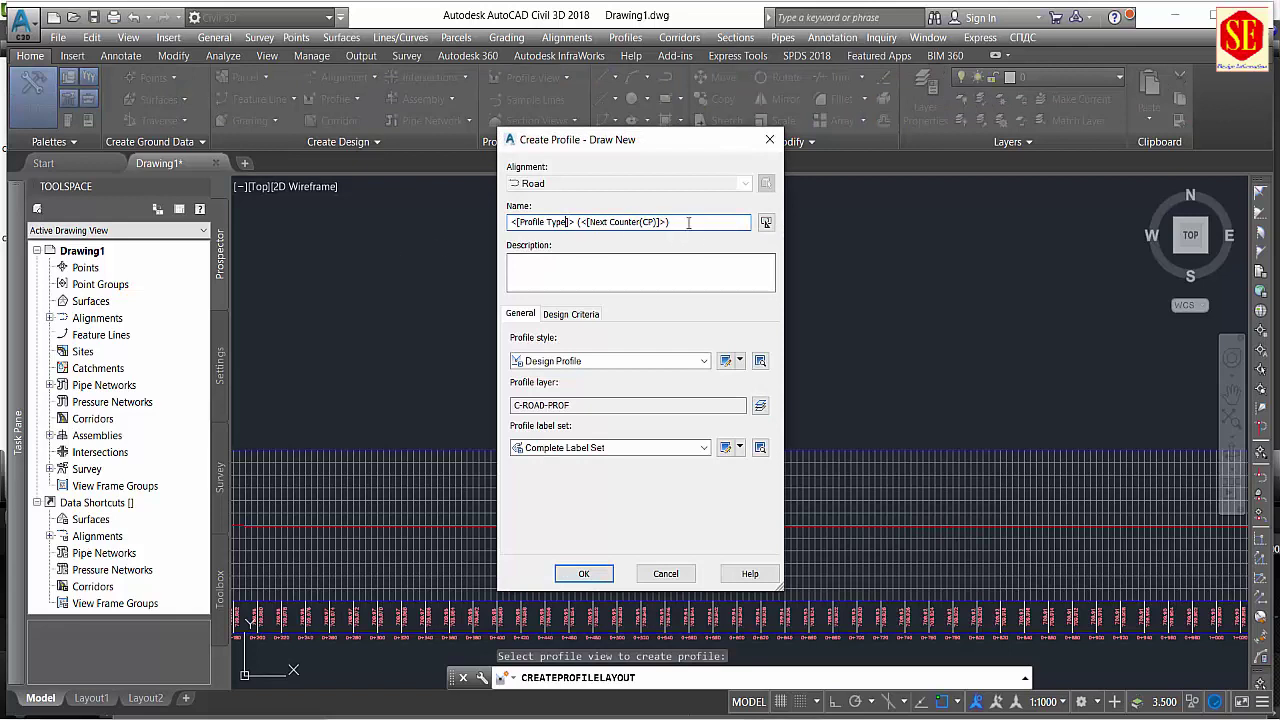
left_click_drag(688, 223, 429, 232)
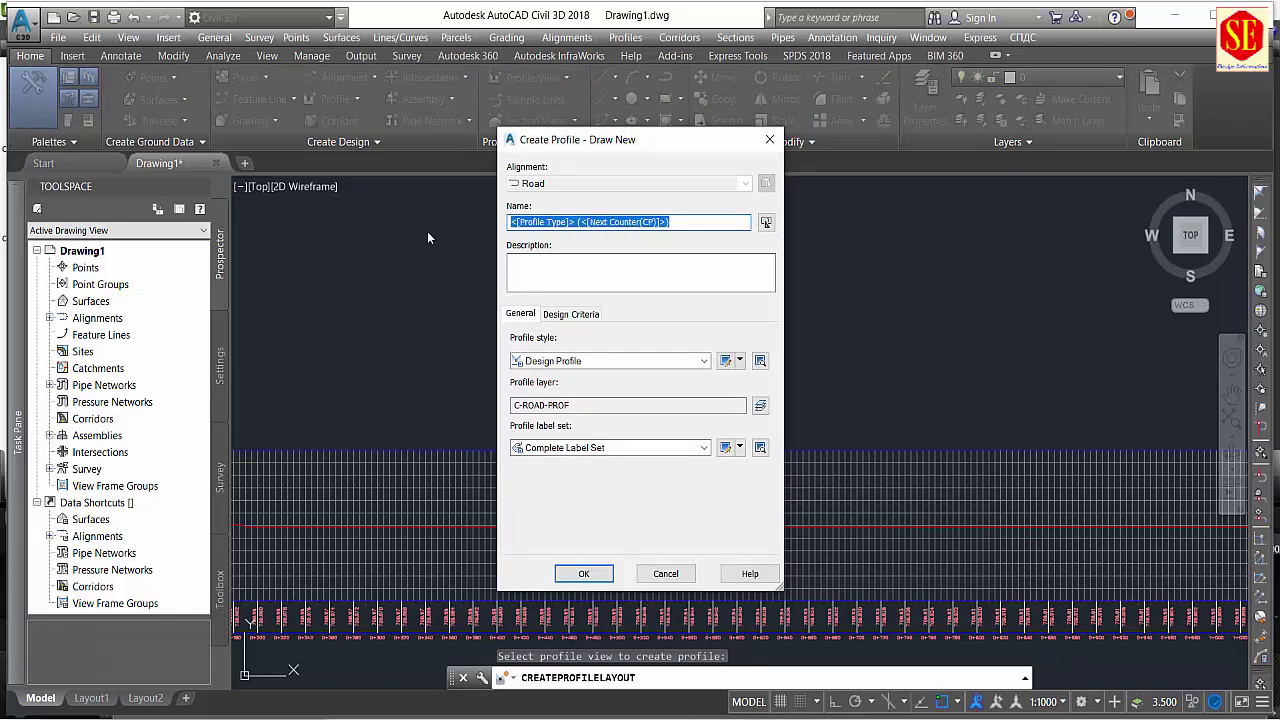
type("Road ")
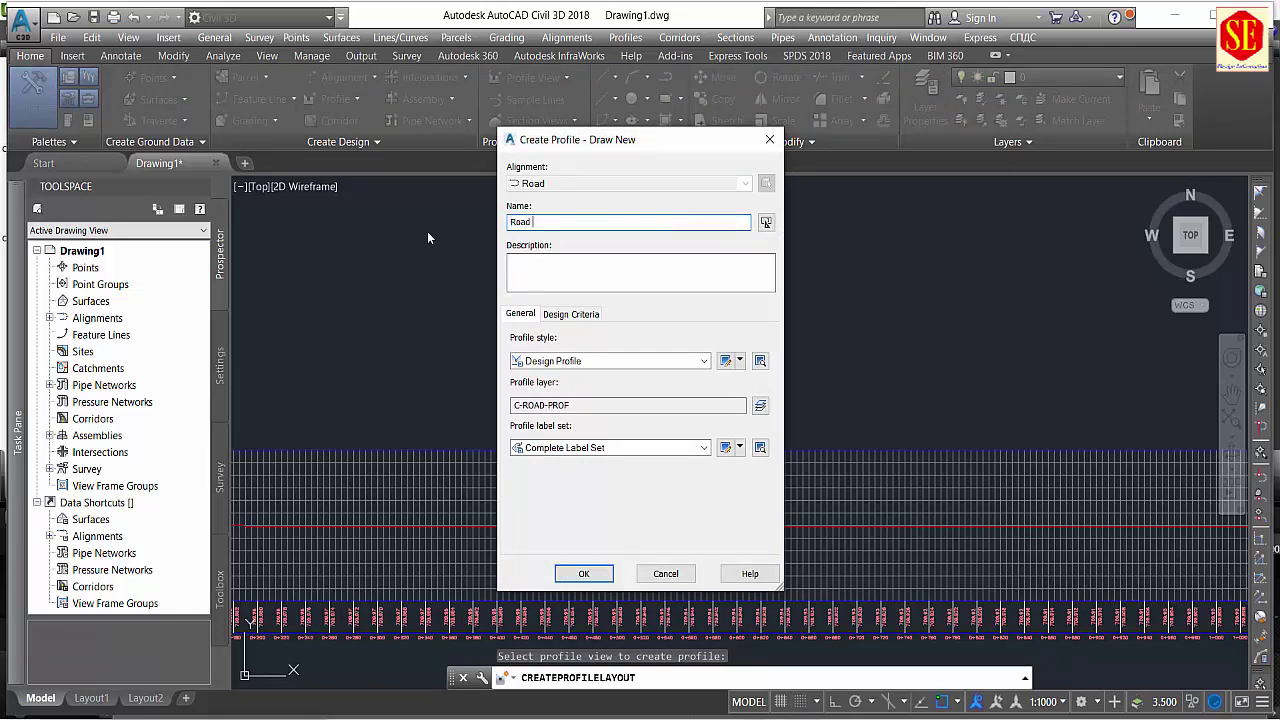
type("1 Desig")
type("n")
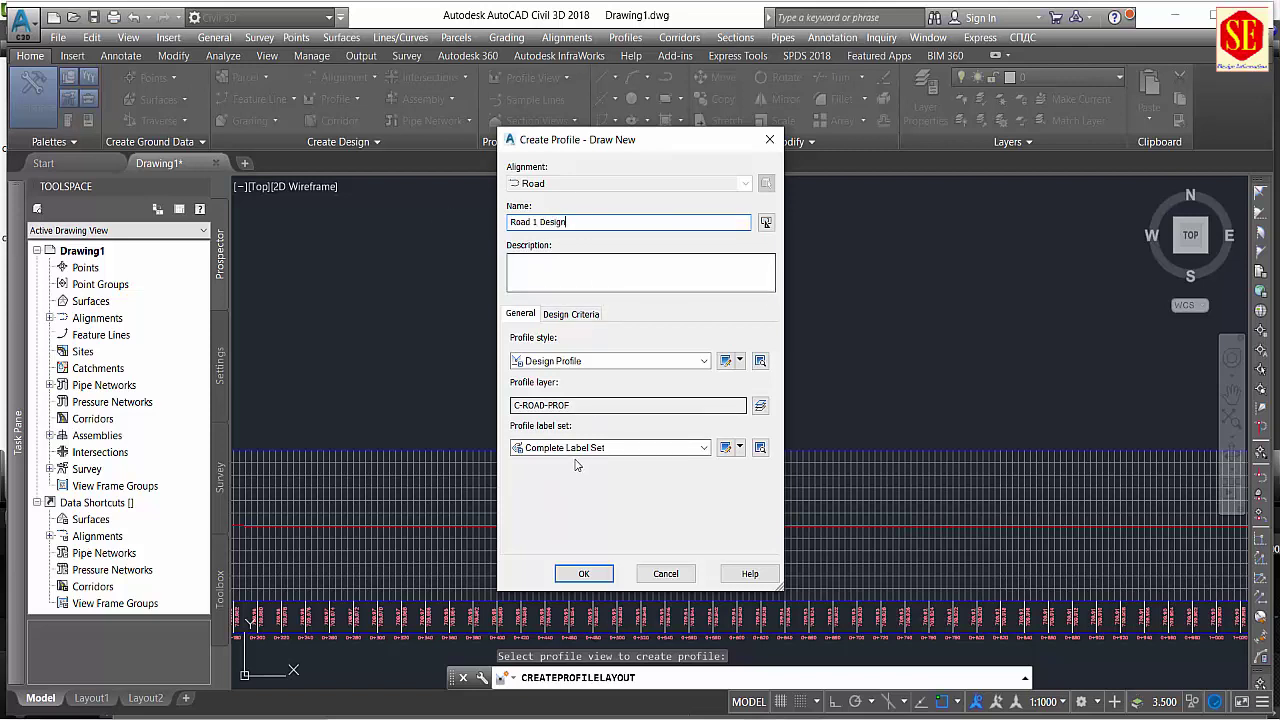
left_click(588, 448)
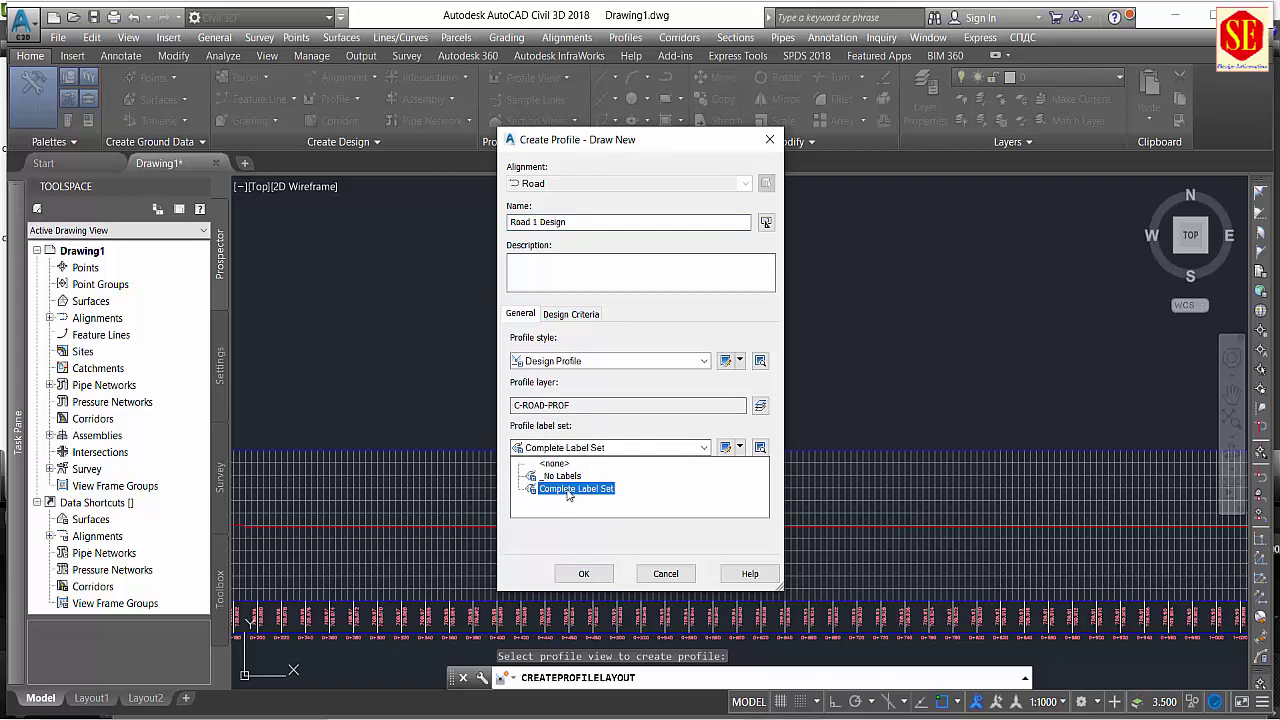
left_click(568, 490)
left_click(588, 574)
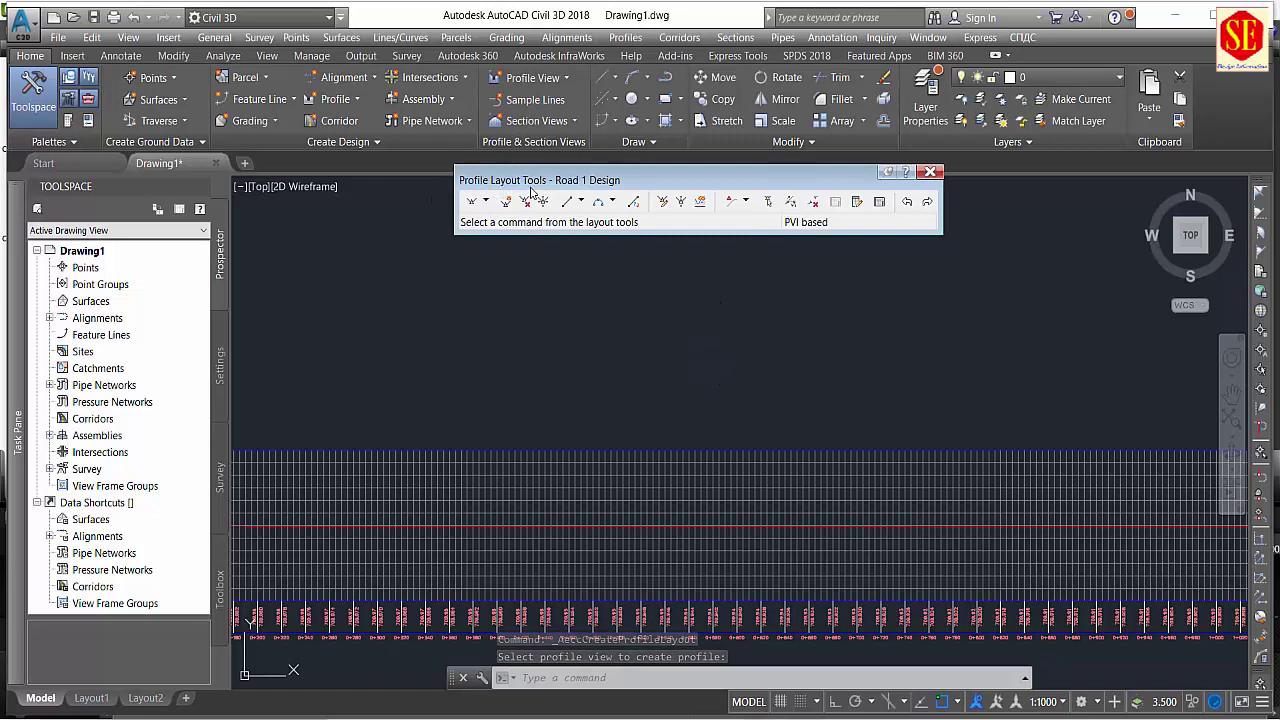
Choose Draw Tangents With Curves and zoom out to show both profile views.
left_click(487, 202)
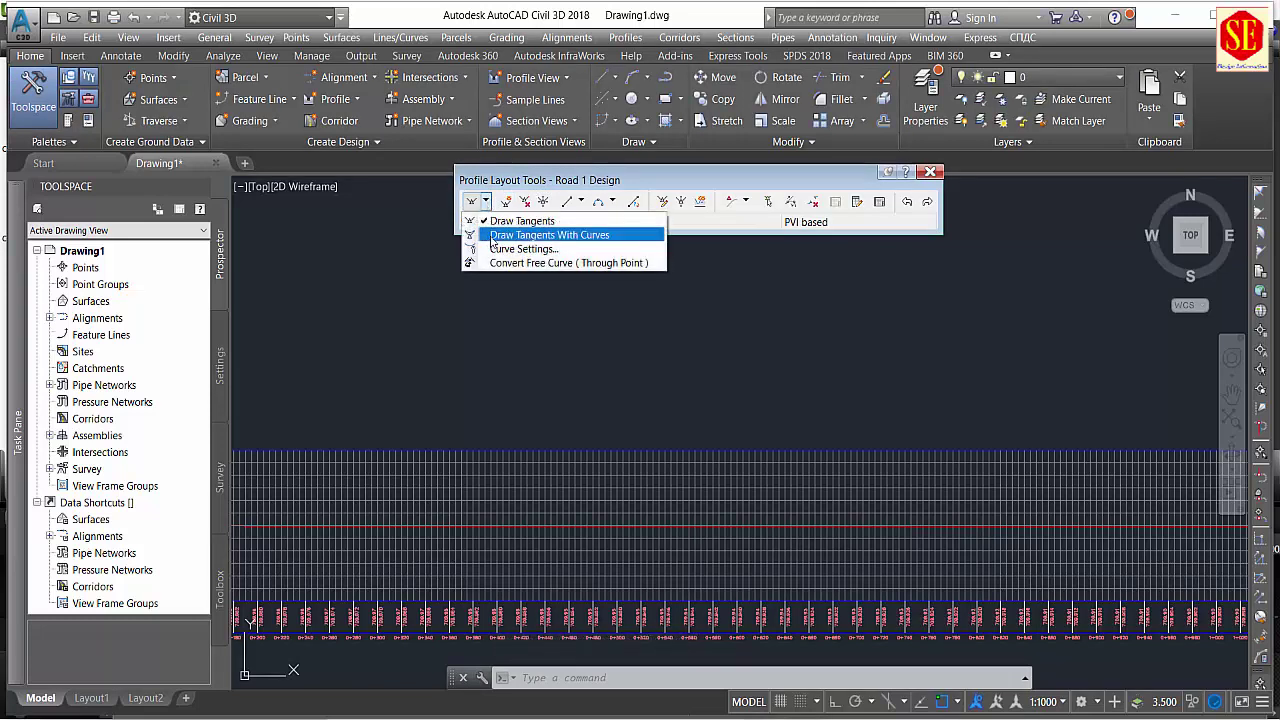
left_click(601, 242)
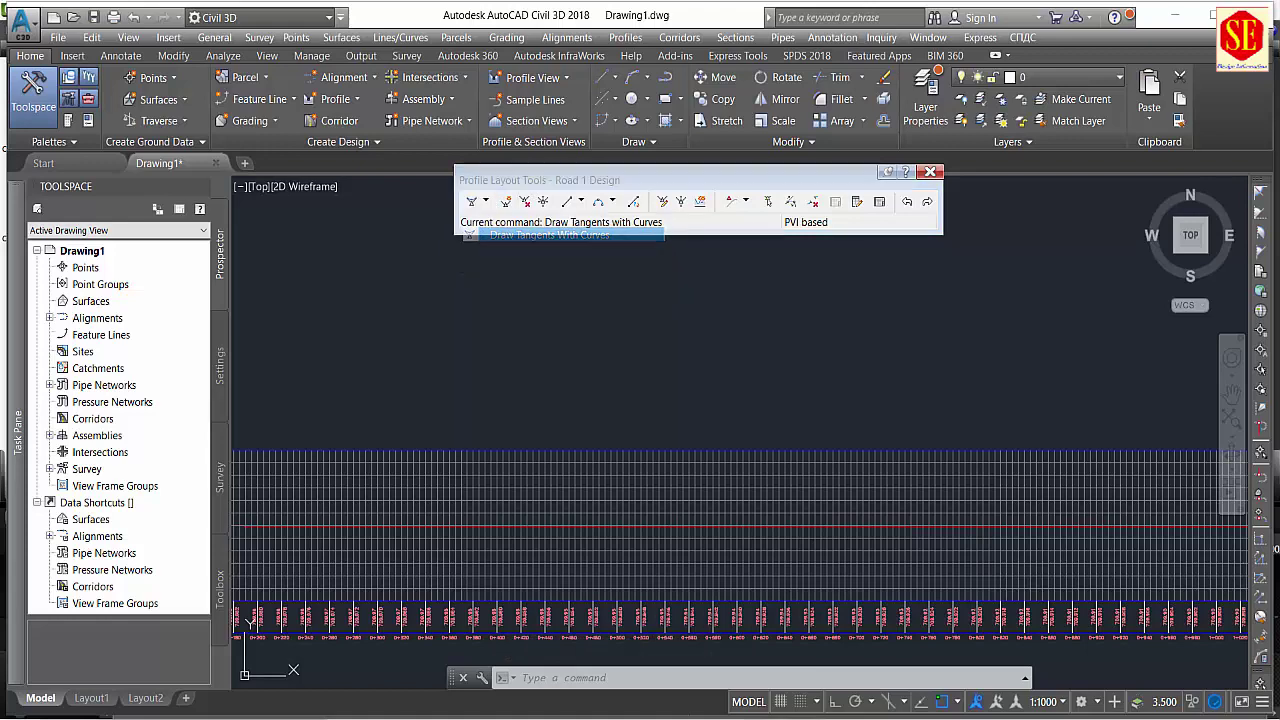
scroll(700, 320, "down", 3)
middle_click_drag(679, 318, 679, 384)
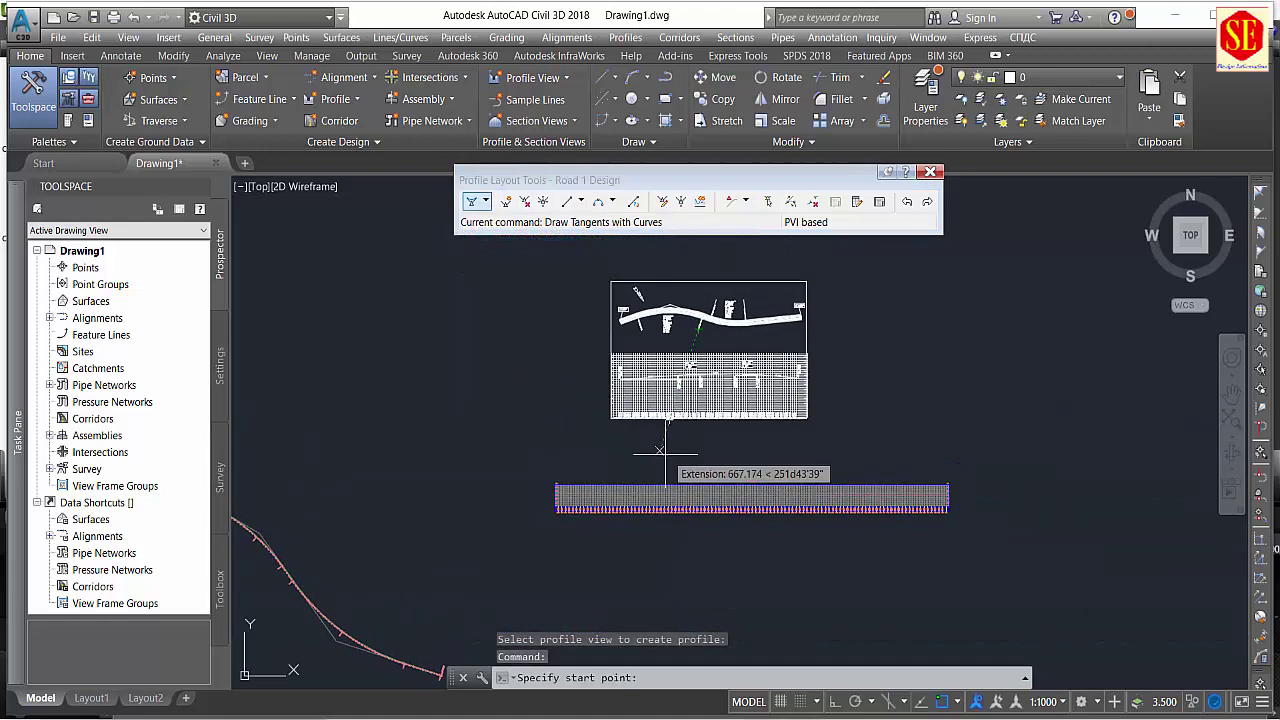
scroll(663, 451, "up", 3)
scroll(671, 423, "up", 1)
scroll(648, 462, "up", 1)
Zoom and pan to bring the upper profile view's grid into position for drawing.
middle_click_drag(648, 462, 650, 478)
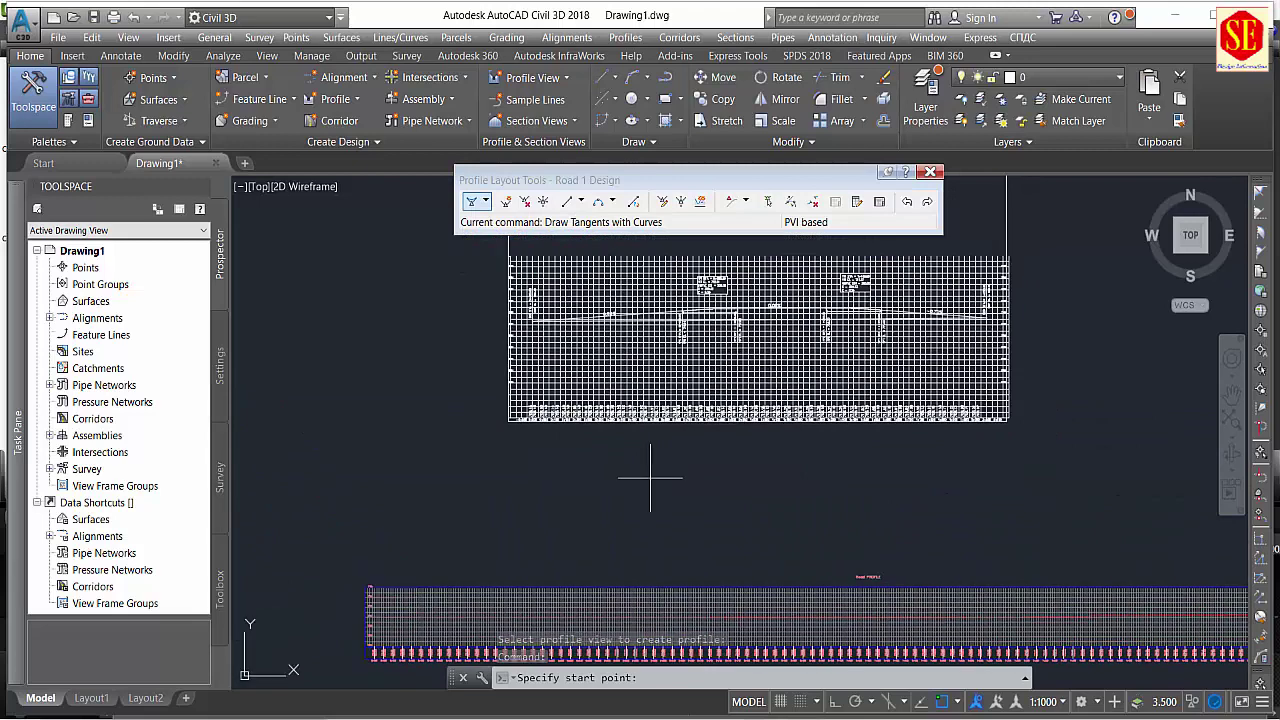
scroll(540, 312, "up", 2)
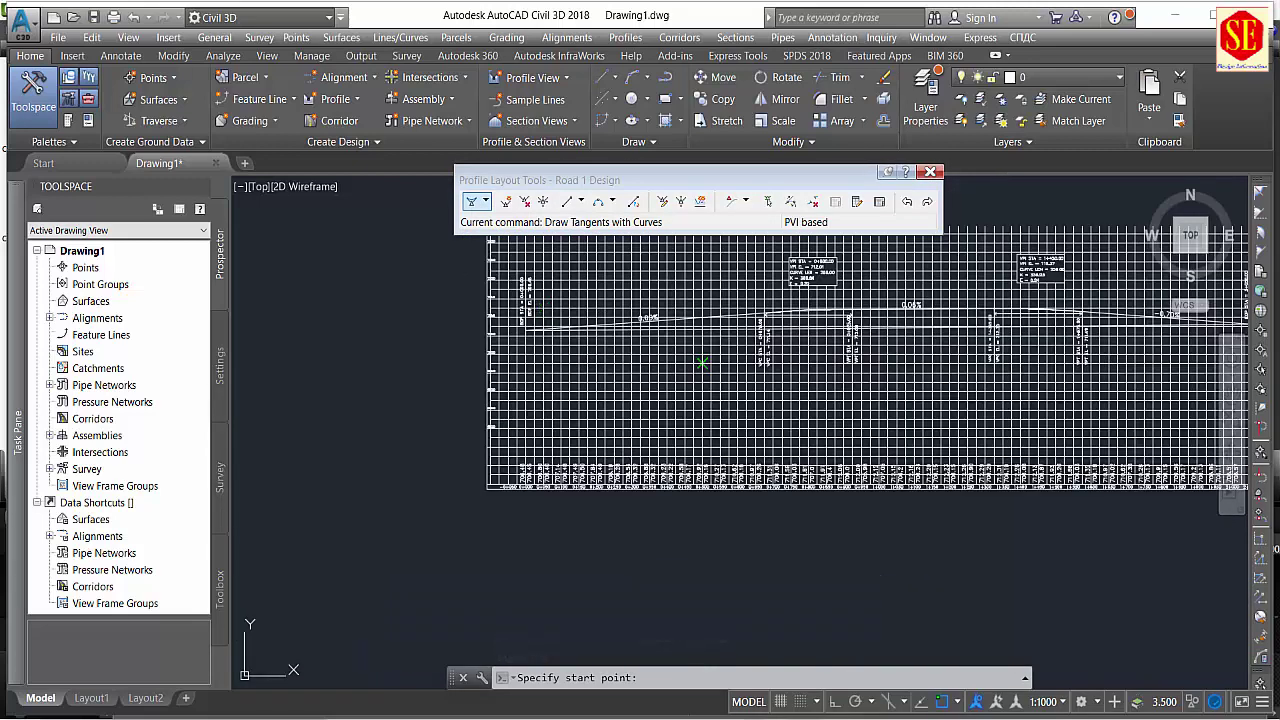
scroll(463, 279, "up", 1)
scroll(459, 329, "down", 4)
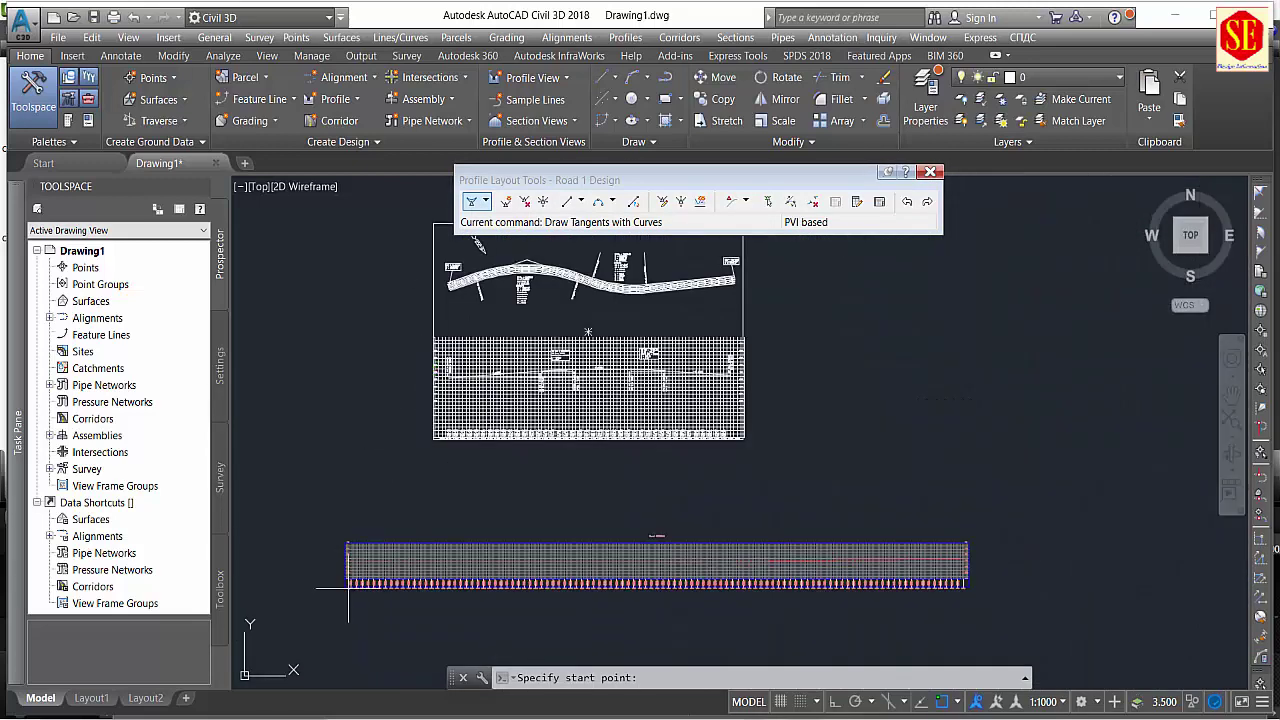
scroll(347, 585, "up", 2)
scroll(525, 568, "down", 2)
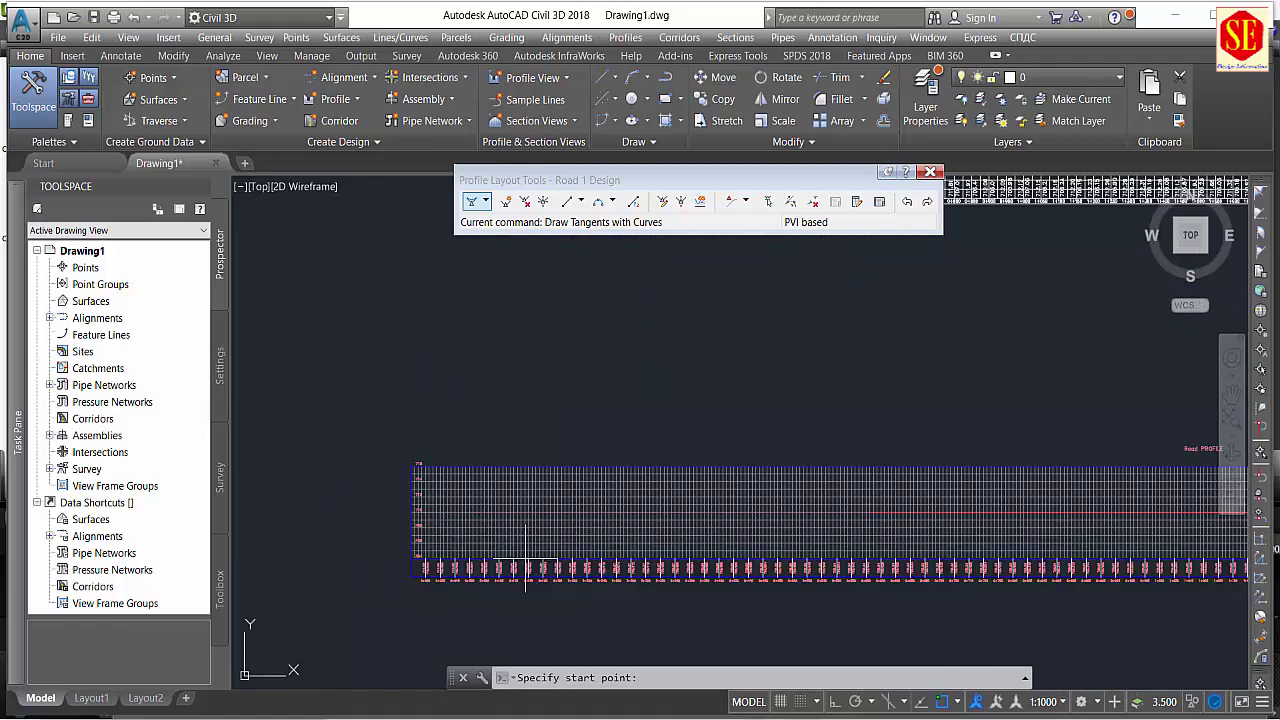
middle_click_drag(561, 434, 466, 606)
scroll(572, 374, "up", 2)
scroll(572, 374, "up", 2)
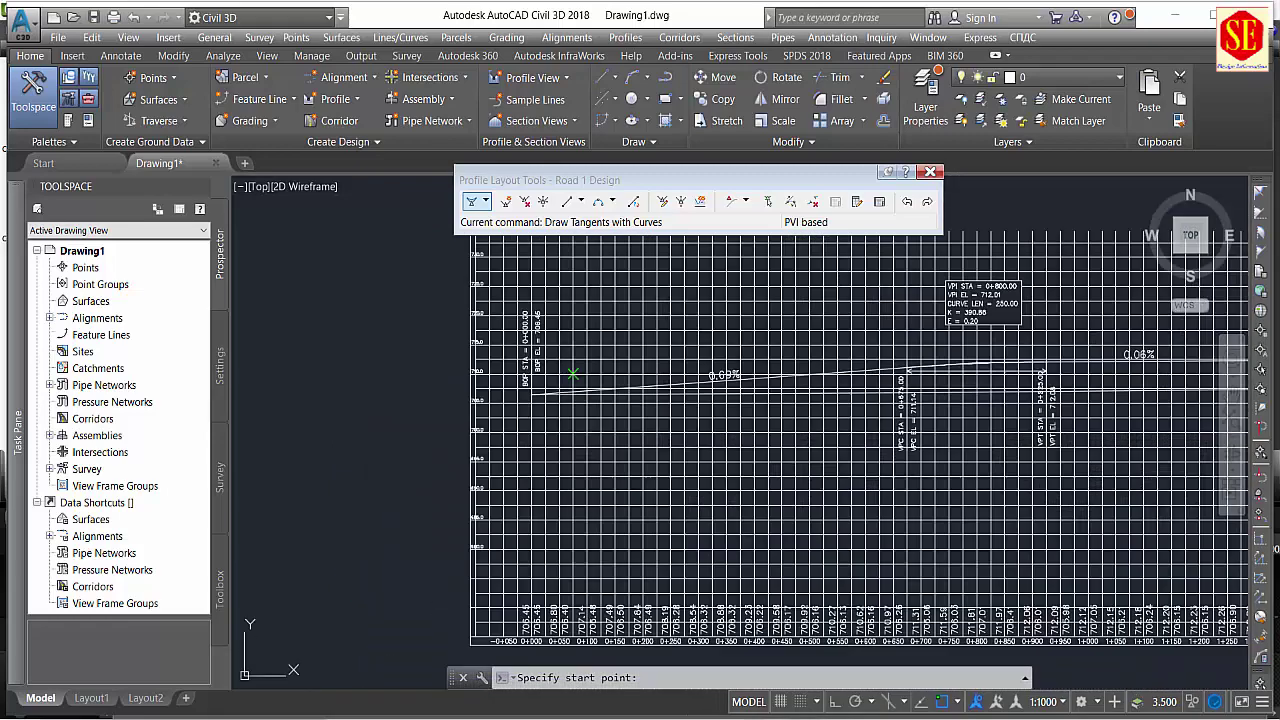
scroll(551, 350, "down", 4)
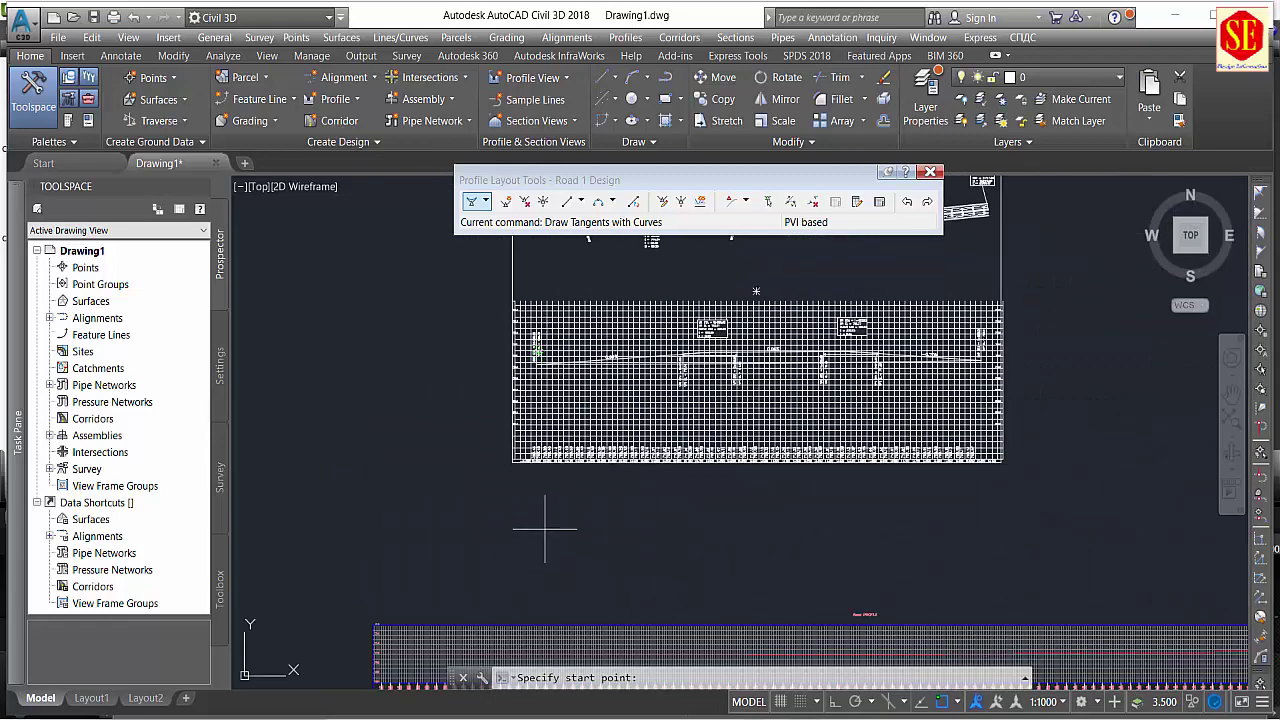
middle_click_drag(545, 529, 572, 424)
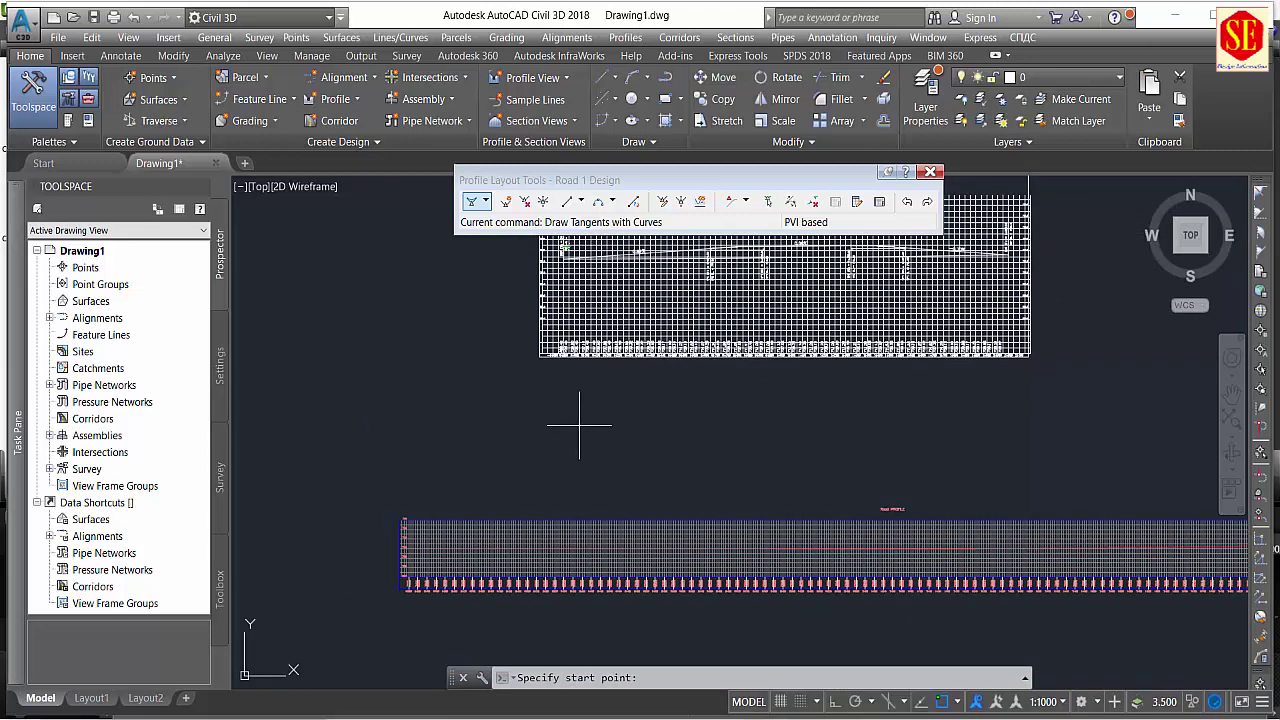
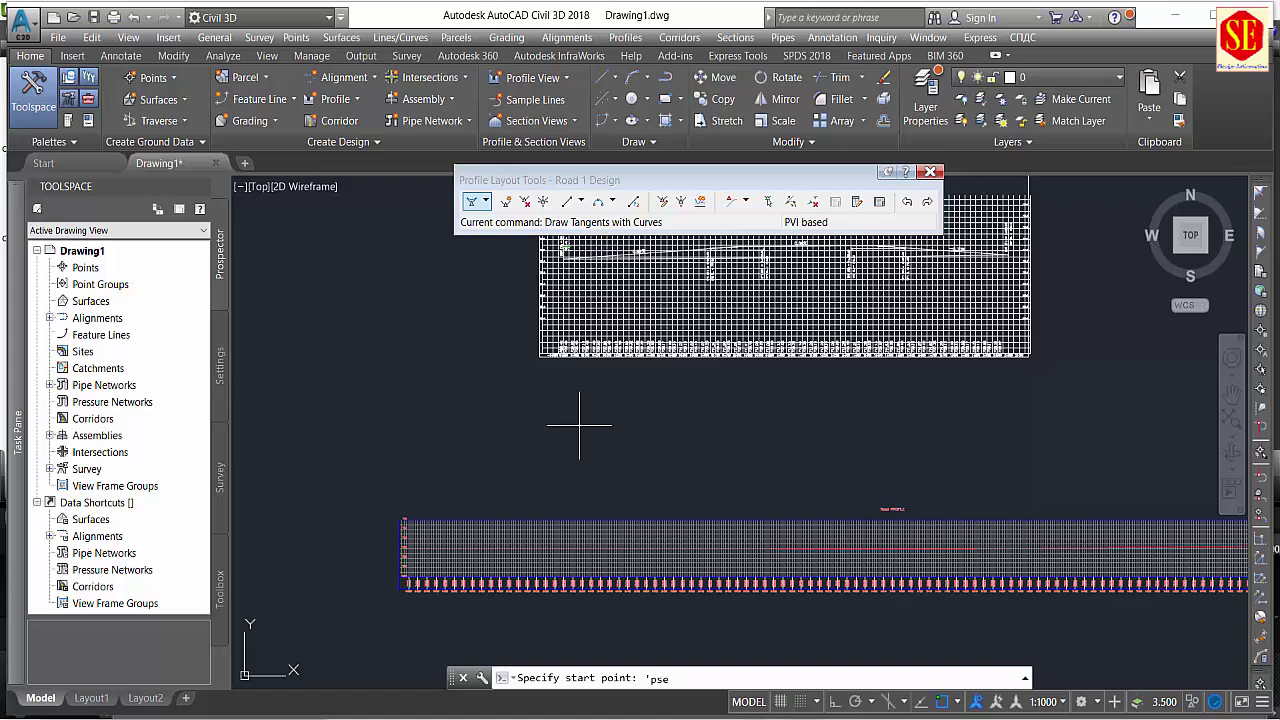
Place the first Road 1 Design point in the lower profile view at station 0, elevation 706.45.
key("Return")
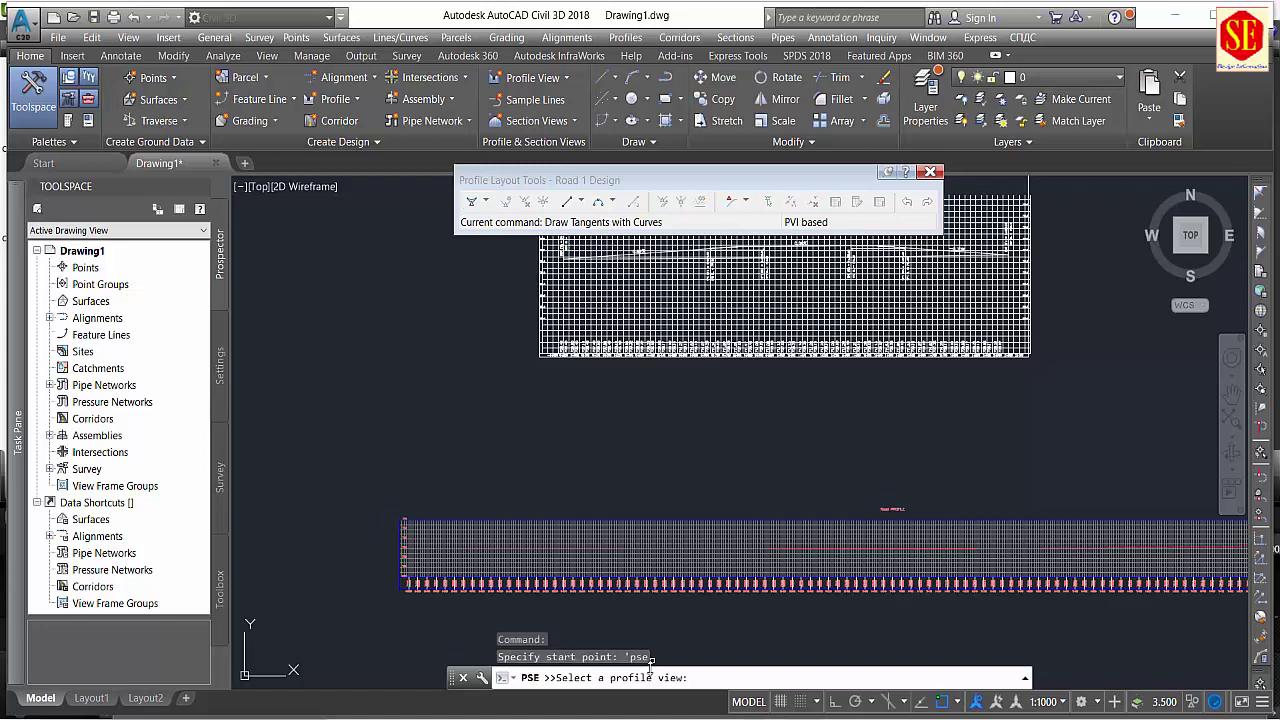
left_click(574, 518)
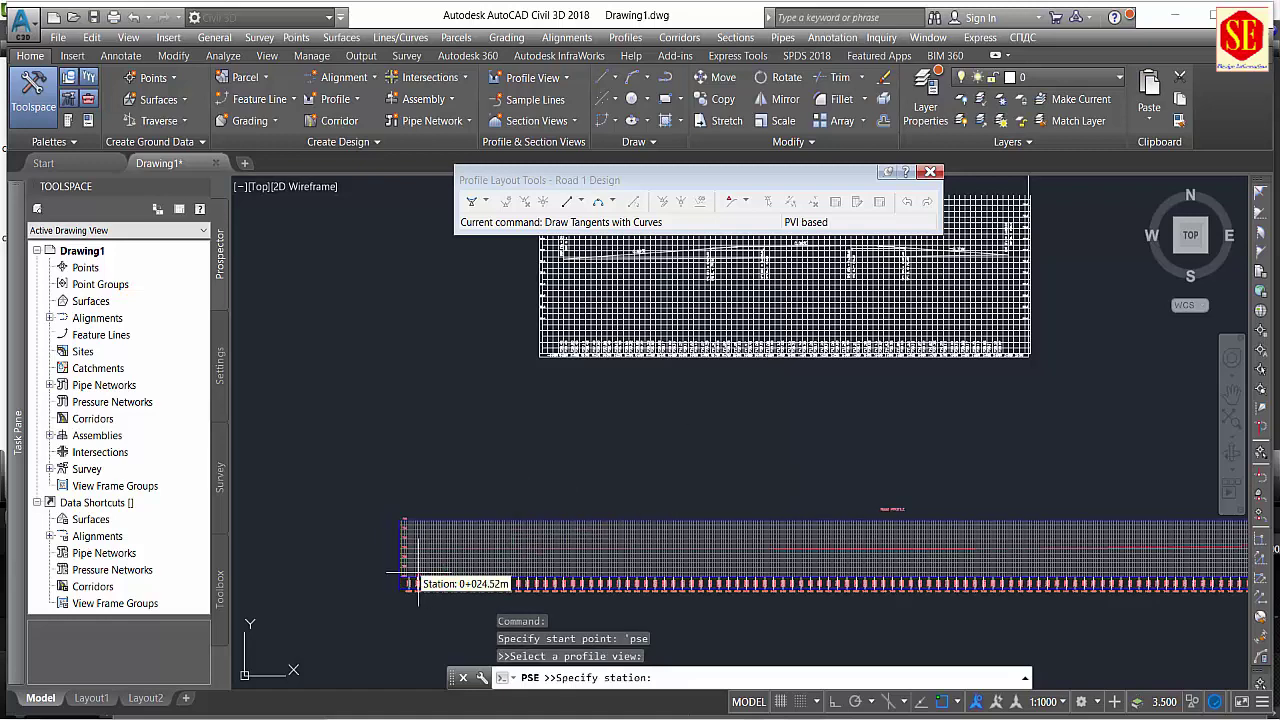
scroll(409, 578, "up", 5)
scroll(423, 543, "up", 3)
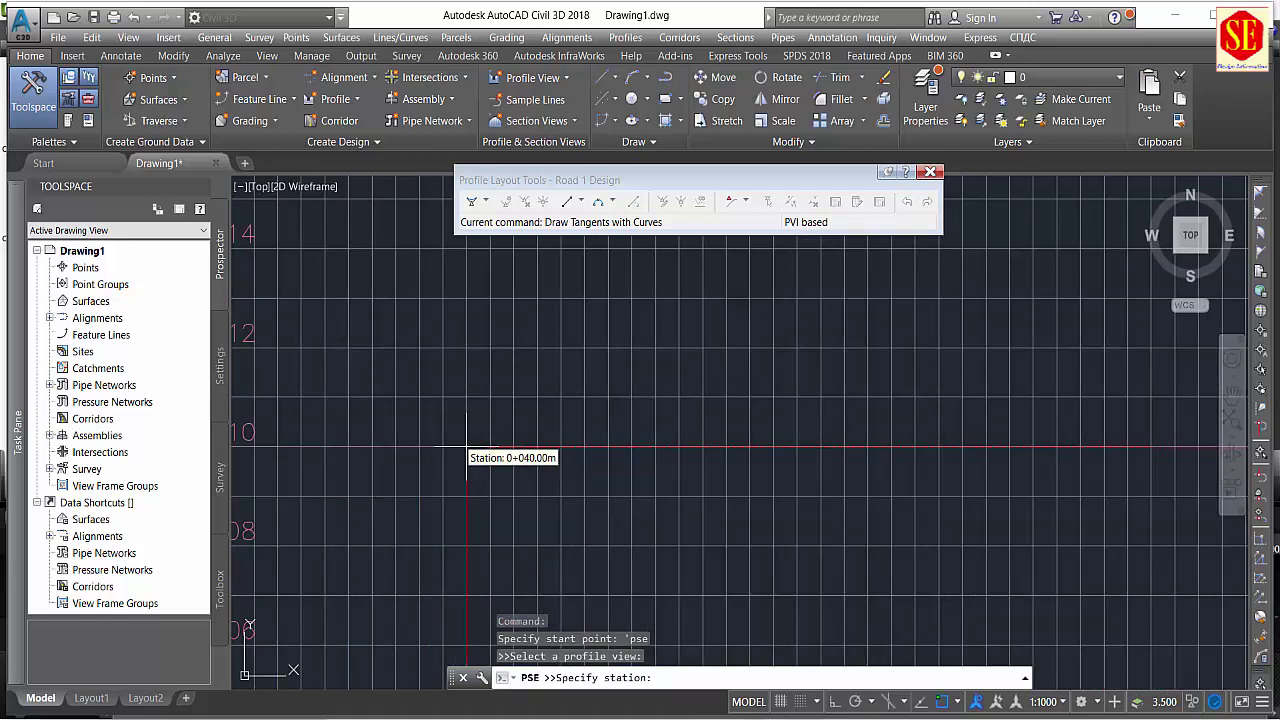
scroll(568, 360, "down", 3)
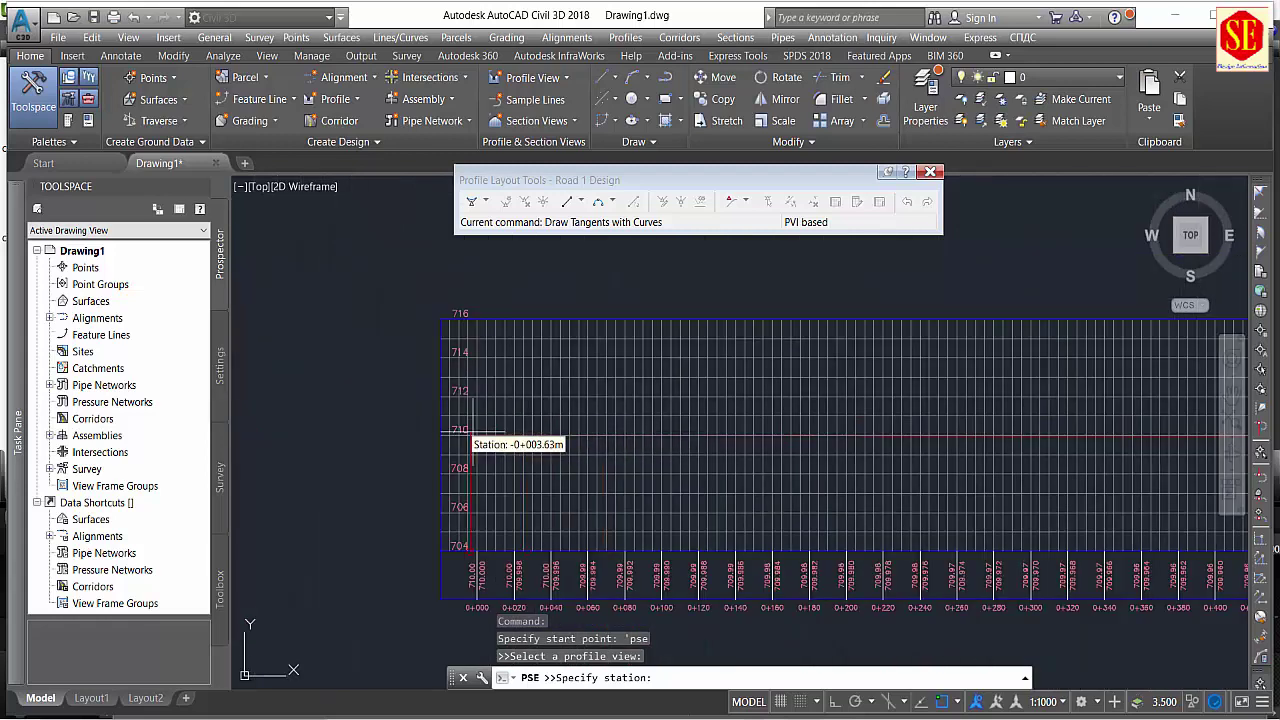
scroll(550, 410, "down", 4)
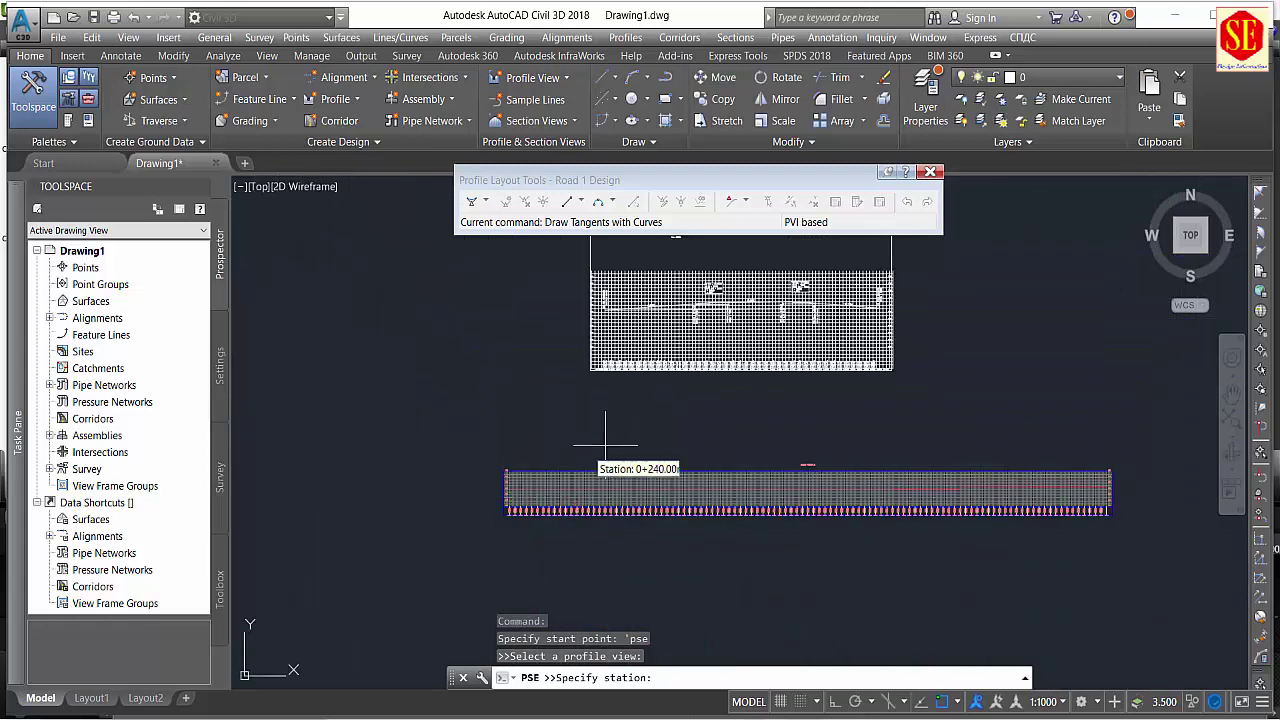
scroll(600, 300, "up", 1)
scroll(600, 297, "up", 6)
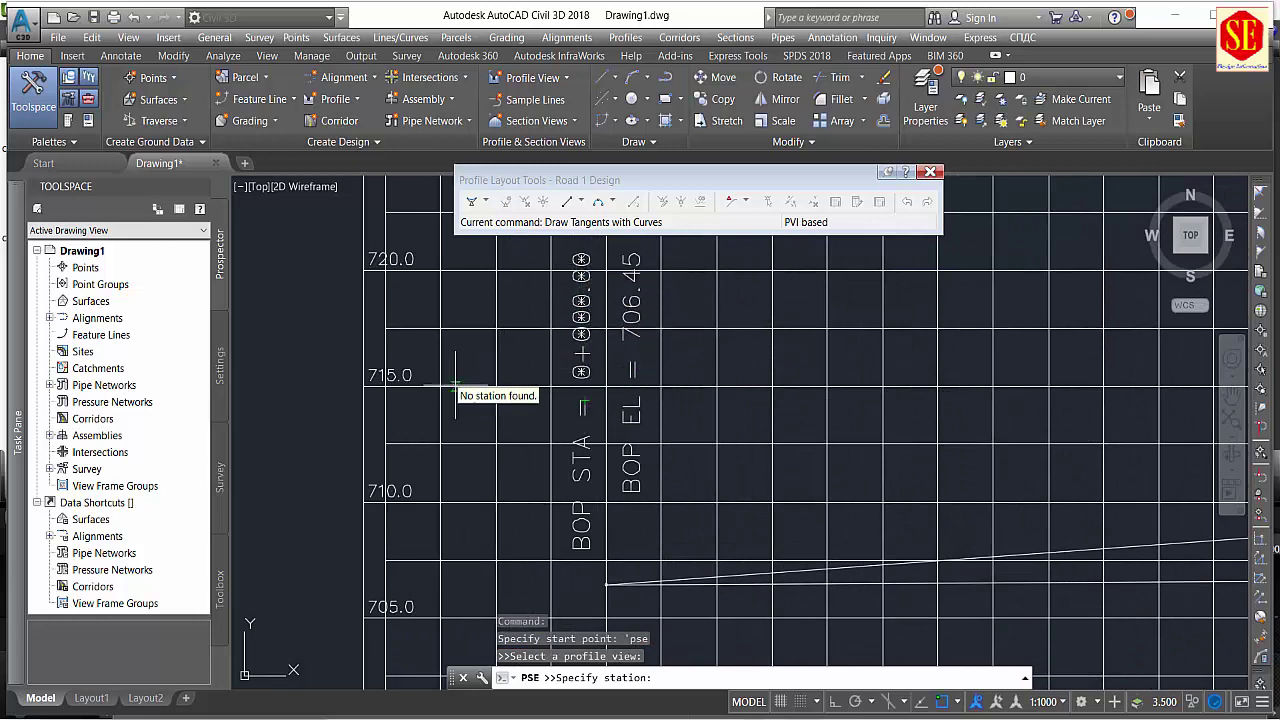
scroll(450, 384, "down", 4)
type("0")
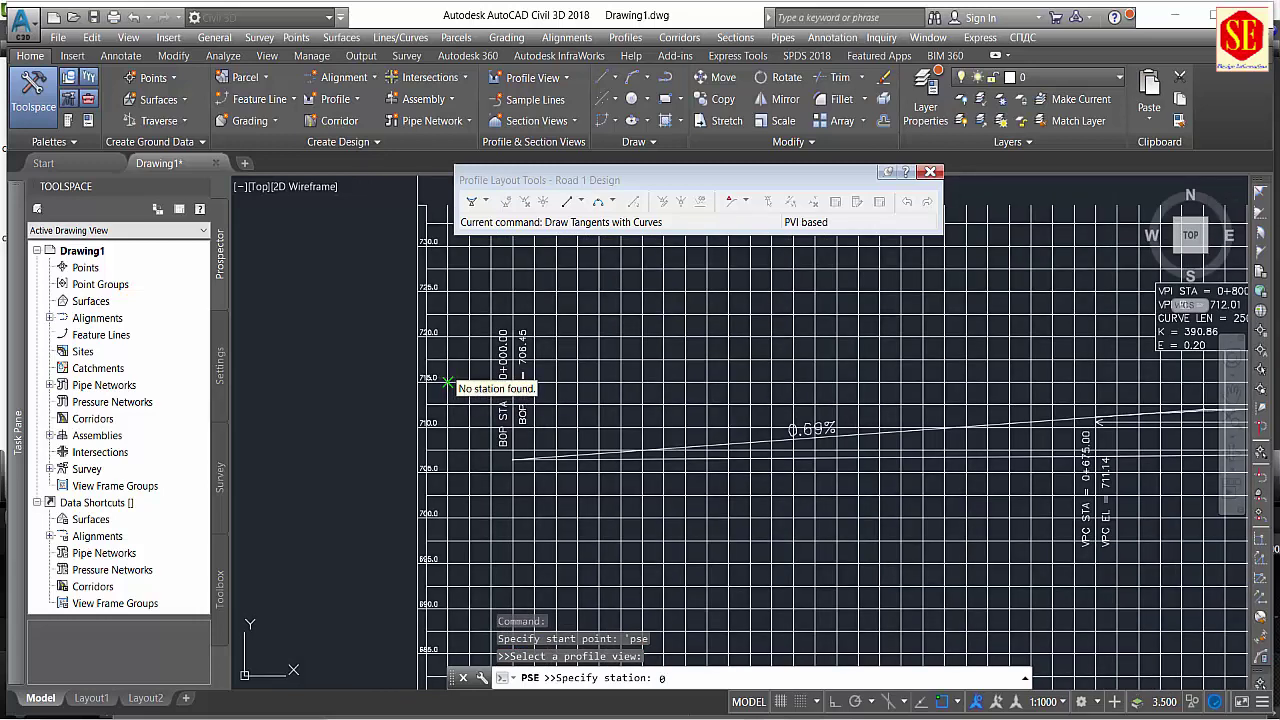
key("Return")
scroll(670, 465, "down", 3)
scroll(590, 510, "up", 3)
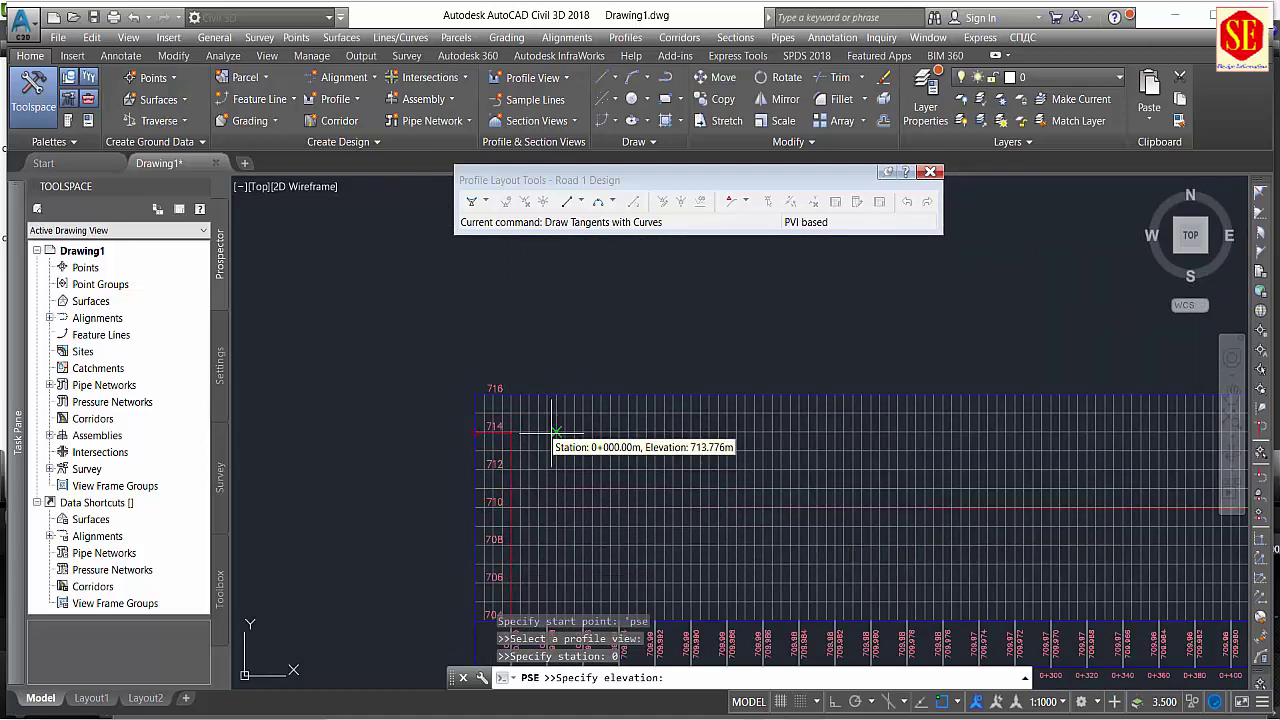
scroll(530, 527, "down", 3)
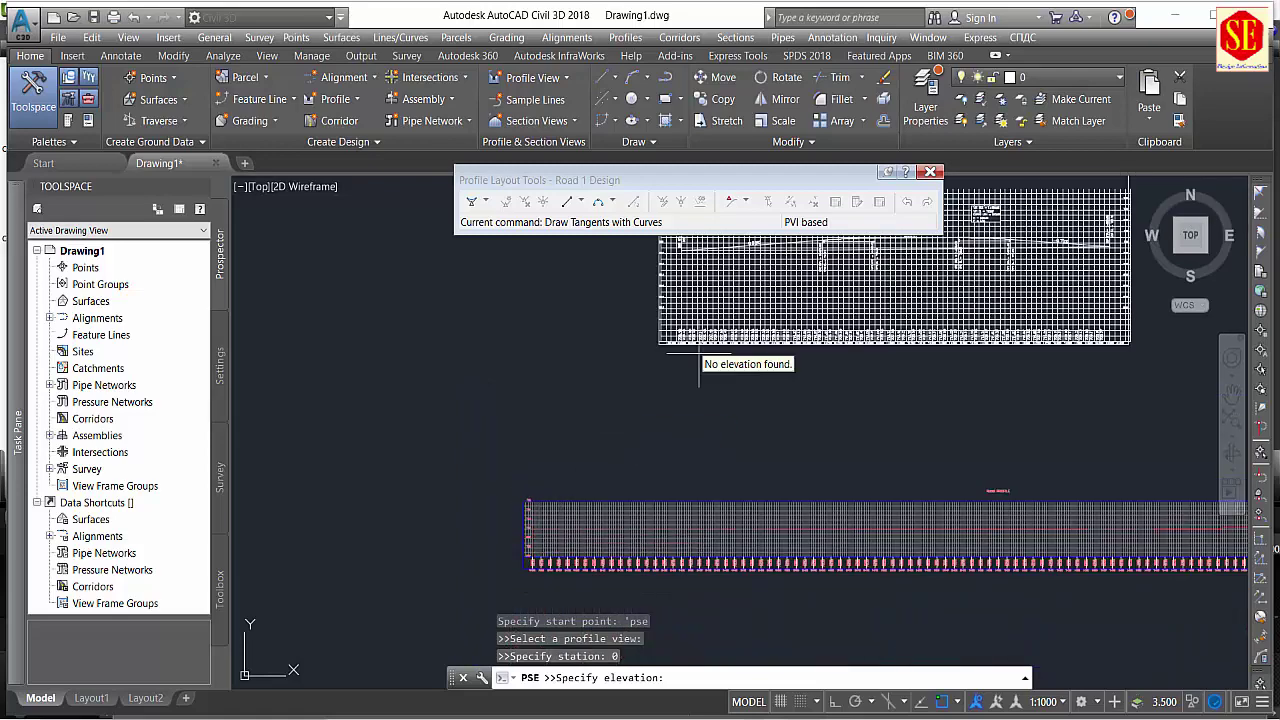
scroll(686, 420, "up", 2)
scroll(662, 342, "up", 2)
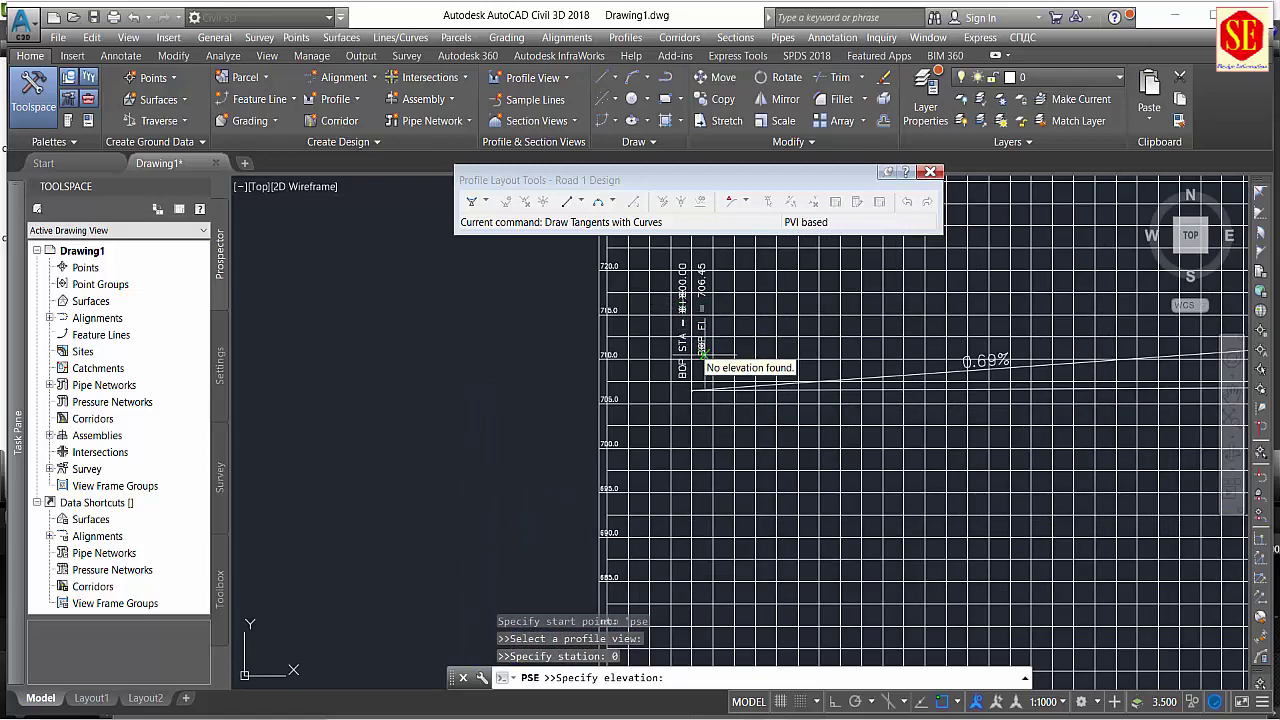
scroll(733, 312, "up", 1)
scroll(700, 380, "up", 1)
type("706.45")
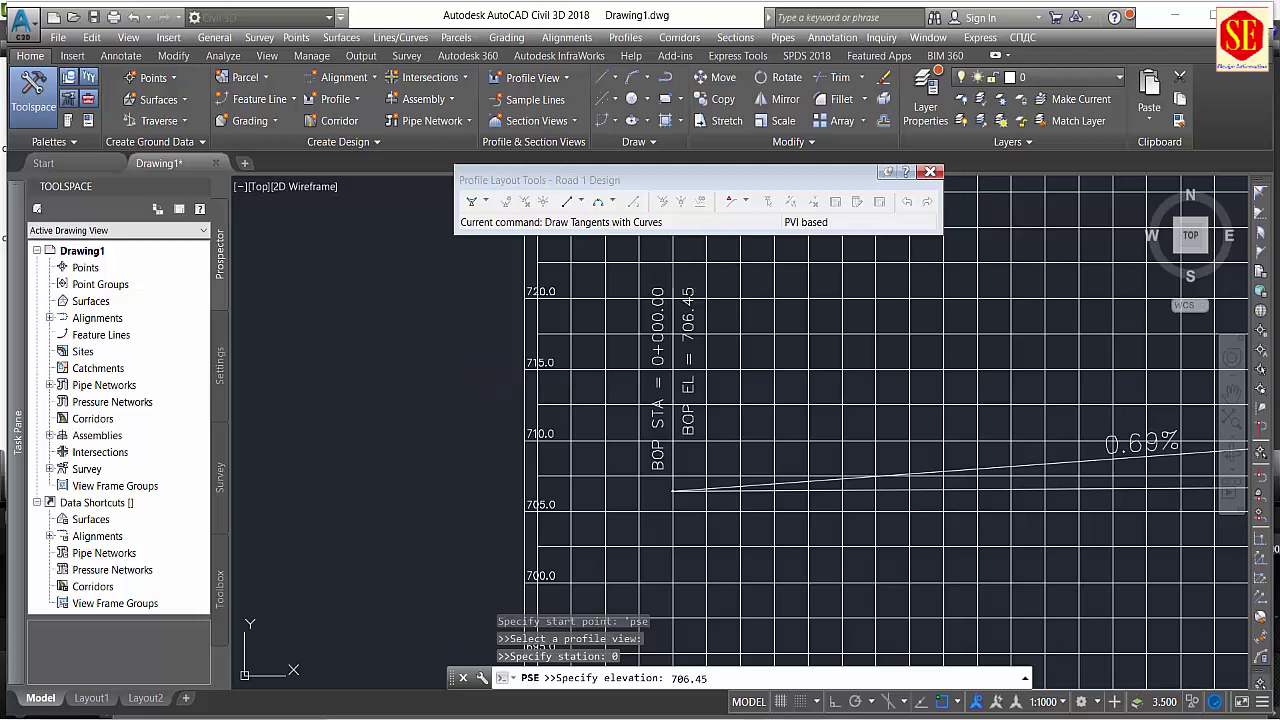
key("Return")
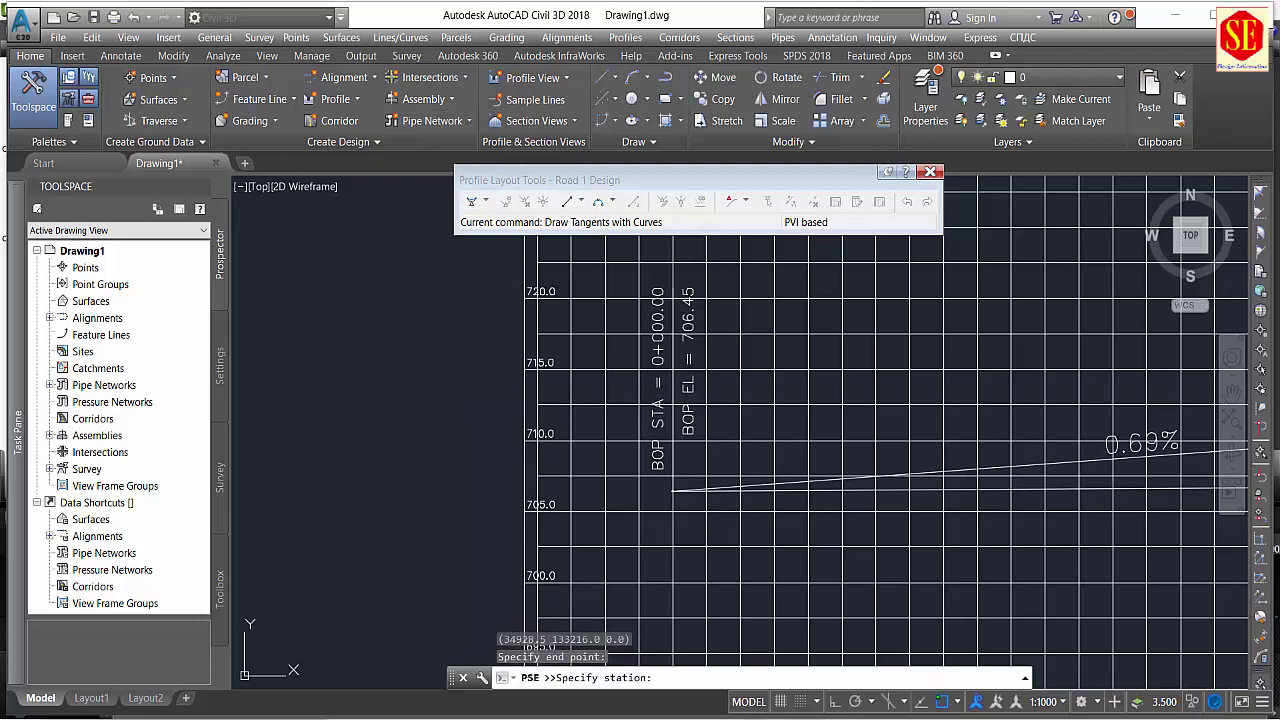
Enter station 800 for the first tangent's end point and begin typing elevation 712.01.
scroll(565, 330, "down", 3)
scroll(523, 366, "down", 2)
scroll(520, 500, "up", 3)
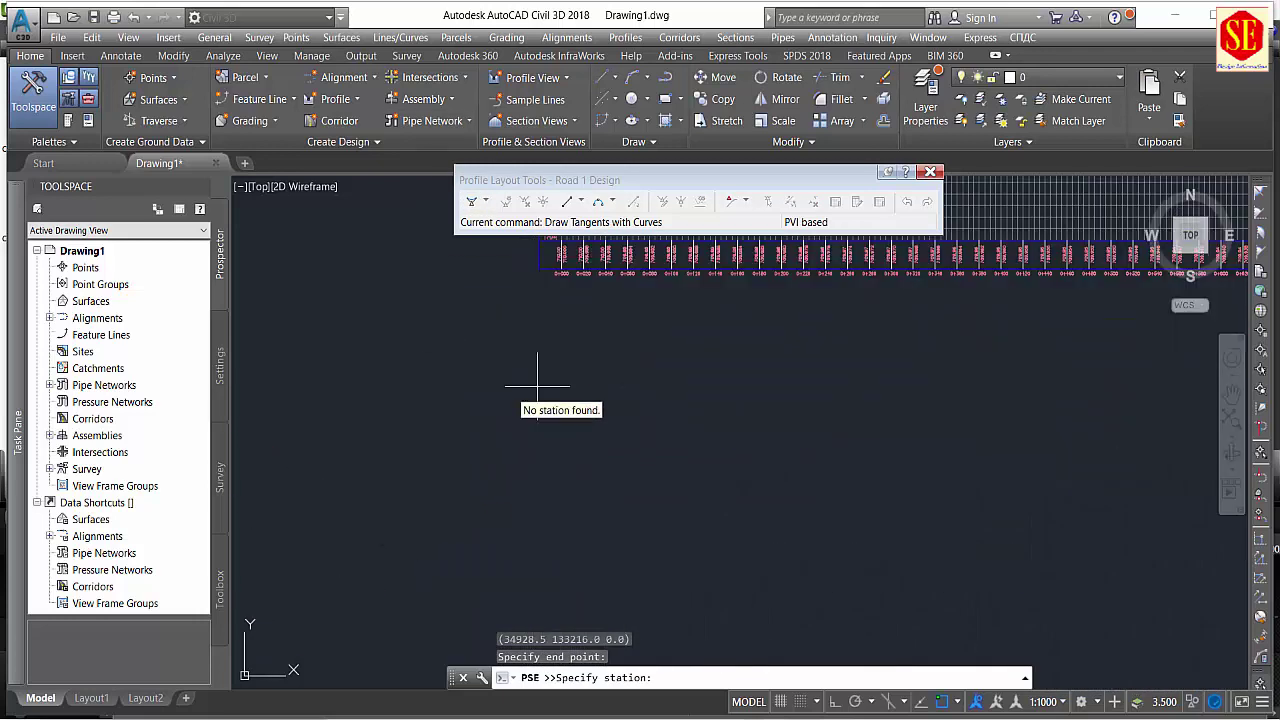
mouse_move(528, 380)
middle_mouse_down()
mouse_move(559, 453)
mouse_move(554, 531)
middle_mouse_up()
scroll(525, 310, "up", 2)
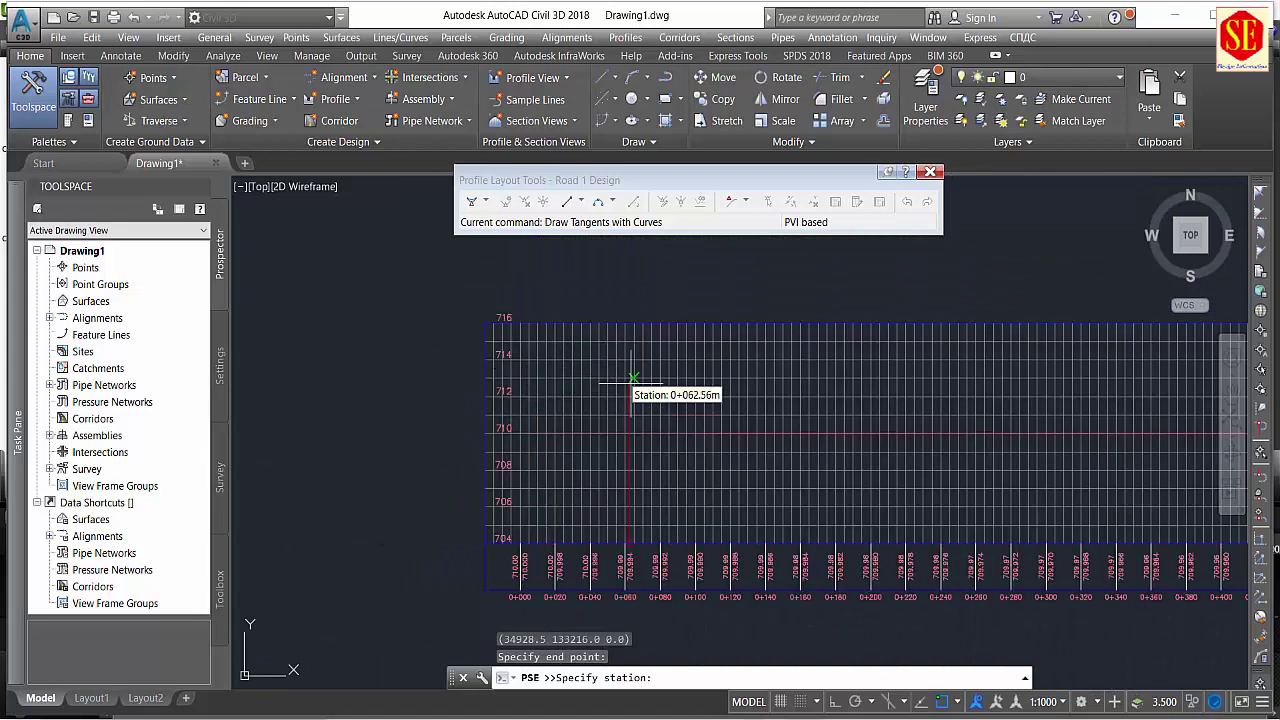
scroll(640, 545, "down", 3)
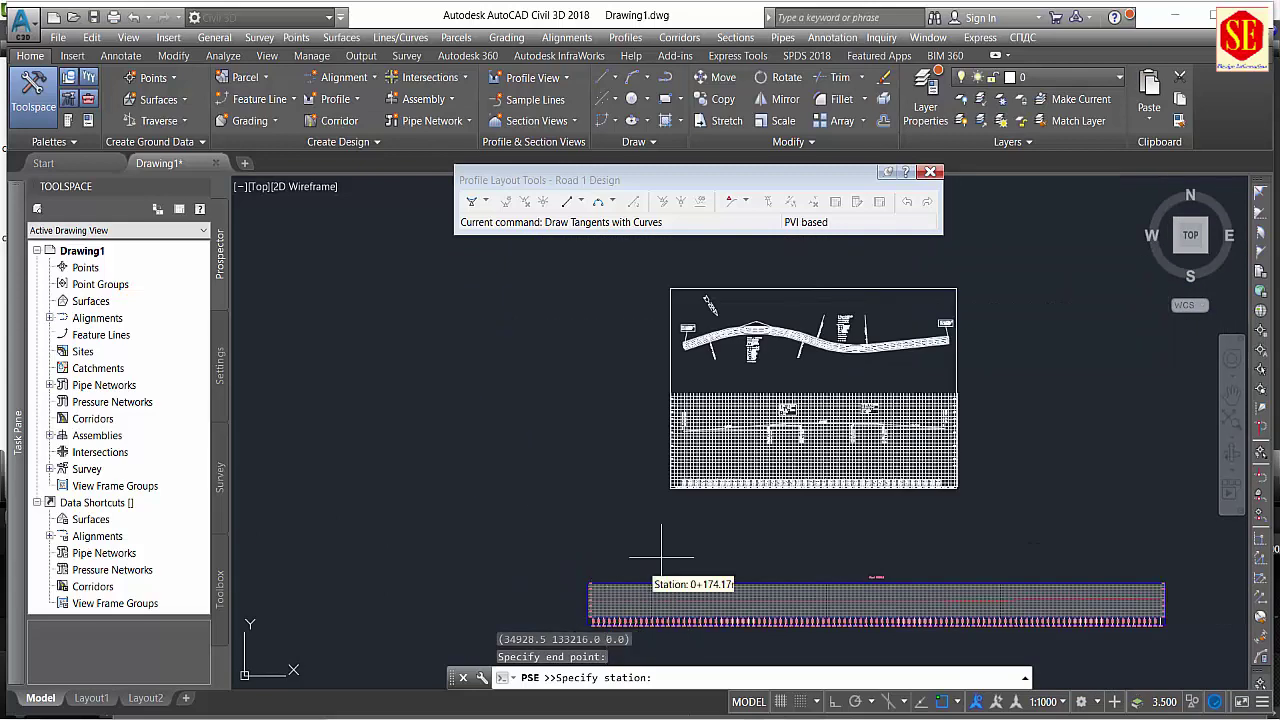
scroll(790, 418, "up", 4)
scroll(795, 400, "up", 3)
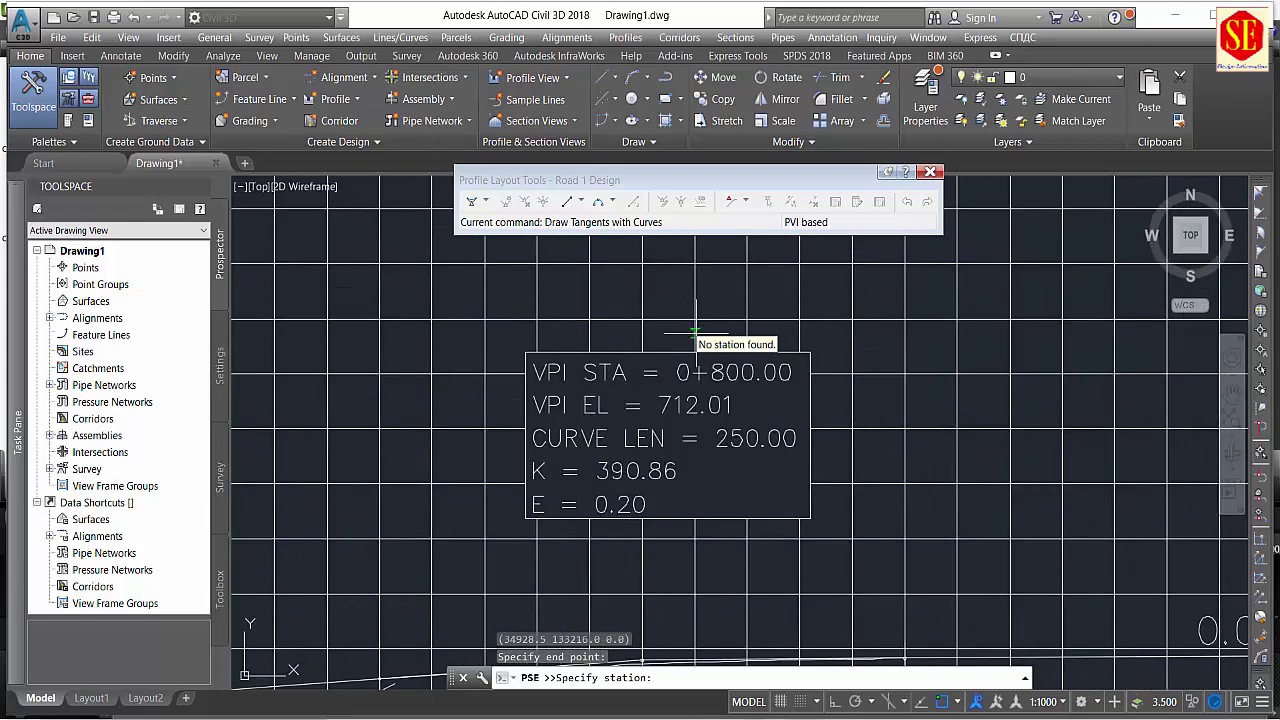
scroll(710, 325, "up", 1)
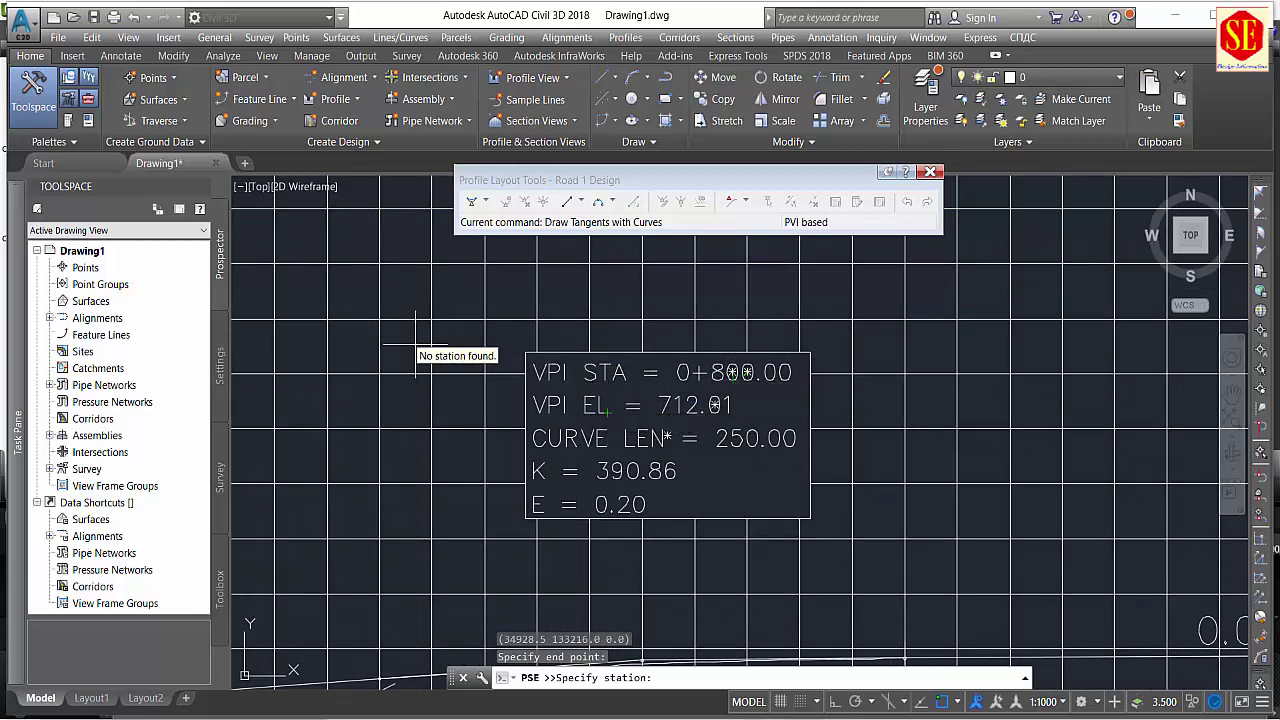
type("800")
key("Return")
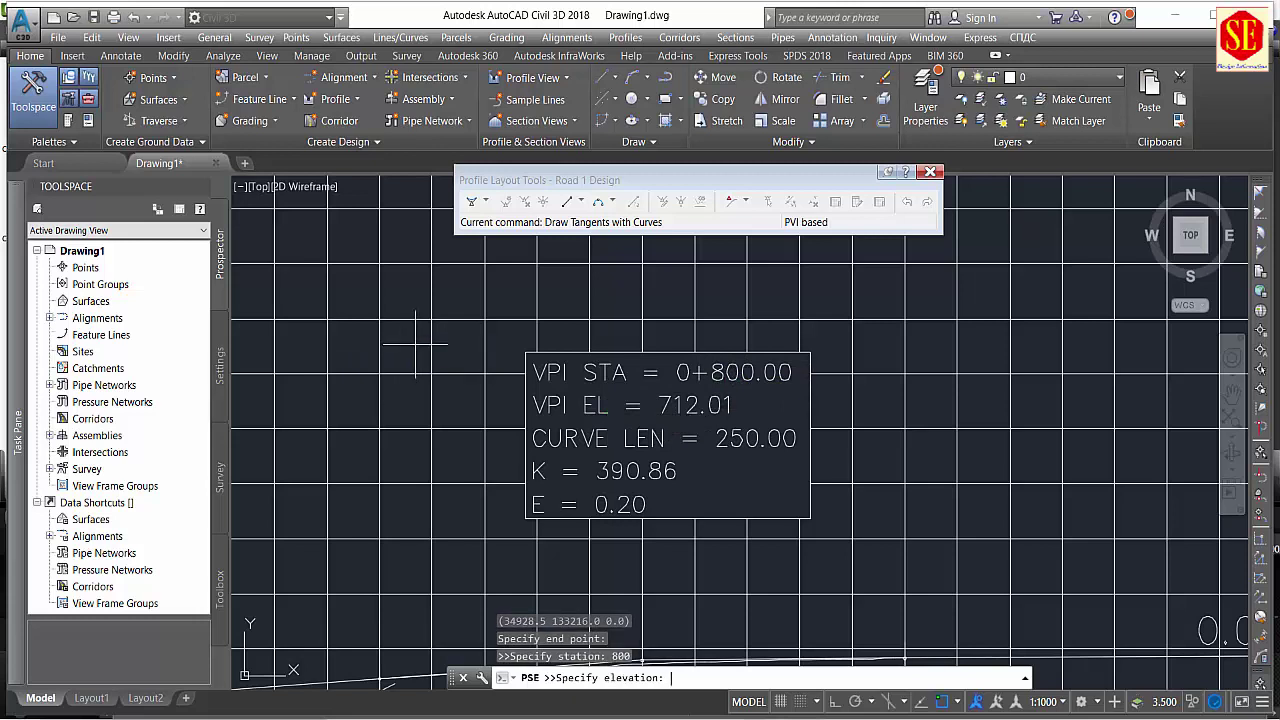
type("712.01")
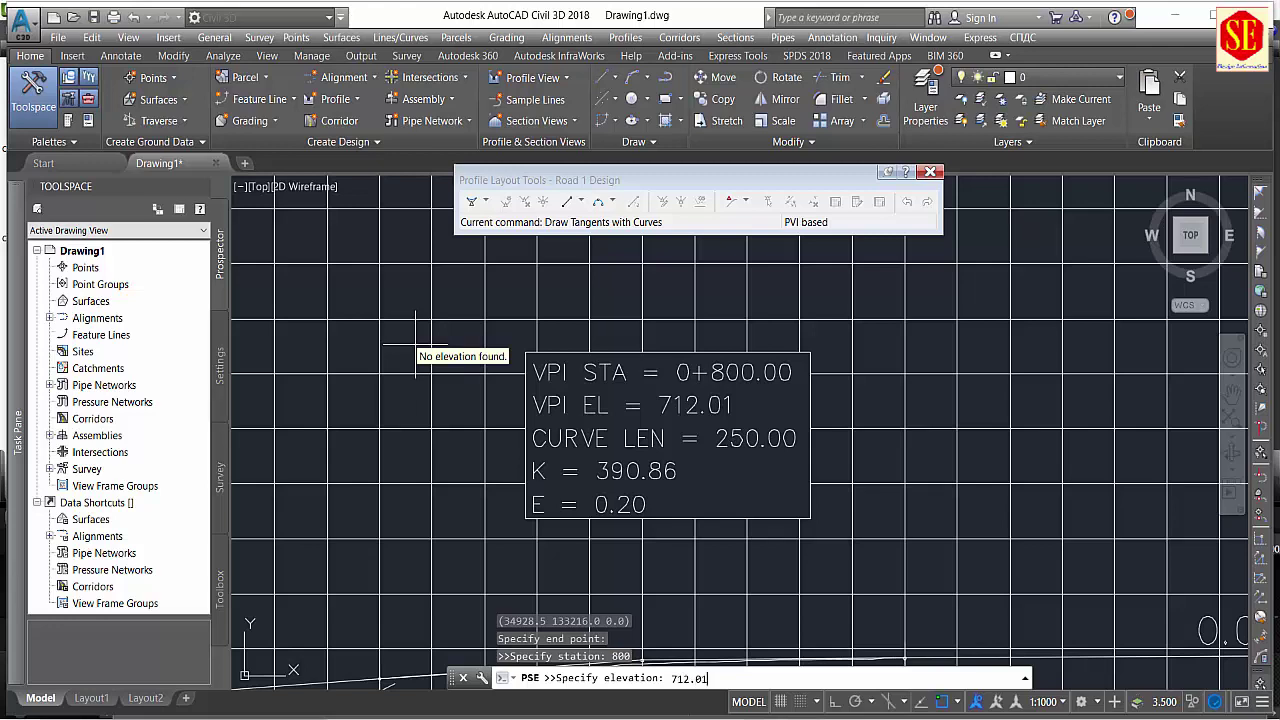
scroll(416, 342, "down", 5)
scroll(686, 386, "down", 2)
scroll(551, 420, "up", 2)
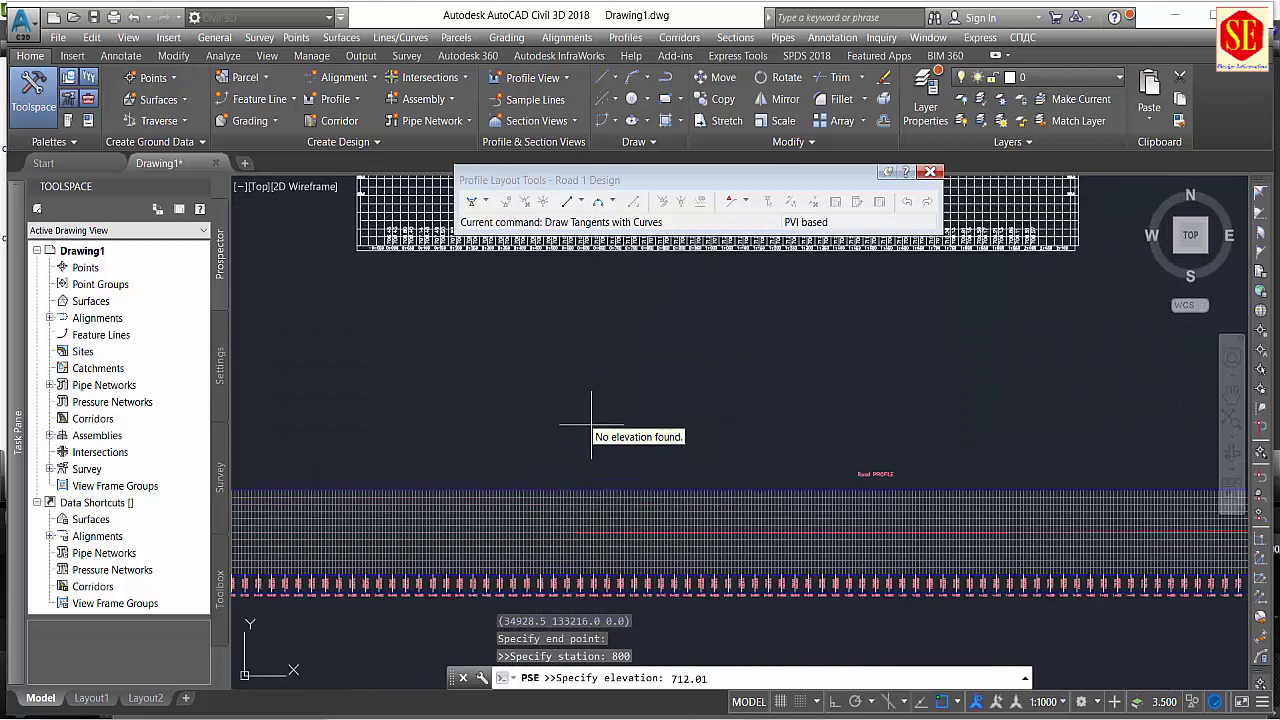
Finish the first tangent at station 800, elevation 712.01.
key("Return")
scroll(686, 586, "up", 3)
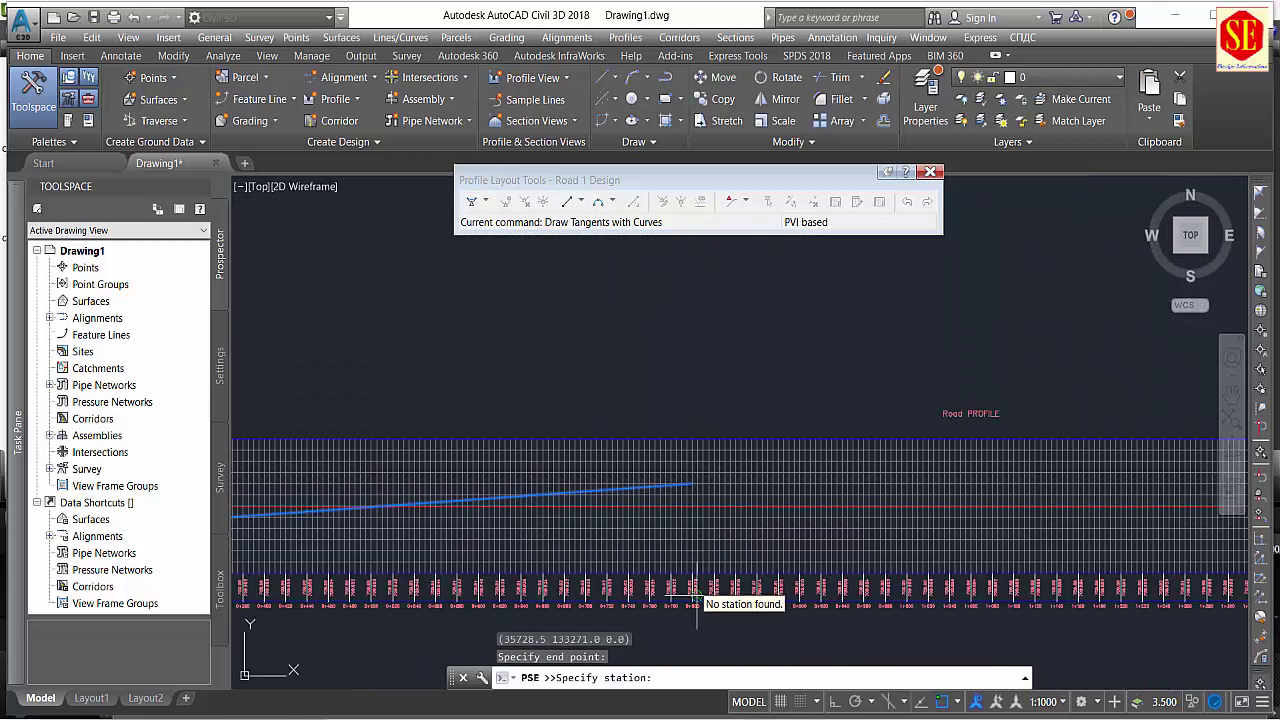
scroll(640, 560, "up", 2)
scroll(652, 560, "up", 2)
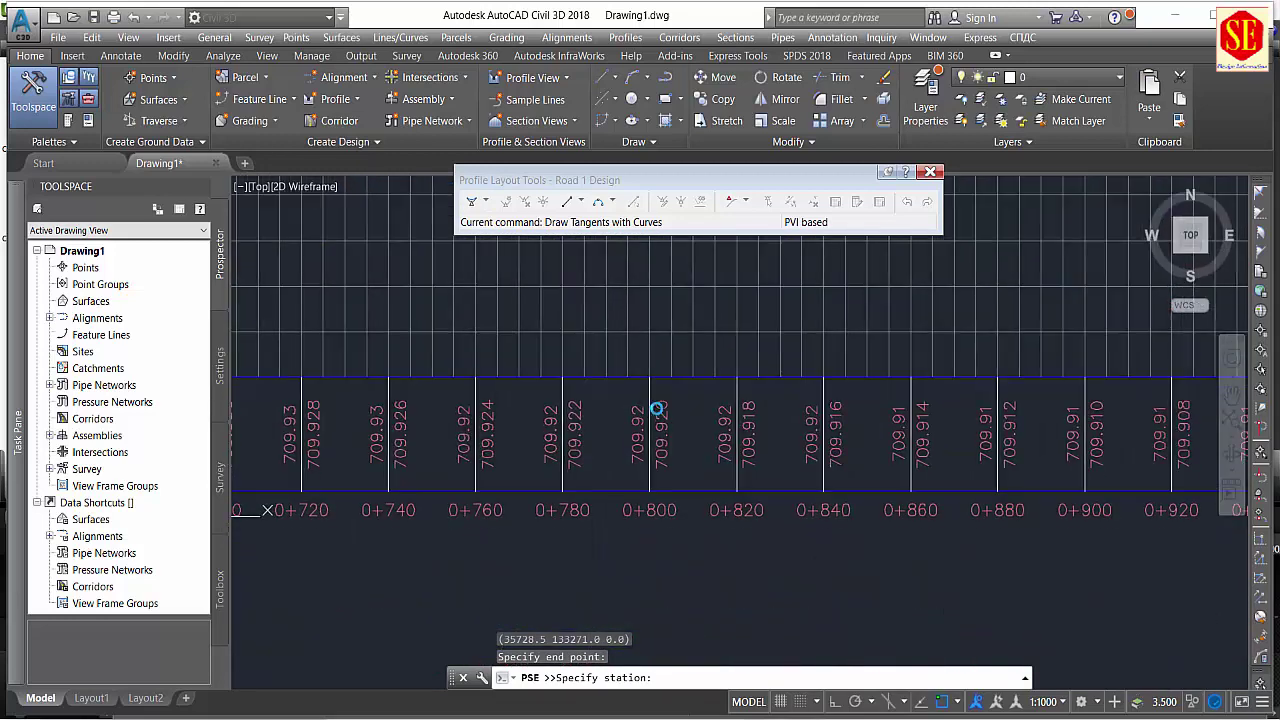
scroll(651, 420, "up", 2)
scroll(651, 400, "up", 2)
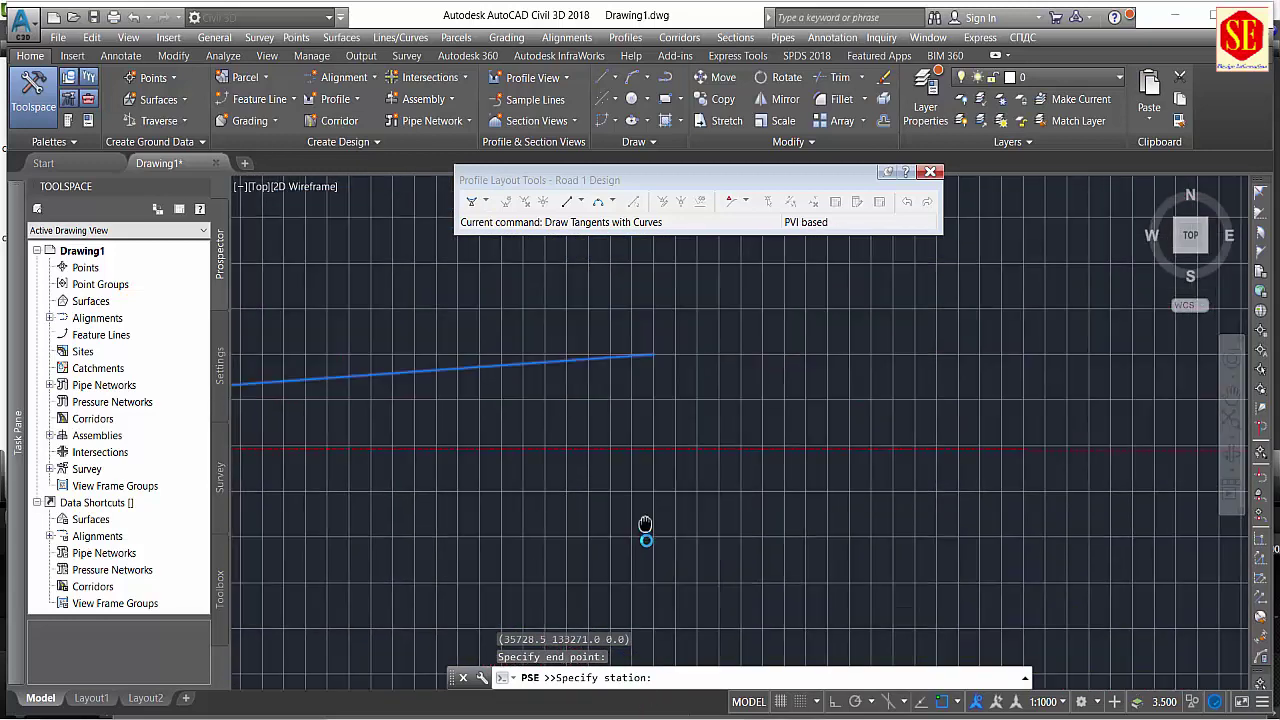
scroll(660, 420, "up", 2)
scroll(671, 390, "down", 5)
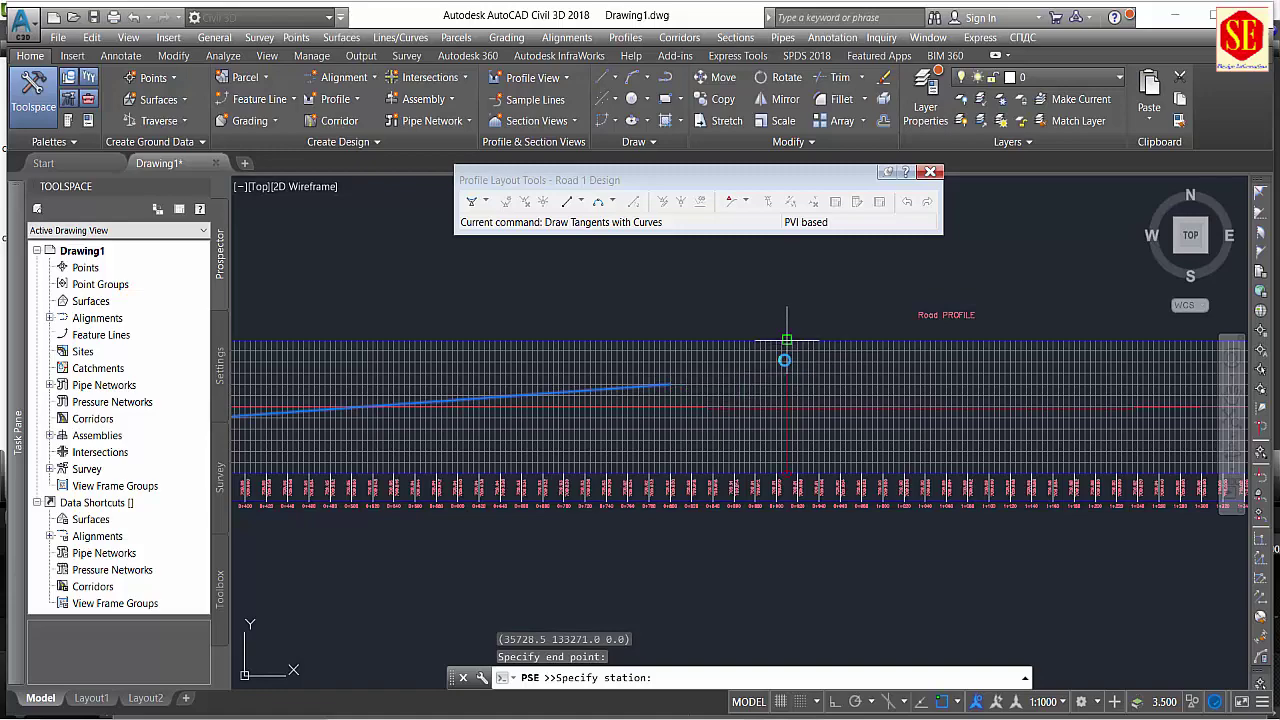
middle_click_drag(767, 236, 737, 618)
End the second tangent at station 1450, elevation 712.37.
scroll(790, 470, "up", 3)
scroll(825, 300, "up", 2)
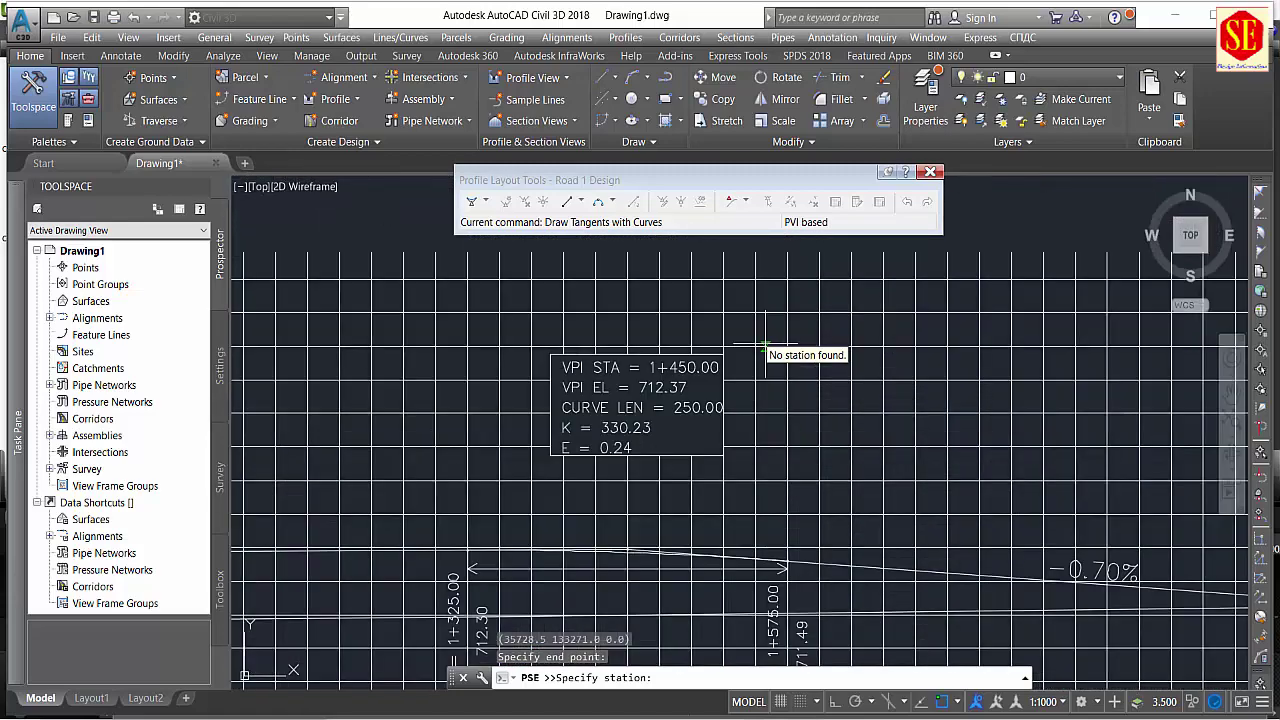
scroll(760, 320, "up", 1)
type("1450")
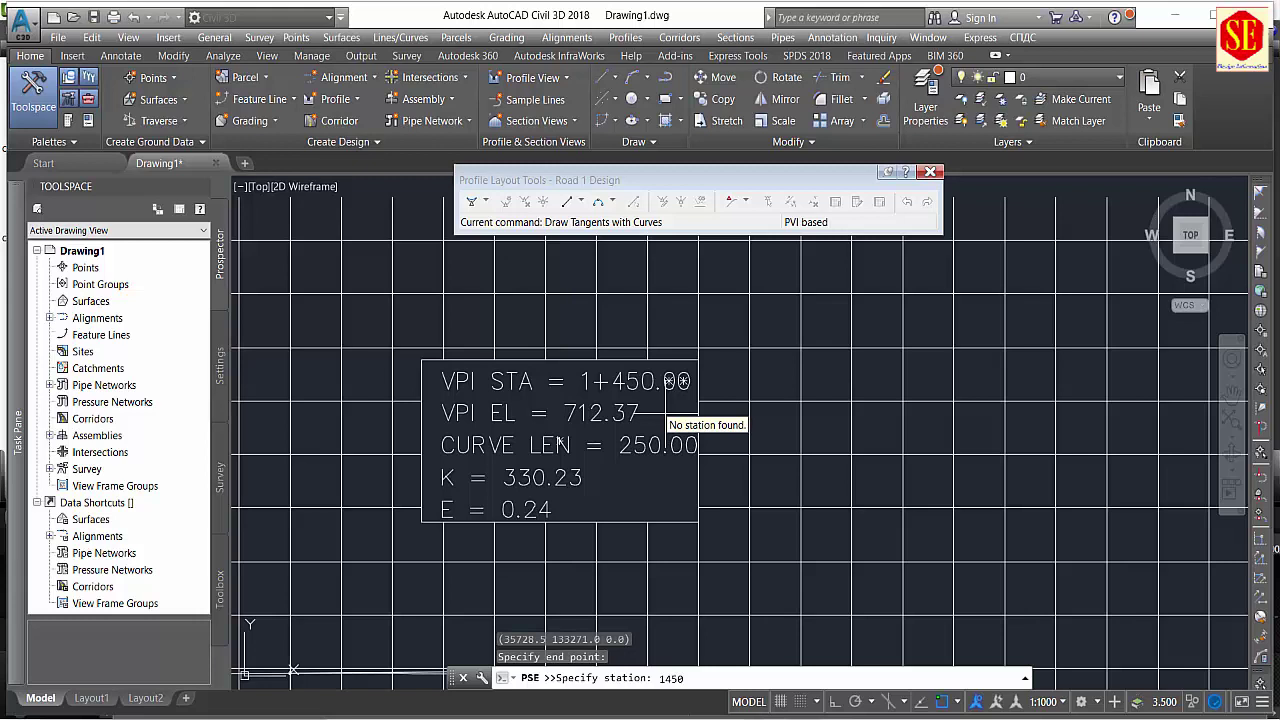
key("Return")
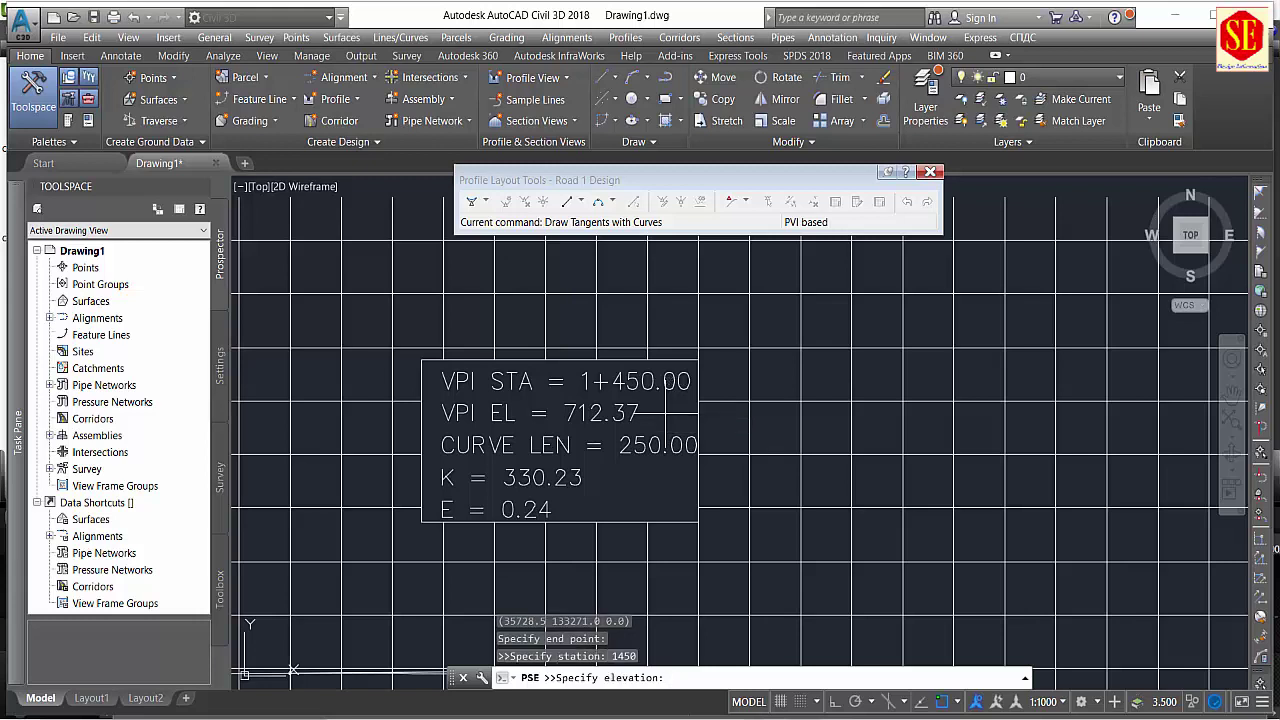
type("712.37")
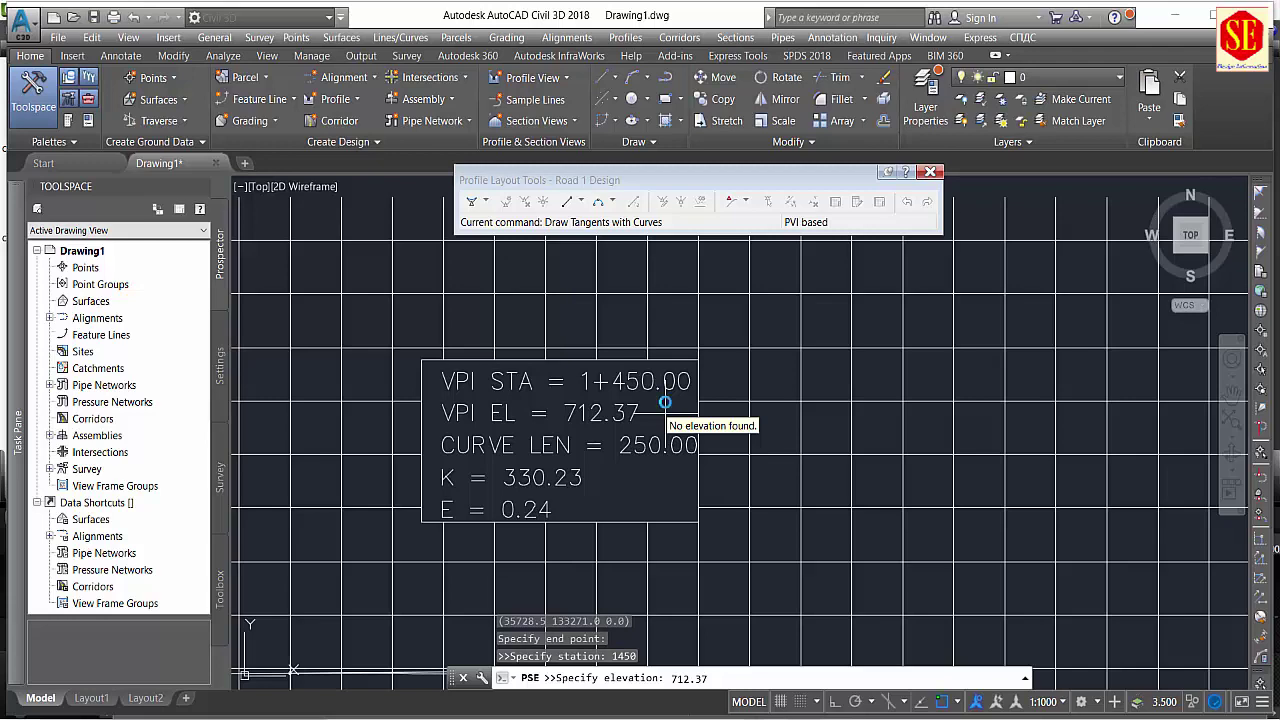
scroll(665, 402, "down", 3)
scroll(670, 410, "down", 2)
scroll(675, 415, "down", 2)
key("Return")
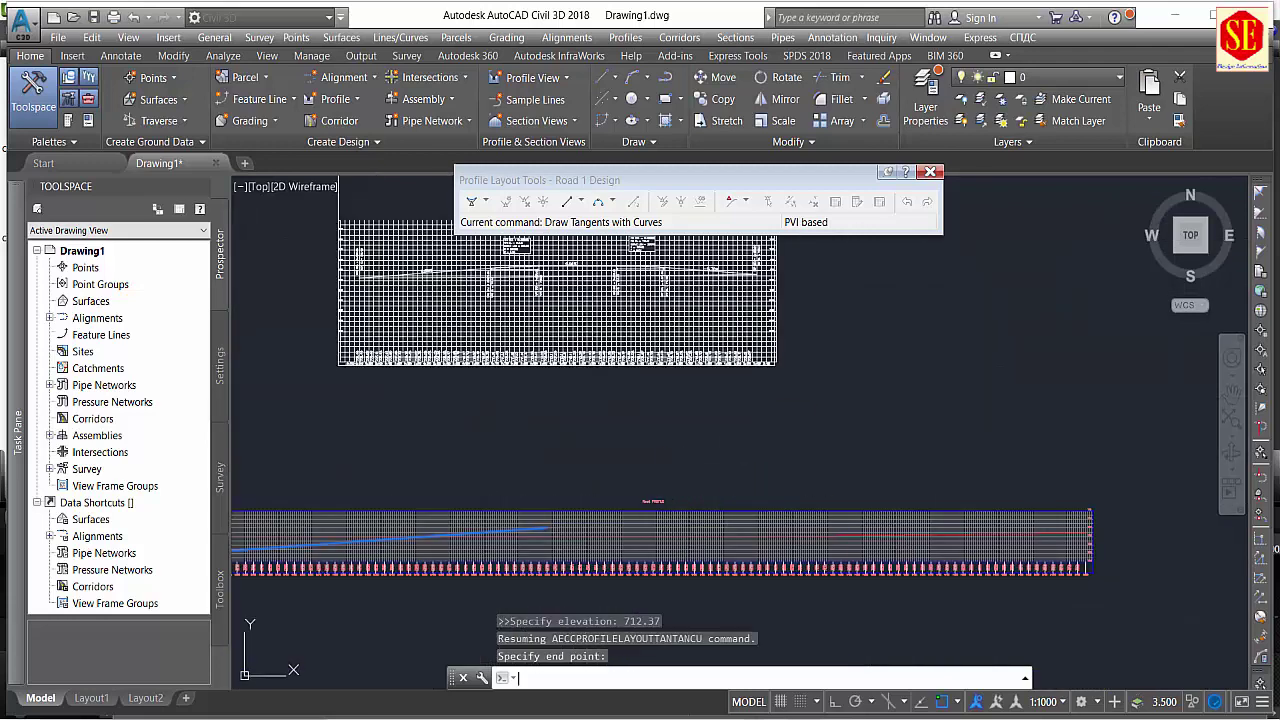
type("'PSE")
key("Return")
Snap the final point's station to the line endpoint at 2+117.87.
scroll(815, 535, "up", 3)
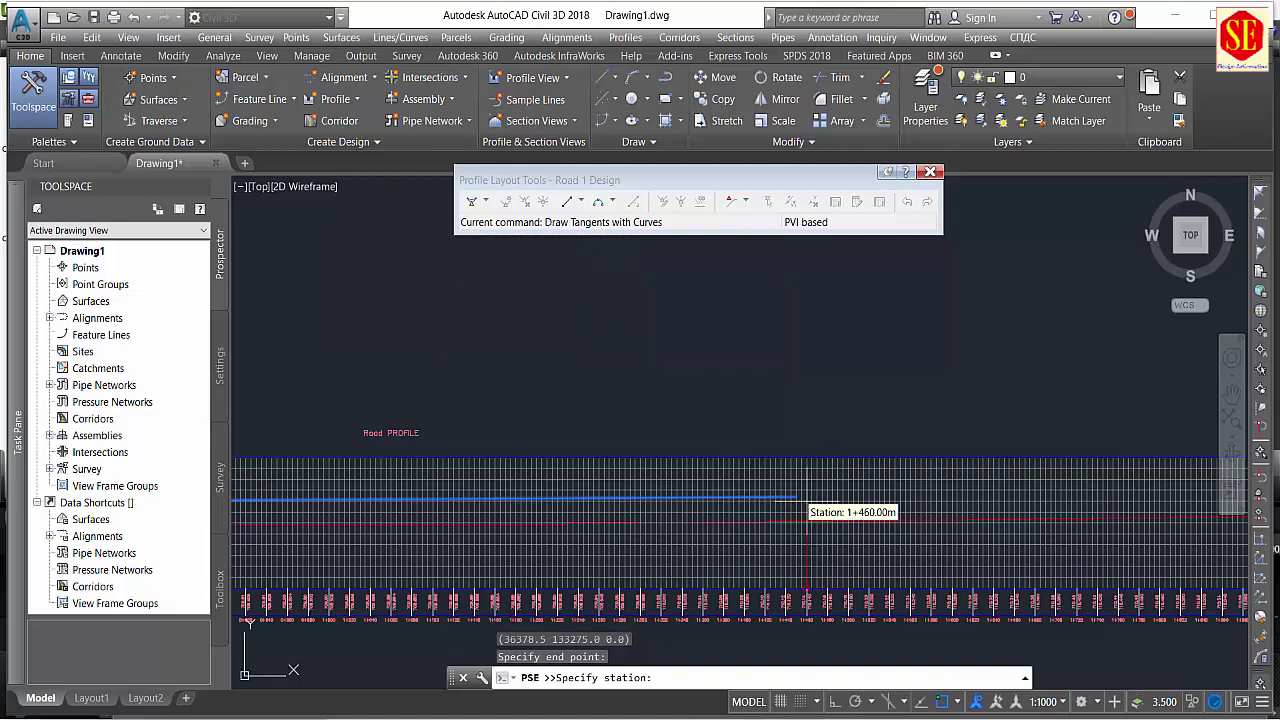
middle_click_drag(808, 520, 628, 611)
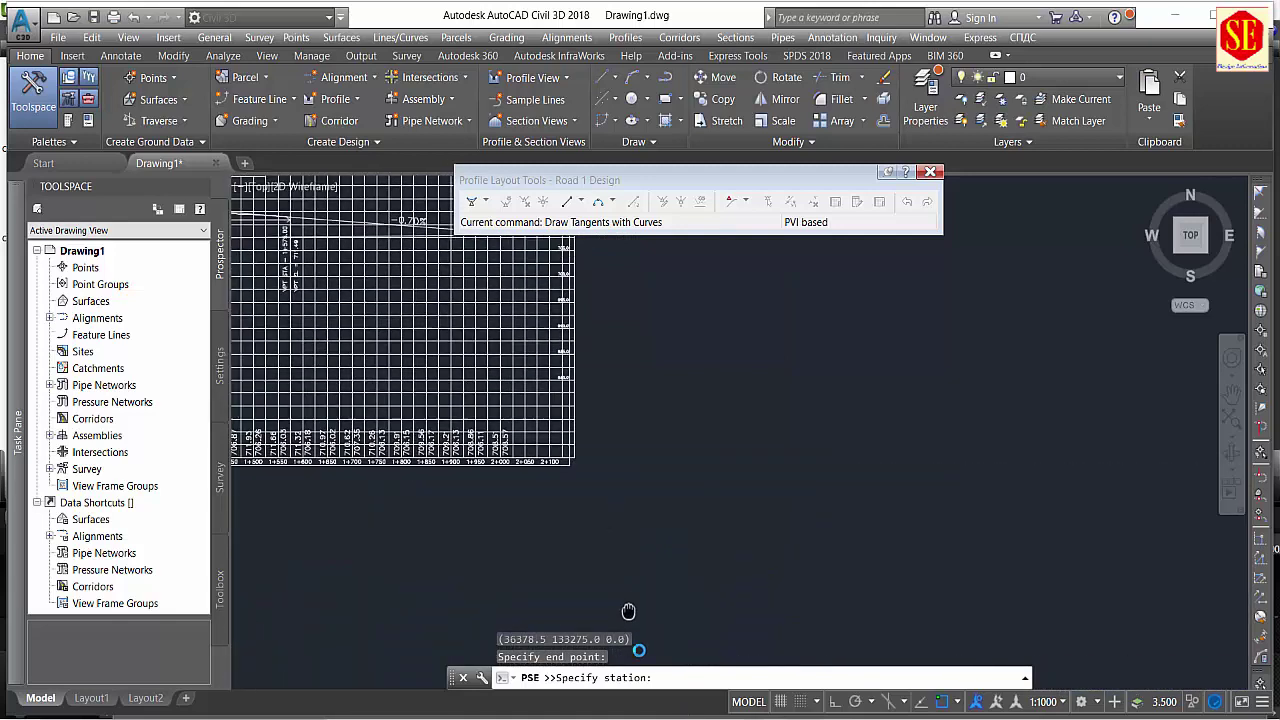
scroll(545, 420, "up", 2)
scroll(550, 440, "up", 2)
scroll(530, 410, "up", 2)
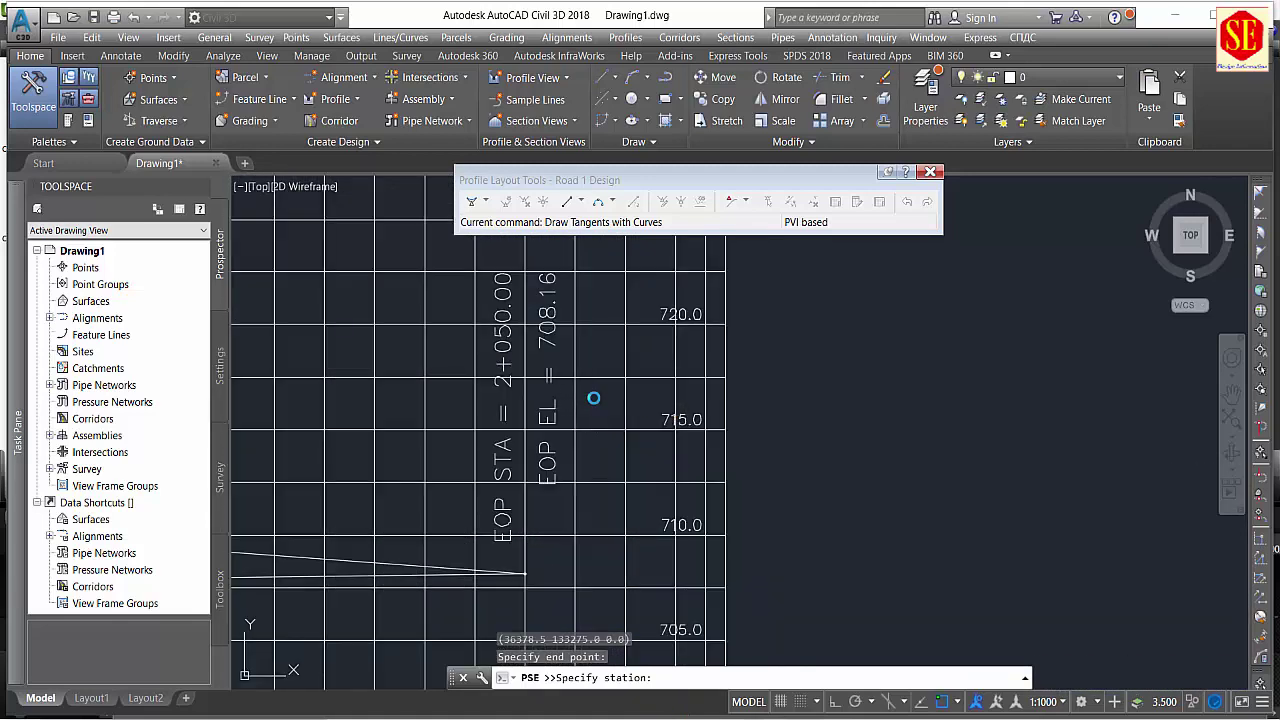
middle_click_drag(593, 398, 600, 437)
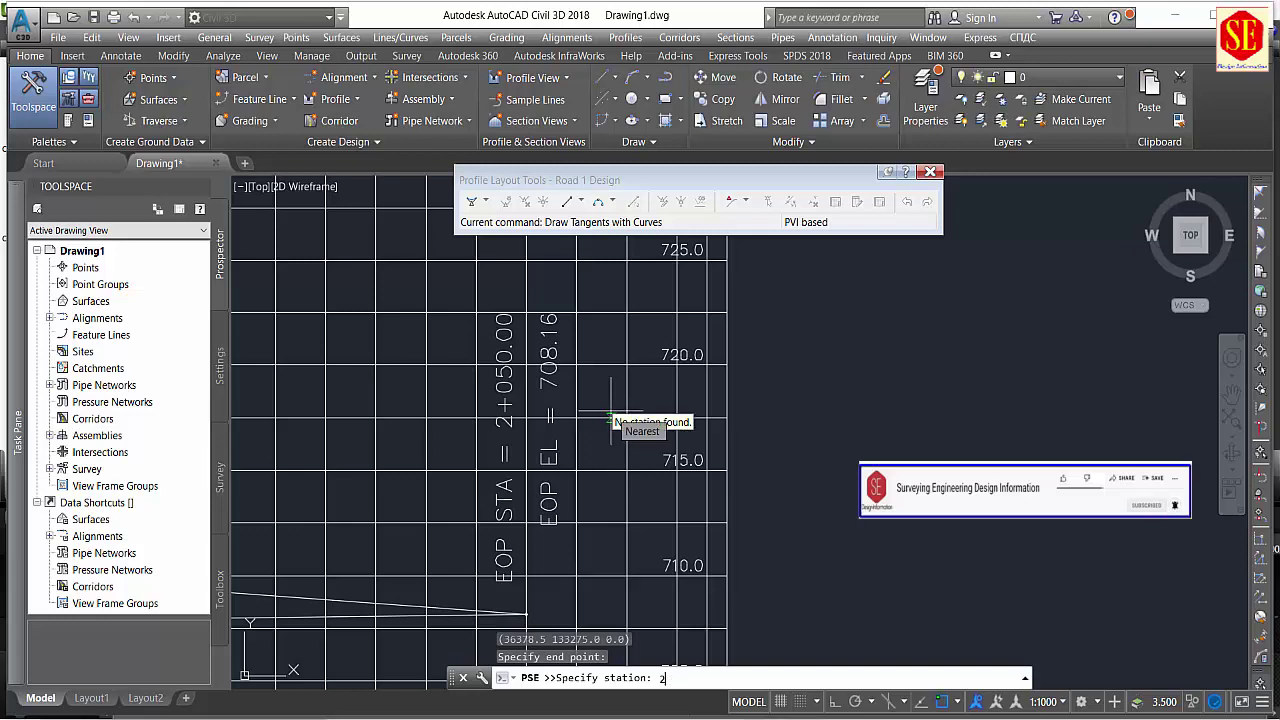
scroll(612, 420, "down", 3)
scroll(786, 391, "down", 3)
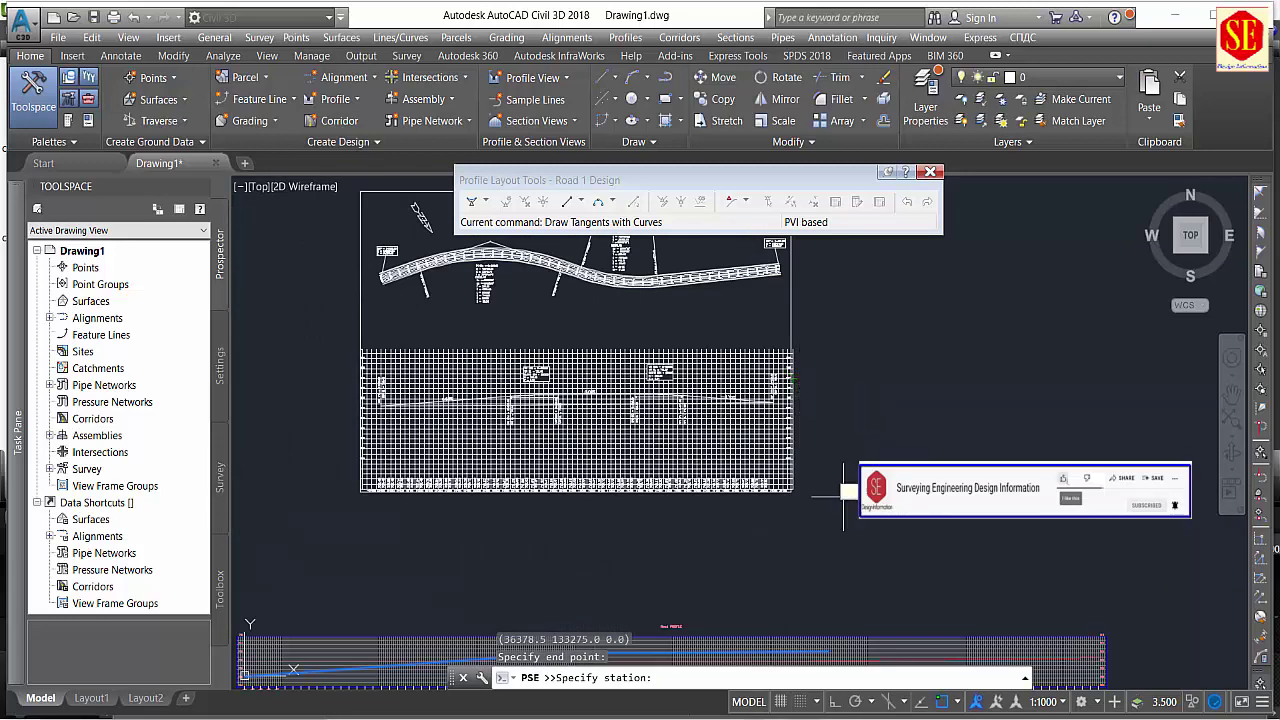
scroll(1000, 540, "down", 2)
scroll(1107, 563, "up", 3)
scroll(948, 403, "up", 3)
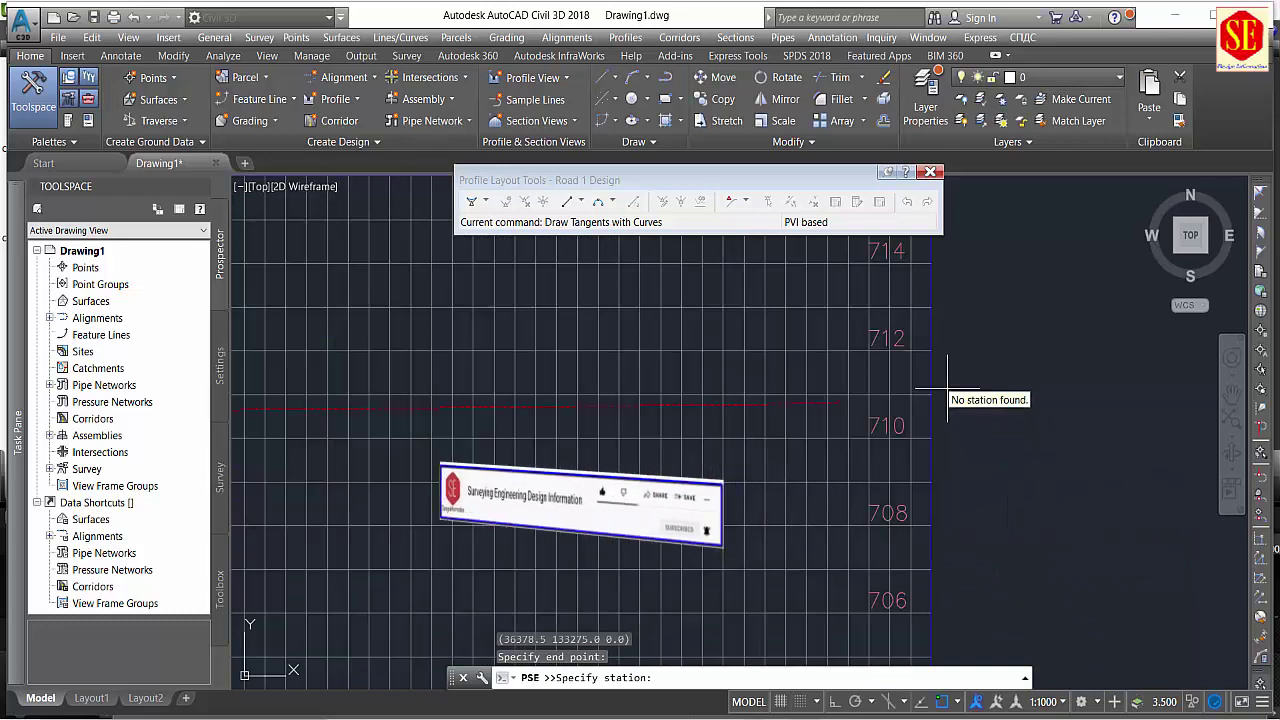
left_click(839, 404)
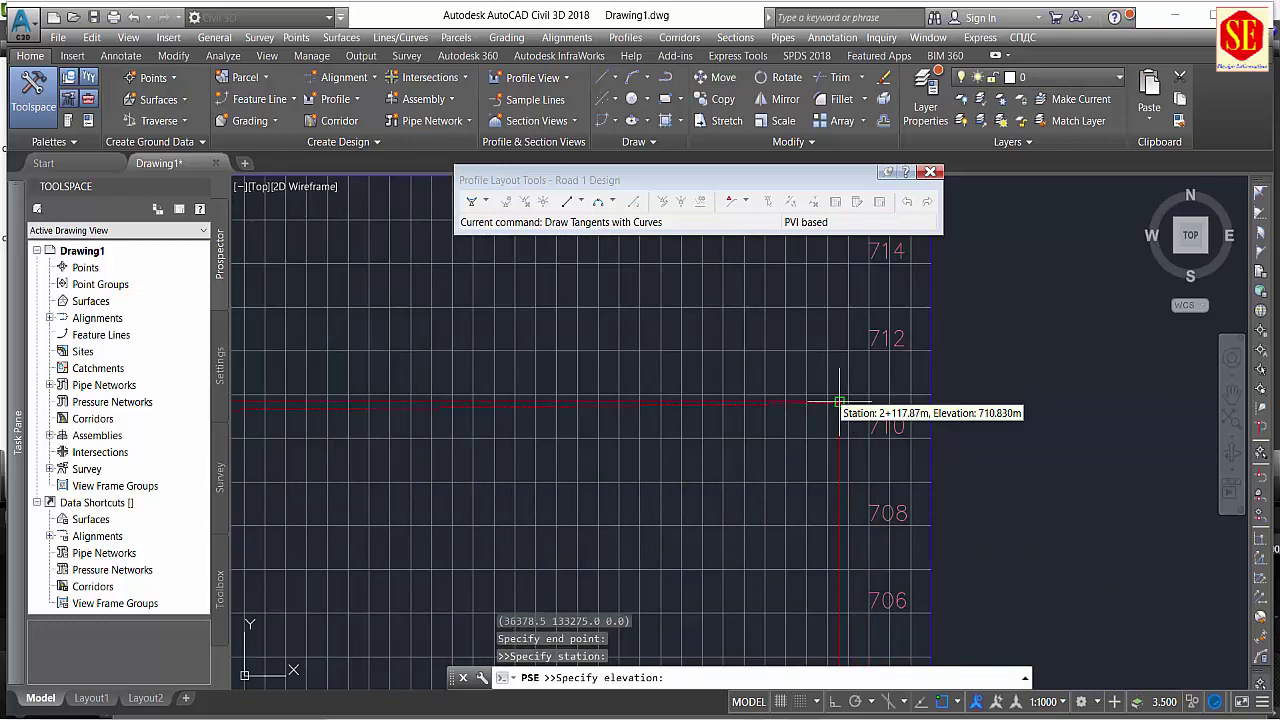
Give the final grade break elevation 708.16 and finish drawing tangents.
middle_click_drag(839, 404, 857, 500)
scroll(860, 492, "down", 1)
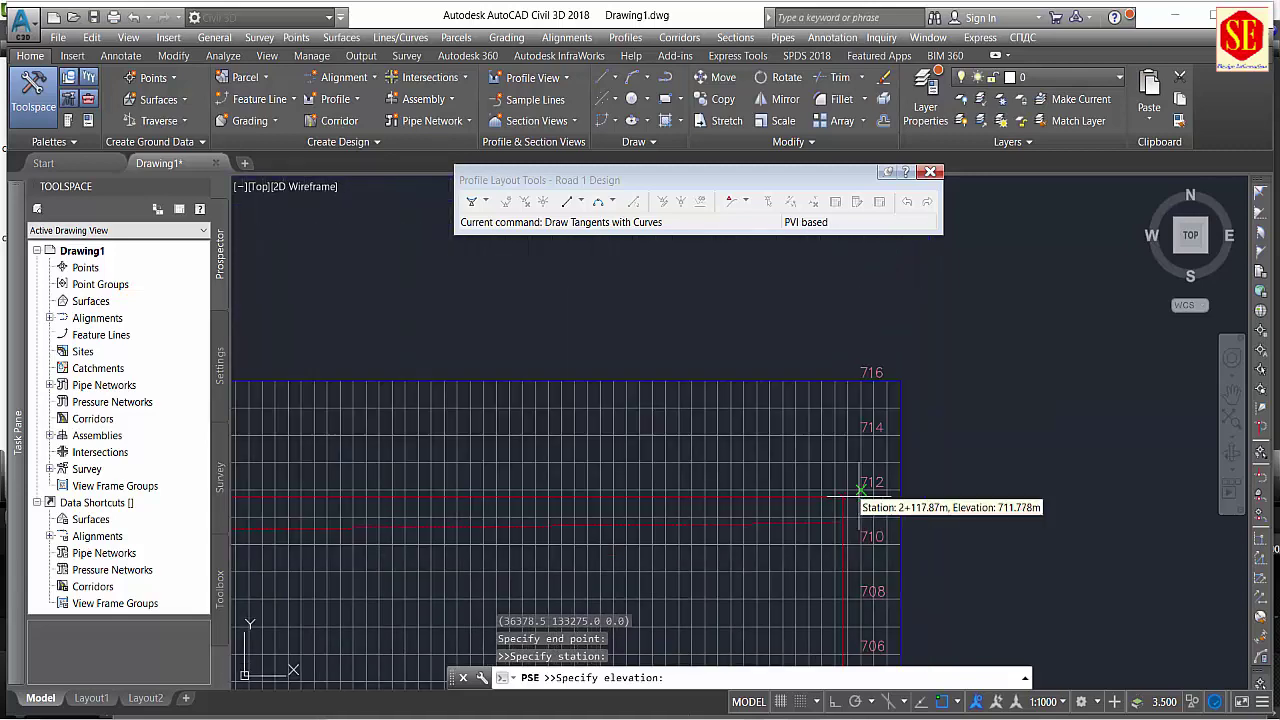
scroll(860, 491, "down", 1)
scroll(857, 492, "down", 1)
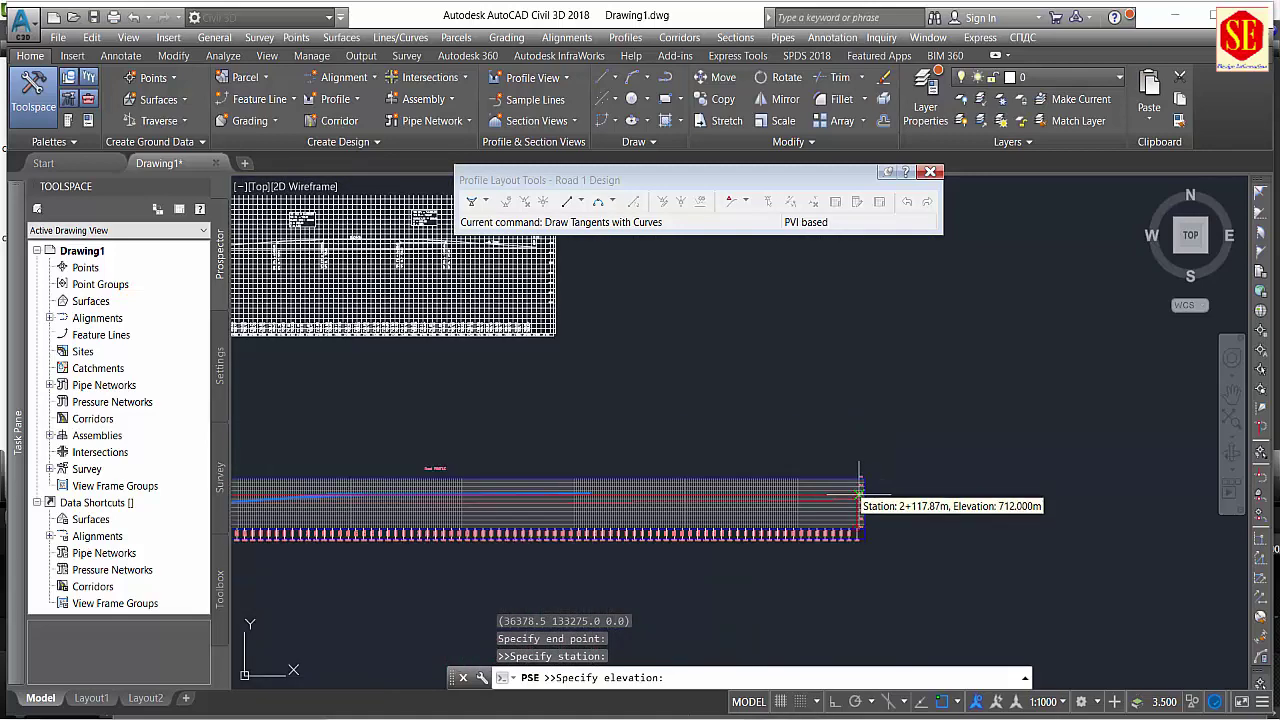
scroll(608, 390, "up", 2)
scroll(610, 388, "up", 1)
scroll(608, 385, "up", 1)
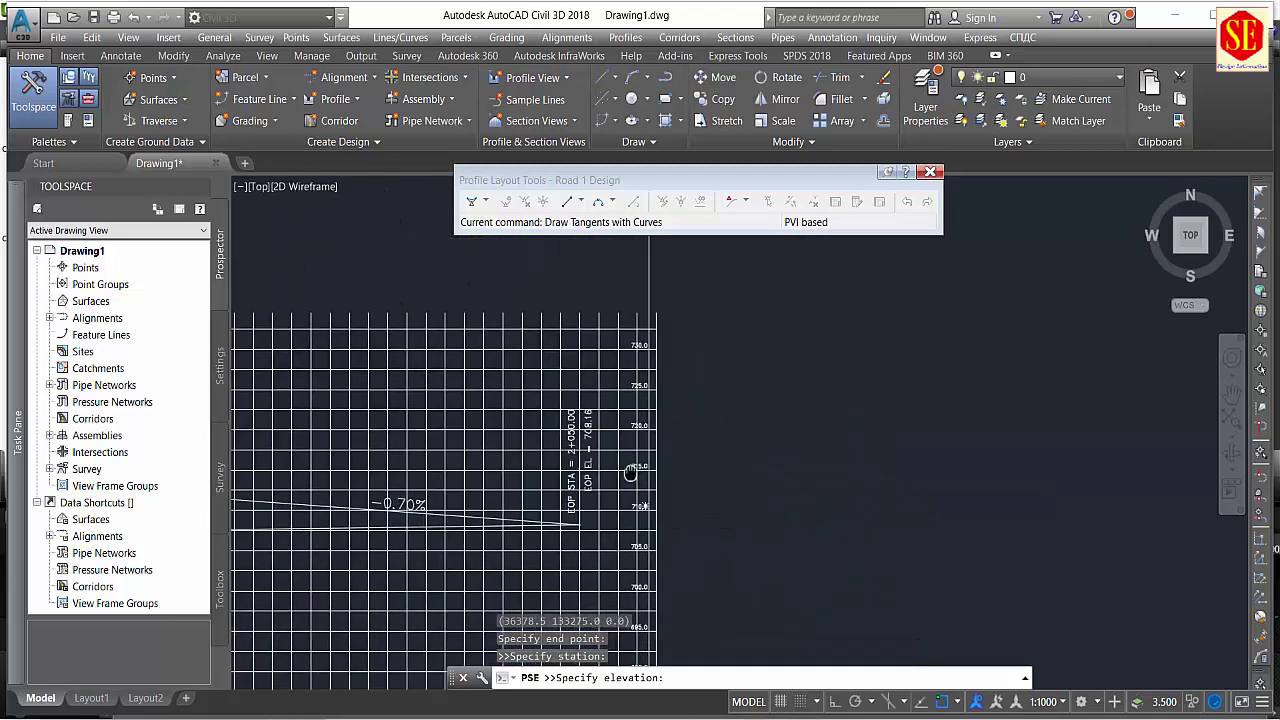
scroll(650, 410, "up", 1)
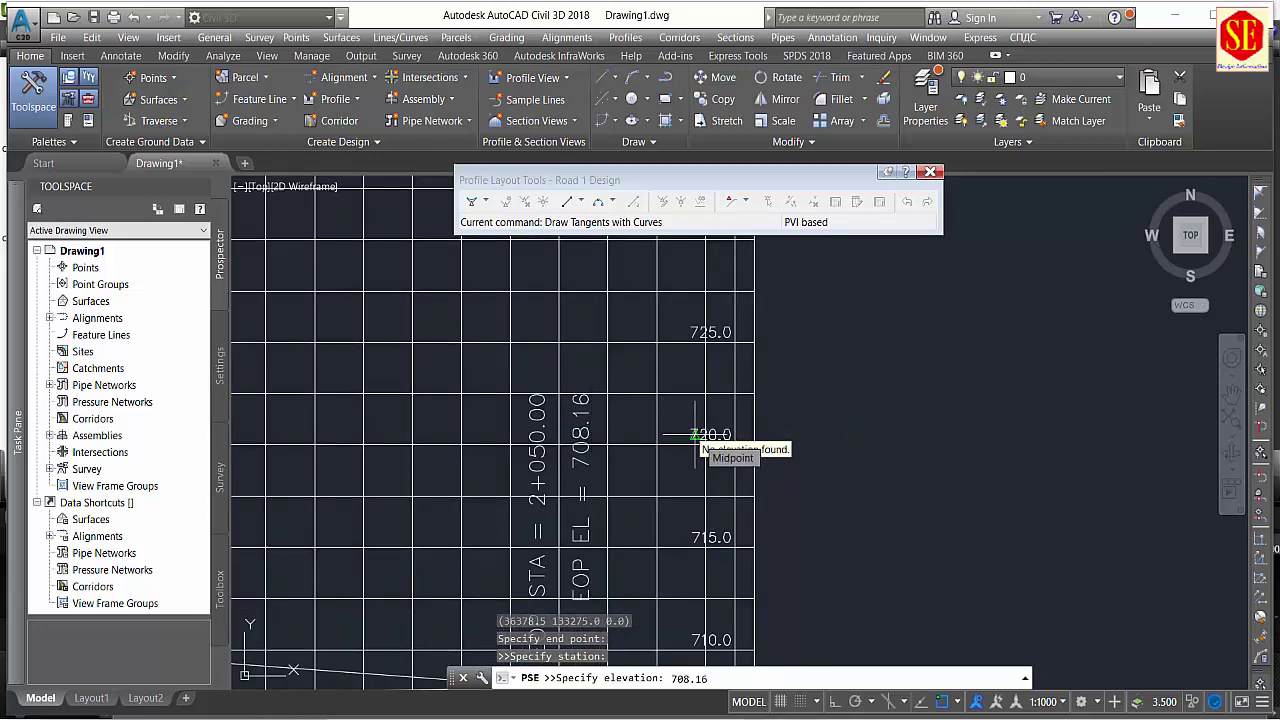
scroll(695, 435, "down", 5)
scroll(1075, 525, "up", 1)
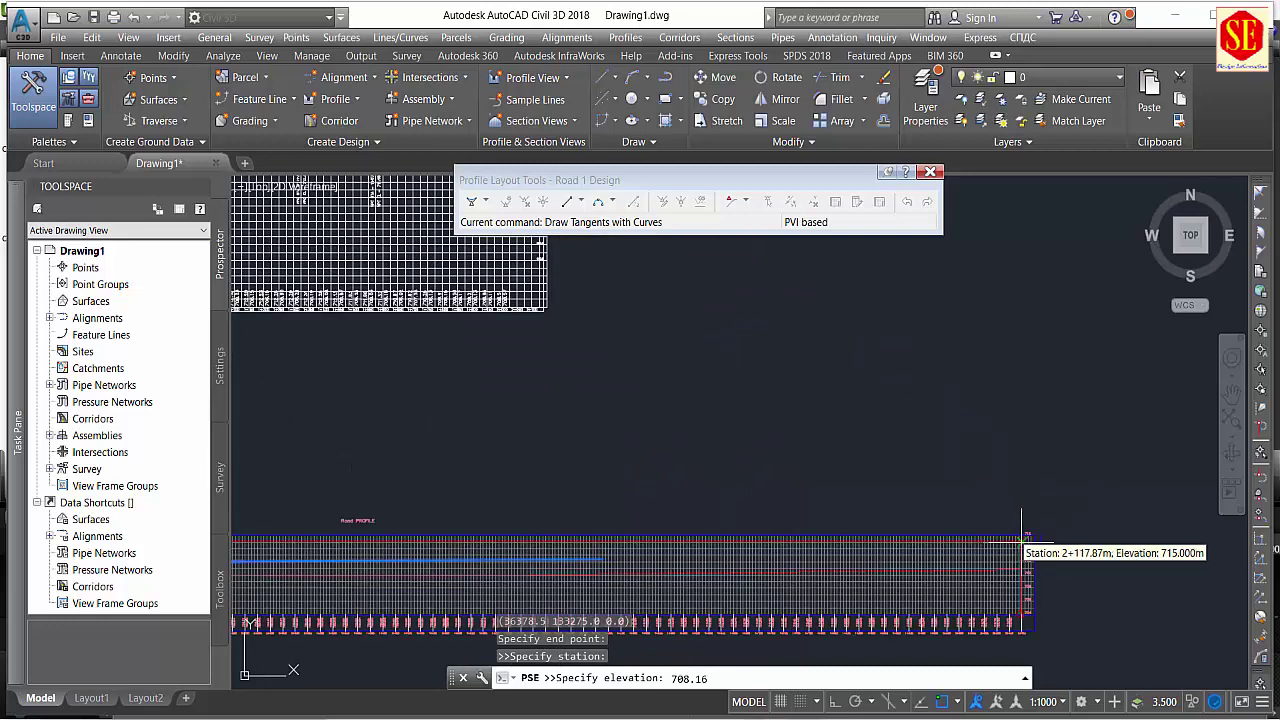
scroll(1080, 545, "up", 1)
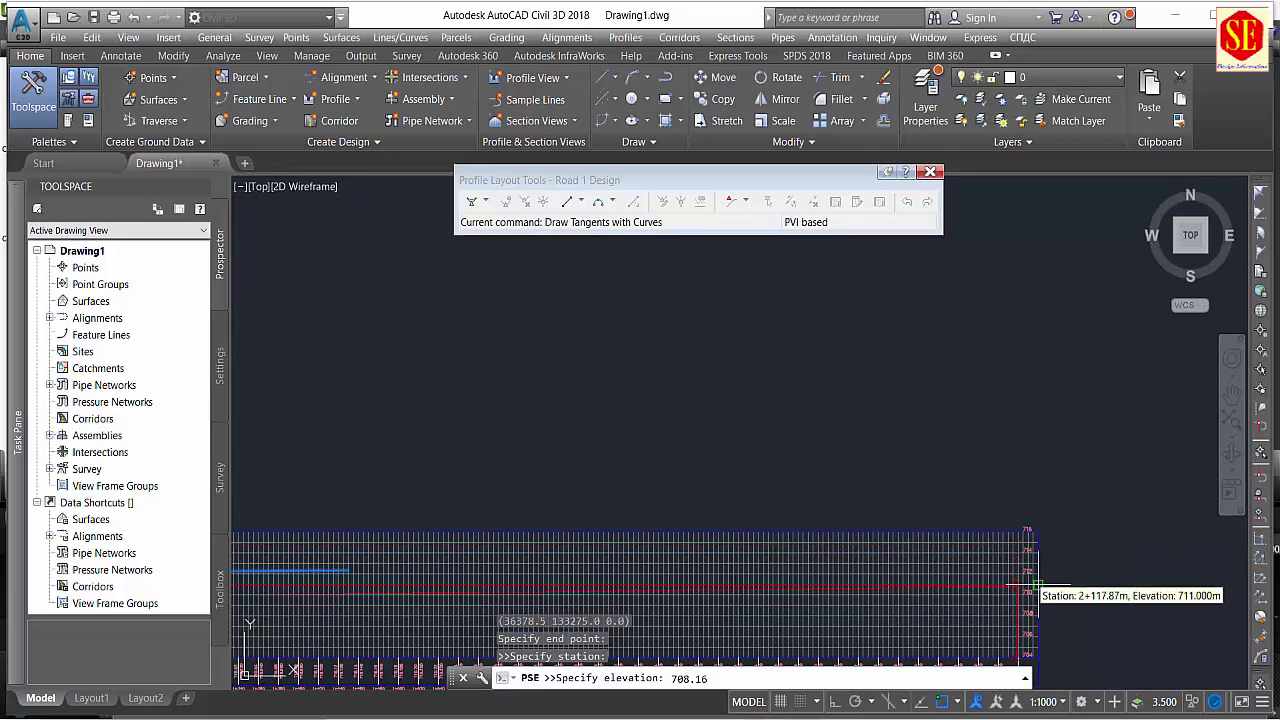
scroll(1075, 545, "up", 1)
scroll(993, 548, "up", 1)
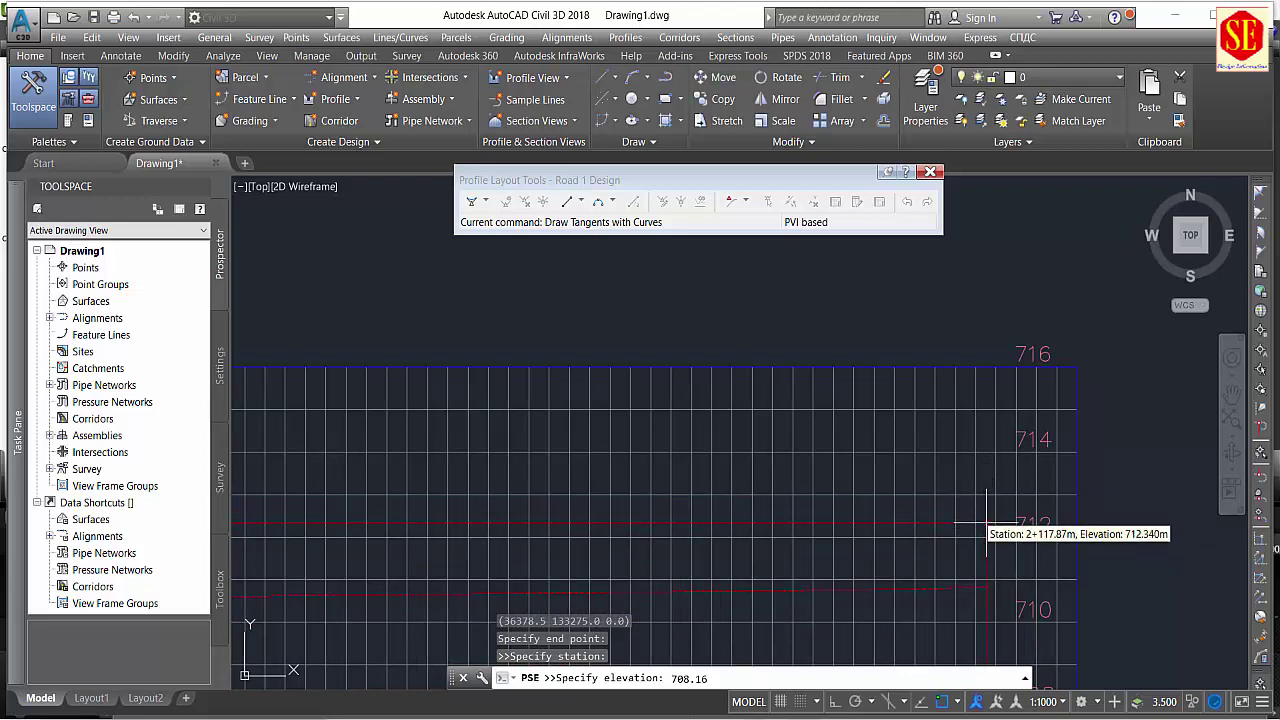
key("Return")
scroll(986, 524, "down", 2)
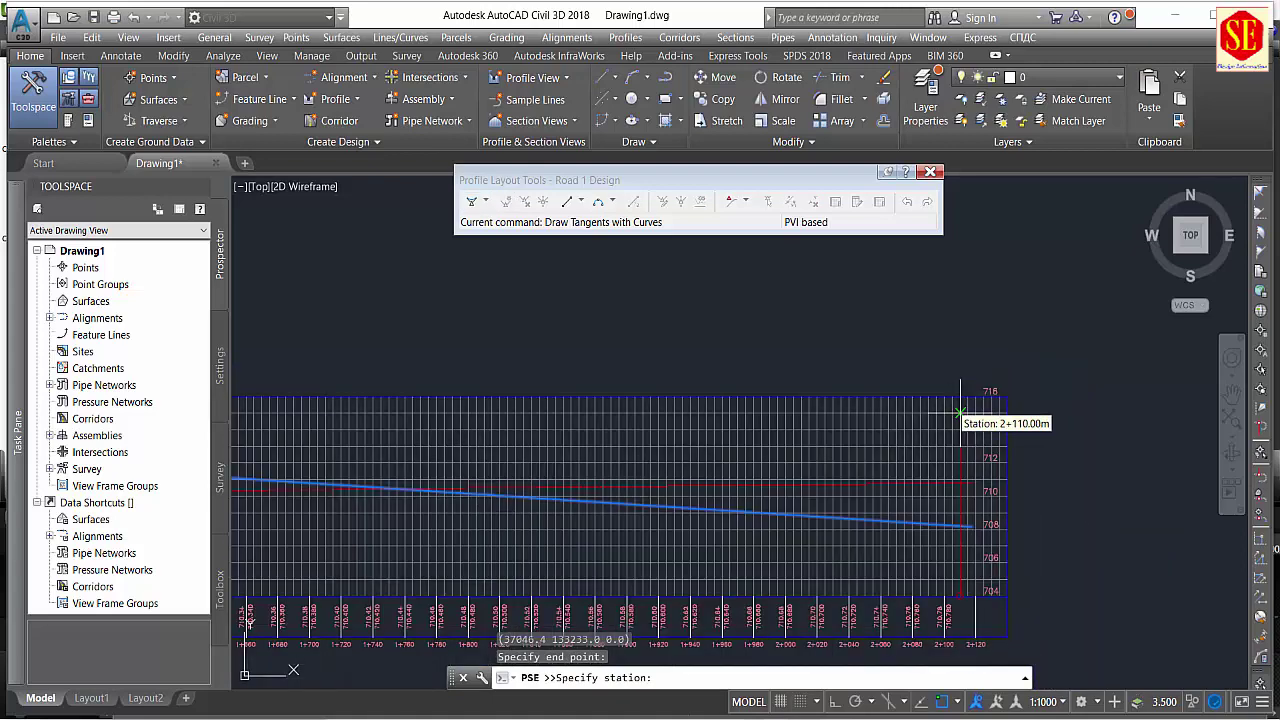
scroll(986, 527, "down", 2)
scroll(986, 527, "up", 2)
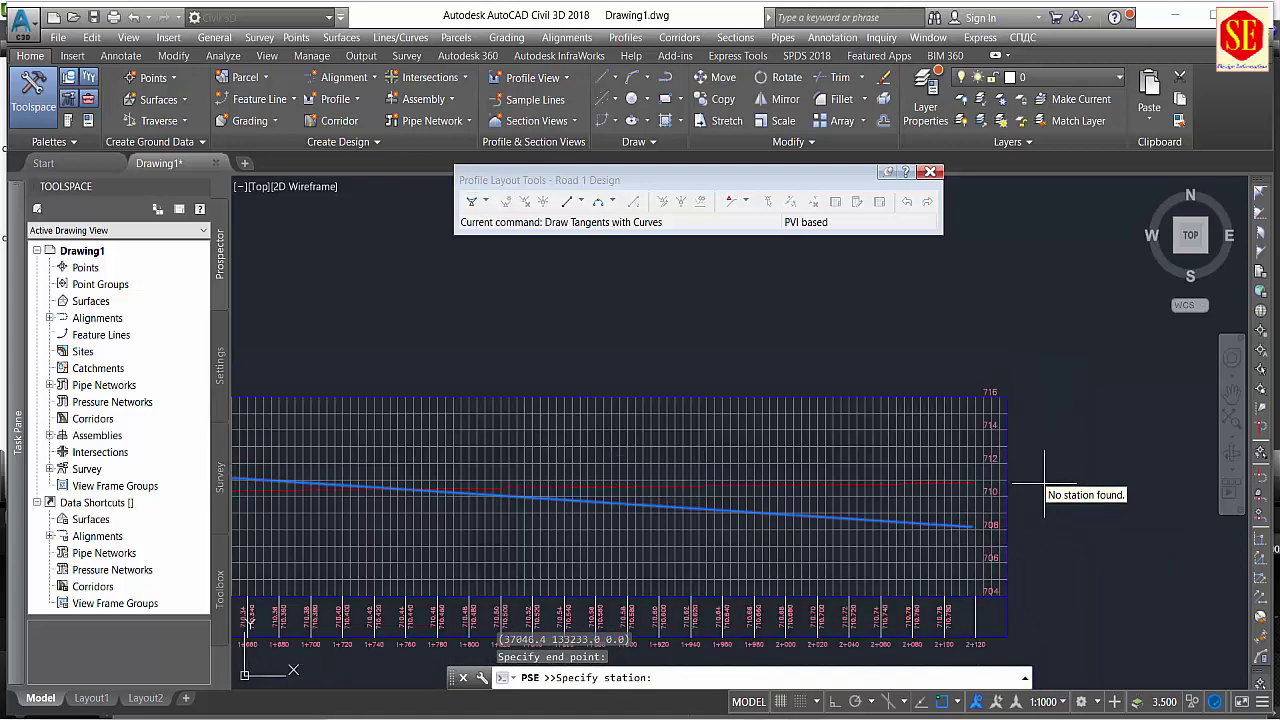
key("Escape")
scroll(1044, 483, "up", 3)
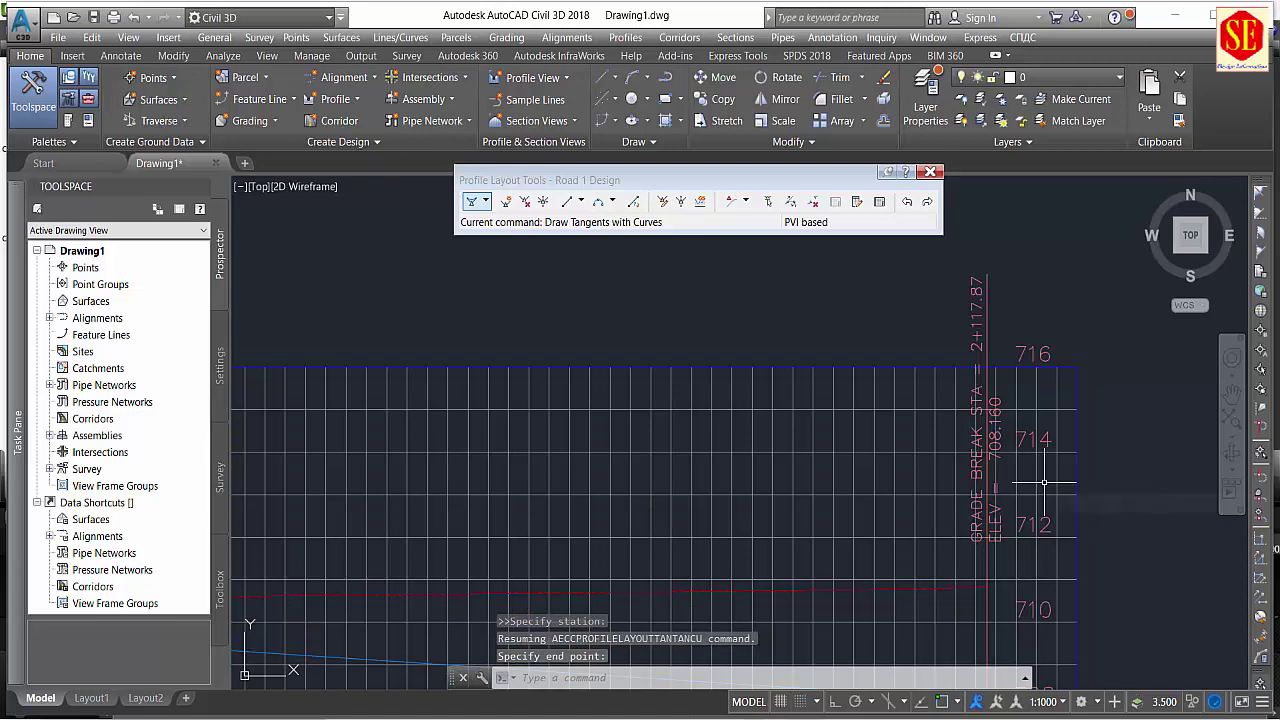
scroll(1044, 483, "down", 3)
scroll(837, 478, "down", 2)
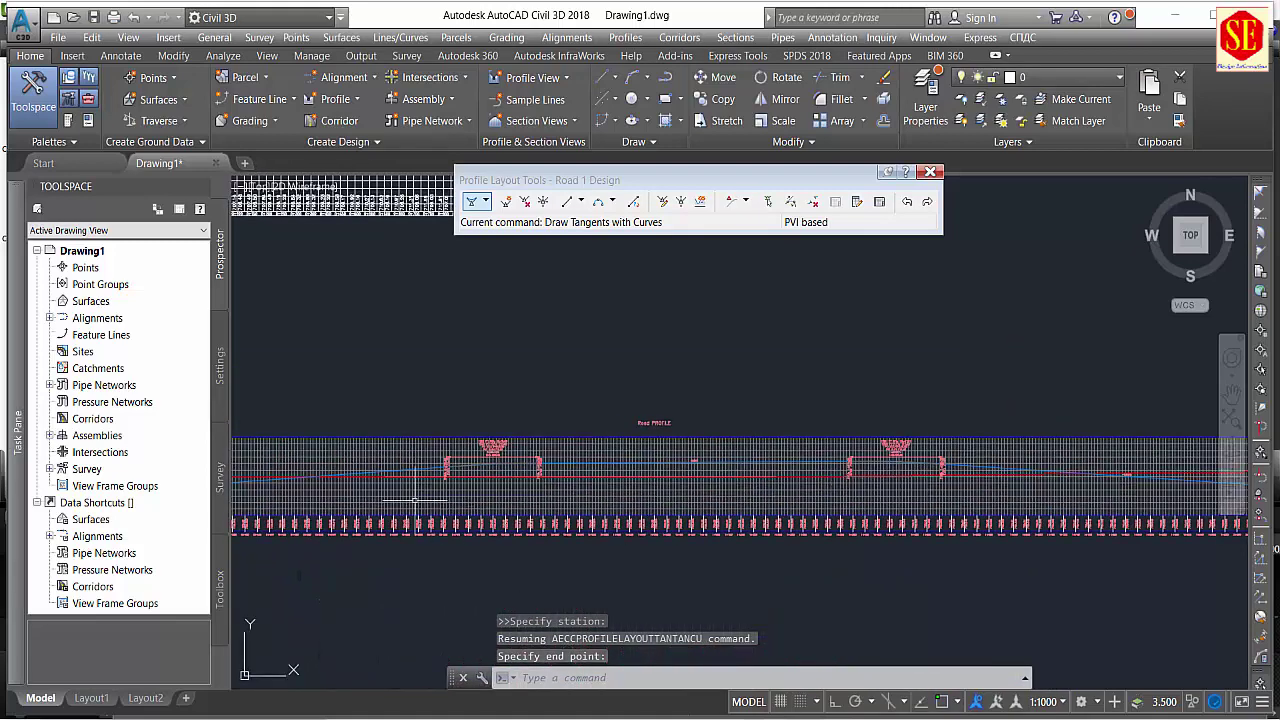
scroll(445, 465, "up", 2)
scroll(553, 405, "up", 4)
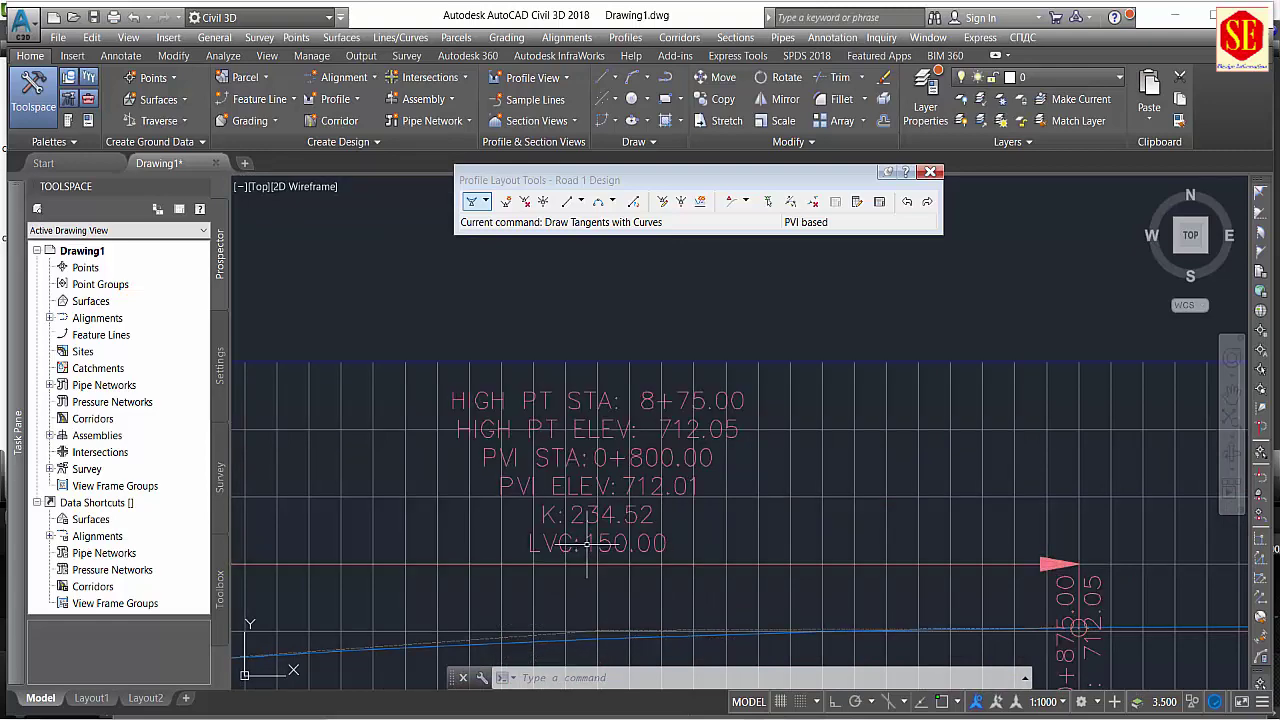
scroll(592, 540, "up", 2)
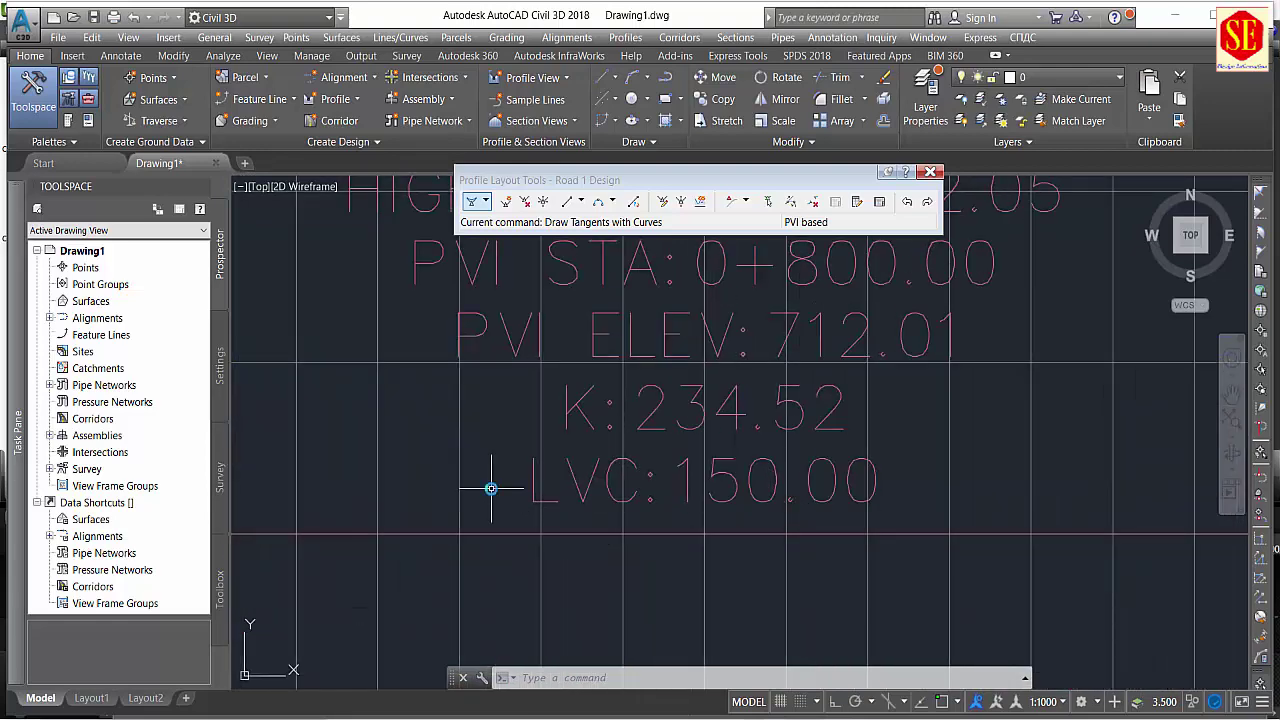
scroll(491, 488, "down", 6)
scroll(860, 450, "up", 4)
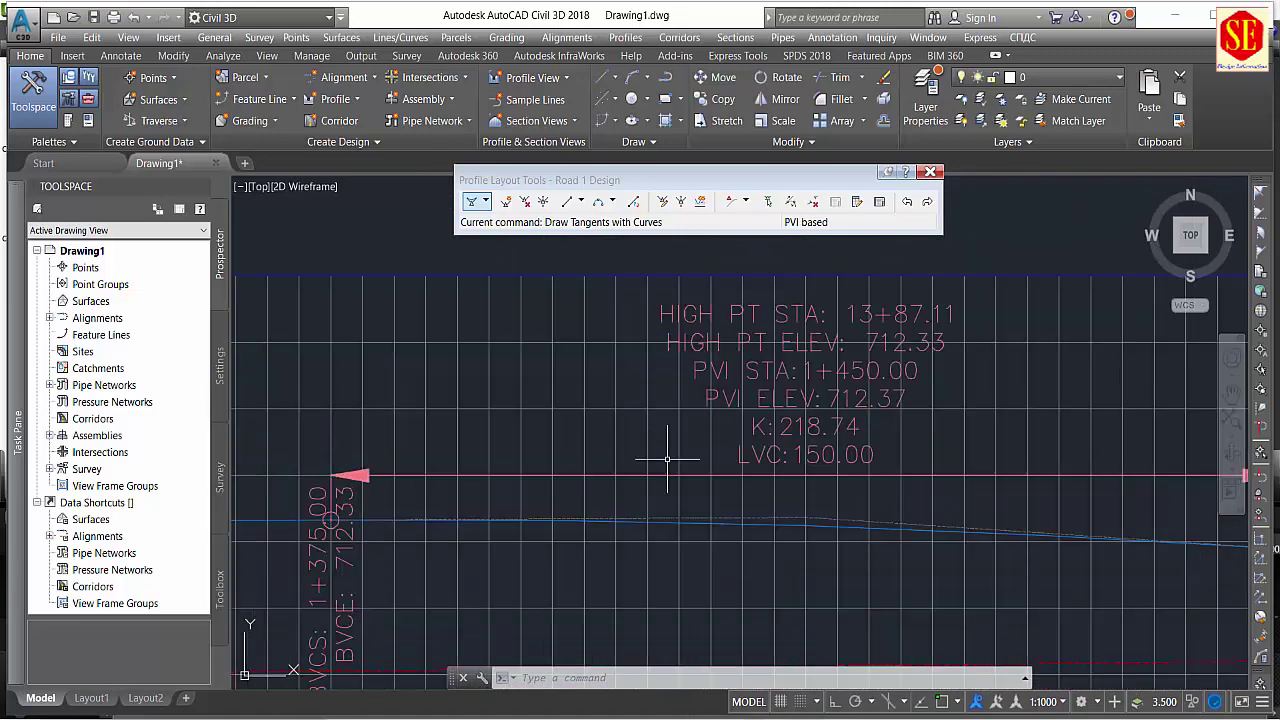
scroll(839, 470, "down", 5)
scroll(814, 392, "up", 2)
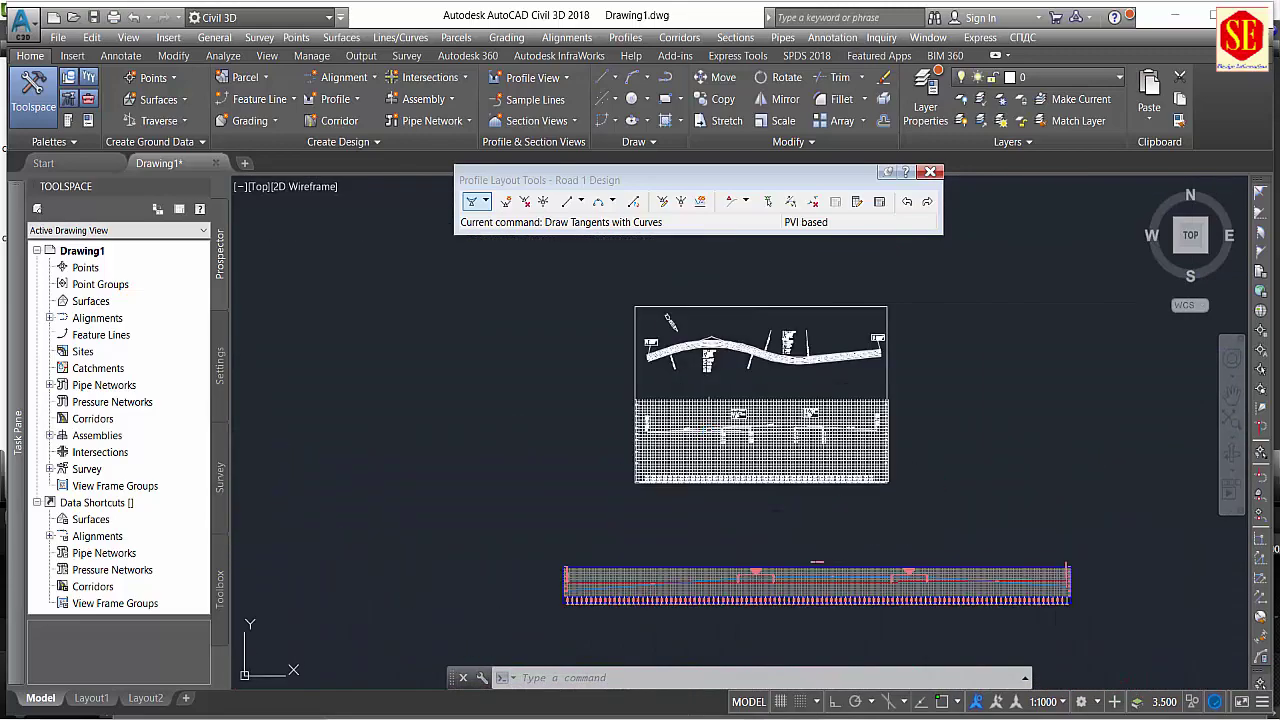
scroll(814, 392, "up", 4)
scroll(814, 392, "up", 2)
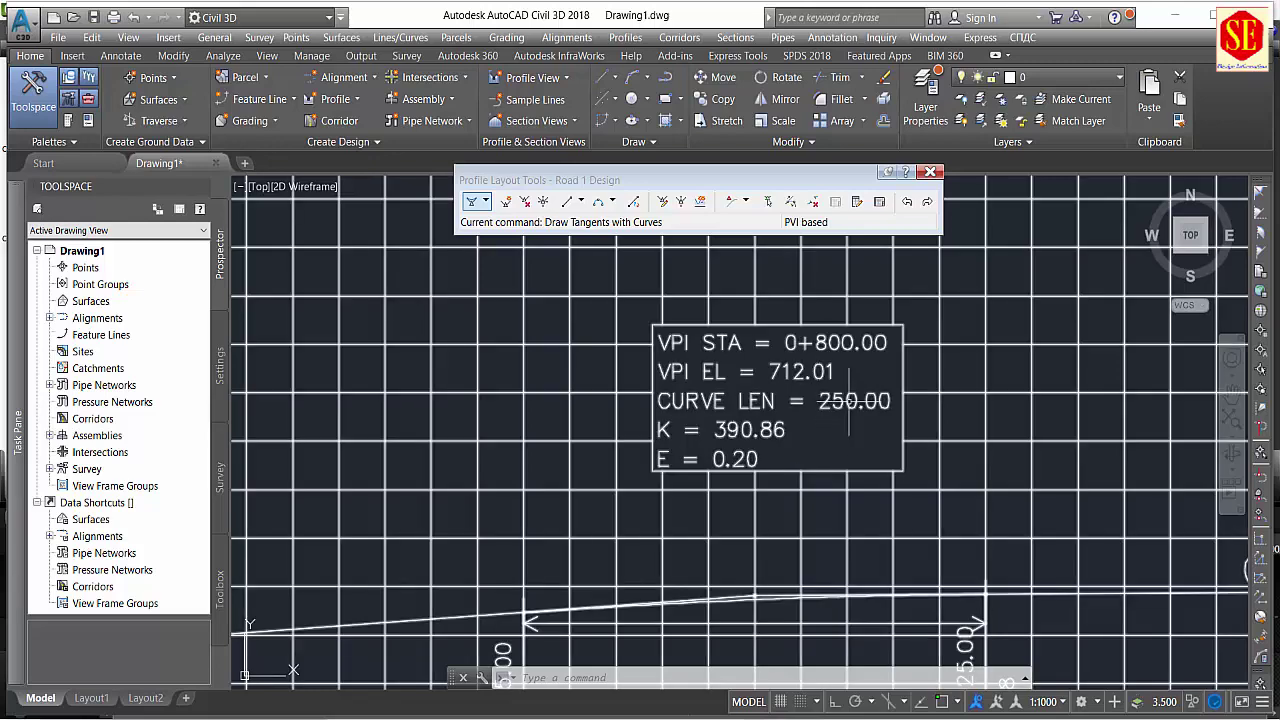
middle_click_drag(845, 400, 520, 400)
scroll(850, 380, "down", 1)
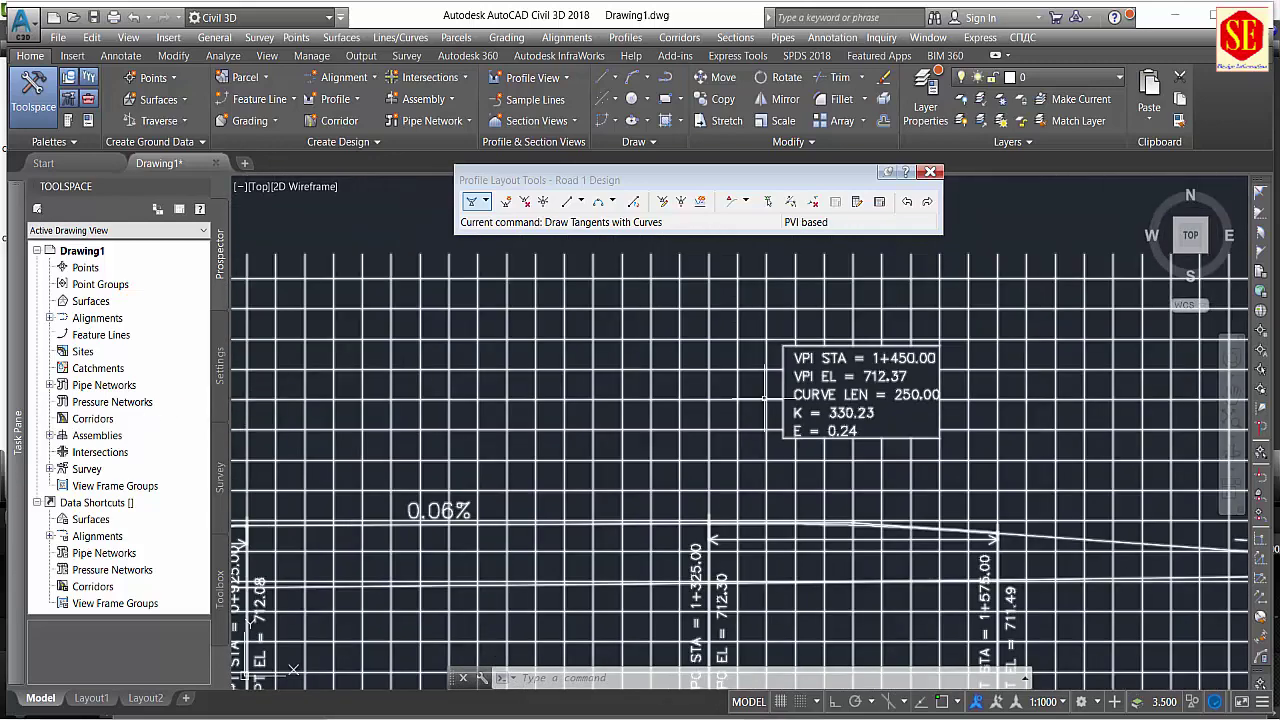
scroll(905, 390, "up", 3)
scroll(911, 393, "down", 6)
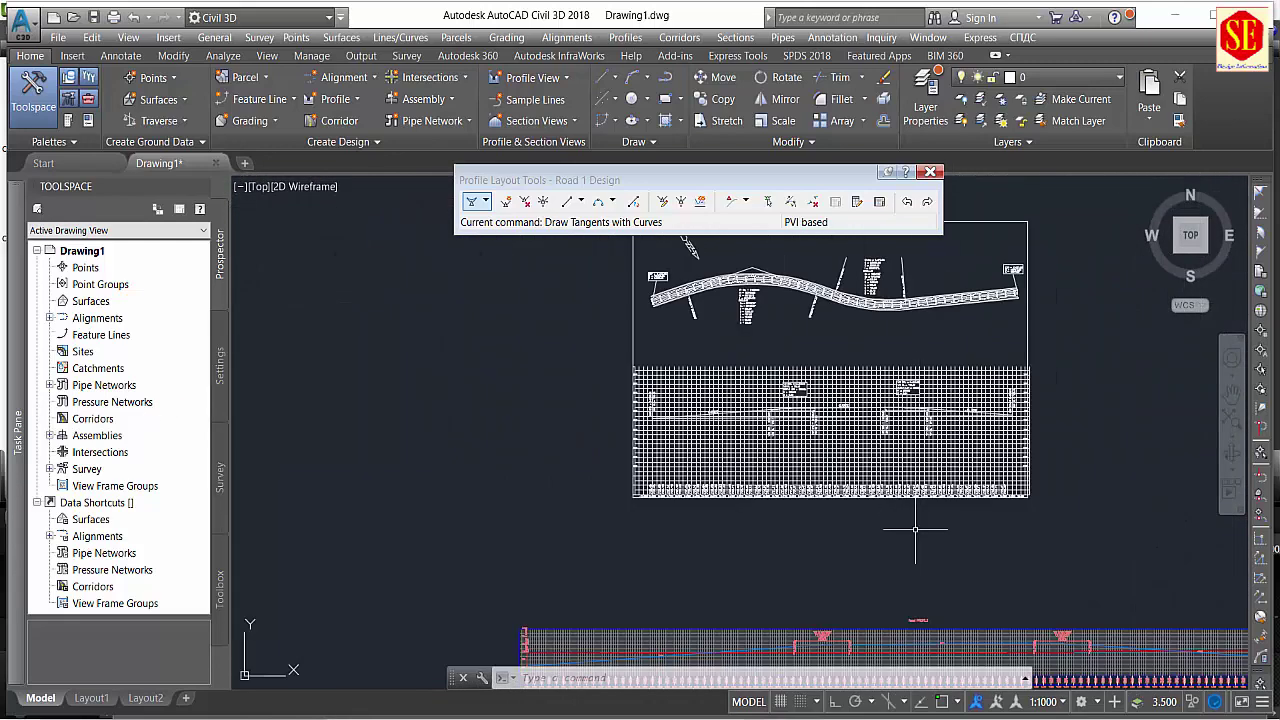
middle_click_drag(914, 530, 903, 457)
scroll(894, 448, "up", 3)
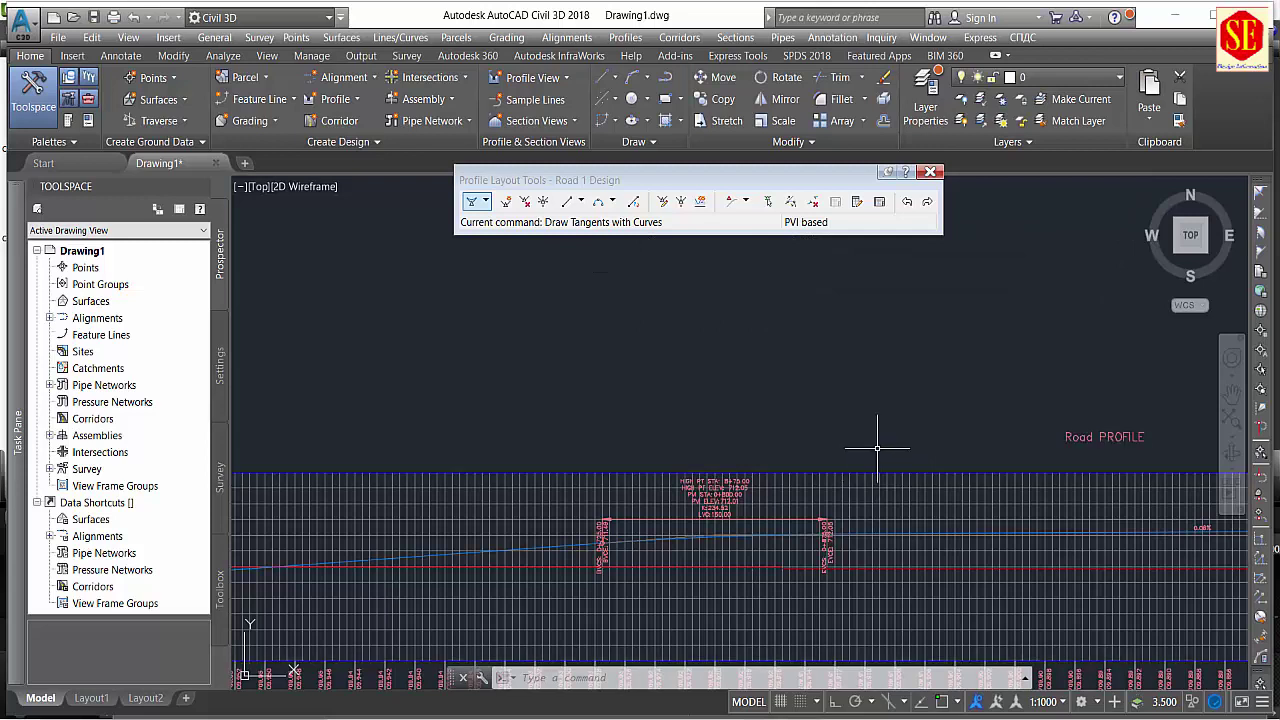
Select the Road3 profile view and show the table of profile PVIs.
left_click(865, 472)
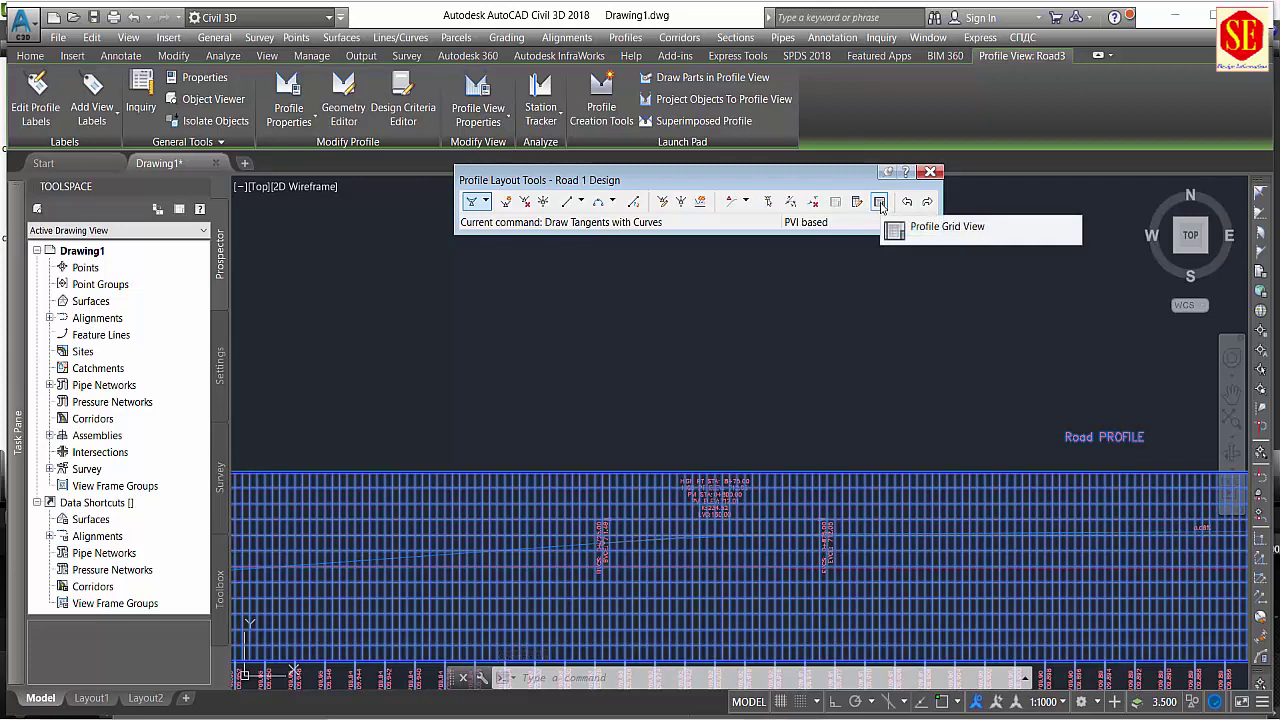
left_click(880, 203)
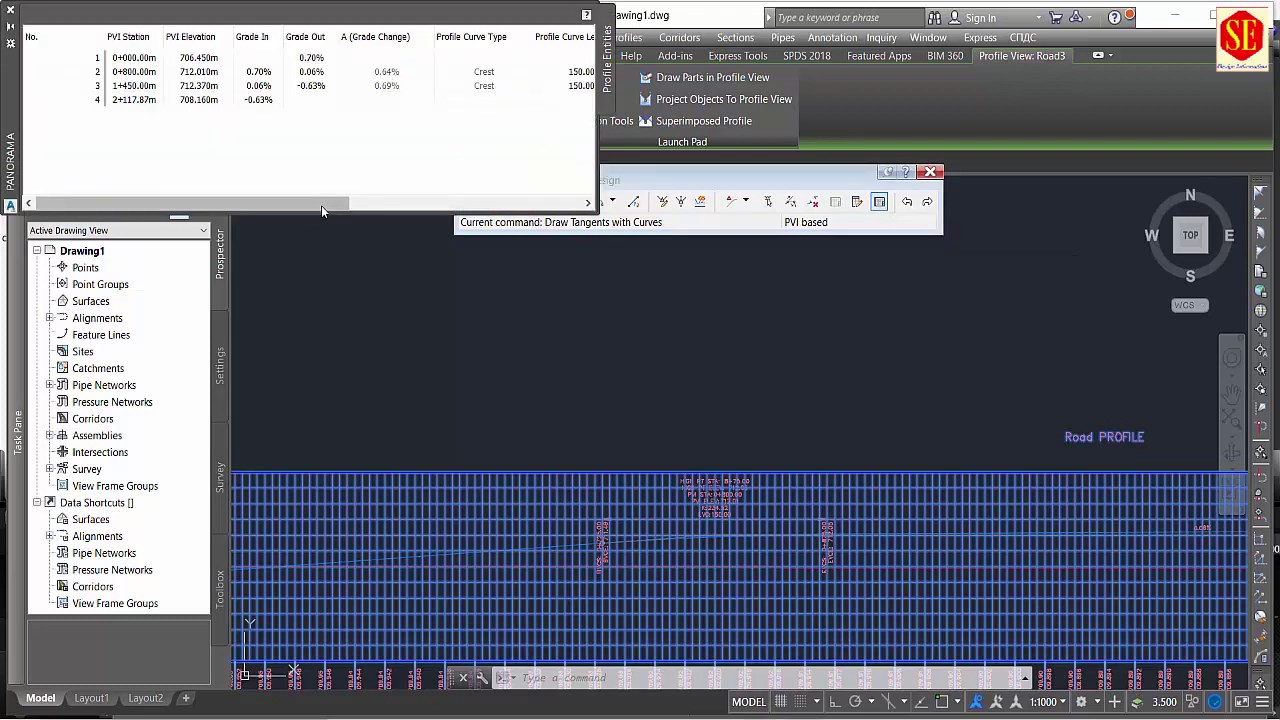
left_click_drag(318, 202, 402, 204)
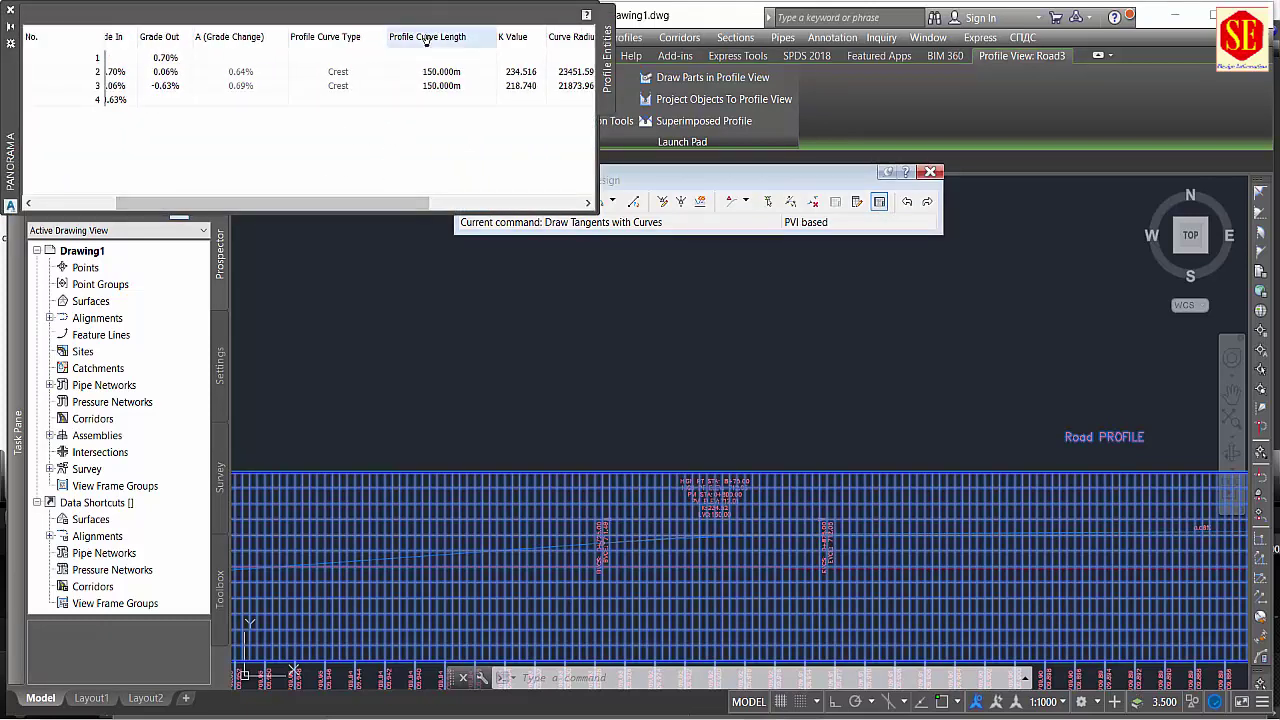
Set the vertical curve length at PVI 2 to 250 m.
double_click(469, 71)
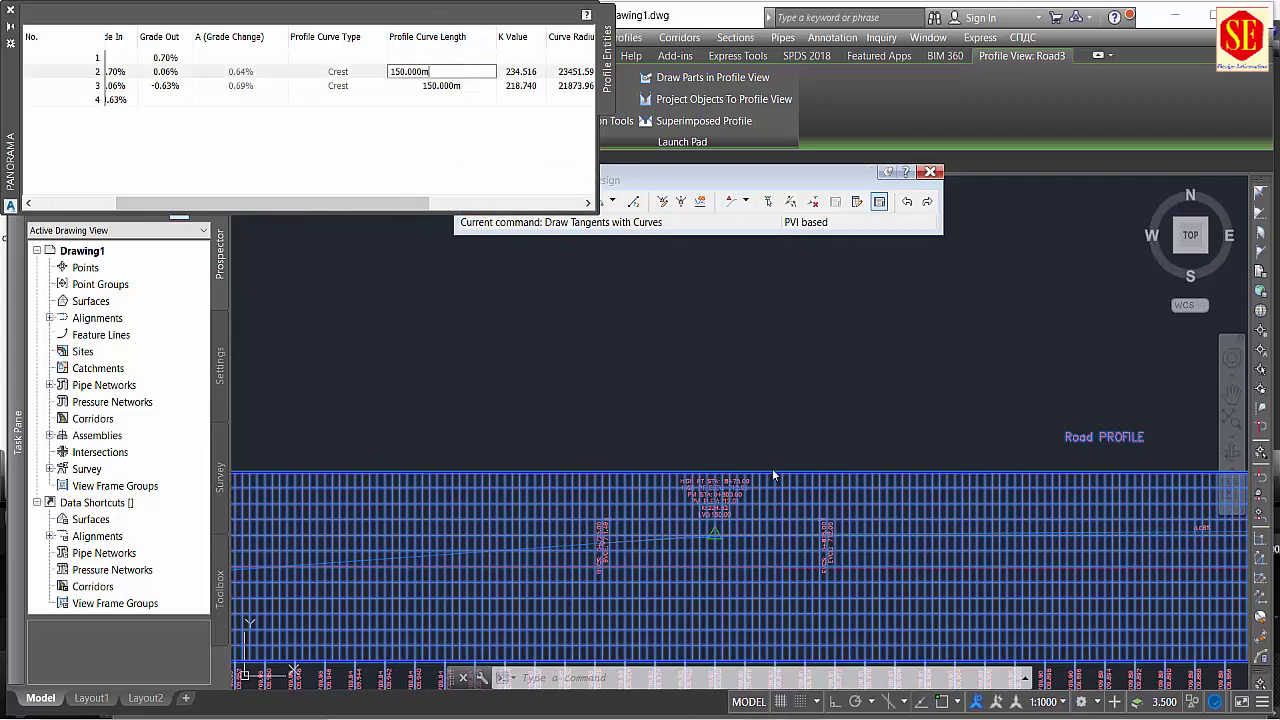
left_click(481, 114)
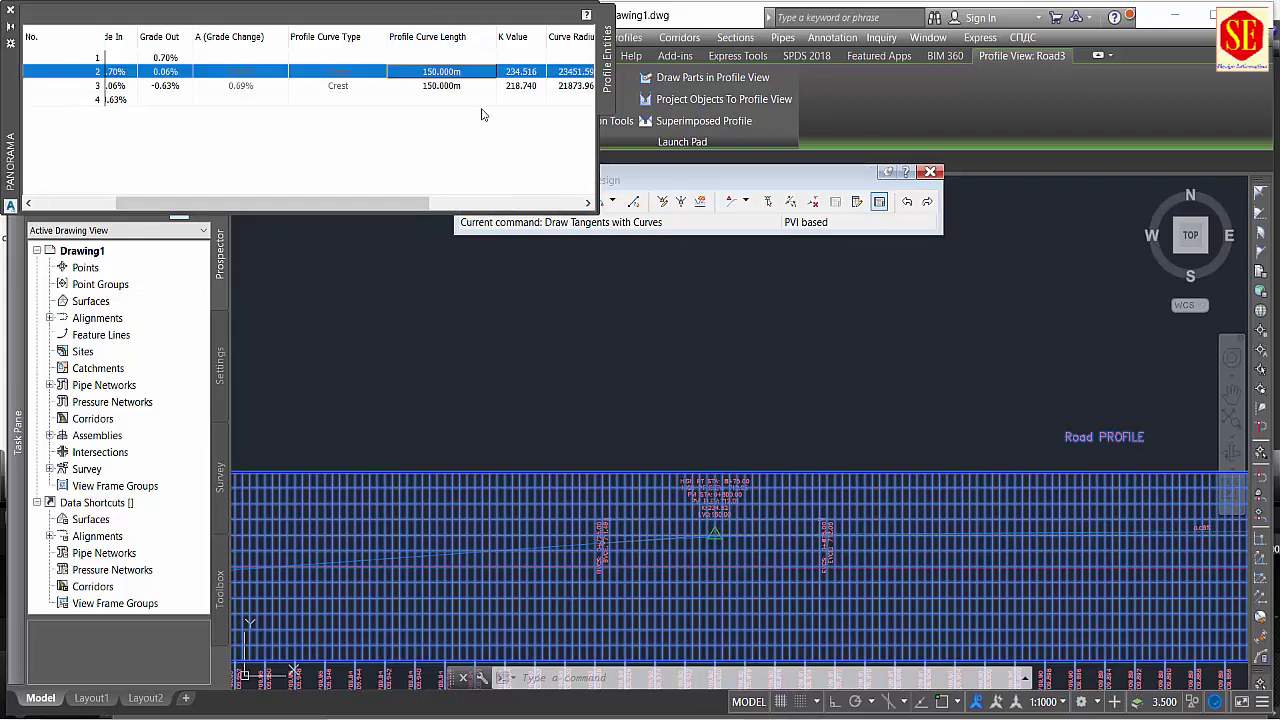
double_click(463, 73)
type("250")
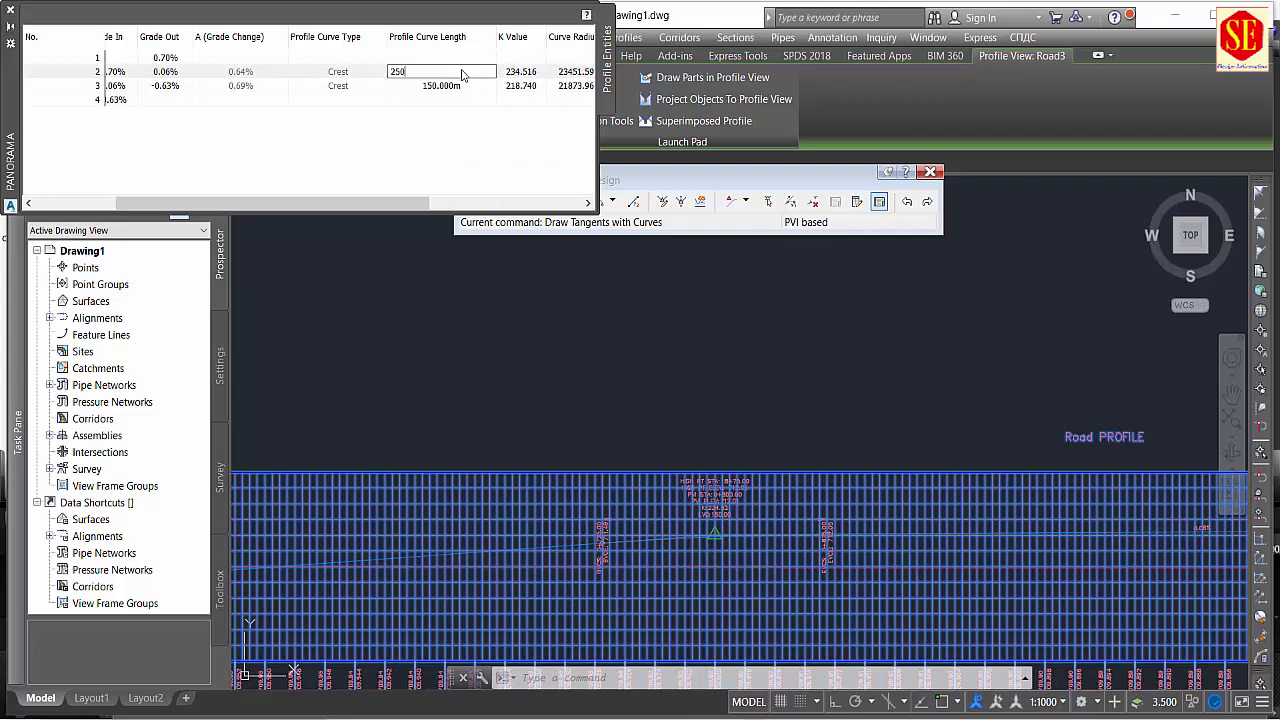
key("Return")
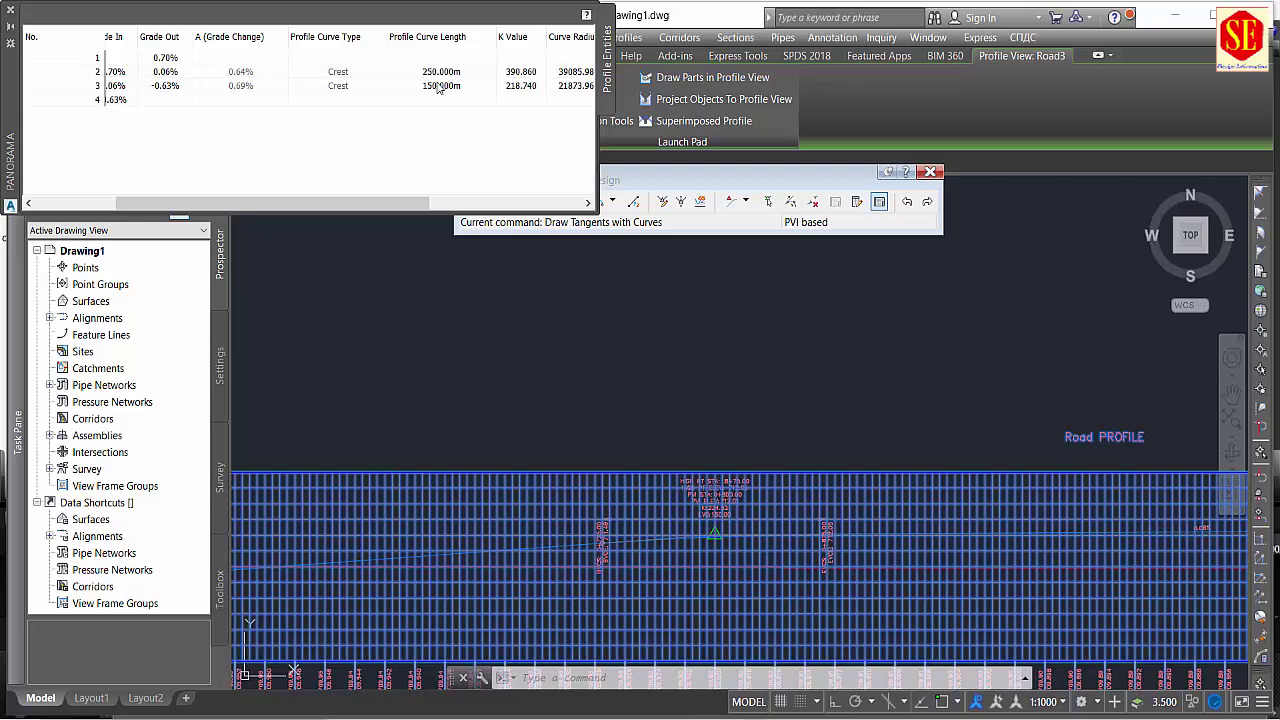
scroll(554, 423, "down", 3)
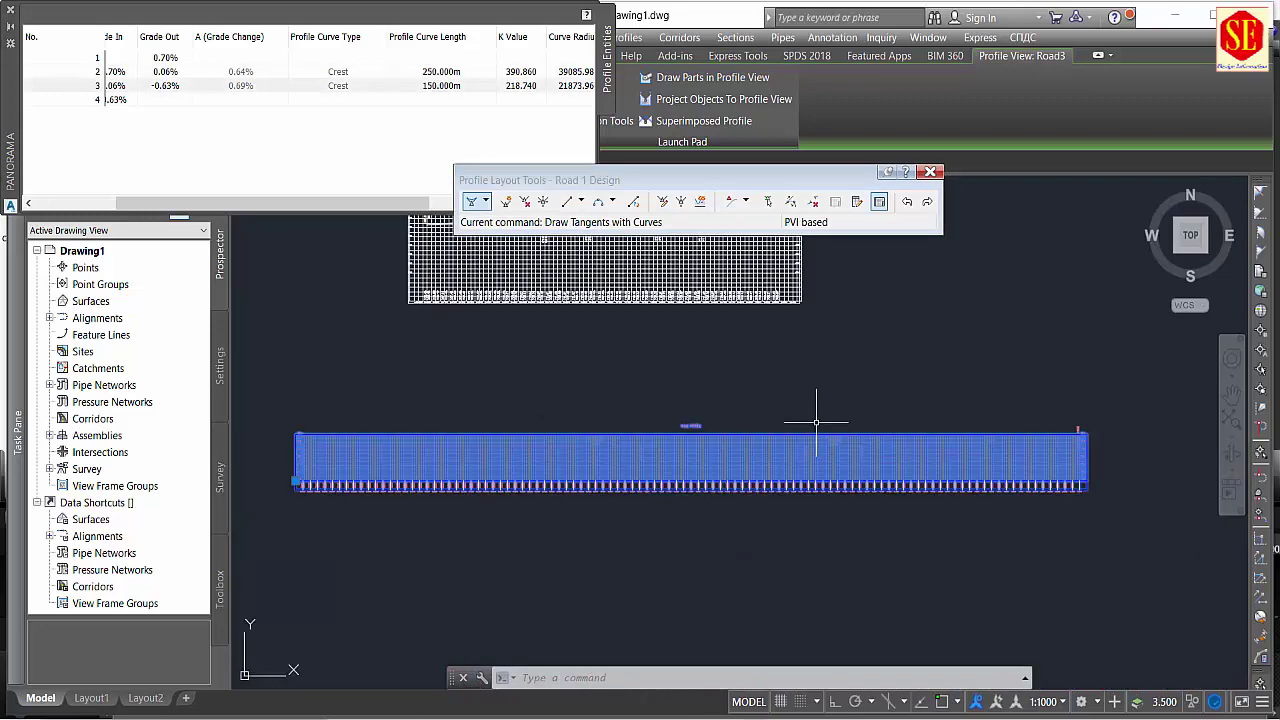
scroll(700, 443, "up", 3)
middle_click_drag(841, 434, 706, 457)
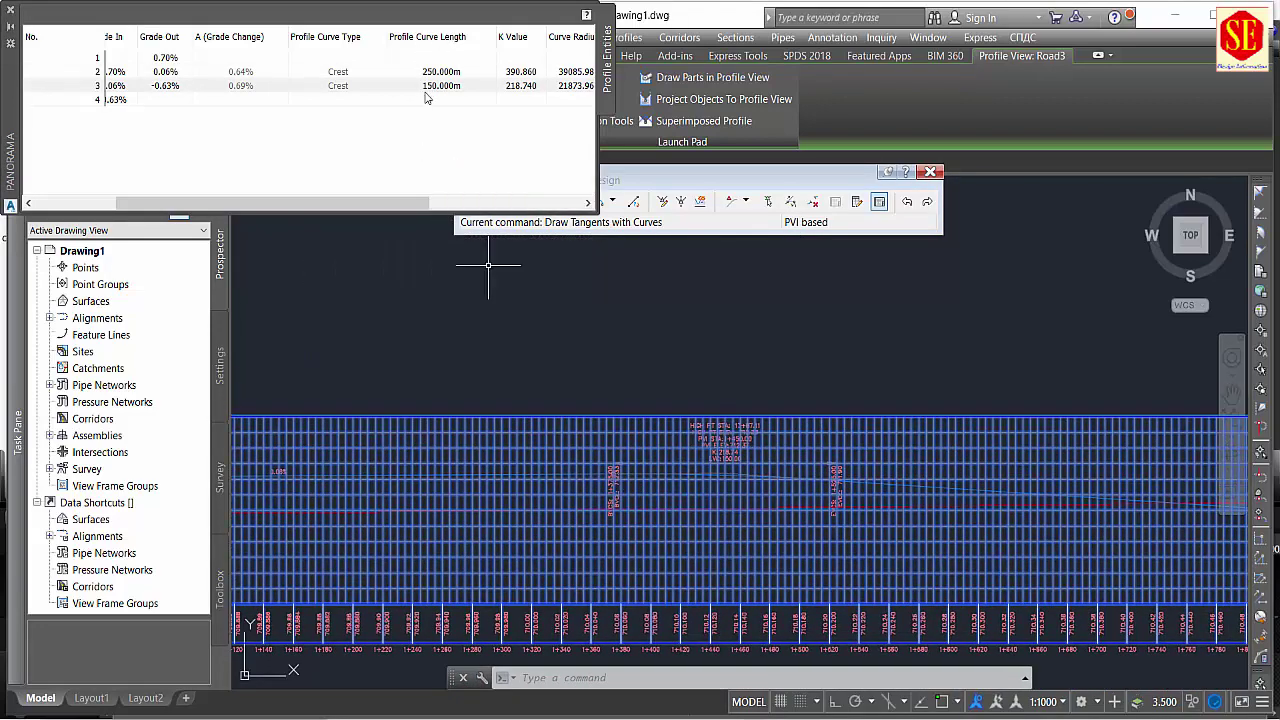
Set the vertical curve length at PVI 3 to 250 m and end the command.
left_click(462, 88)
type("250")
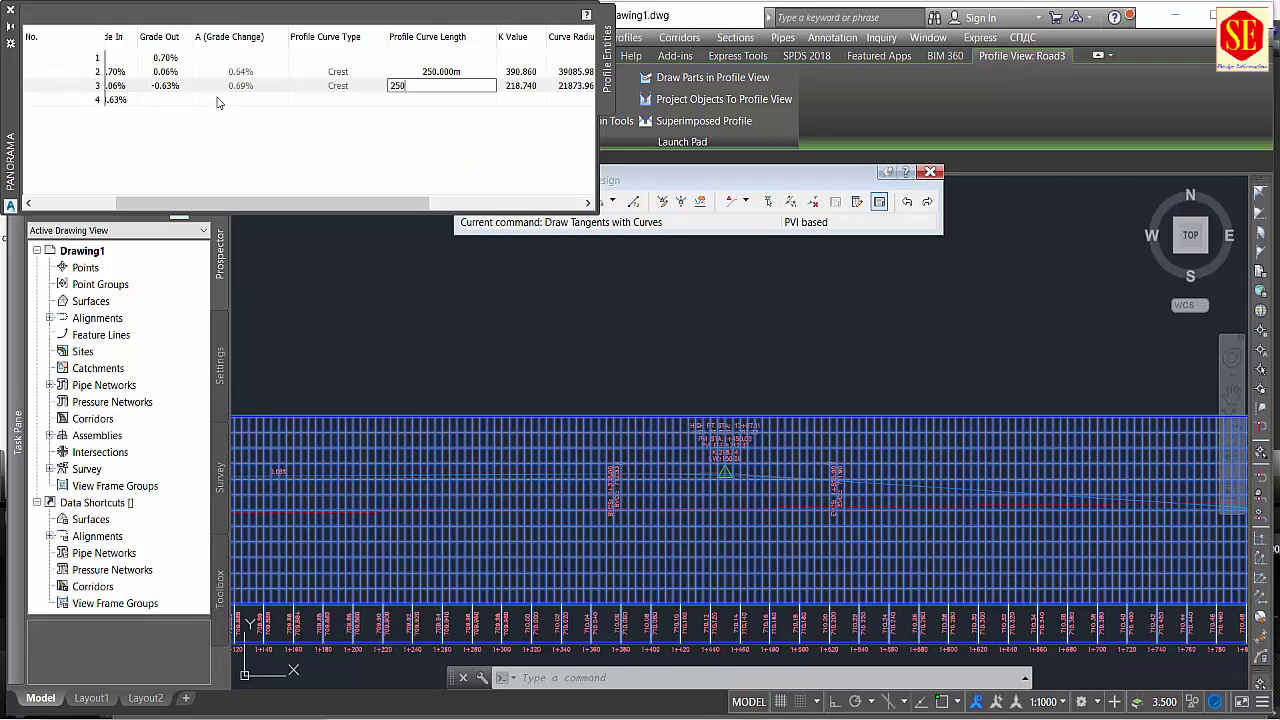
key("Return")
scroll(747, 443, "up", 4)
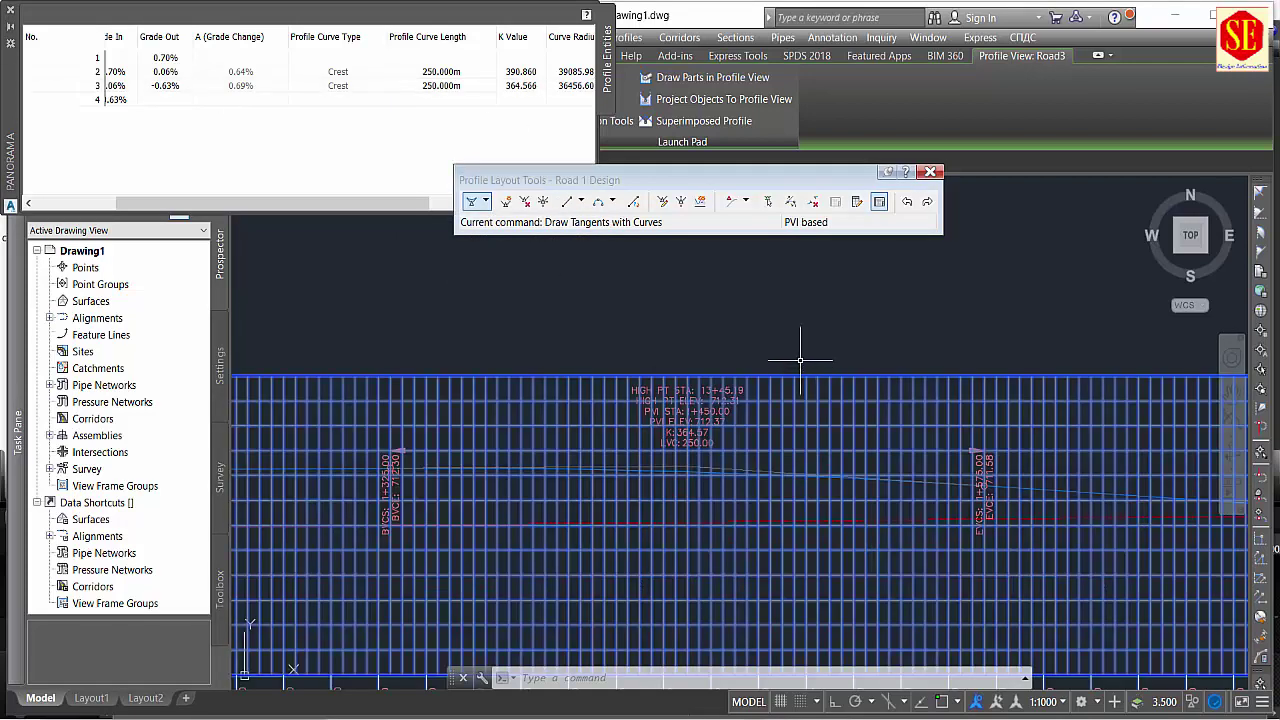
scroll(734, 470, "up", 3)
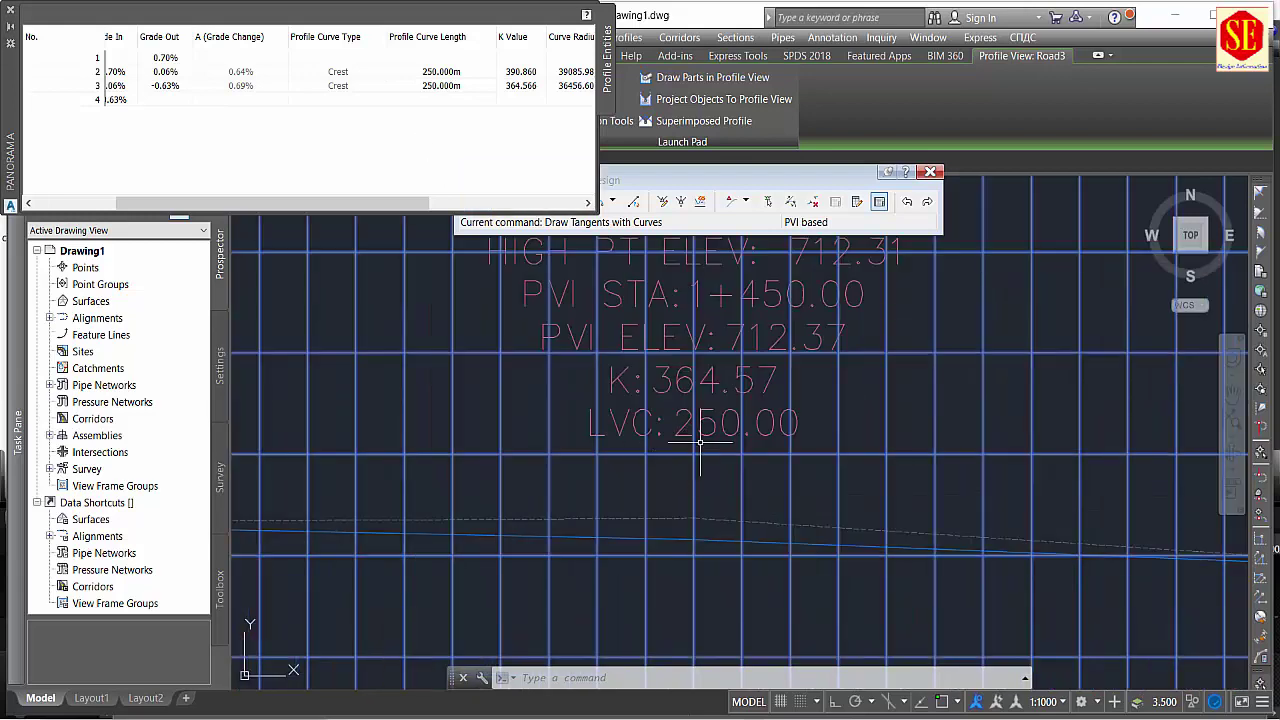
scroll(650, 502, "down", 4)
scroll(650, 502, "down", 2)
key("Escape")
Close the profile entities table and cancel any active command.
scroll(650, 502, "down", 2)
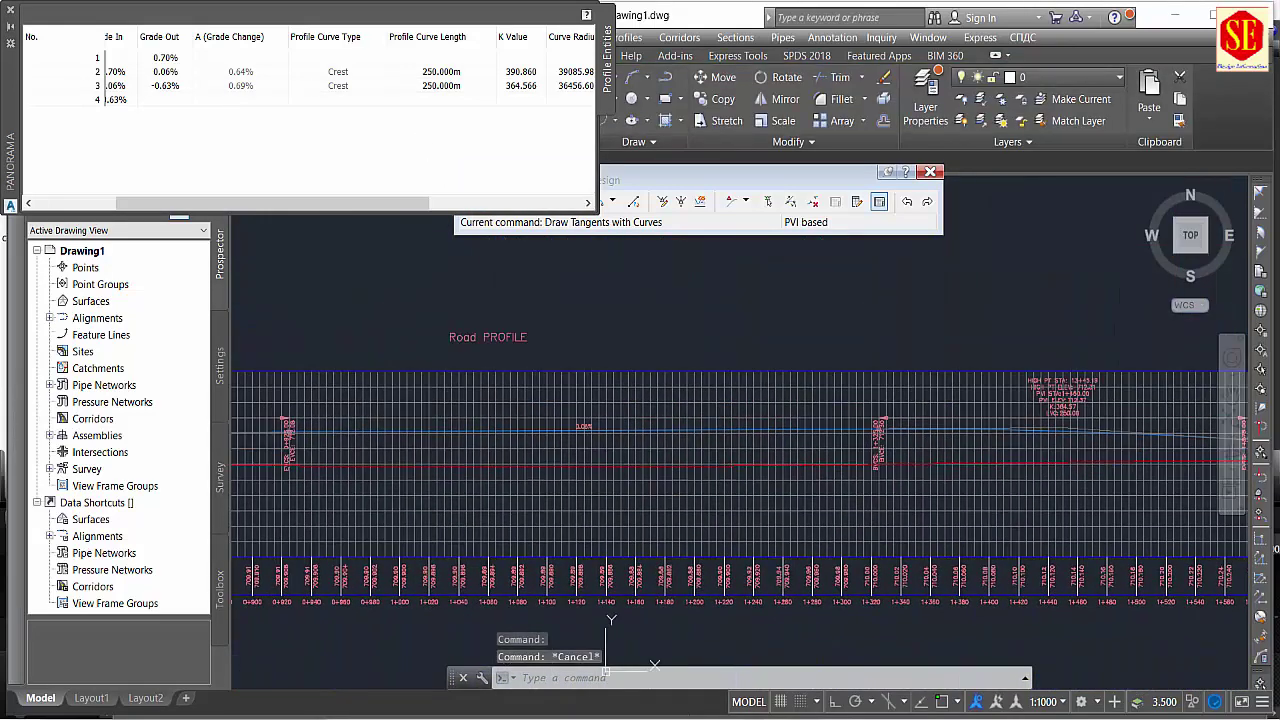
scroll(650, 502, "down", 2)
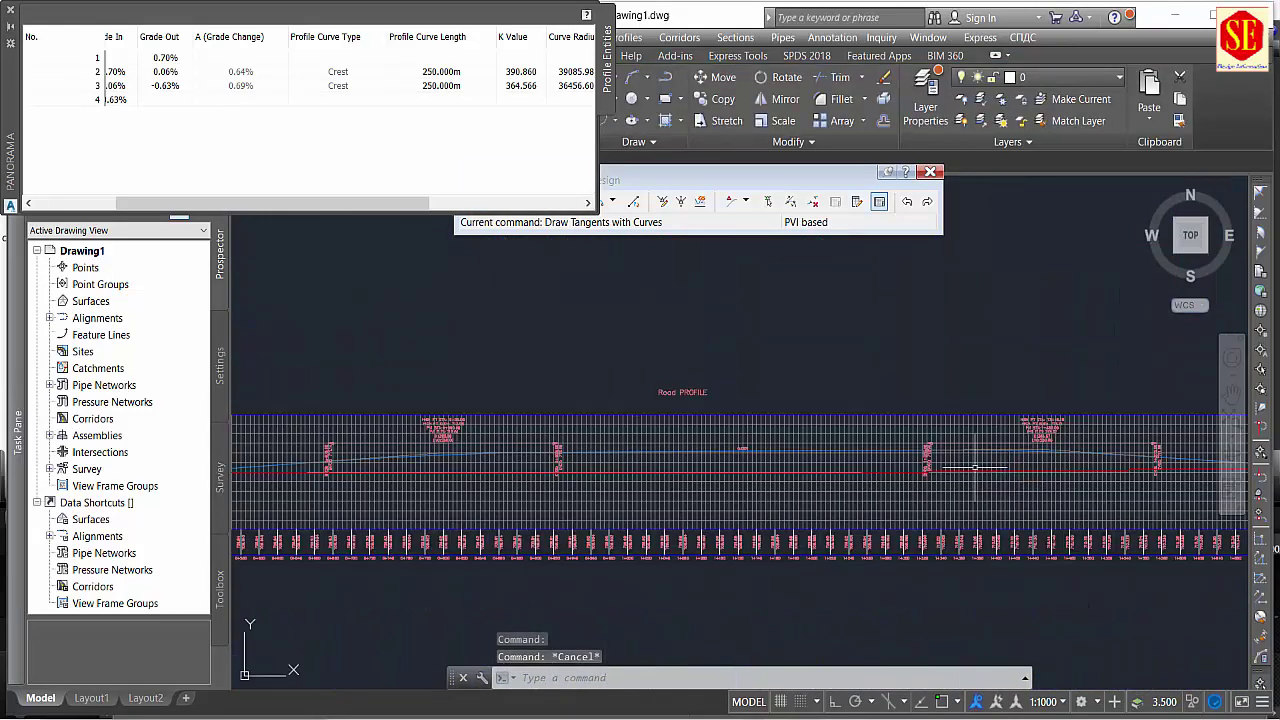
left_click(11, 10)
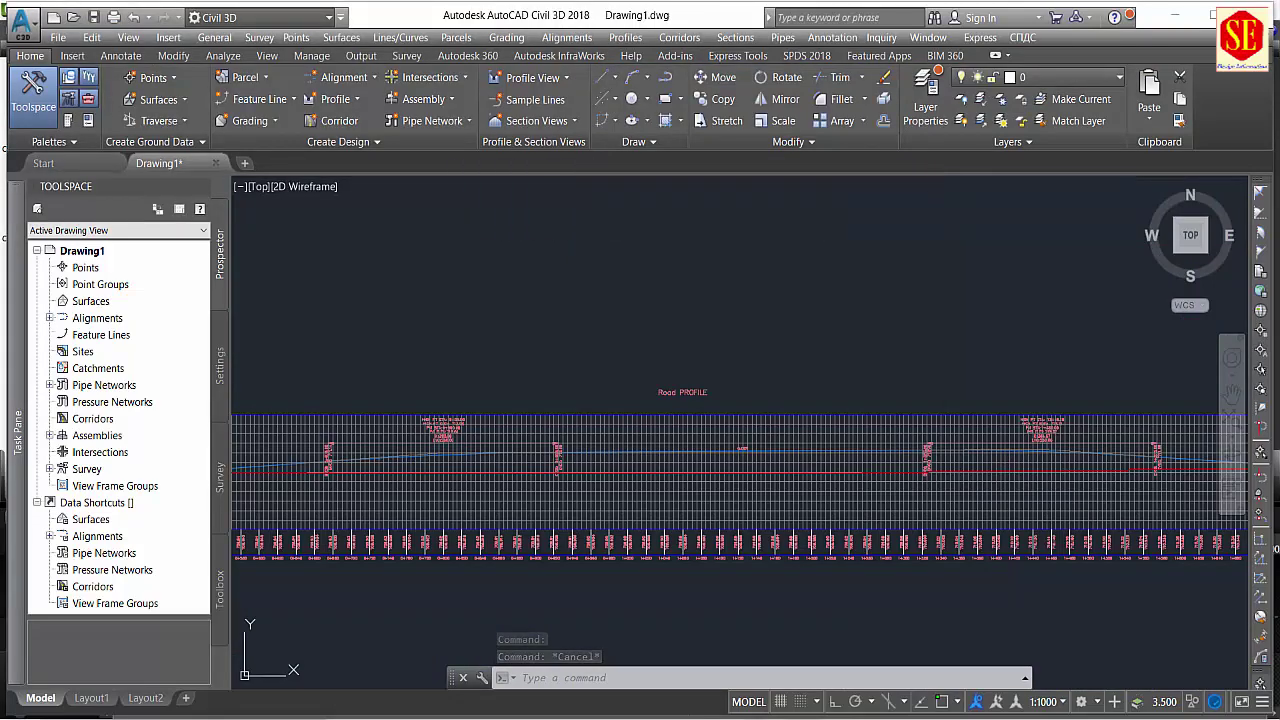
key("Escape")
key("Escape")
scroll(675, 311, "up", 2)
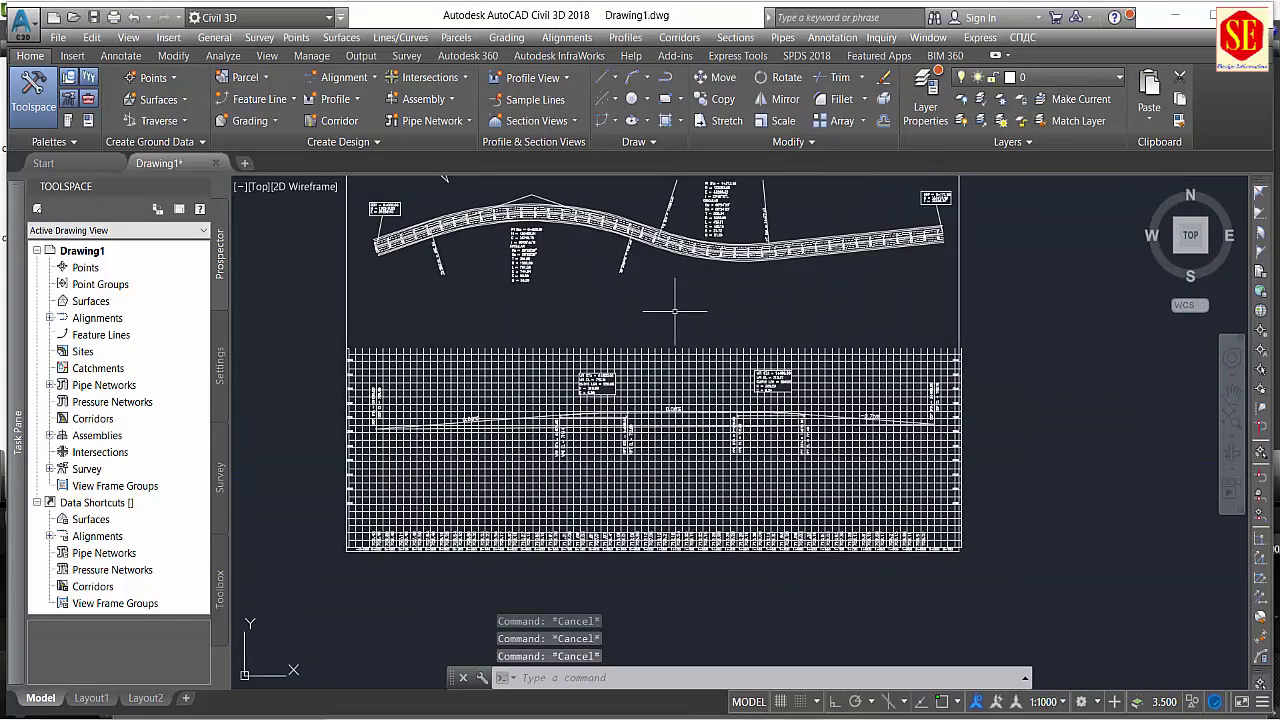
scroll(720, 326, "down", 4)
scroll(759, 312, "up", 5)
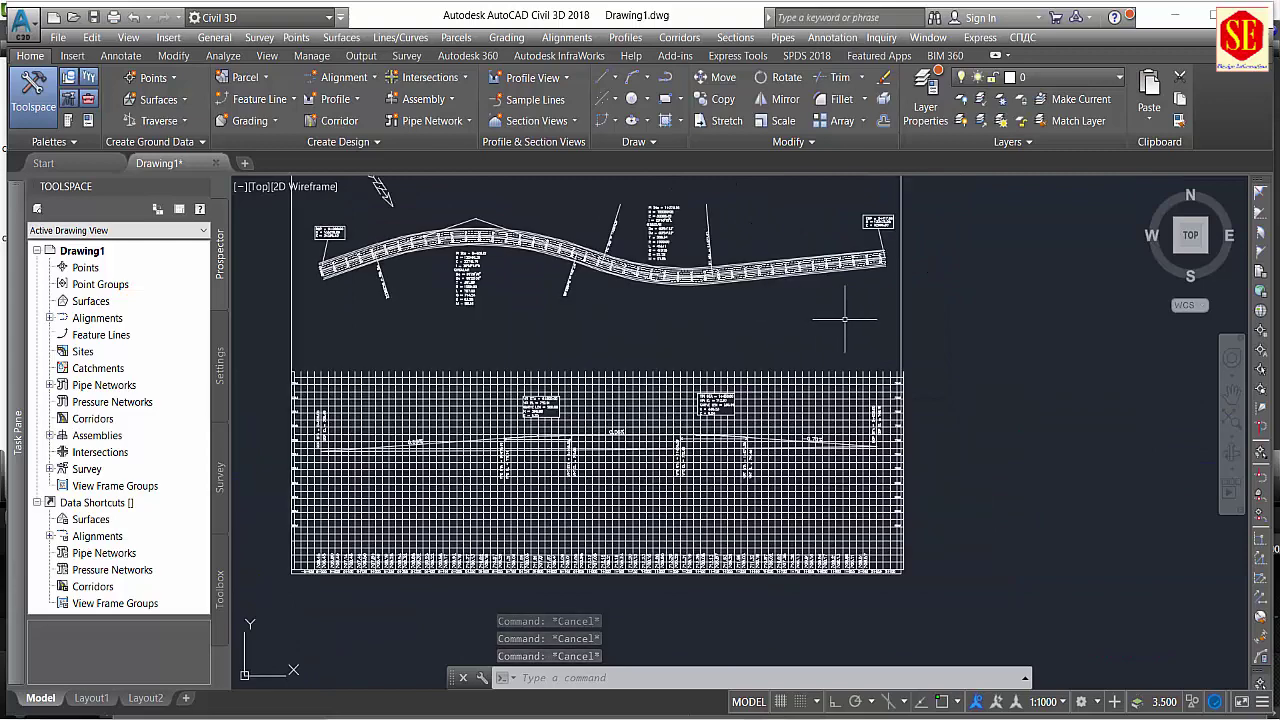
scroll(840, 340, "down", 7)
scroll(751, 396, "up", 5)
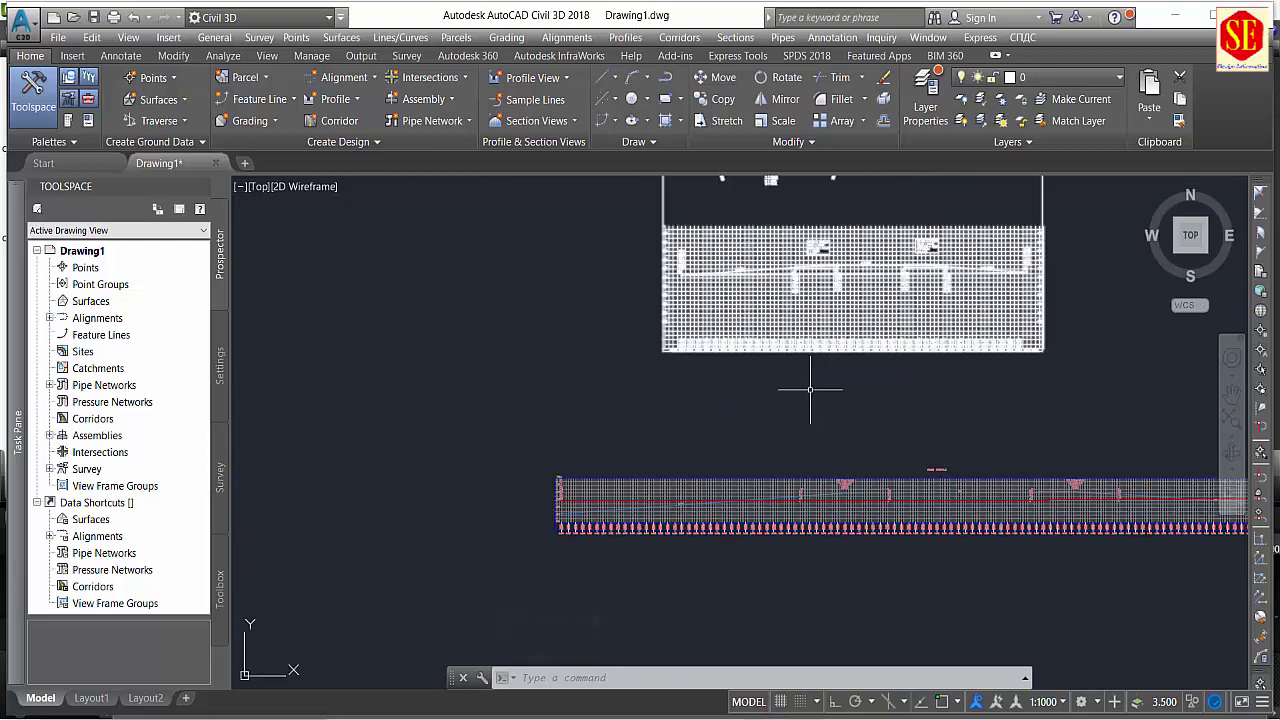
Look over the plan alignment, then select the Road3 profile view grid.
middle_click_drag(820, 457, 886, 349)
middle_click_drag(686, 406, 581, 471)
scroll(581, 471, "down", 2)
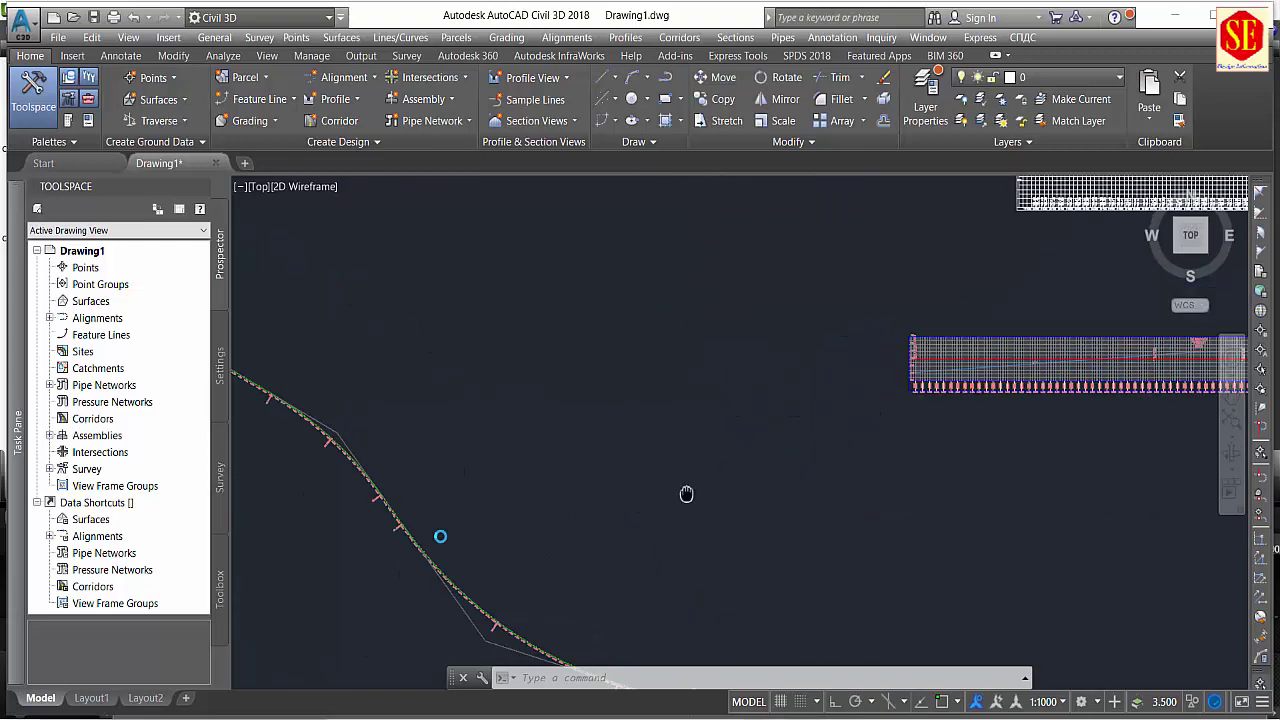
middle_click_drag(686, 491, 266, 577)
scroll(777, 349, "up", 3)
scroll(653, 440, "up", 1)
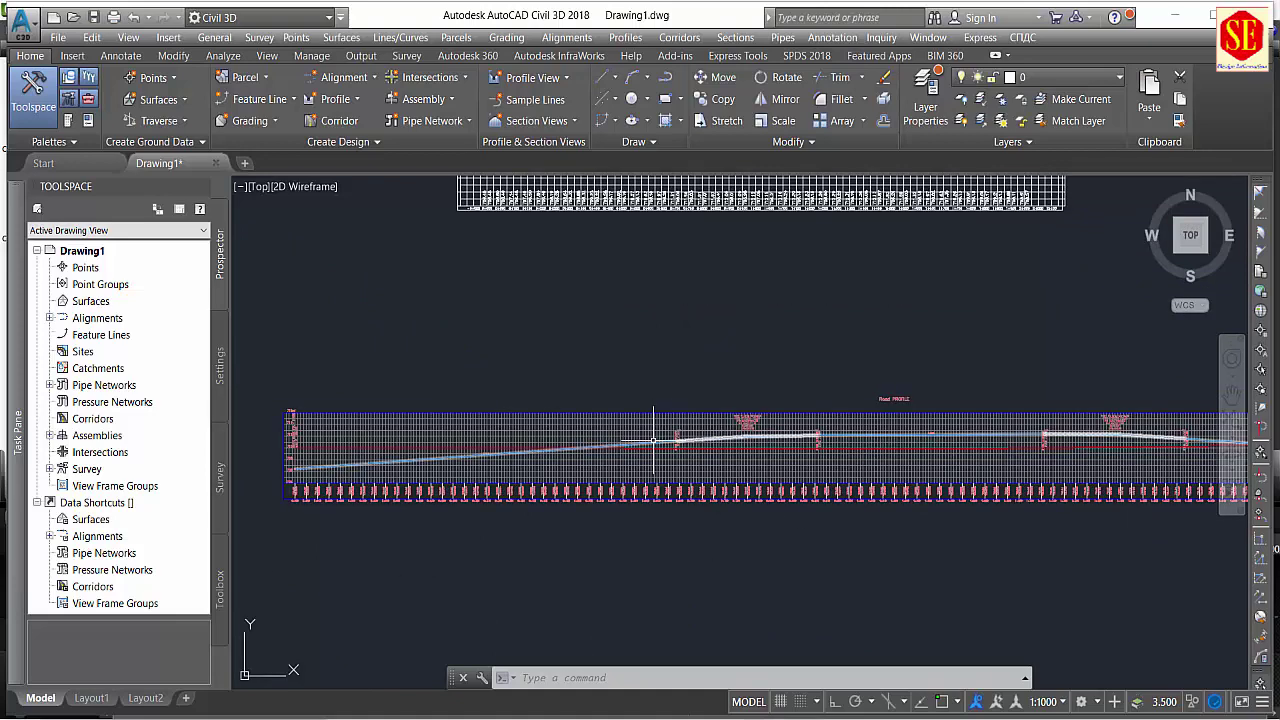
scroll(653, 440, "down", 2)
scroll(653, 440, "down", 2)
scroll(351, 494, "up", 3)
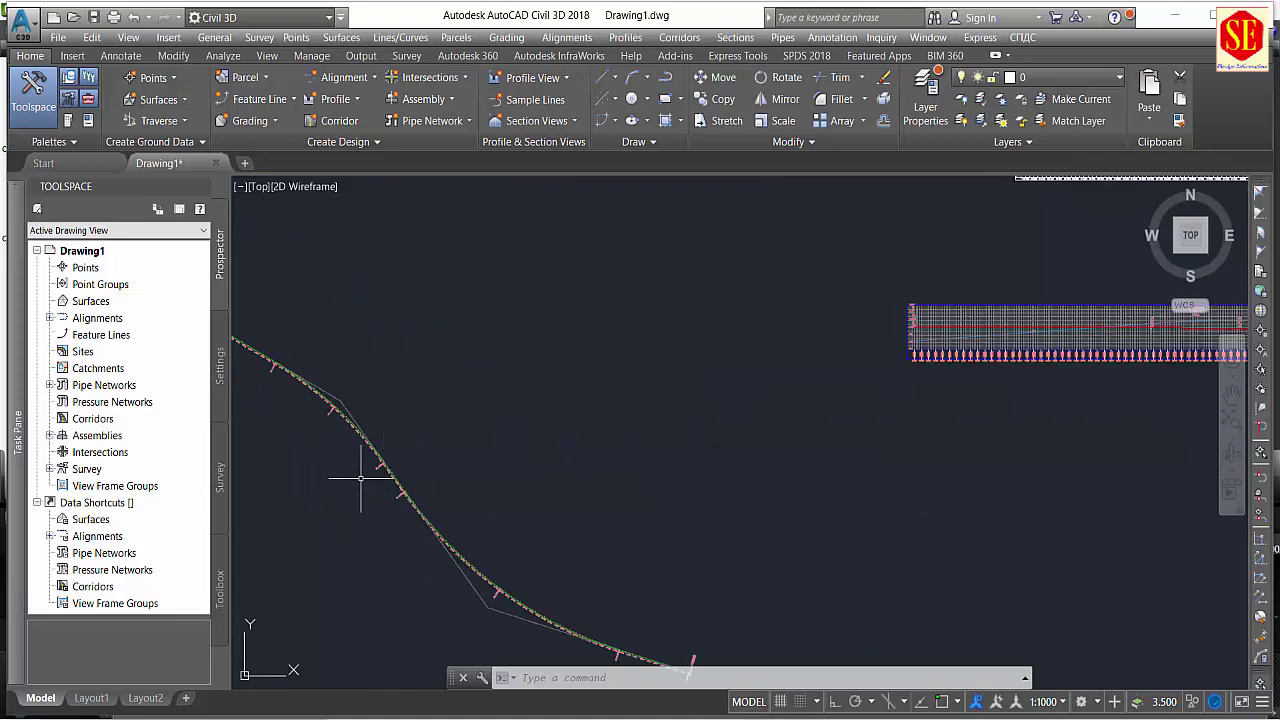
scroll(361, 470, "down", 3)
scroll(660, 420, "up", 4)
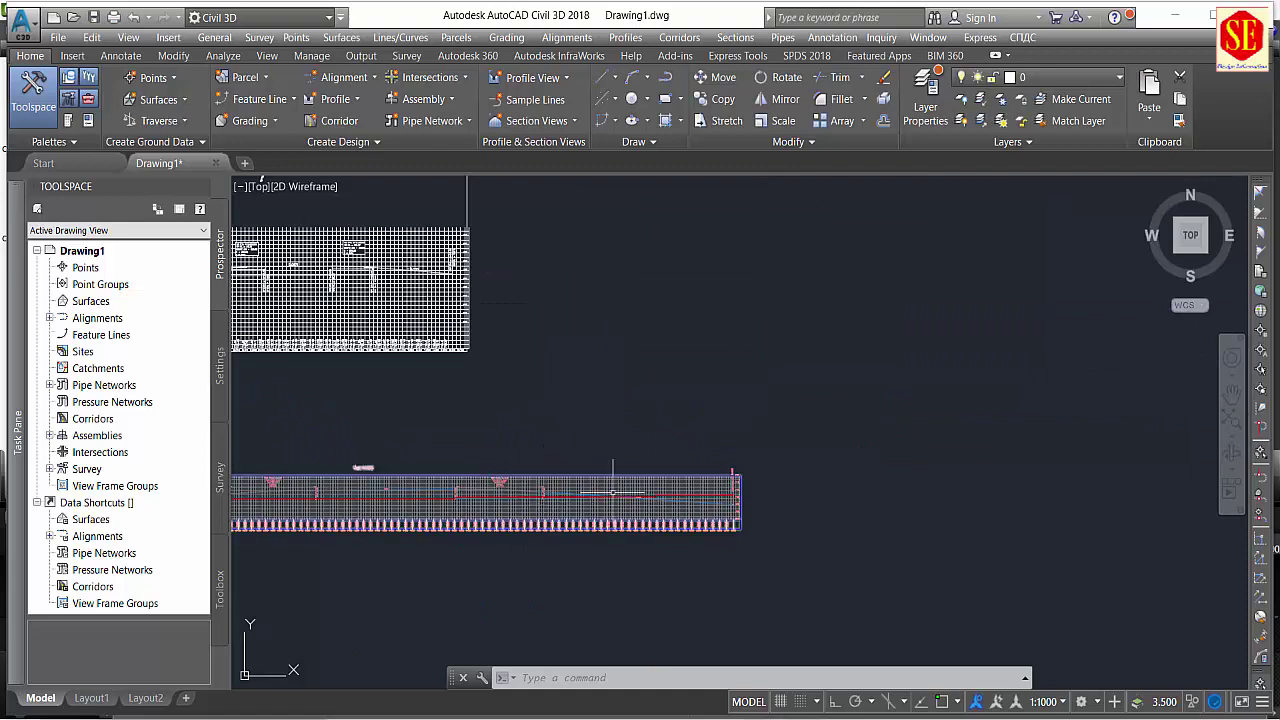
scroll(700, 495, "up", 2)
scroll(680, 490, "up", 2)
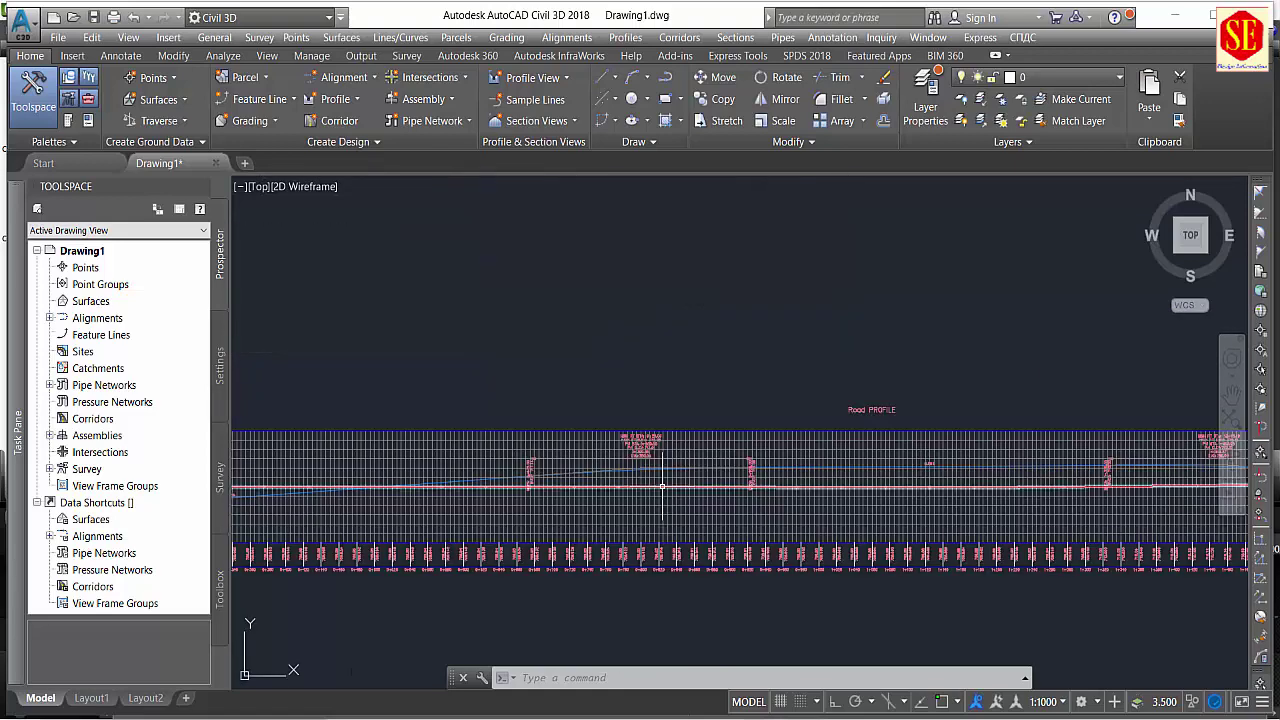
scroll(661, 485, "up", 2)
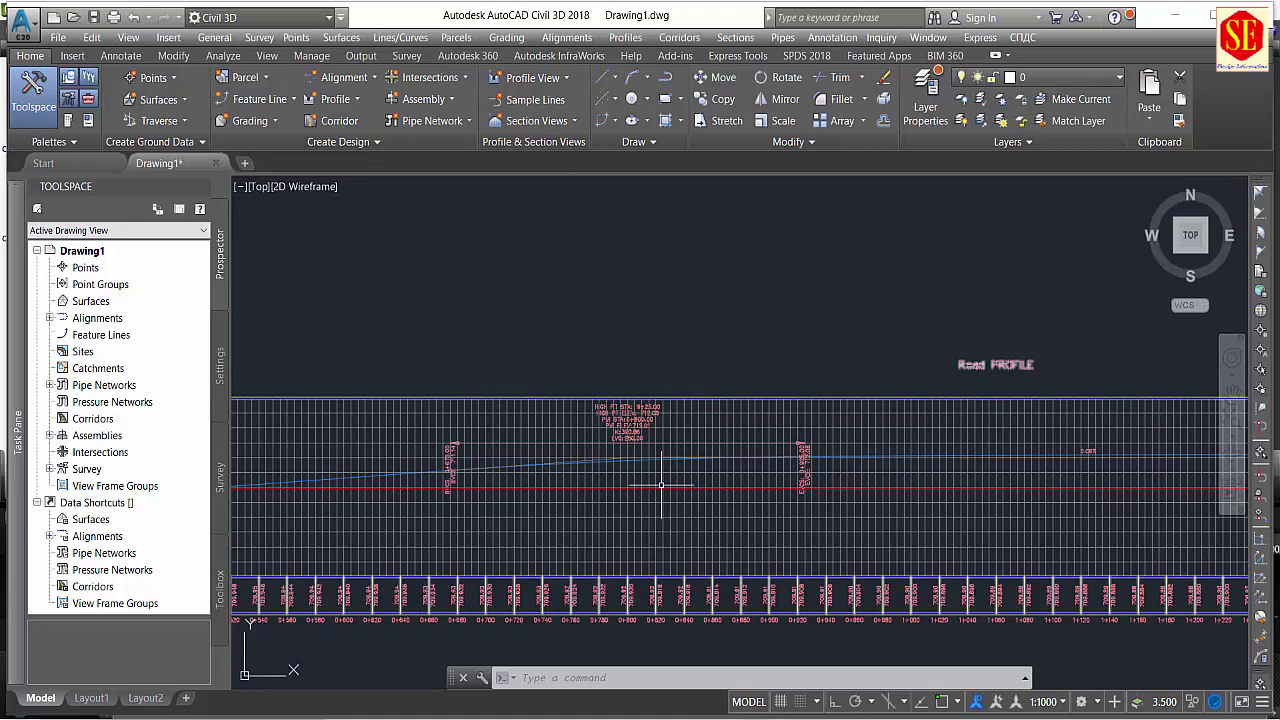
scroll(627, 440, "up", 3)
scroll(627, 440, "down", 3)
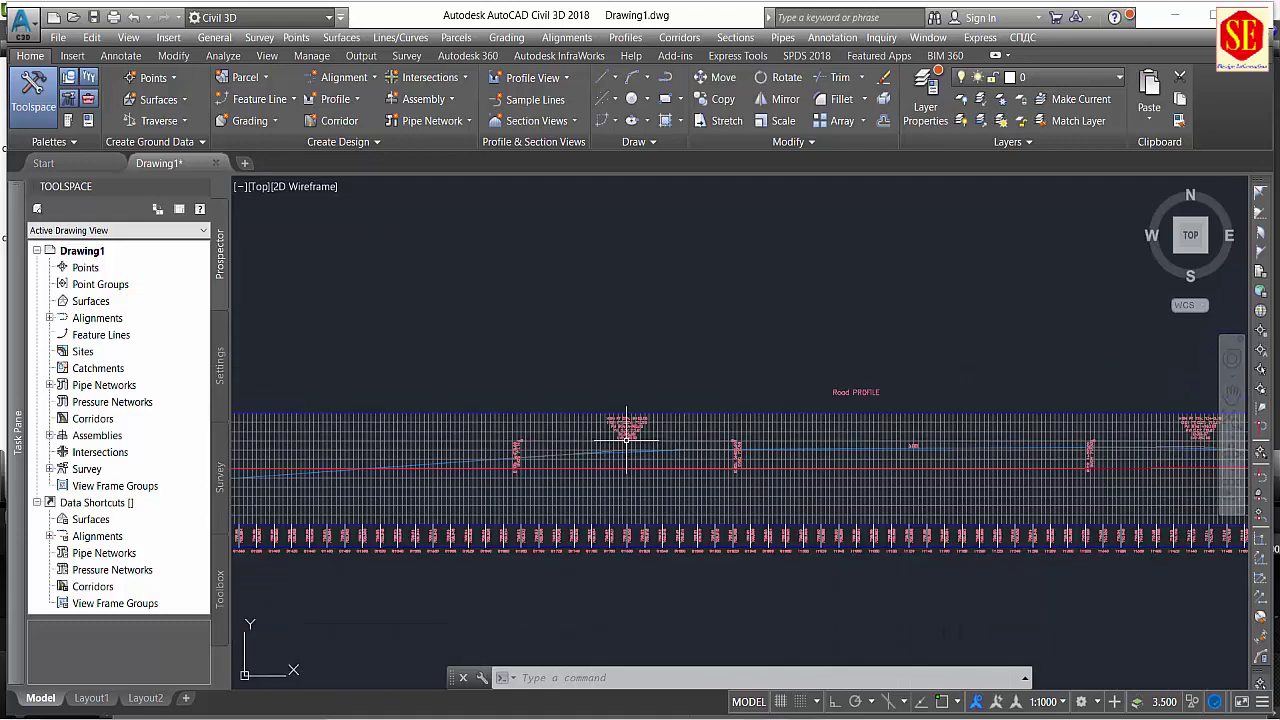
scroll(630, 440, "down", 2)
scroll(701, 457, "down", 2)
scroll(690, 470, "up", 3)
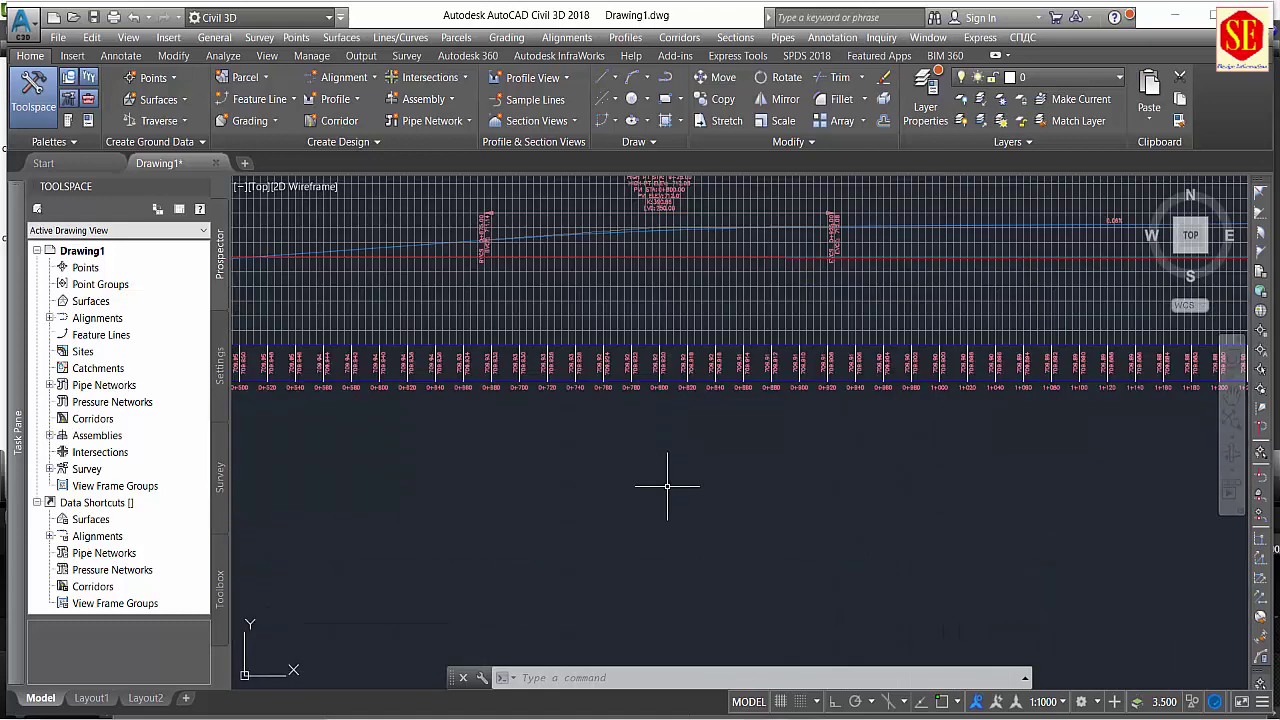
scroll(593, 354, "up", 3)
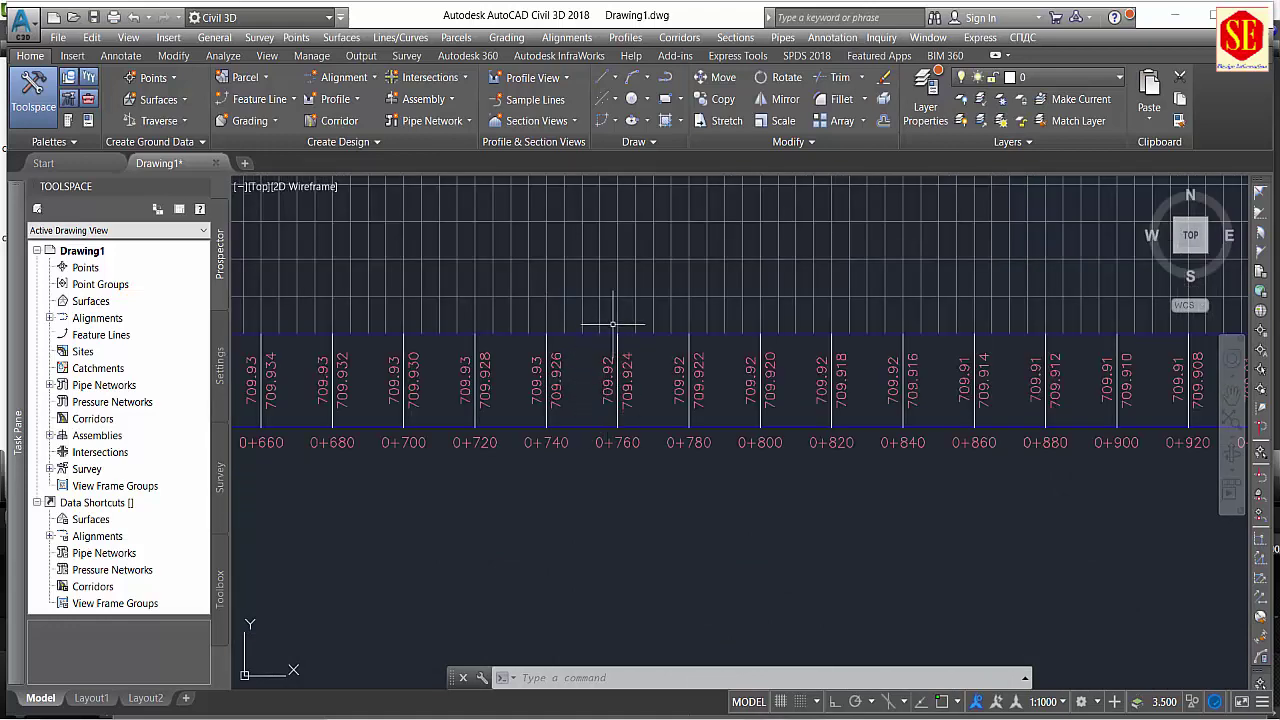
left_click(586, 287)
Set the Road3 profile view's data band Profile1 to Road 1 Design.
middle_click_drag(634, 457, 680, 612)
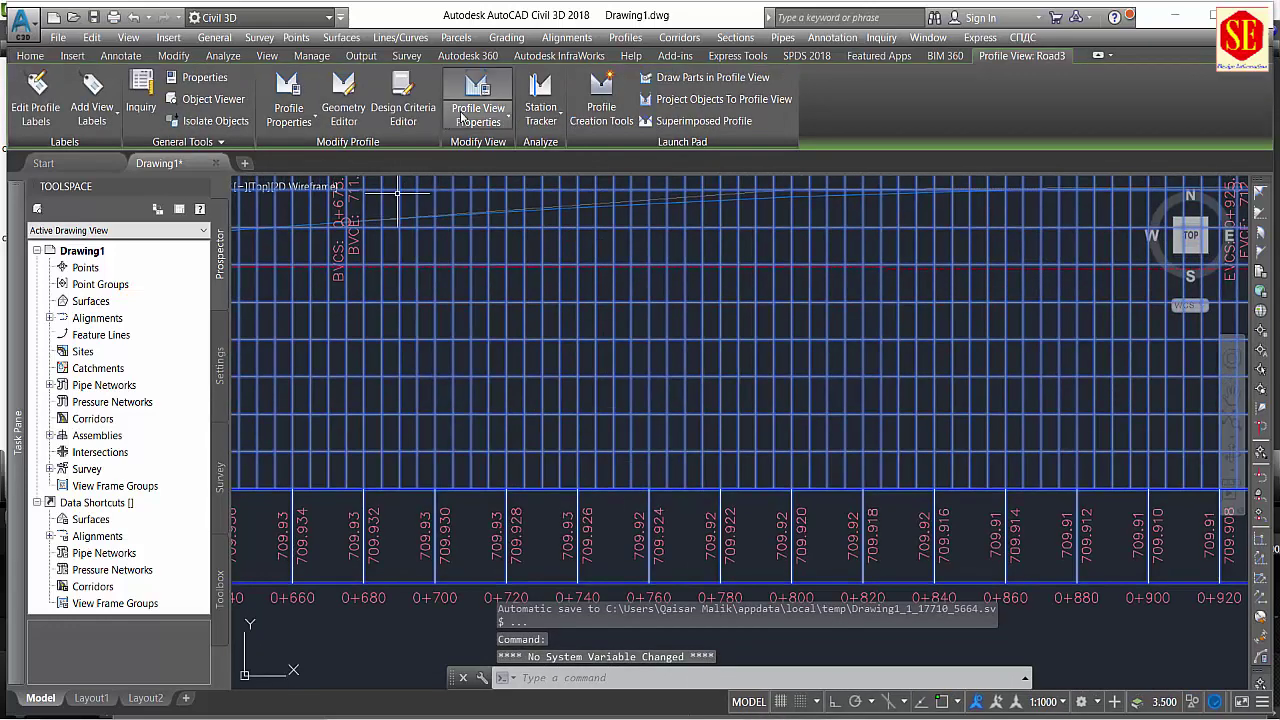
left_click(462, 117)
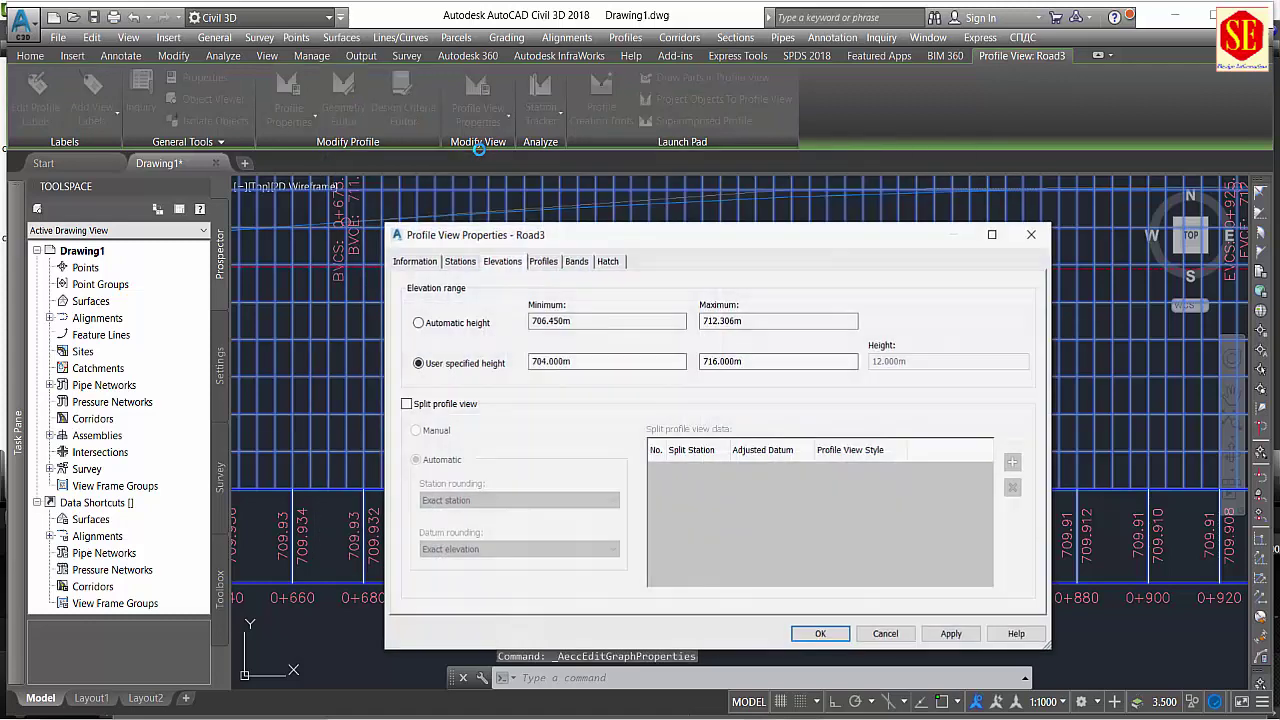
left_click(575, 262)
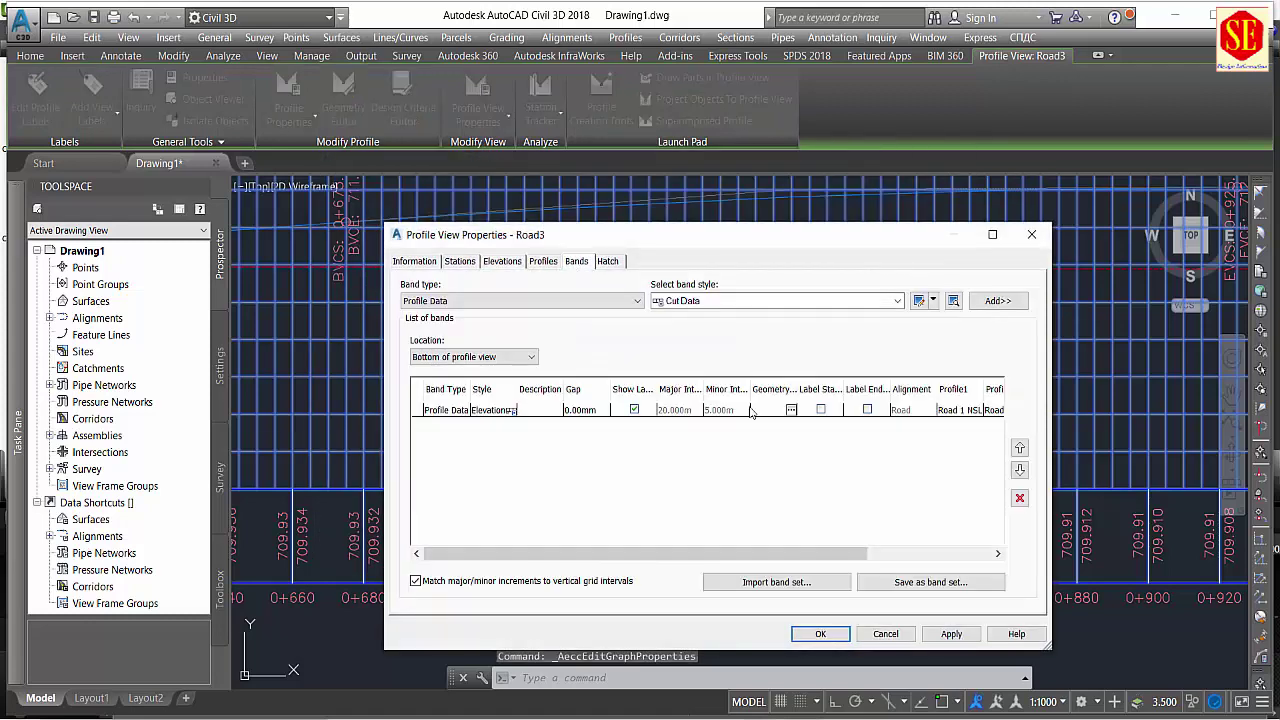
left_click_drag(800, 553, 898, 553)
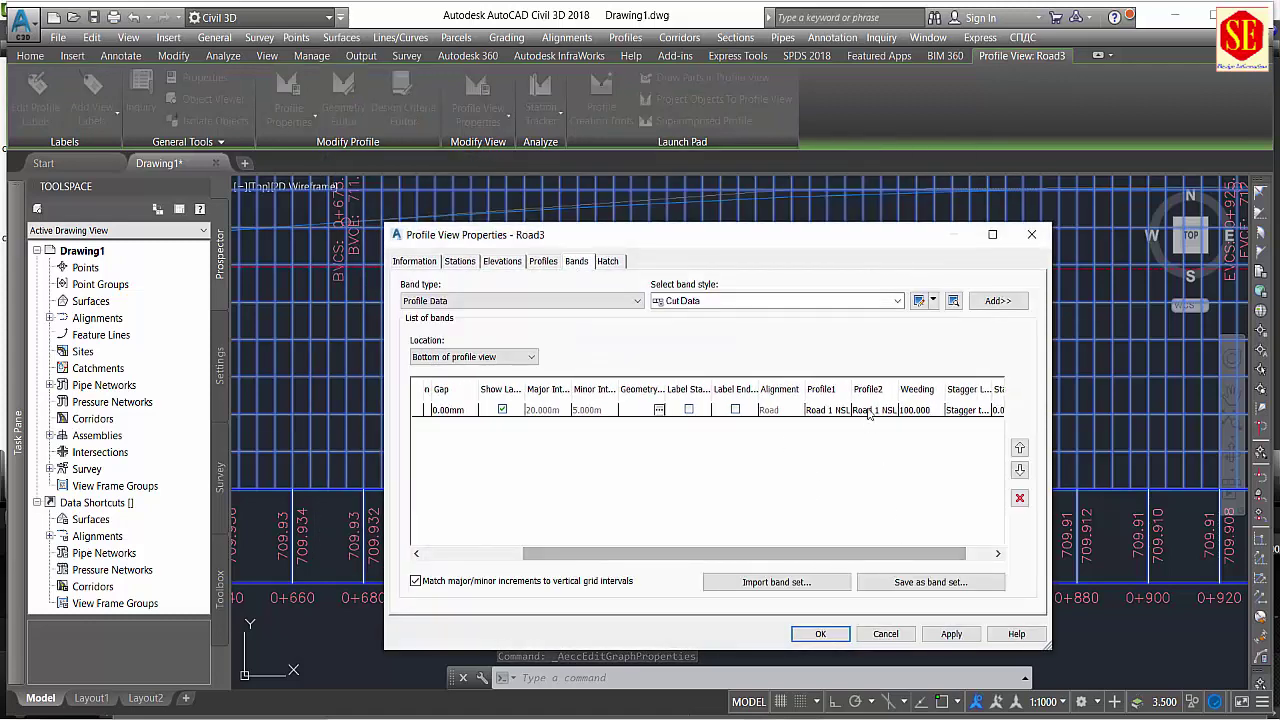
left_click(838, 411)
left_click(838, 411)
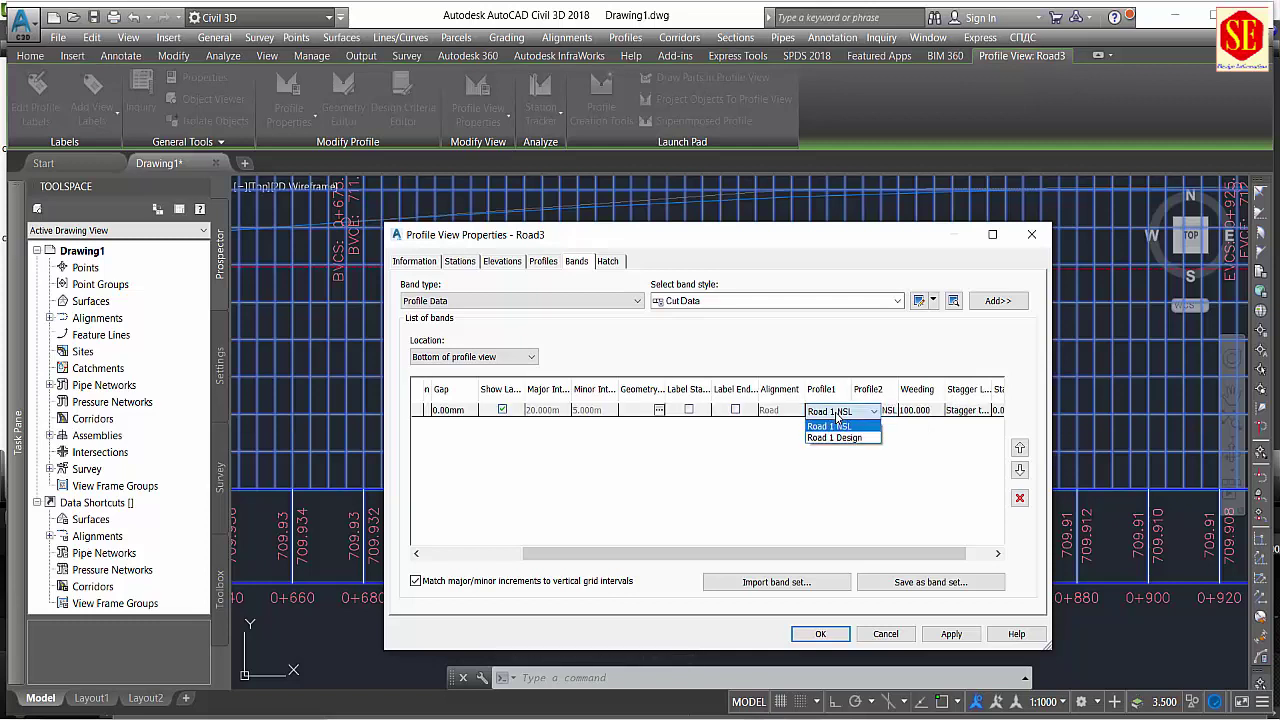
left_click(845, 439)
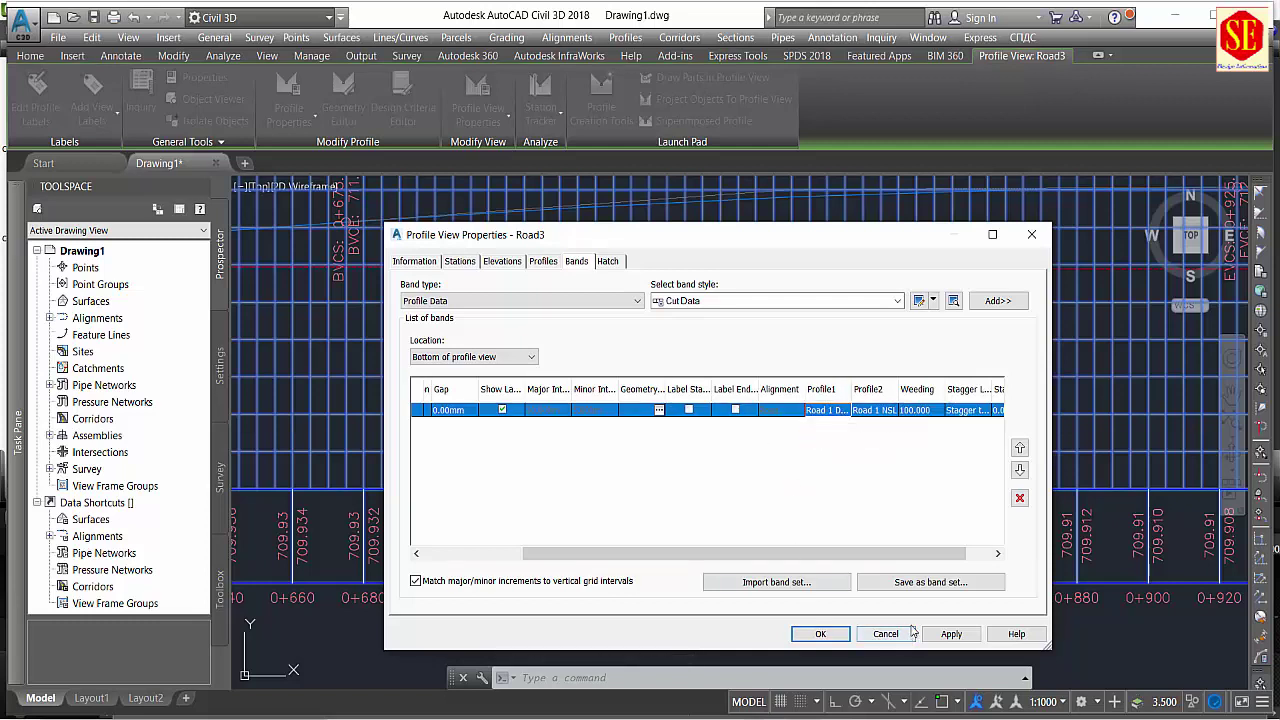
left_click(952, 633)
left_click(820, 633)
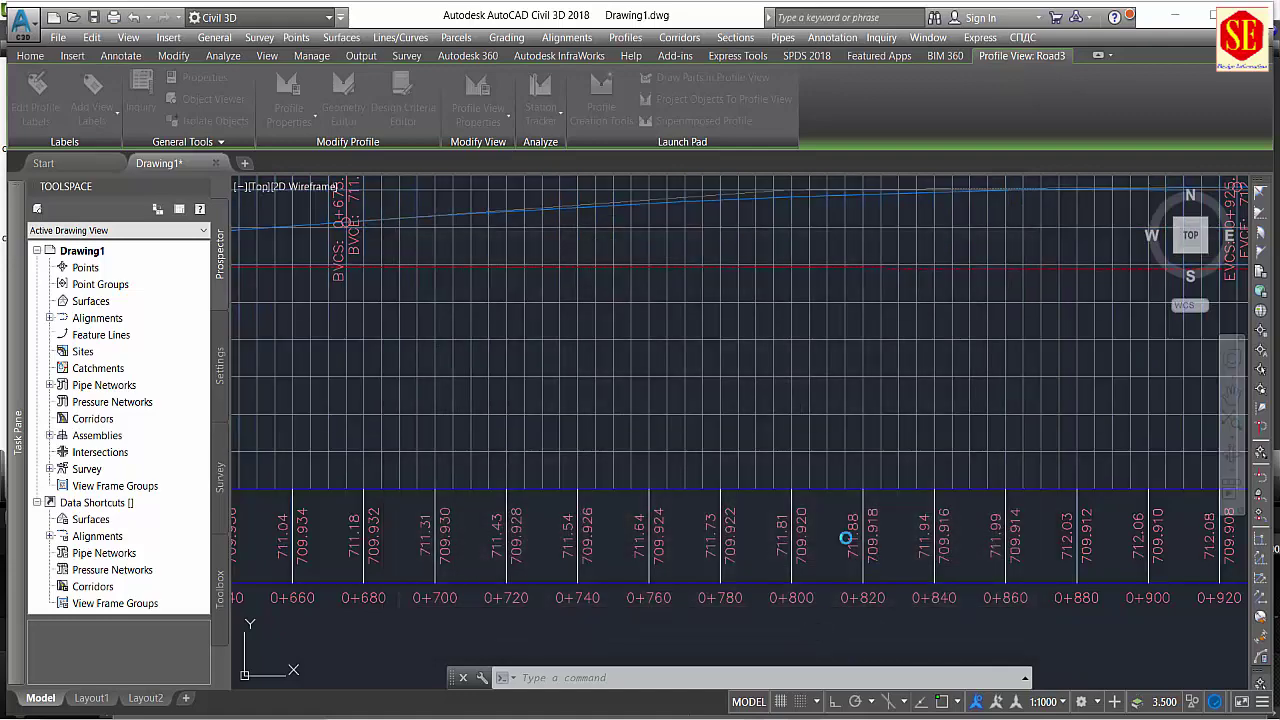
Zoom and pan until both profile views are in sight.
scroll(848, 541, "down", 2)
scroll(848, 541, "up", 3)
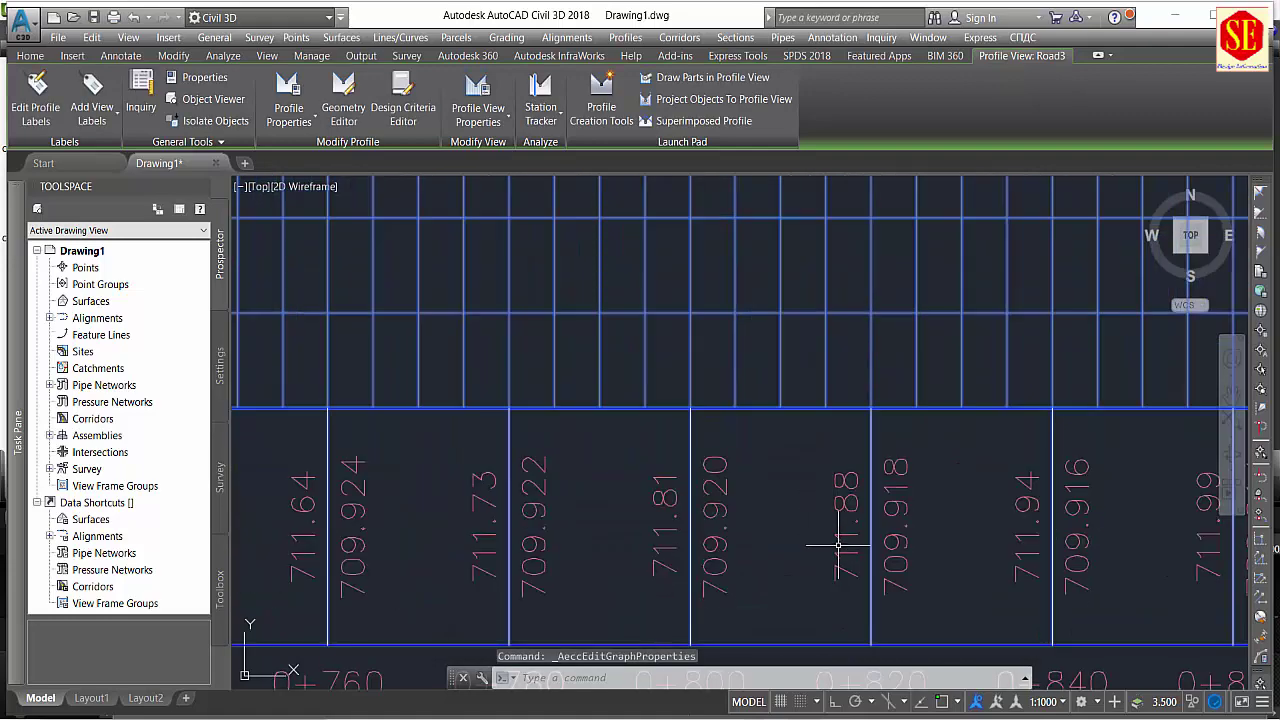
scroll(862, 484, "down", 4)
scroll(815, 377, "up", 2)
scroll(850, 400, "up", 2)
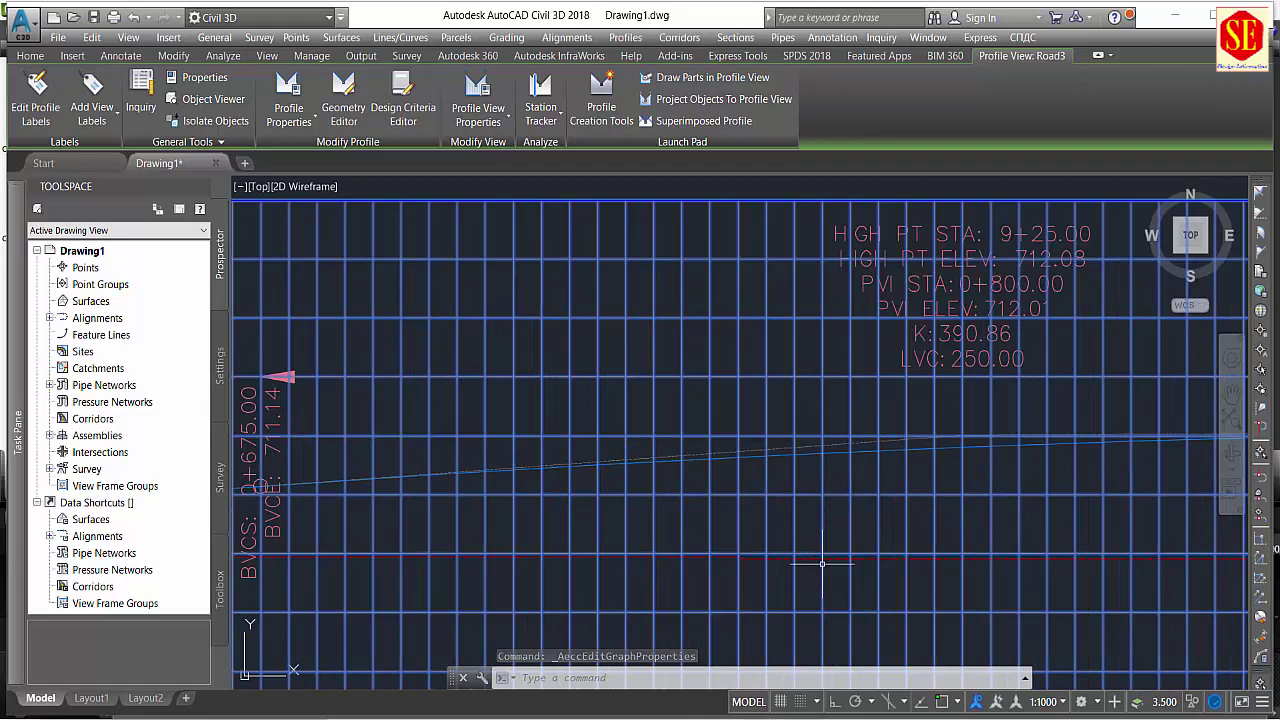
scroll(822, 549, "down", 4)
scroll(822, 549, "down", 3)
middle_click_drag(757, 414, 766, 571)
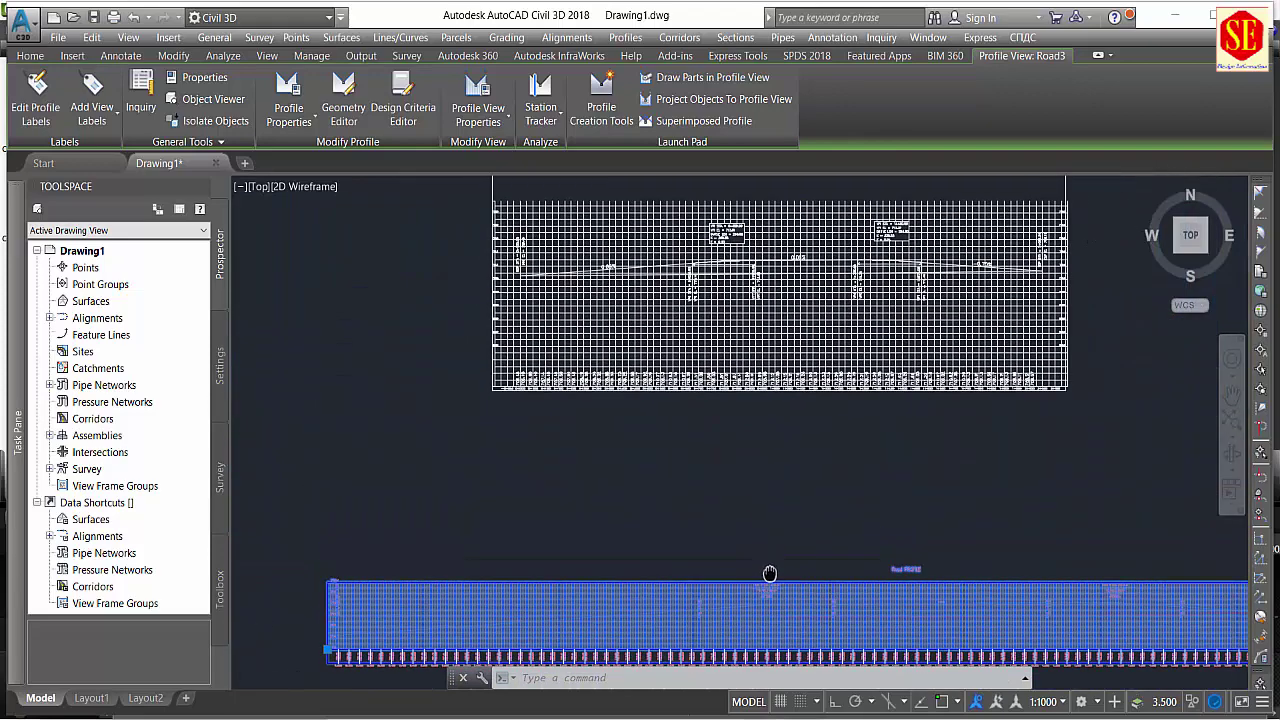
scroll(571, 414, "down", 3)
middle_click_drag(571, 414, 737, 414)
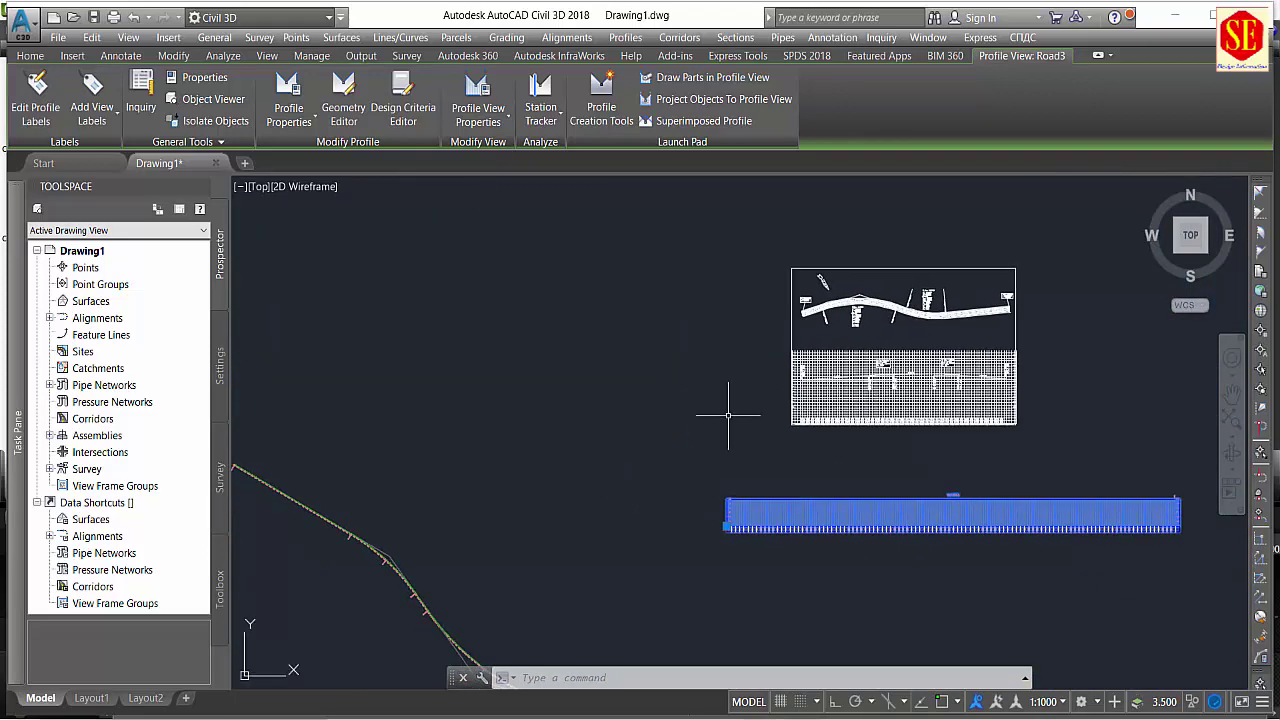
Select the upper profile view showing the plan and erase it with E.
key("Escape")
left_click(816, 273)
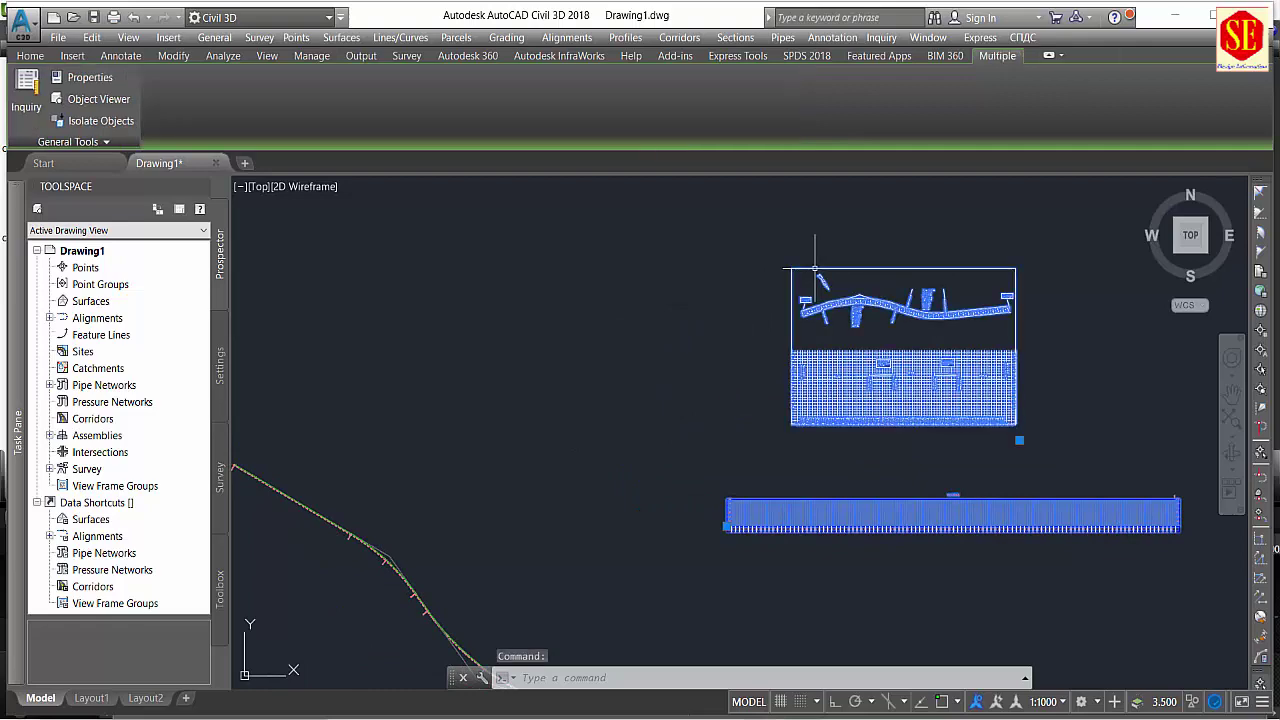
type("e")
key("Return")
Pan and zoom along the alignment curve.
scroll(871, 477, "up", 3)
scroll(871, 477, "down", 2)
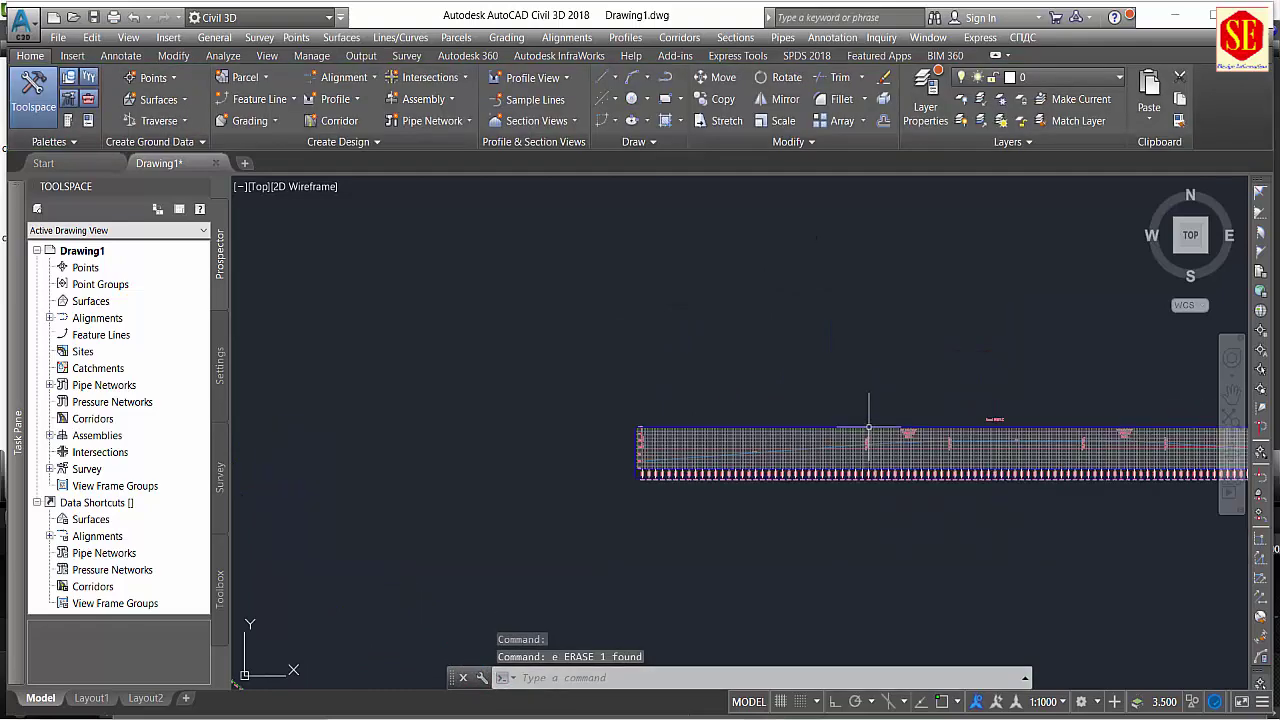
middle_click_drag(590, 492, 608, 451)
scroll(608, 451, "up", 2)
scroll(526, 457, "up", 2)
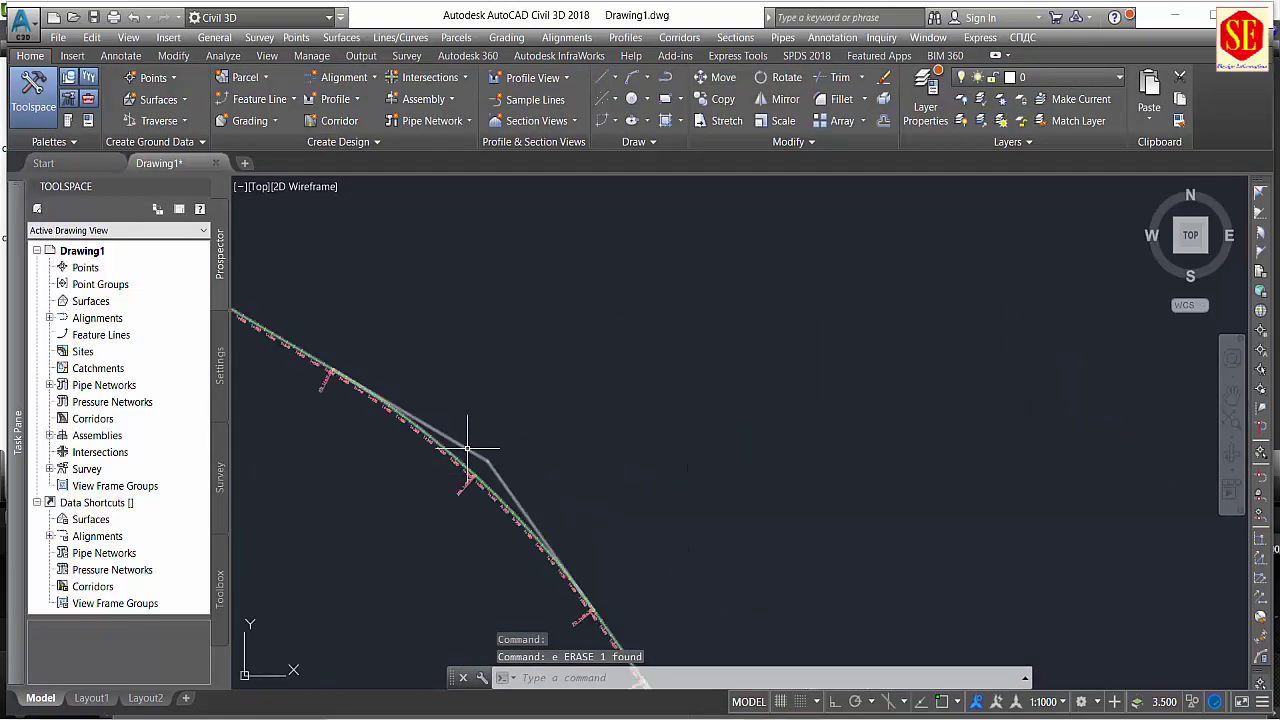
scroll(603, 412, "down", 3)
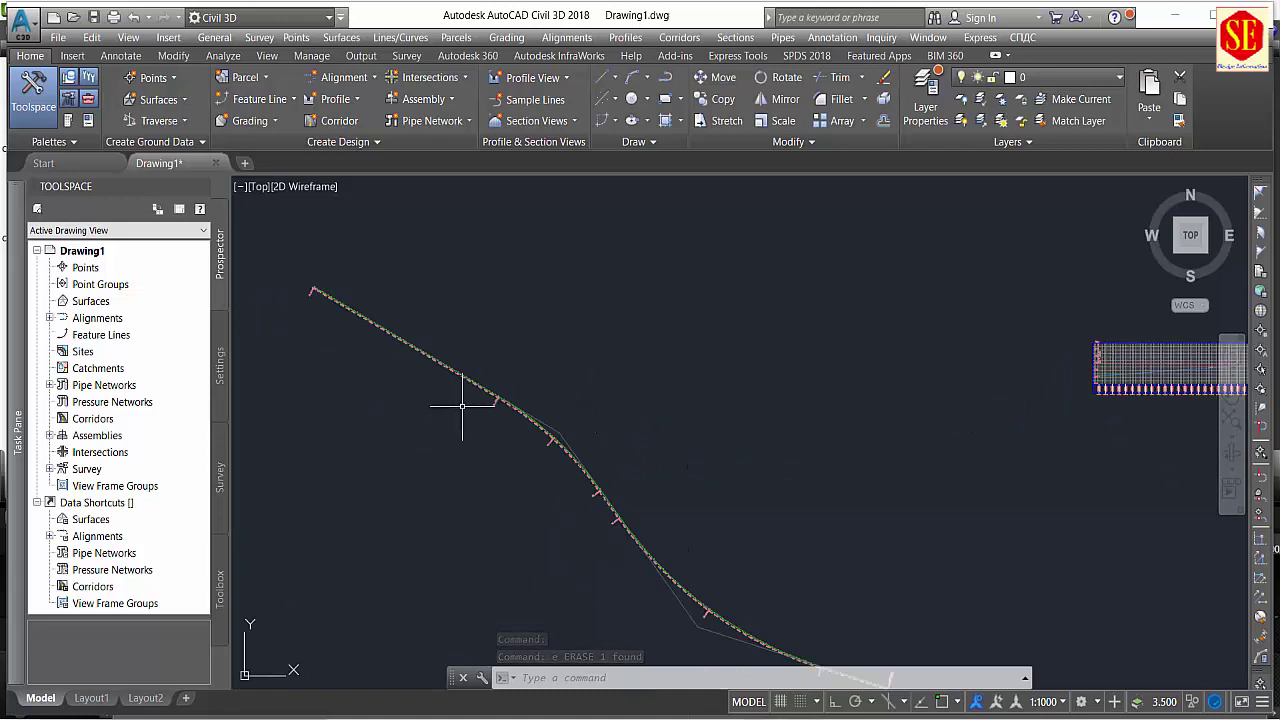
middle_click_drag(671, 394, 568, 416)
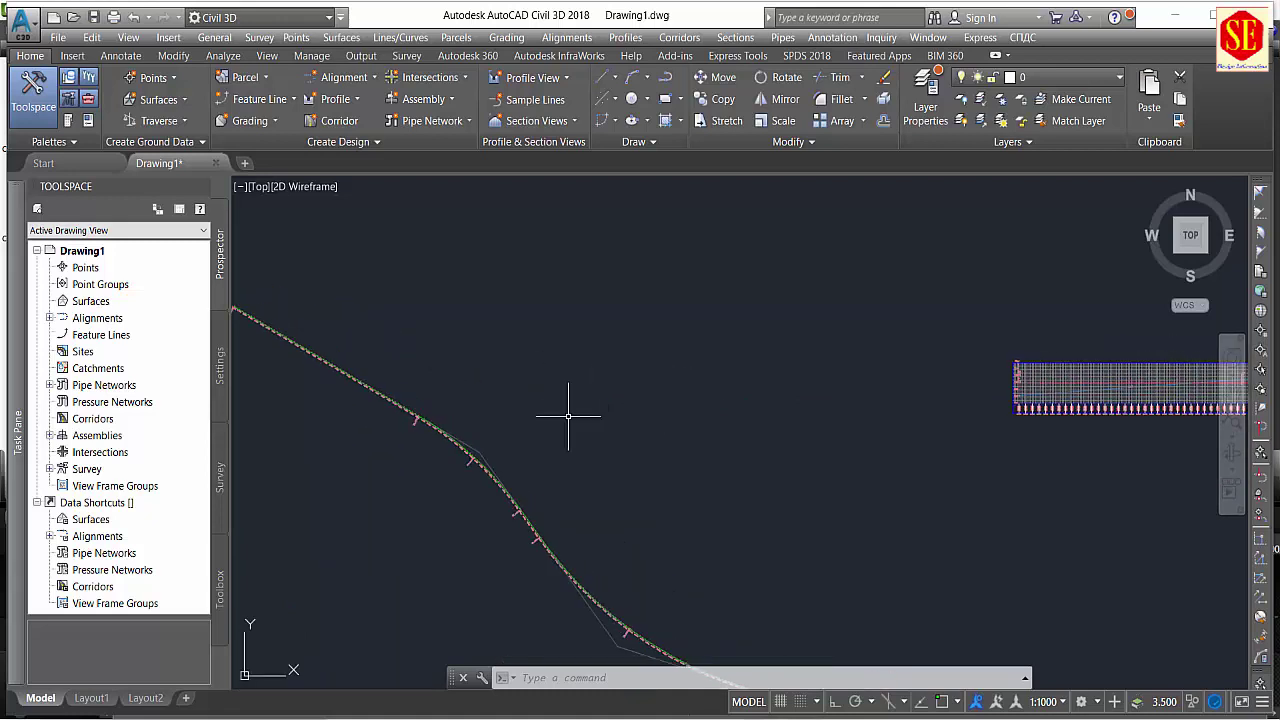
scroll(551, 434, "up", 2)
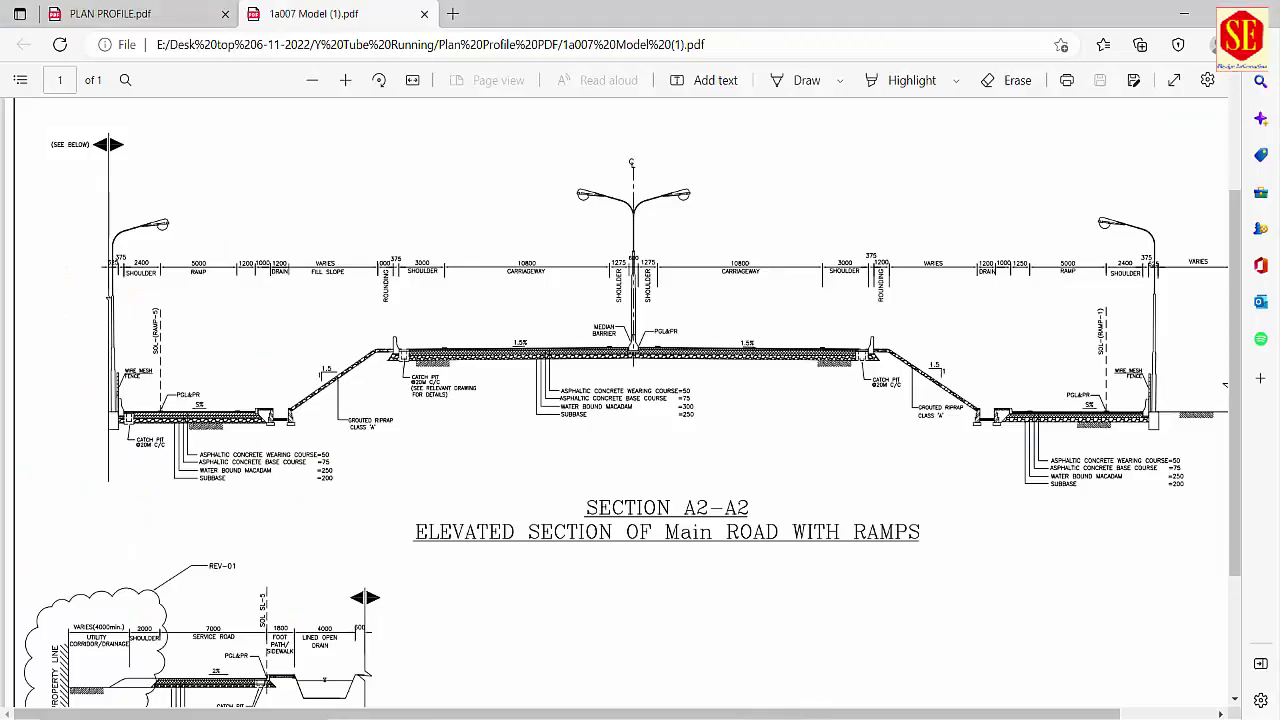
left_click(110, 14)
scroll(589, 315, "up", 5)
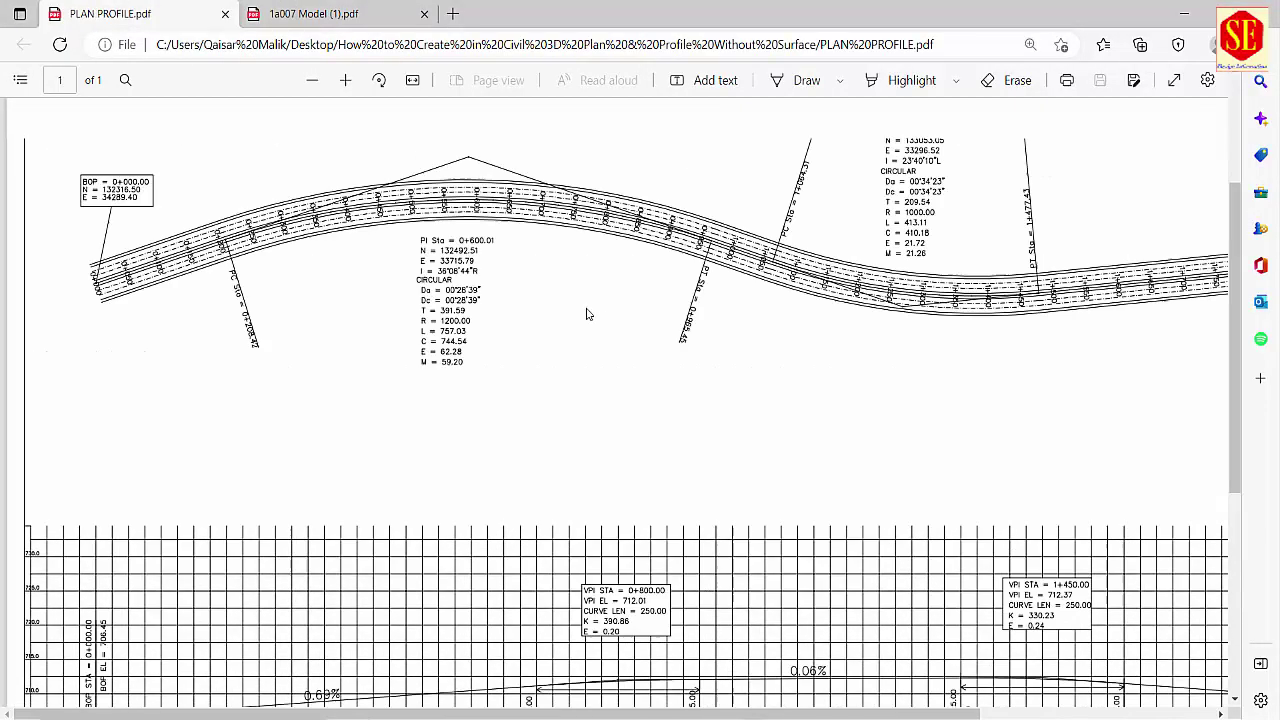
left_click(300, 13)
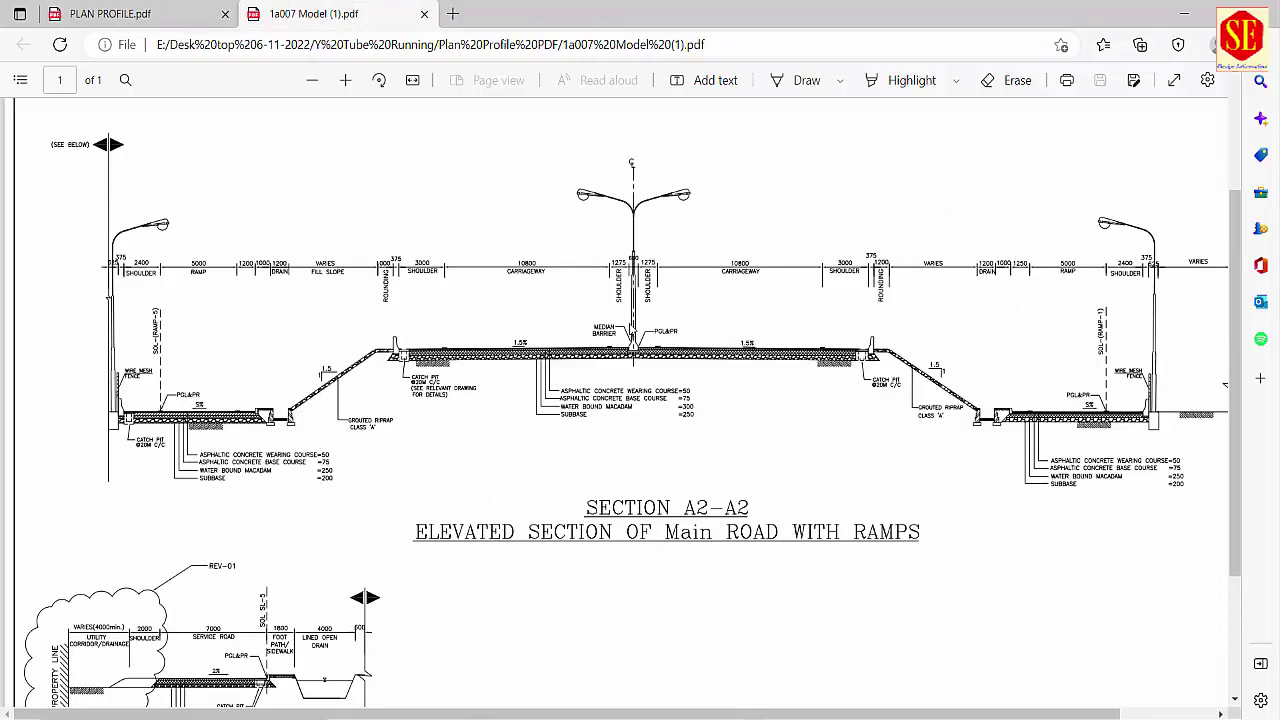
scroll(700, 430, "up", 1)
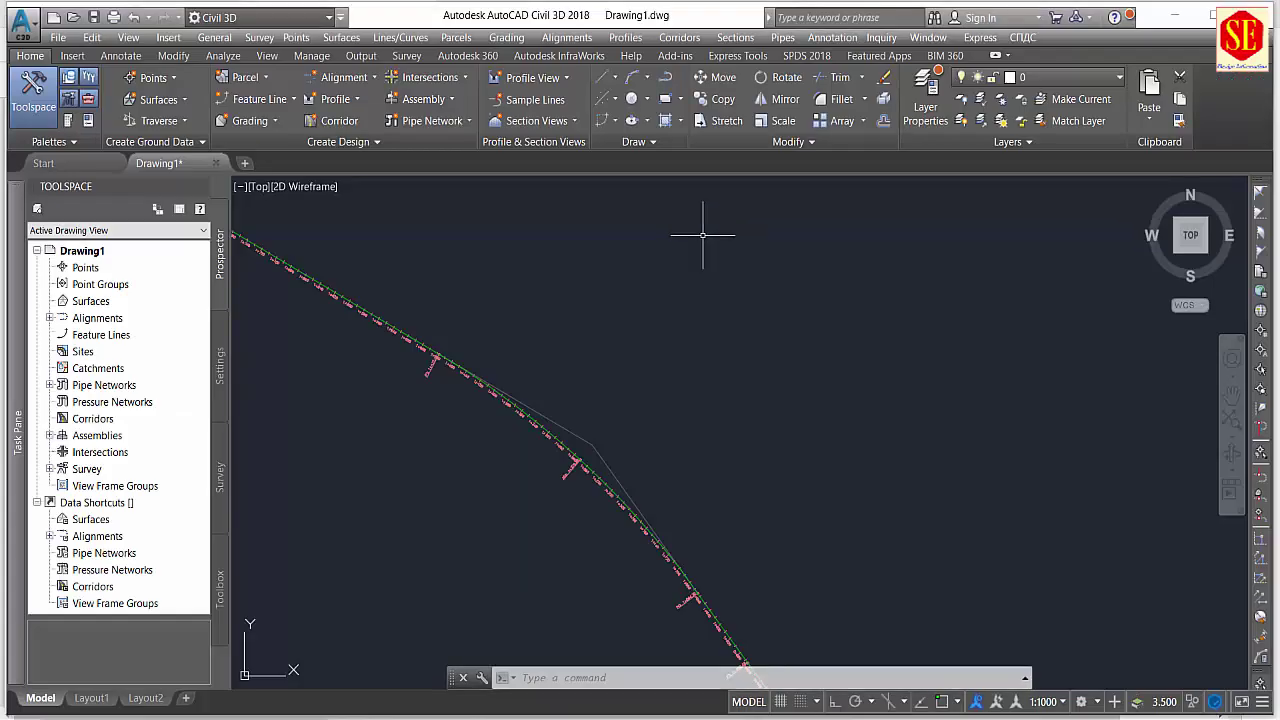
Create a new assembly named 'Road 1' and place its baseline point in the drawing.
scroll(549, 297, "up", 2)
left_click(423, 100)
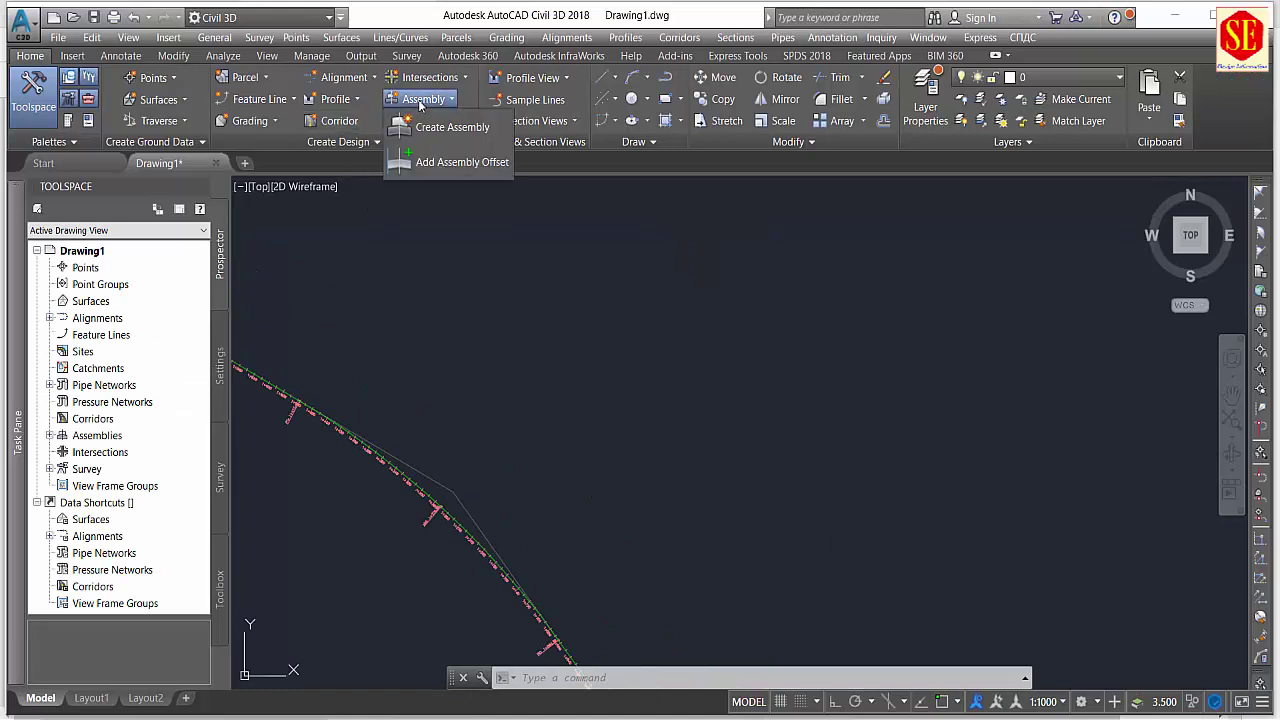
left_click(430, 126)
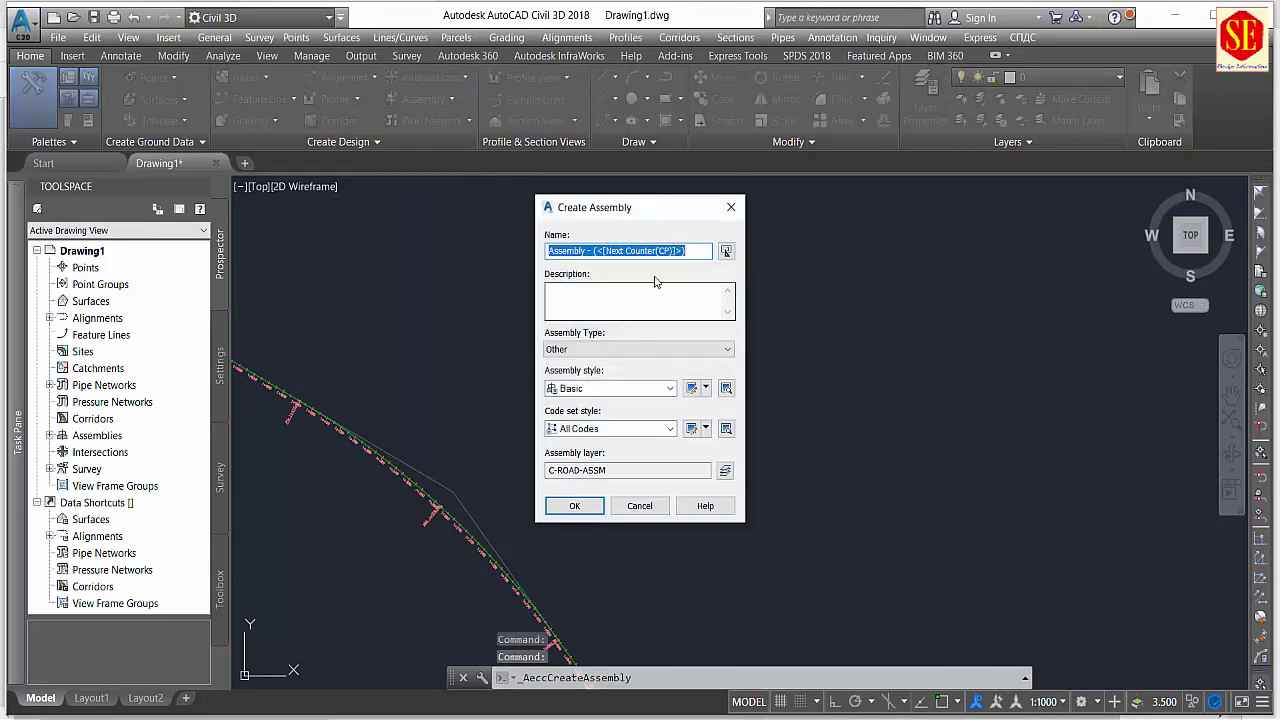
left_click(694, 251)
left_click_drag(630, 255, 410, 292)
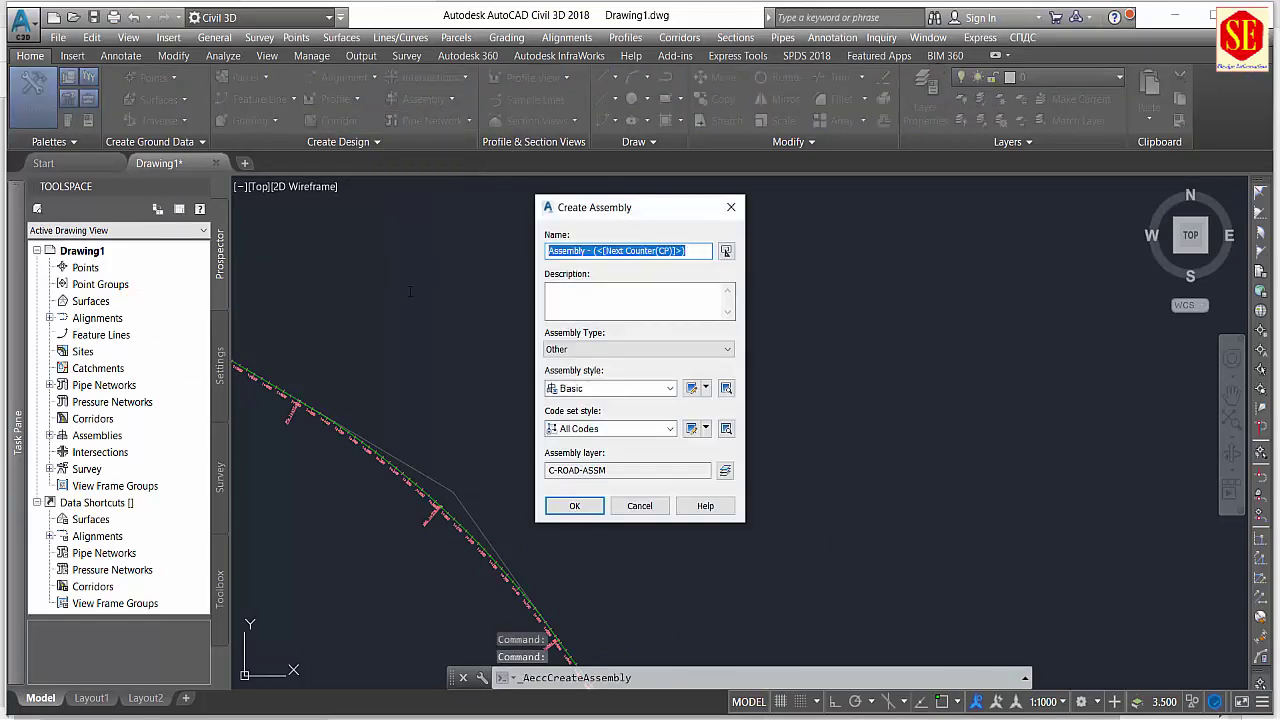
type("Road 1")
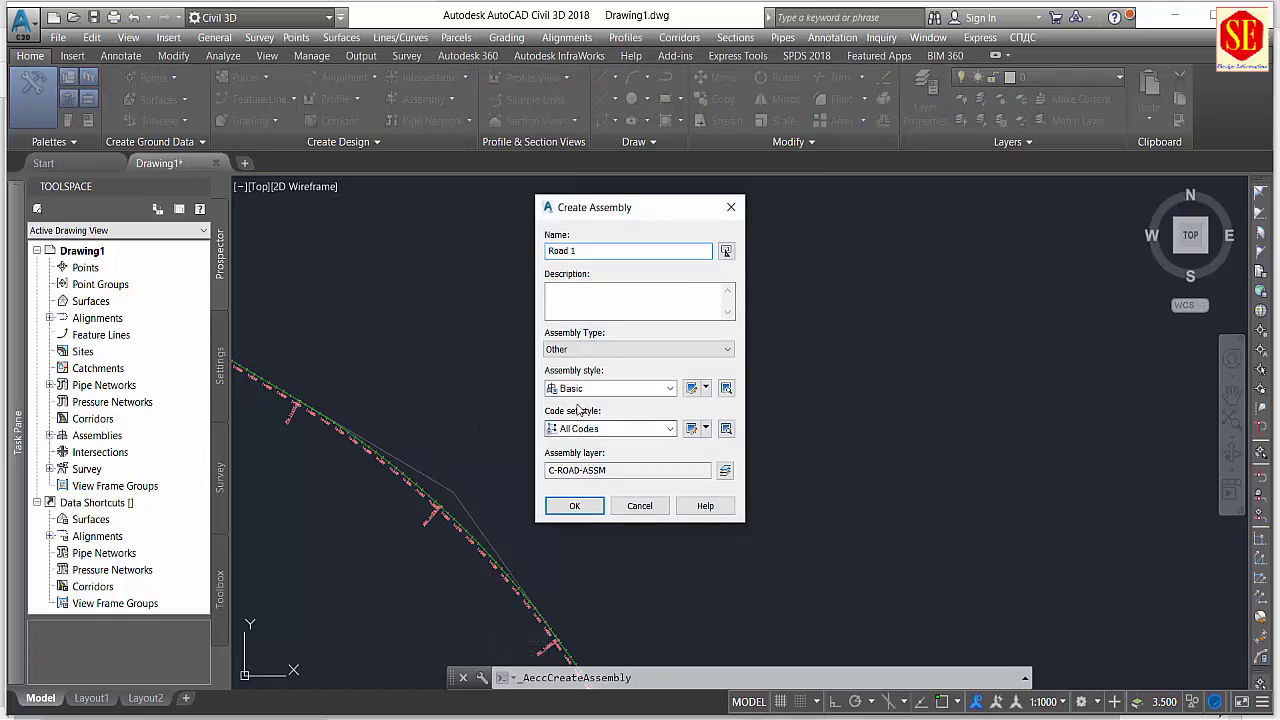
left_click(575, 506)
scroll(617, 366, "down", 2)
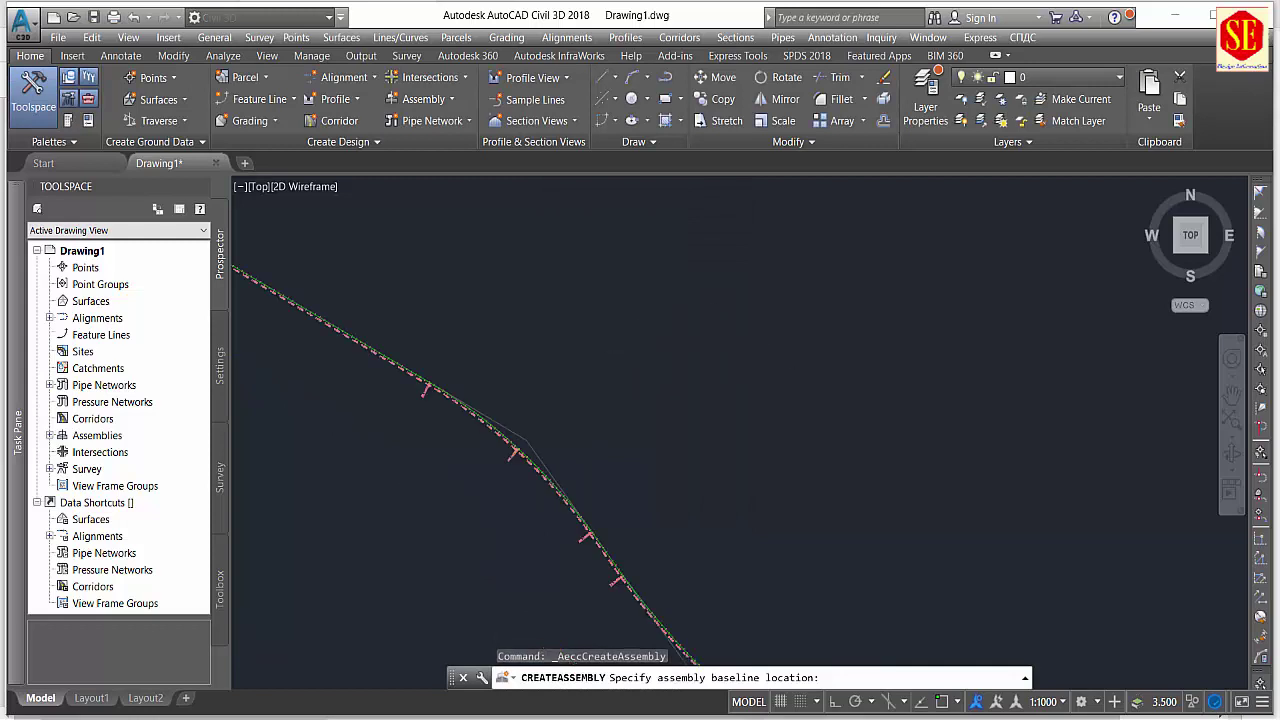
scroll(617, 366, "down", 3)
left_click(617, 366)
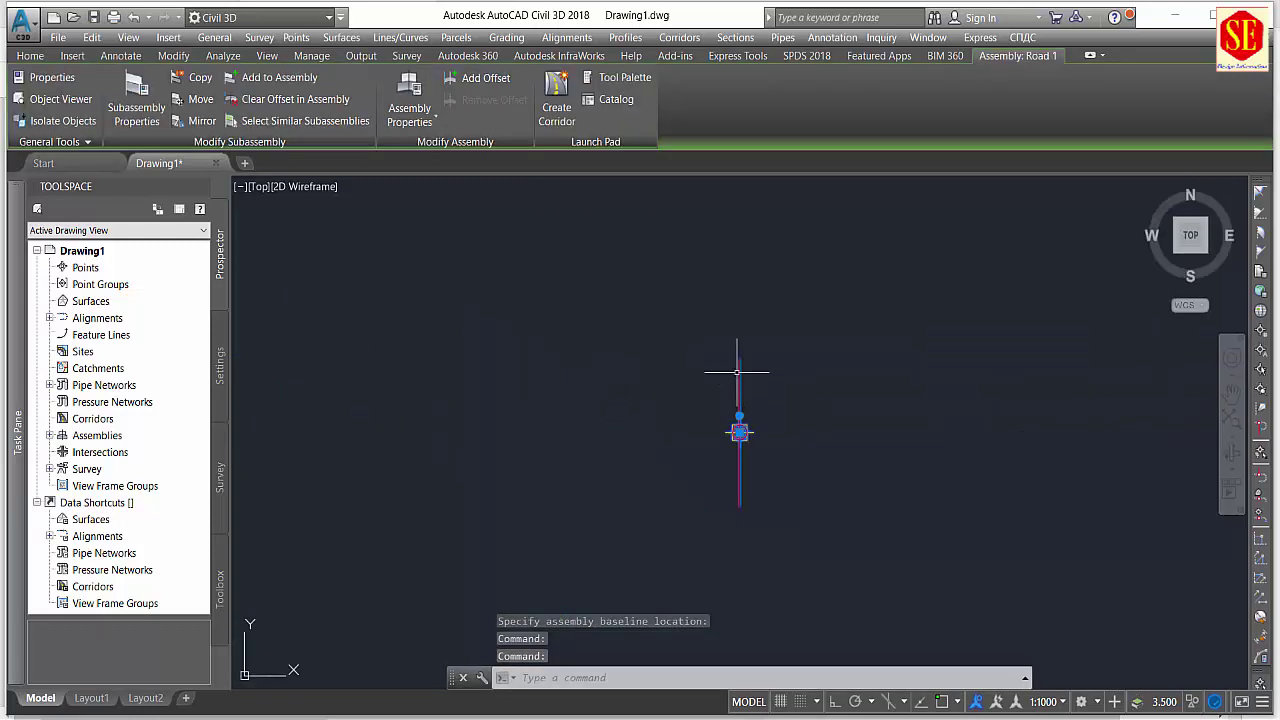
Pick the LaneSuperelevationAOR subassembly from the Lanes tool palette.
left_click(625, 78)
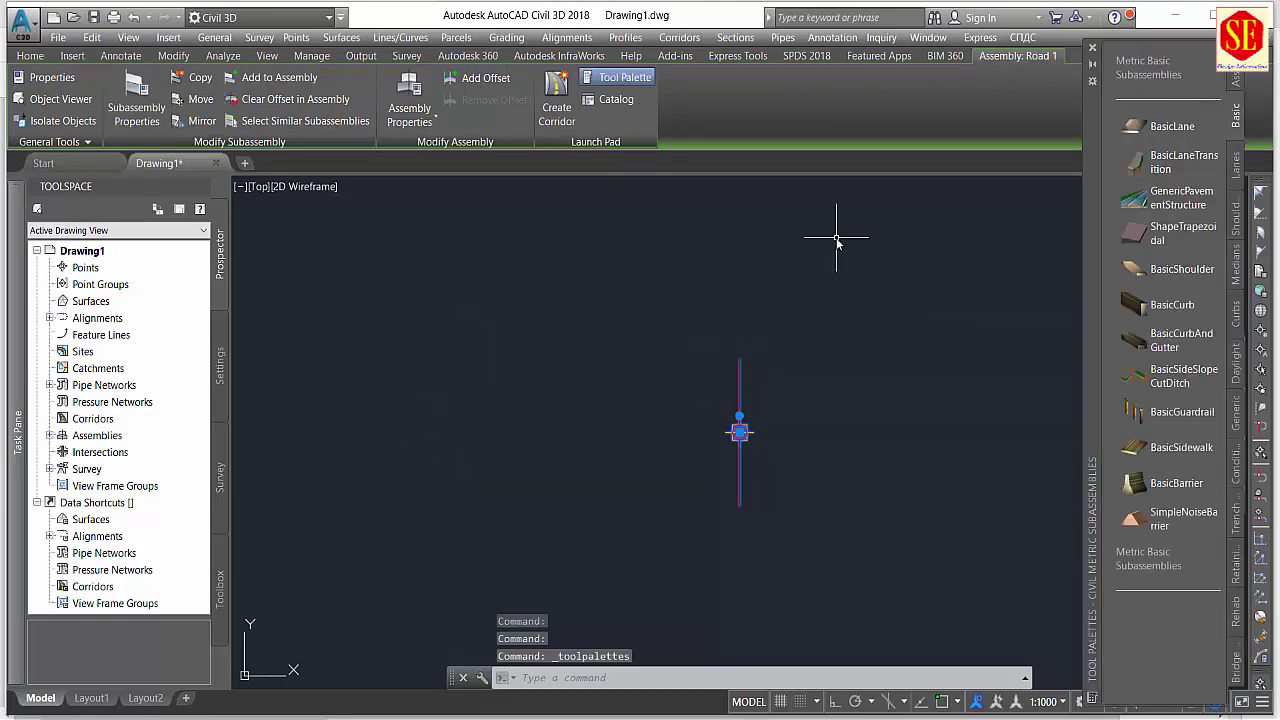
left_click(1237, 80)
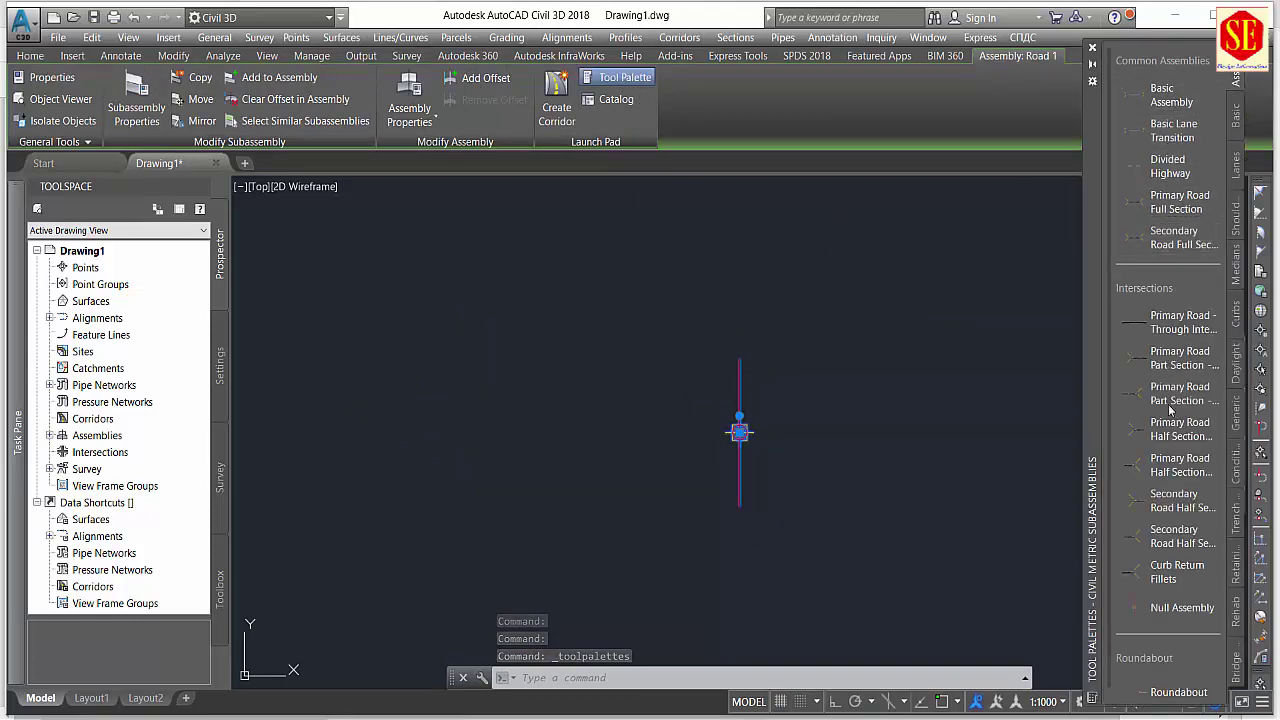
left_click(1238, 160)
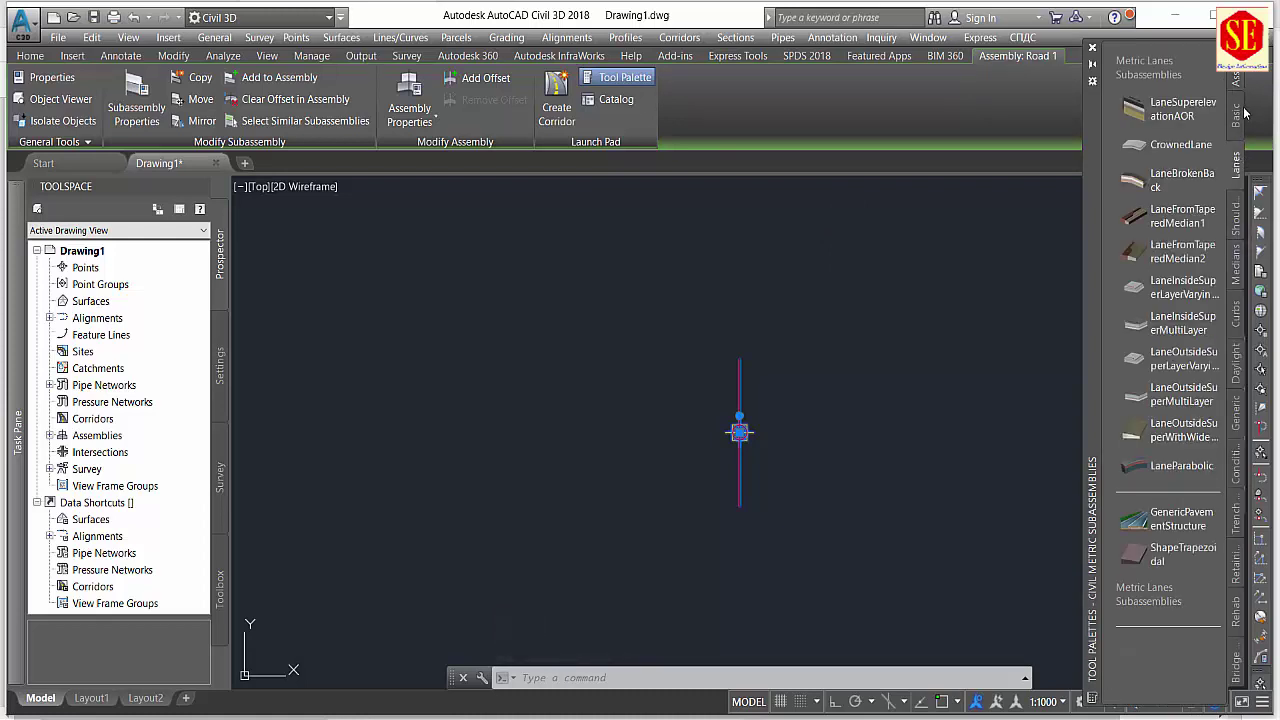
left_click(1237, 124)
left_click(1237, 174)
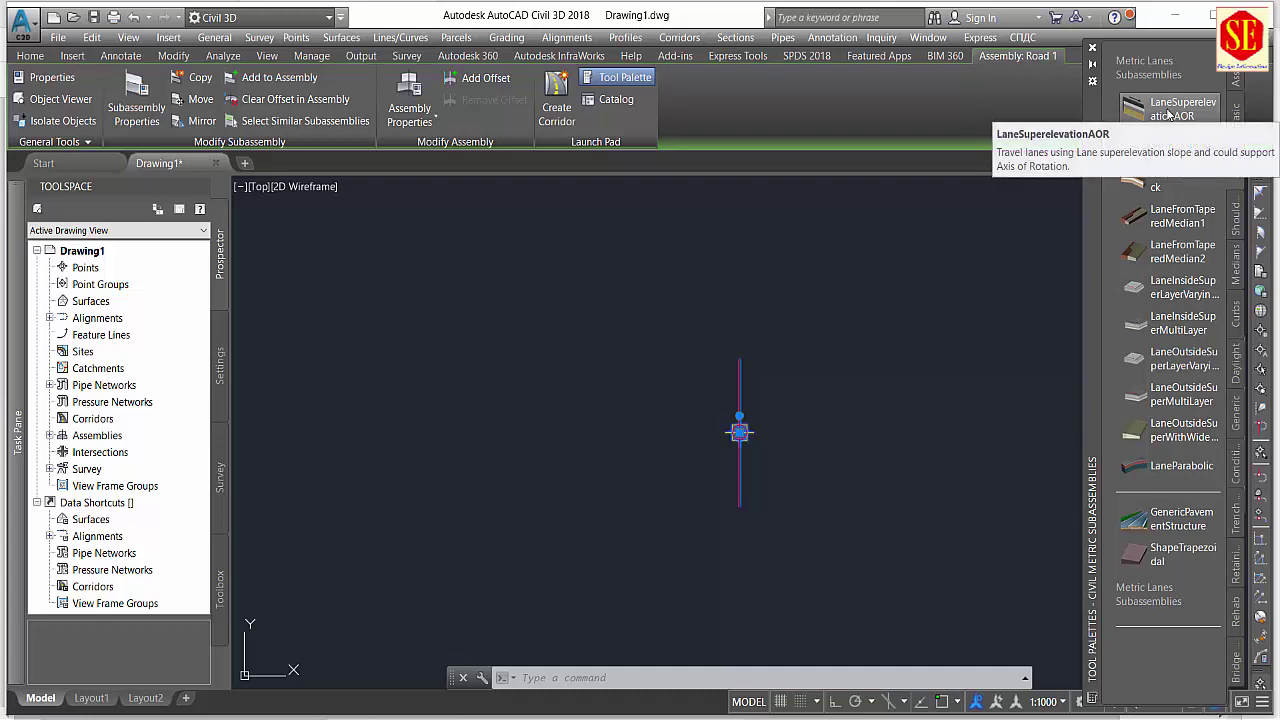
left_click(1168, 115)
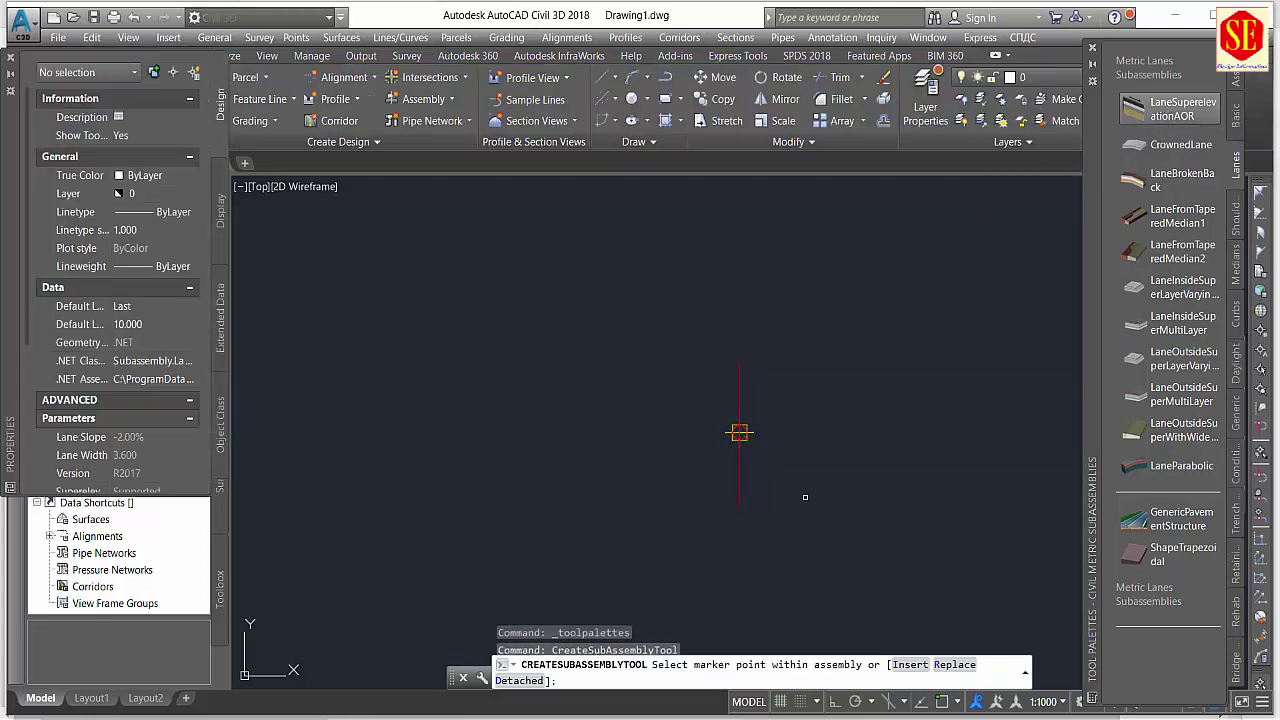
Set lane Width 15, Default Slope -1.5%, Pave1 0.05, Pave2 0.075 and Base Depth 0.35.
scroll(60, 350, "down", 3)
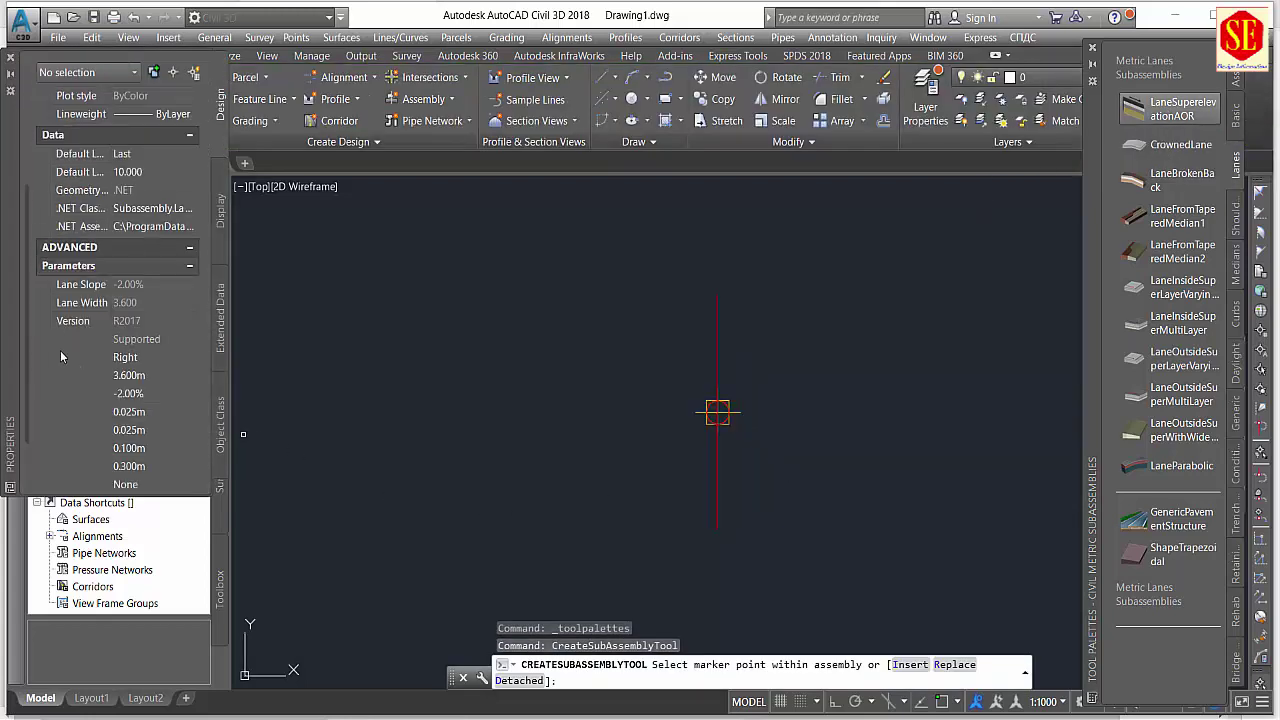
left_click(141, 376)
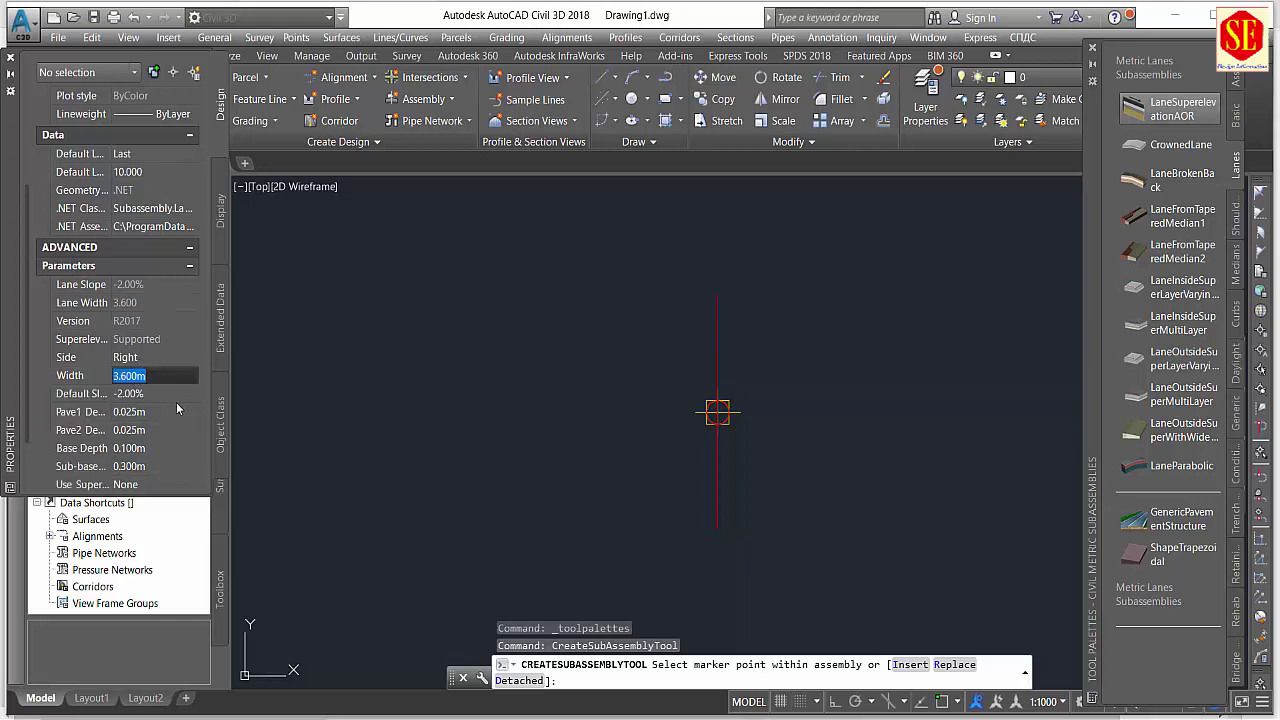
type("15")
left_click(172, 396)
type("-1.5")
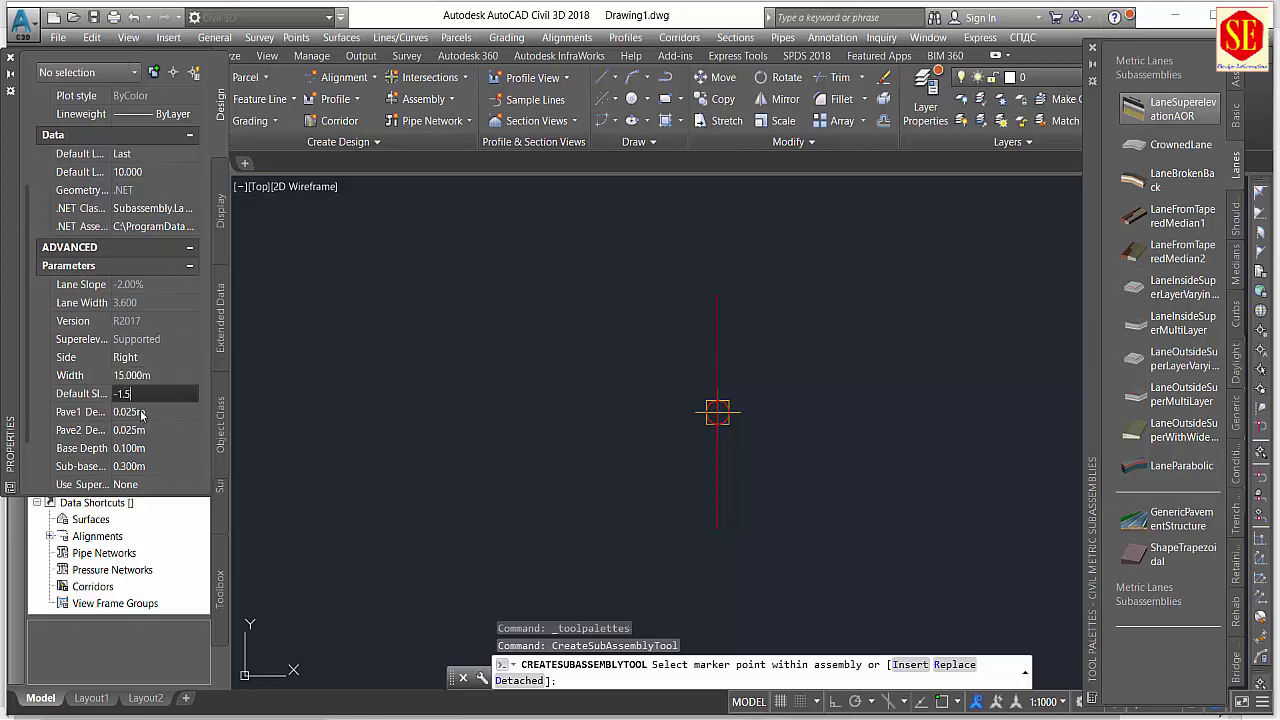
left_click(145, 416)
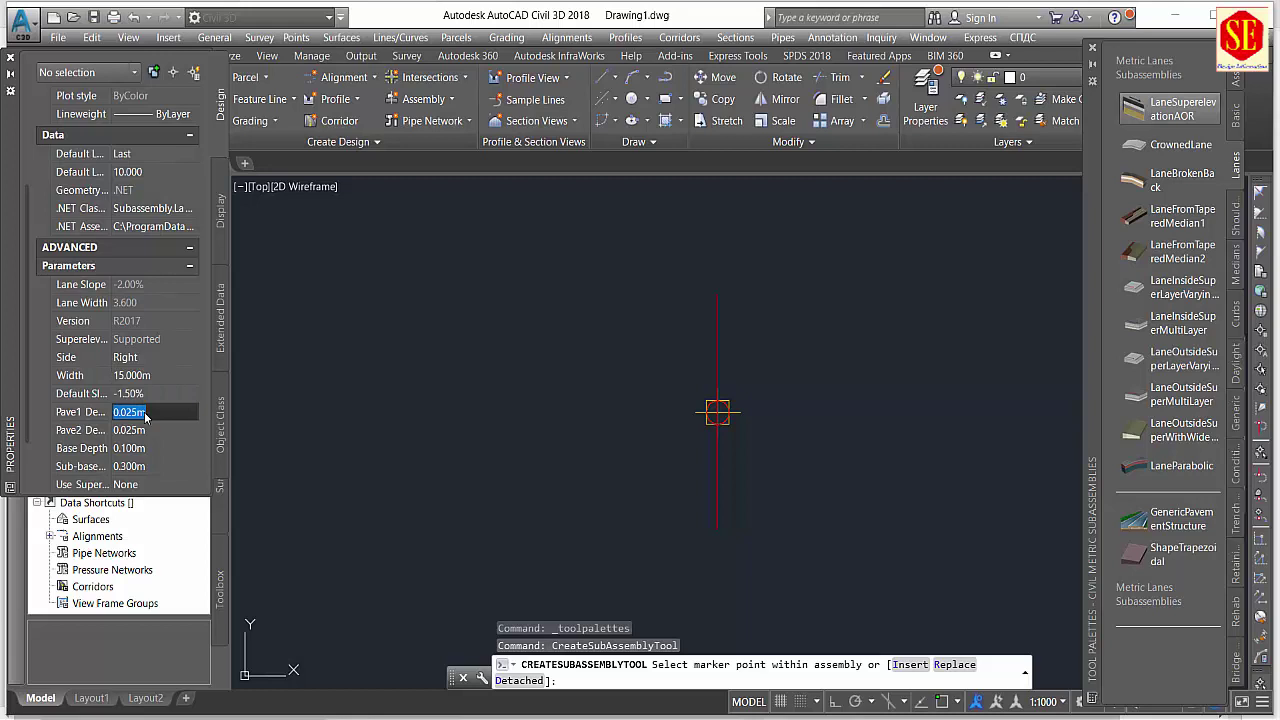
type("0.")
left_click(150, 432)
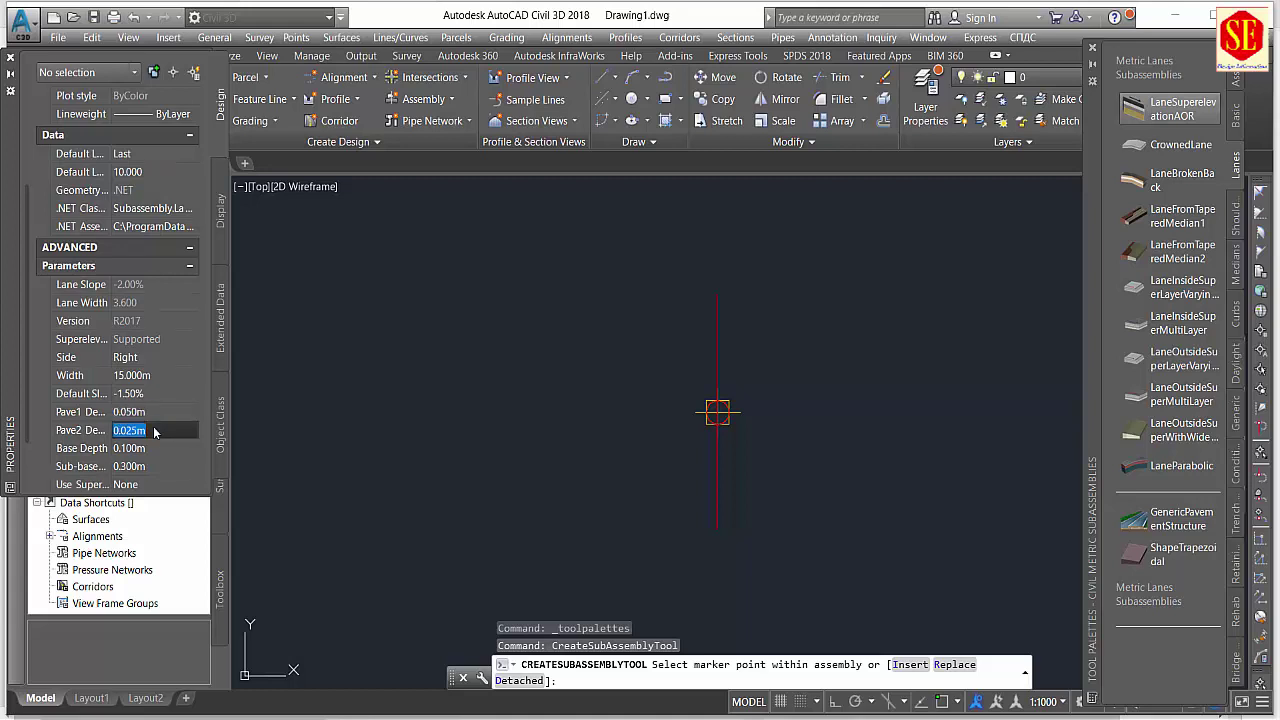
type("0.")
left_click(154, 448)
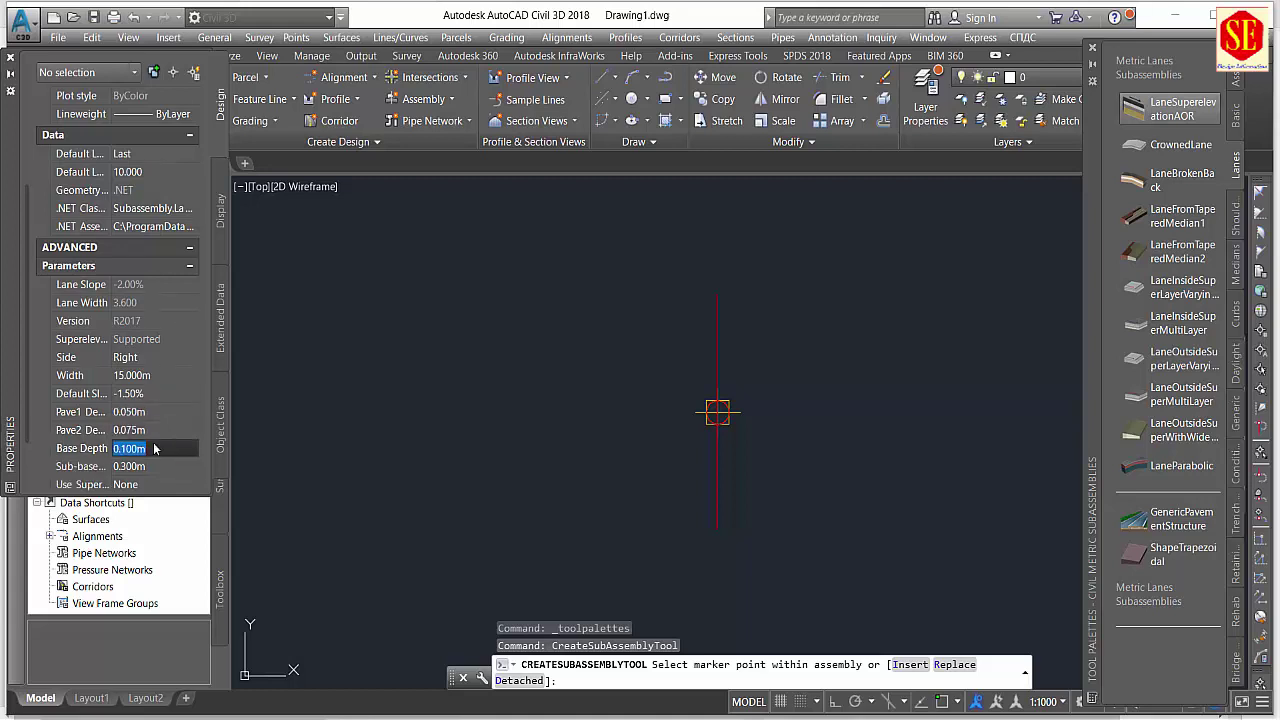
type(".35")
left_click(155, 466)
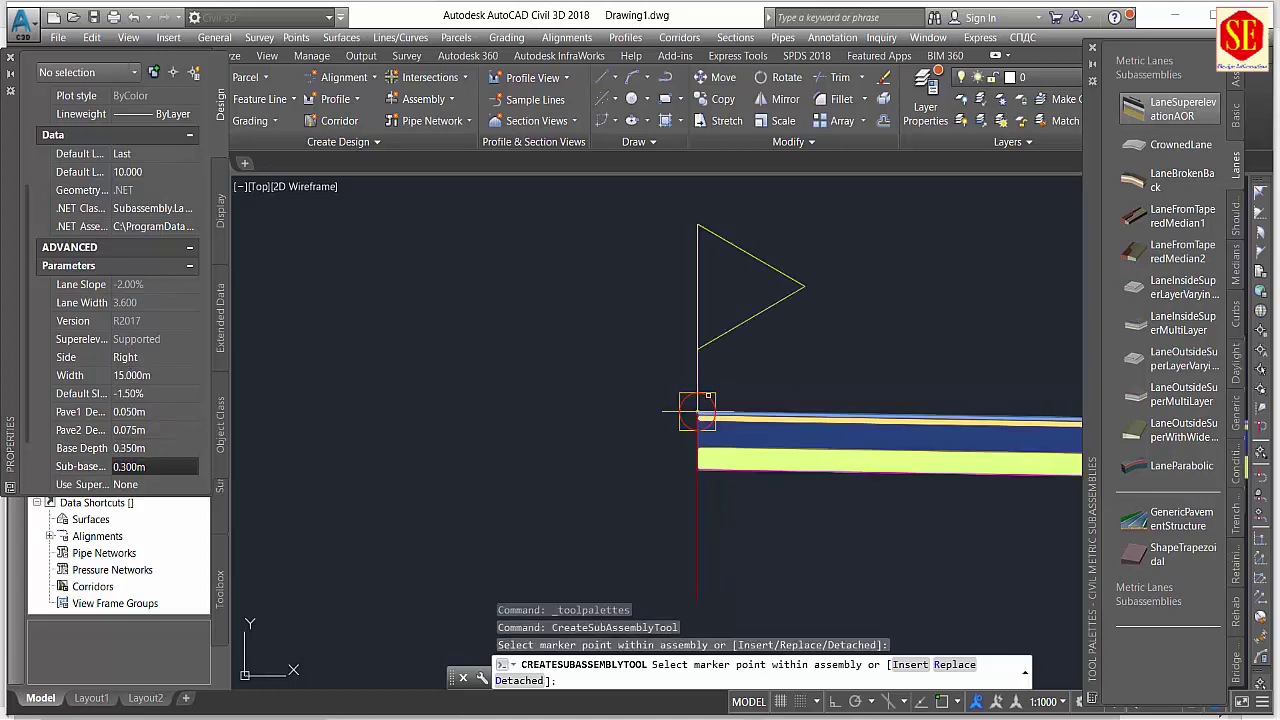
Place a matching 15 m lane on the Left side of Road 1, then cancel placement.
scroll(561, 405, "up", 2)
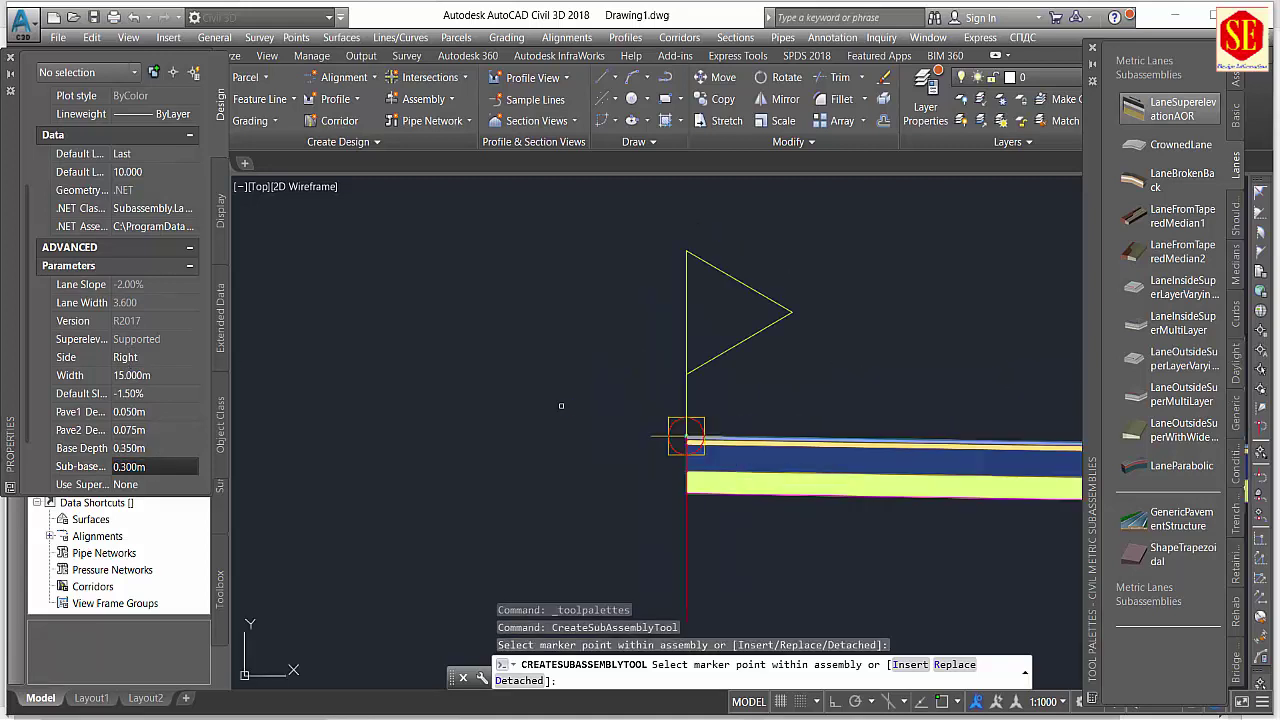
left_click(131, 367)
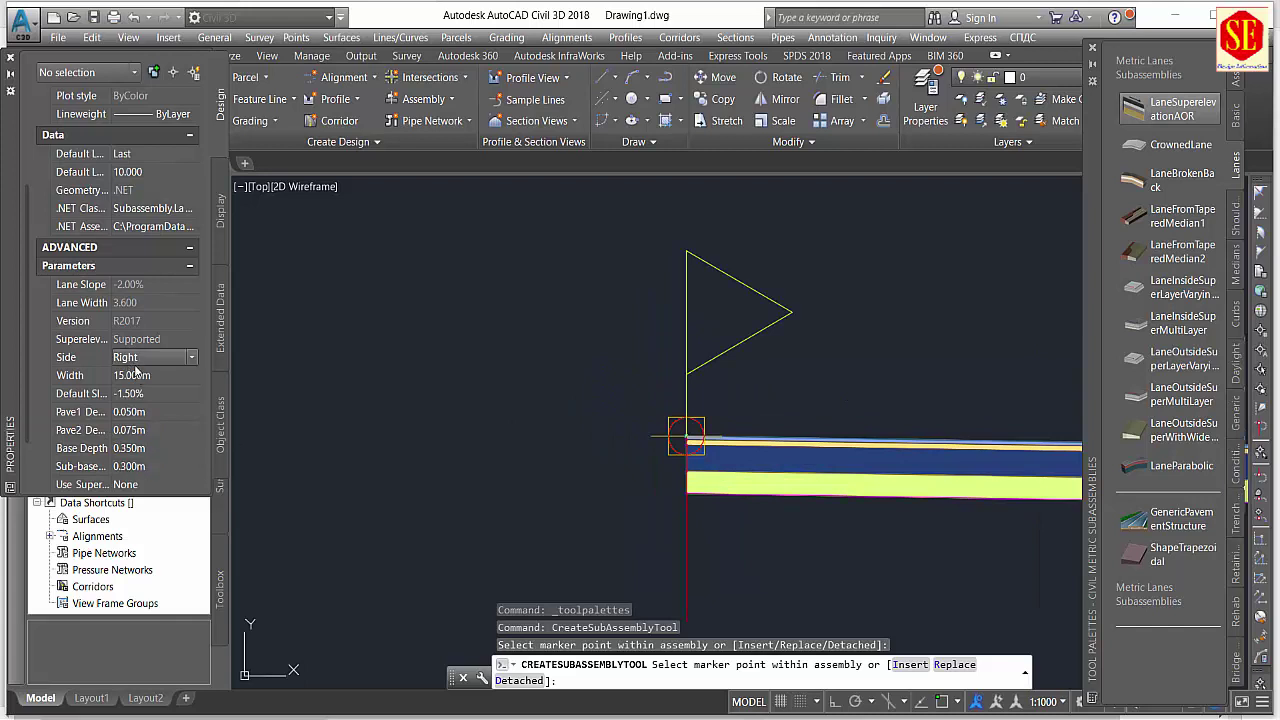
double_click(138, 368)
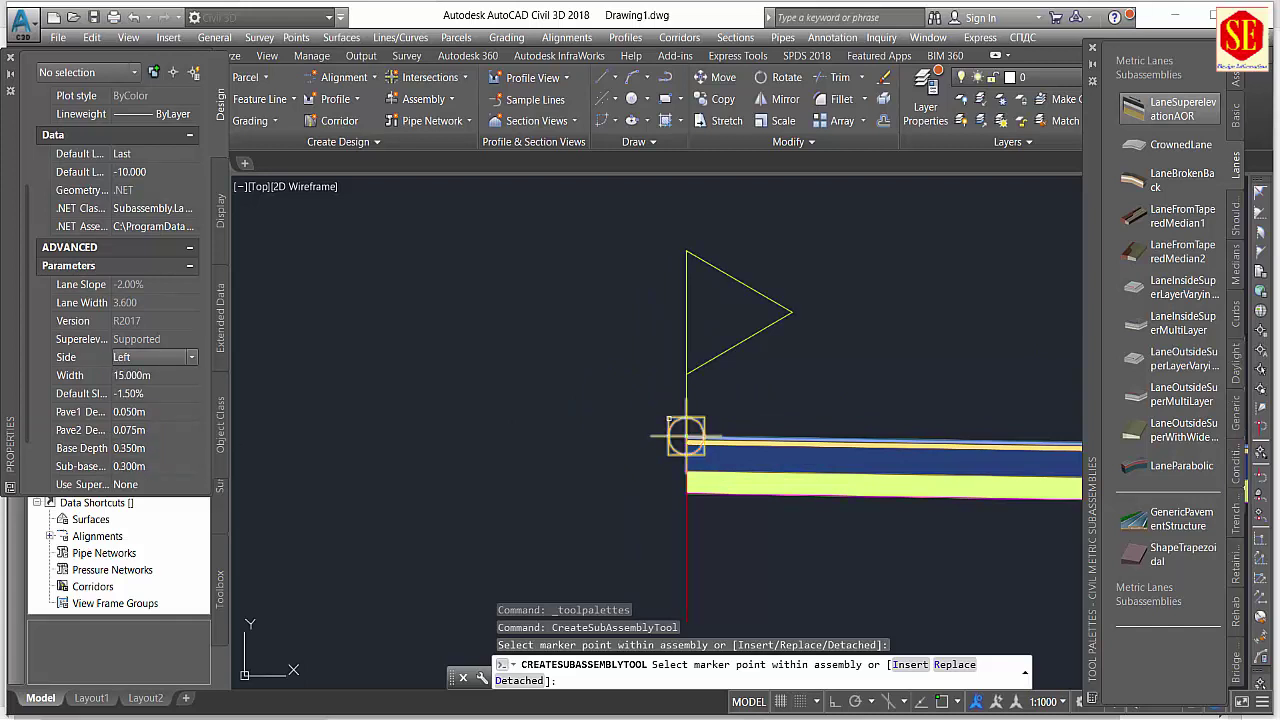
left_click(686, 436)
scroll(621, 346, "down", 6)
middle_click_drag(622, 346, 604, 431)
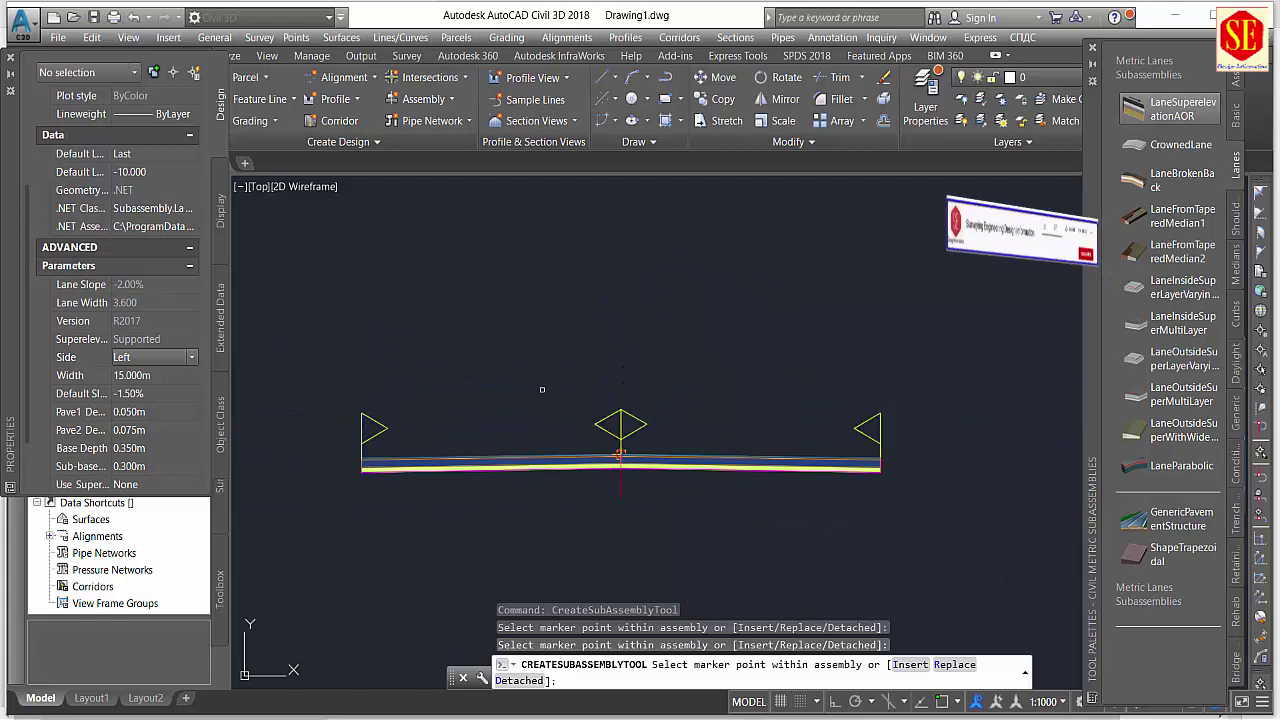
key("Escape")
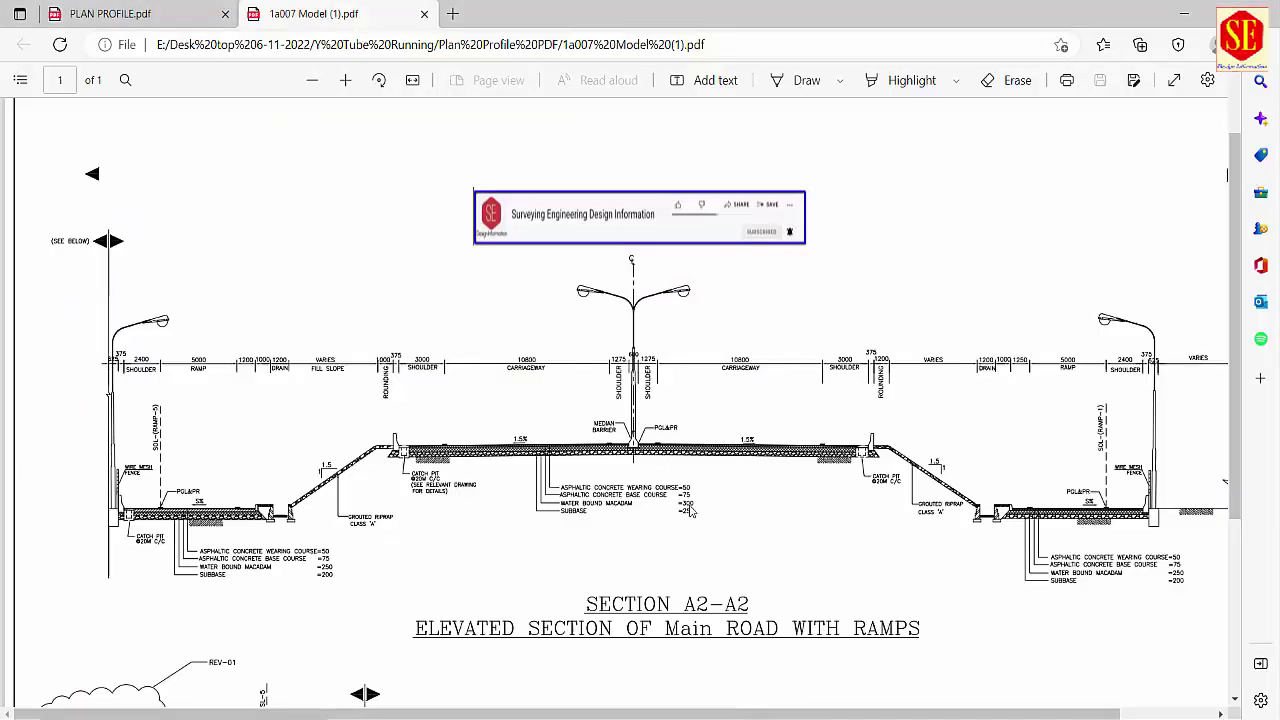
Scroll through the SECTION A2-A2 cross-section PDF to check the side slopes.
scroll(694, 520, "up", 2, "ctrl")
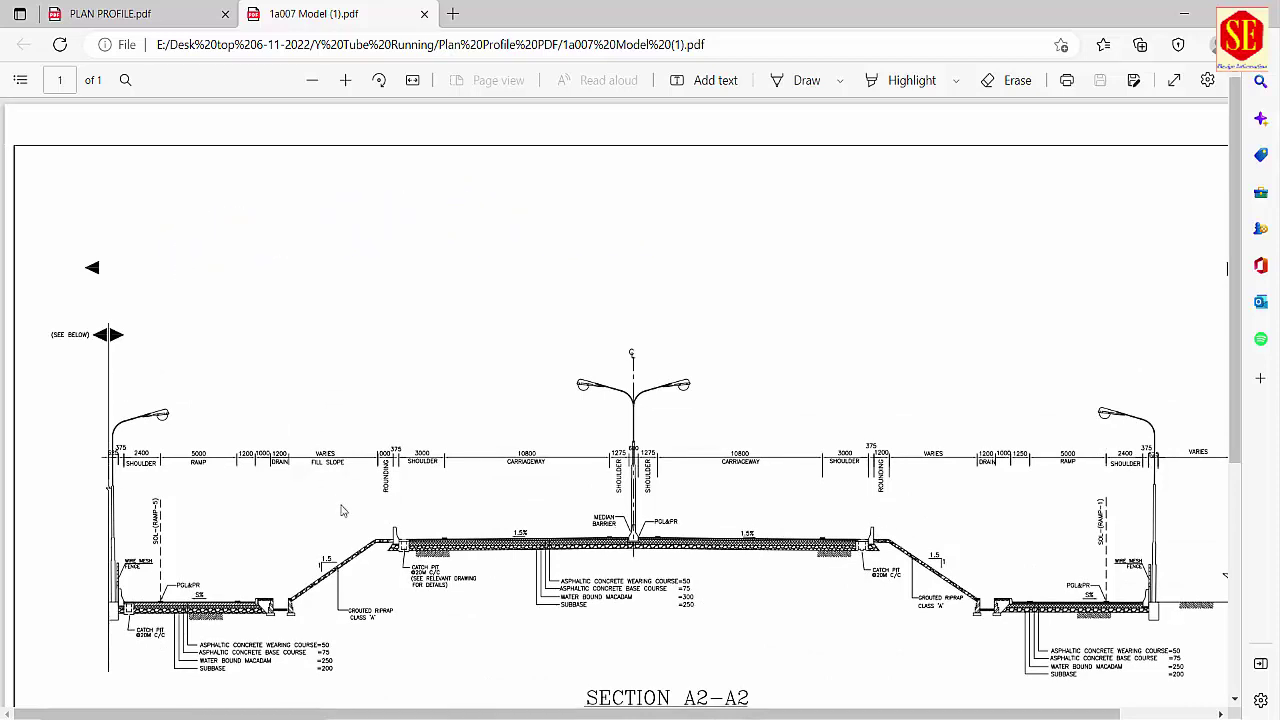
scroll(743, 300, "down", 2)
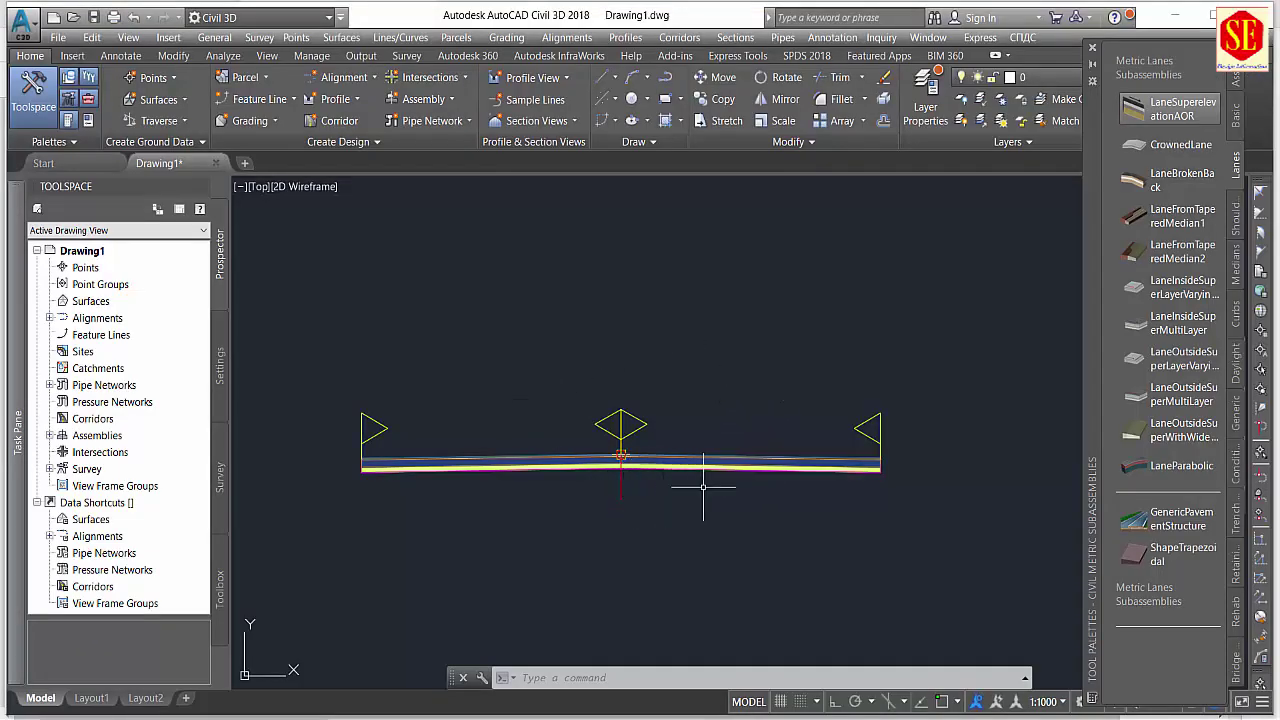
Pick BasicSideSlopeCutDitch and set its Fill Slope and Foreslope to 2:1.
left_click(1238, 118)
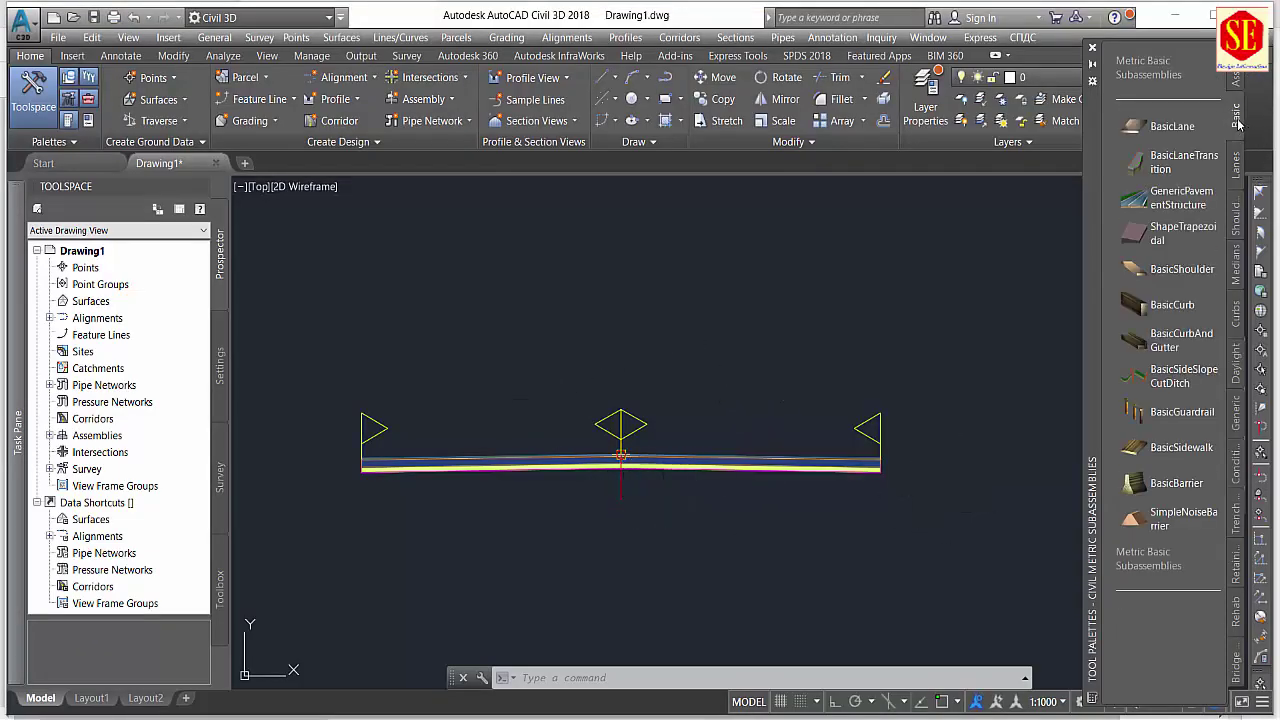
left_click(1181, 380)
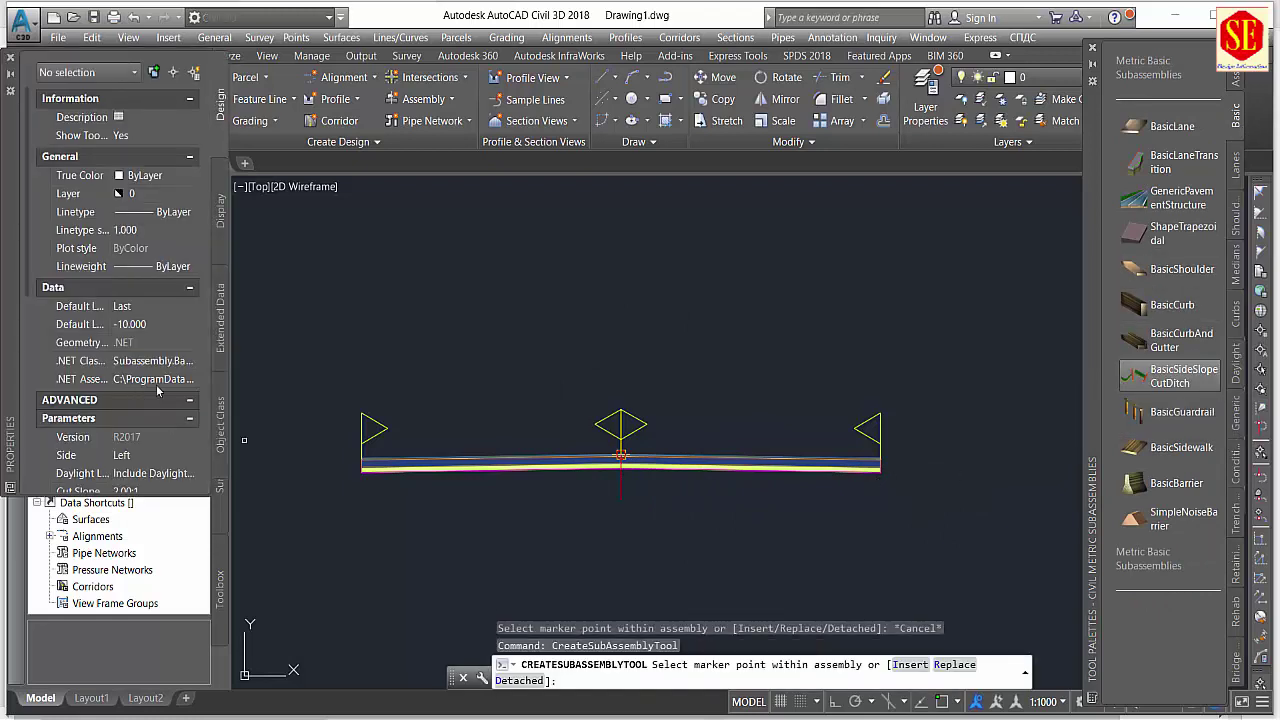
scroll(157, 391, "down", 5)
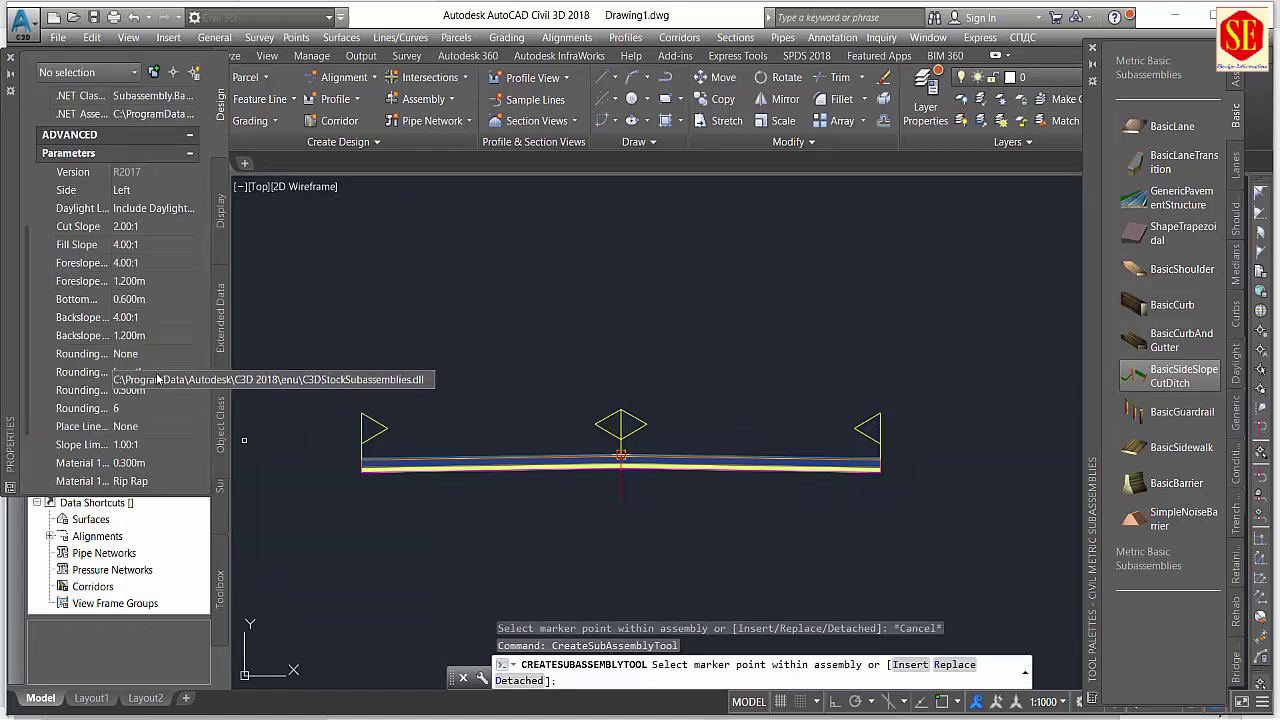
left_click(141, 247)
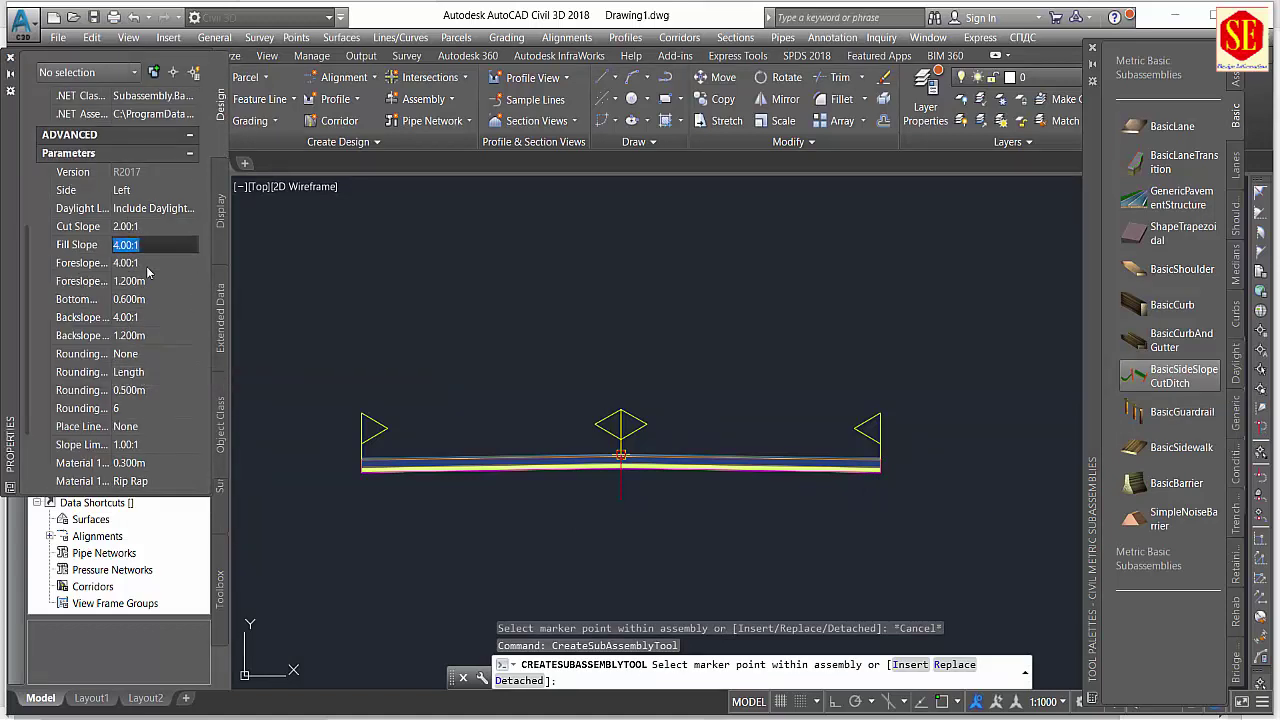
type("2")
left_click(134, 268)
type("2")
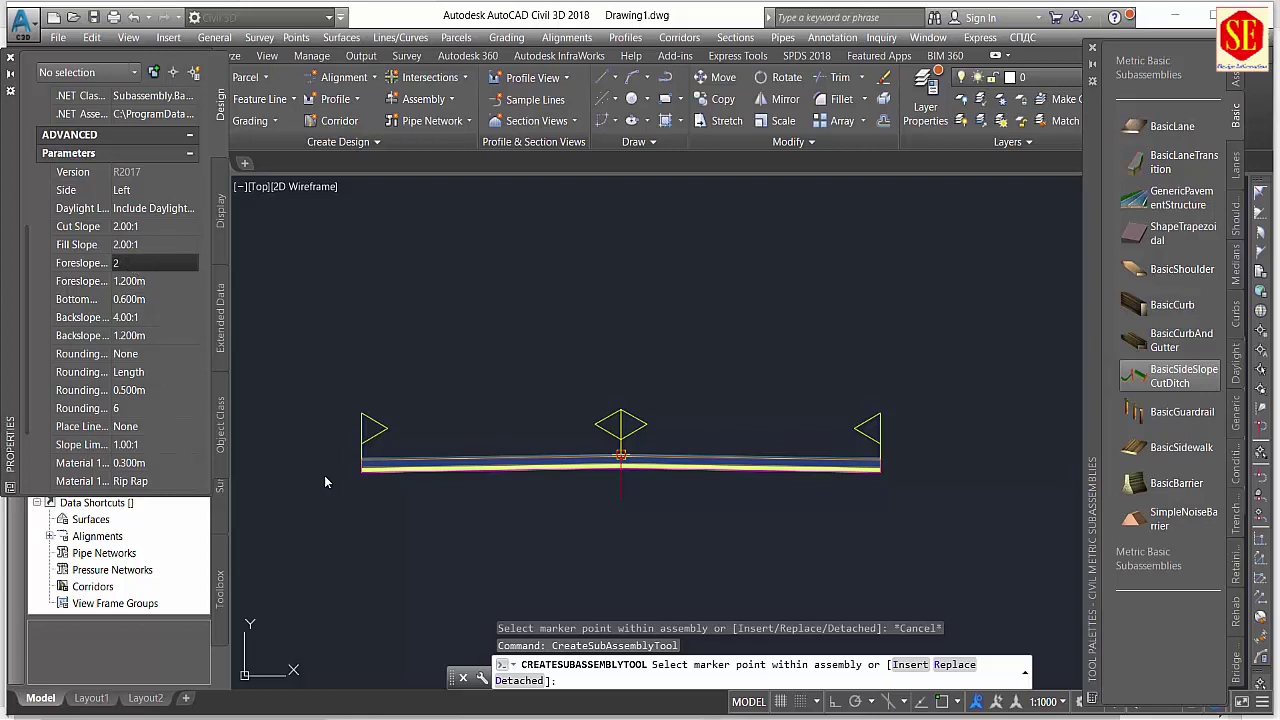
Switch the side slope to Right and attach it to the assembly's right edge.
scroll(363, 468, "up", 2)
scroll(363, 468, "up", 2)
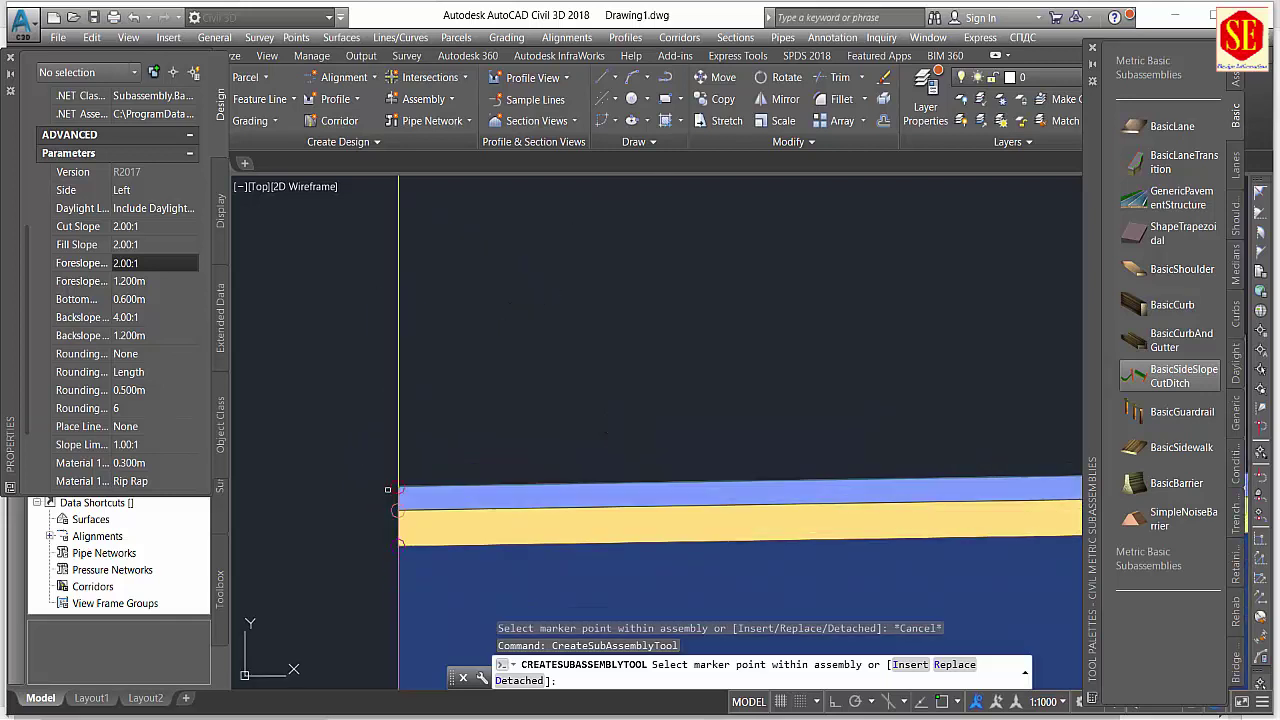
scroll(380, 472, "up", 2)
scroll(393, 479, "down", 2)
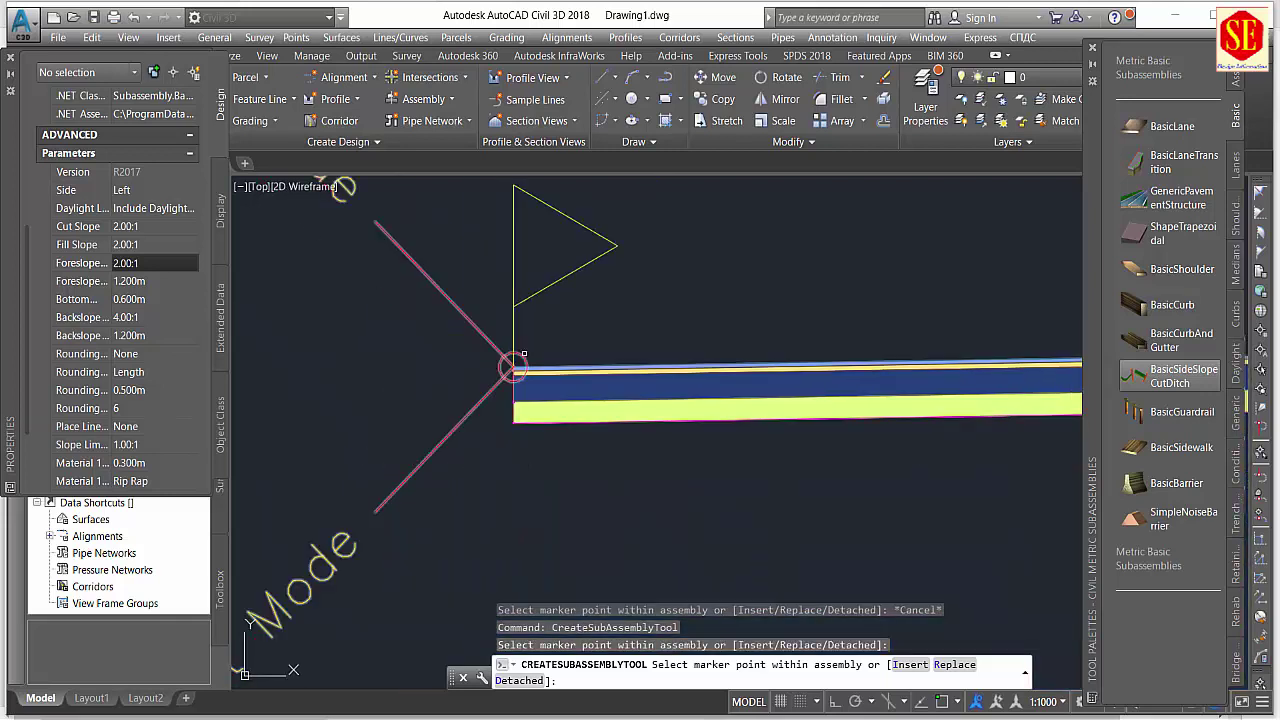
left_click(141, 190)
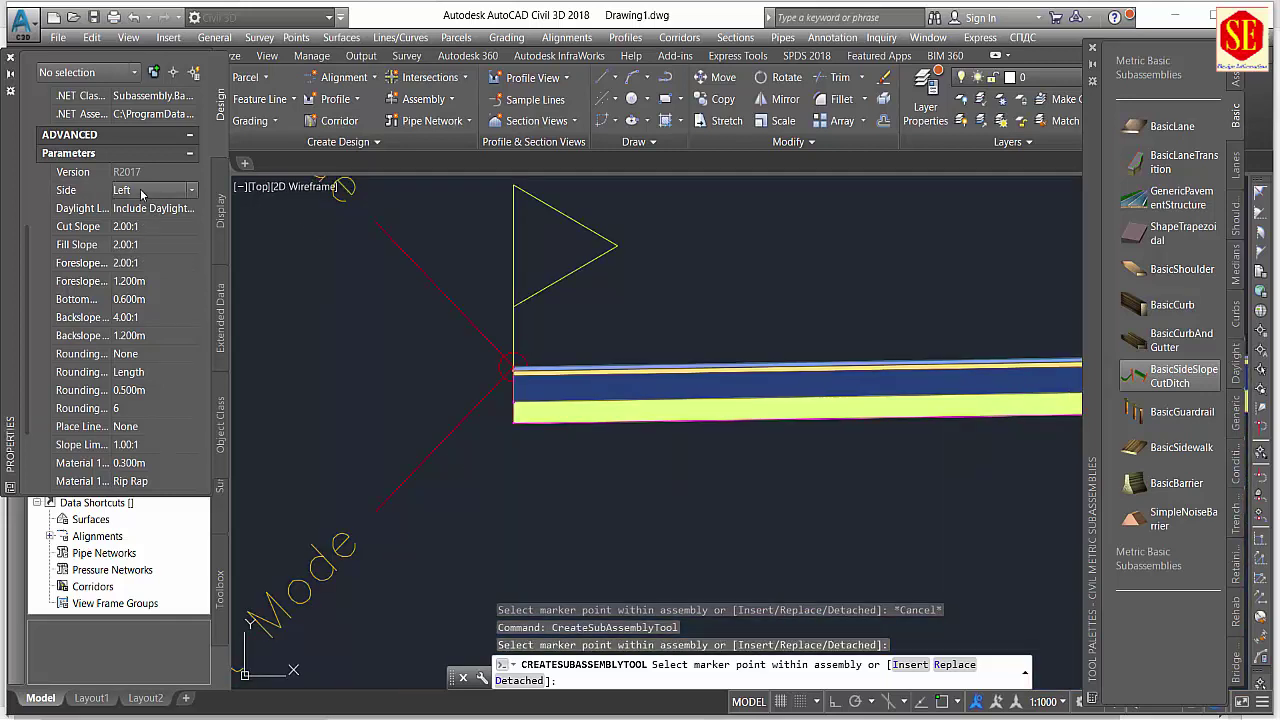
left_click(150, 190)
left_click(140, 222)
scroll(343, 410, "down", 3)
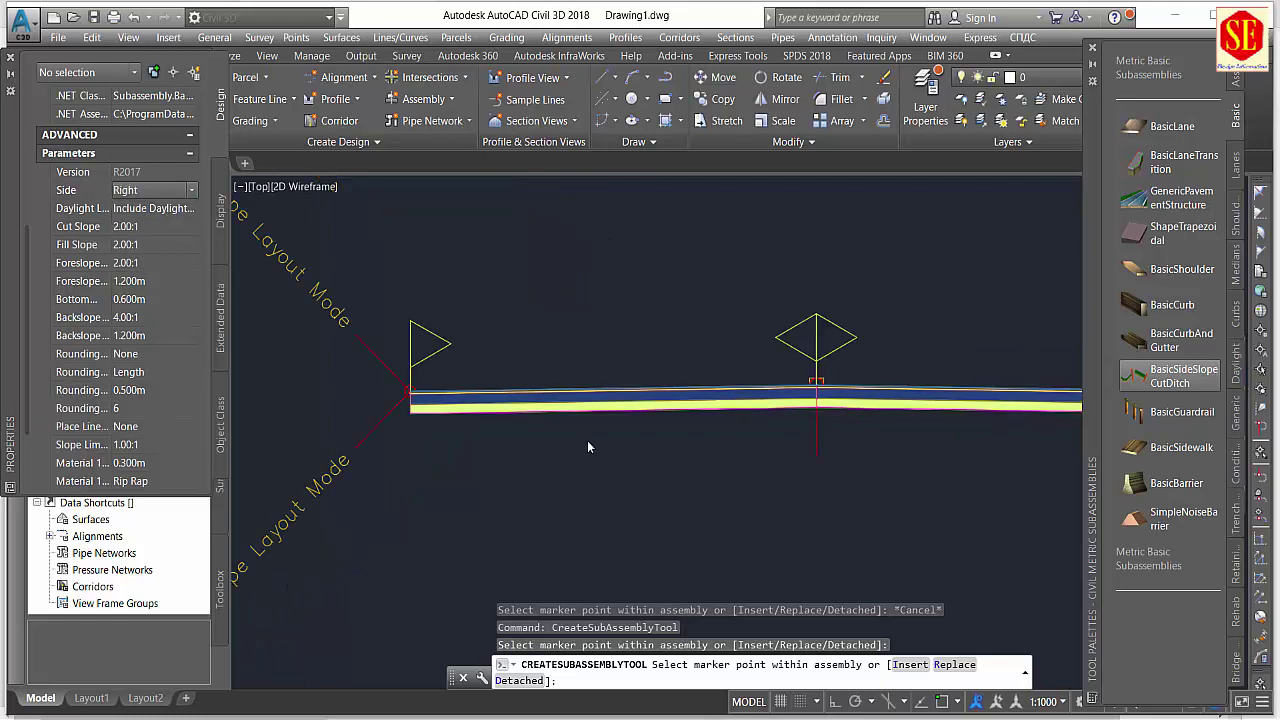
middle_click_drag(600, 440, 563, 506)
scroll(843, 435, "up", 5)
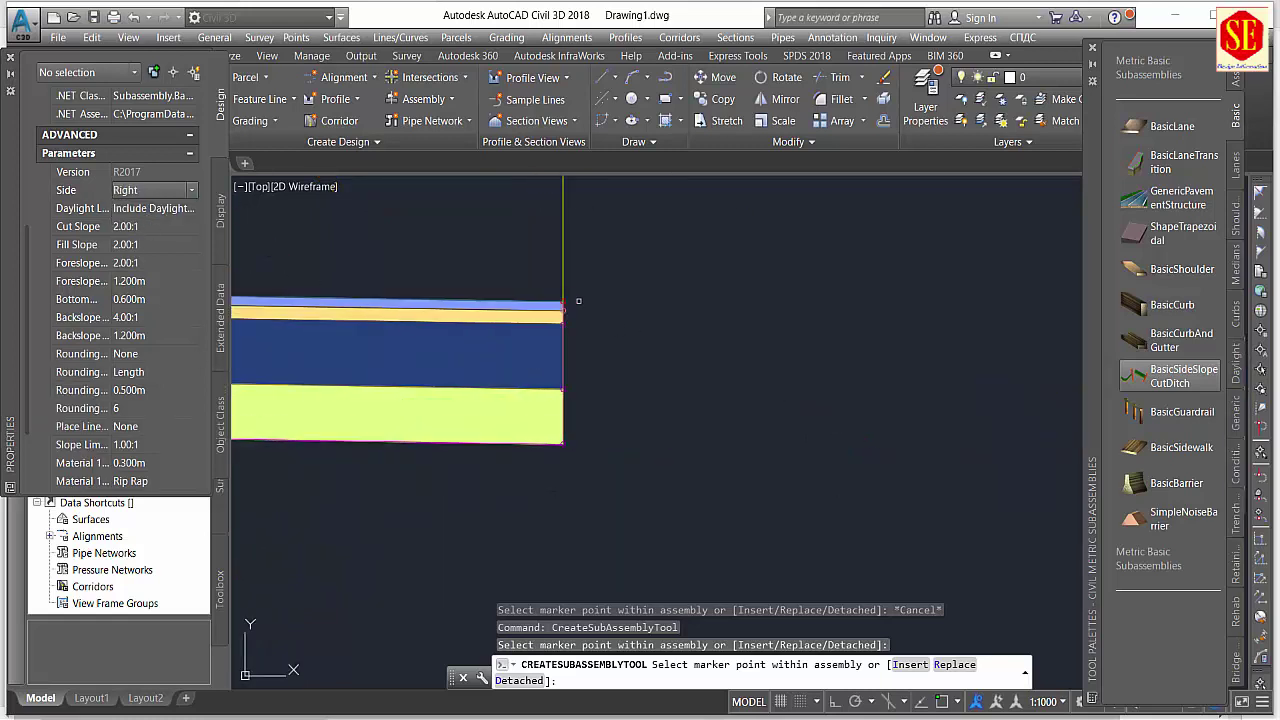
scroll(564, 299, "up", 2)
left_click(560, 302)
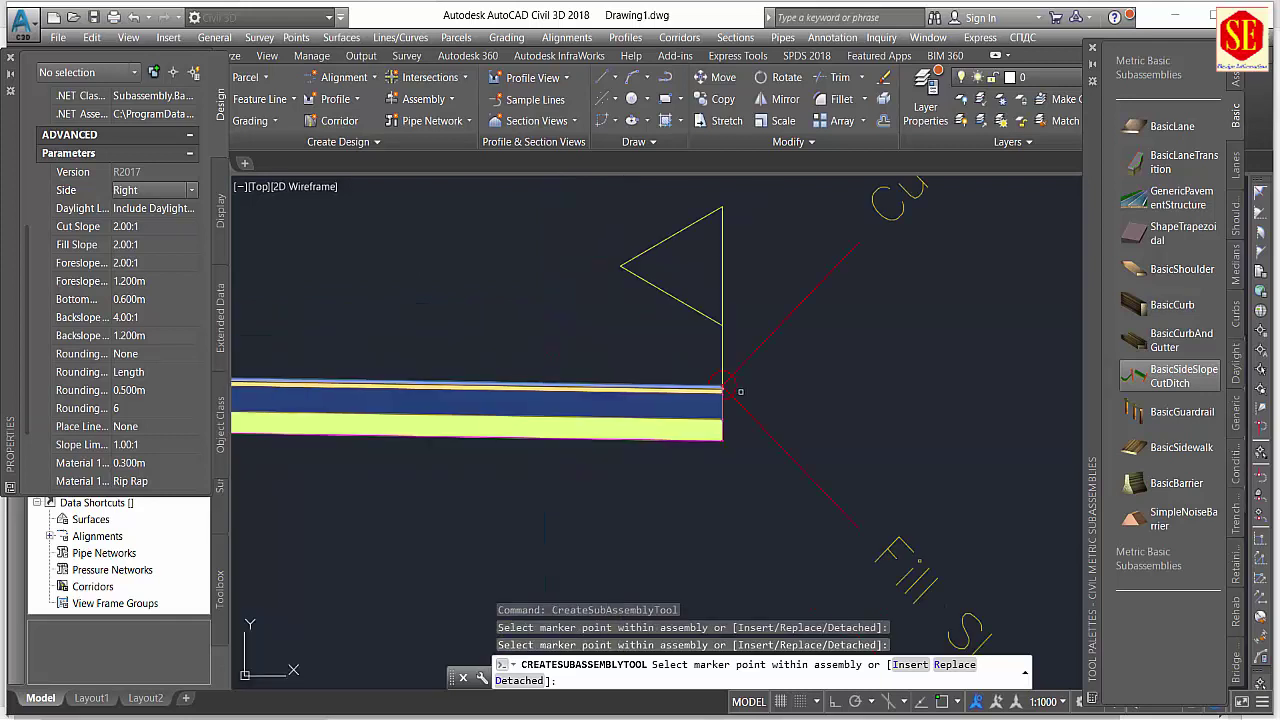
right_click(633, 318)
left_click(655, 323)
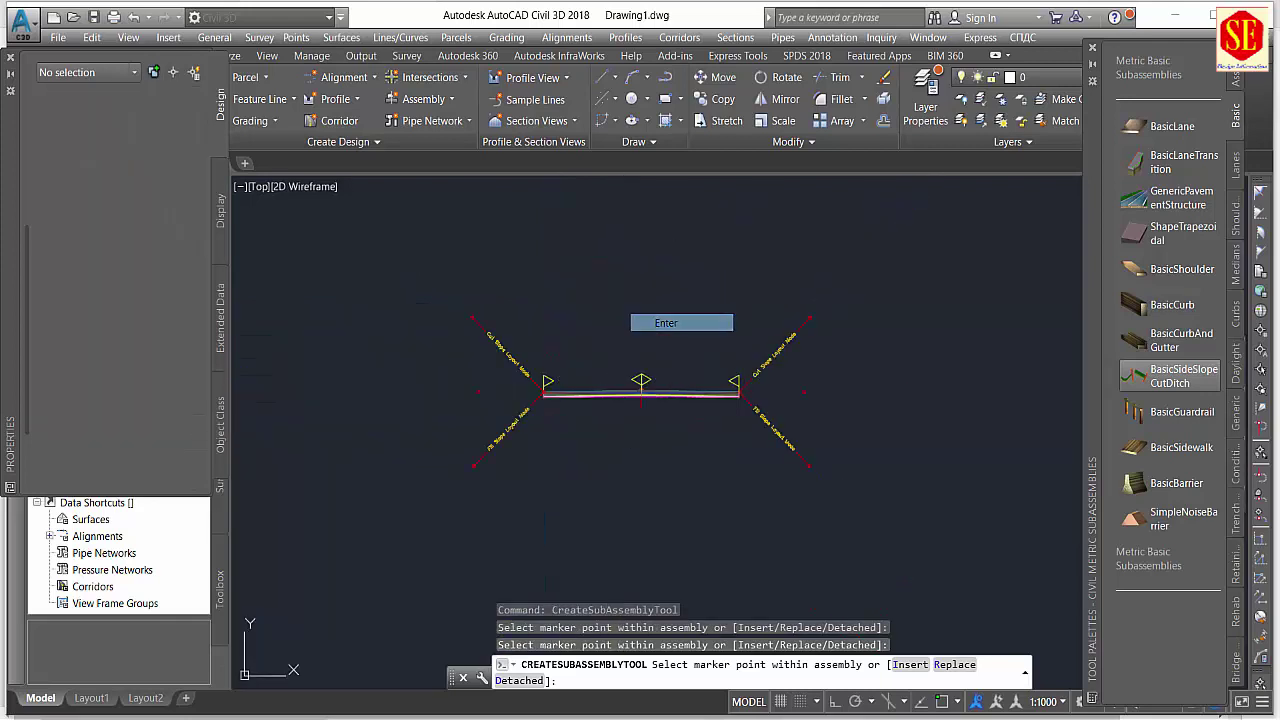
Close the subassembly palettes and zoom to review the finished assembly.
left_click(1092, 47)
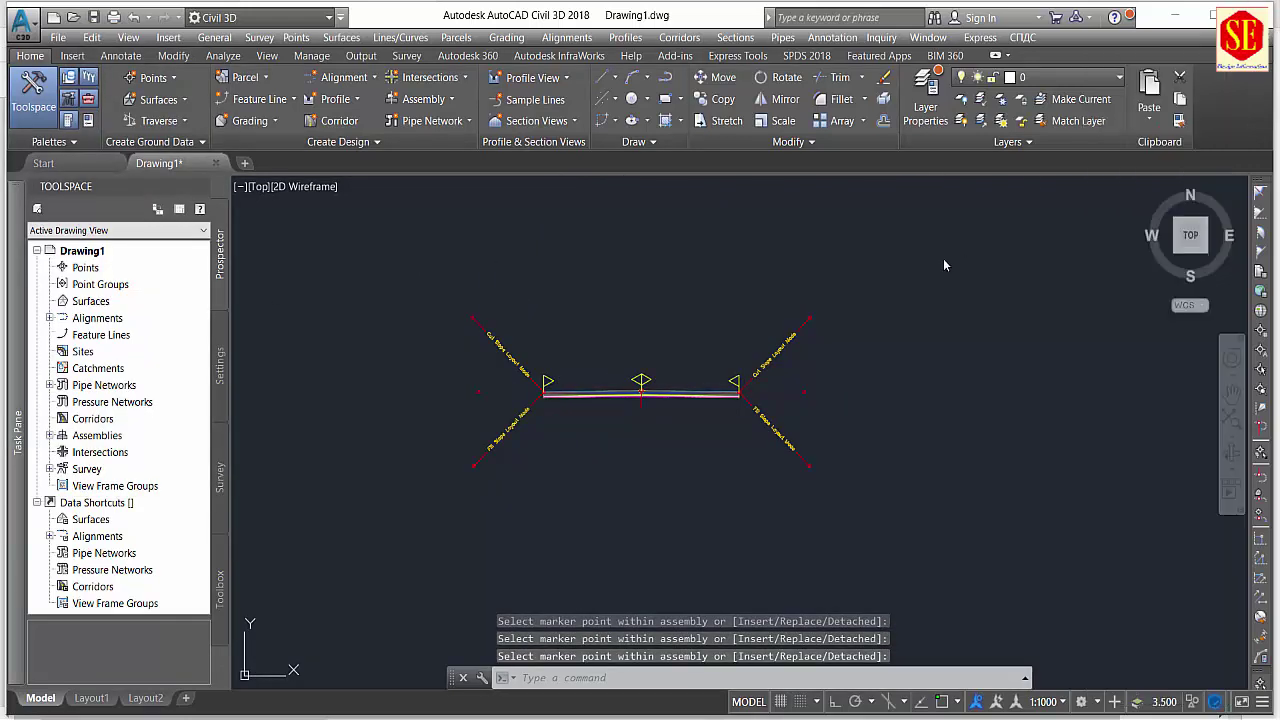
scroll(970, 358, "down", 3)
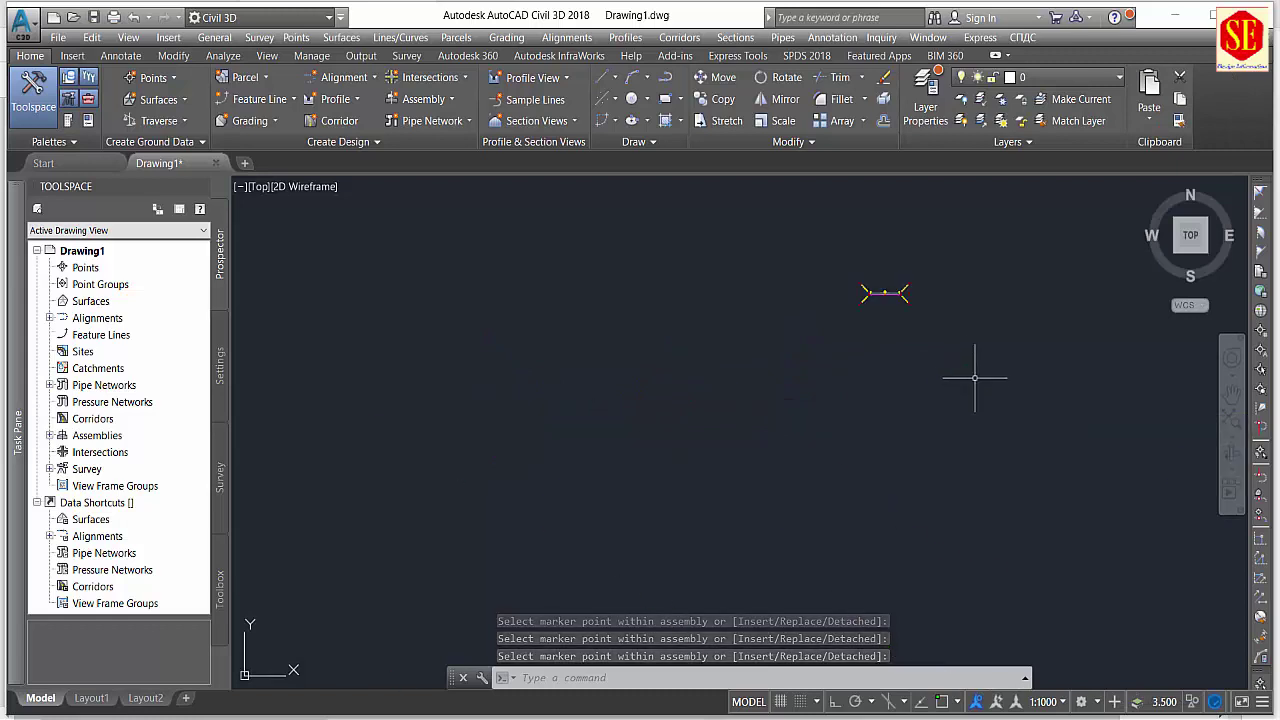
scroll(814, 443, "down", 3)
scroll(691, 514, "up", 2)
scroll(729, 437, "up", 2)
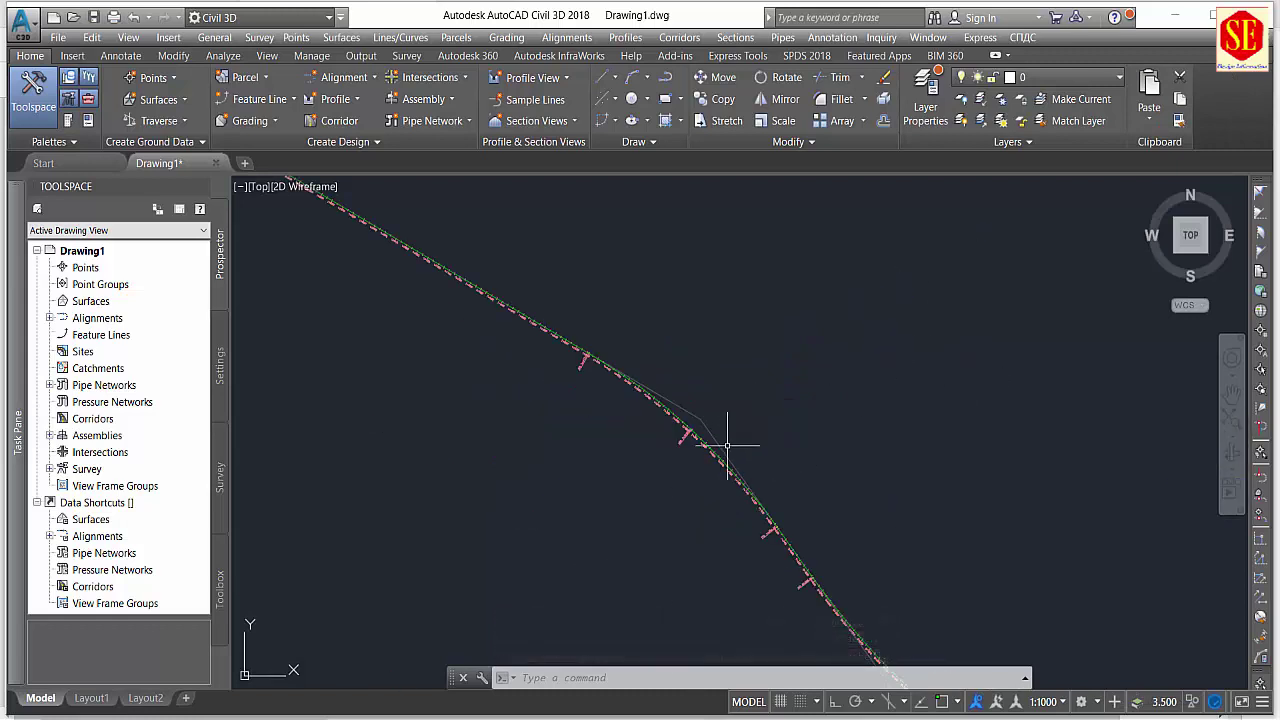
scroll(754, 410, "up", 2)
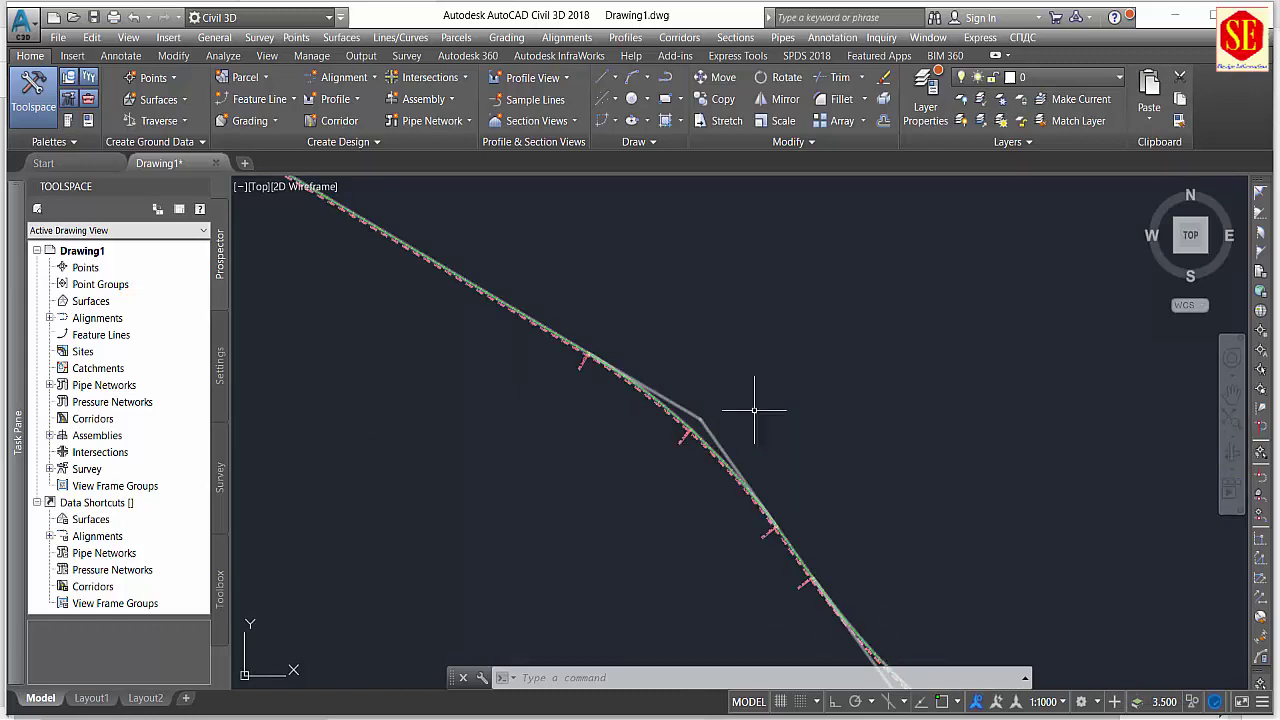
Create corridor 'Road 1' on alignment Road, profile Road 1 Design, assembly Road 1, no target surface.
left_click(336, 124)
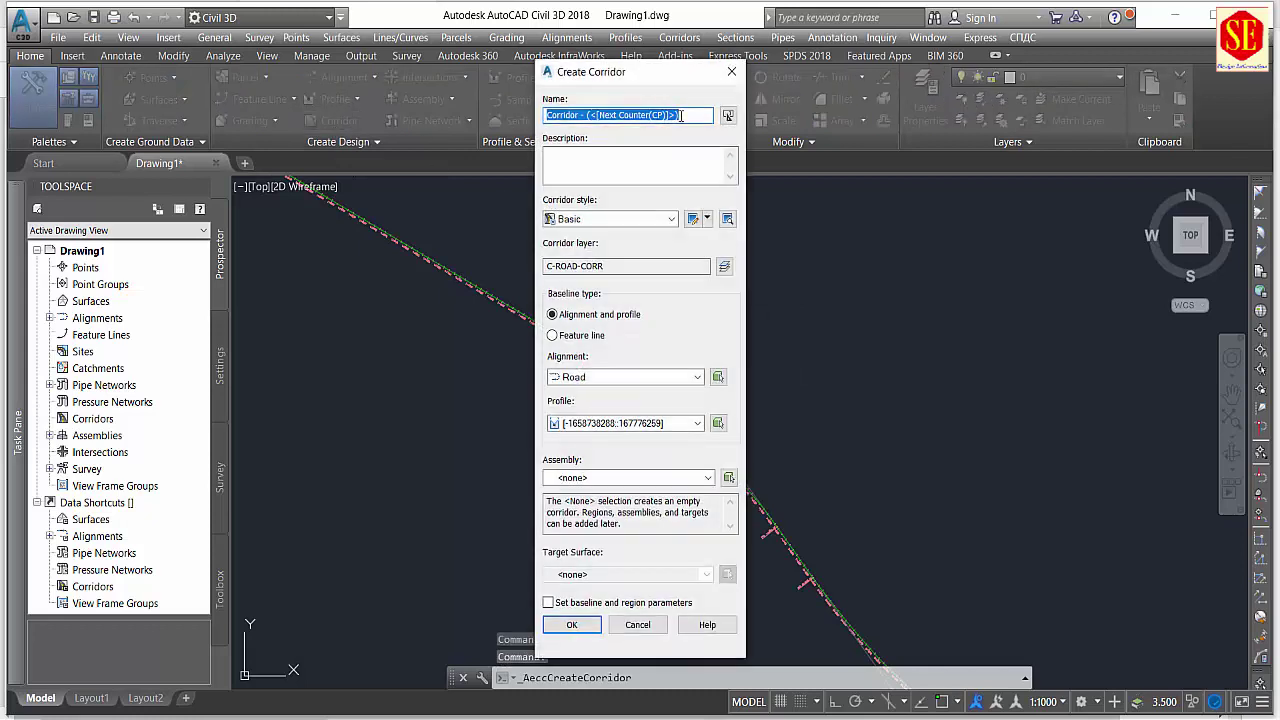
type("R")
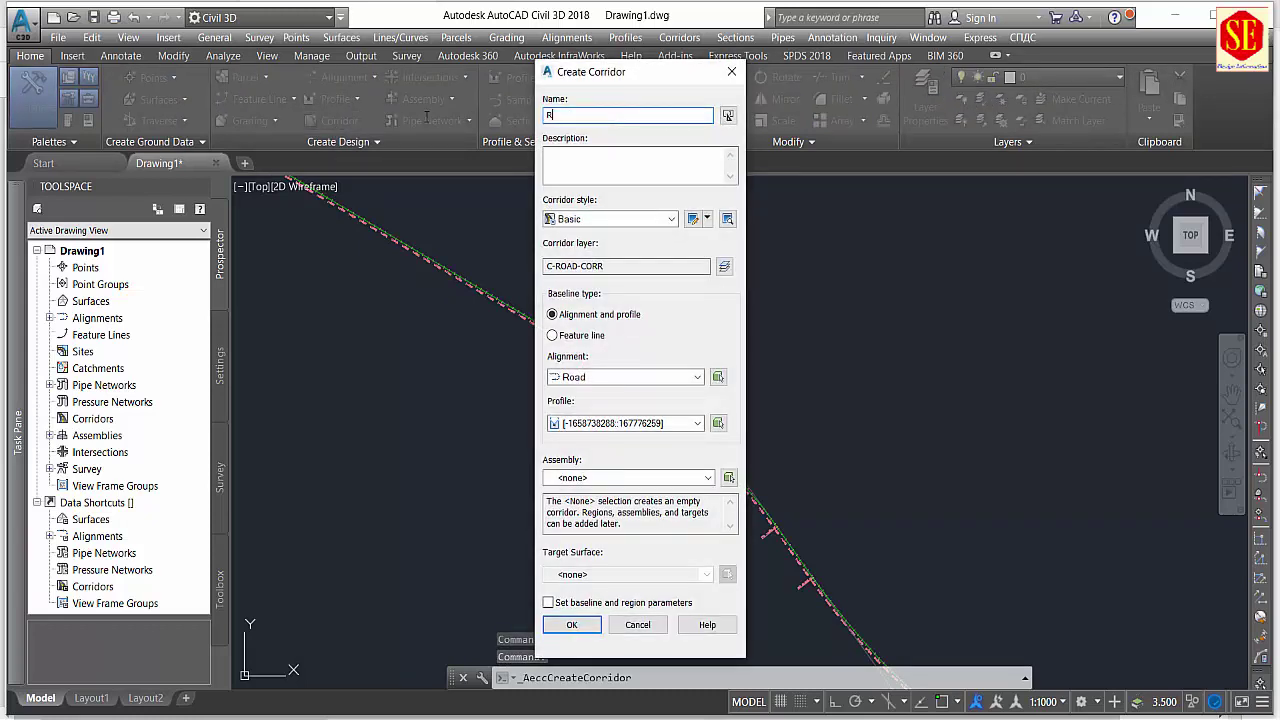
type("oad 1")
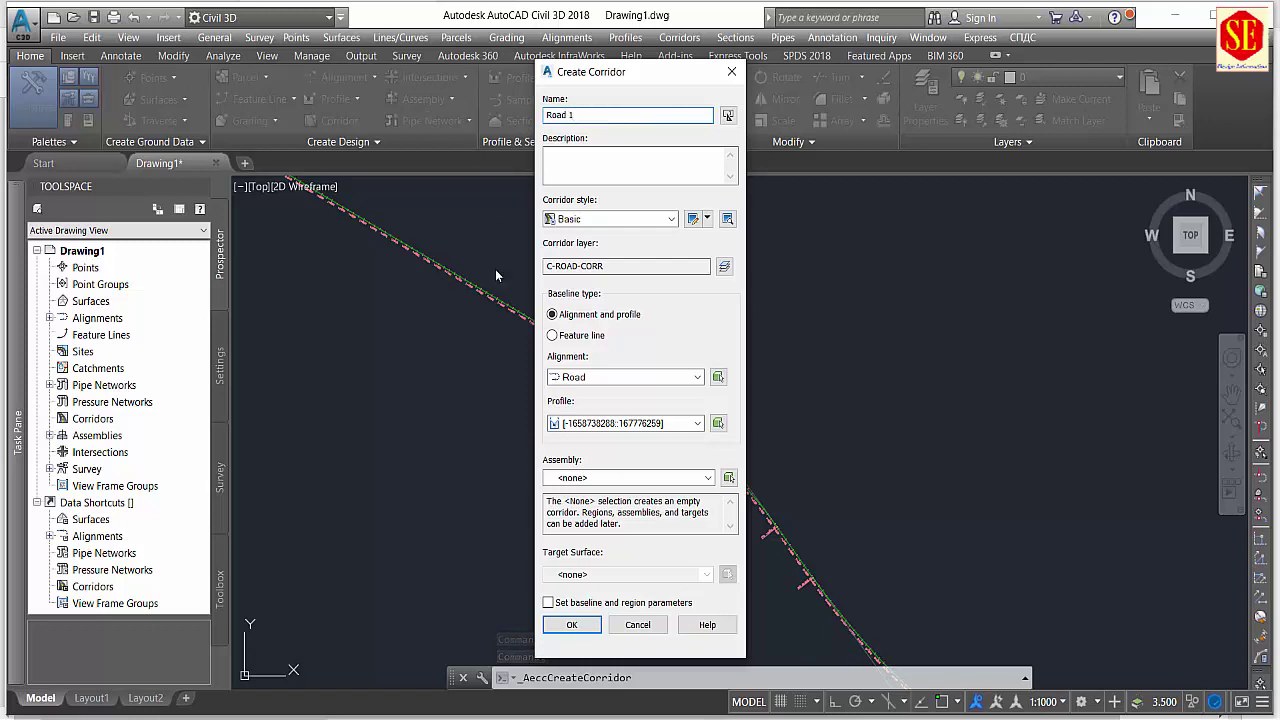
left_click(589, 380)
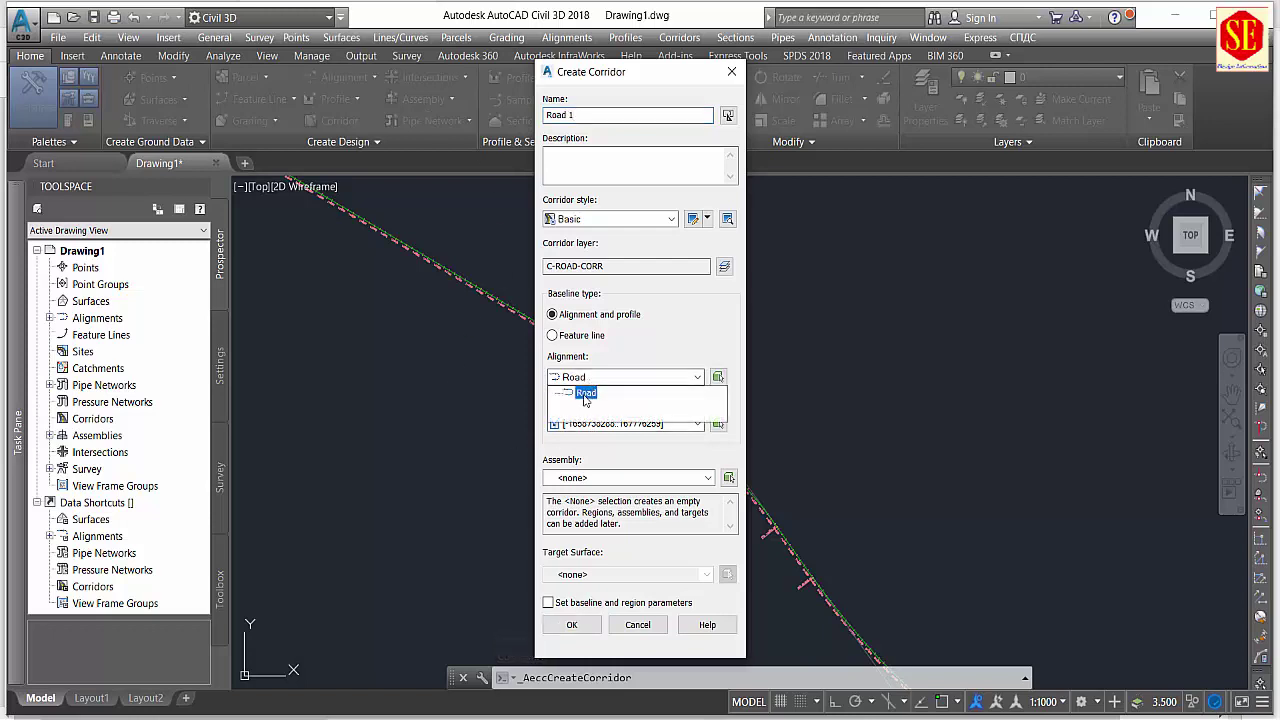
left_click(586, 397)
left_click(590, 424)
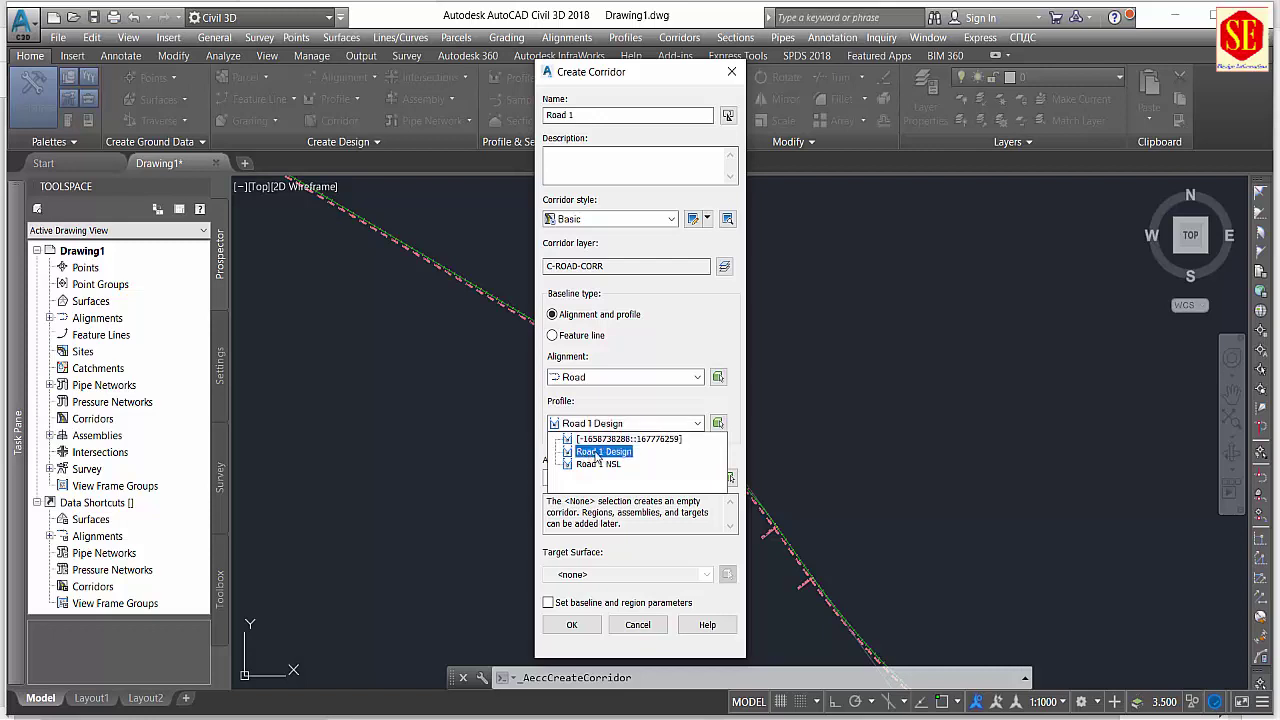
left_click(598, 452)
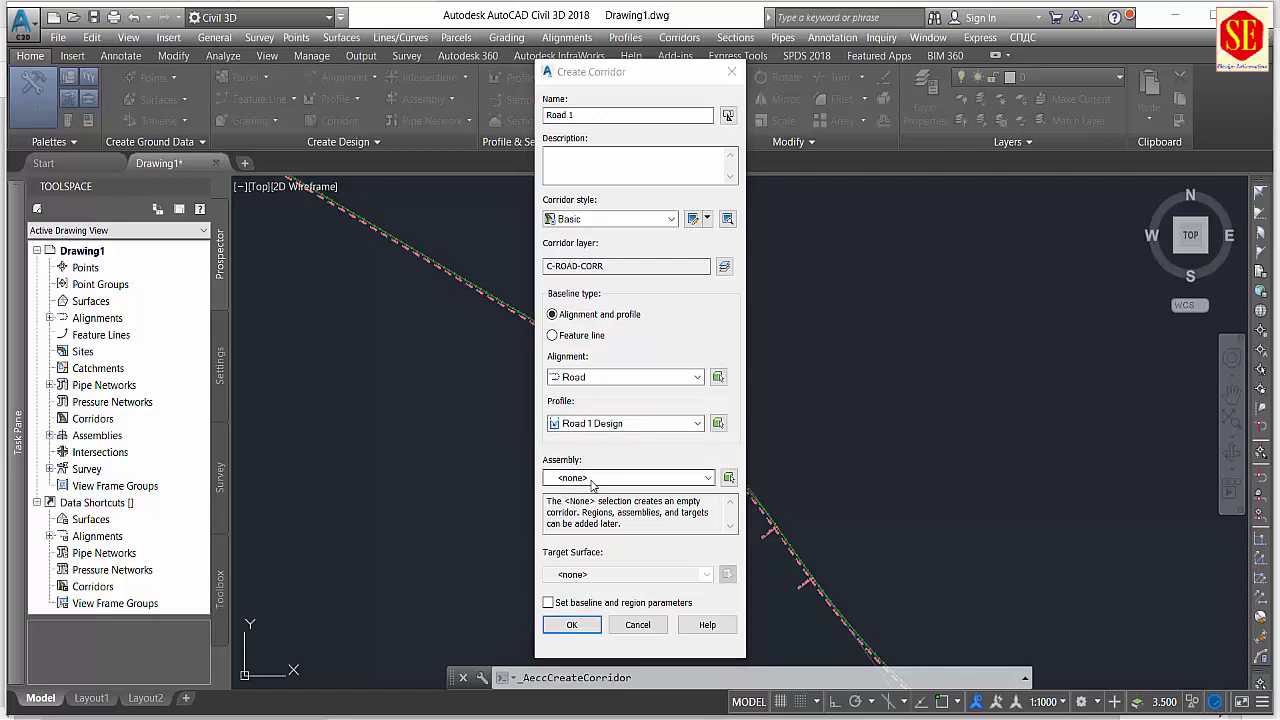
left_click(590, 479)
left_click(585, 506)
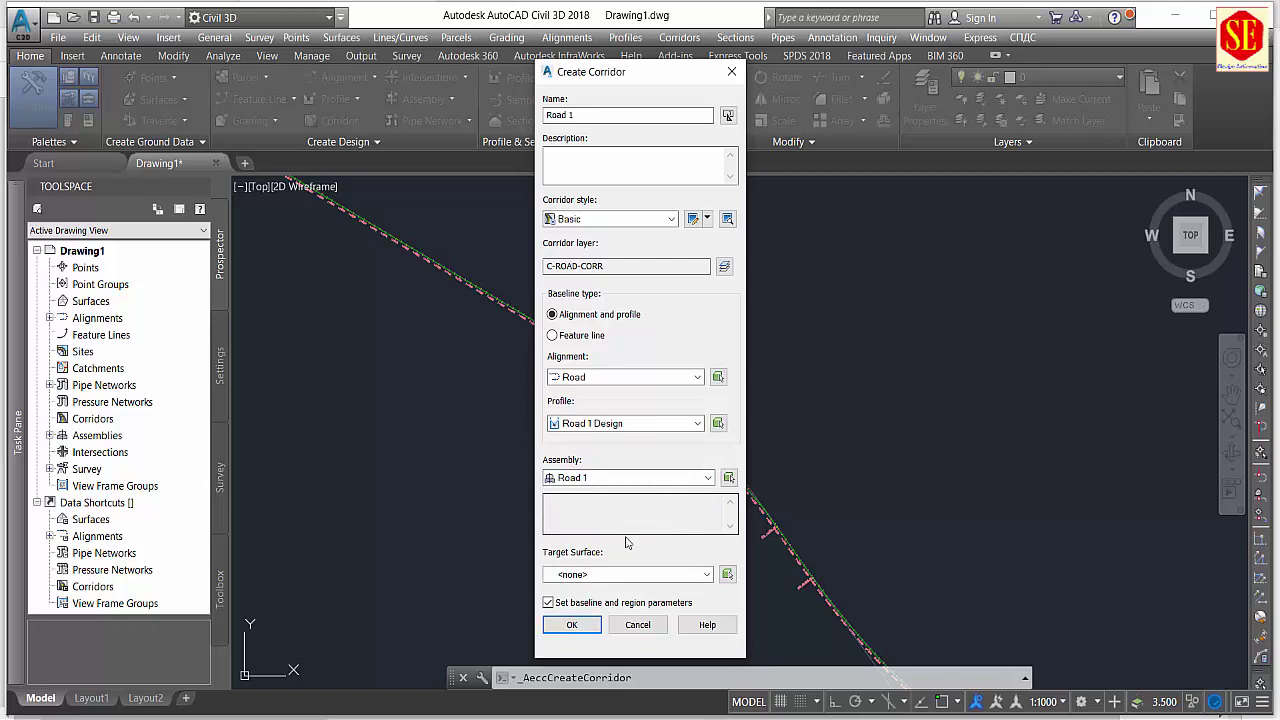
left_click(620, 576)
left_click(620, 588)
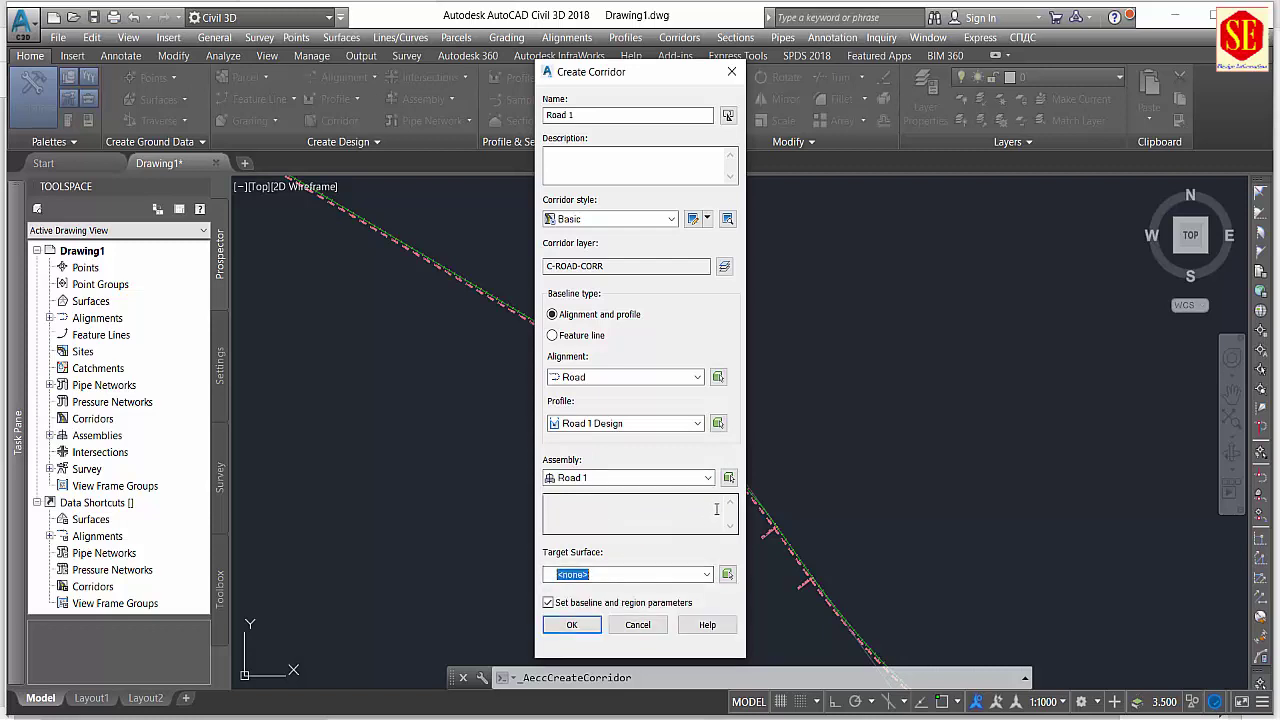
left_click(572, 626)
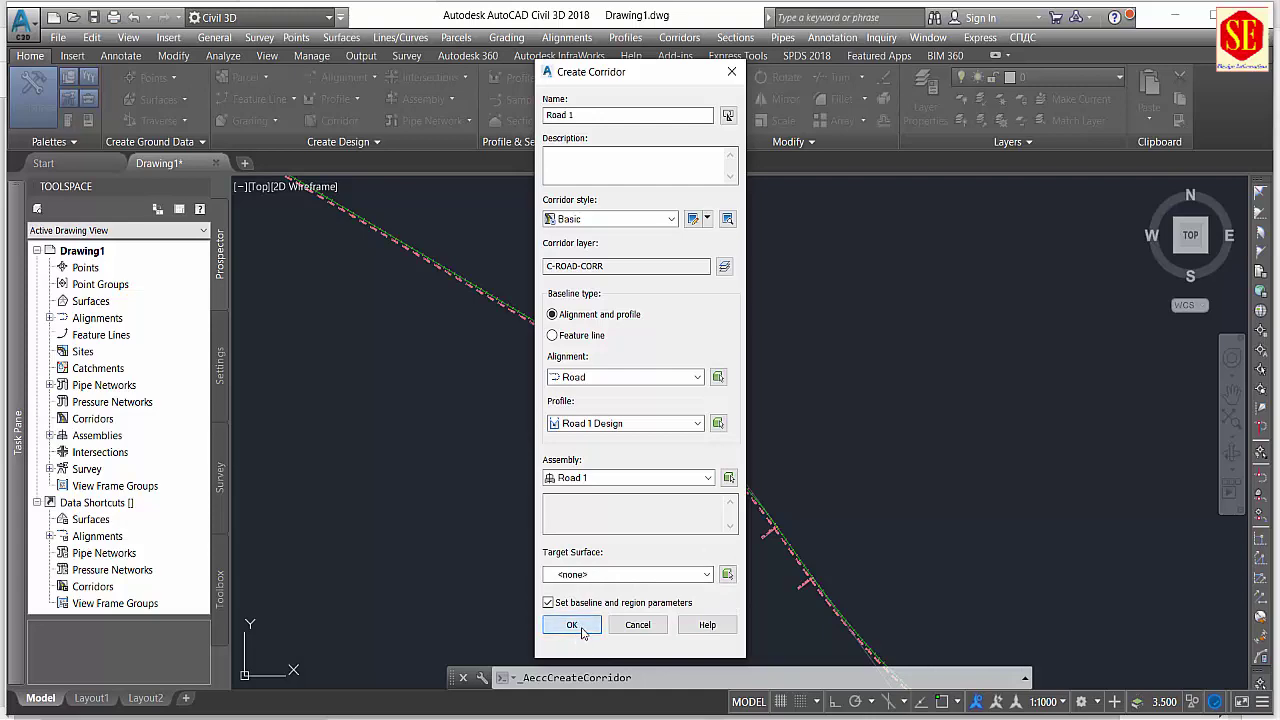
left_click_drag(916, 240, 596, 190)
Set tangent, curve, spiral and vertical-curve assembly frequencies to 10 m and build the corridor.
left_click(826, 268)
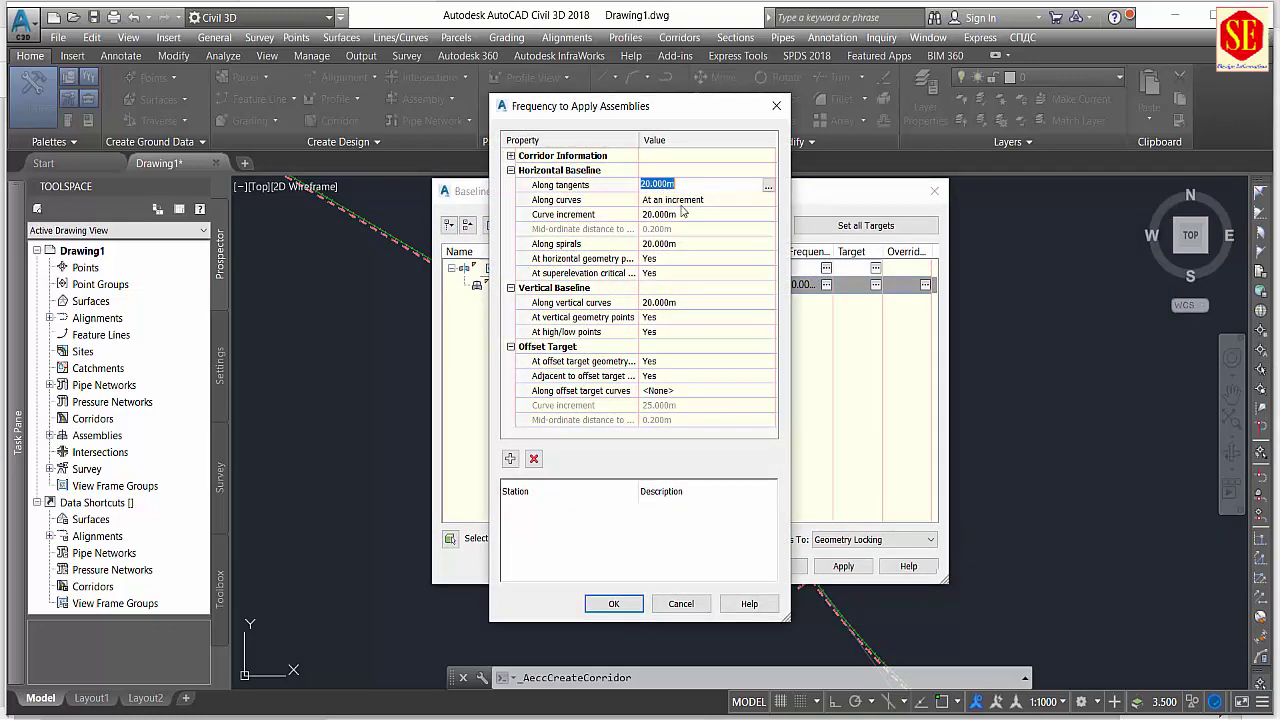
type("1")
key("Return")
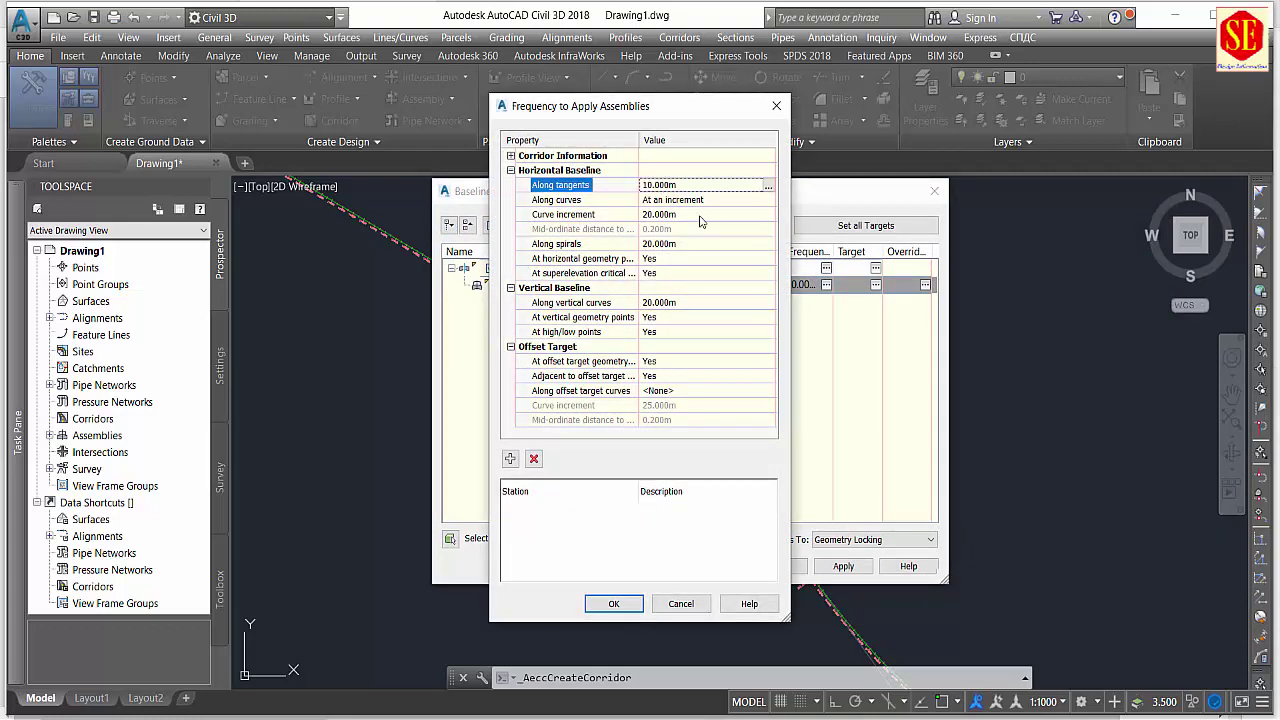
left_click(701, 215)
type("10")
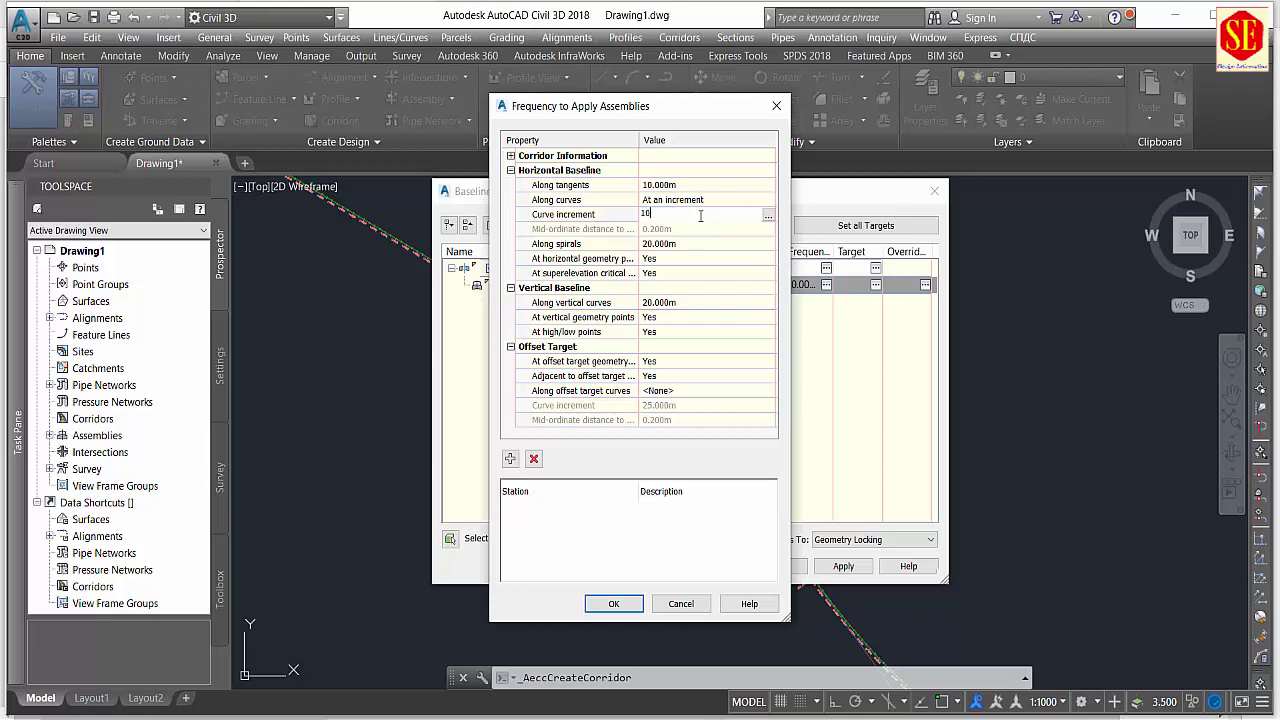
key("Return")
left_click(671, 245)
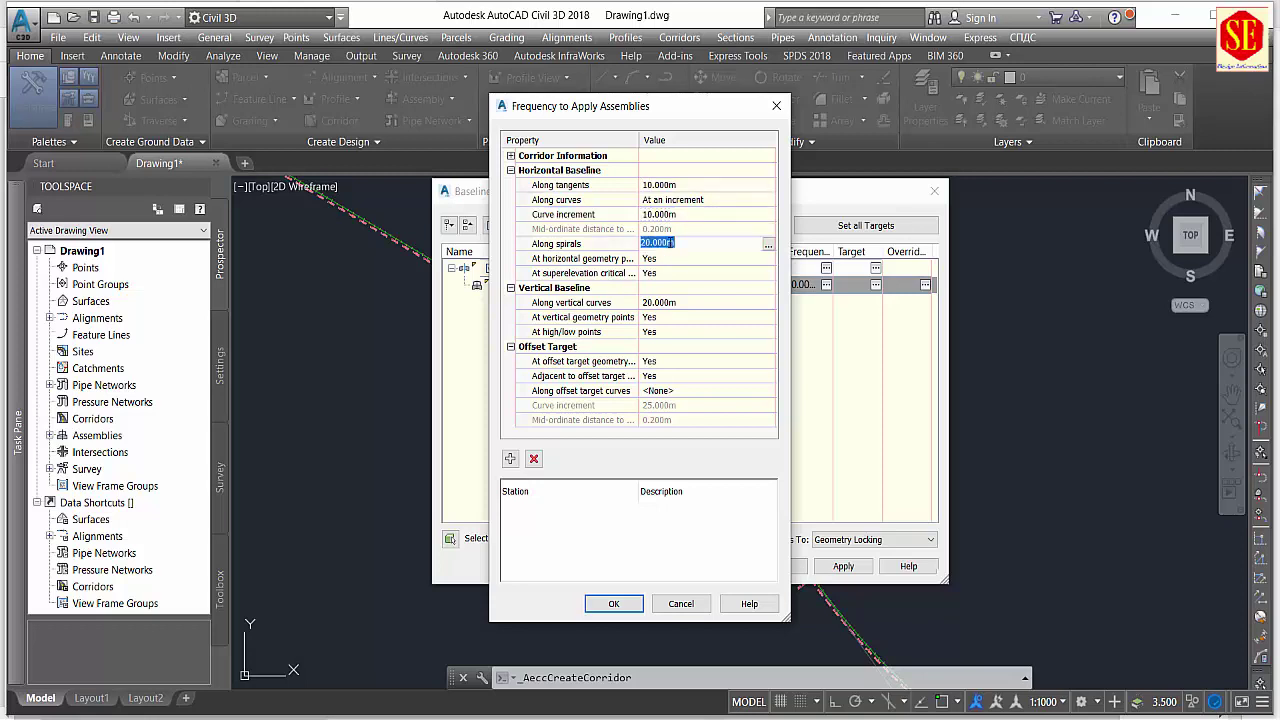
type("10")
key("Return")
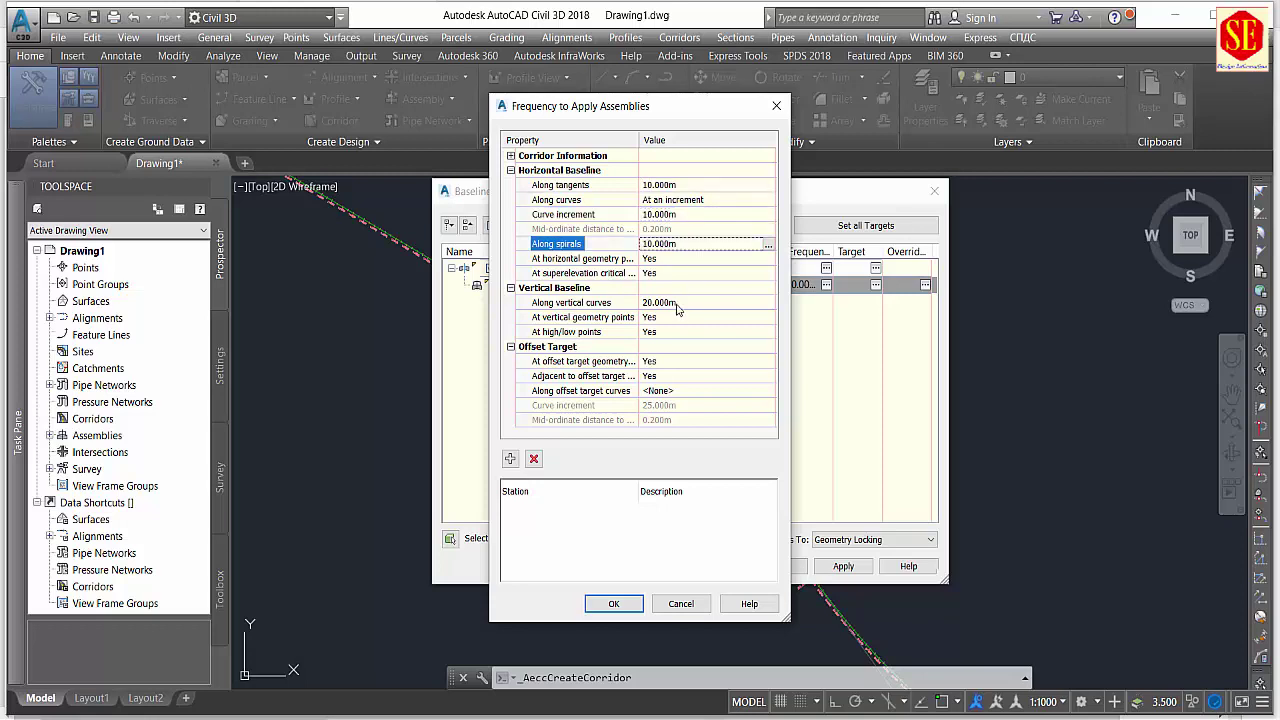
left_click(676, 302)
type("10")
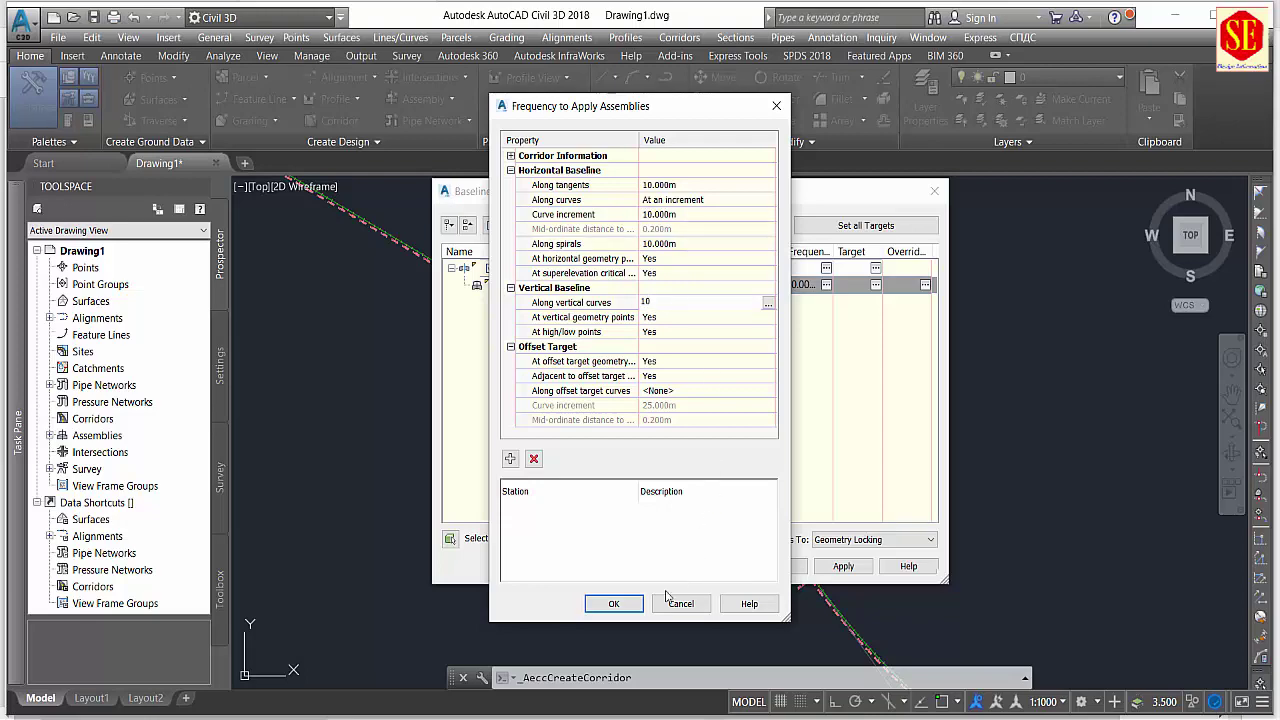
left_click(612, 604)
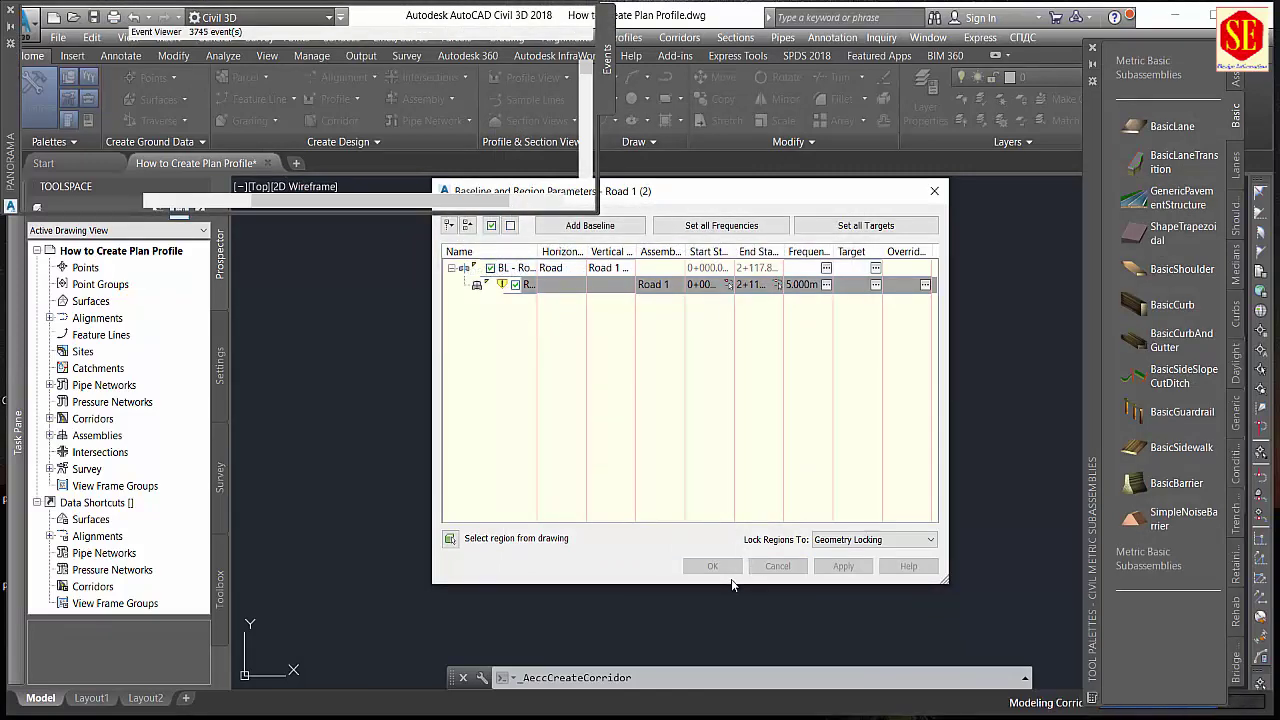
left_click(719, 563)
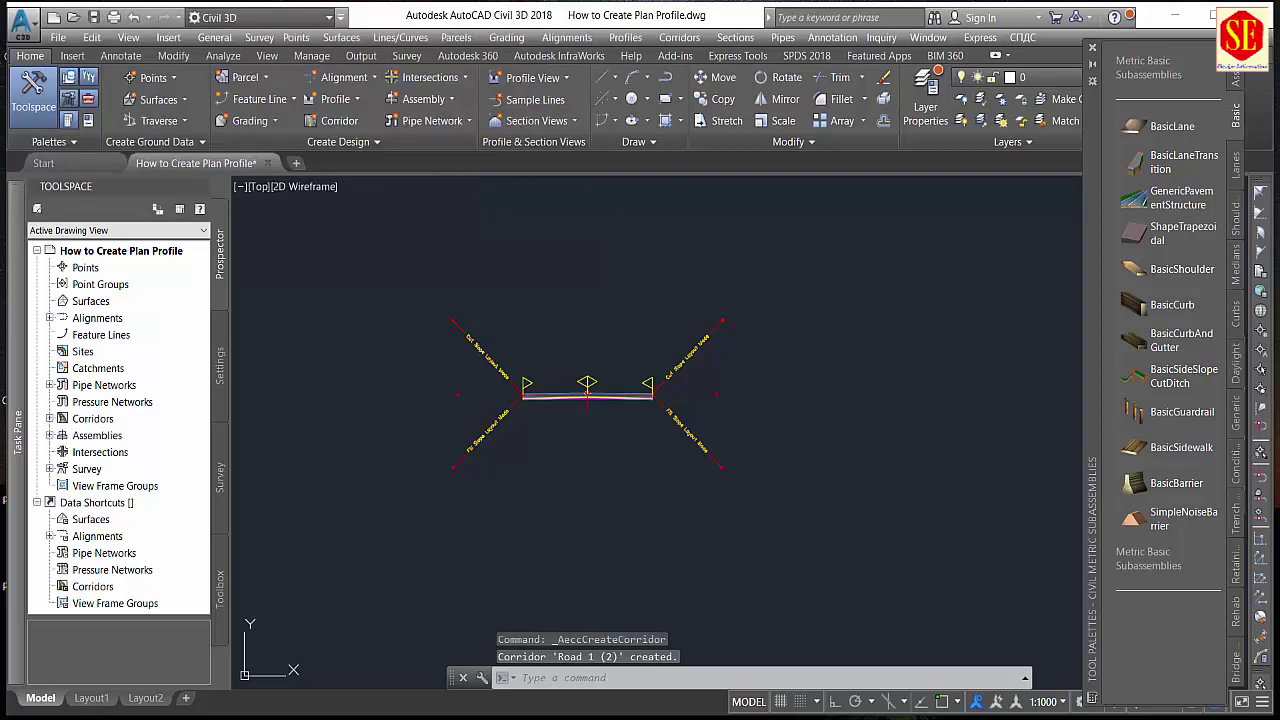
scroll(645, 380, "down", 5)
scroll(443, 509, "up", 5)
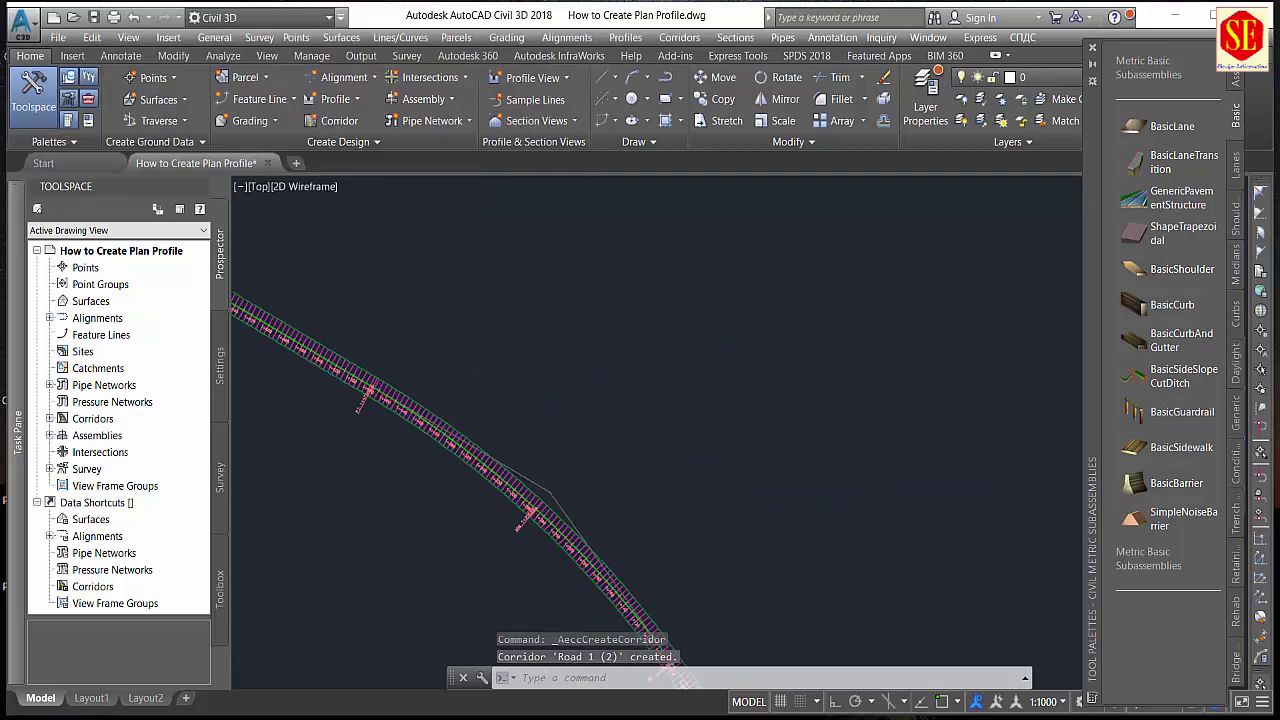
scroll(694, 429, "up", 3)
scroll(563, 294, "up", 2)
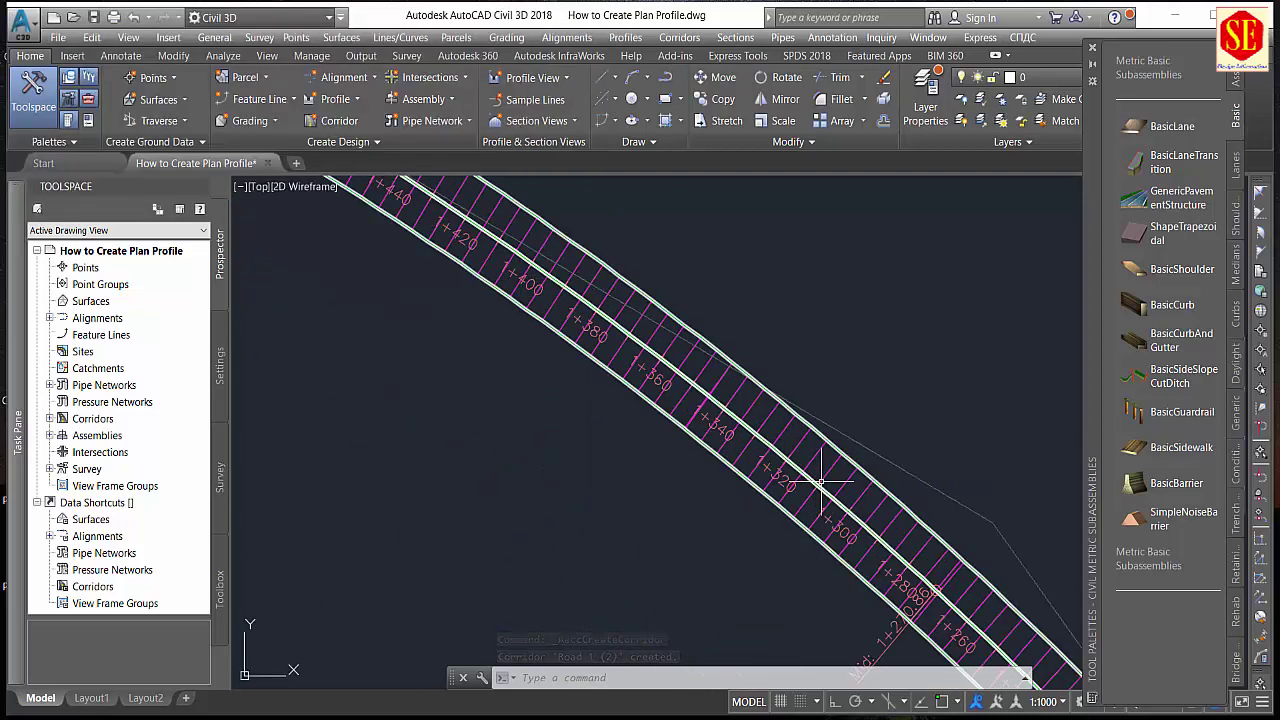
scroll(780, 440, "down", 3)
scroll(500, 310, "down", 3)
scroll(490, 318, "down", 3)
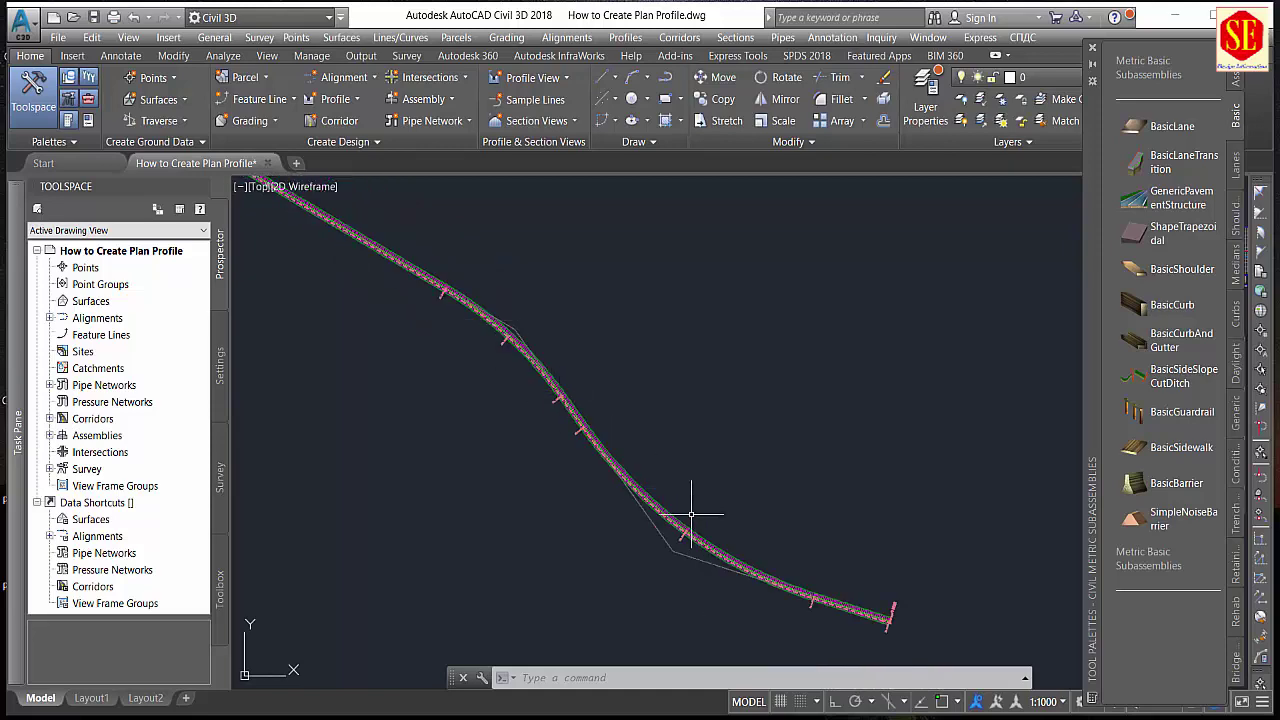
scroll(690, 514, "up", 2)
scroll(509, 531, "down", 4)
middle_click_drag(829, 363, 567, 560)
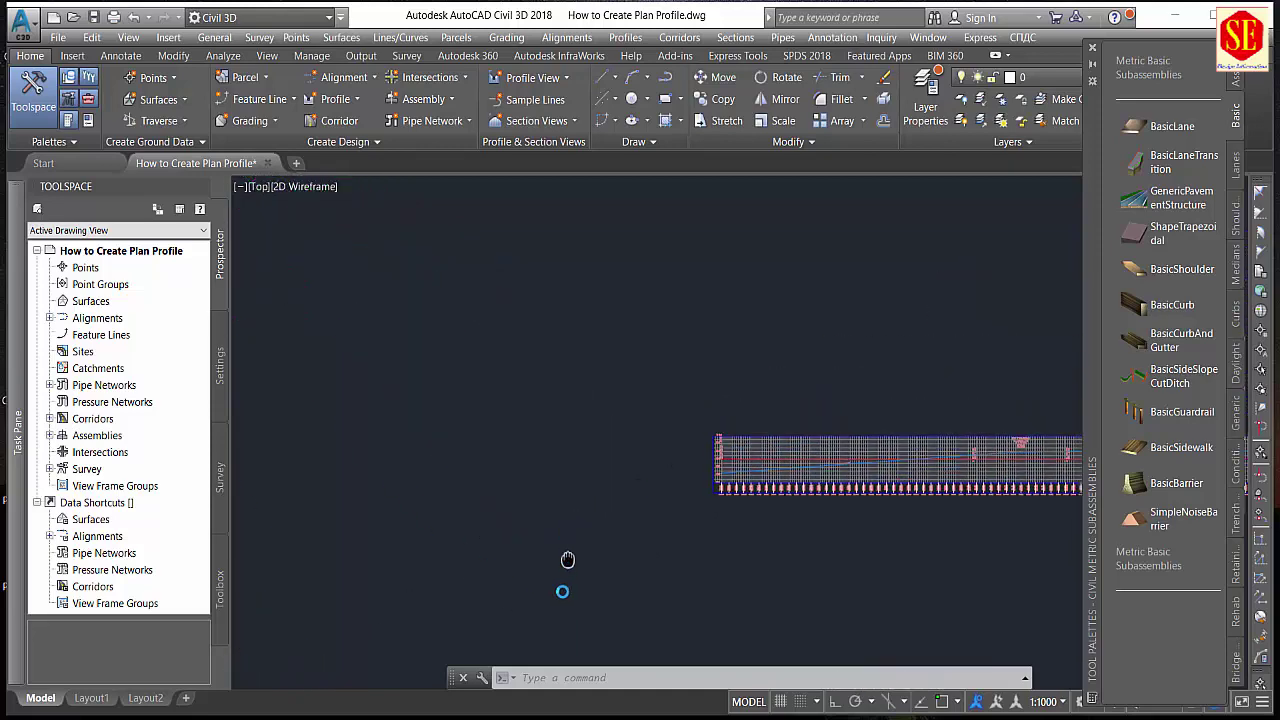
scroll(657, 429, "down", 2)
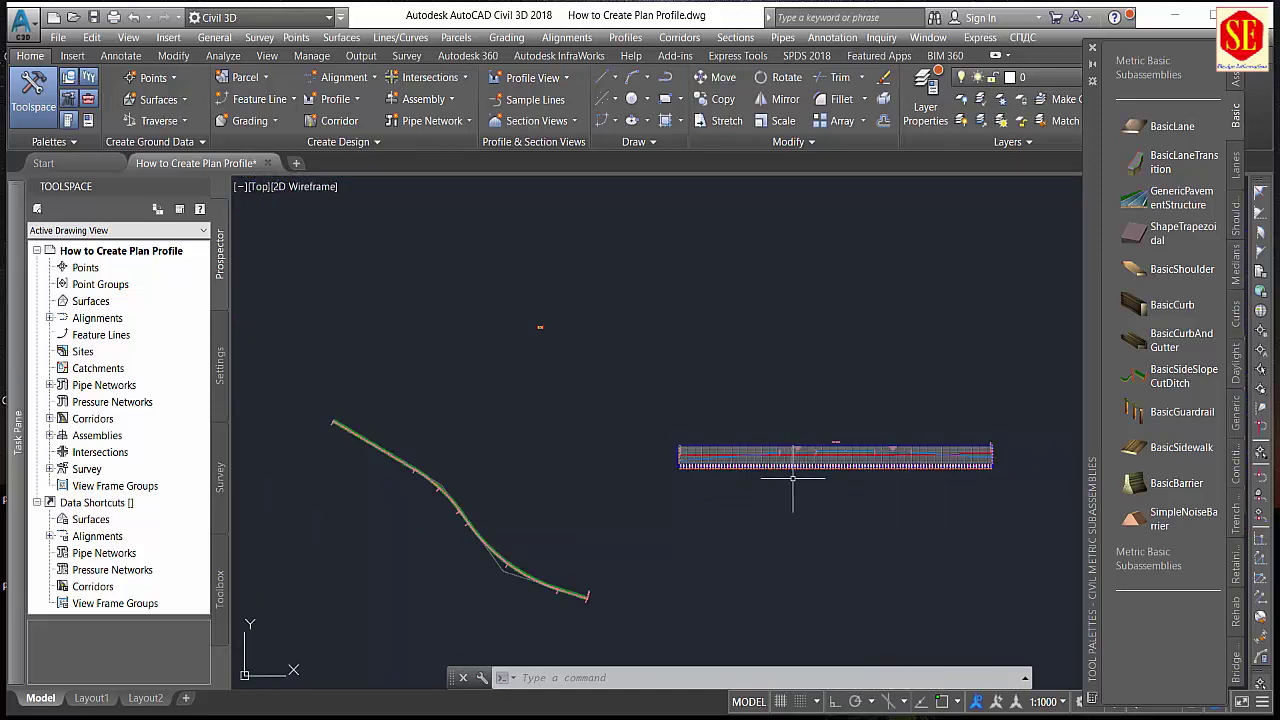
middle_click_drag(500, 543, 609, 537)
scroll(600, 520, "up", 5)
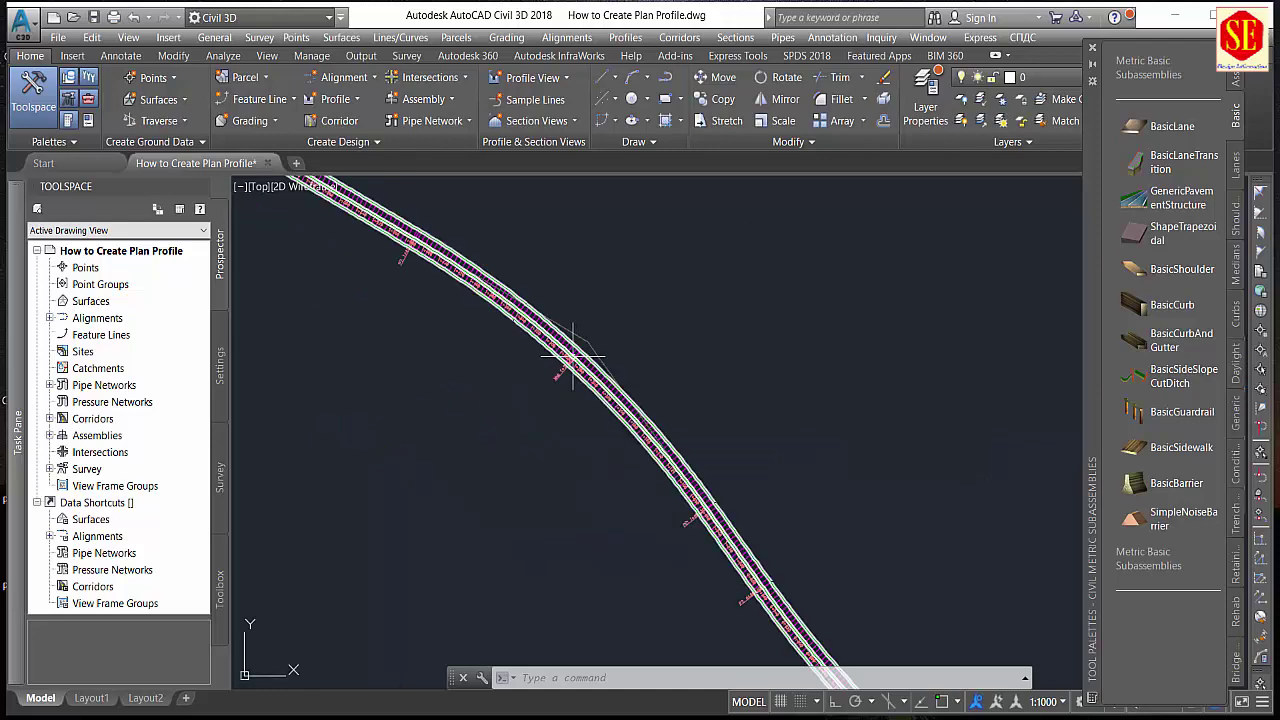
scroll(572, 355, "up", 5)
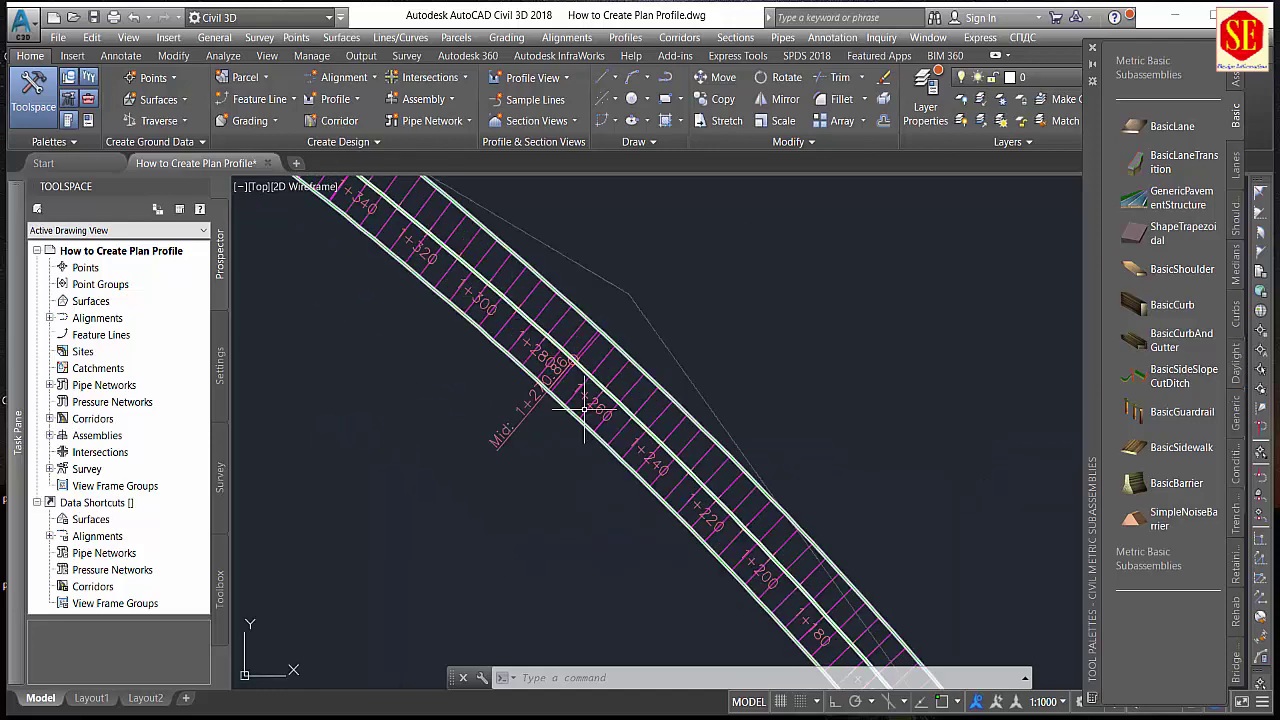
Open the region frequency settings in corridor Road 1 (2)'s properties.
left_click(500, 266)
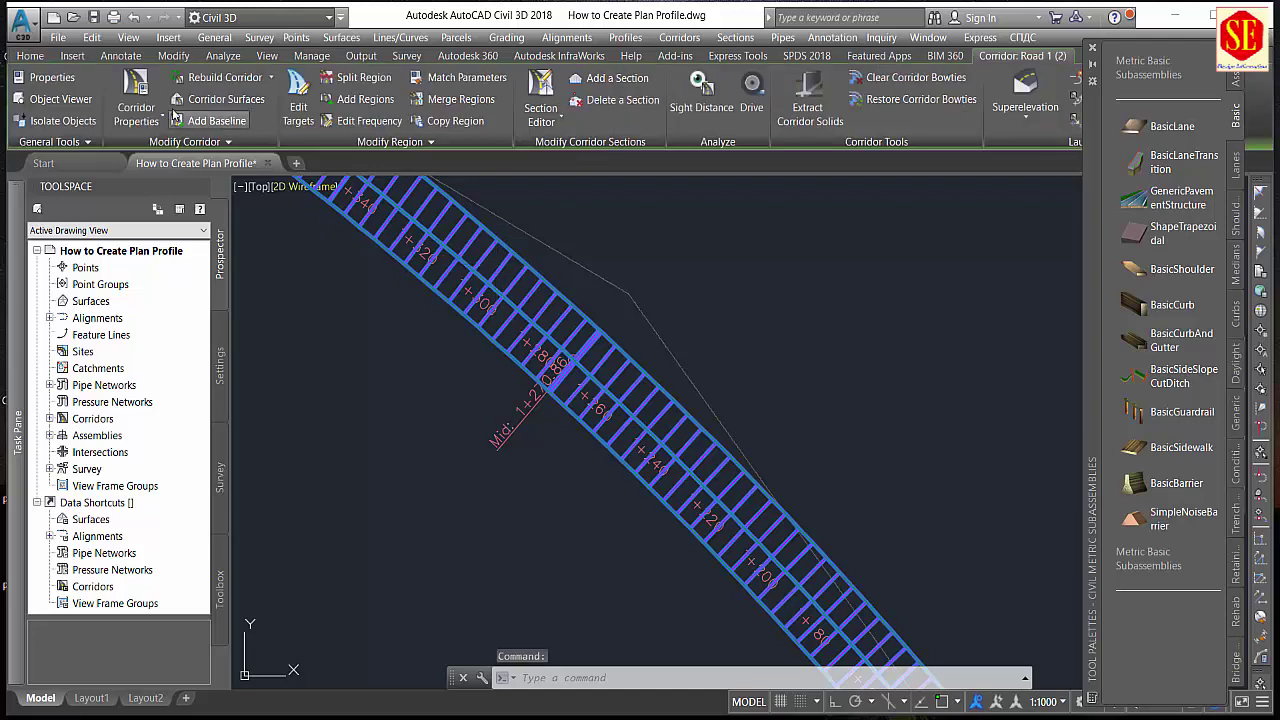
left_click(136, 100)
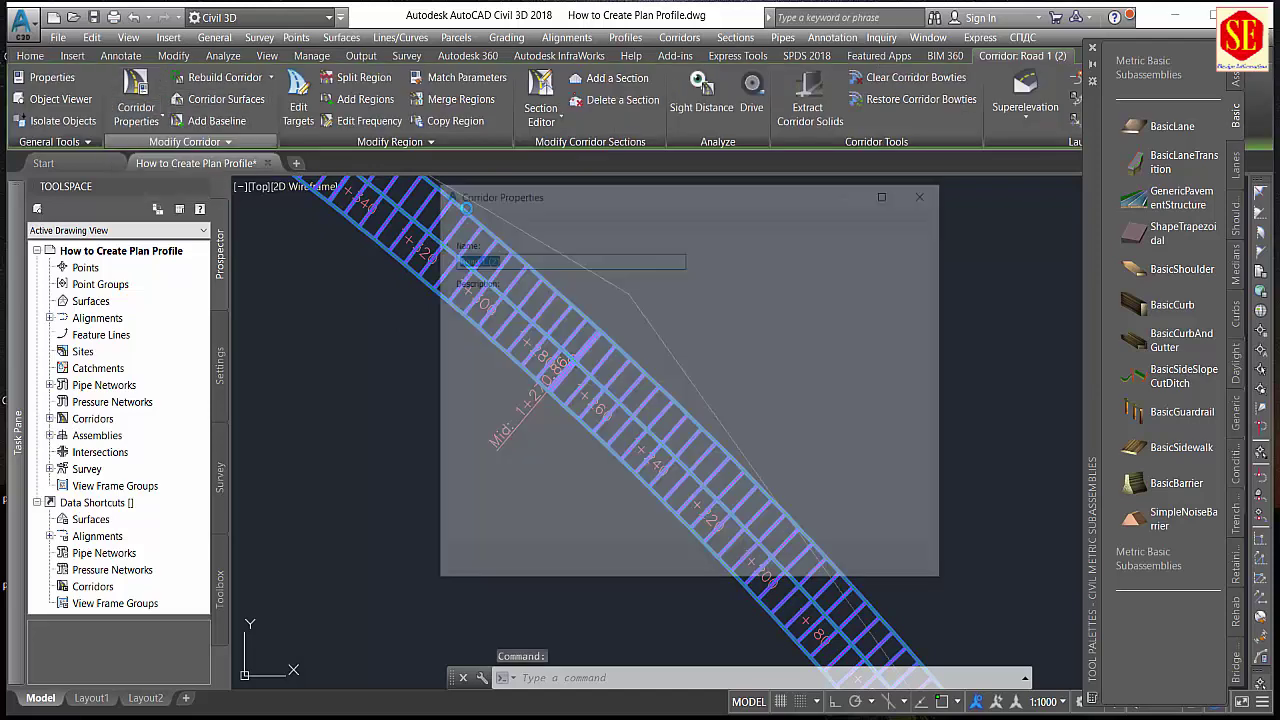
left_click(514, 219)
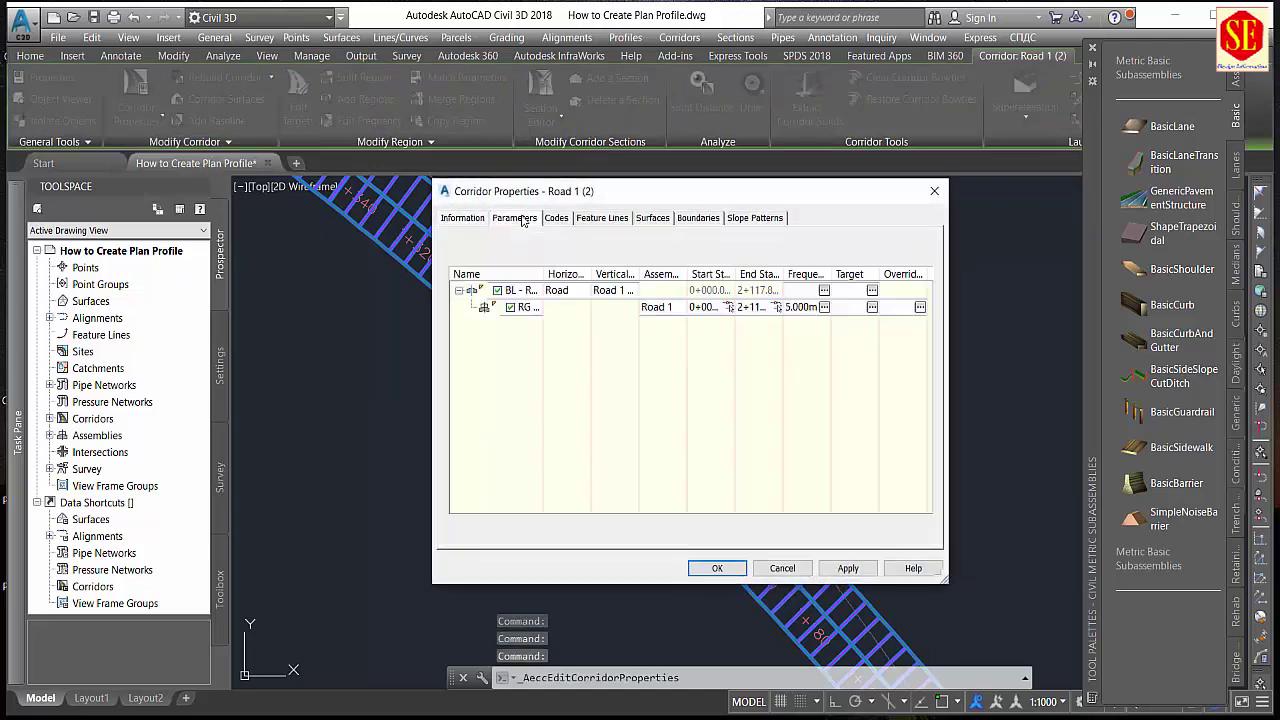
left_click(800, 308)
left_click(824, 307)
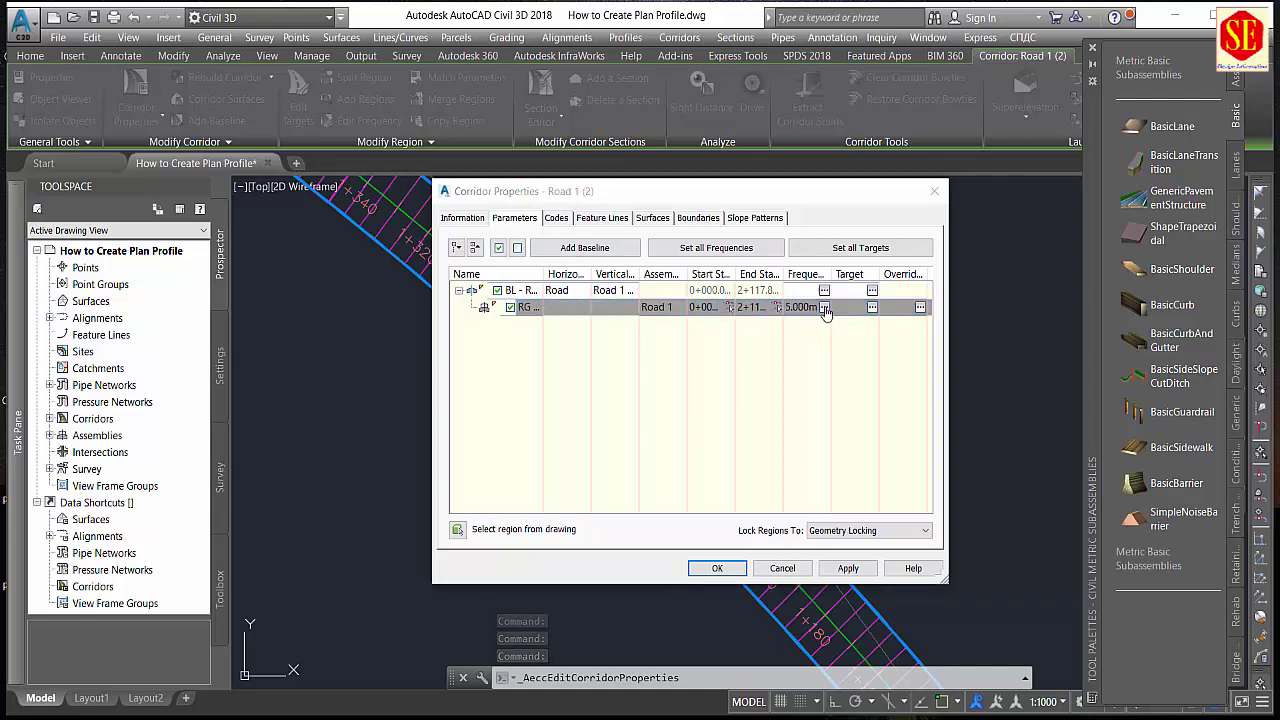
Set all assembly frequencies to 20 m, apply, and rebuild the corridor.
left_click(684, 183)
type("20")
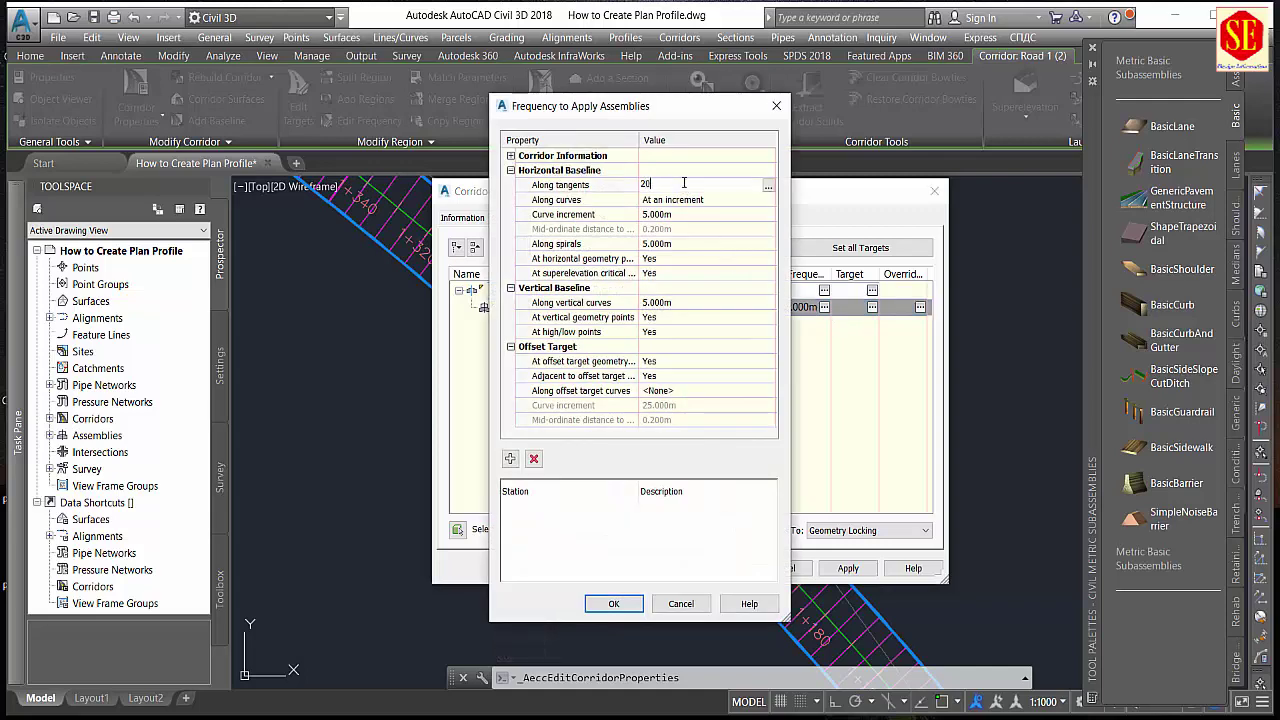
left_click(670, 214)
type("20")
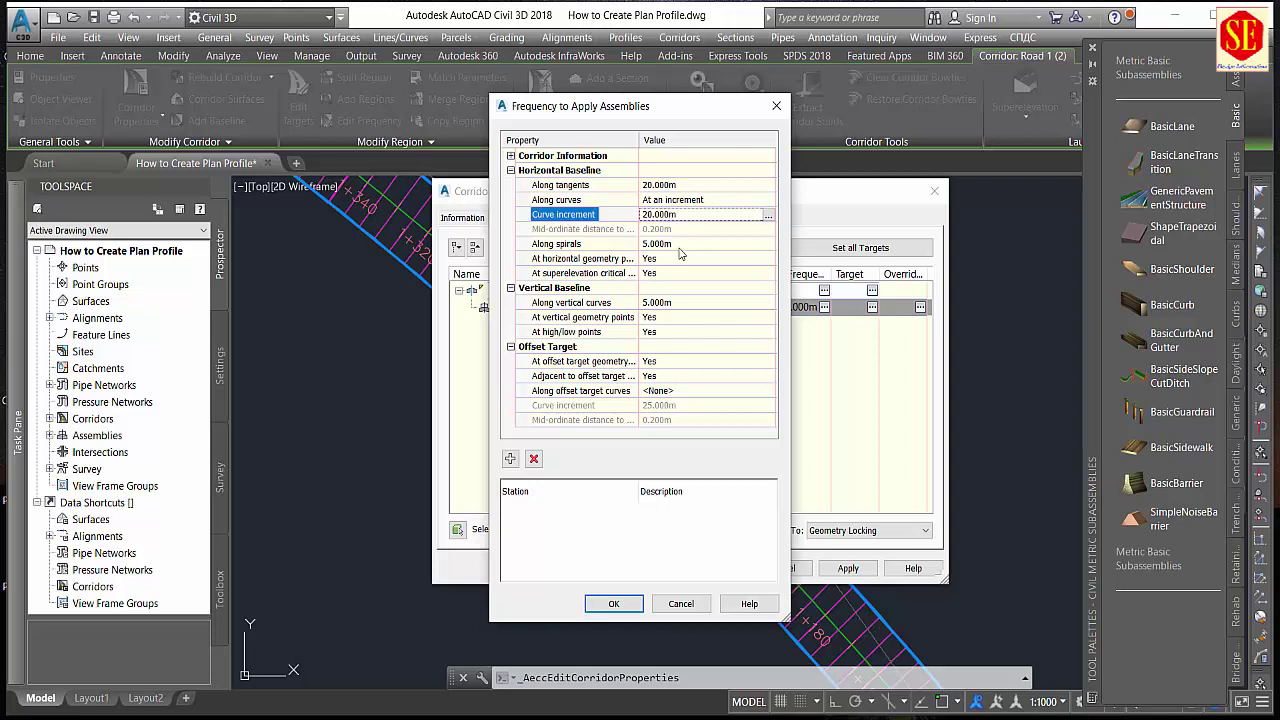
left_click(678, 244)
type("20")
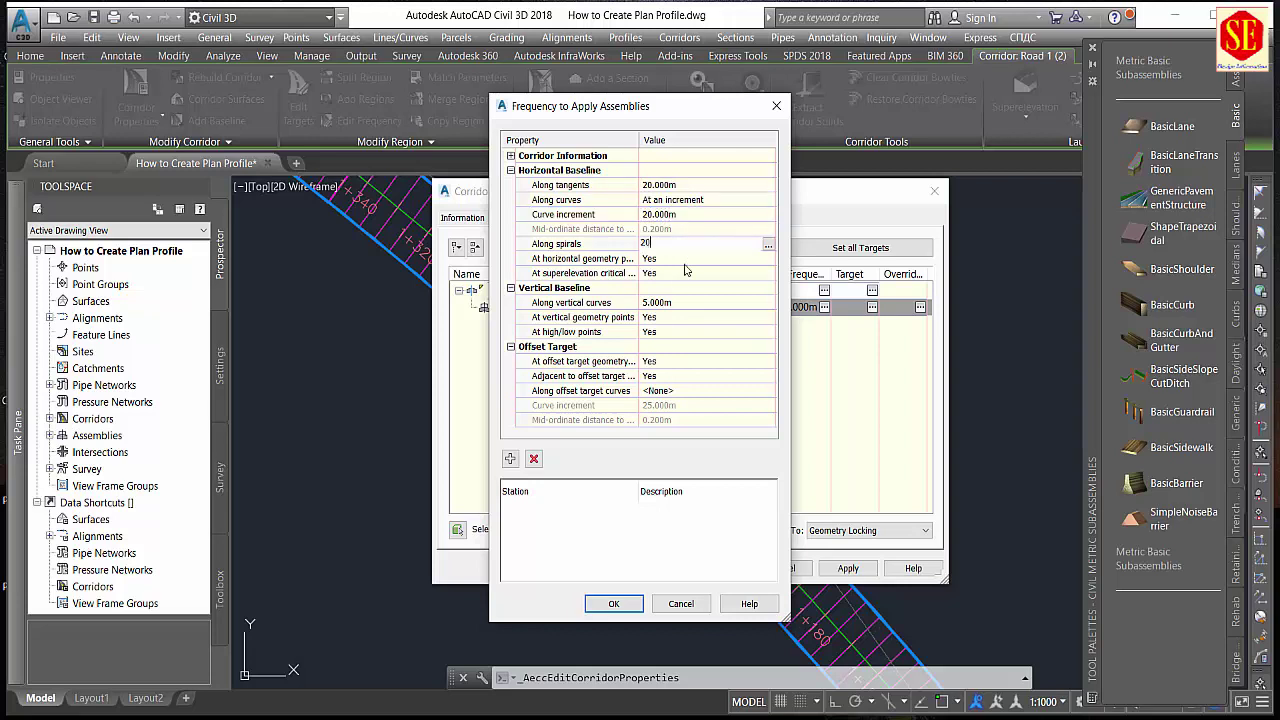
key("Return")
left_click(656, 302)
type("20")
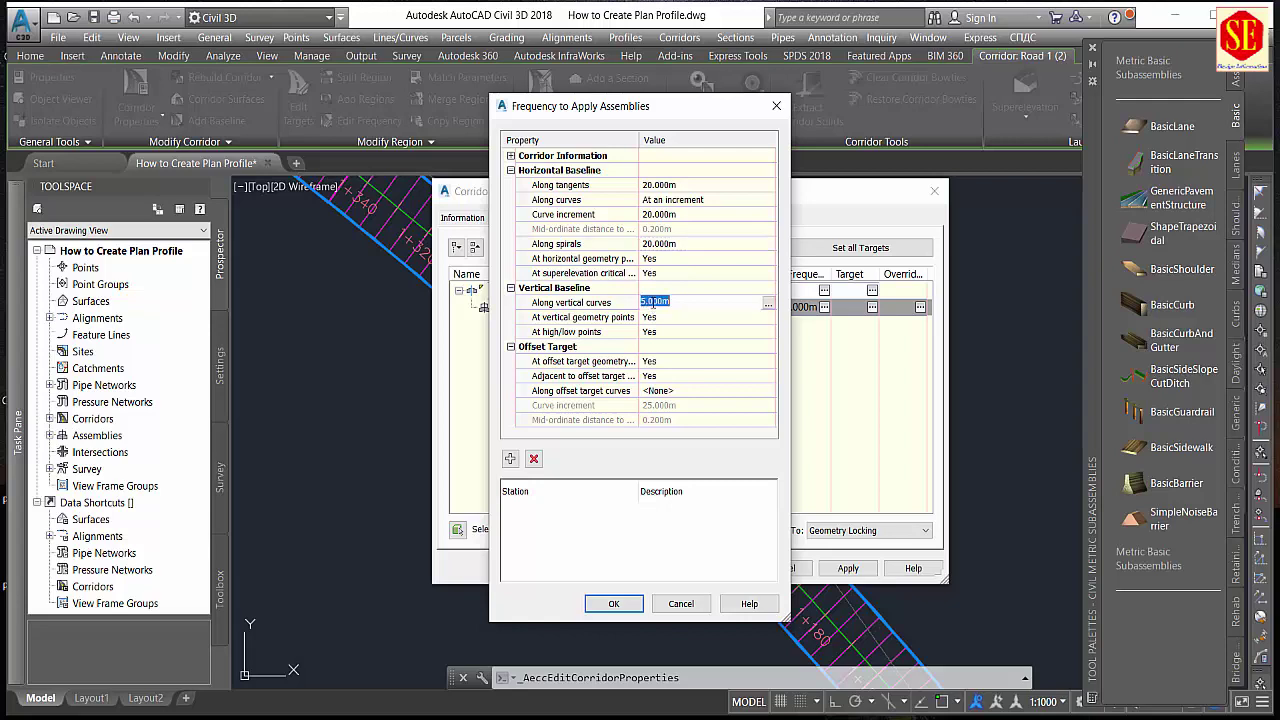
left_click(613, 604)
left_click(848, 568)
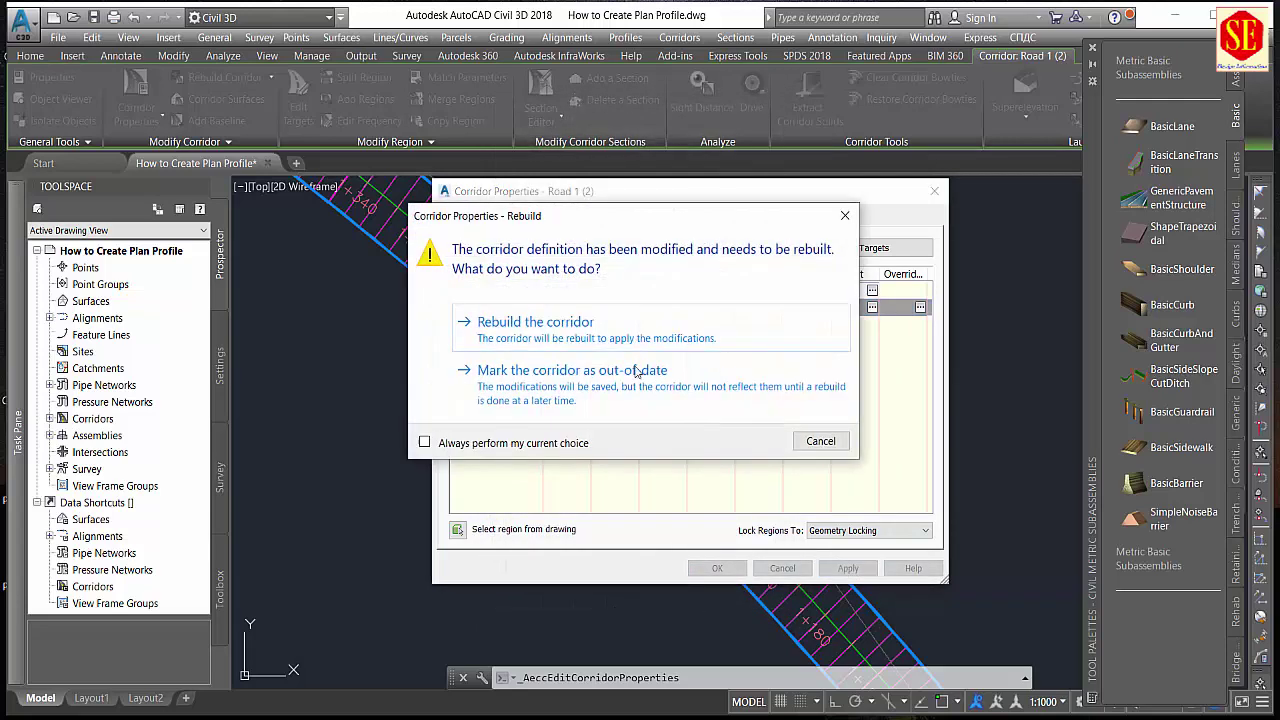
left_click(543, 338)
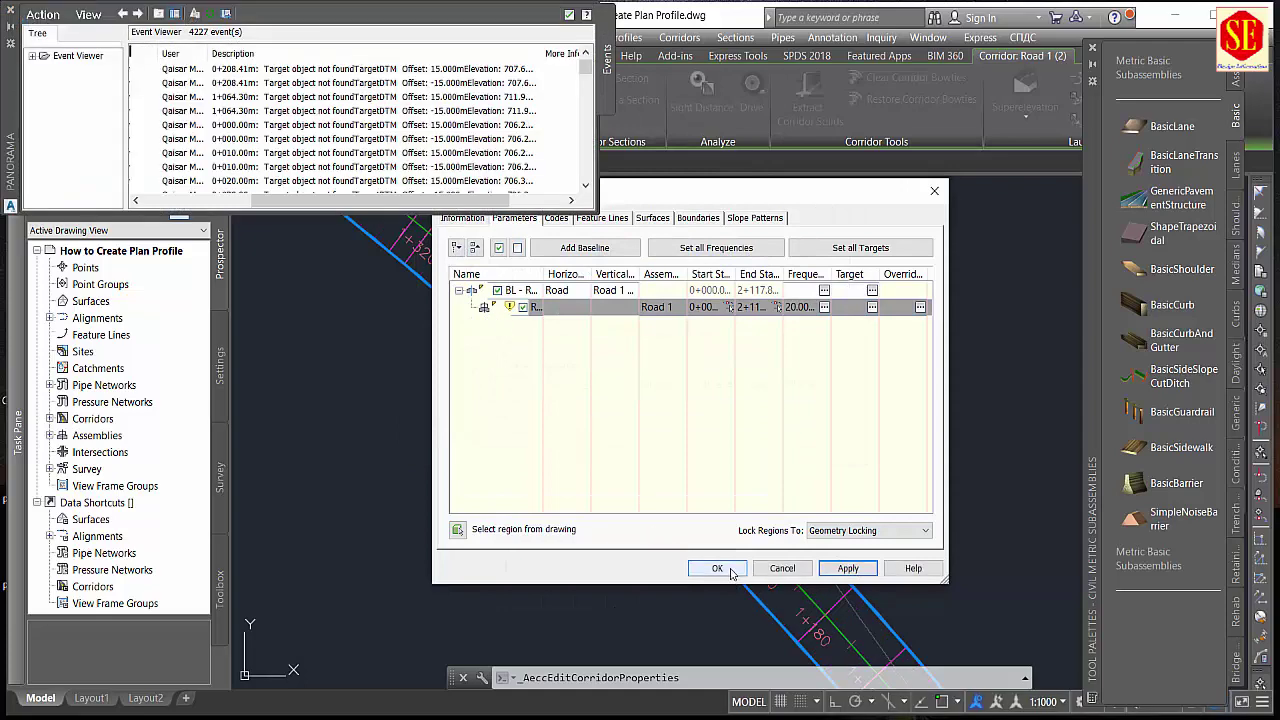
left_click(731, 570)
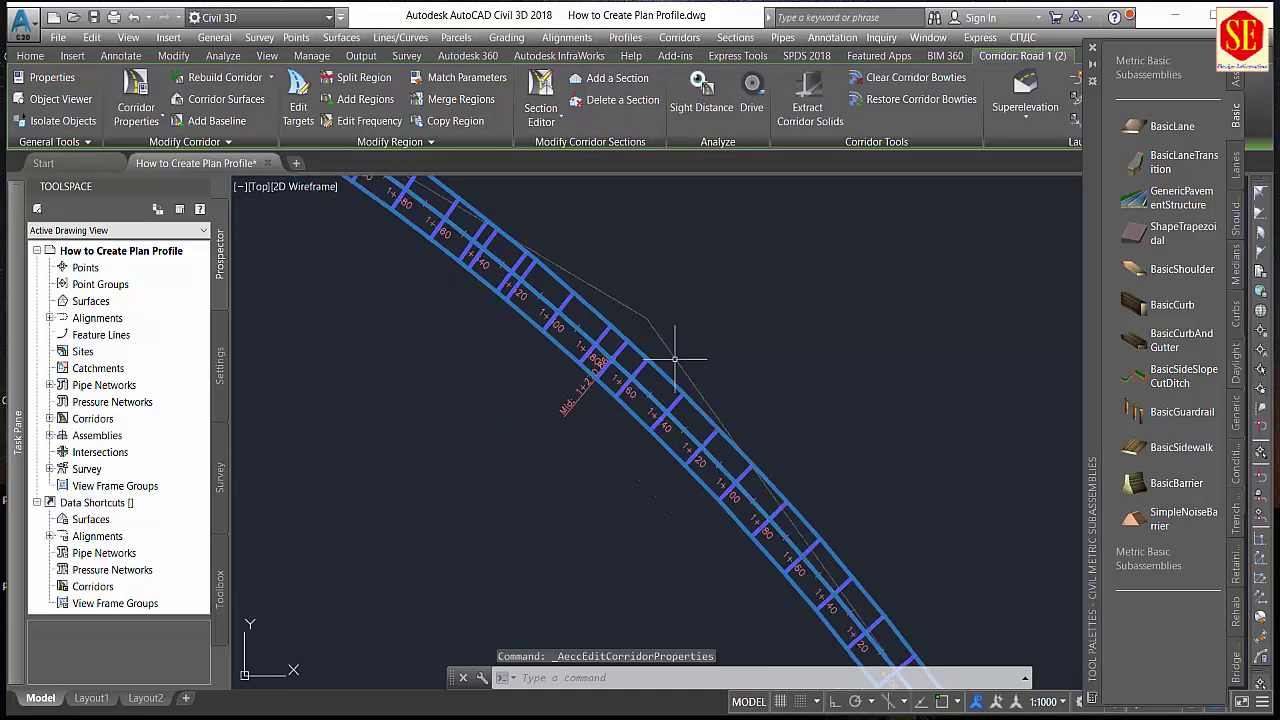
Clear the corridor selection and cancel any remaining command.
scroll(675, 358, "down", 3)
scroll(594, 380, "up", 2)
key("Escape")
scroll(528, 352, "down", 2)
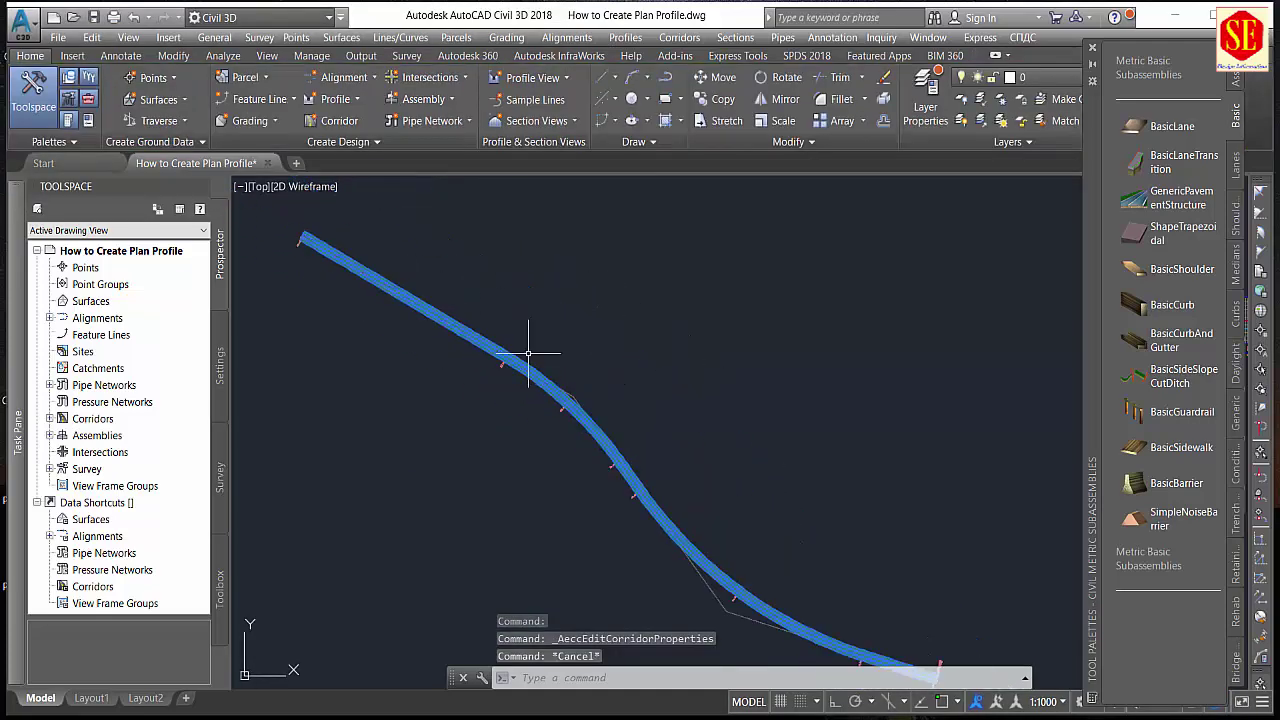
key("Escape")
scroll(557, 351, "up", 2)
scroll(703, 309, "down", 1)
scroll(631, 317, "up", 1)
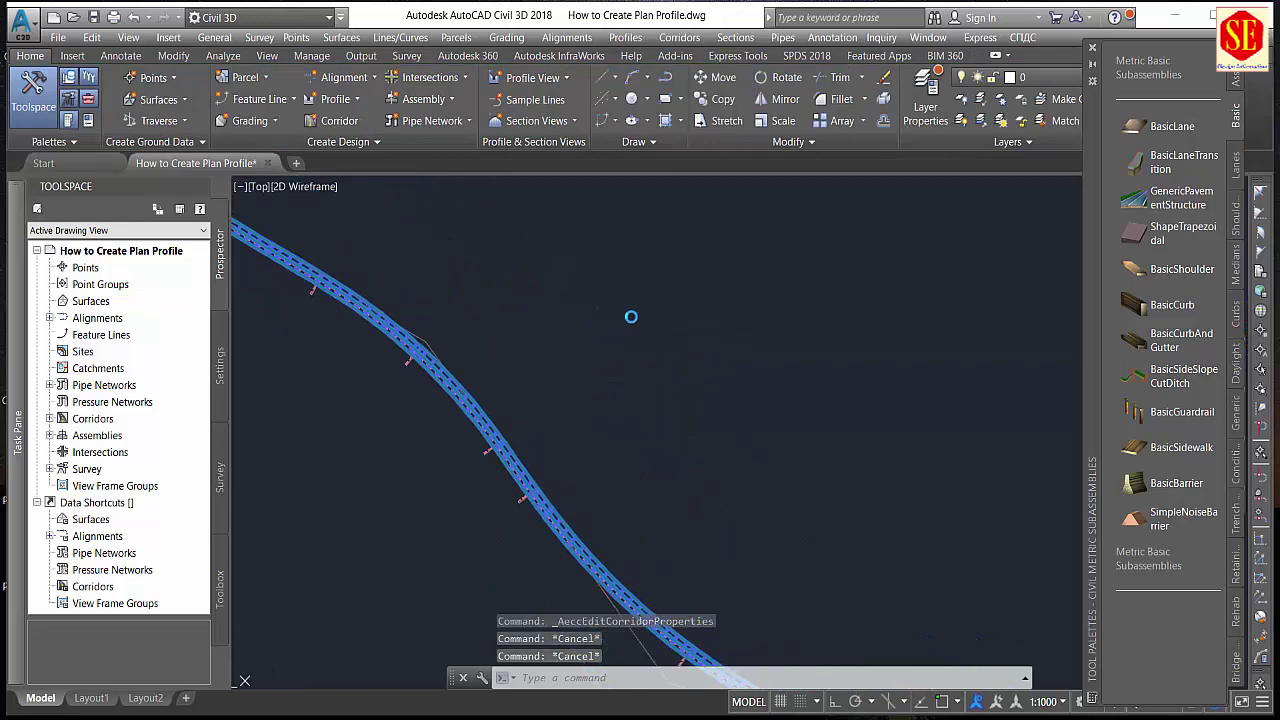
Hide the subassembly tool palettes with Ctrl+3 and show the Output plan production tools.
key("ctrl+3")
scroll(625, 290, "down", 3)
scroll(542, 363, "up", 2)
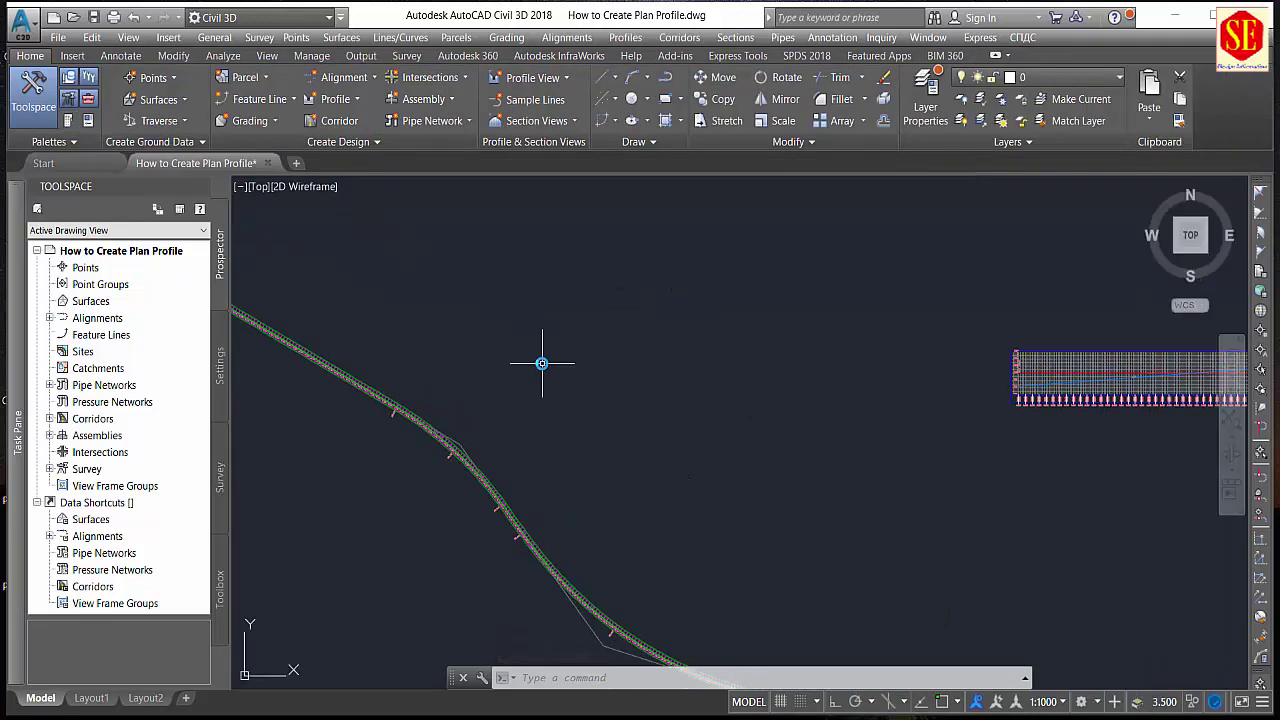
mouse_move(542, 363)
scroll(542, 363, "down", 4)
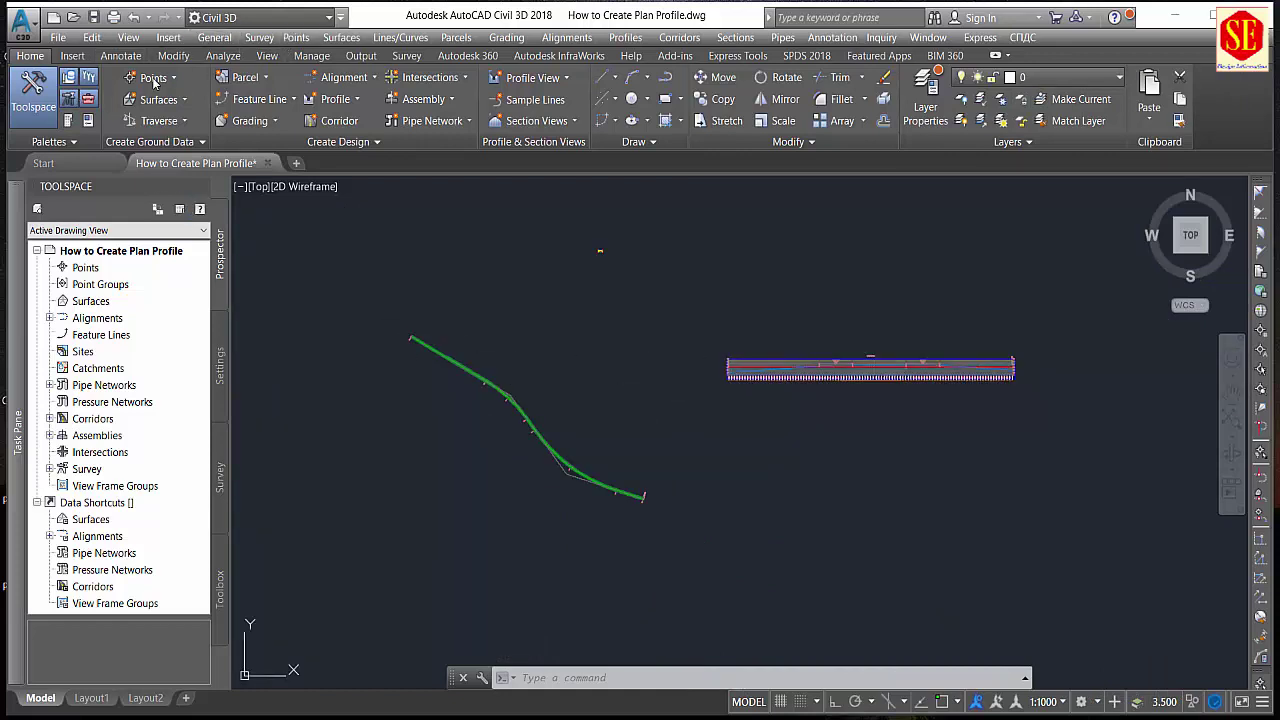
left_click(364, 57)
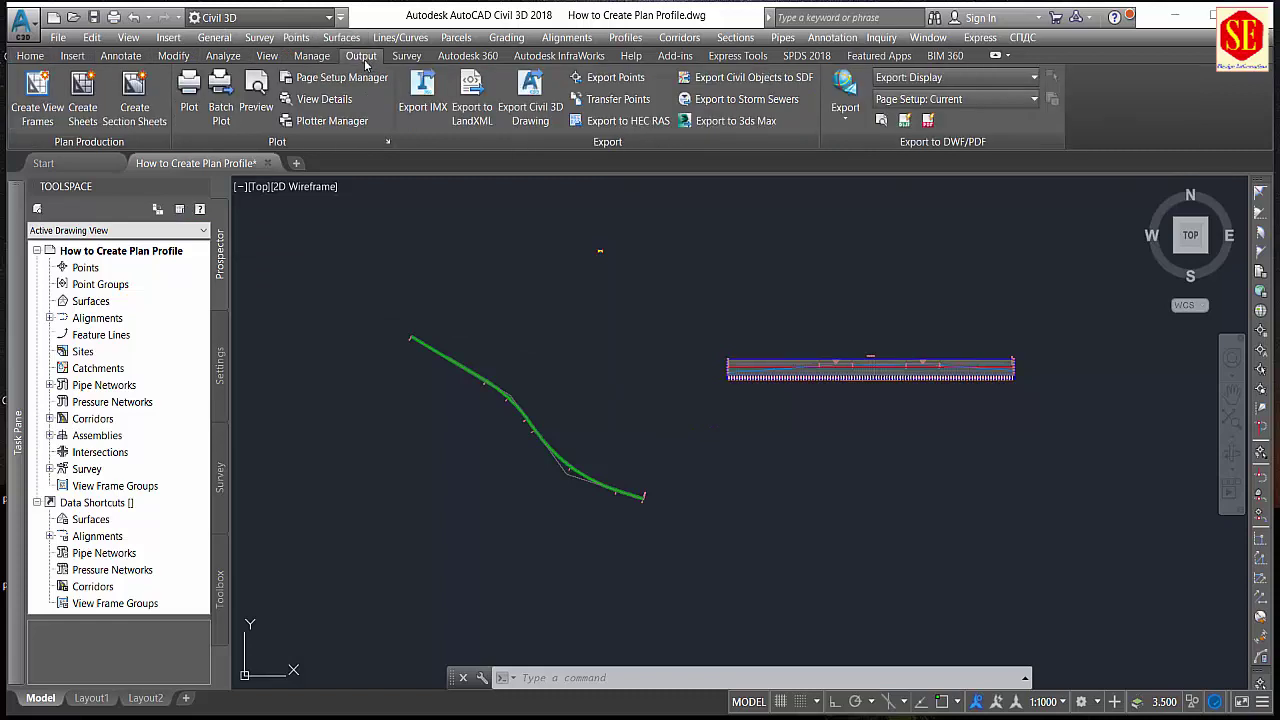
Start Create View Frames on the Road alignment with the Plan and Profile sheet type.
left_click(37, 121)
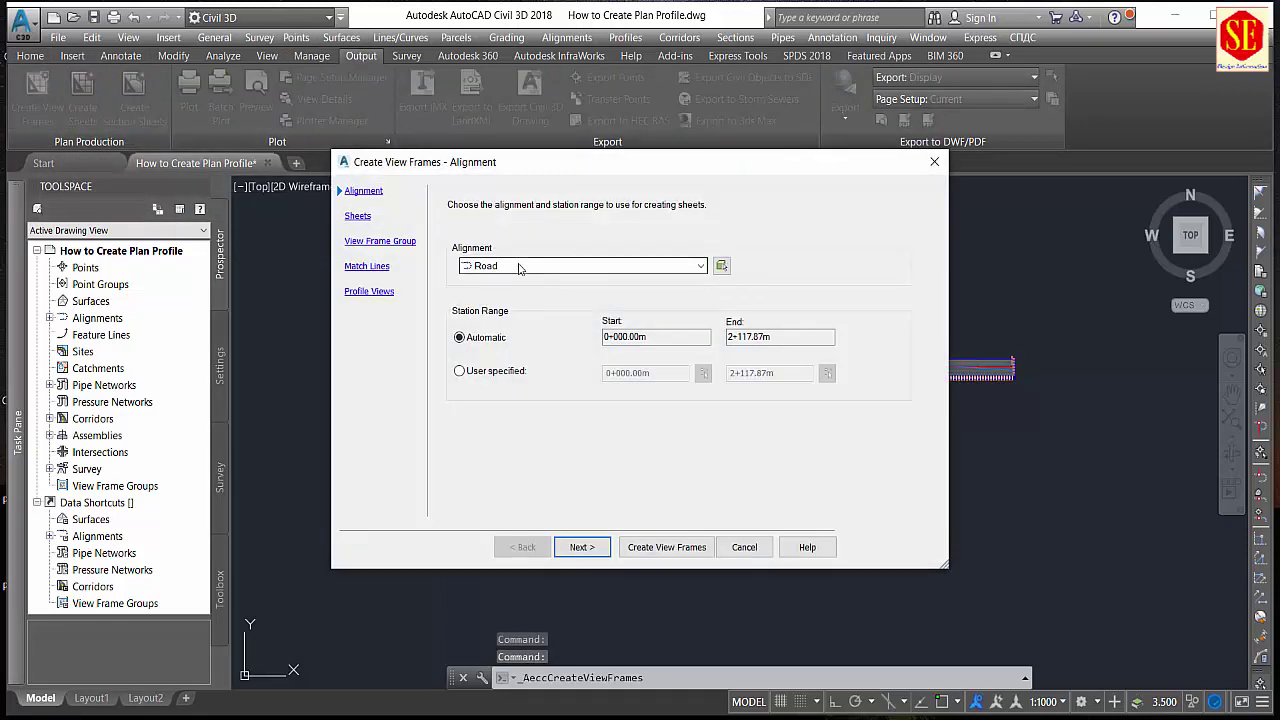
left_click(518, 268)
left_click(518, 268)
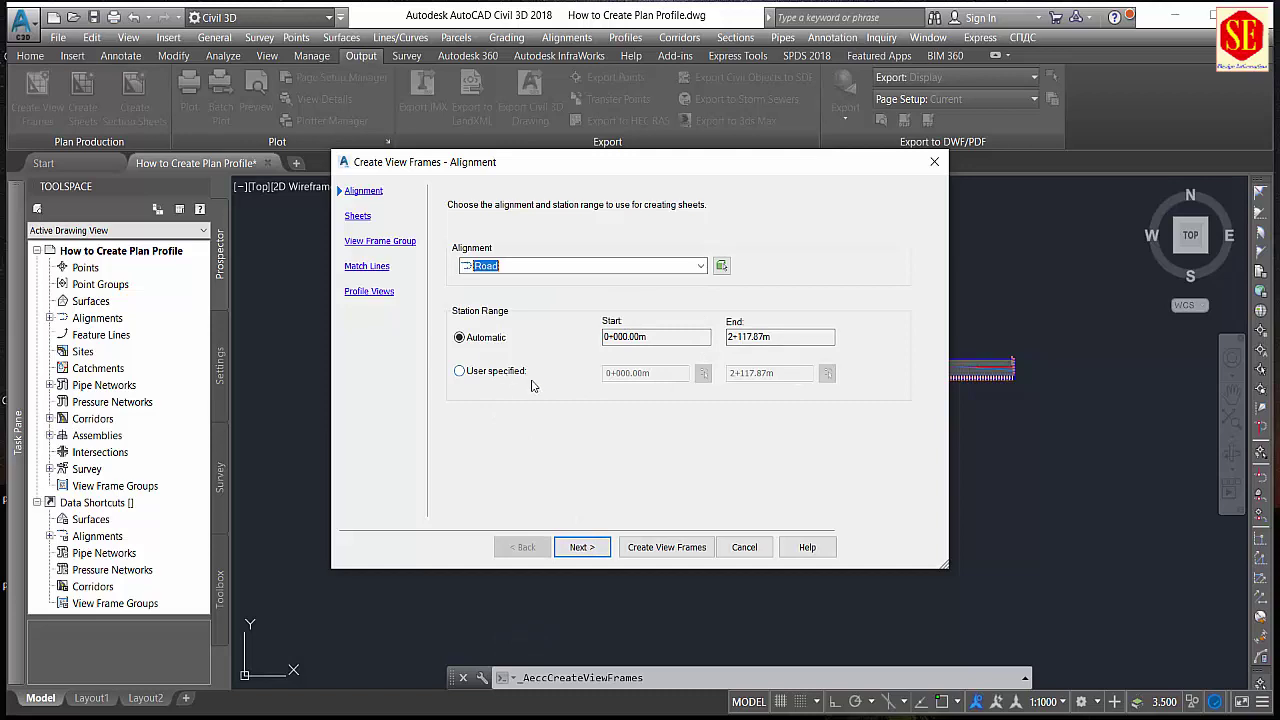
left_click(572, 558)
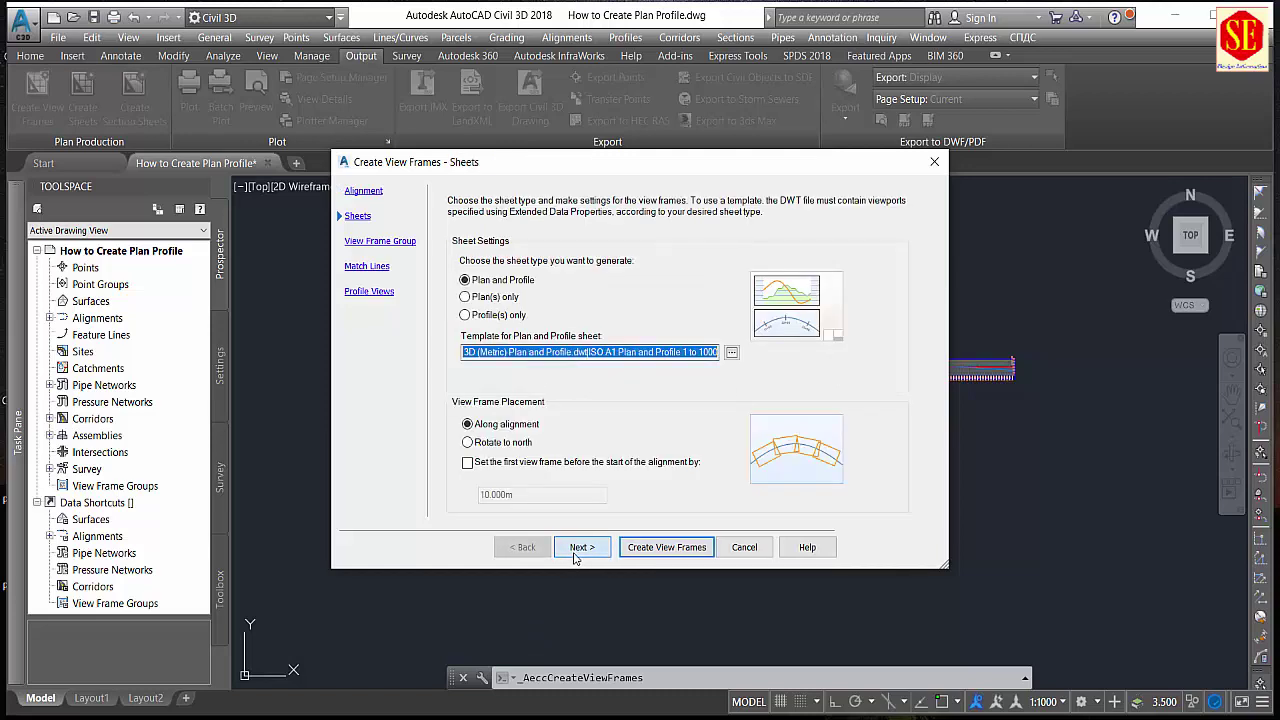
left_click(492, 298)
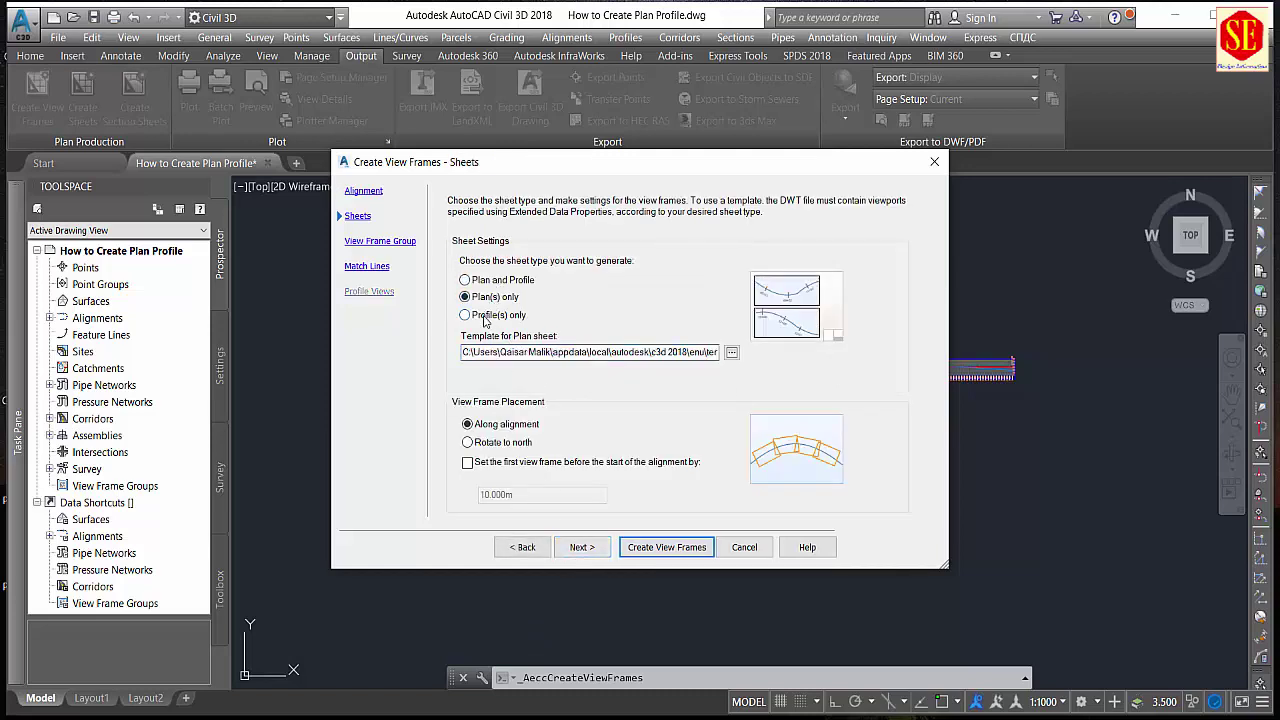
left_click(488, 314)
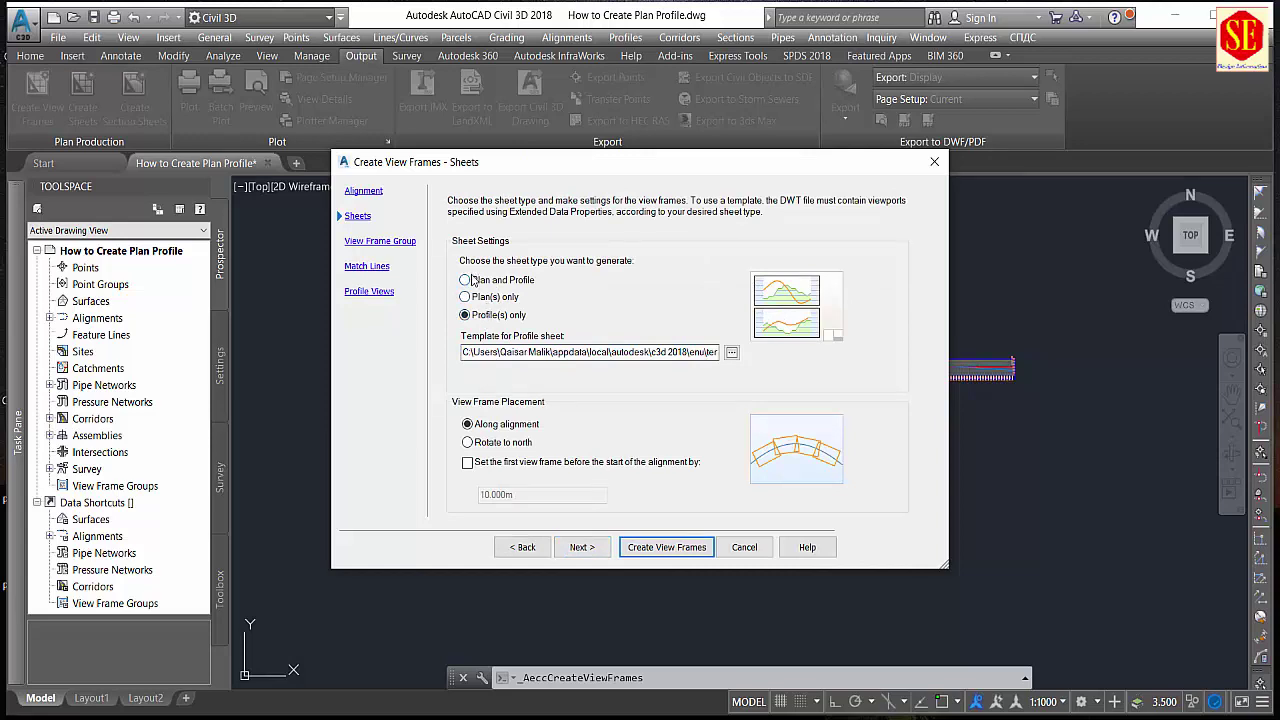
left_click(474, 282)
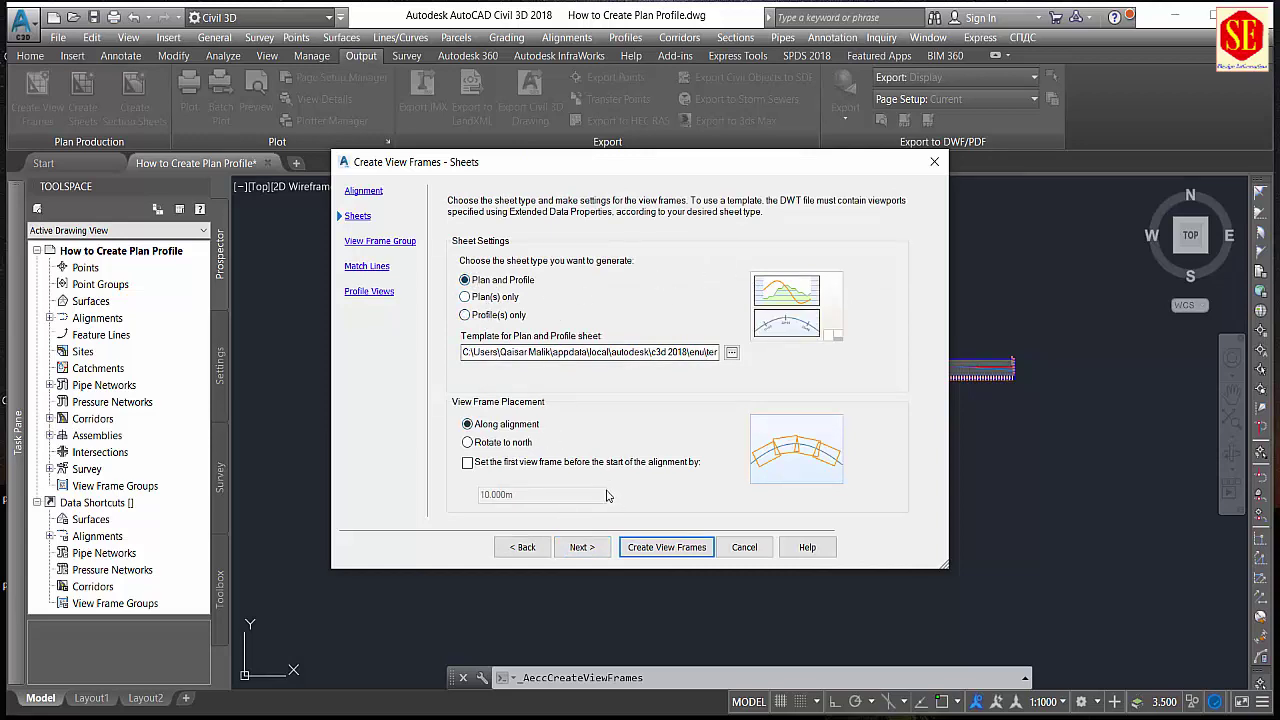
Keep the default group, match line and profile view settings and create the view frames.
left_click(589, 551)
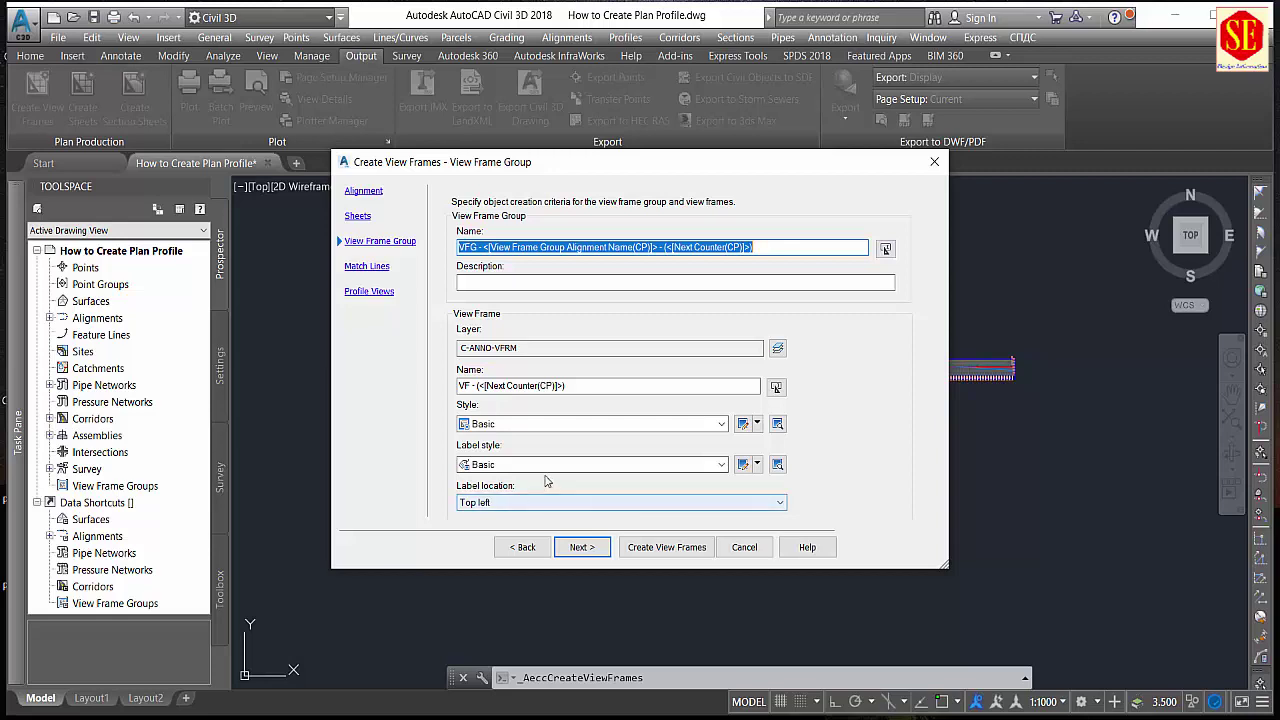
left_click(583, 549)
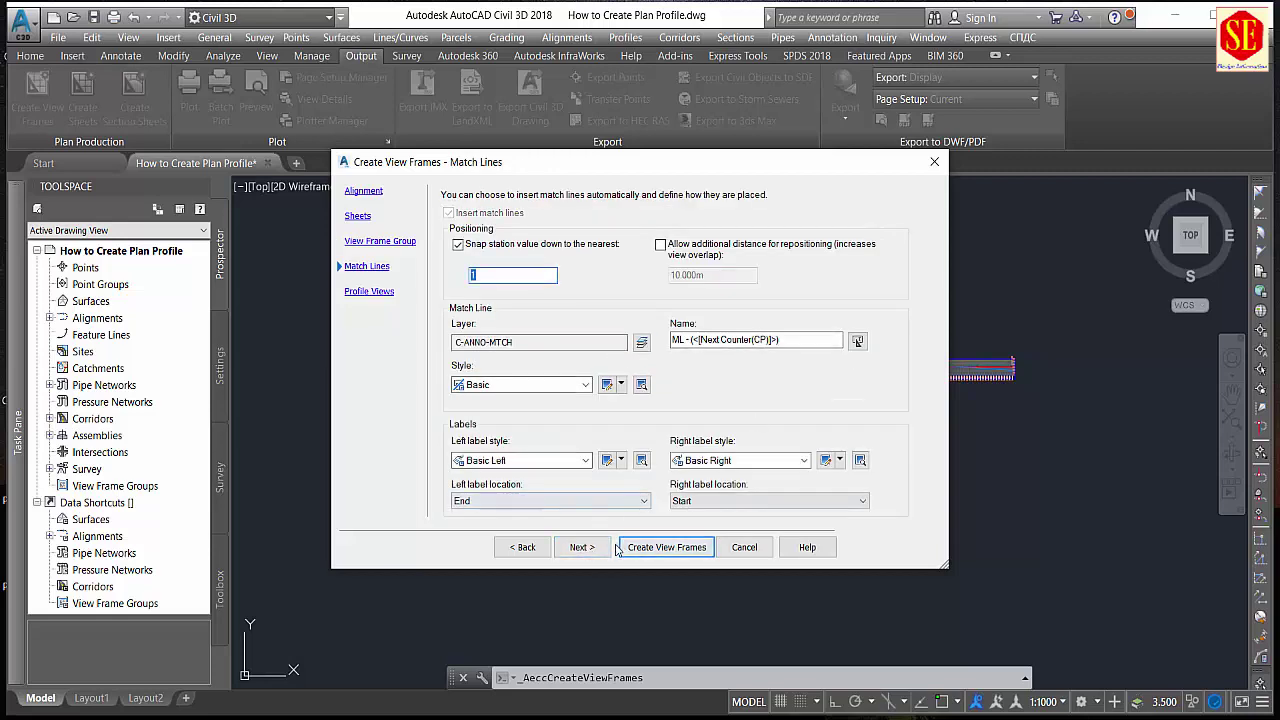
left_click(580, 550)
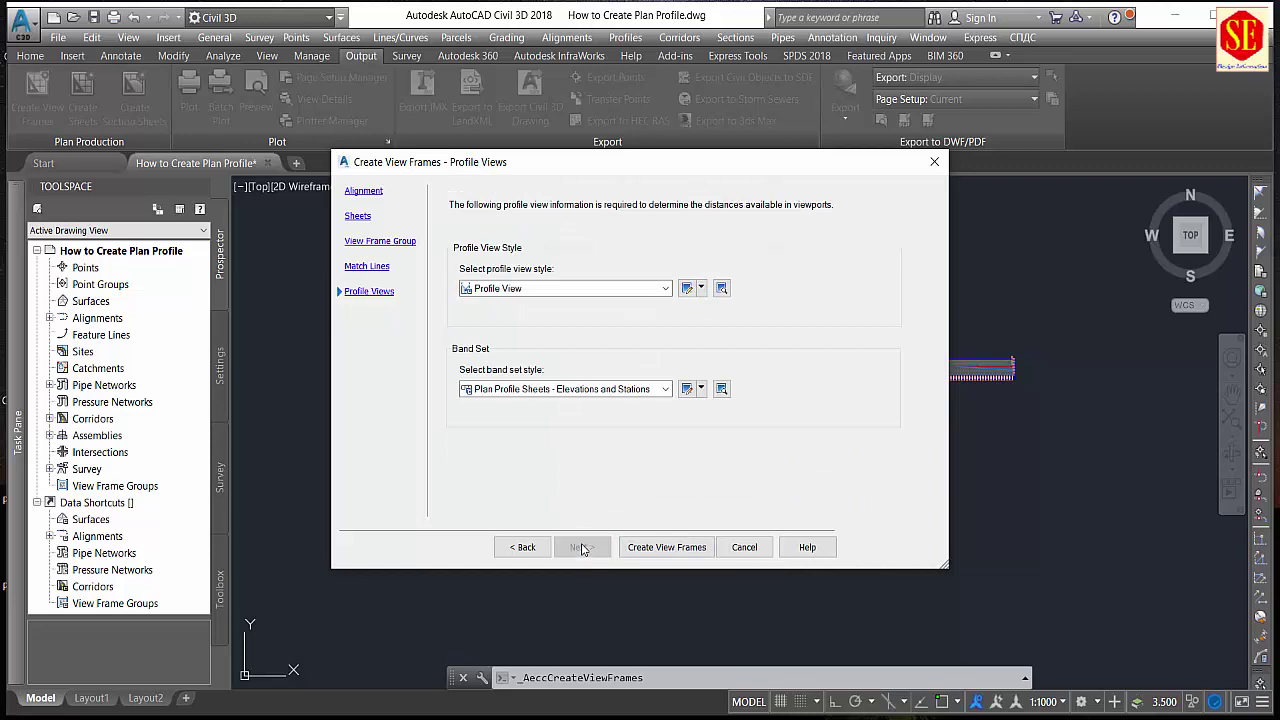
left_click(660, 547)
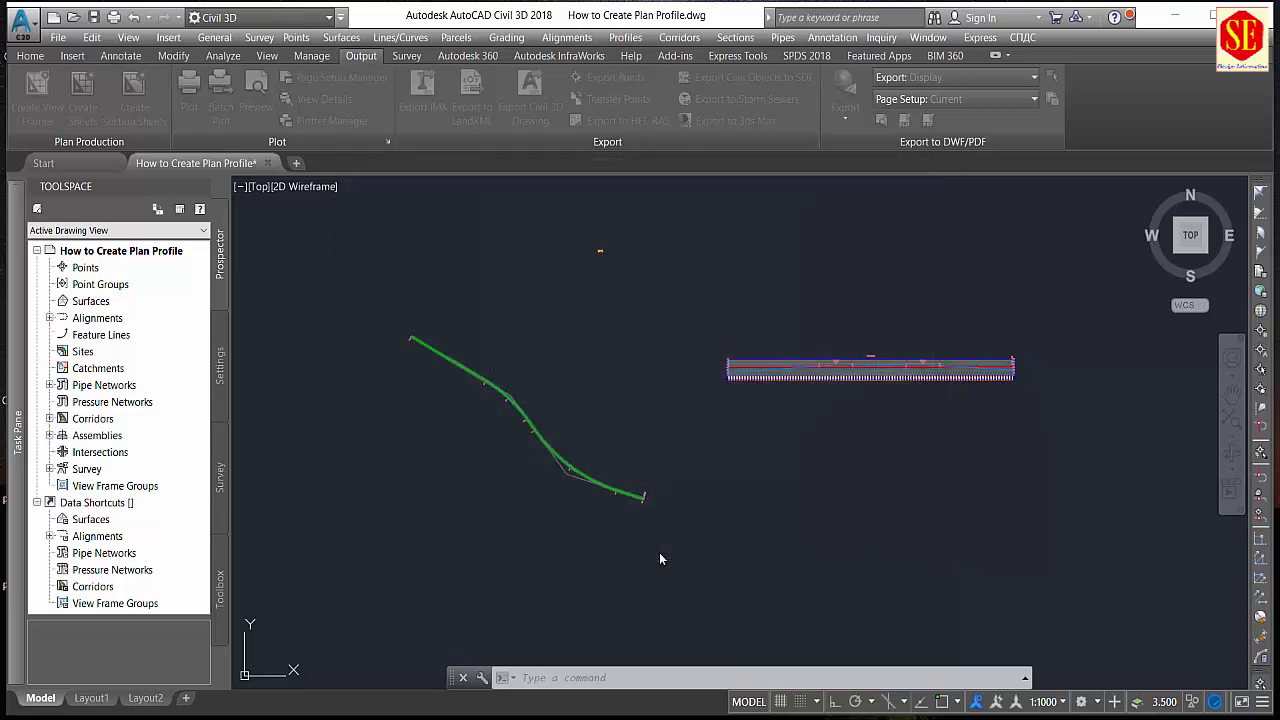
scroll(578, 462, "up", 5)
scroll(614, 423, "down", 3)
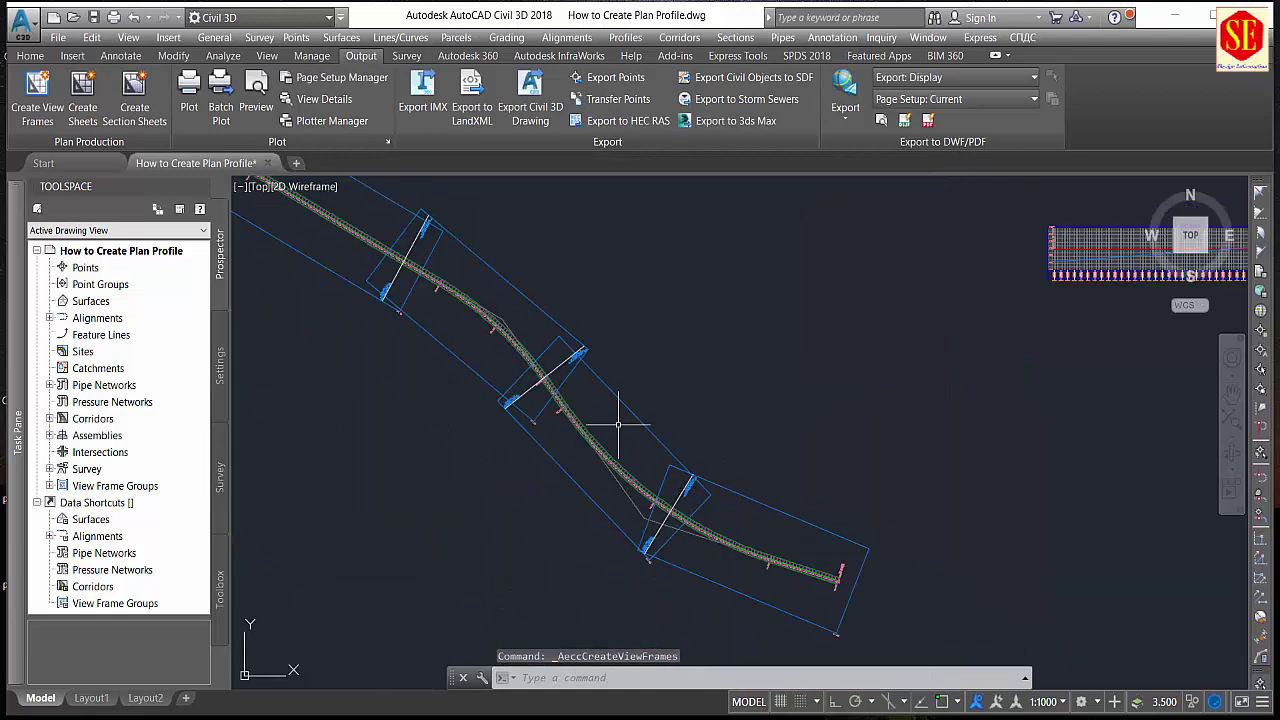
scroll(590, 420, "up", 2)
scroll(557, 420, "up", 1)
scroll(557, 420, "up", 1)
scroll(634, 366, "down", 3)
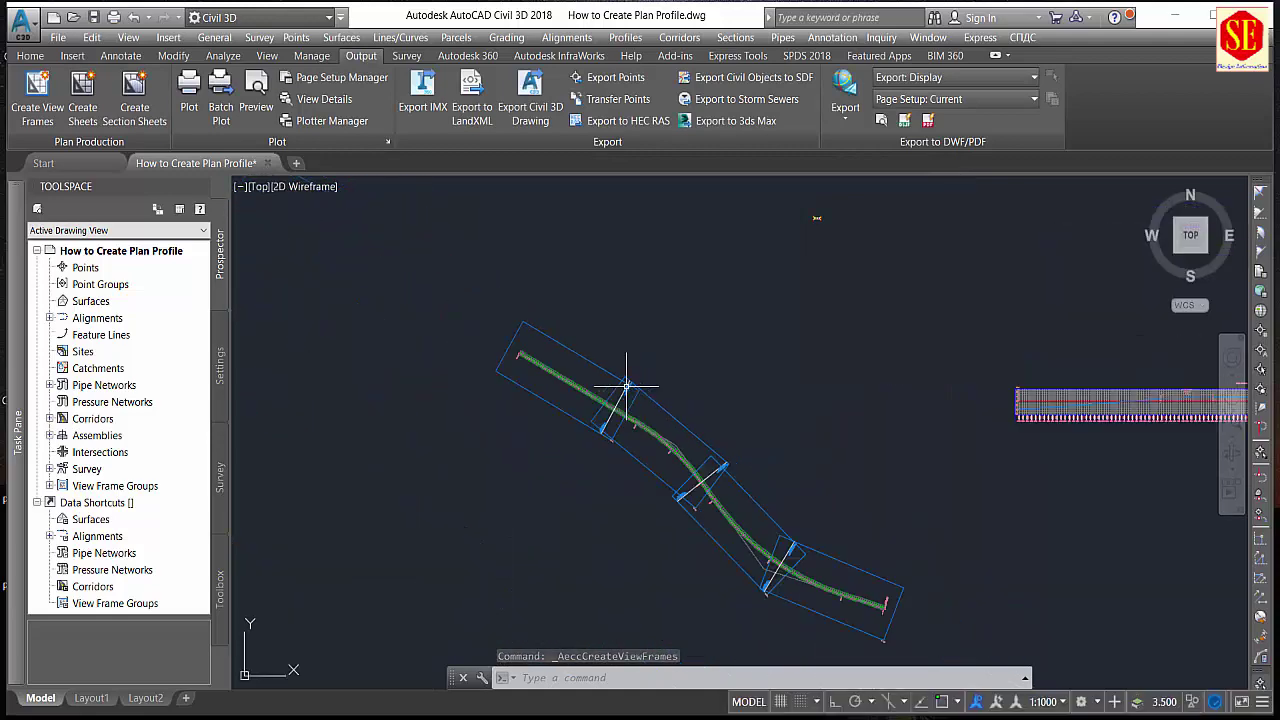
scroll(748, 532, "up", 1)
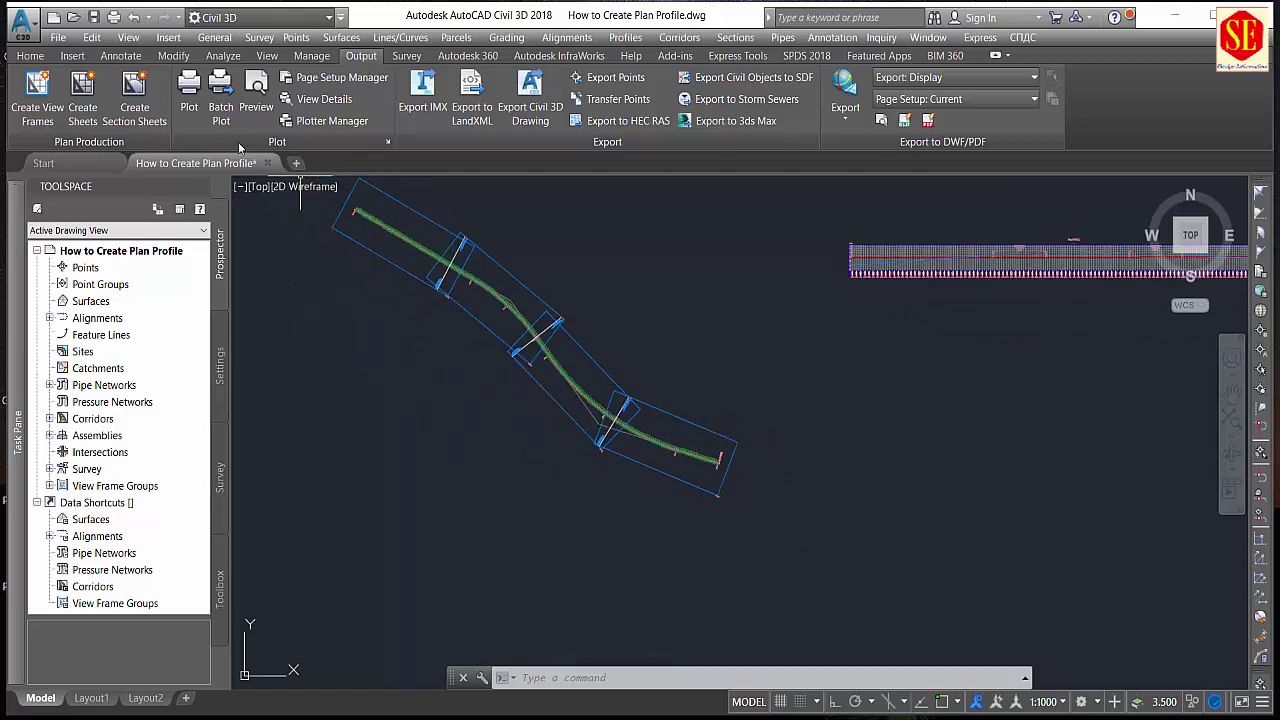
Create Sheets from VFG - Road - (2) with custom profile view settings via the Profile View Wizard.
left_click(84, 118)
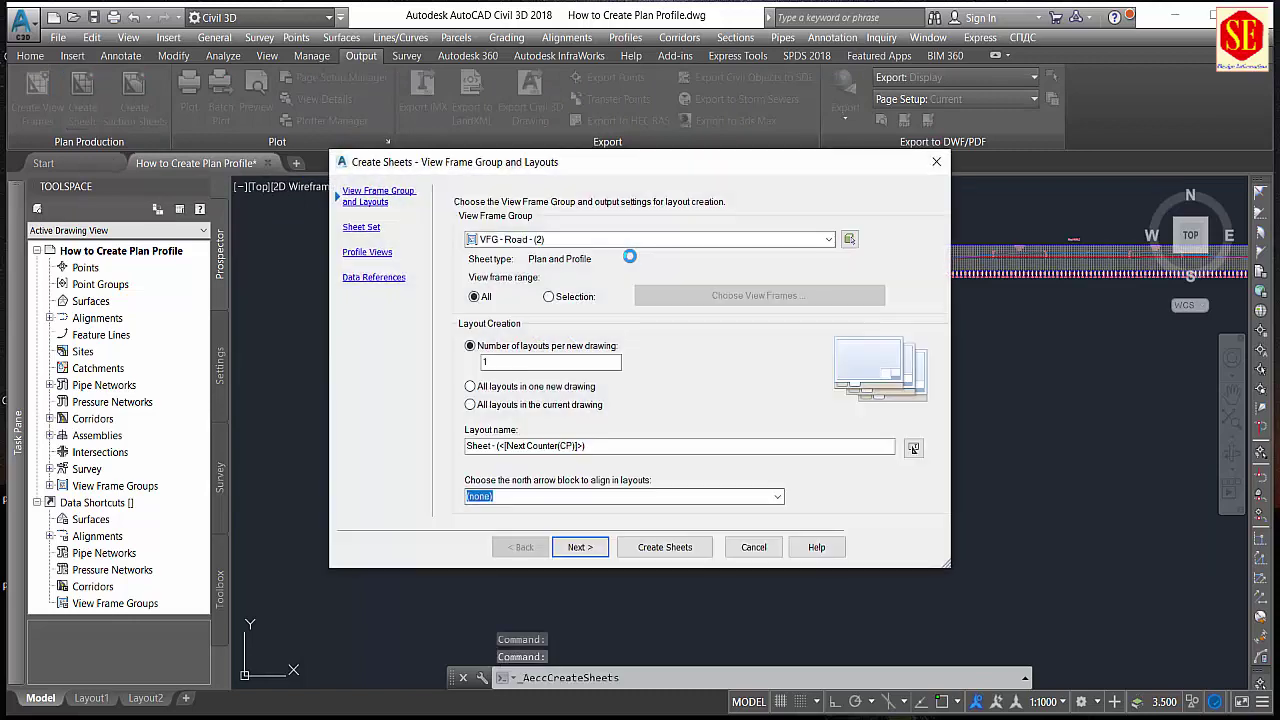
left_click(543, 238)
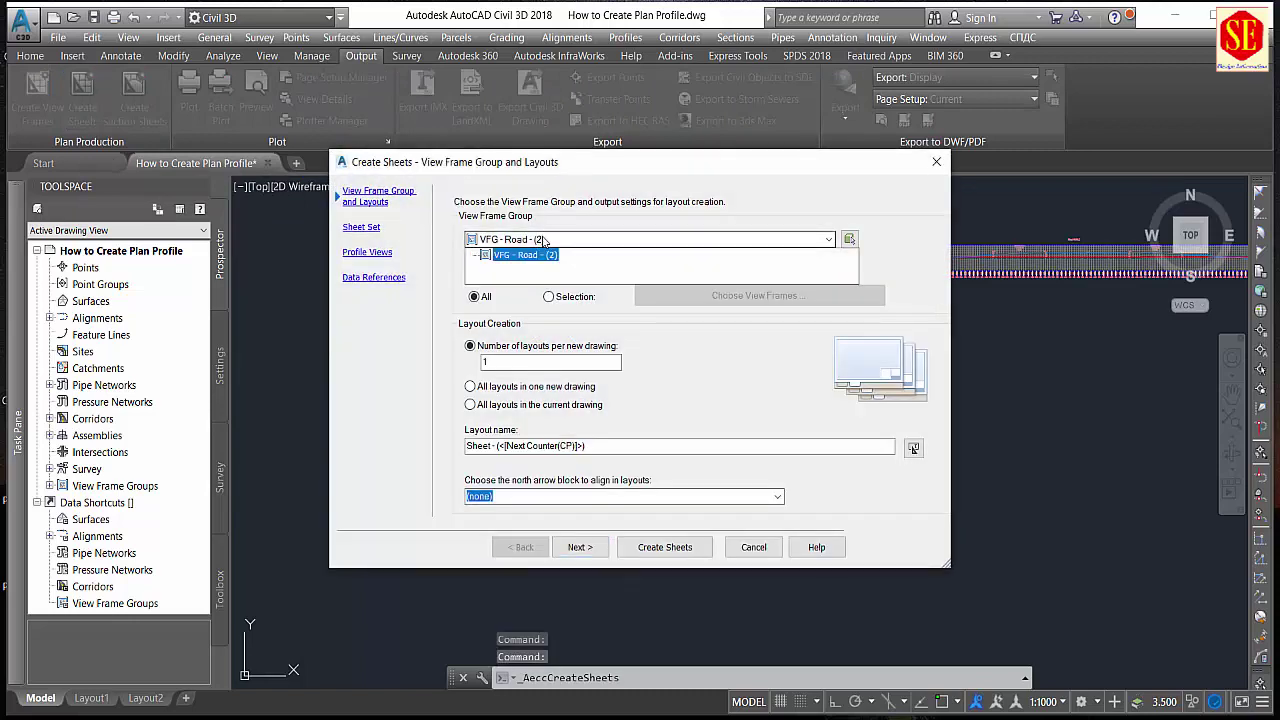
left_click(535, 259)
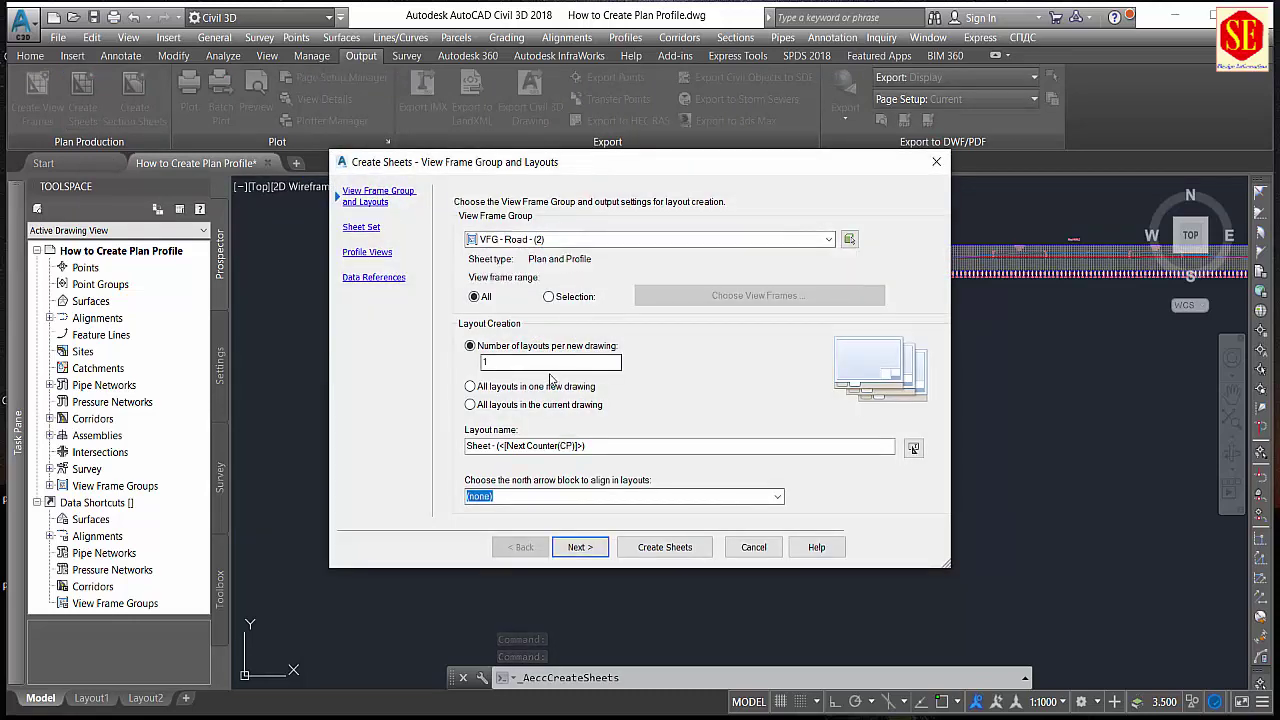
left_click(581, 556)
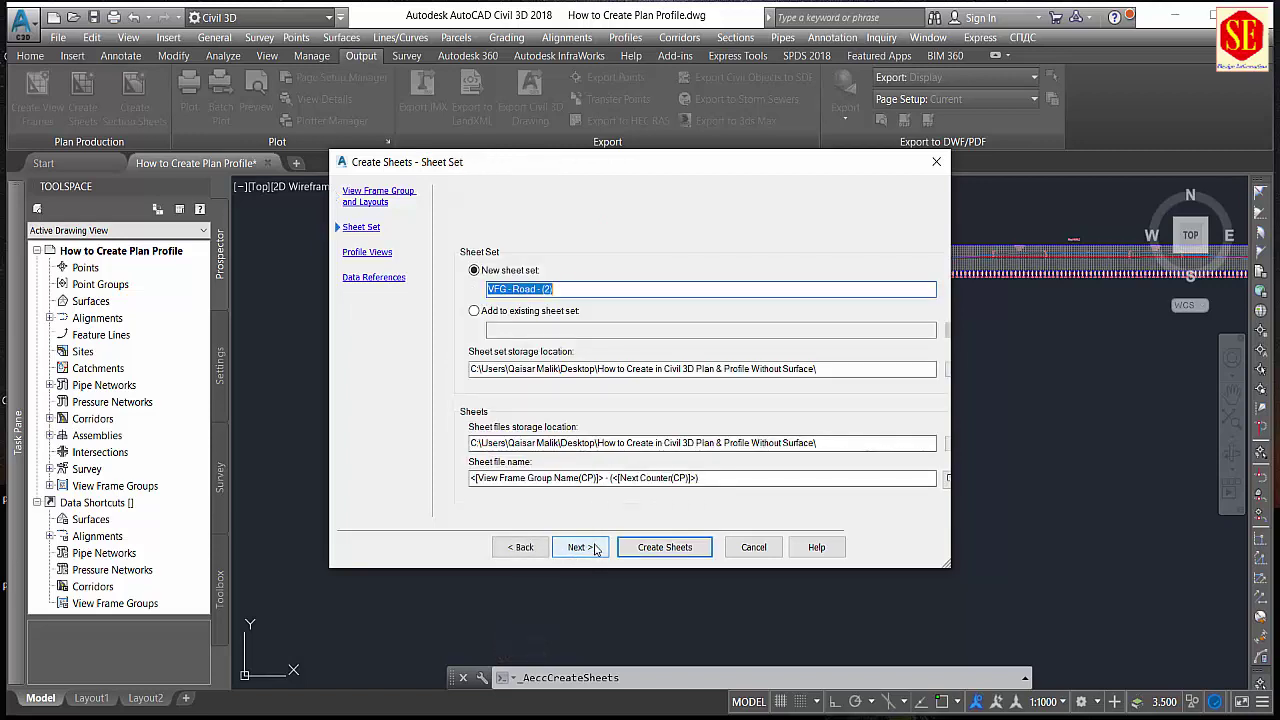
left_click(595, 548)
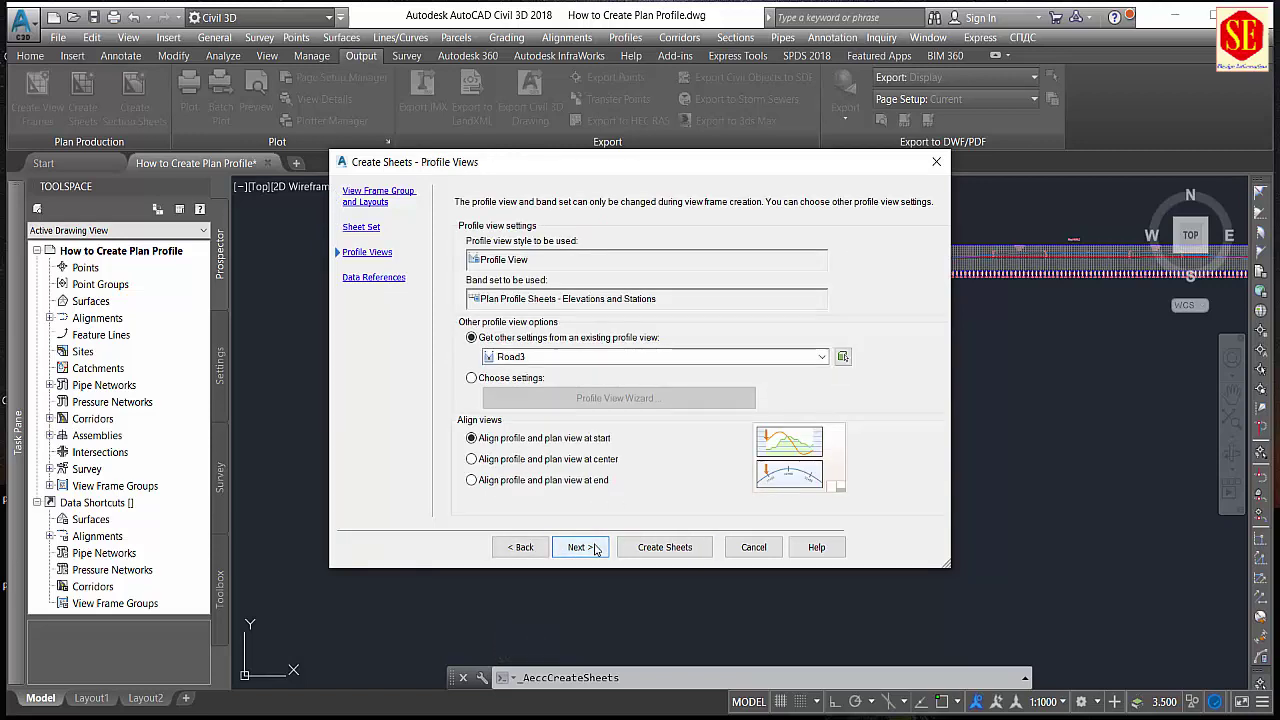
left_click(472, 378)
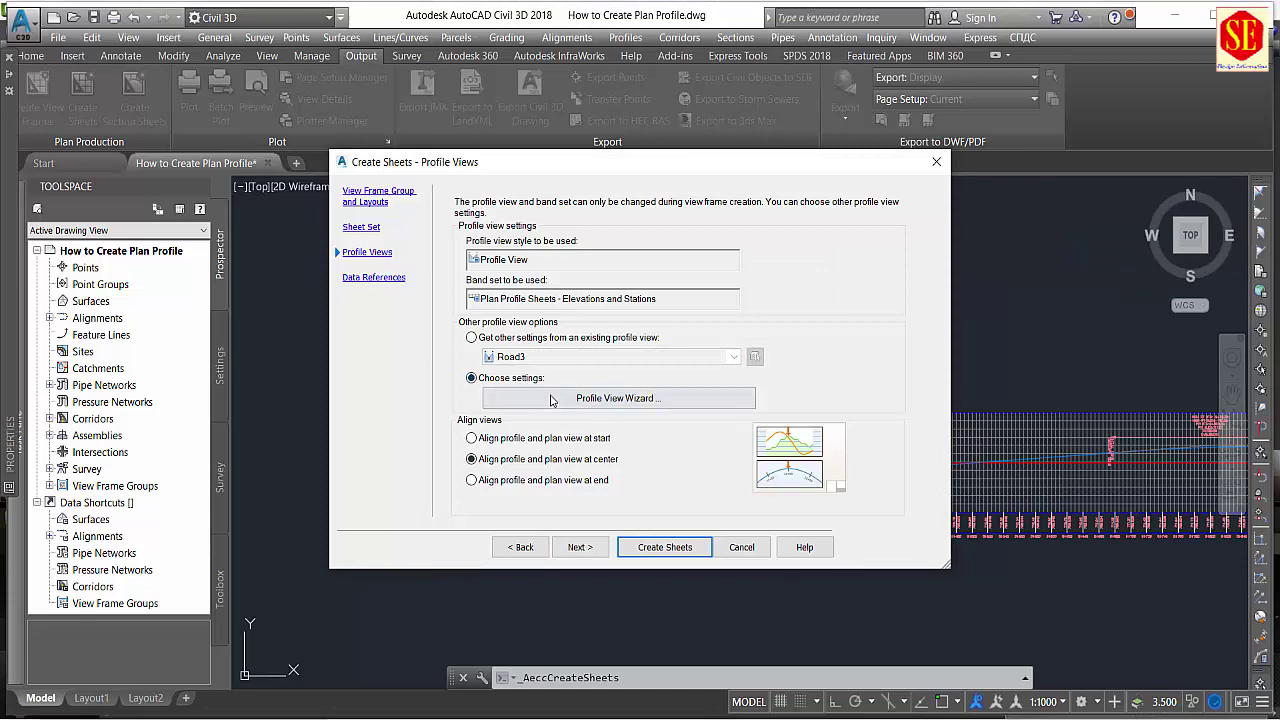
left_click(616, 398)
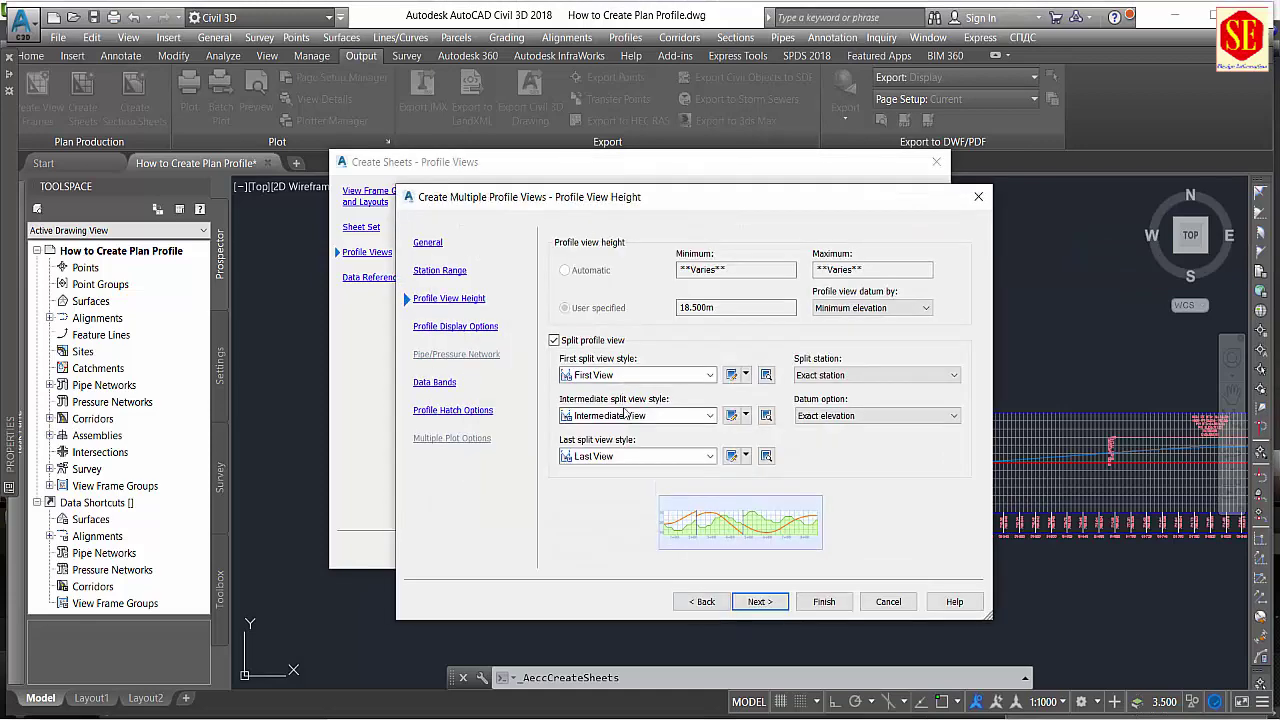
Give the third profile, Road 1 Design, the Complete Label Set and finish the Profile View Wizard.
left_click(752, 604)
left_click_drag(700, 557, 694, 576)
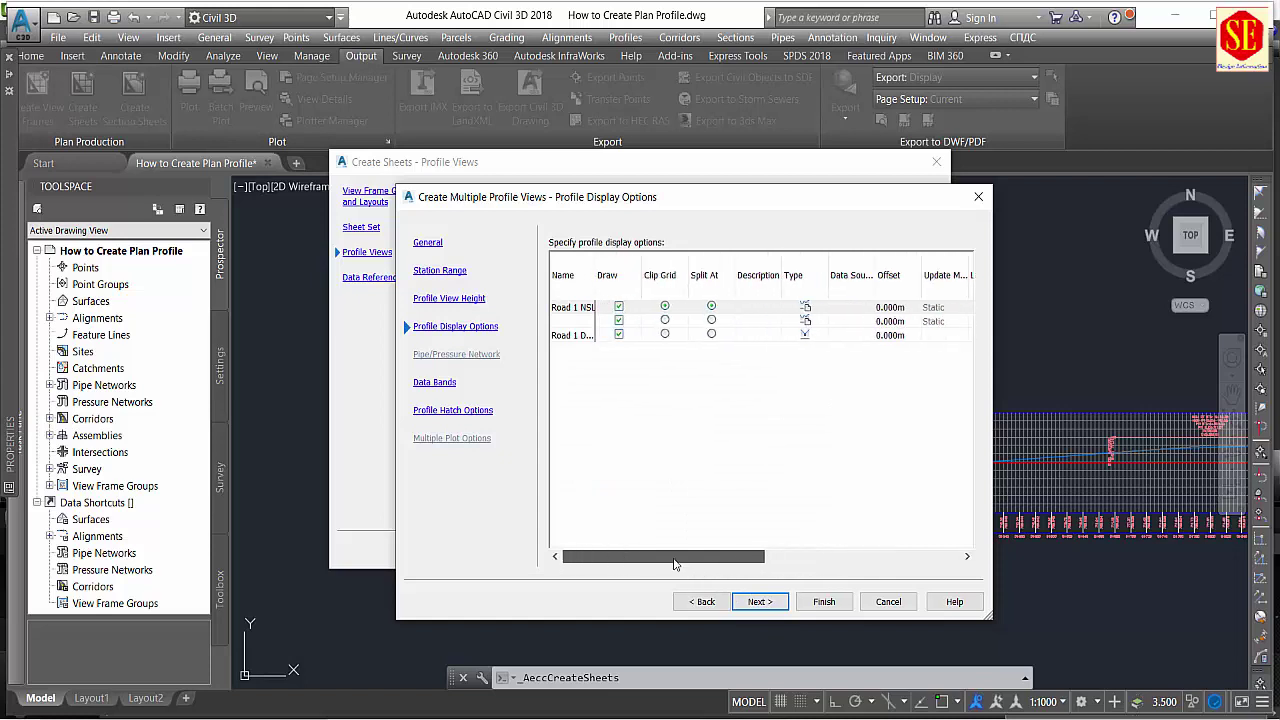
left_click_drag(716, 562, 819, 556)
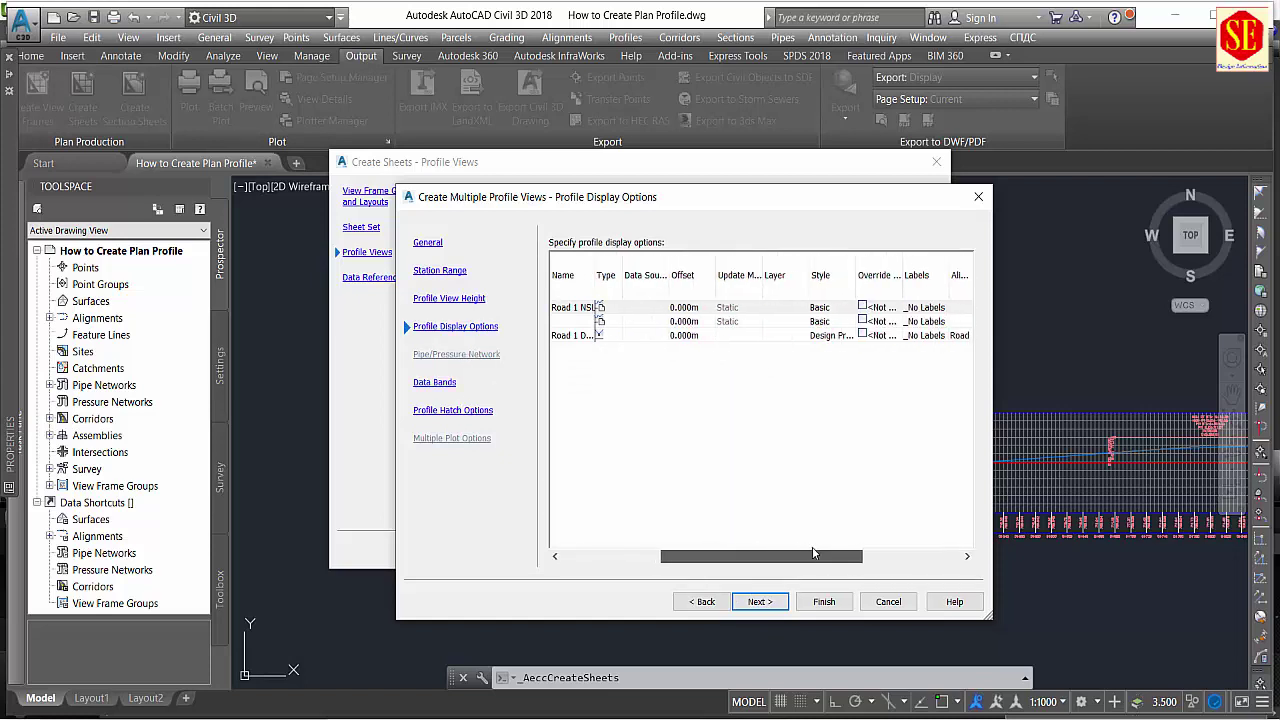
left_click(915, 337)
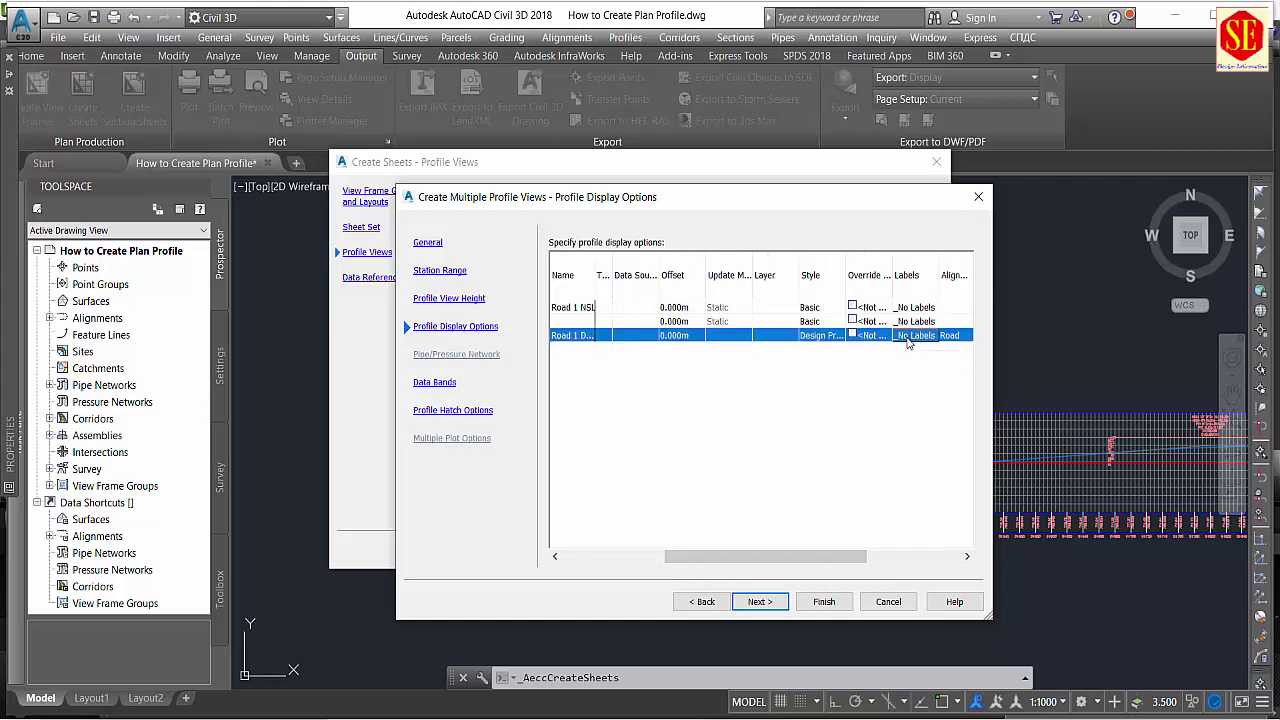
left_click(912, 339)
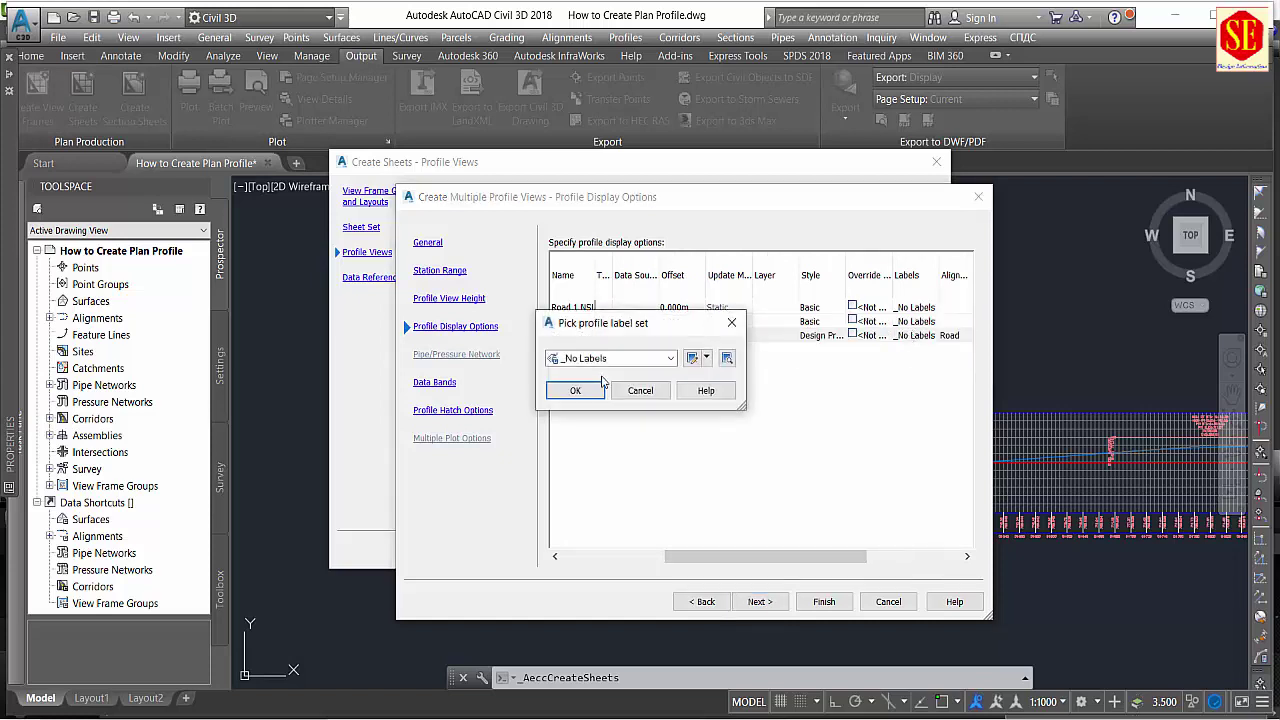
left_click(616, 360)
left_click(597, 388)
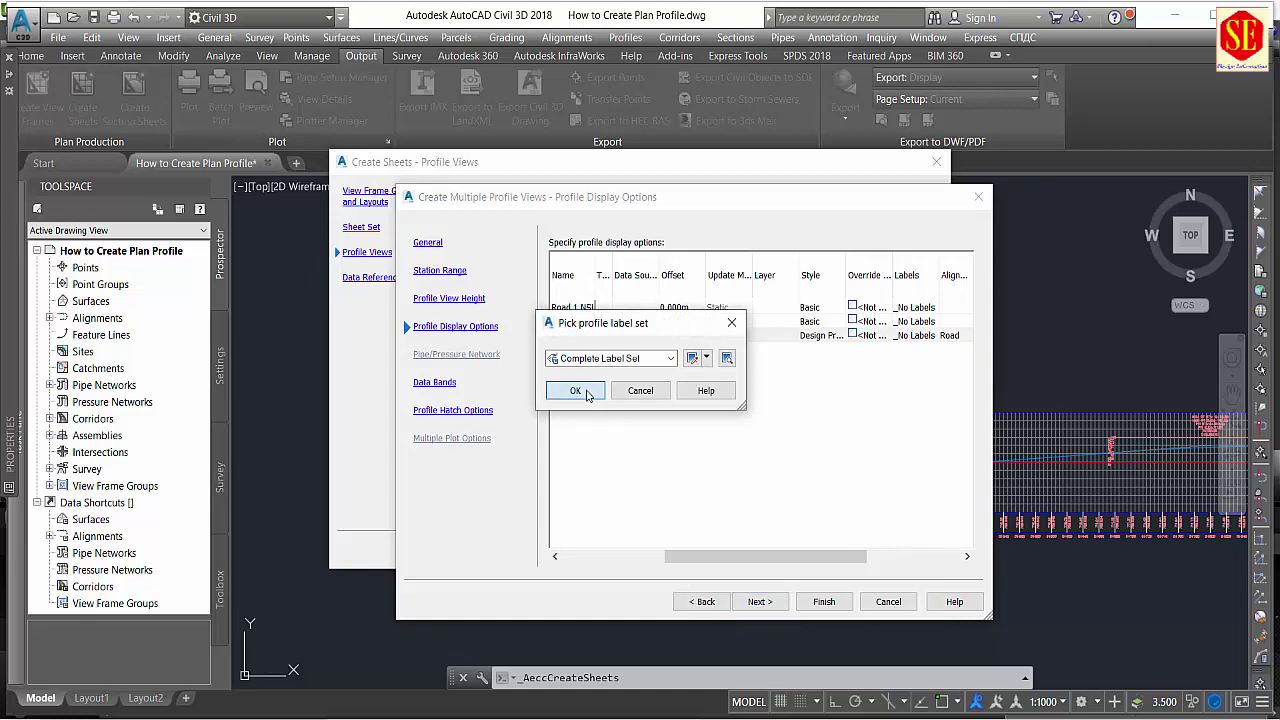
left_click(590, 395)
left_click(759, 603)
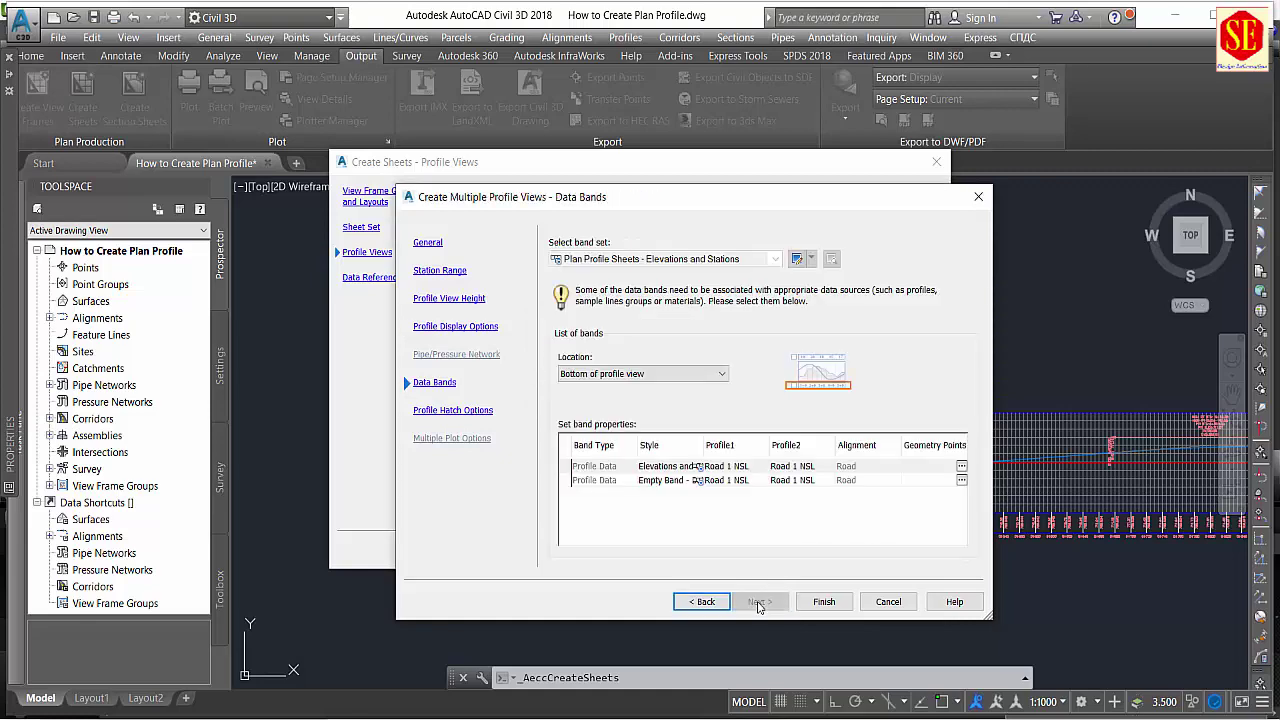
left_click(822, 602)
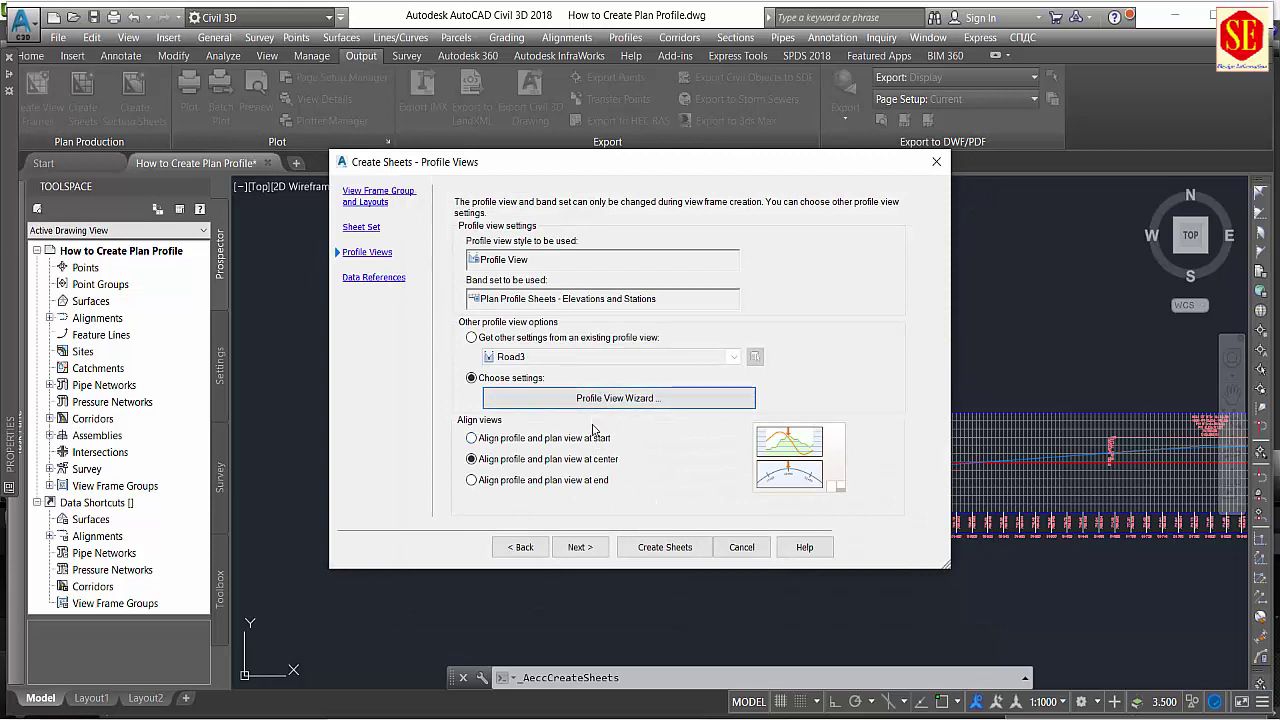
Generate the sheets past Data References, accepting the save prompt, producing VFG - Road - (4).
left_click(580, 550)
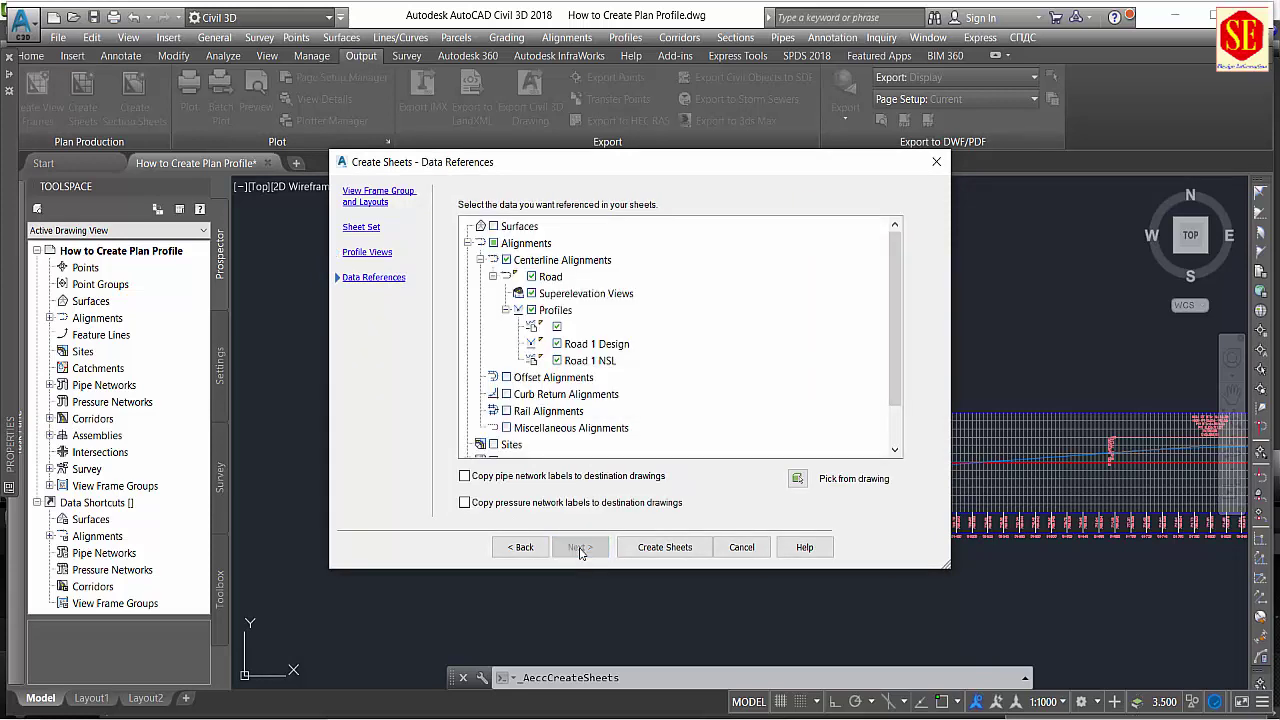
left_click(662, 548)
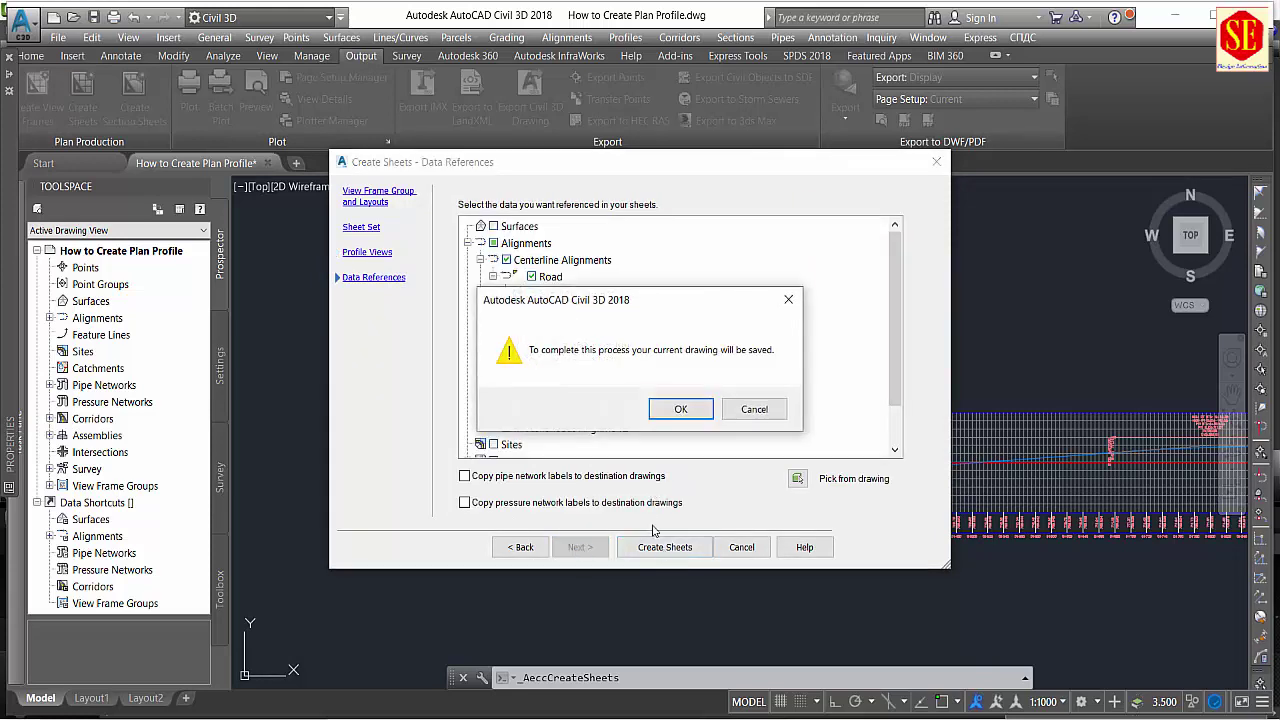
left_click(675, 420)
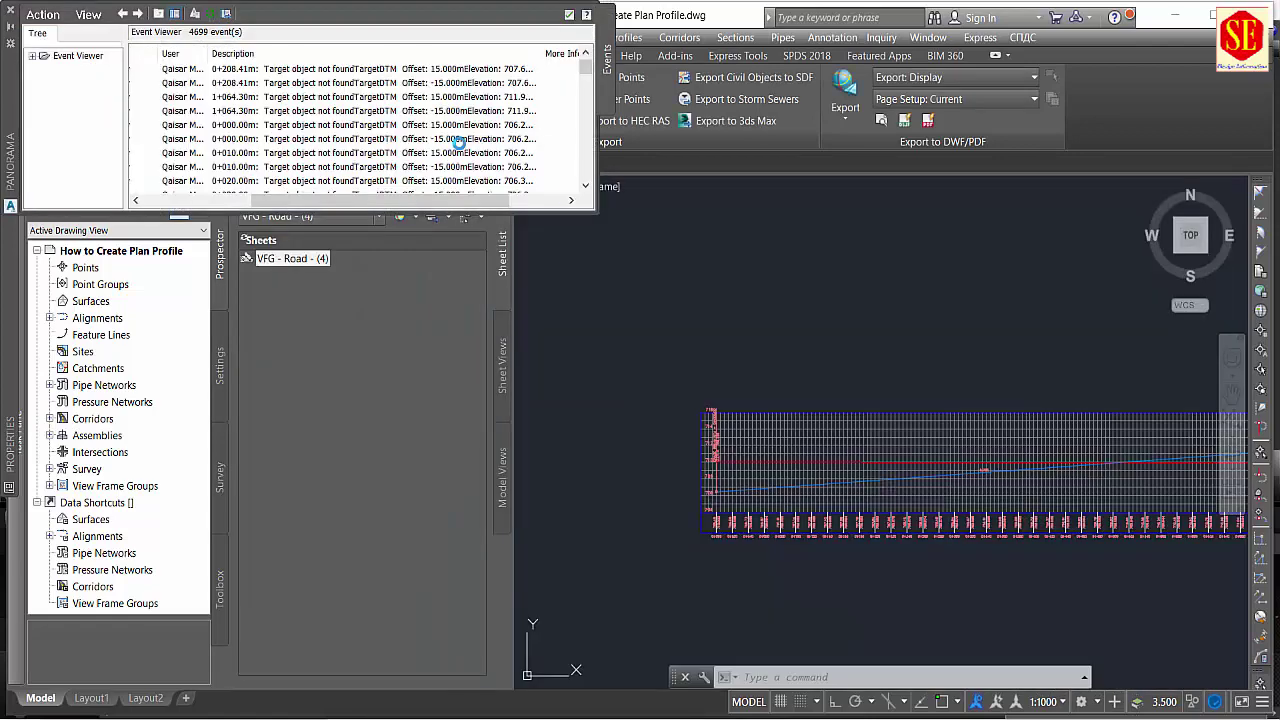
Close the event log and expand VFG - Road - (4) to select 1 - Sheet - (33).
left_click(14, 12)
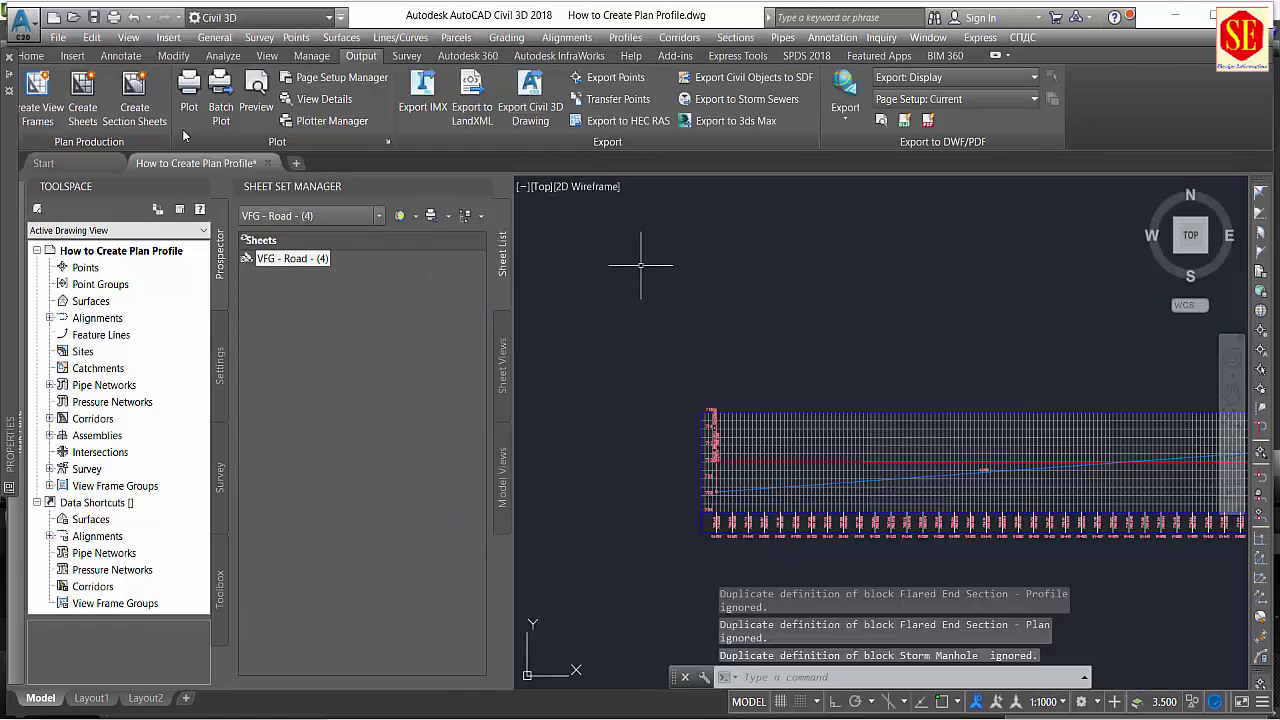
double_click(298, 256)
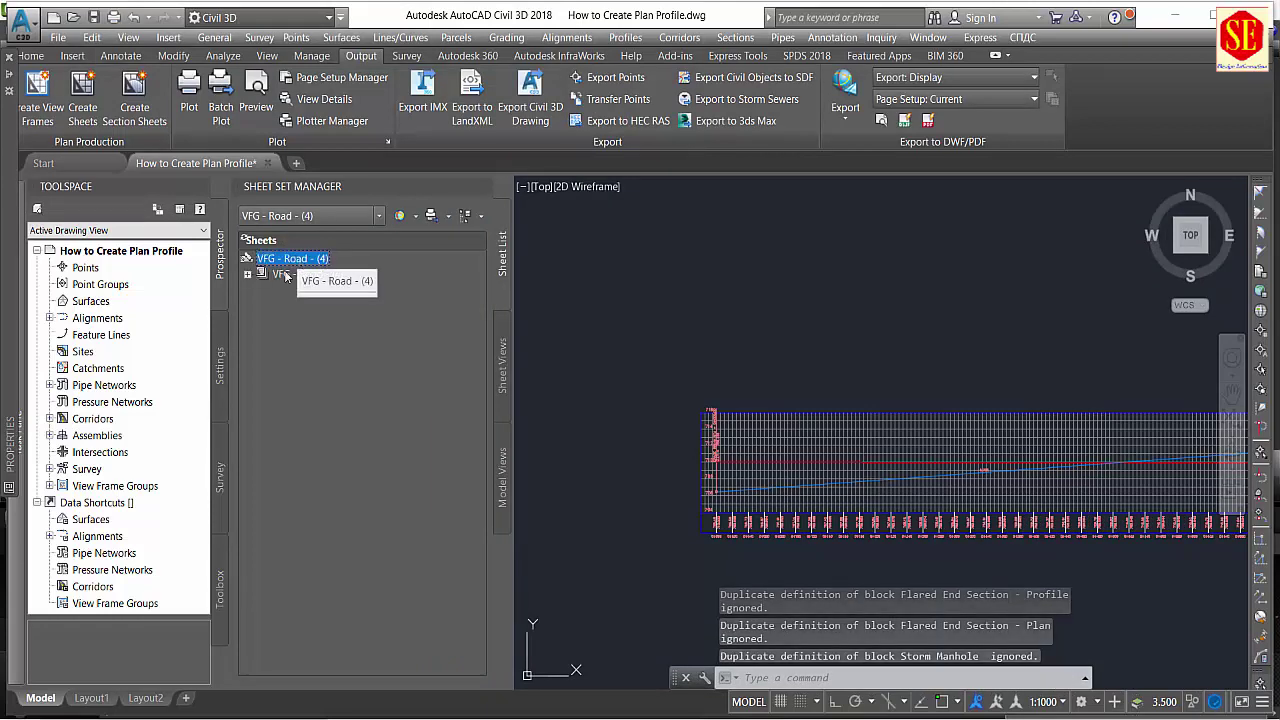
left_click(321, 290)
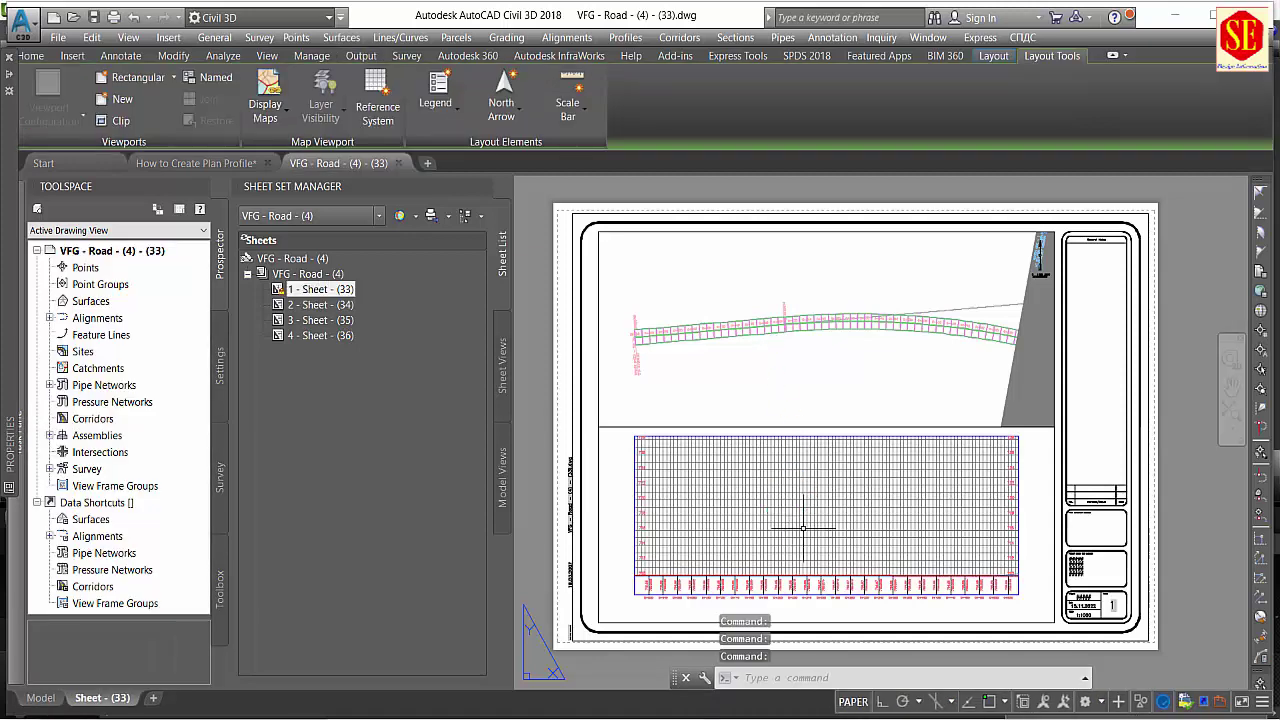
scroll(800, 528, "up", 2)
scroll(777, 531, "up", 2)
scroll(686, 529, "up", 2)
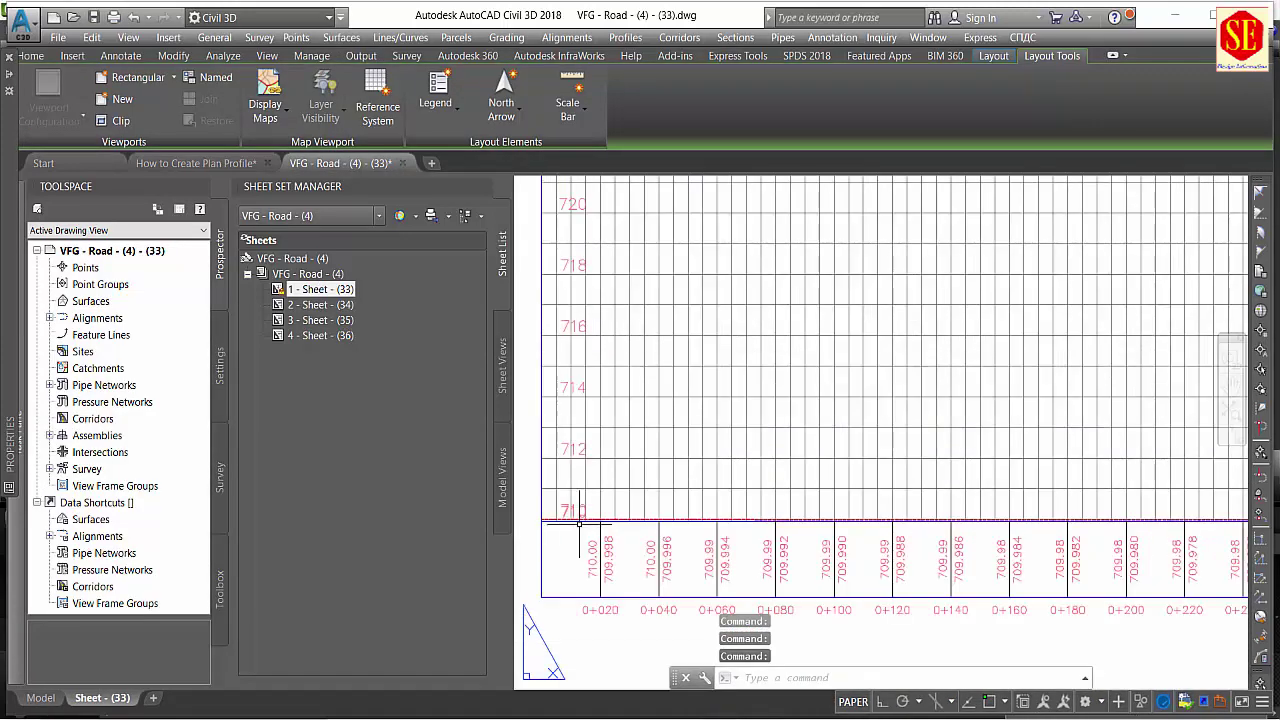
scroll(590, 510, "down", 3)
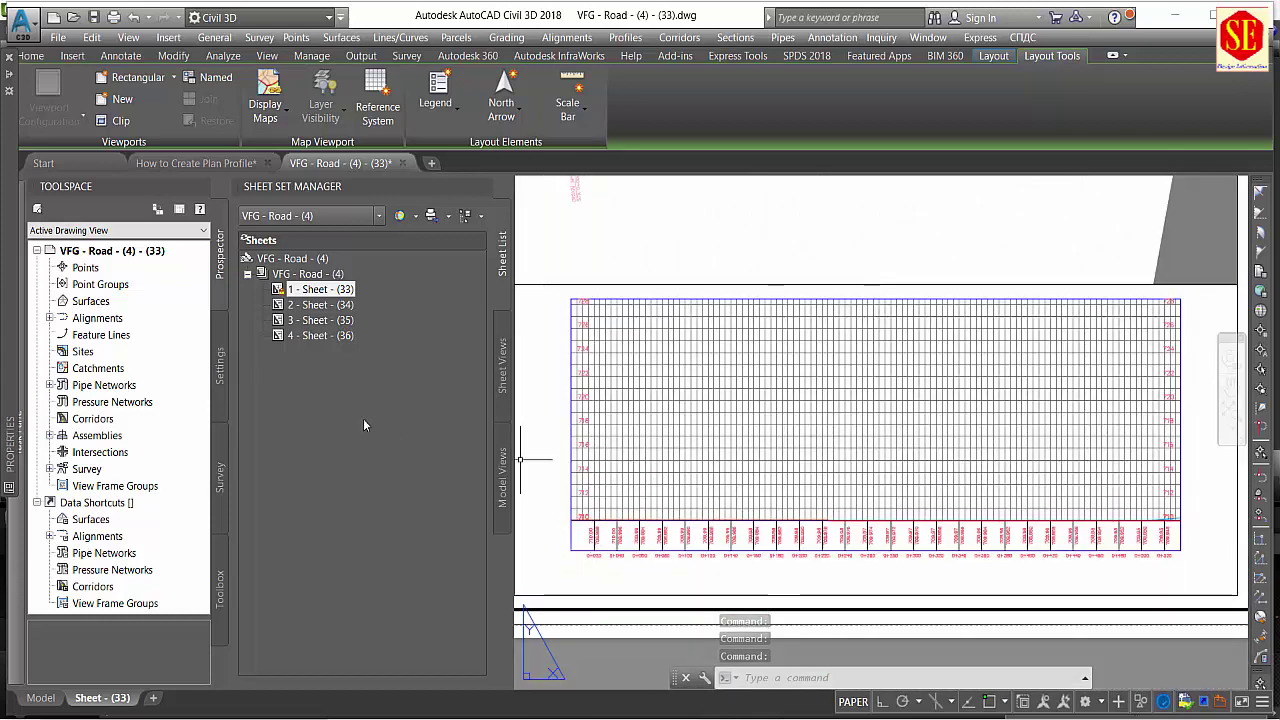
Open sheets 2 - Sheet - (34) and 3 - Sheet - (35), then return to 1 - Sheet - (33).
double_click(320, 304)
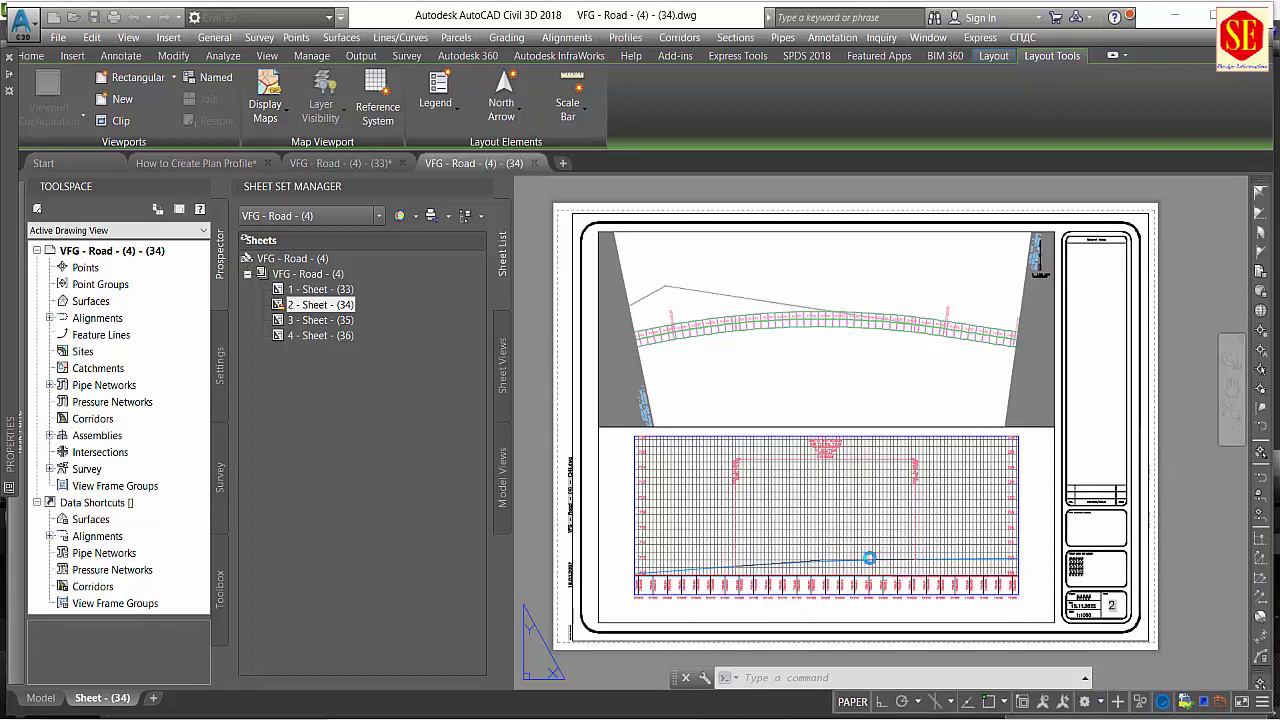
double_click(320, 319)
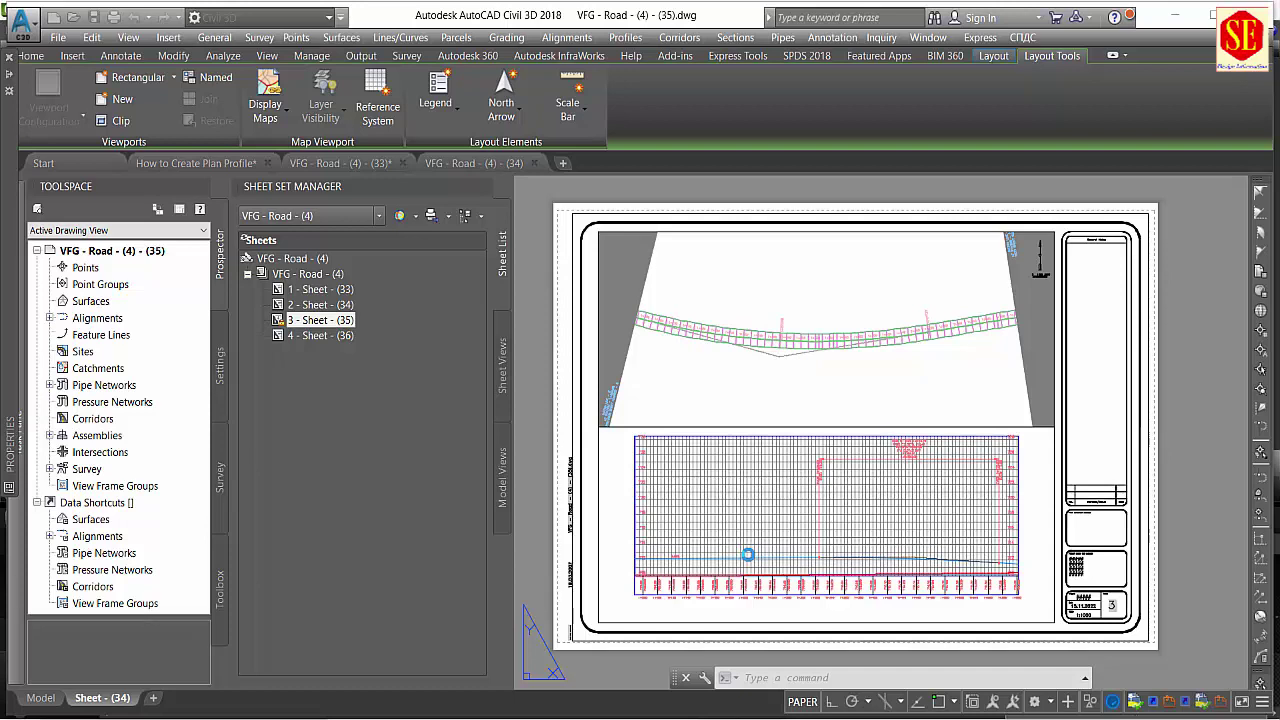
double_click(297, 289)
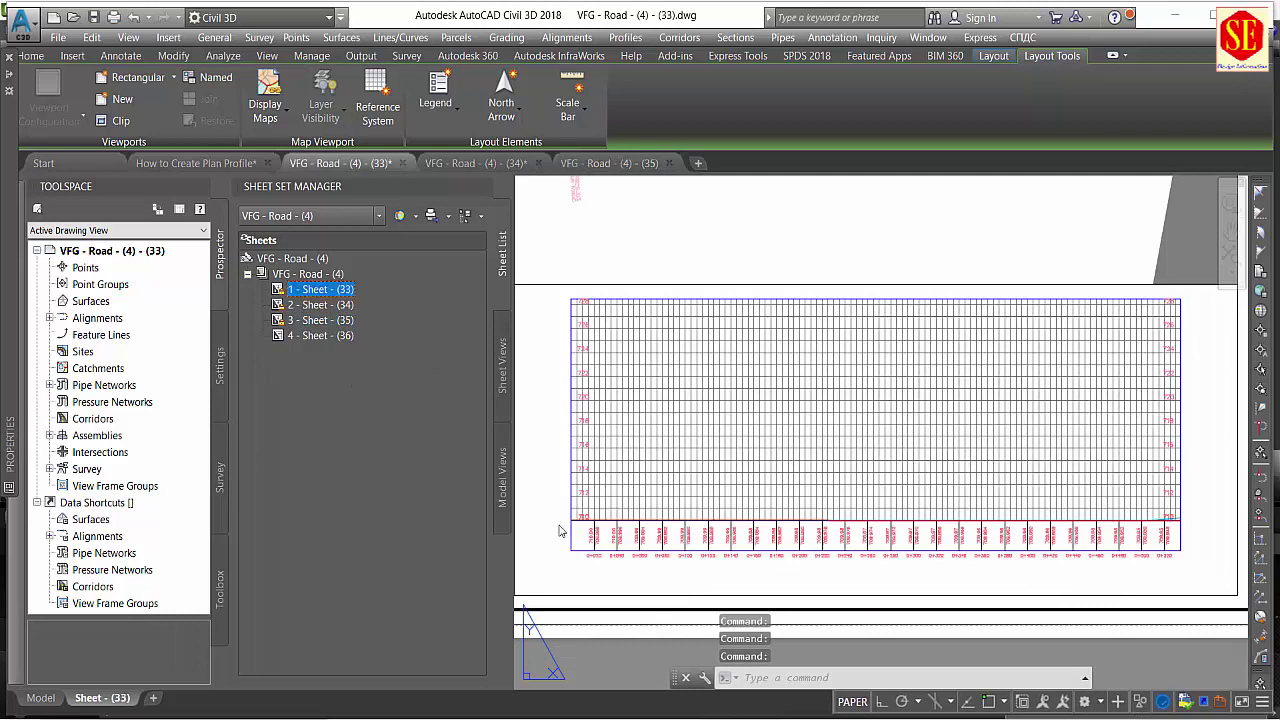
scroll(560, 530, "up", 4)
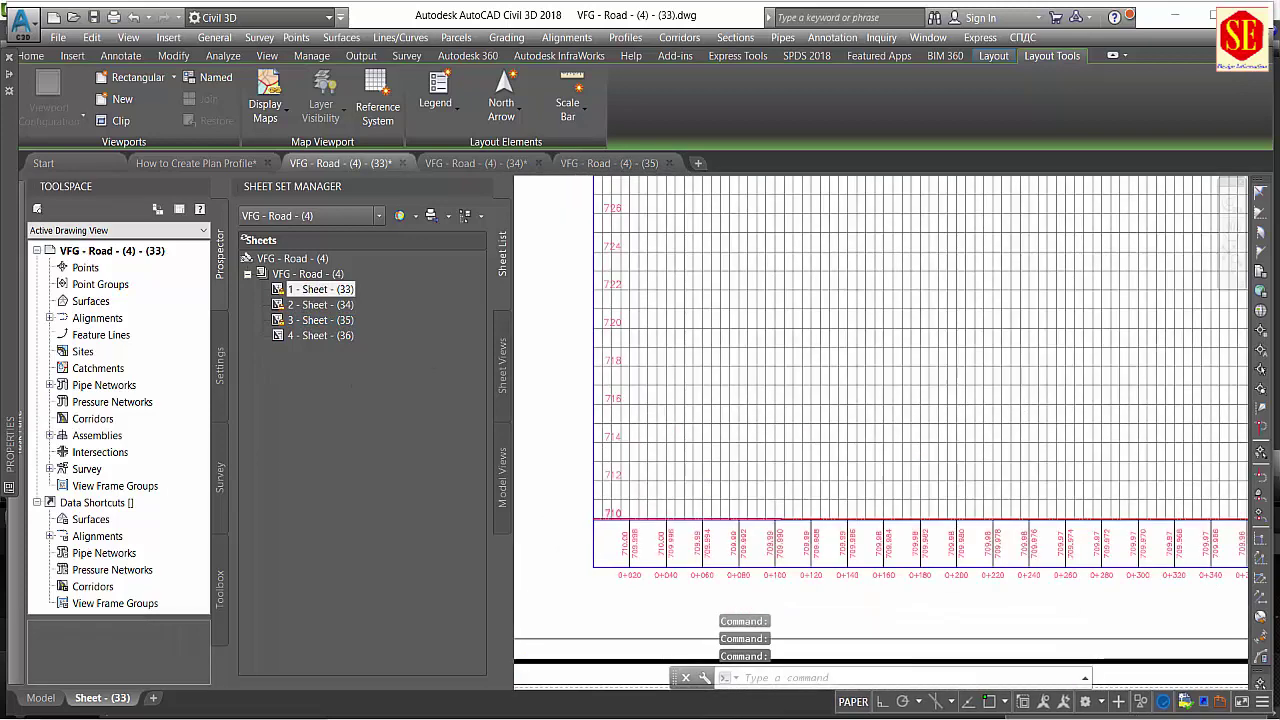
scroll(620, 515, "down", 4)
left_click(669, 370)
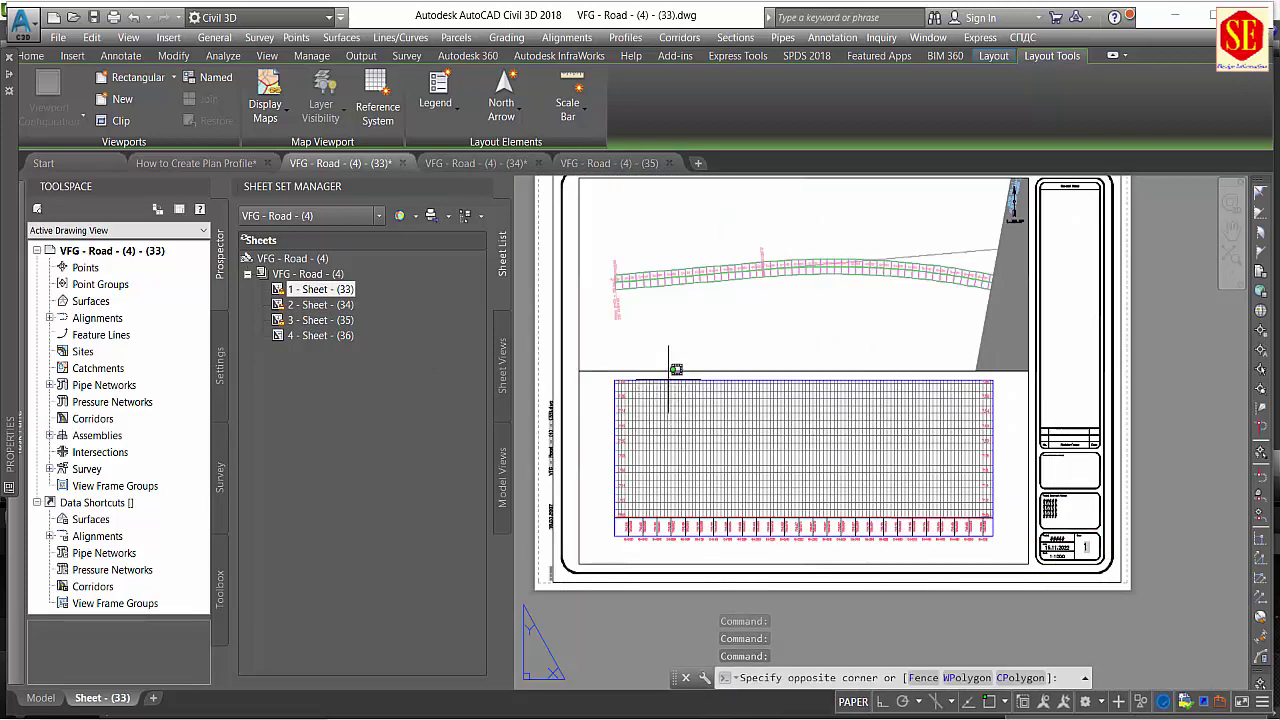
Open profile view Road1's properties on Sheet (33) and apply an automatic elevation range.
double_click(620, 380)
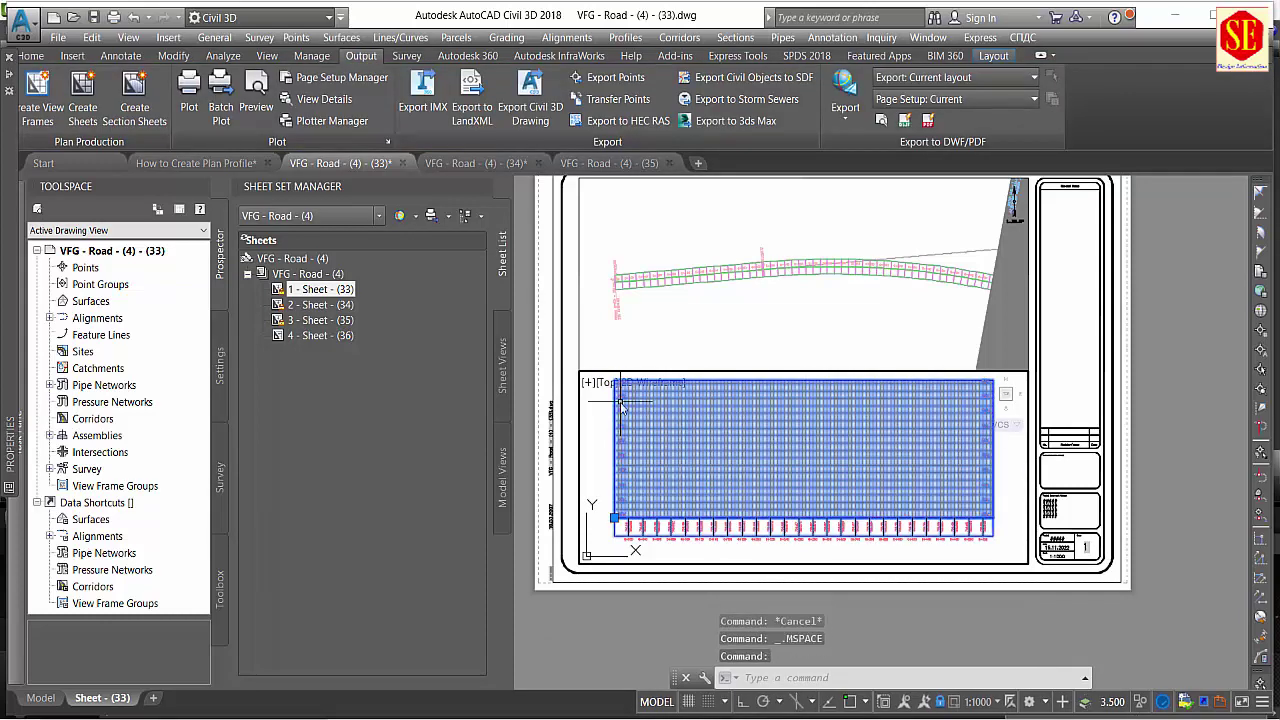
left_click(620, 405)
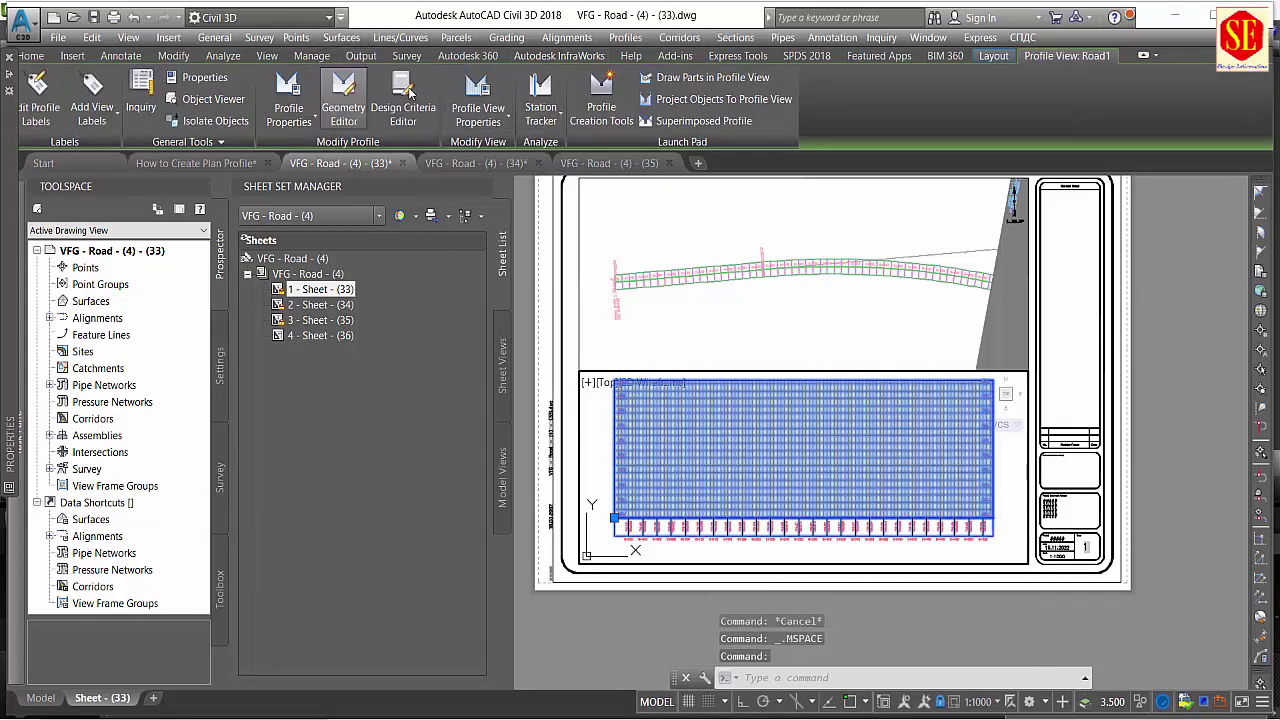
left_click(477, 120)
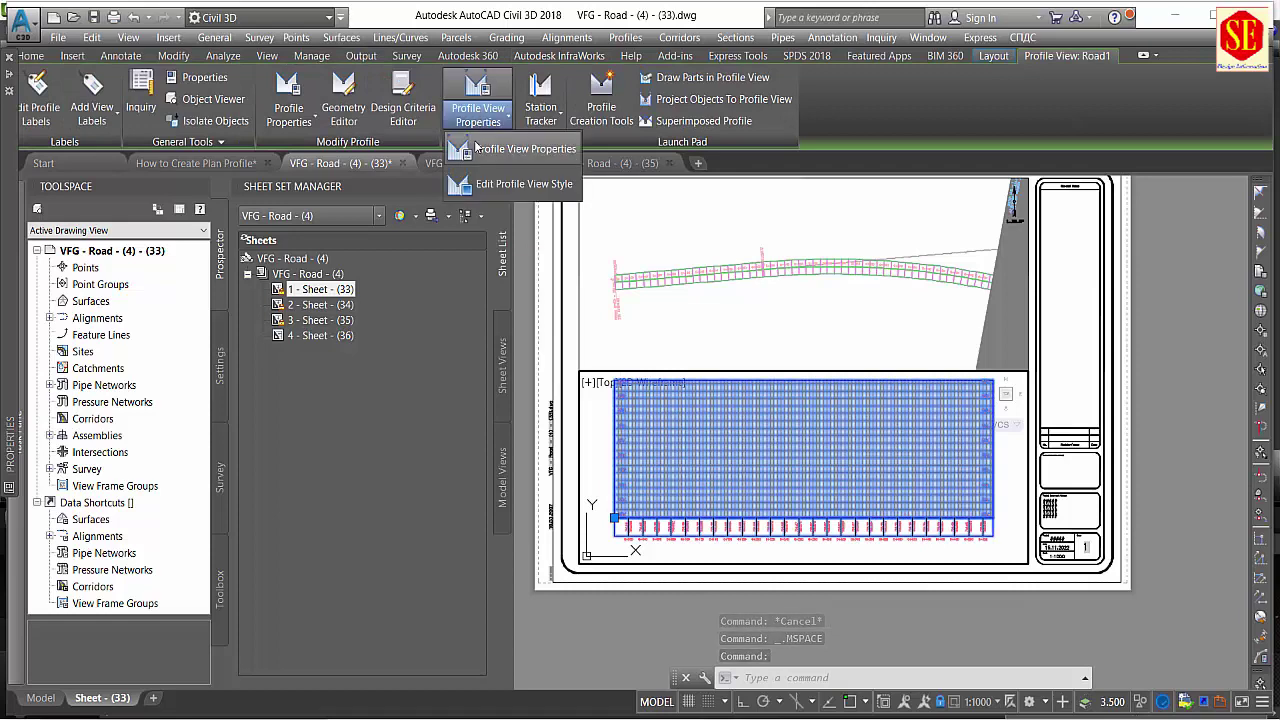
left_click(477, 150)
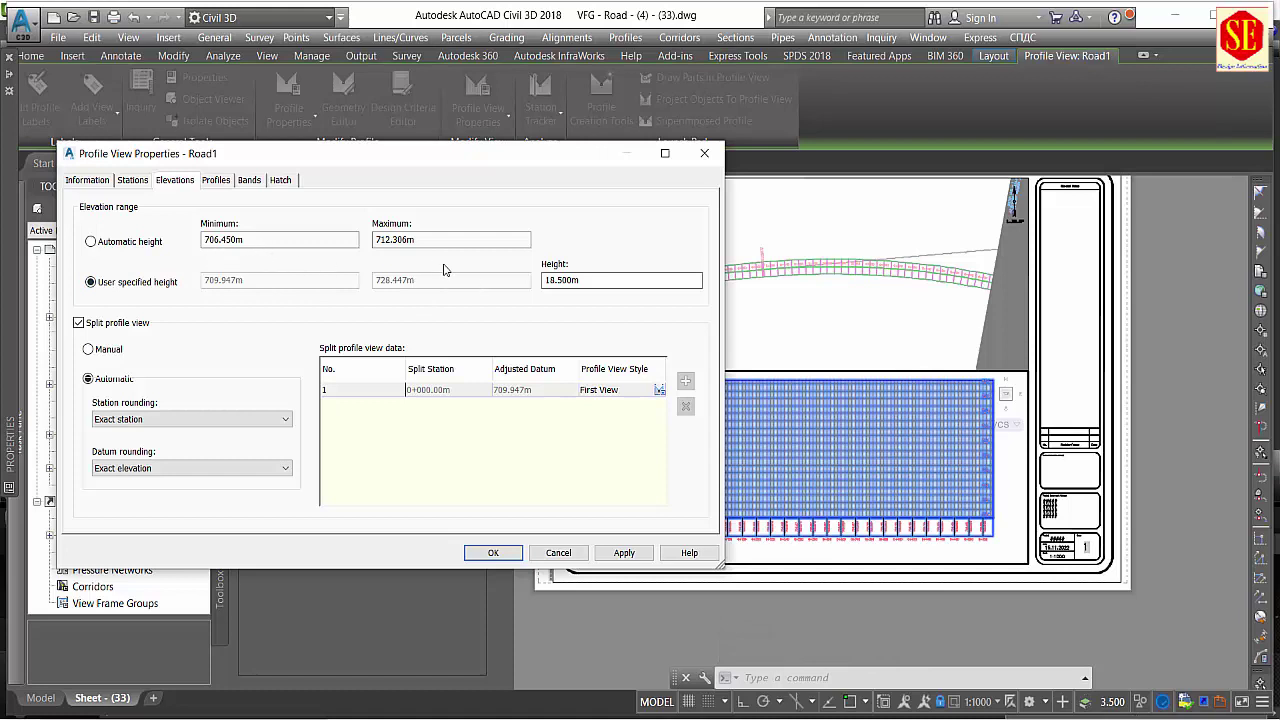
left_click(91, 242)
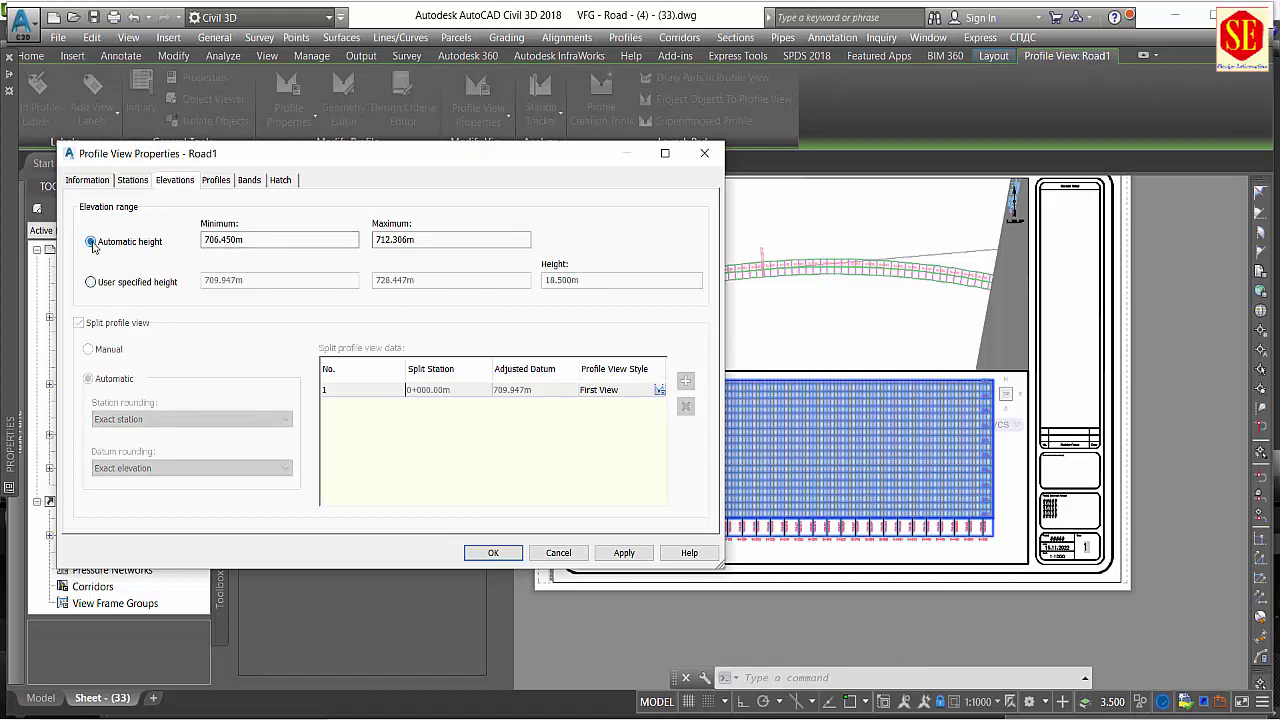
left_click(610, 553)
Change the elevation range to a user-specified height of 15 m instead of 18.500m.
left_click_drag(557, 154, 375, 164)
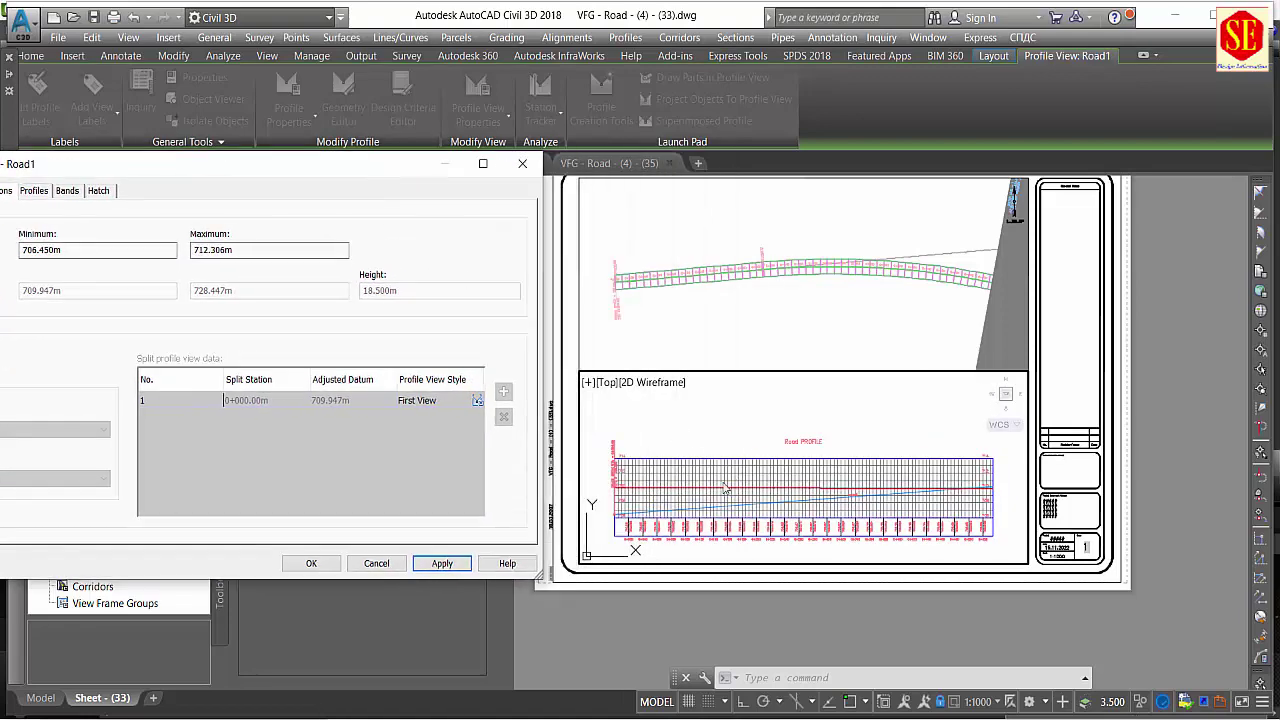
left_click_drag(352, 182, 464, 186)
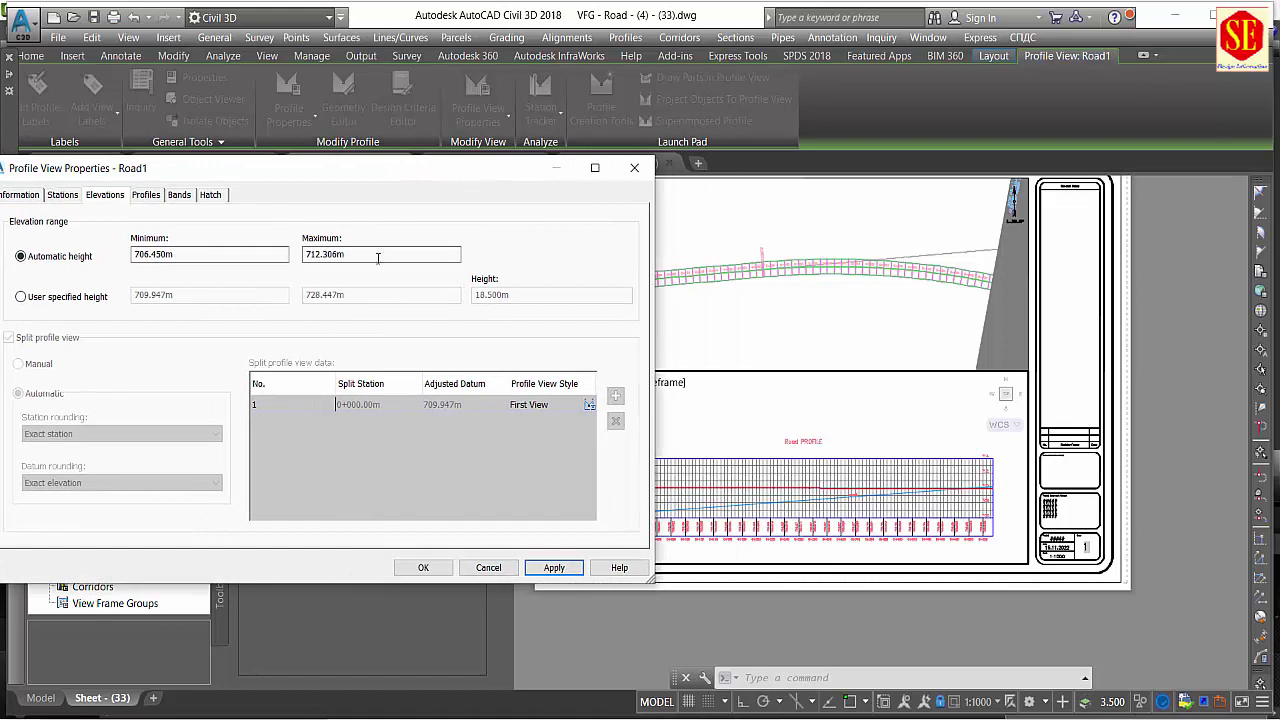
left_click(313, 254)
double_click(330, 254)
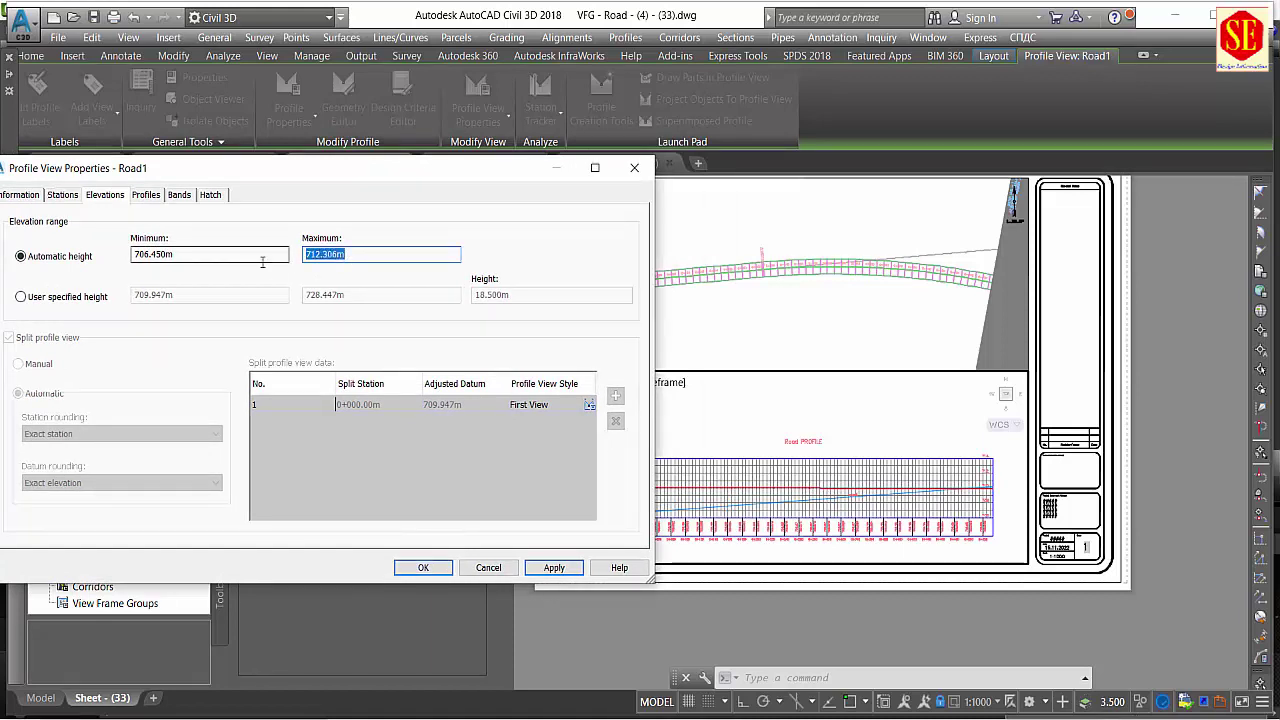
left_click(354, 254)
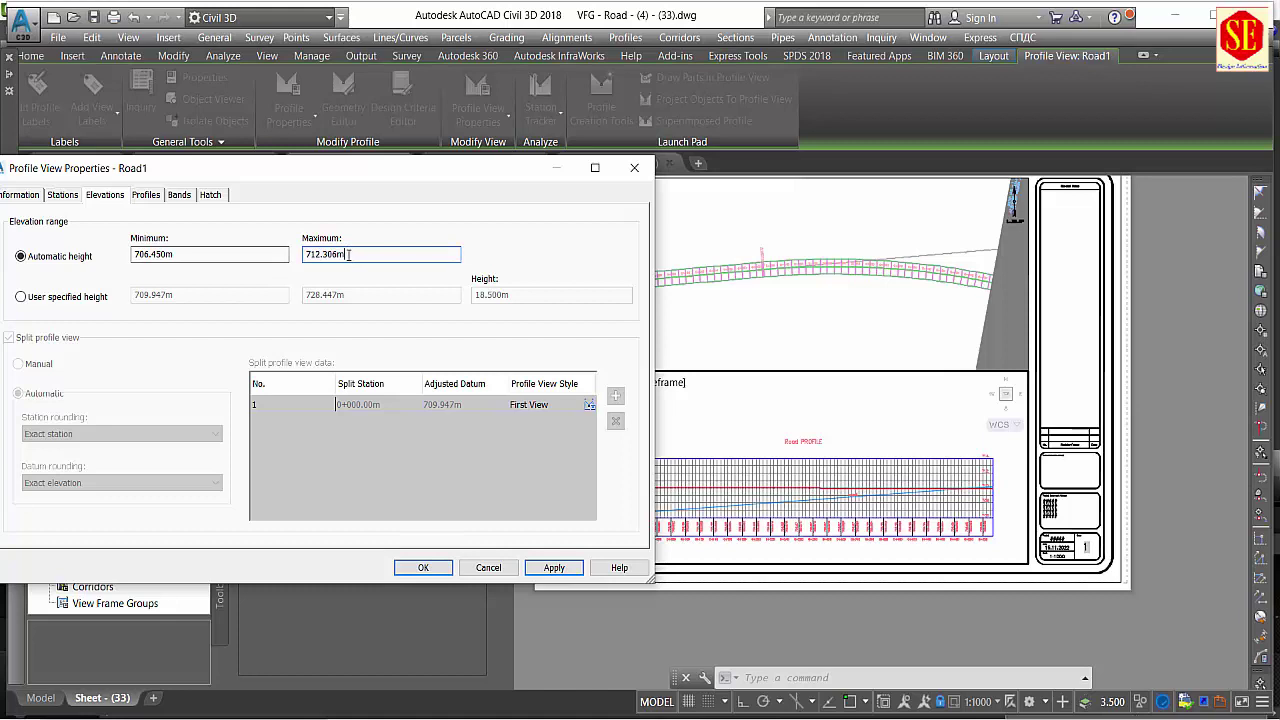
left_click(47, 298)
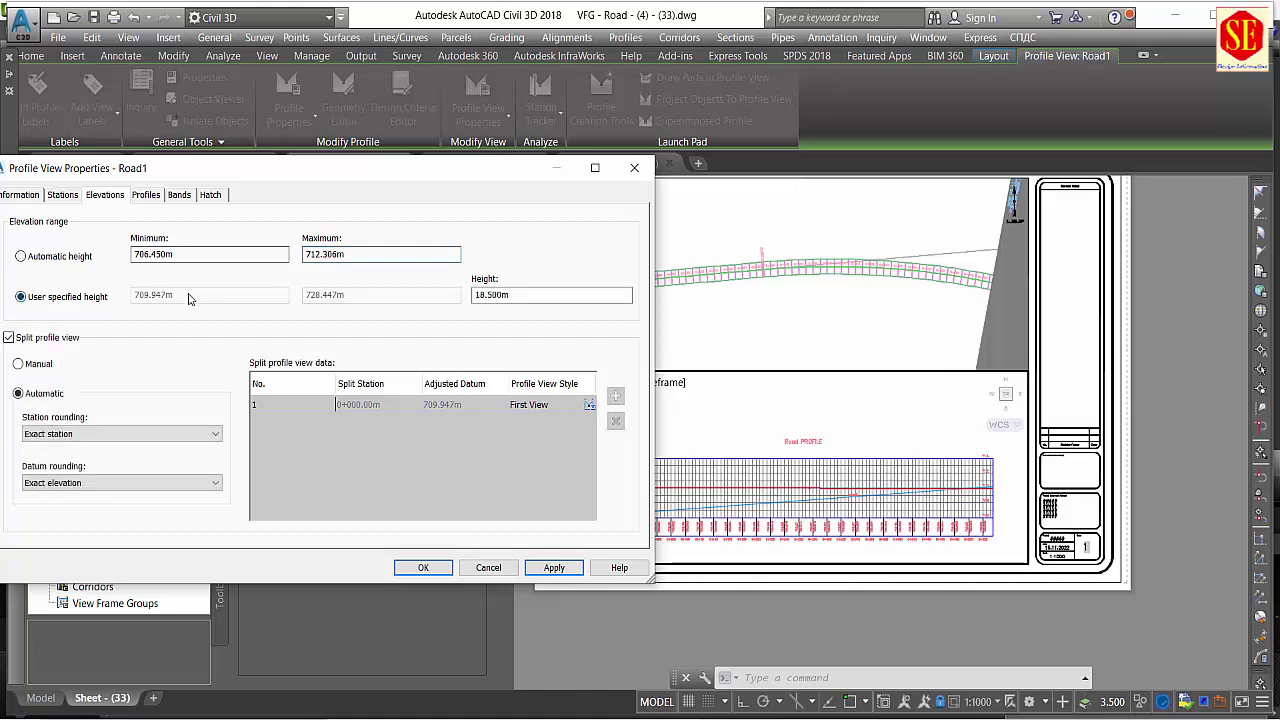
left_click(530, 296)
left_click_drag(521, 297, 422, 300)
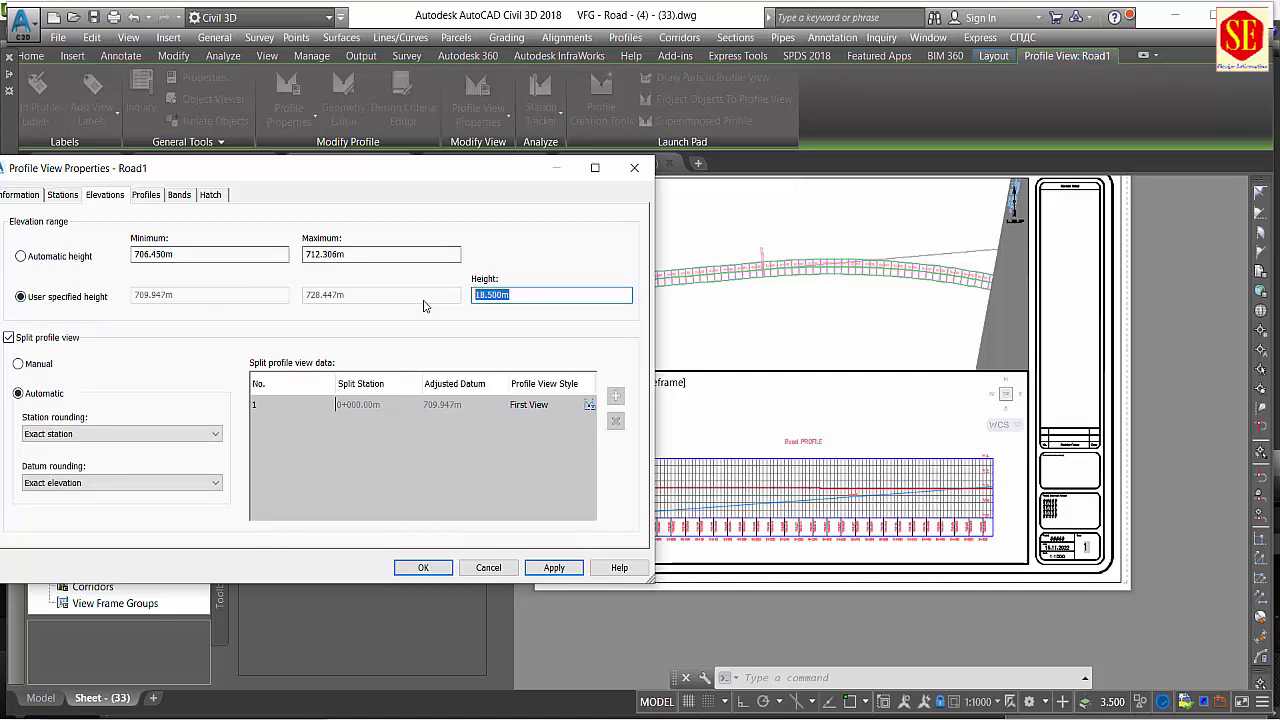
type("15")
left_click(554, 567)
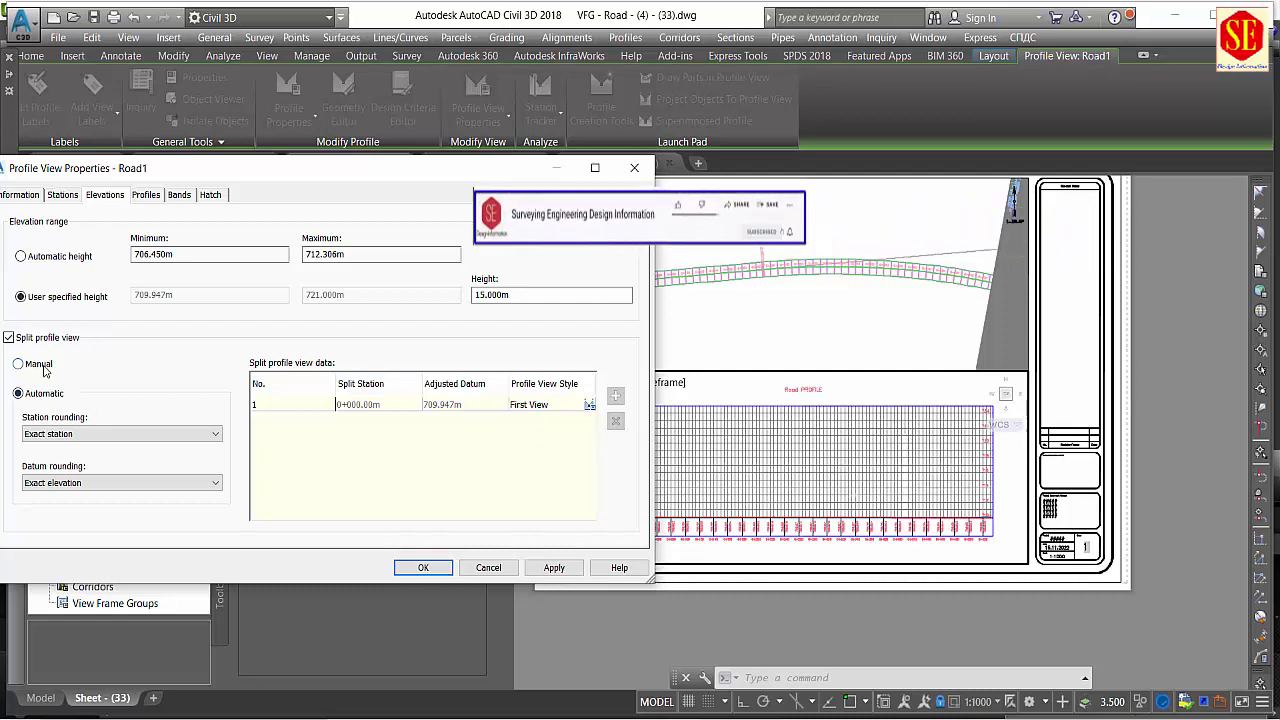
Switch the profile view split to manual with row 1's adjusted datum at 705 m.
left_click(448, 408)
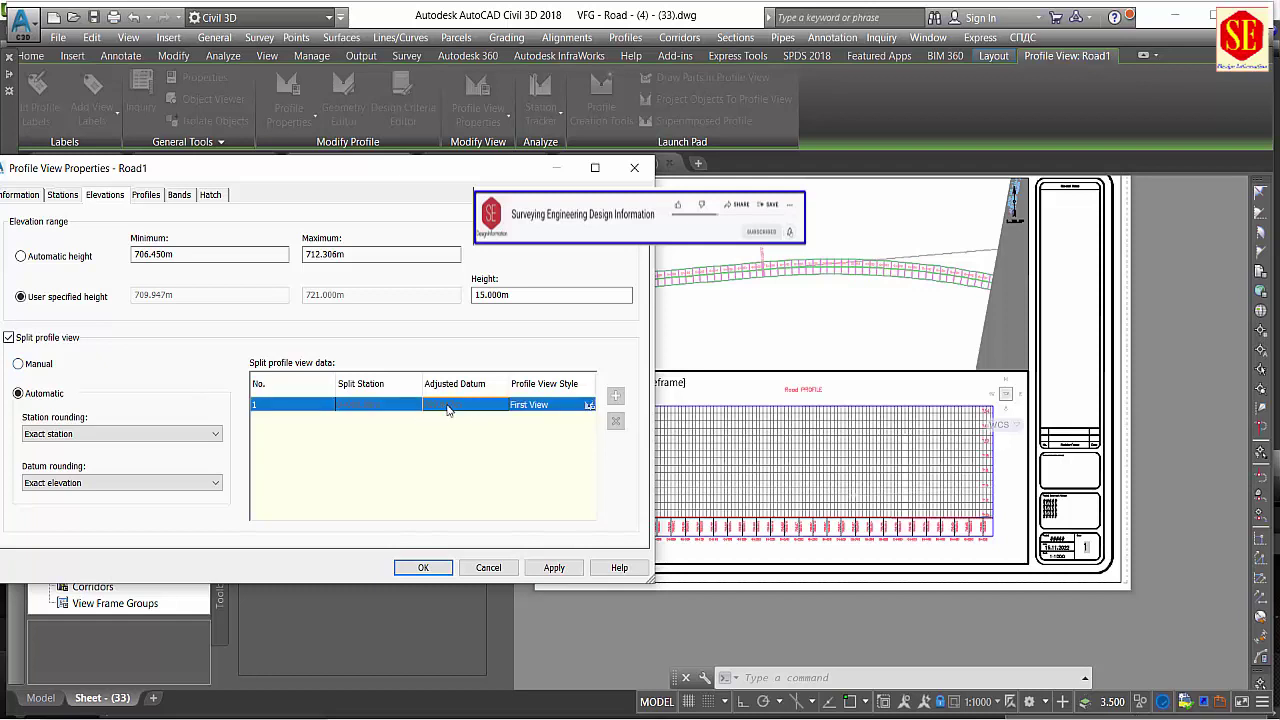
left_click(40, 365)
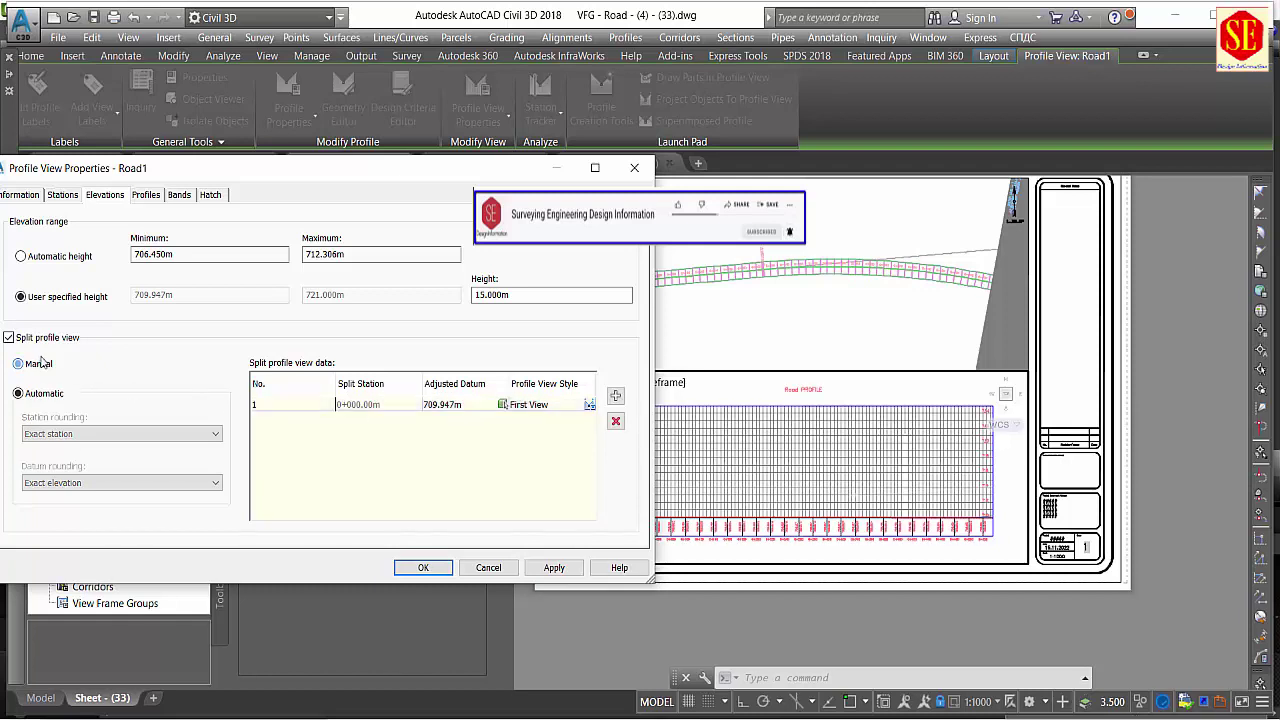
left_click(453, 405)
left_click(453, 405)
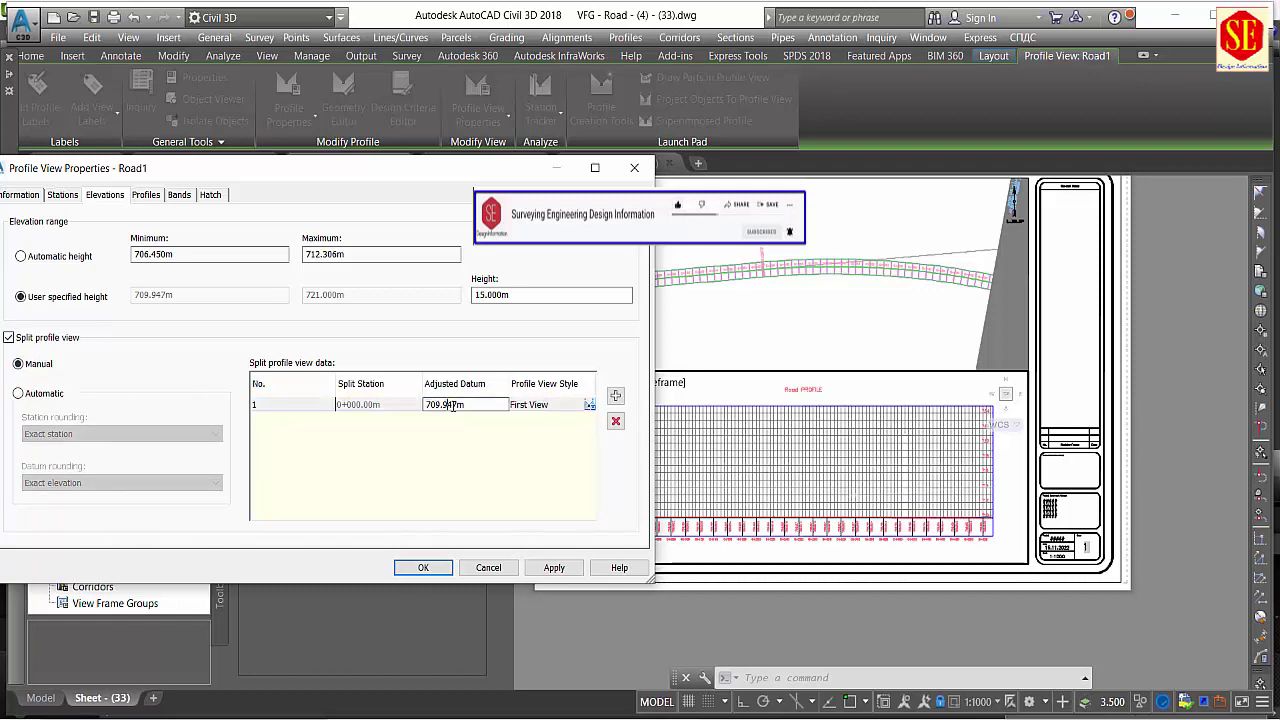
type("705")
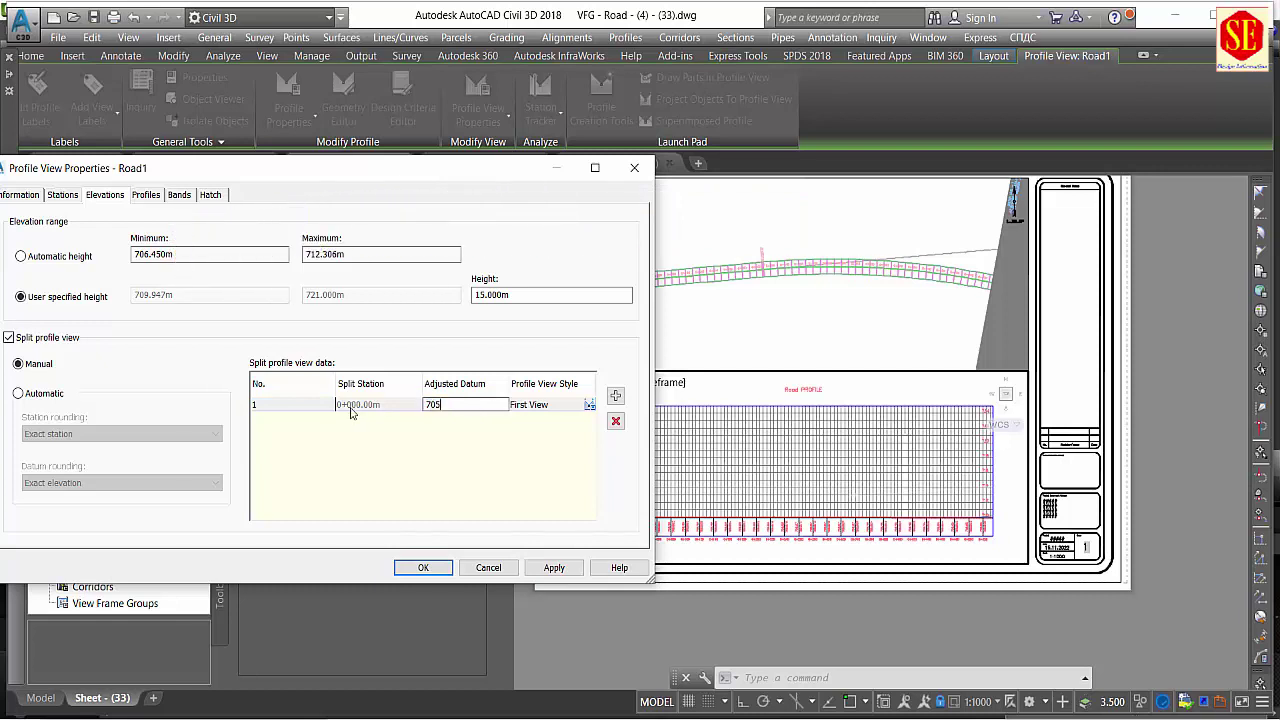
left_click(552, 567)
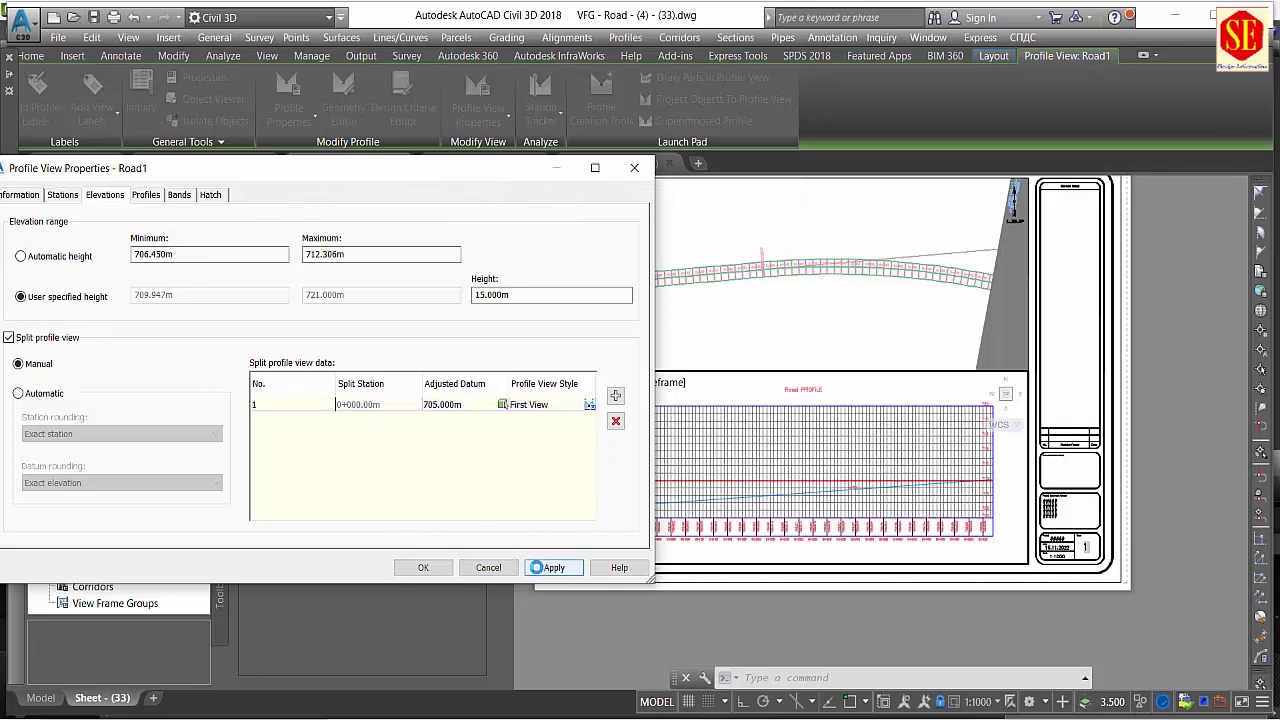
Lower row 1's adjusted datum to 704 m, then 703 m, and confirm the changes.
left_click_drag(475, 177, 344, 200)
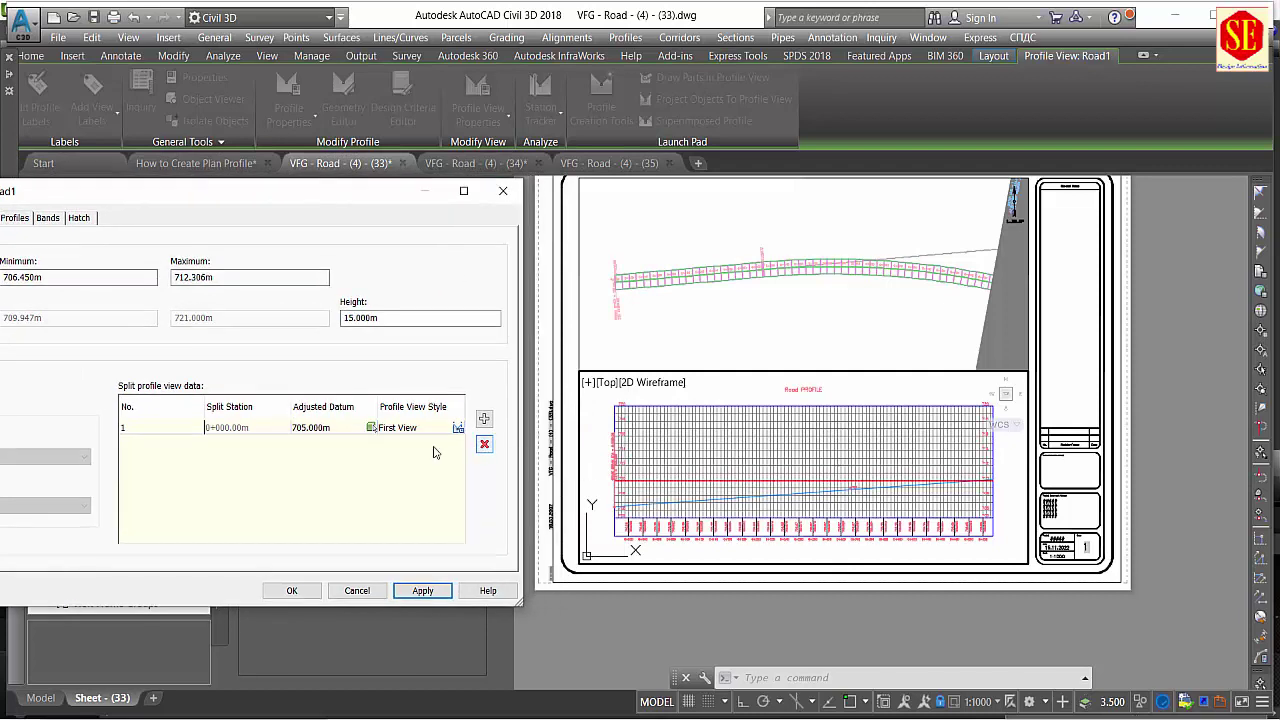
left_click(303, 432)
left_click(328, 429)
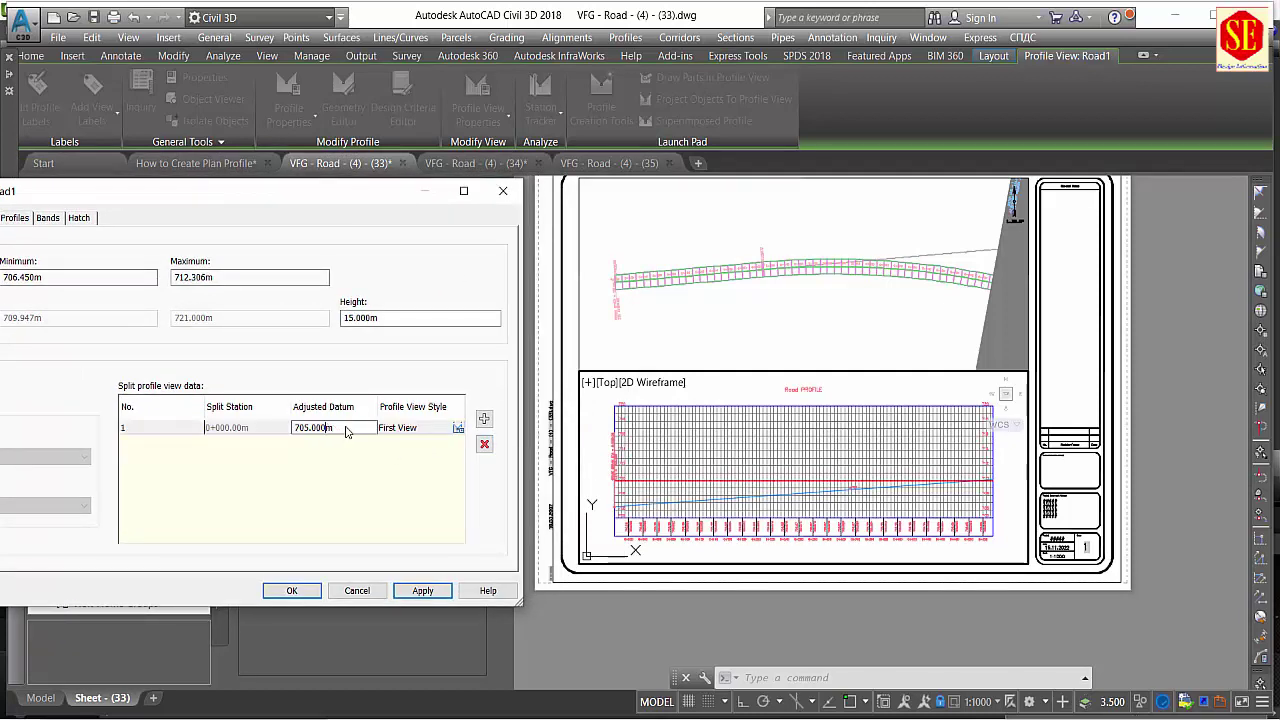
type("704")
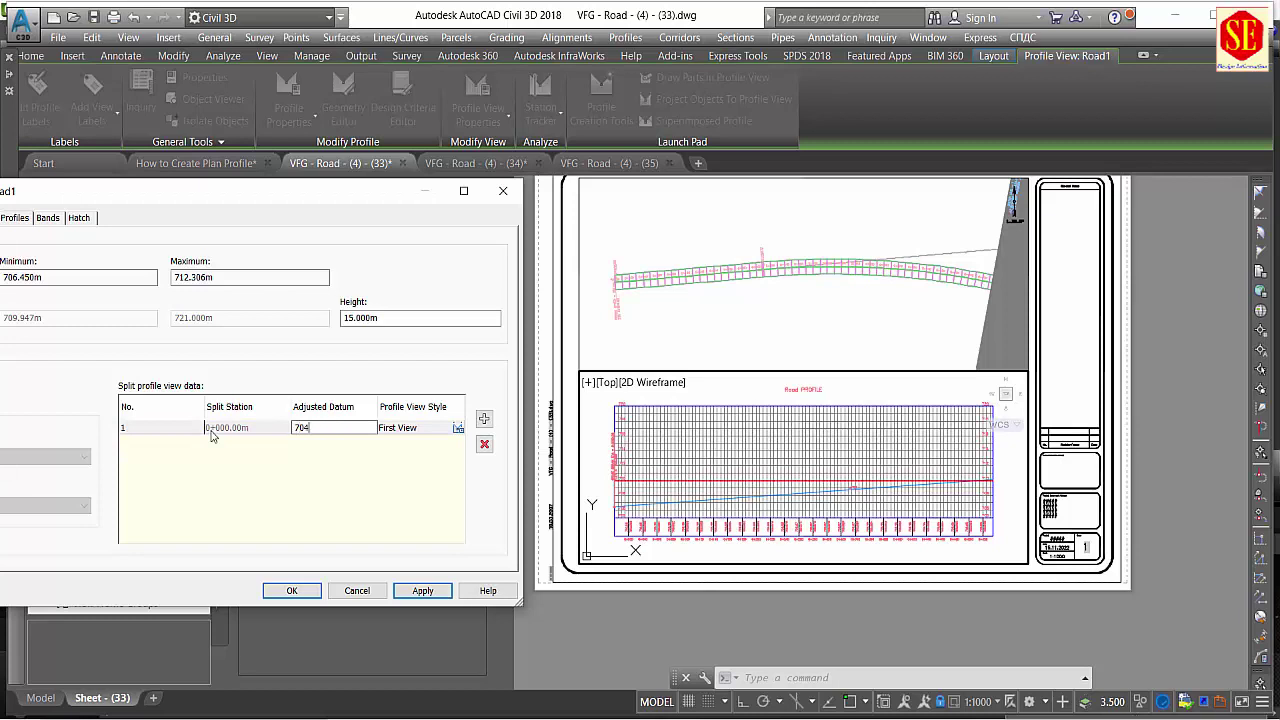
left_click(432, 595)
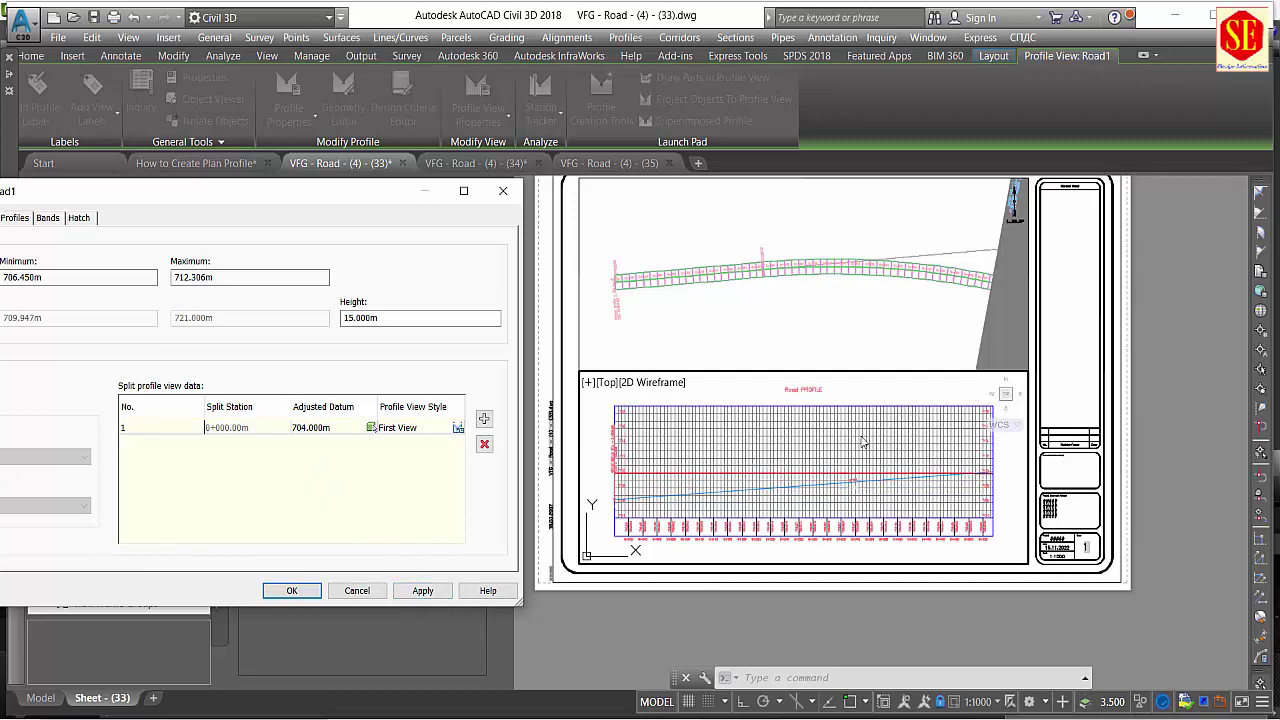
left_click(310, 430)
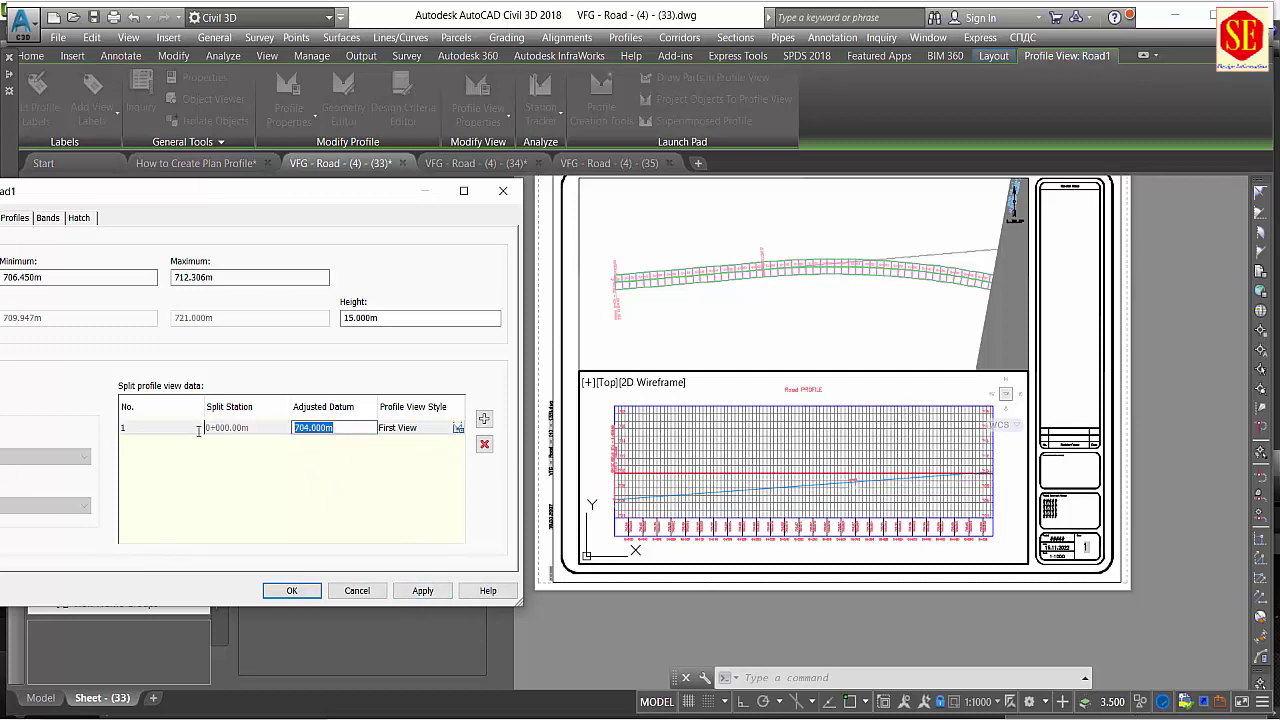
type("703")
left_click(423, 591)
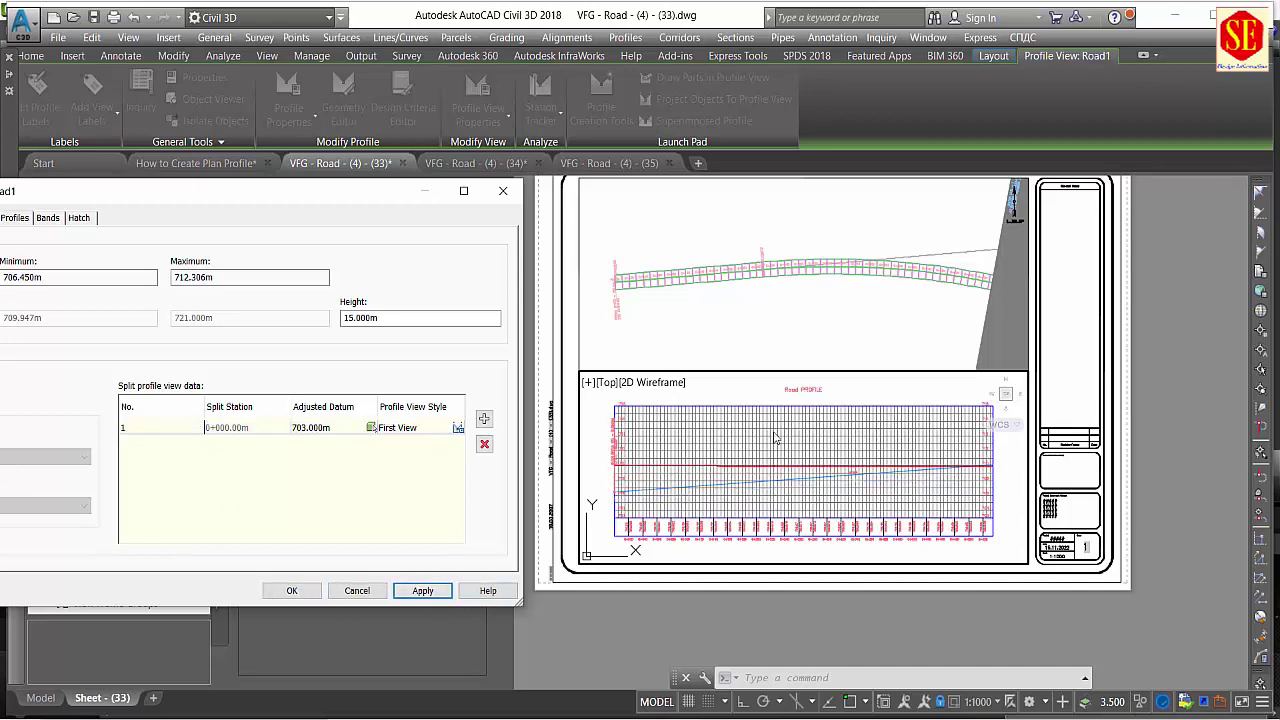
left_click(288, 591)
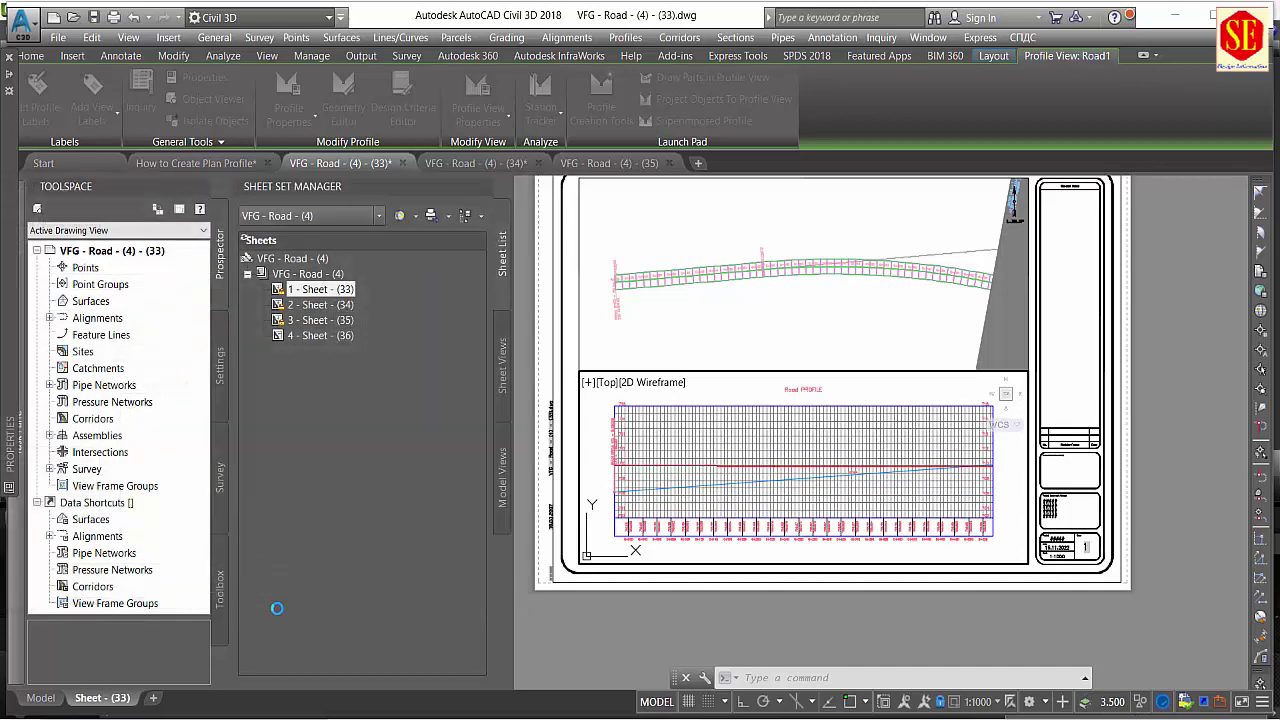
Open Sheet 2 (34) and bring up the Road2 profile view's properties.
left_click(325, 308)
double_click(325, 306)
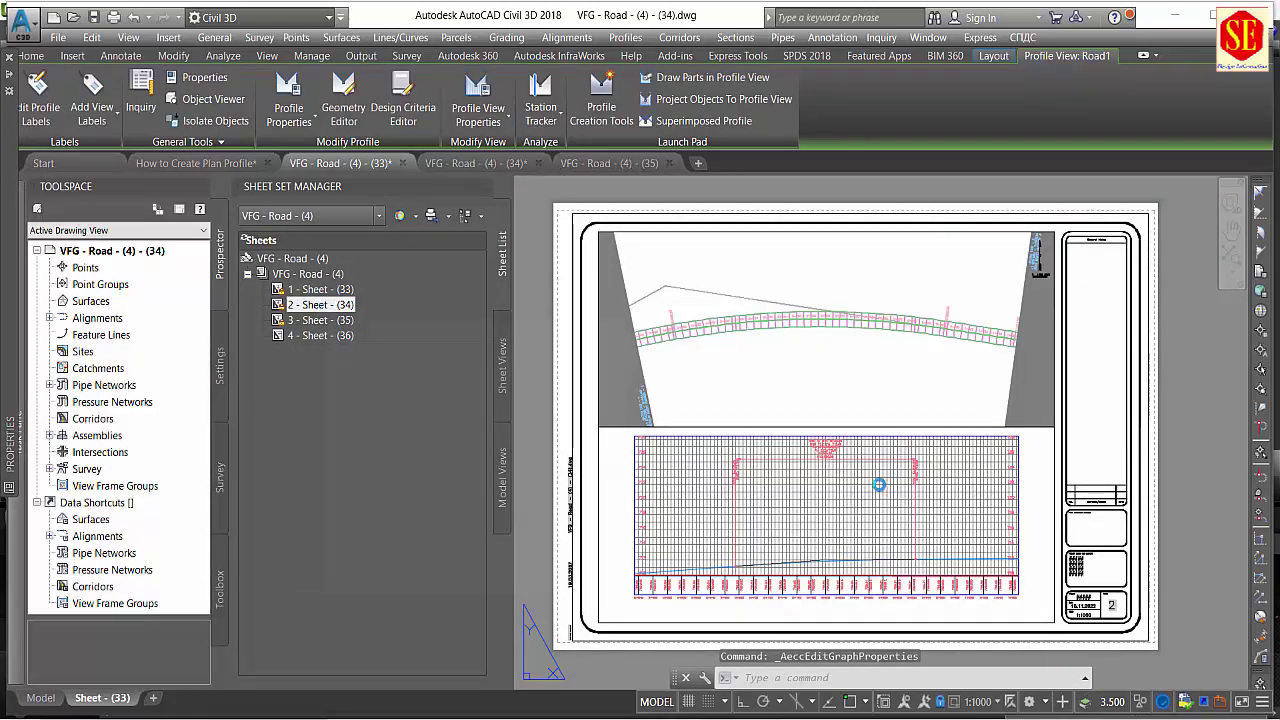
double_click(641, 452)
left_click(633, 451)
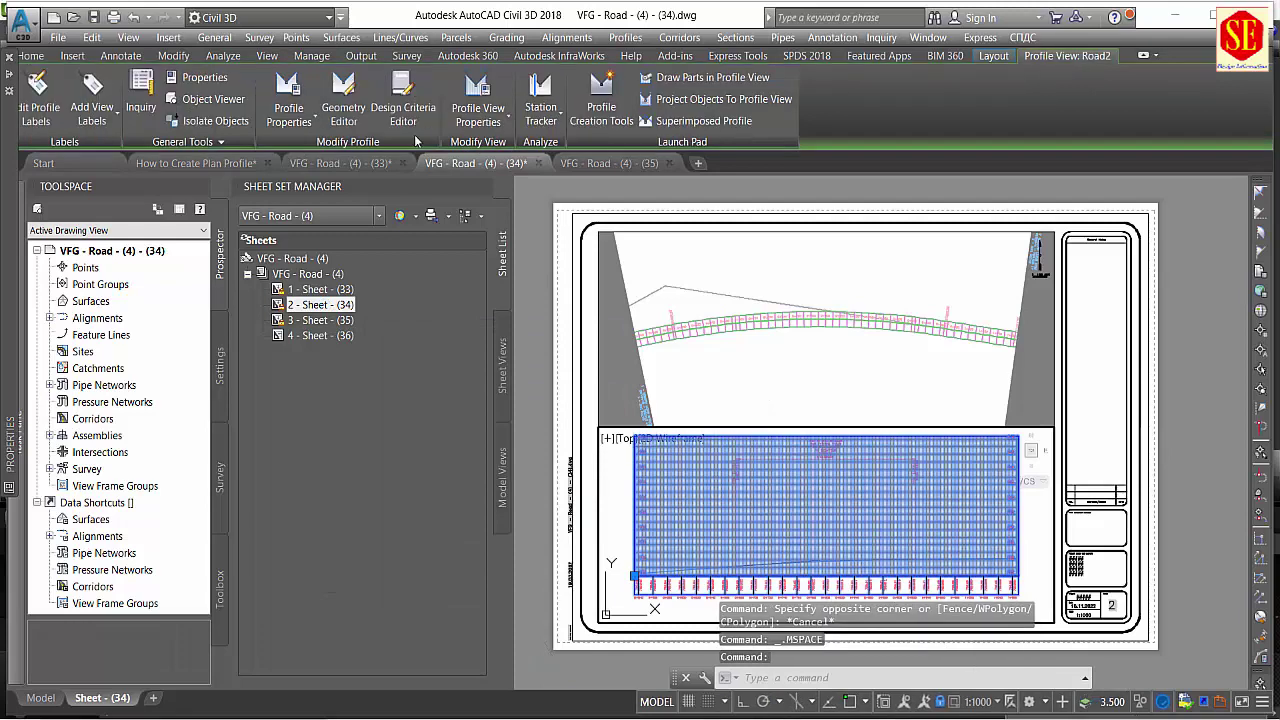
left_click(497, 122)
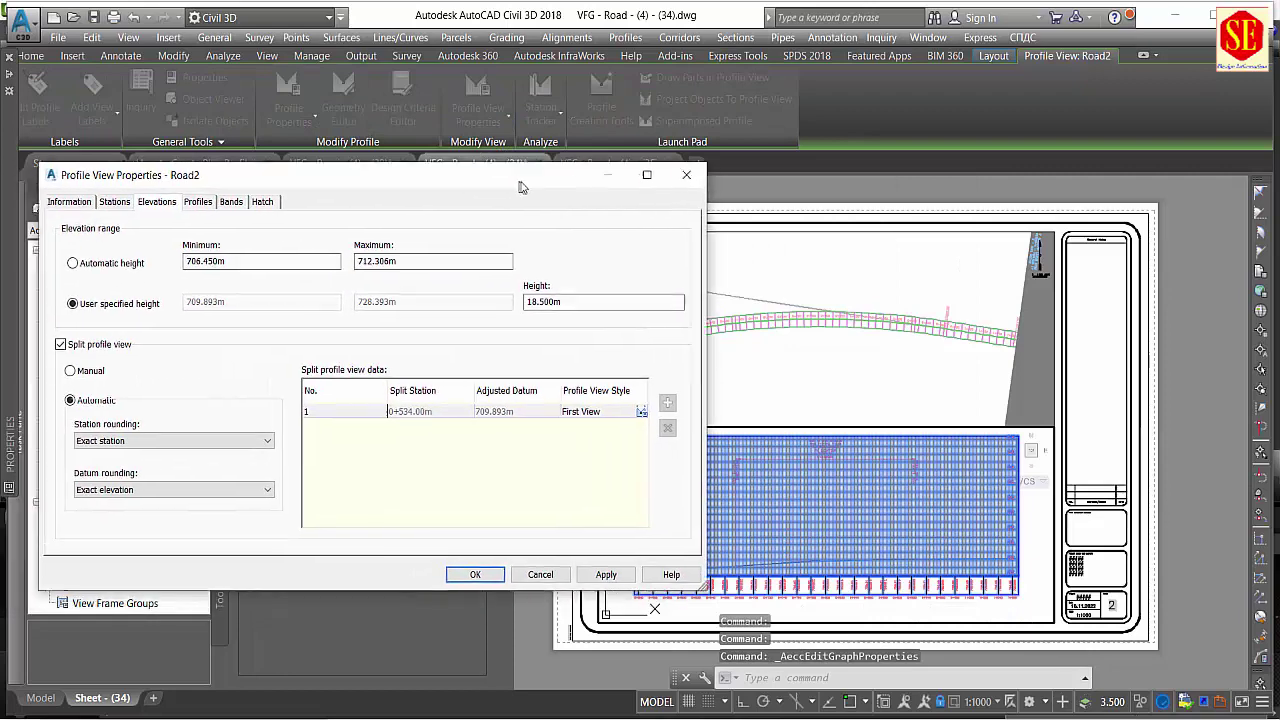
left_click_drag(336, 203, 540, 148)
Set the Road2 split to manual with an adjusted datum of 706.000m.
left_click(92, 331)
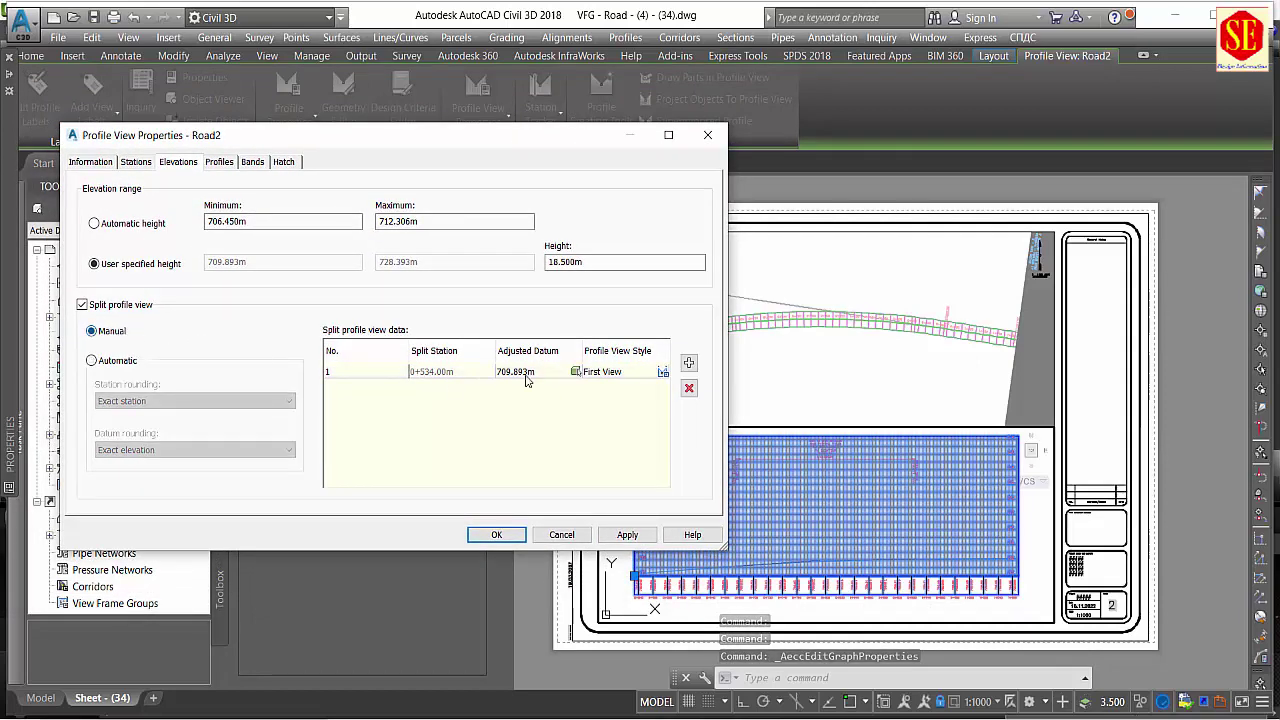
left_click(533, 374)
left_click(544, 371)
left_click_drag(544, 371, 432, 371)
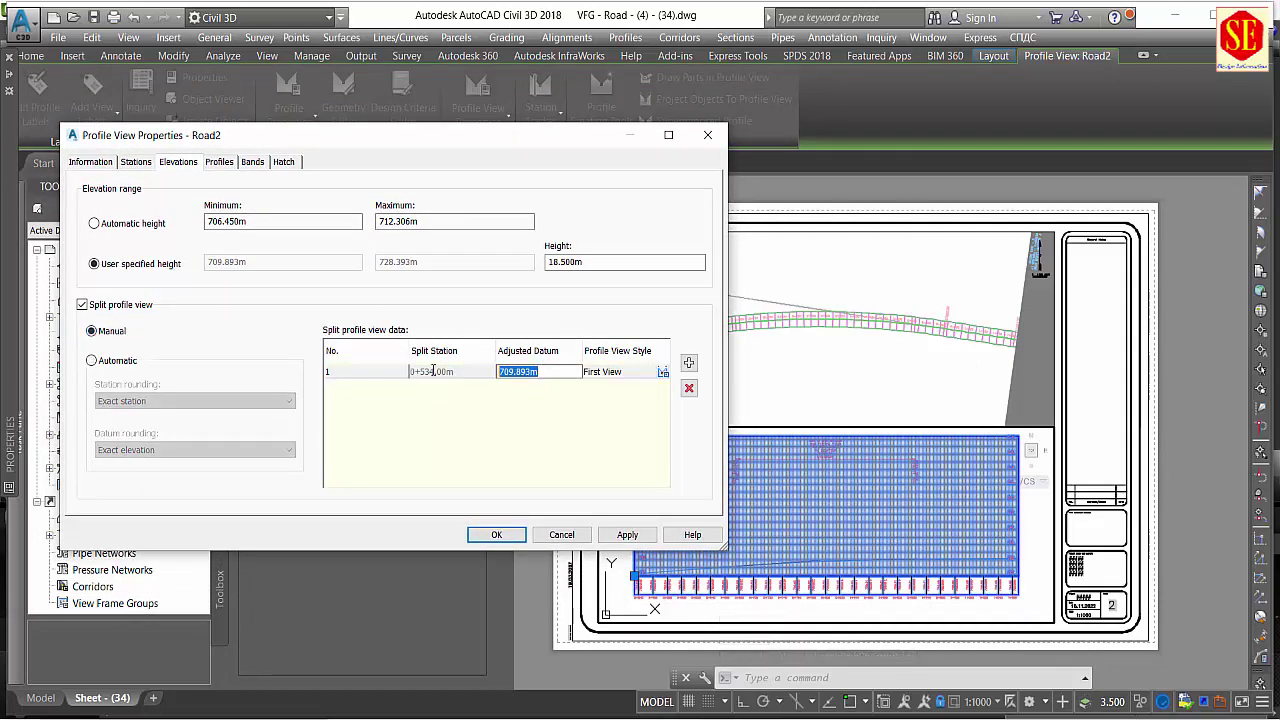
type("706")
left_click(627, 534)
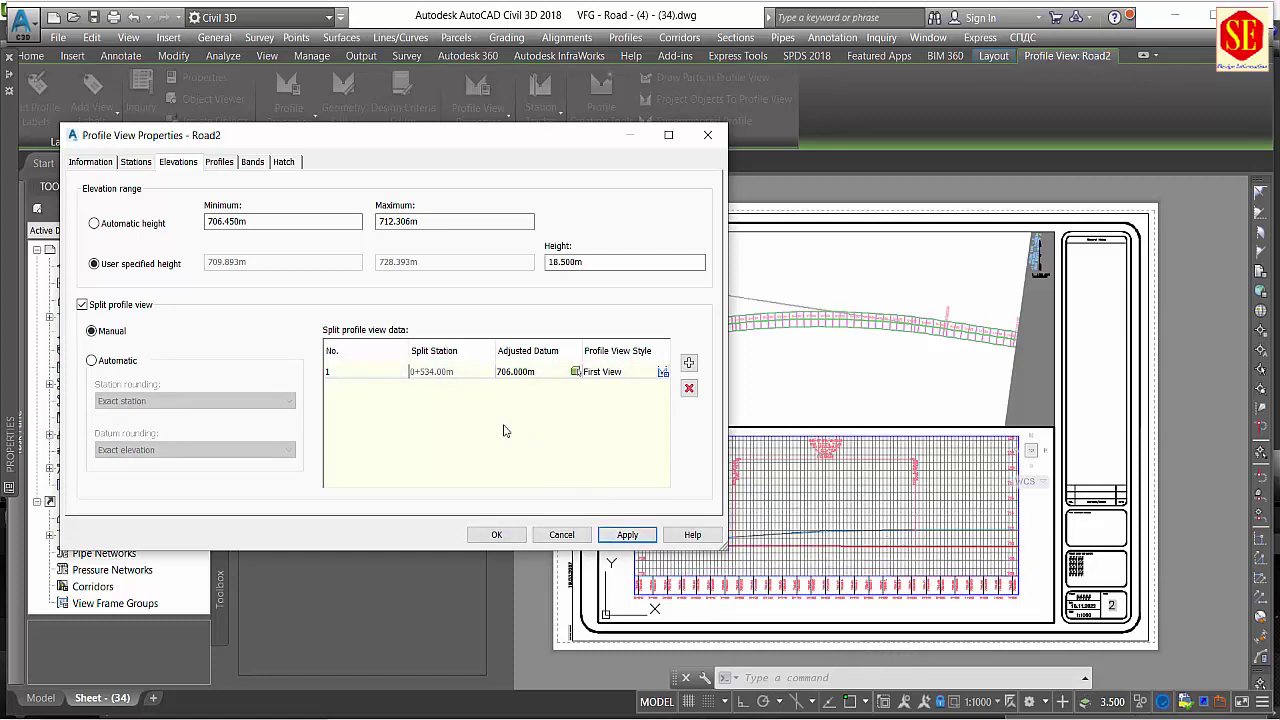
Lower the adjusted datum to 704.000m, then 703.000m, and open sheet 3 - Sheet - (35).
left_click(506, 372)
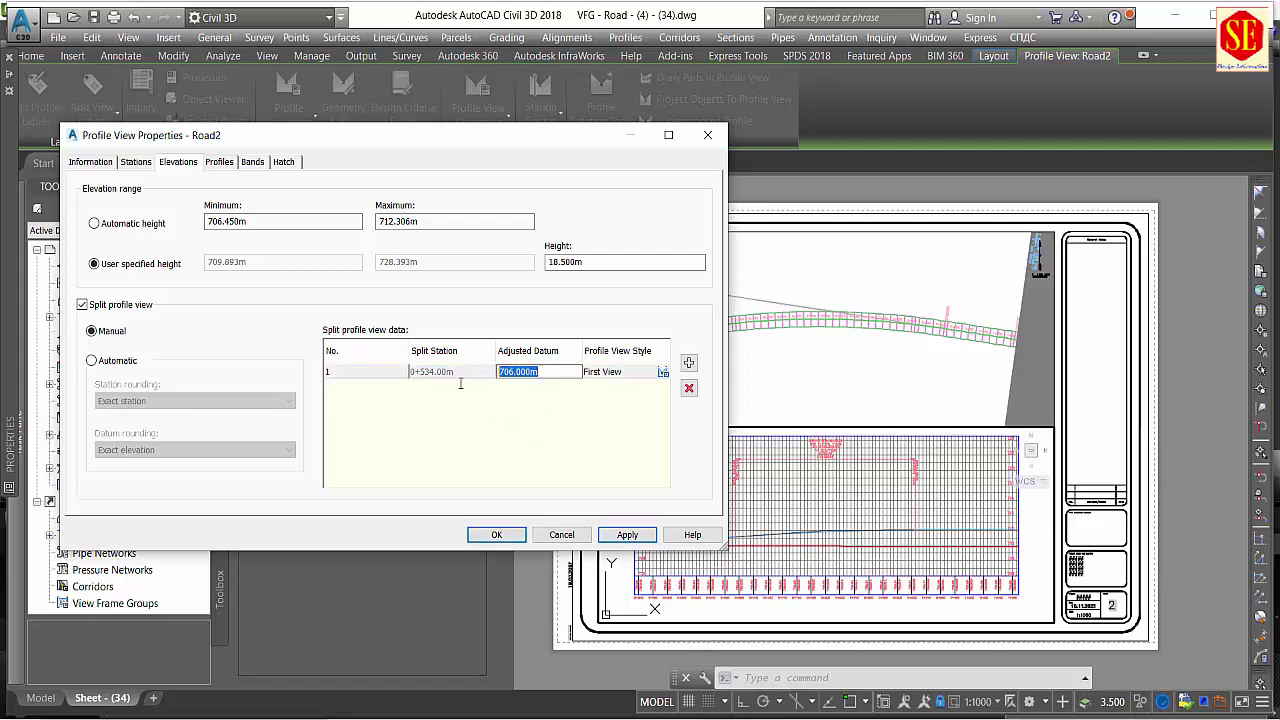
type("704")
left_click(627, 534)
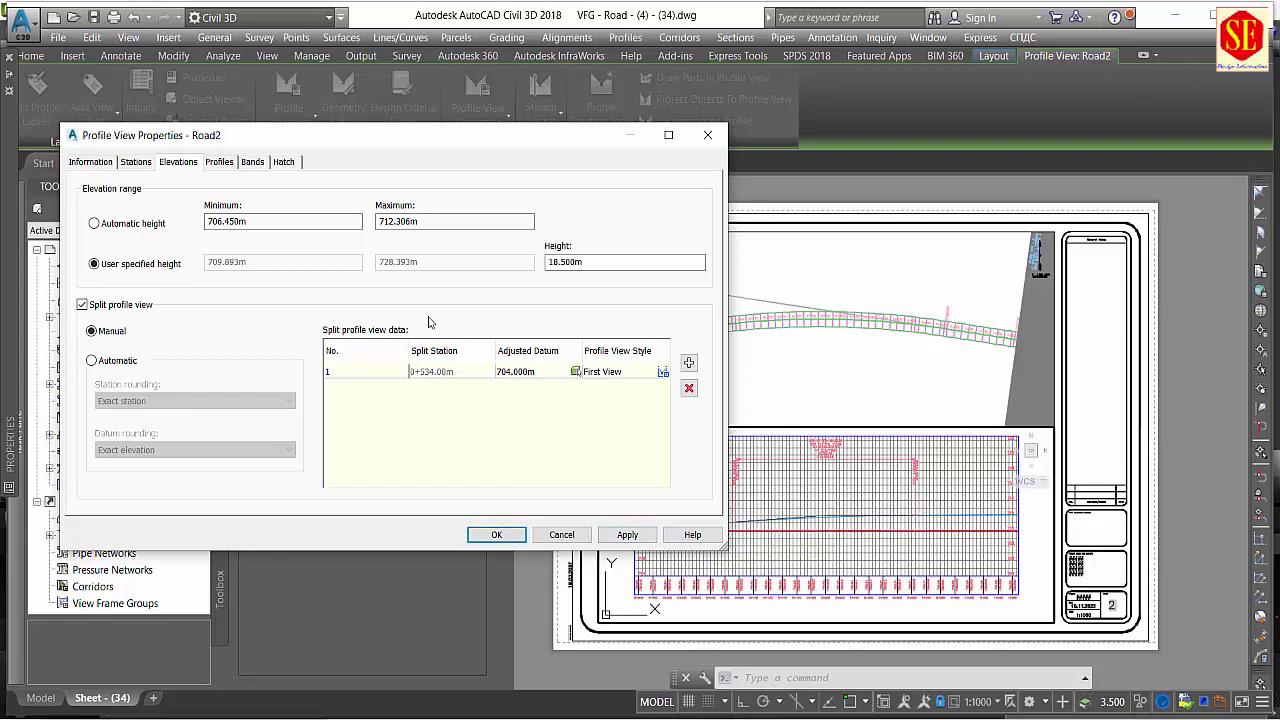
double_click(505, 372)
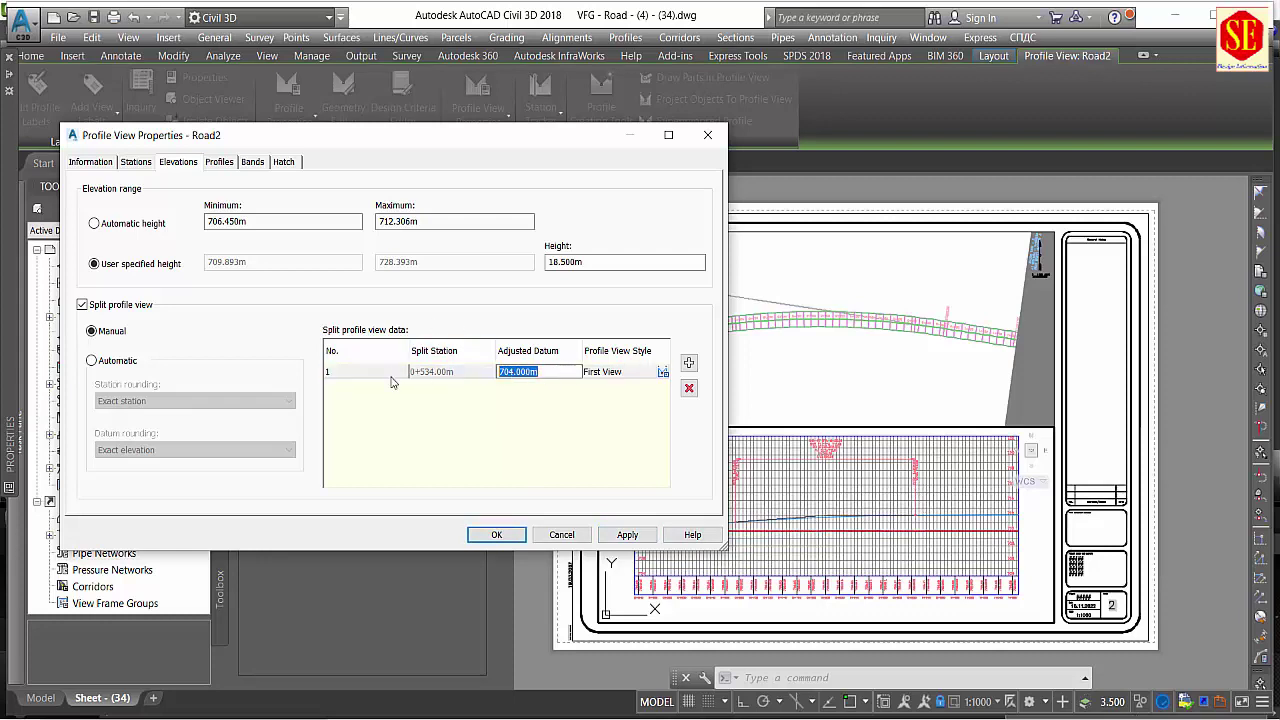
type("703")
left_click(627, 534)
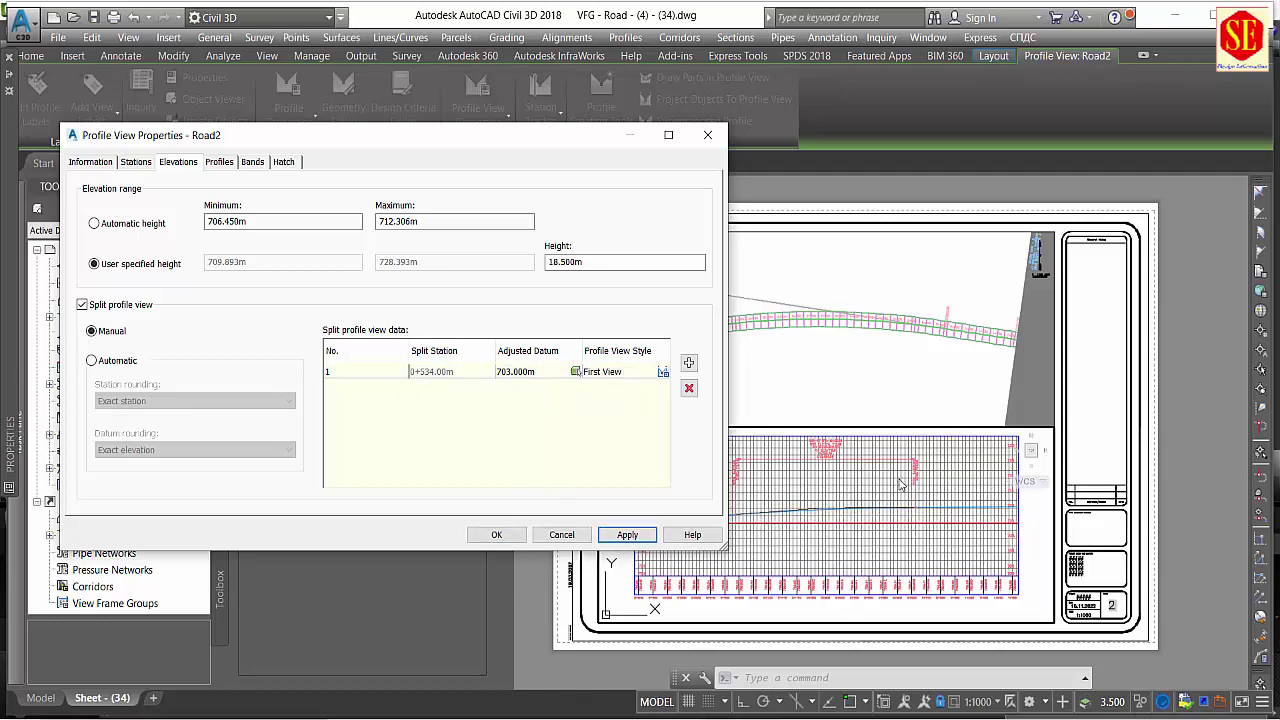
left_click(500, 537)
double_click(316, 320)
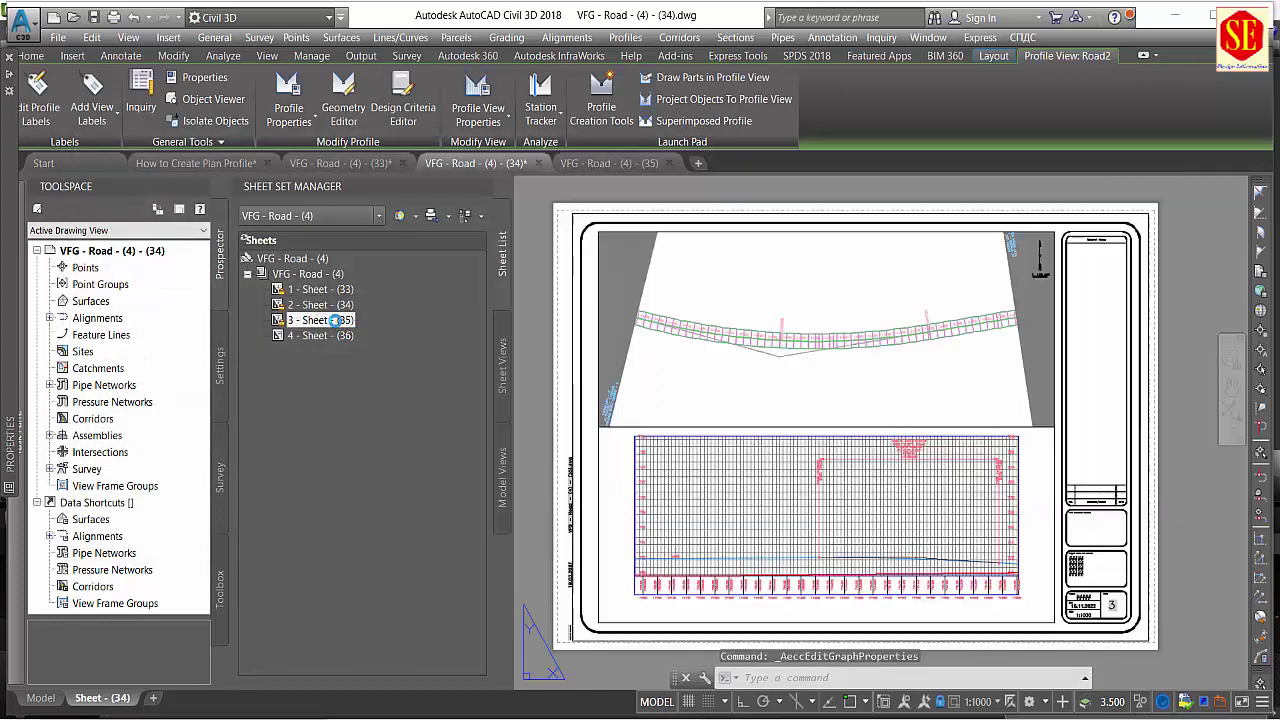
Cancel the stray selection and open the Road3 profile view's properties on Sheet (35).
left_click(746, 446)
key("Escape")
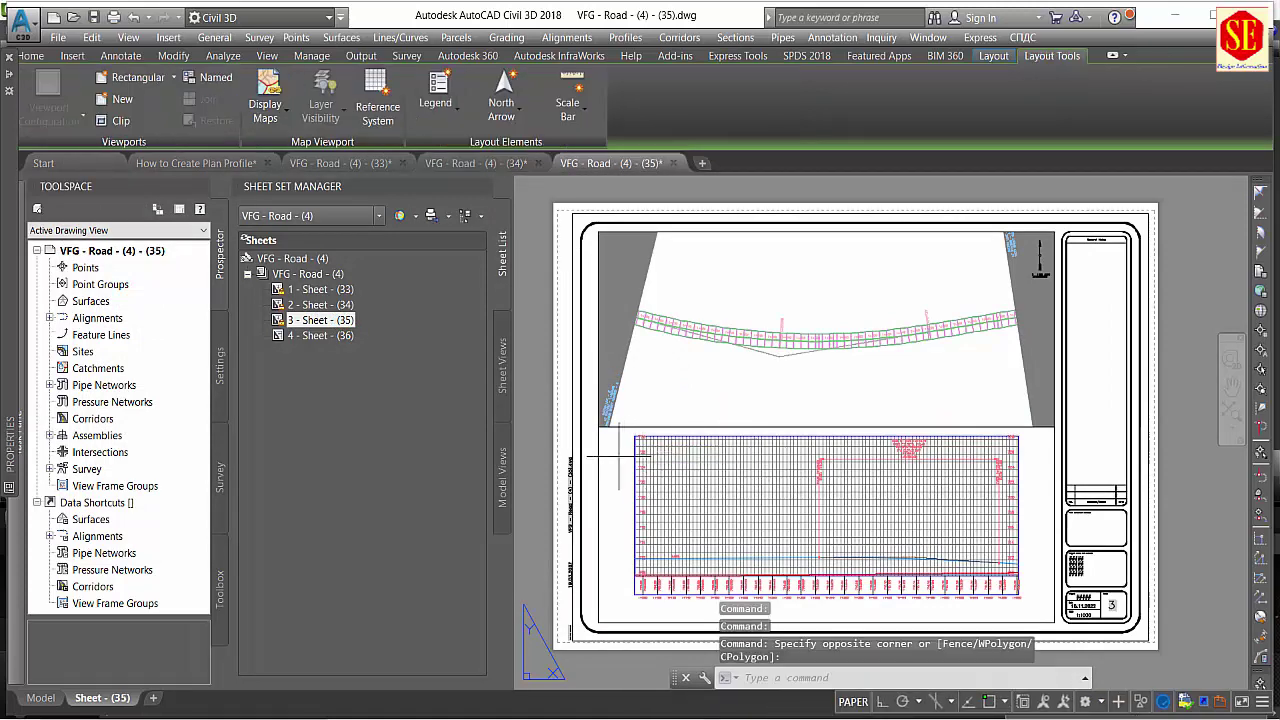
double_click(630, 465)
left_click(632, 466)
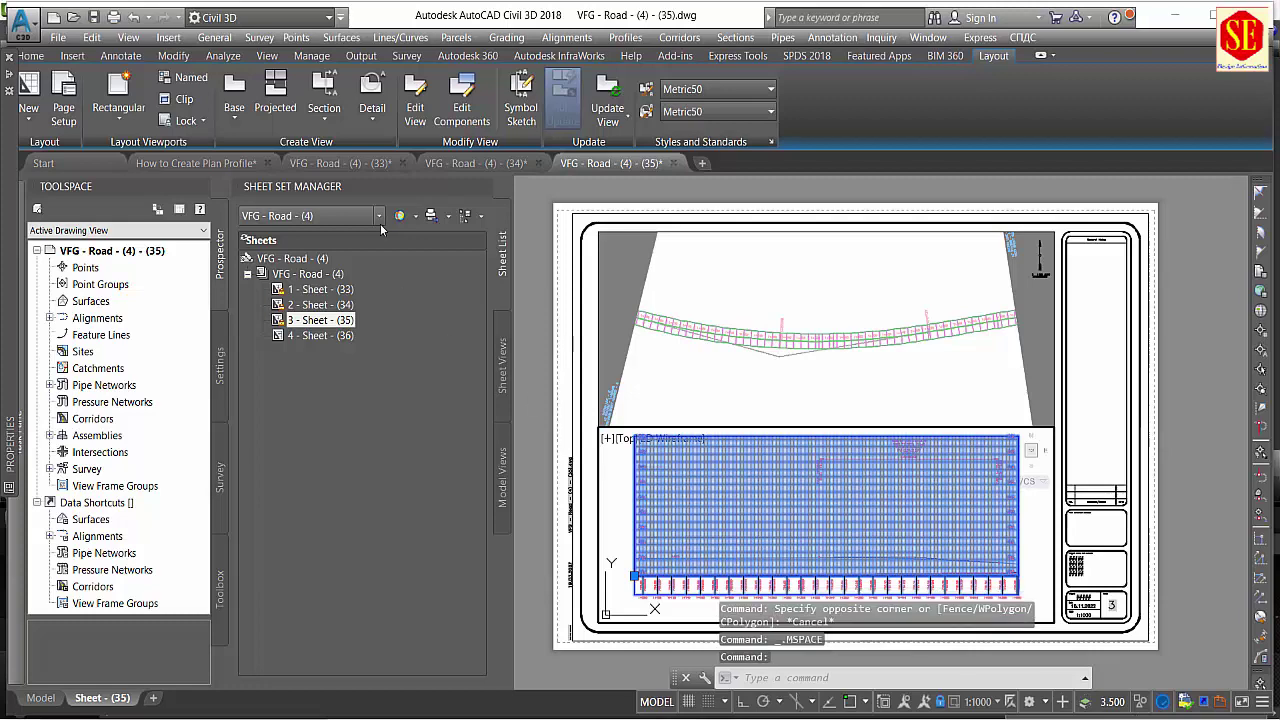
left_click(494, 115)
left_click(498, 149)
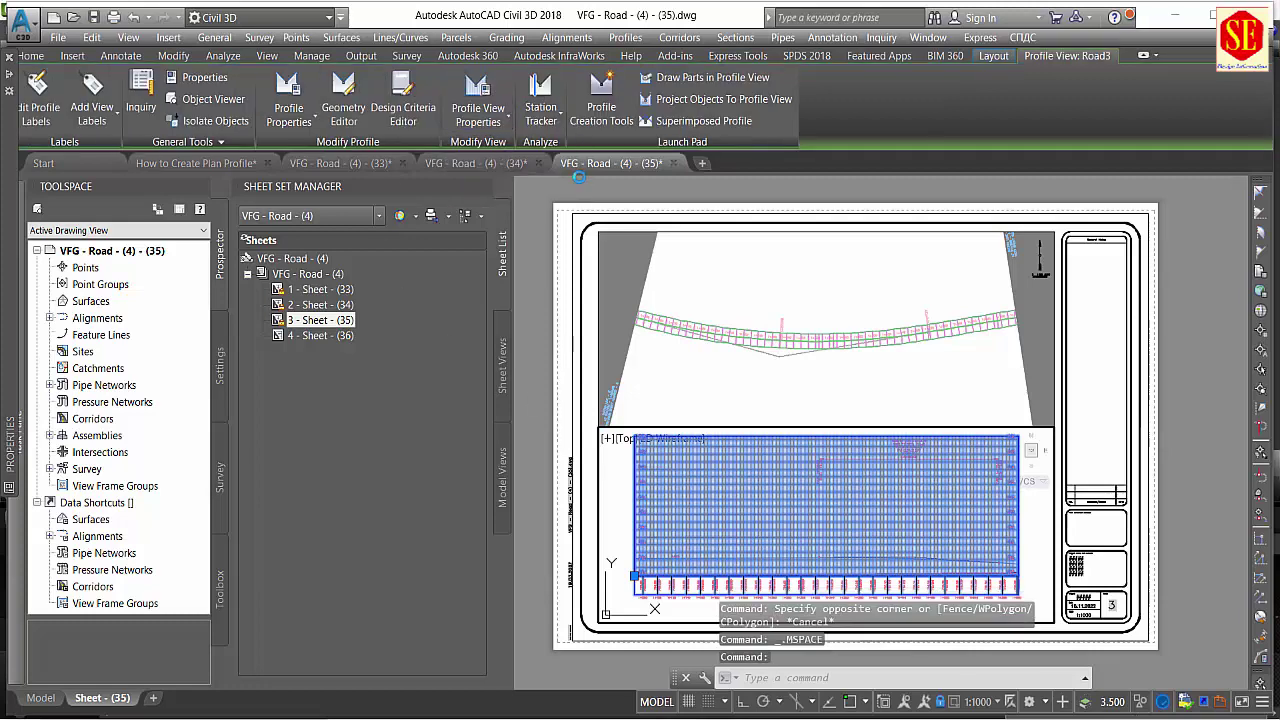
Manually split Road3 at 1+068.00m with datum 703.000m, then open sheet 4 - Sheet - (36).
left_click(112, 331)
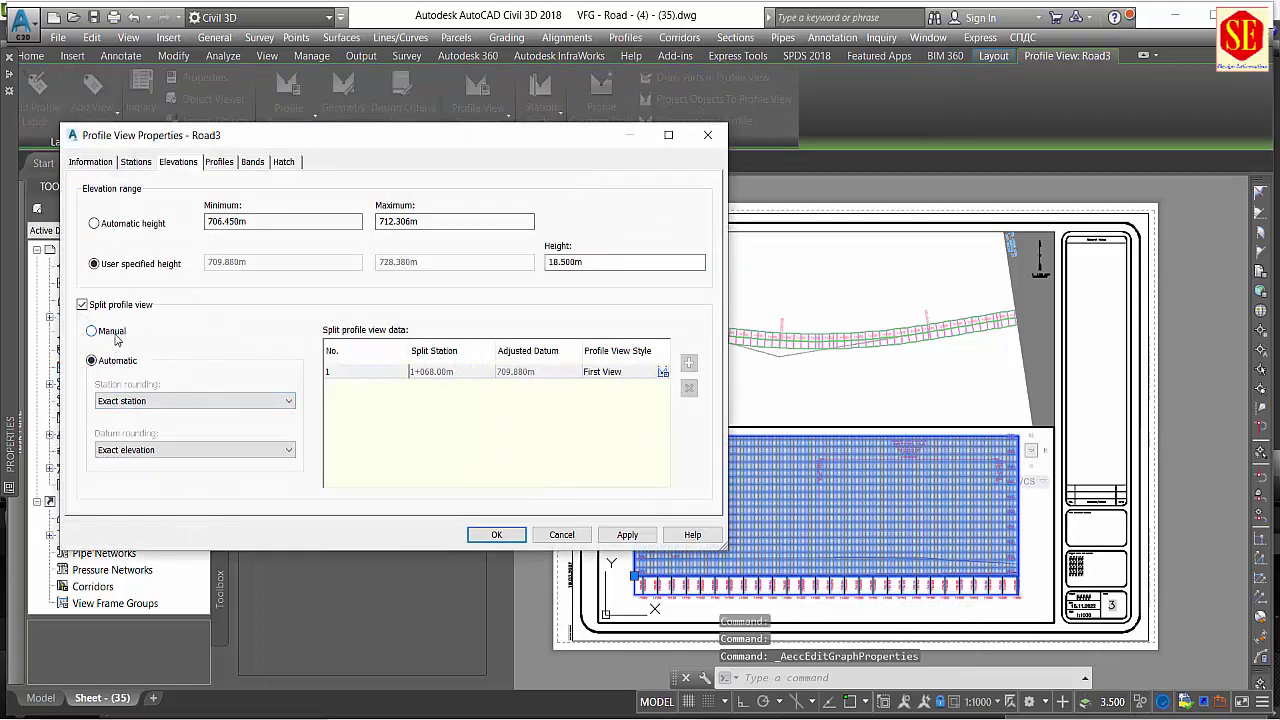
left_click(533, 374)
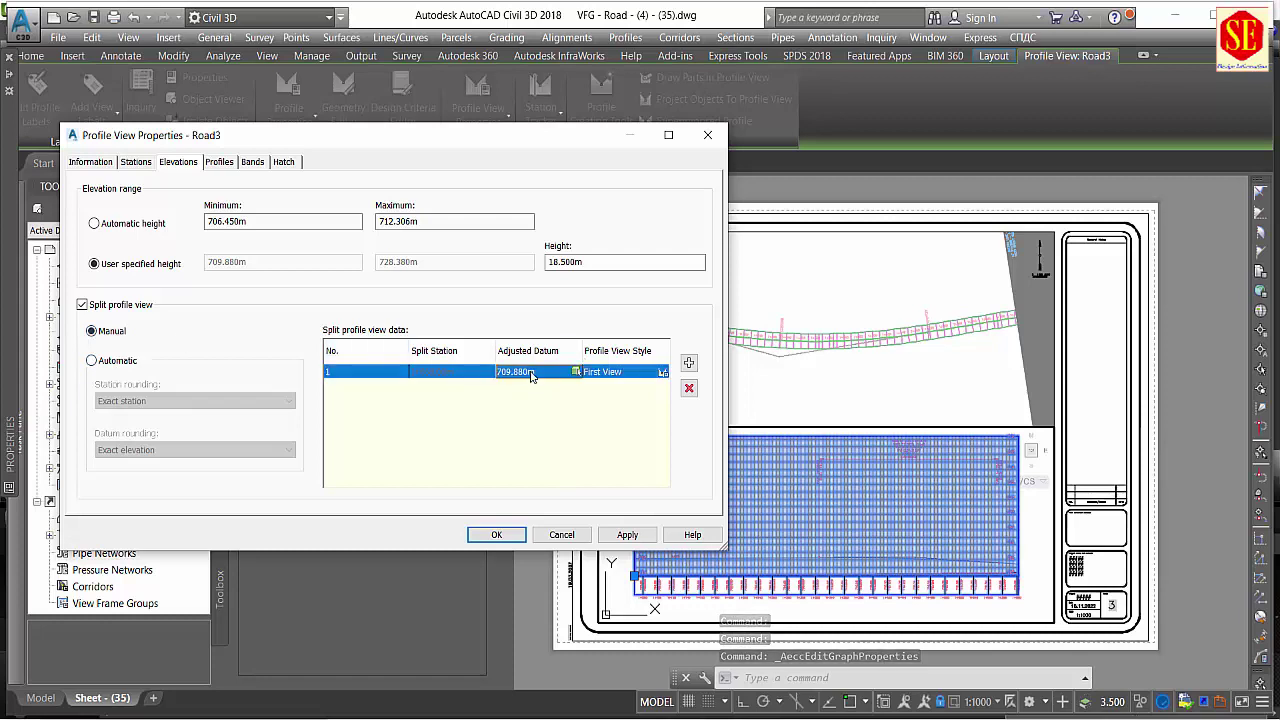
left_click(548, 374)
double_click(548, 374)
type("703")
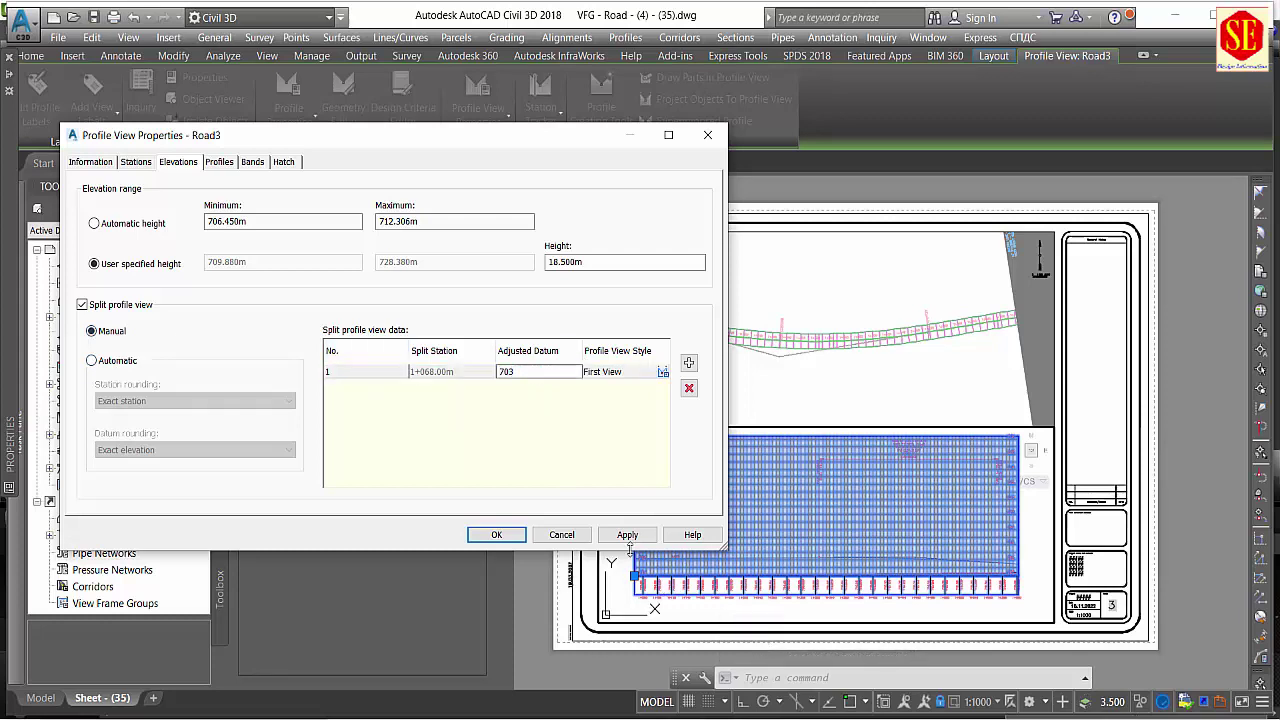
left_click(627, 535)
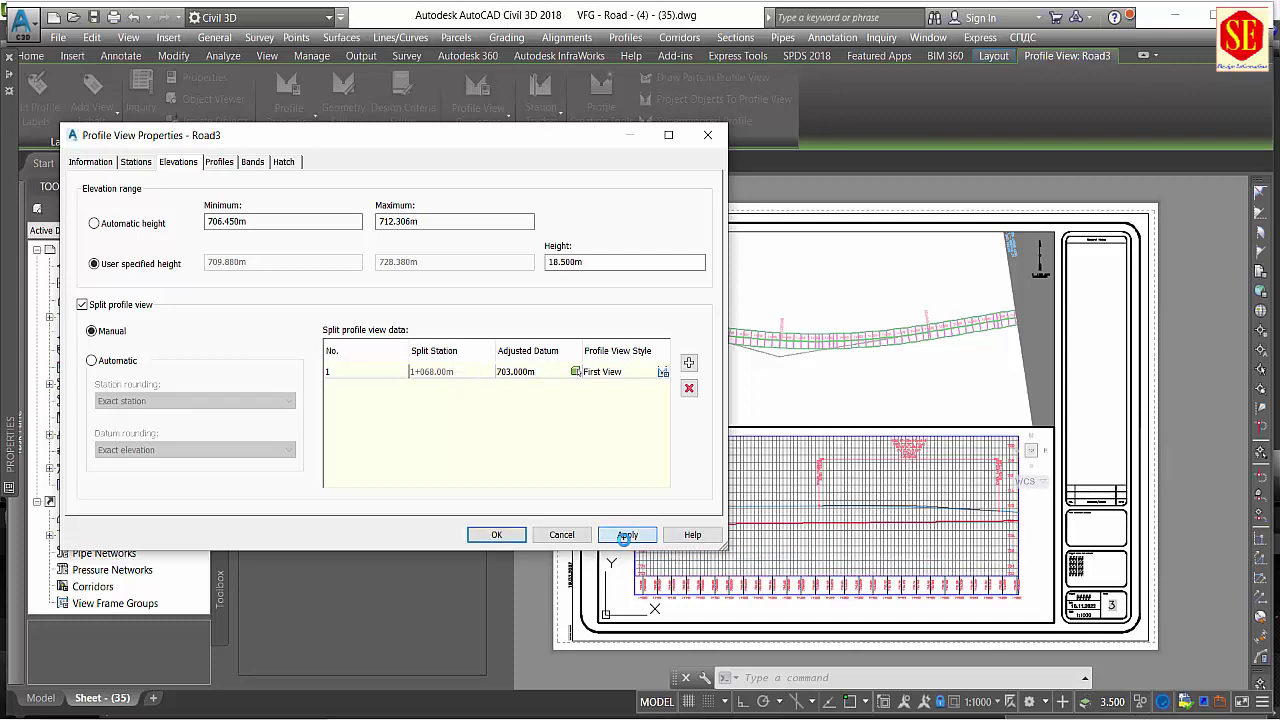
left_click(496, 537)
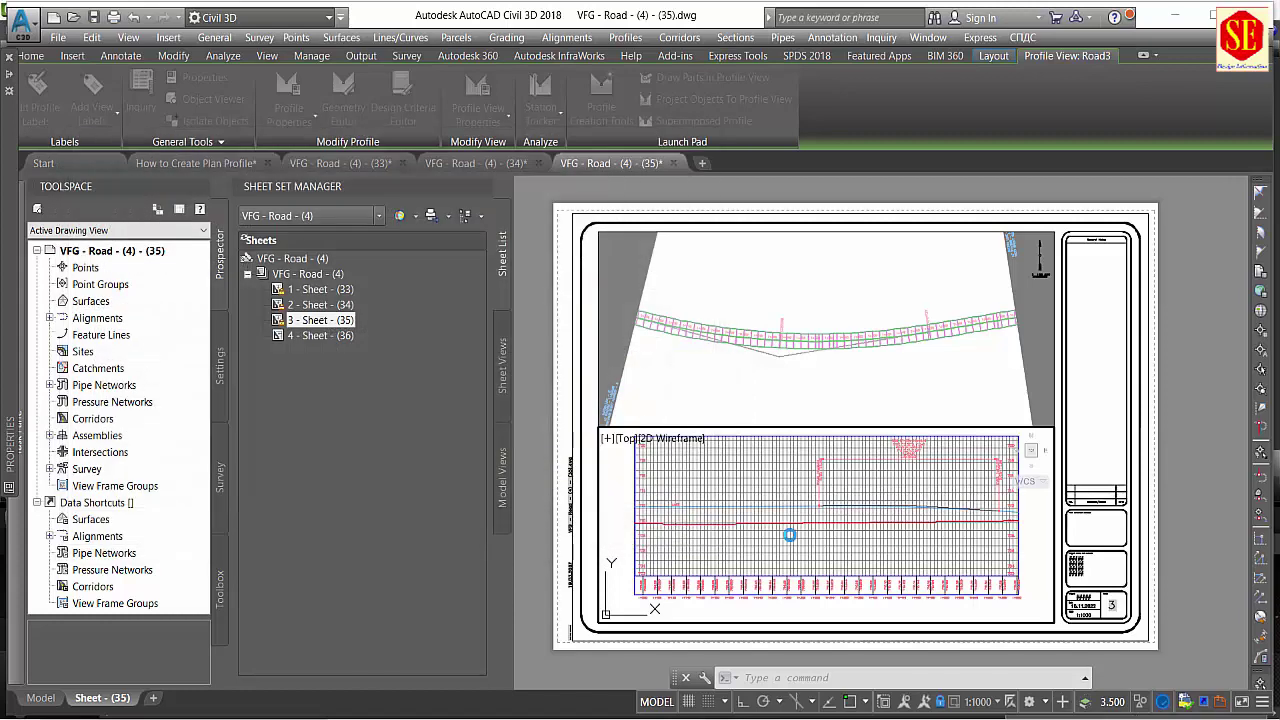
double_click(317, 336)
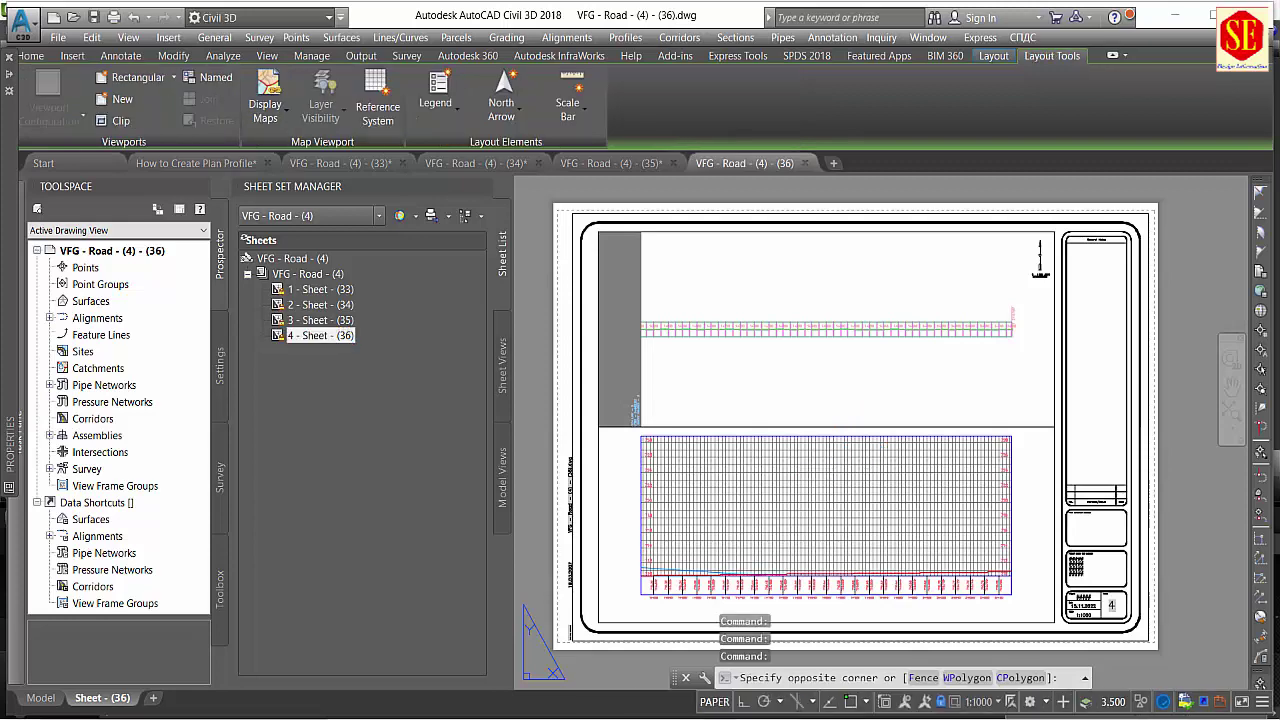
On Sheet (36), set Road4's split to manual at 1+602.00m with adjusted datum 703.
double_click(830, 470)
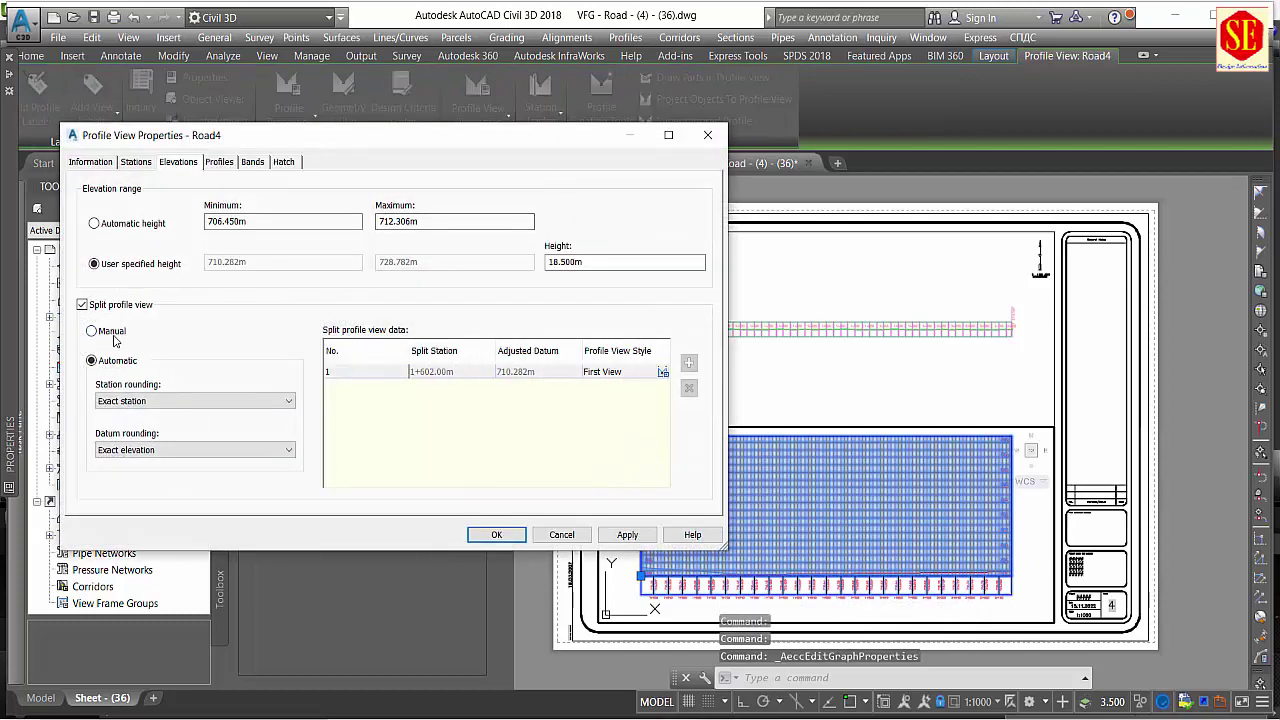
left_click(112, 333)
double_click(533, 372)
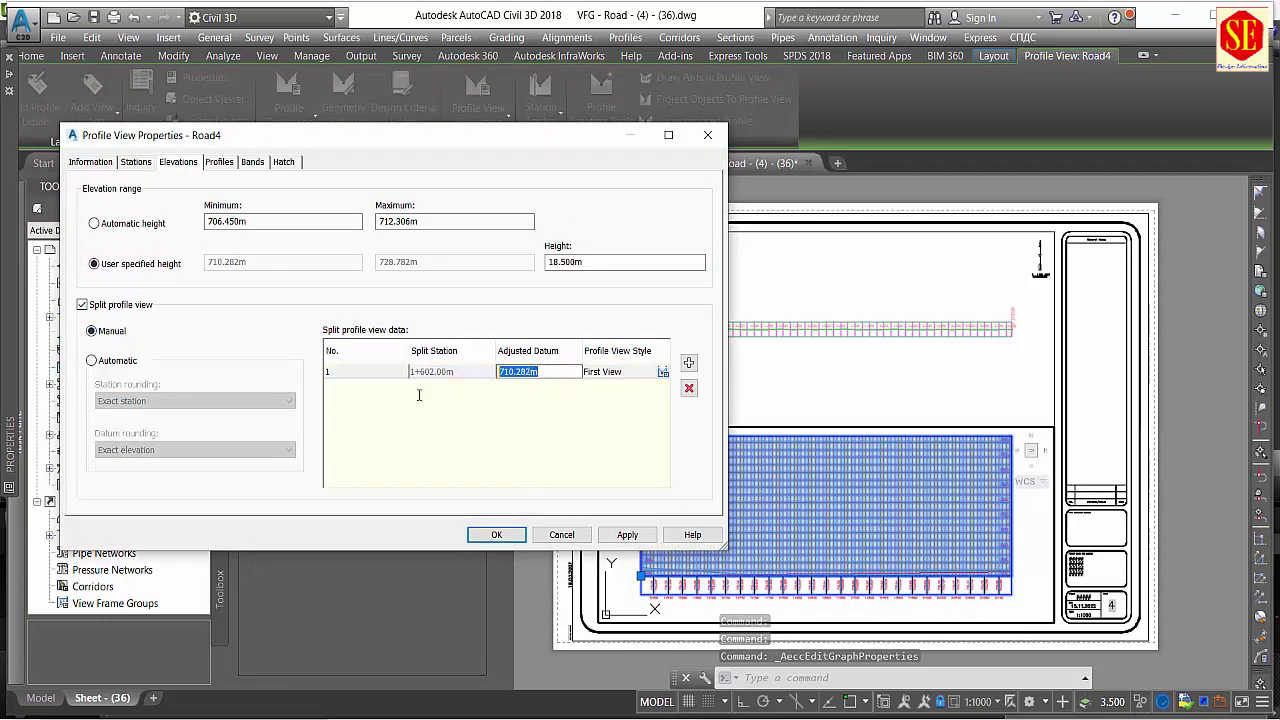
type("703")
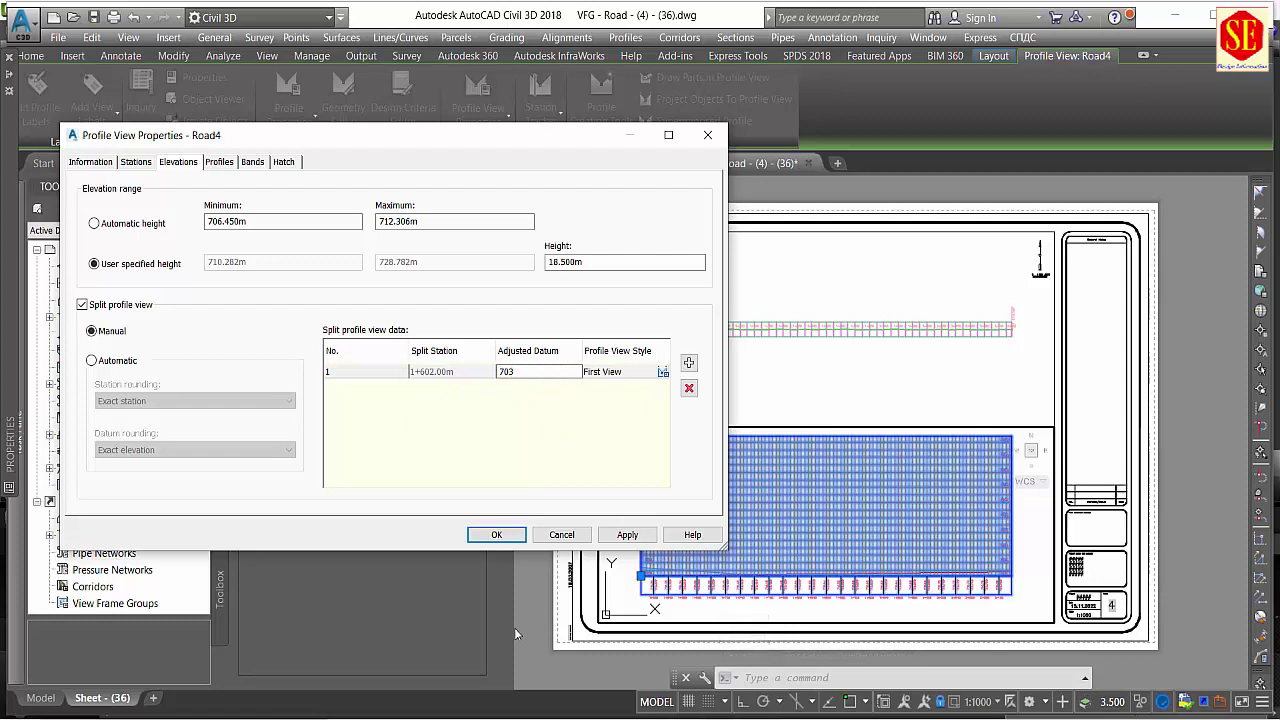
left_click(648, 537)
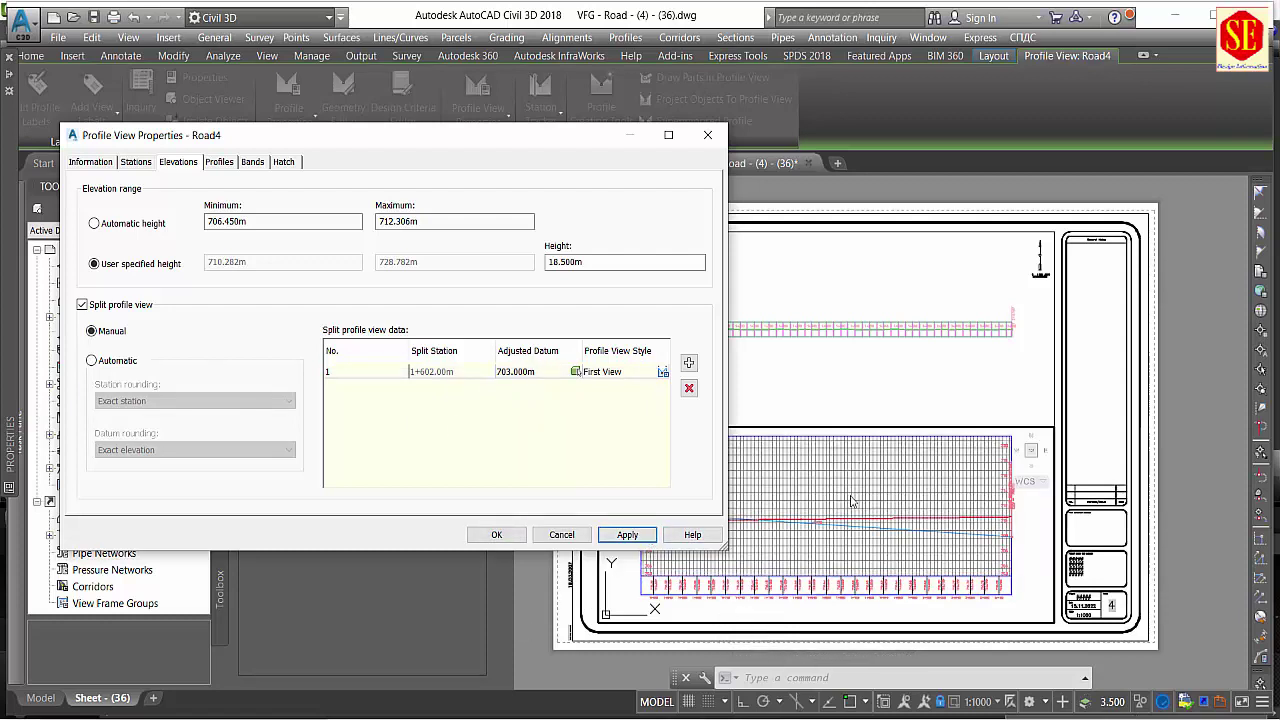
left_click(497, 536)
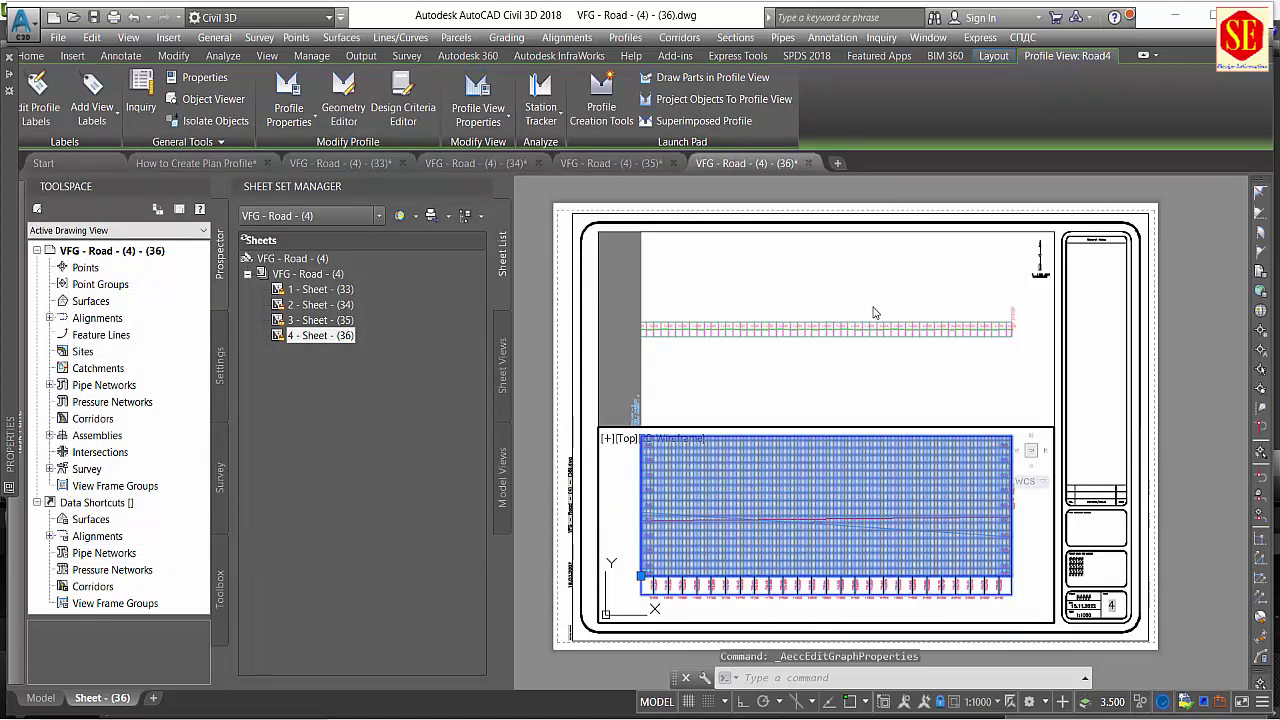
scroll(935, 280, "up", 2)
key("Escape")
key("Escape")
Review each finished sheet drawing, (33) through (36), in turn.
left_click(340, 163)
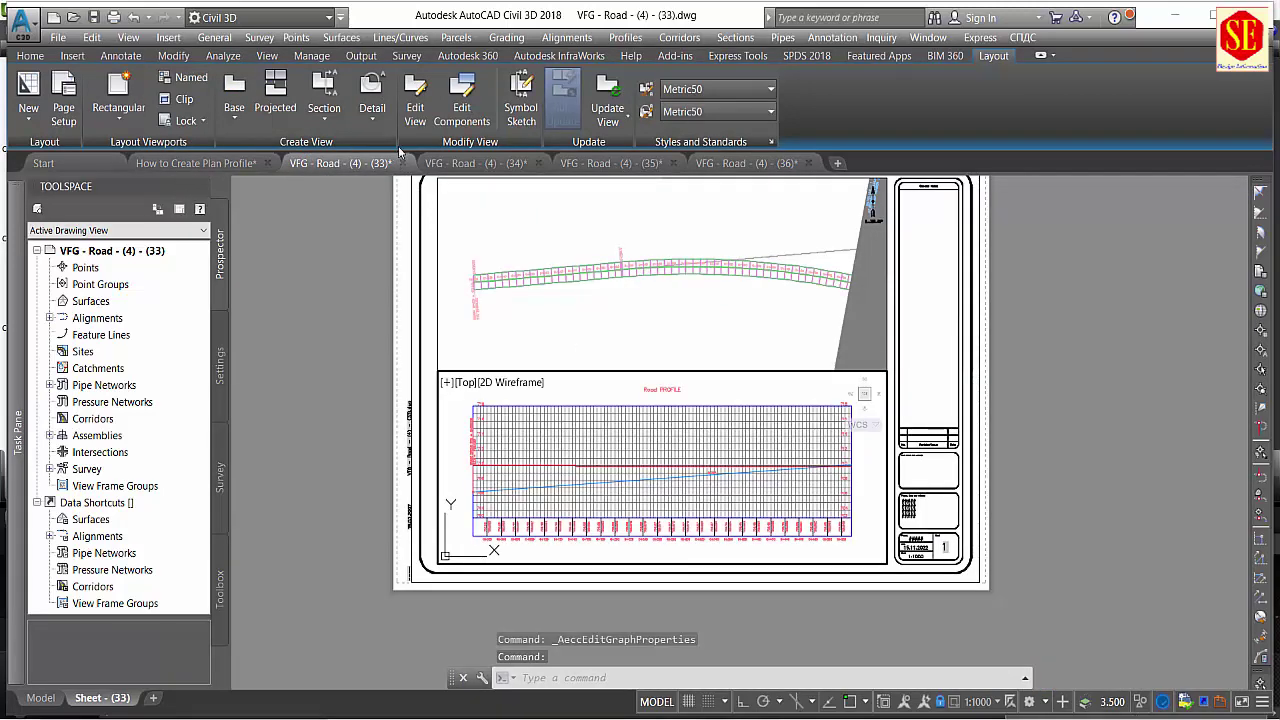
left_click(456, 166)
left_click(605, 163)
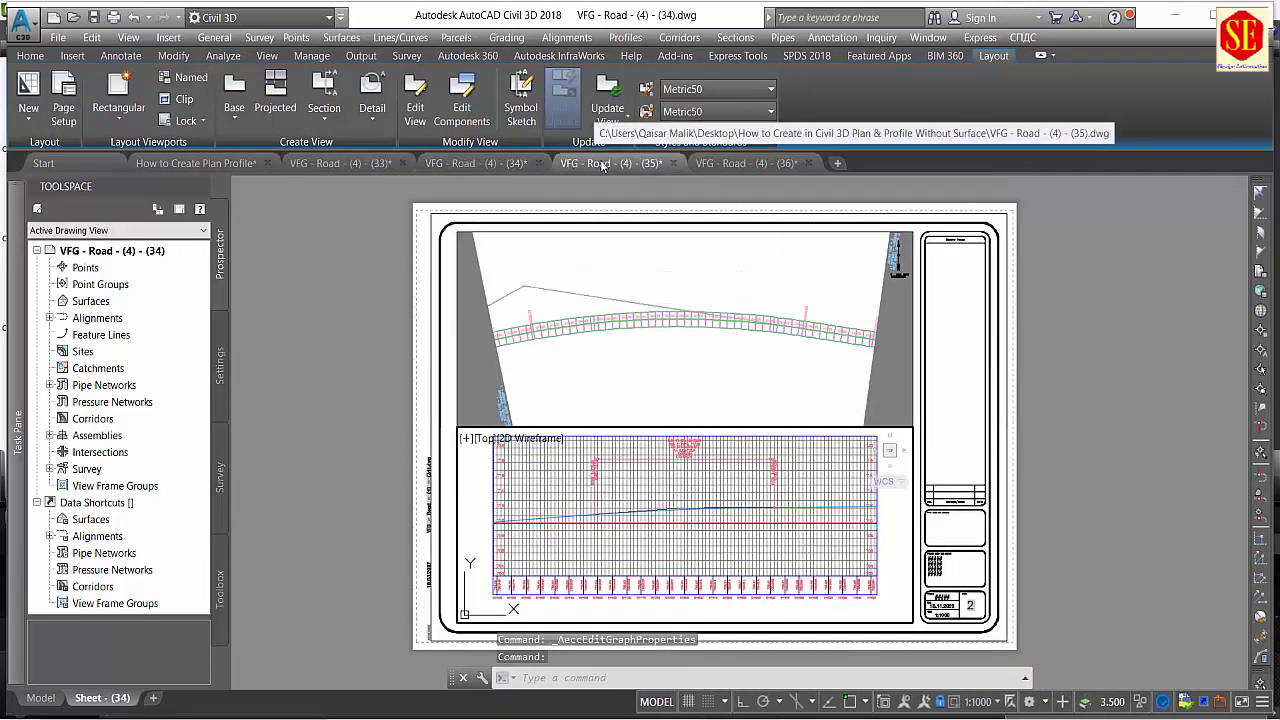
left_click(762, 168)
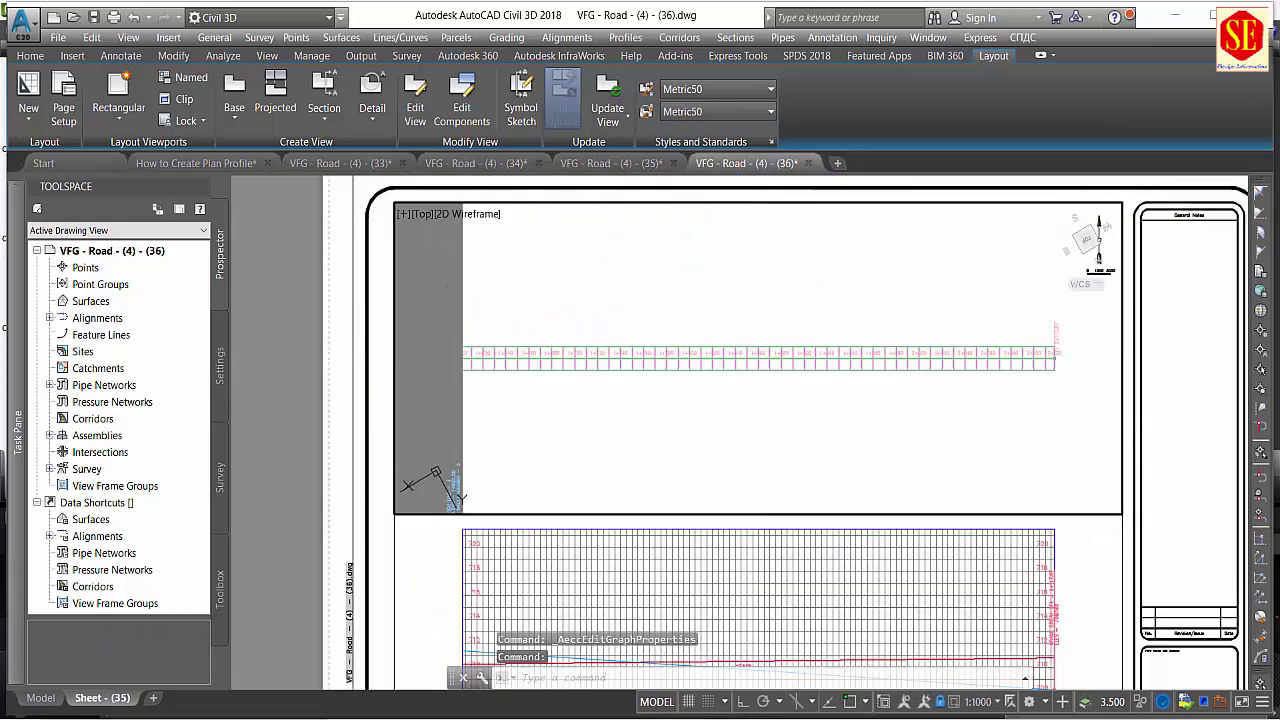
Go back to the How to Create Plan Profile drawing and centre the alignment and profile view.
left_click(196, 163)
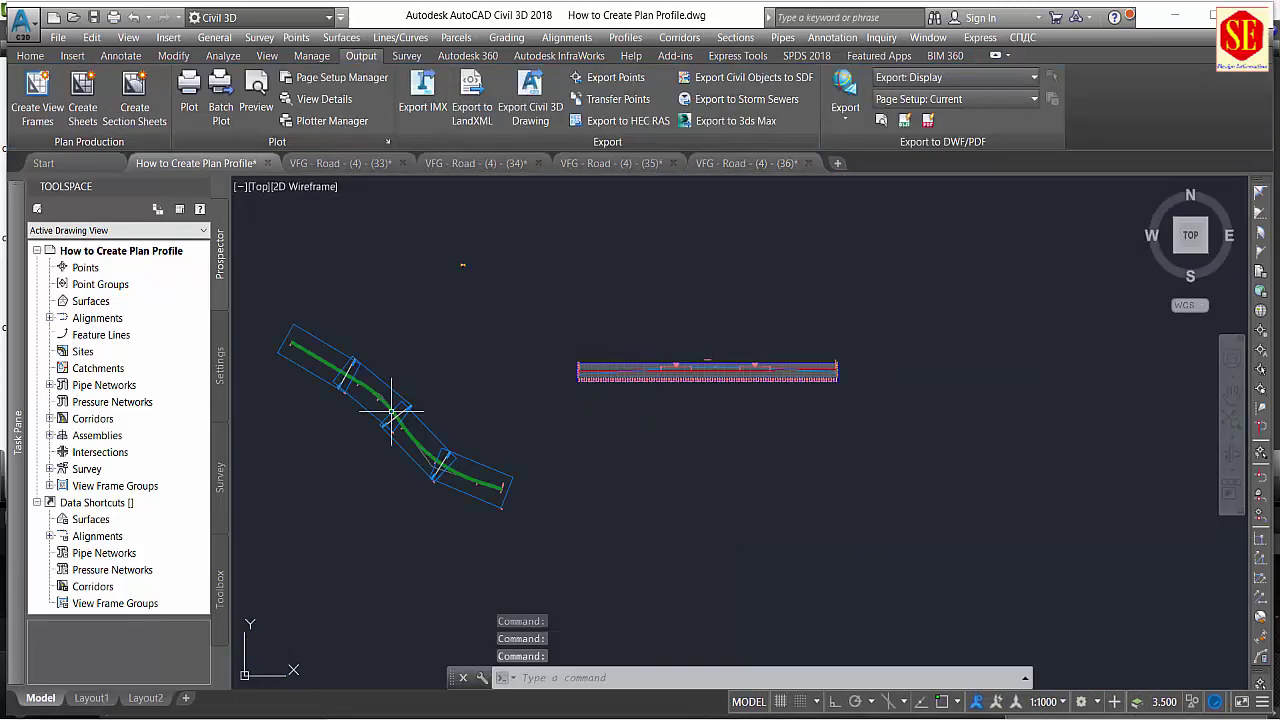
scroll(472, 422, "up", 2)
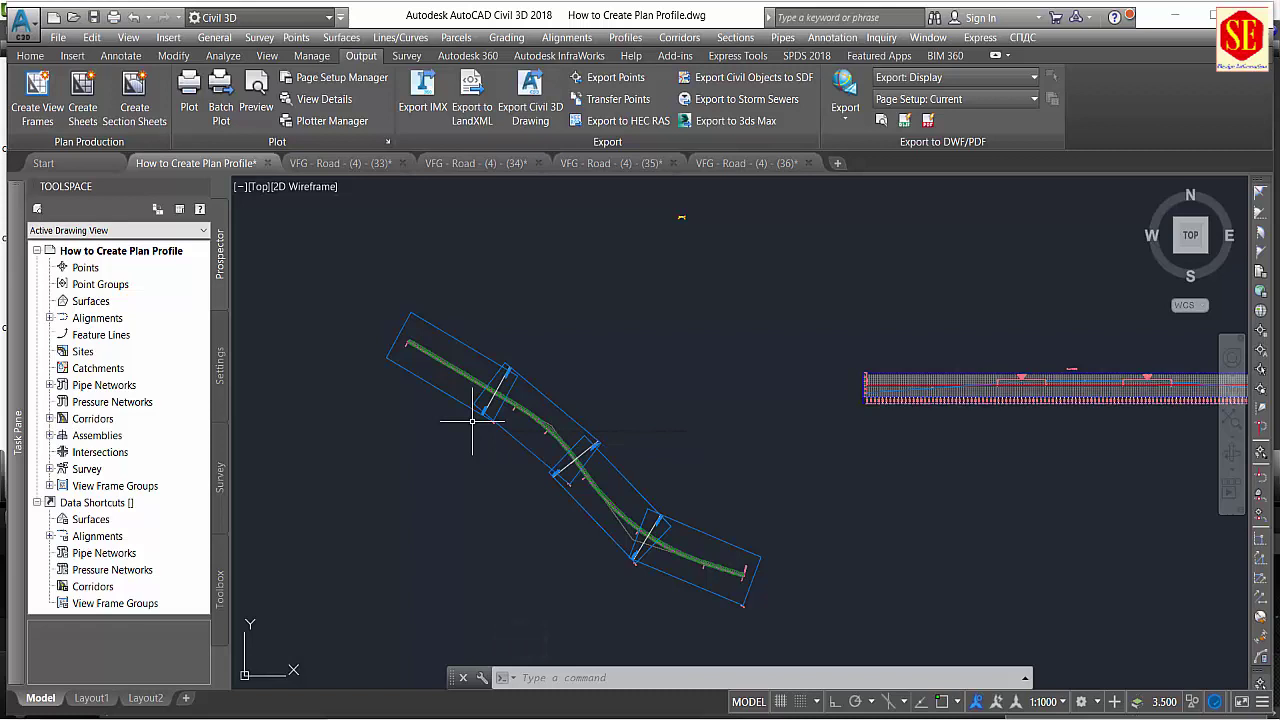
middle_click_drag(751, 357, 547, 338)
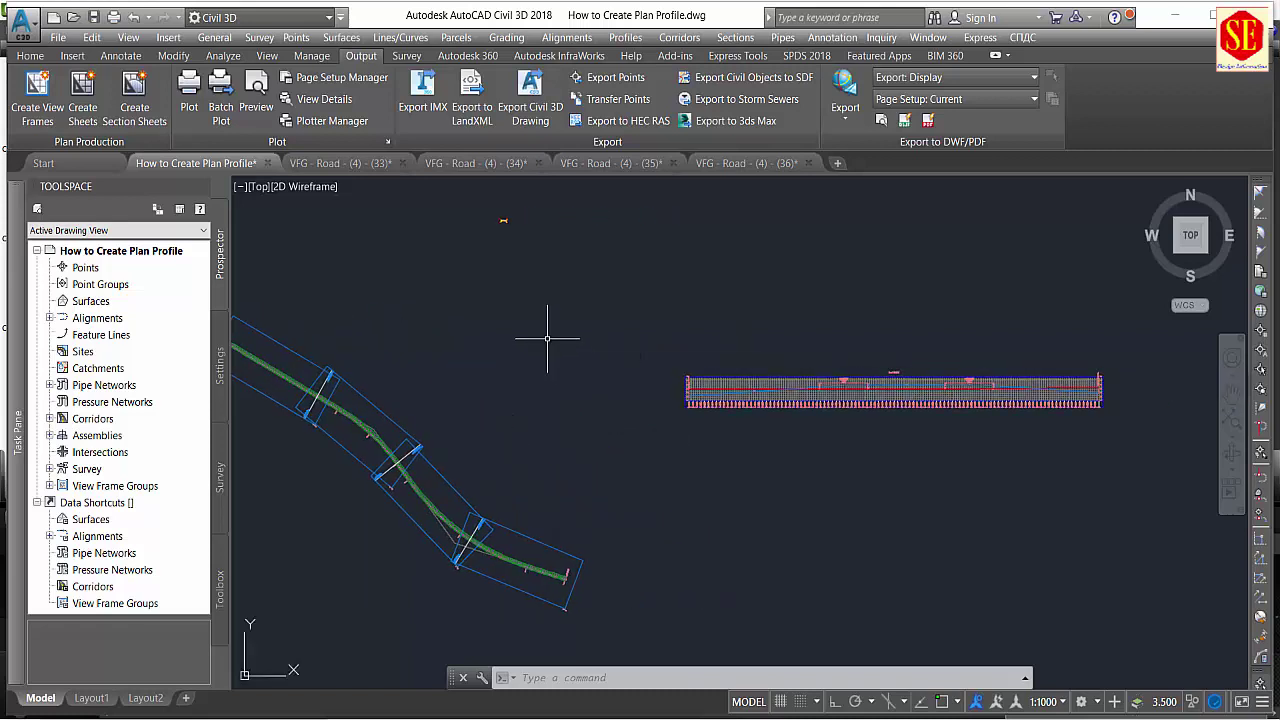